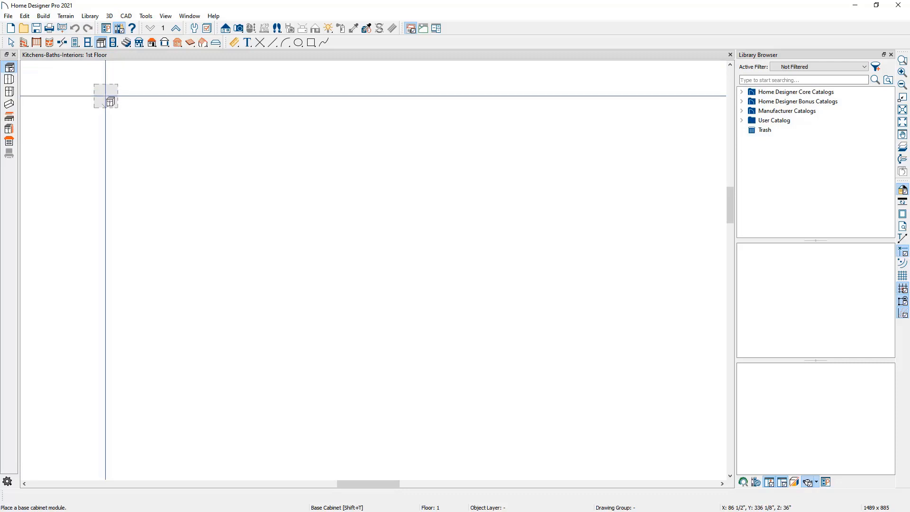
Look through the Manufacturer Catalogs and User Catalog in the library, collapse the manufacturer list, and close the Library Browser
key("space")
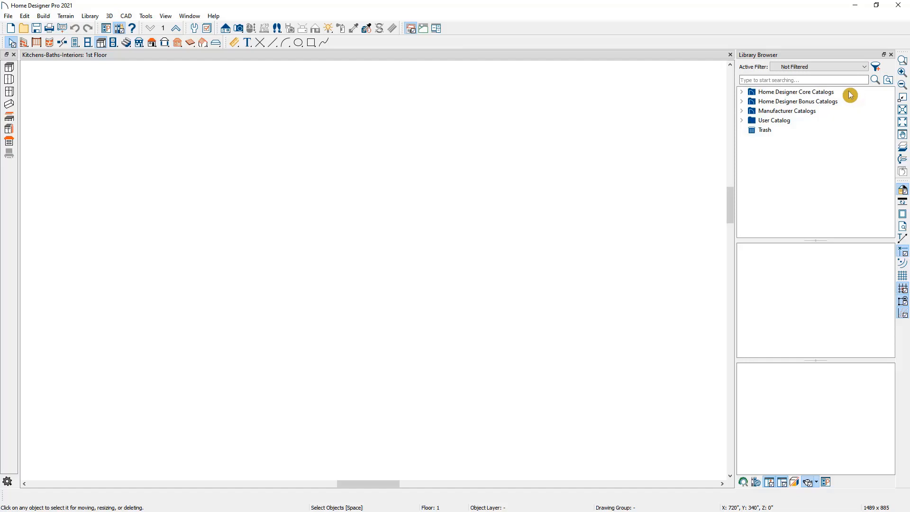
left_click(742, 111)
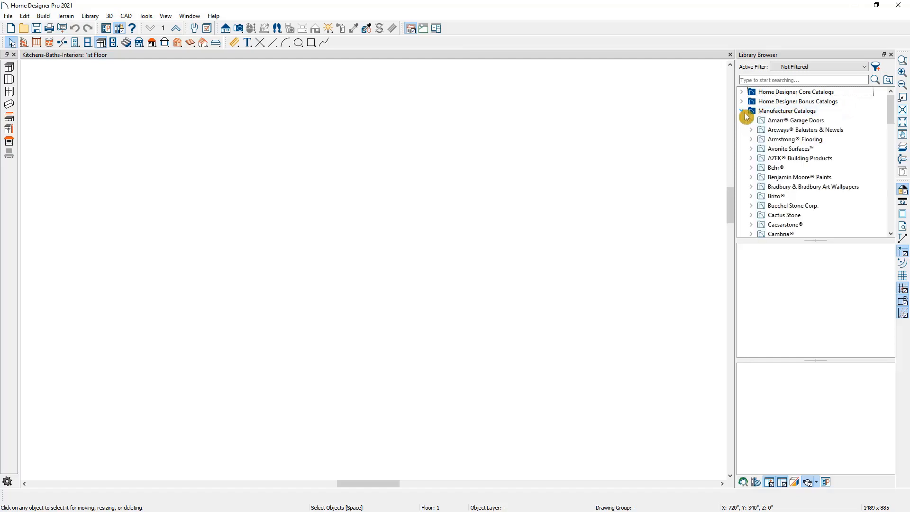
left_click_drag(889, 112, 889, 217)
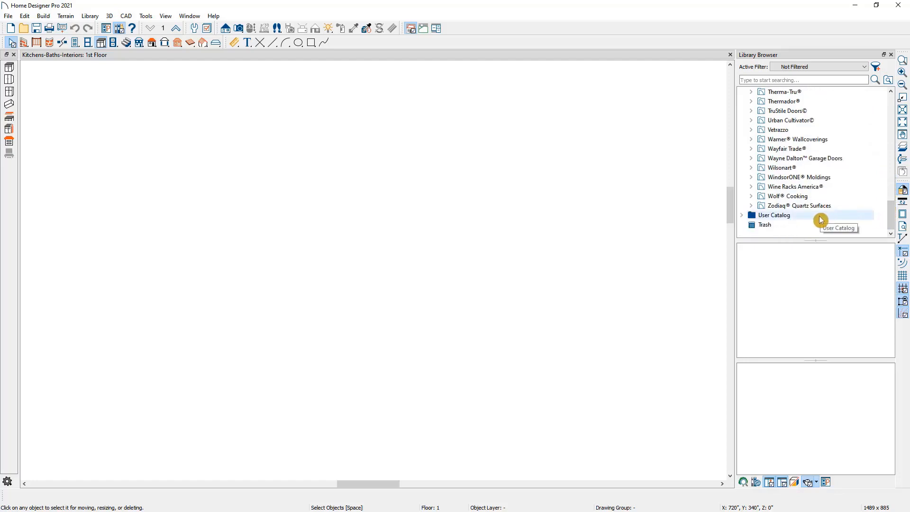
left_click(742, 216)
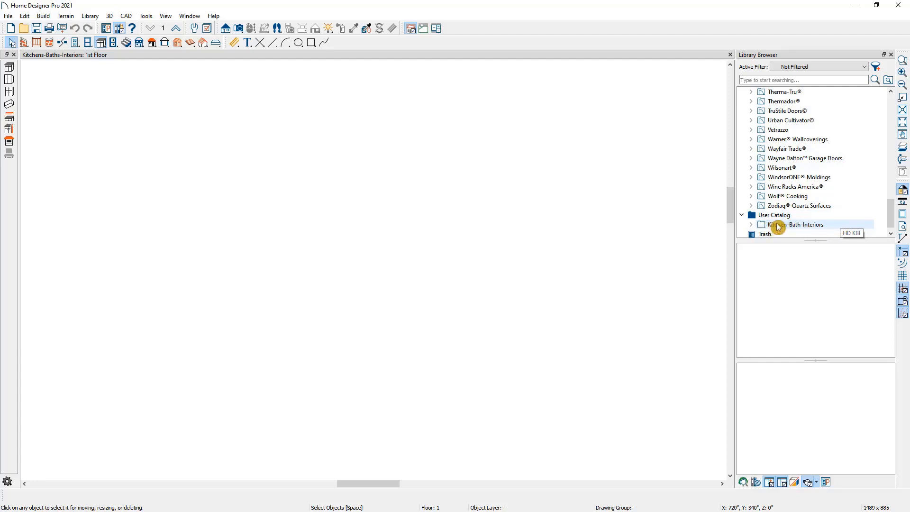
left_click_drag(887, 211, 899, 99)
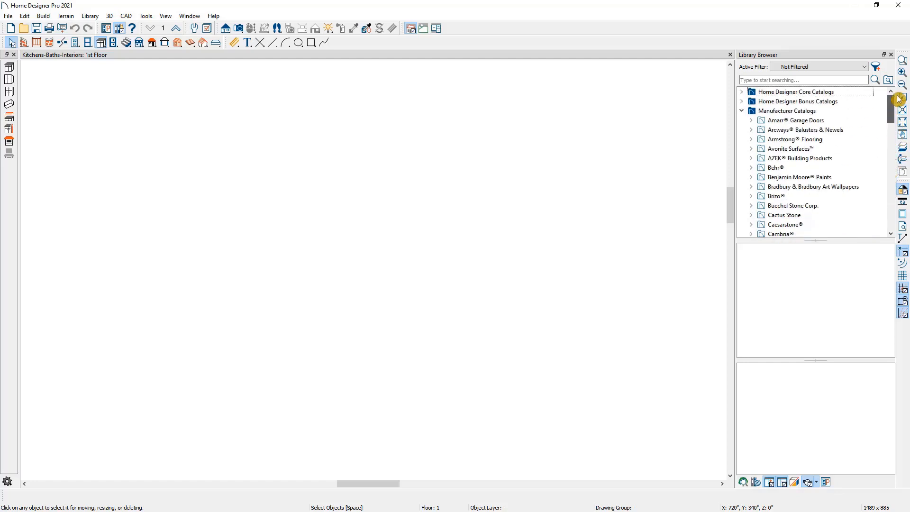
left_click(742, 111)
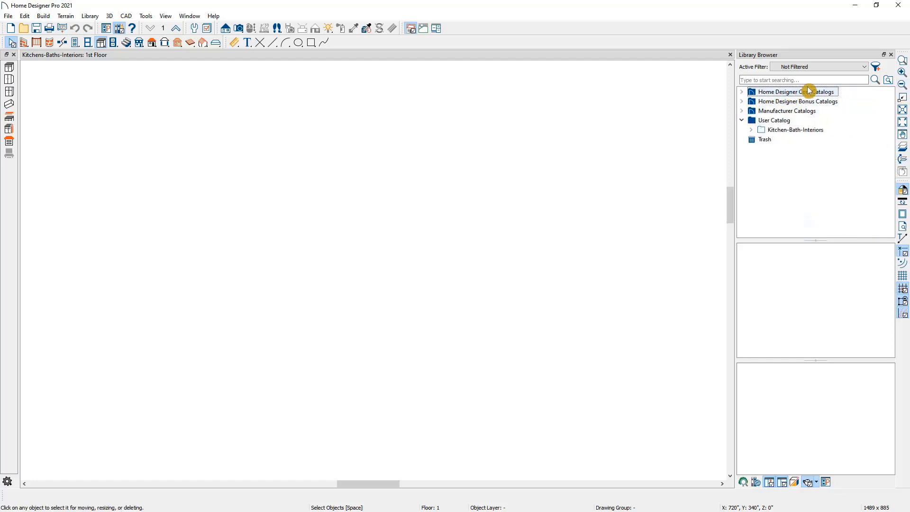
left_click(892, 56)
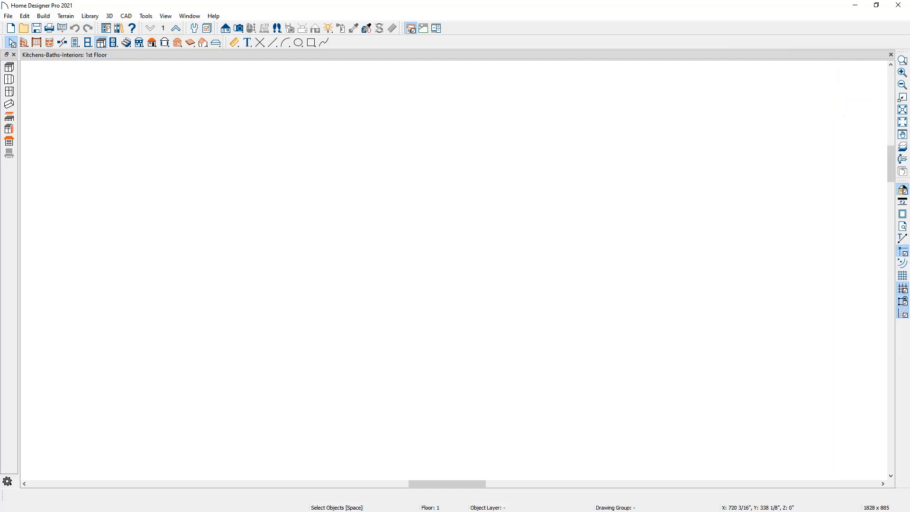
Bring up Floorplan.png in Photos at full size to review the reference room dimensions, and move it off screen
left_click_drag(909, 101, 327, 93)
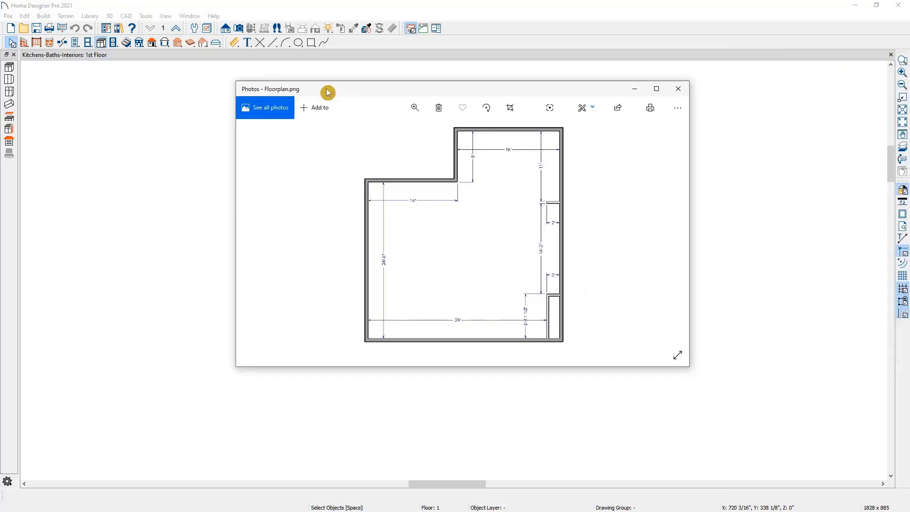
left_click(657, 89)
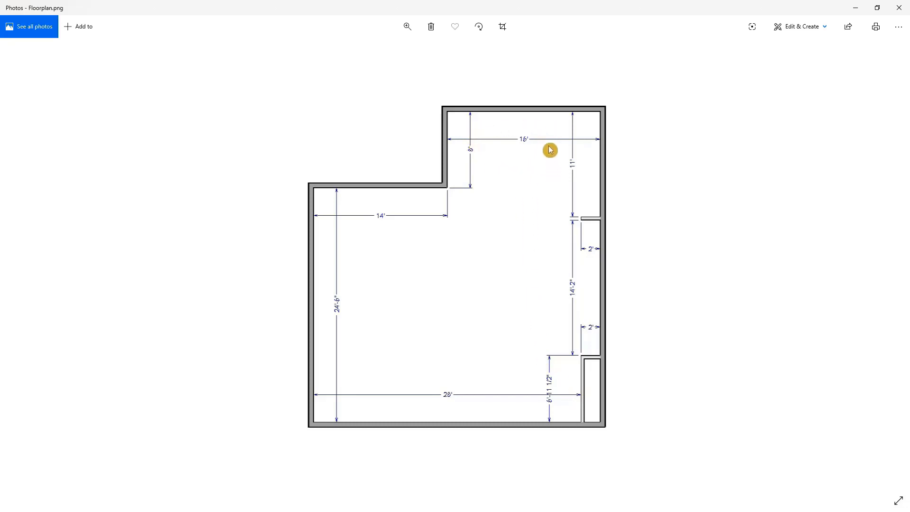
left_click_drag(570, 8, 909, 62)
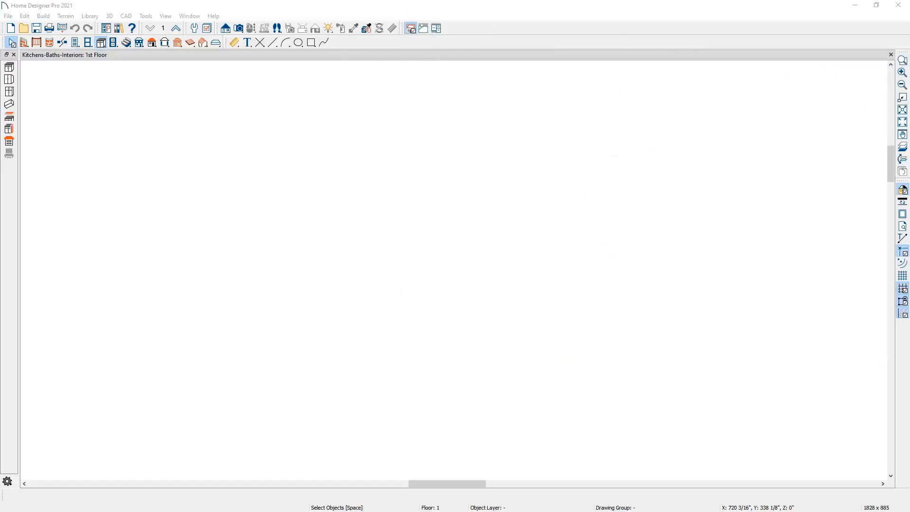
Activate the Straight Exterior Wall tool and view the aqua bathroom renderings with glass and half-height shower walls in Photos
left_click(25, 43)
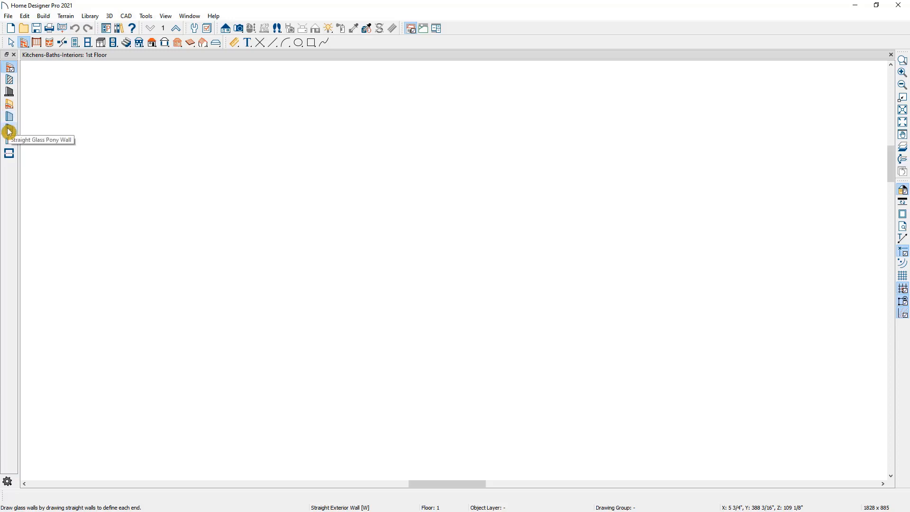
left_click_drag(909, 57, 620, 56)
left_click(757, 37)
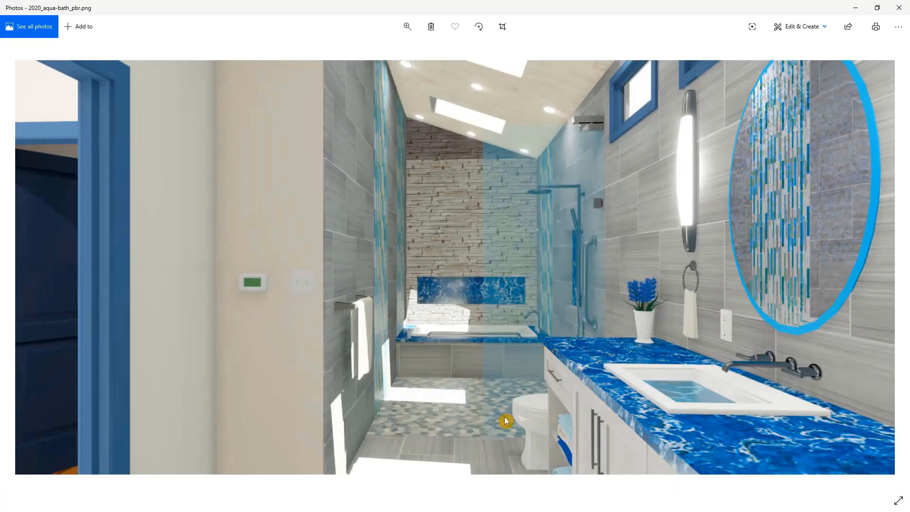
key("Right")
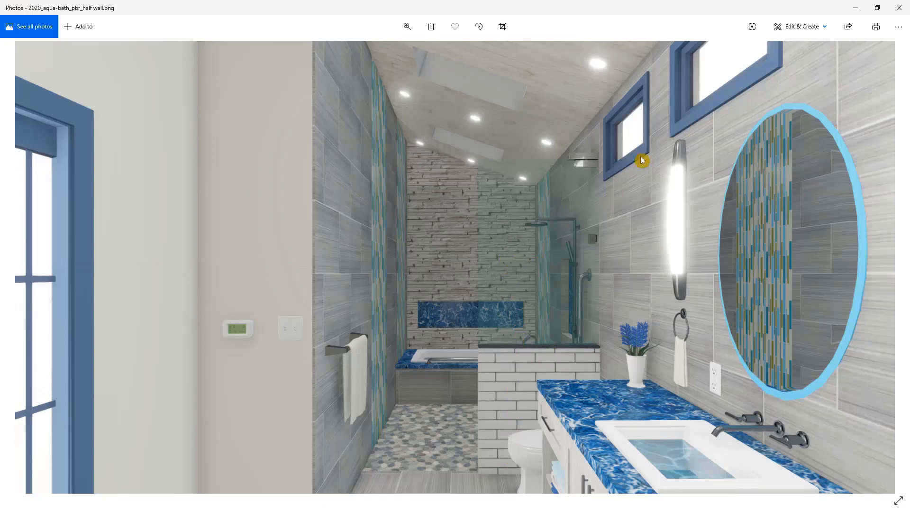
left_click(855, 8)
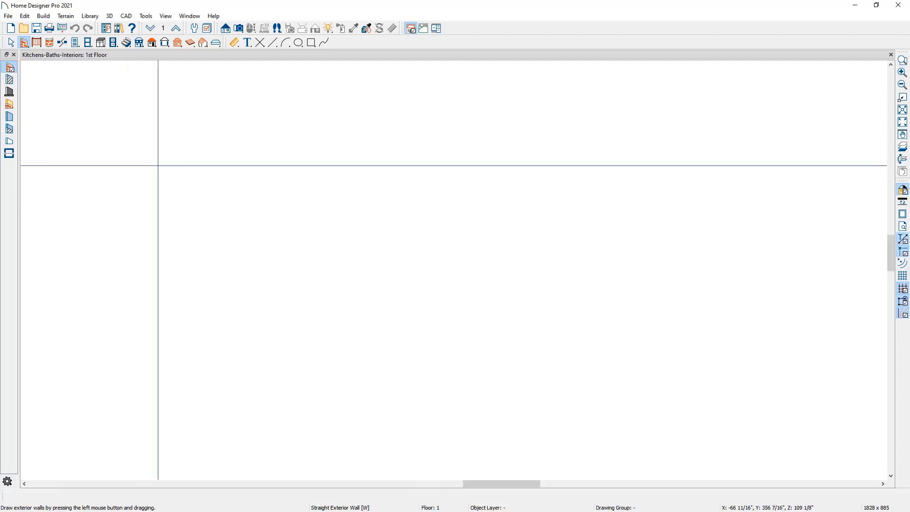
Draw a closed L-shaped exterior wall outline about 32'-5" by 35'-8", with an upper-left notch about 16' by 6'-8"
mouse_move(160, 165)
left_mouse_down()
mouse_move(304, 165)
mouse_move(304, 102)
mouse_move(465, 103)
mouse_move(451, 106)
mouse_move(444, 425)
mouse_move(163, 426)
left_mouse_up()
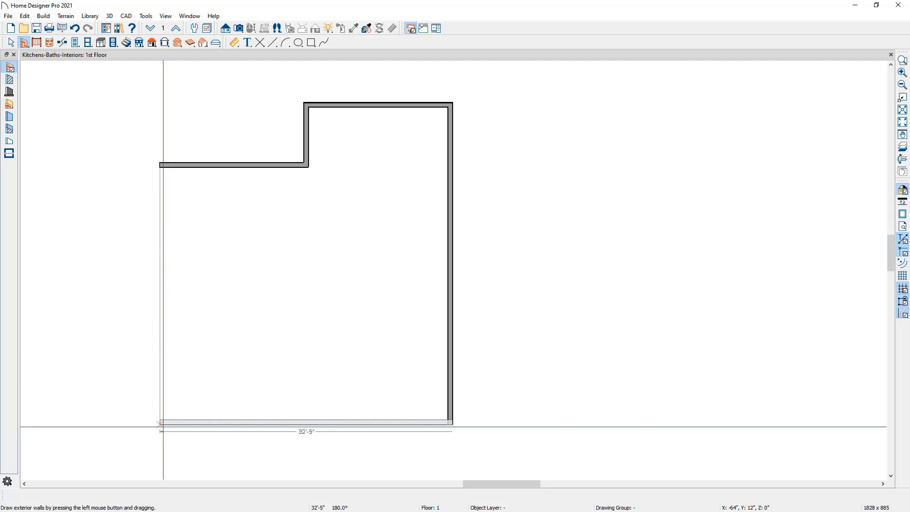
left_click_drag(163, 426, 162, 166)
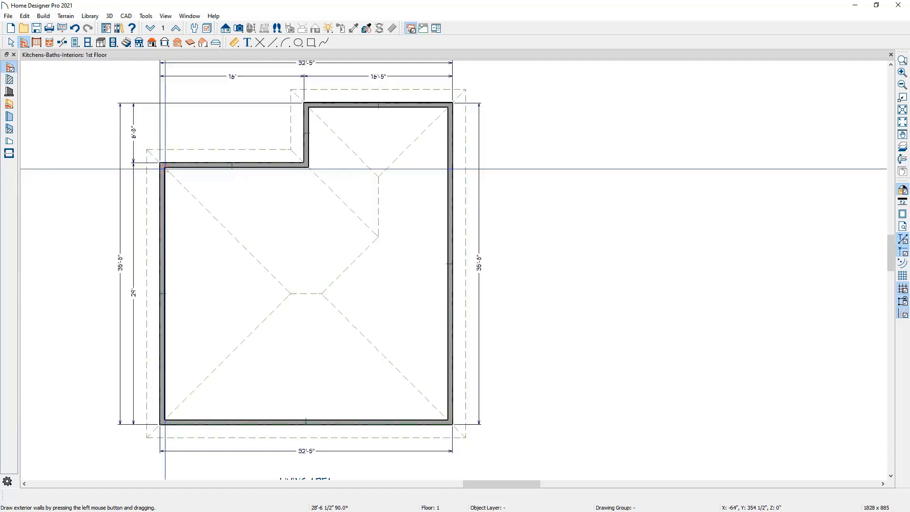
scroll(177, 171, "down", 1)
key("space")
middle_click_drag(332, 221, 337, 239)
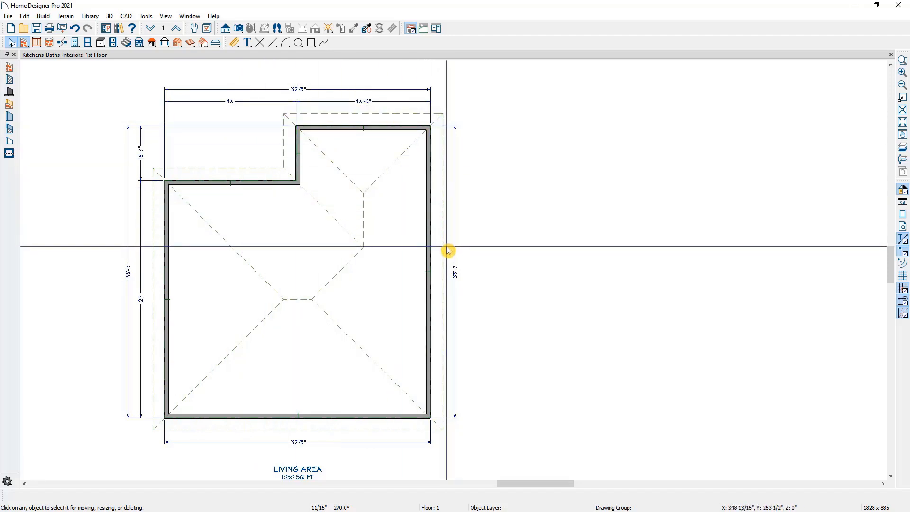
middle_click_drag(447, 262, 494, 251)
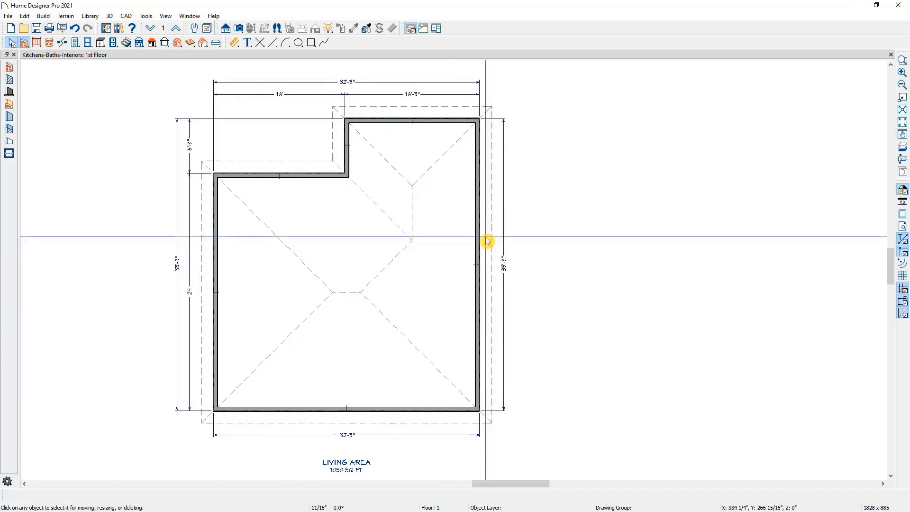
Create a perspective Doll House View of the first floor and orbit it to look down into the room from the front
left_click(244, 32)
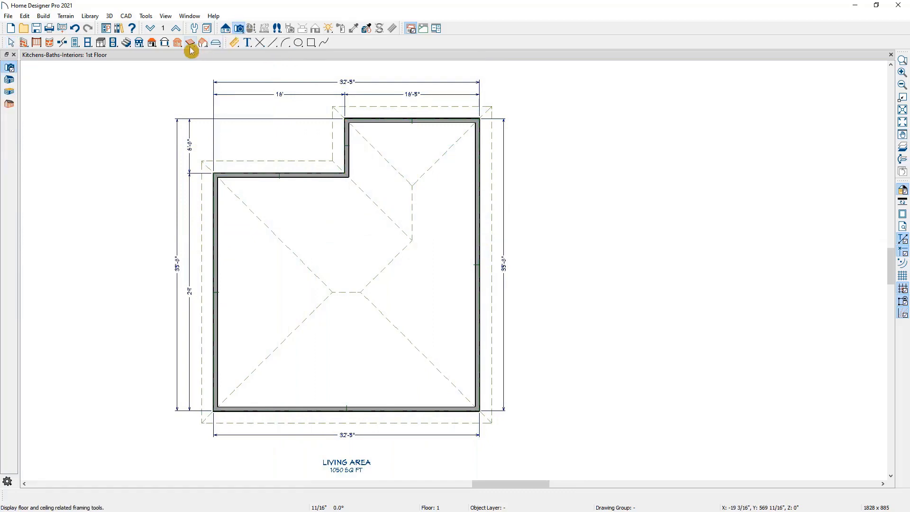
left_click(12, 67)
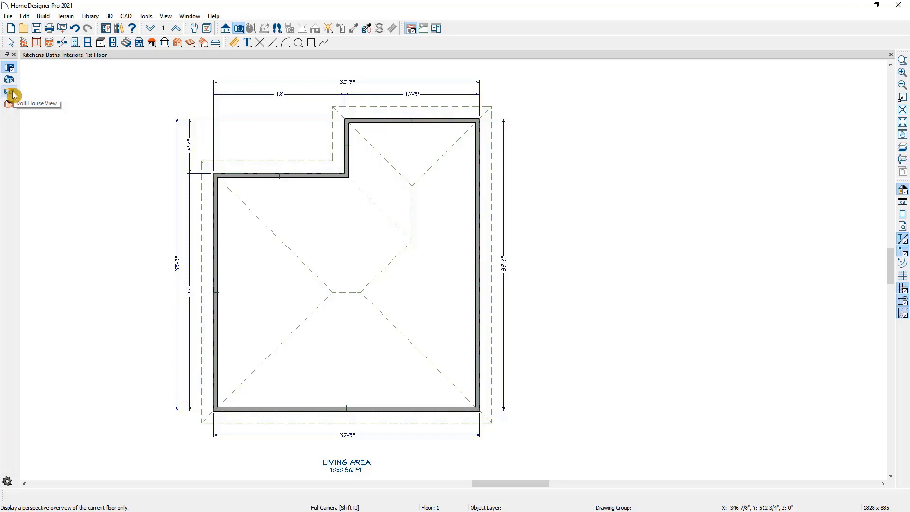
left_click(11, 94)
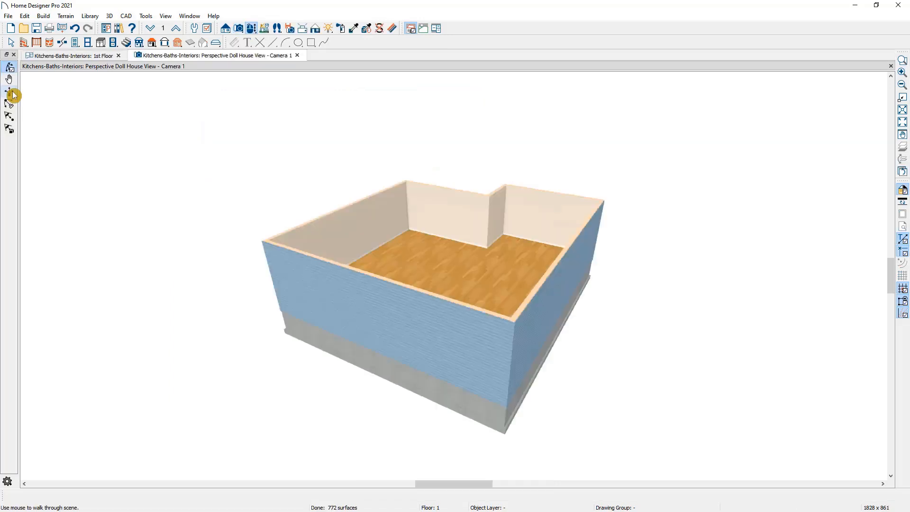
left_click_drag(193, 253, 254, 310)
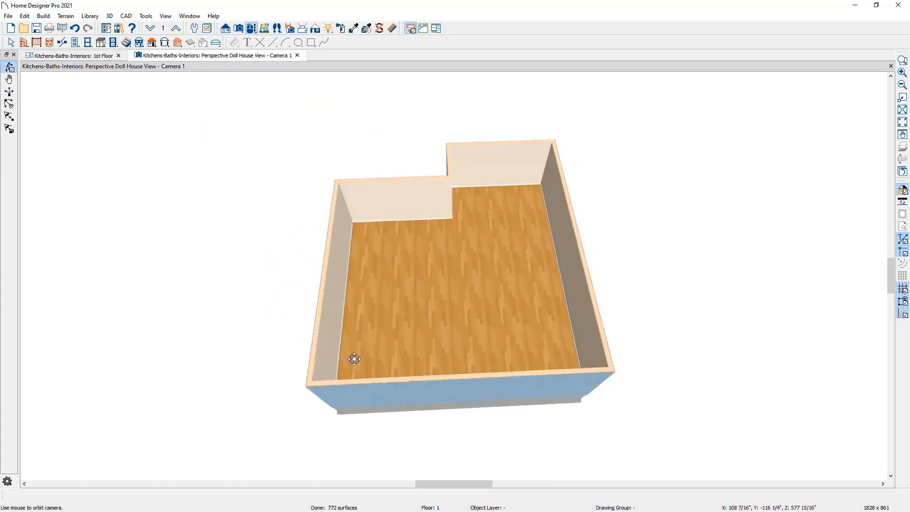
left_click_drag(354, 310, 346, 371)
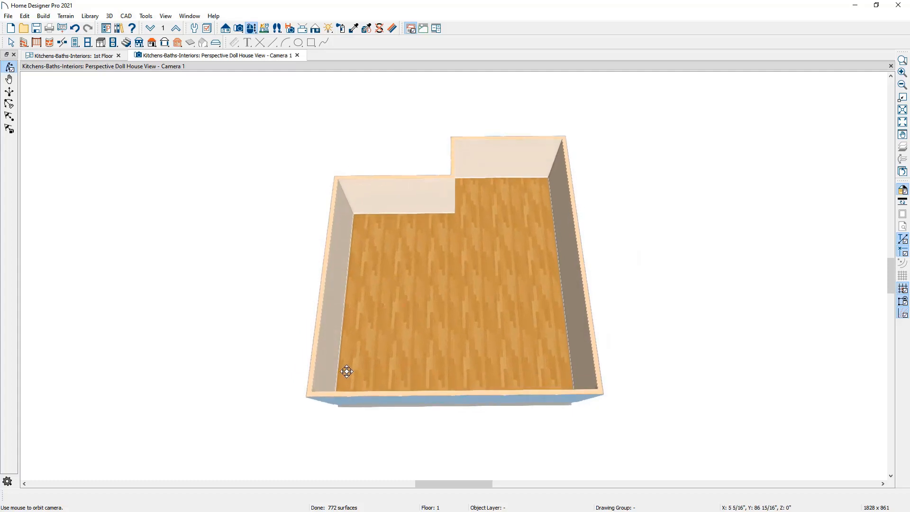
Arrange the floor plan and the doll house view side by side, fit the plan in its pane, and return to Select Objects
left_click_drag(169, 57, 759, 193)
scroll(215, 134, "up", 3)
middle_click_drag(214, 133, 280, 210)
left_click(280, 209)
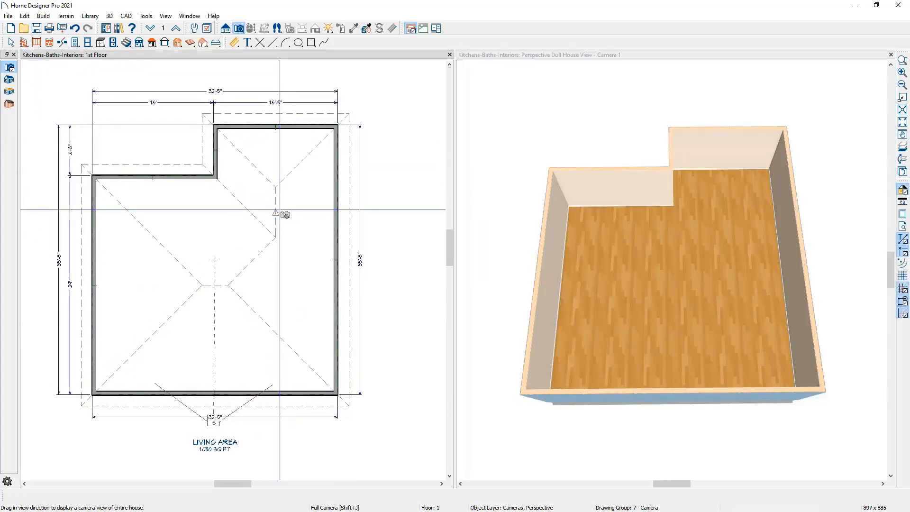
key("space")
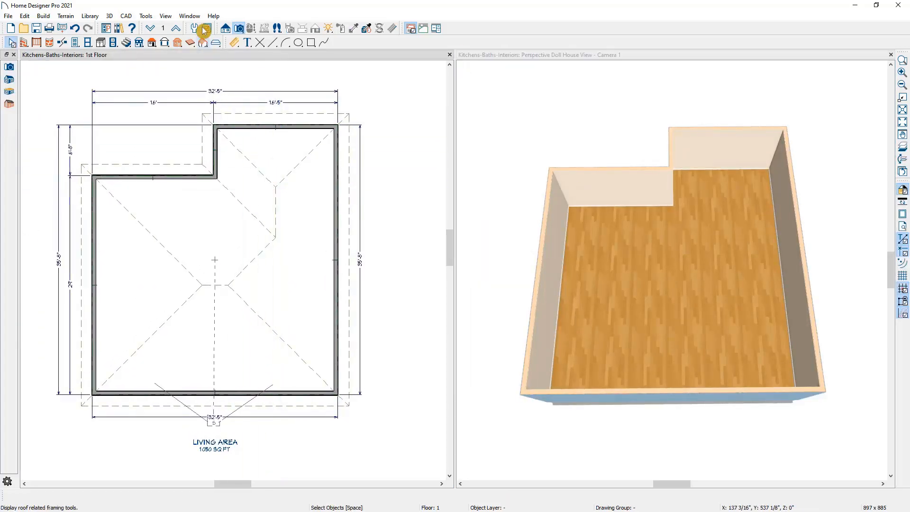
left_click(192, 16)
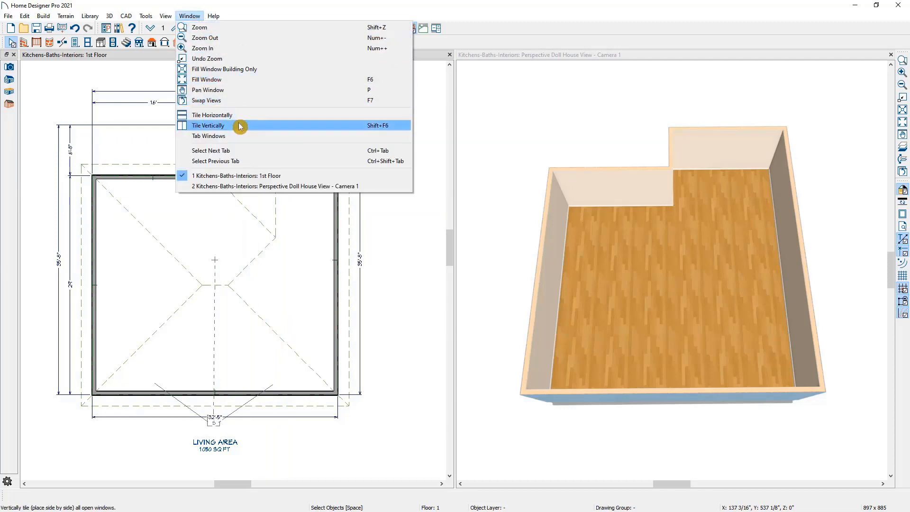
left_click(395, 233)
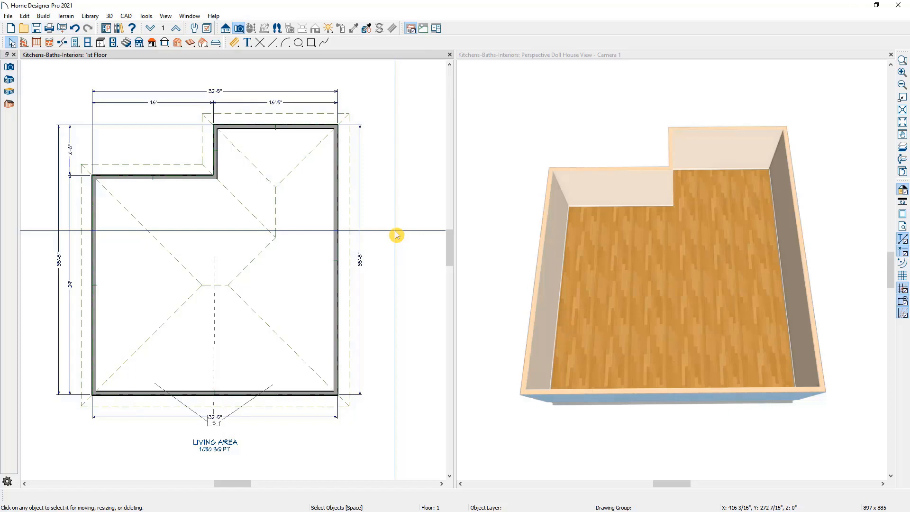
Move the right exterior wall by setting the upper wall section's dimension to 17'
scroll(297, 126, "up", 1)
scroll(299, 127, "up", 5)
middle_click_drag(299, 127, 295, 162)
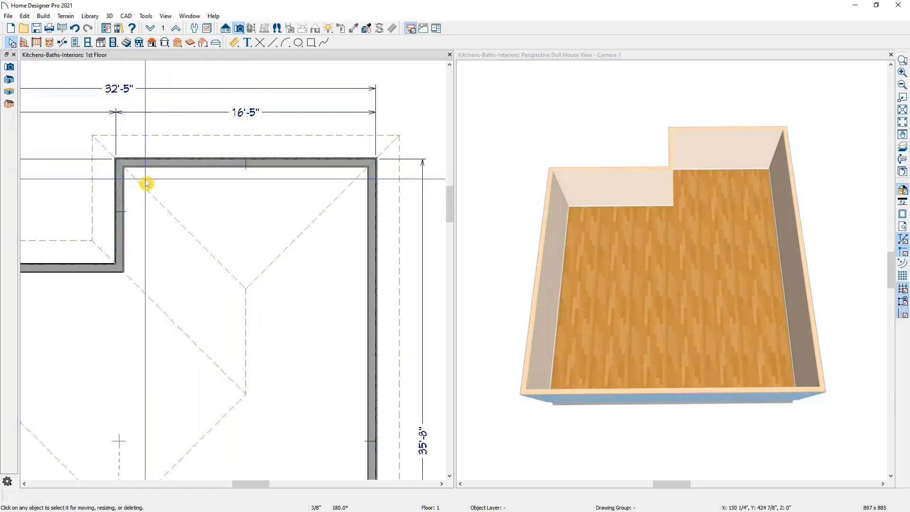
left_click(373, 186)
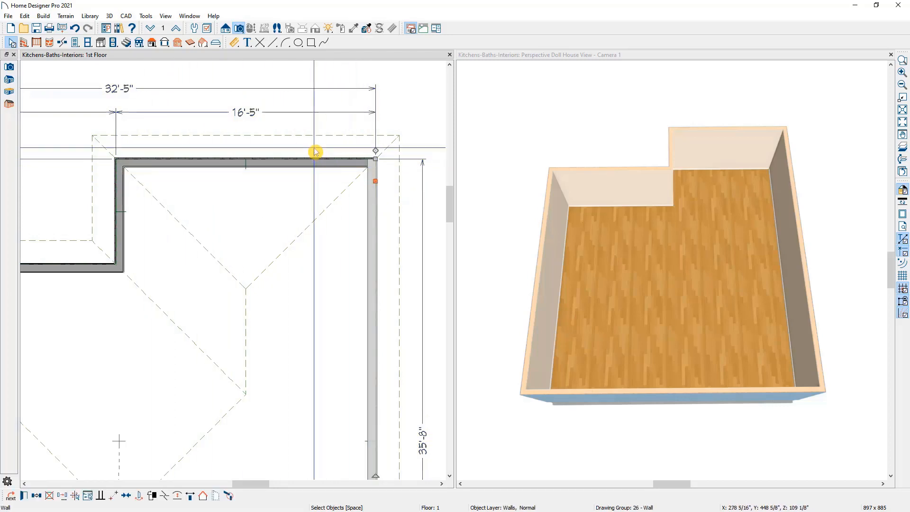
left_click(256, 116)
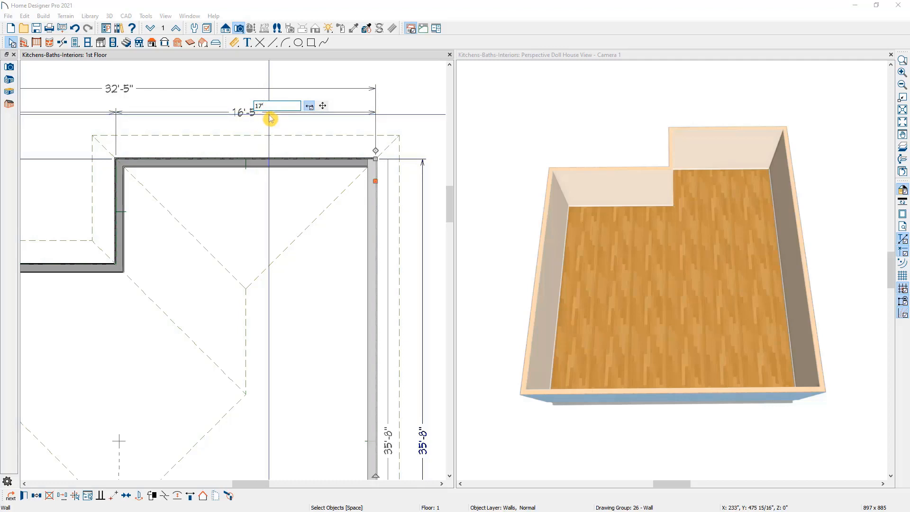
key("Return")
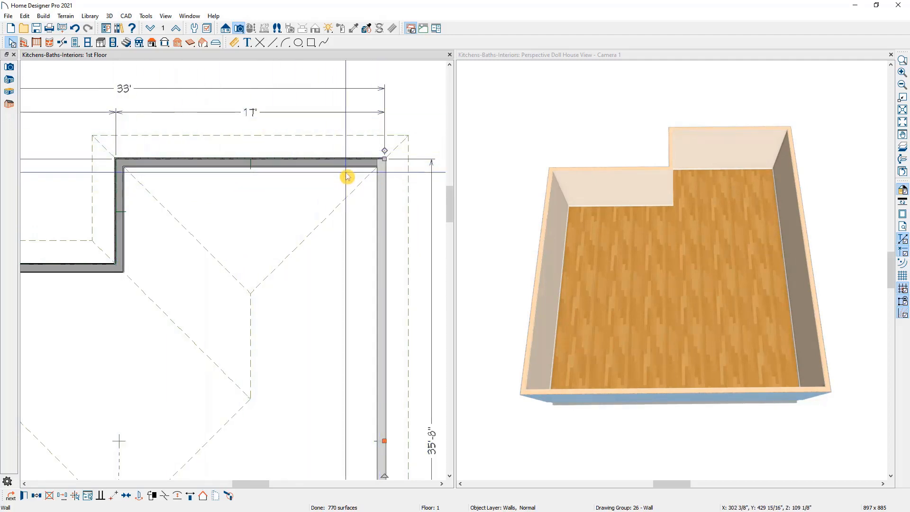
left_click(416, 108)
Examine the wall layers and dimension reference point up close at the upper-right exterior corner, and return to the whole plan
scroll(384, 163, "up", 1)
scroll(384, 165, "up", 5)
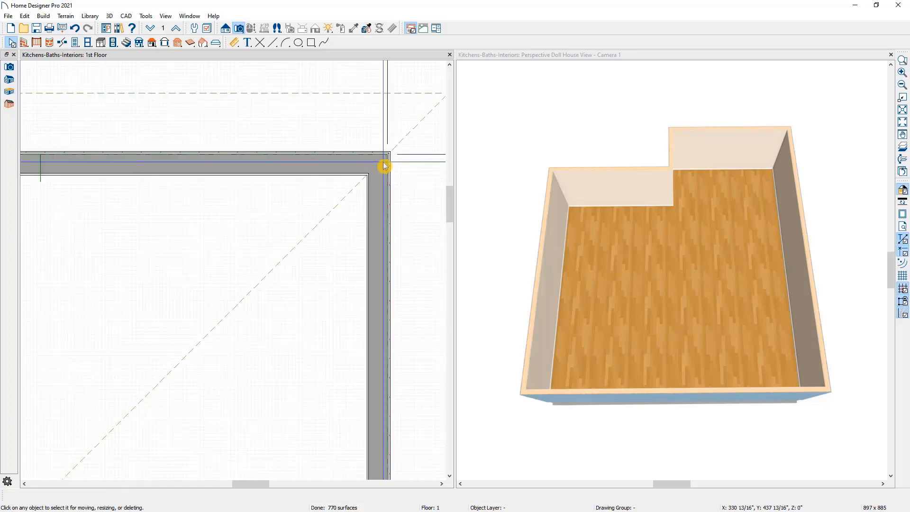
middle_click_drag(391, 198, 386, 211)
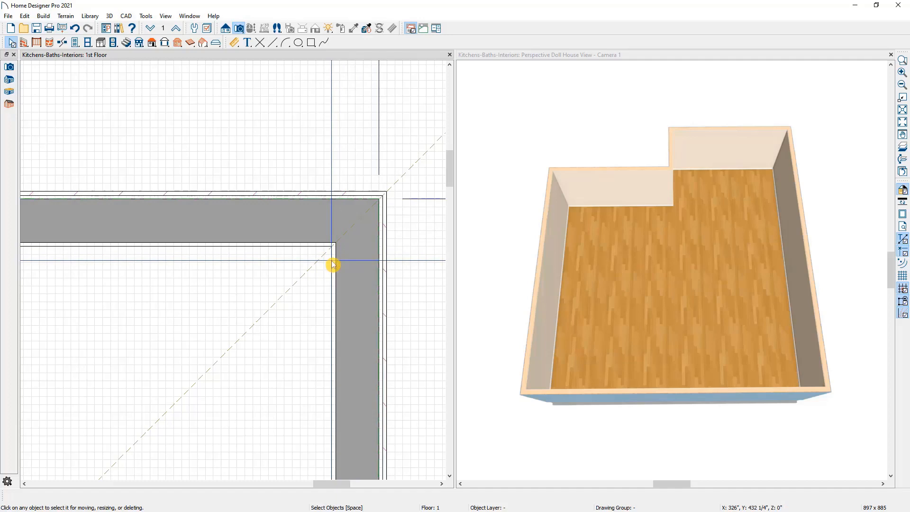
scroll(333, 265, "down", 5)
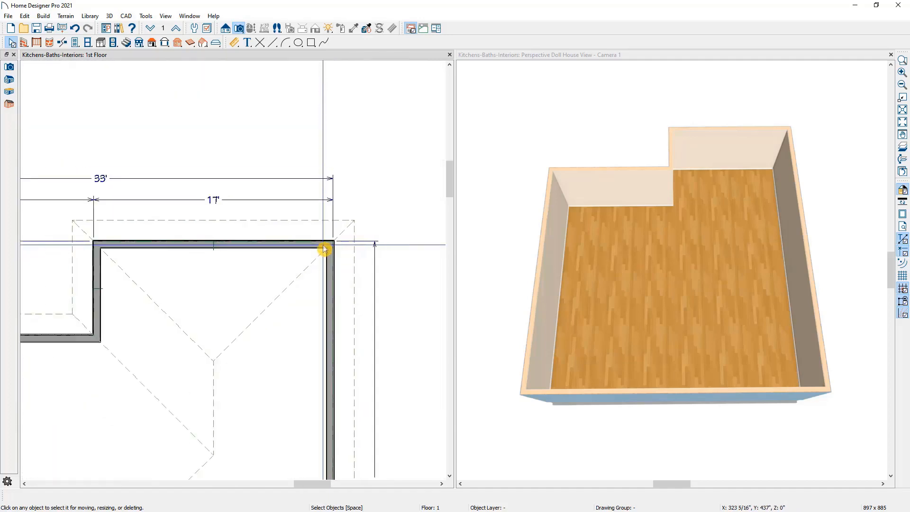
scroll(323, 245, "down", 4)
middle_click_drag(323, 245, 335, 185)
scroll(335, 185, "up", 2)
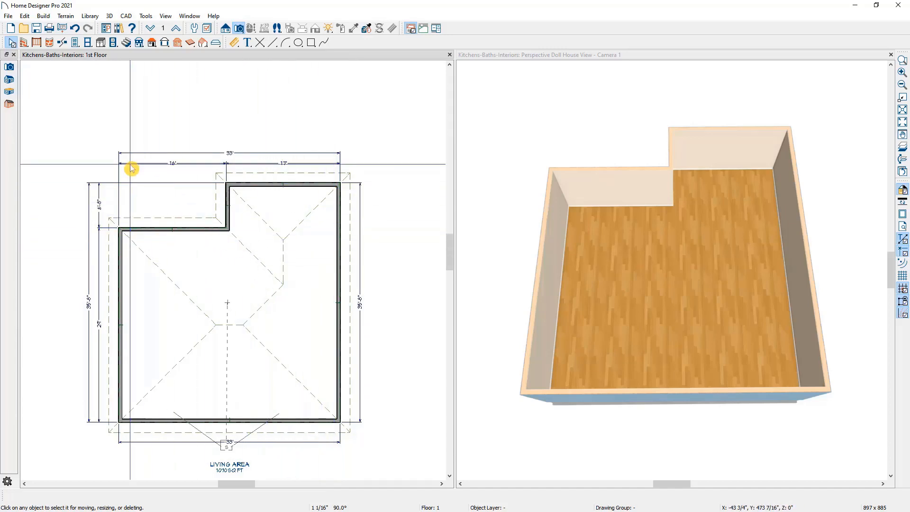
Delete all automatic exterior dimension lines around the floor plan, turning off Auto Refresh Dimensions, and return to Select Objects
left_click(234, 42)
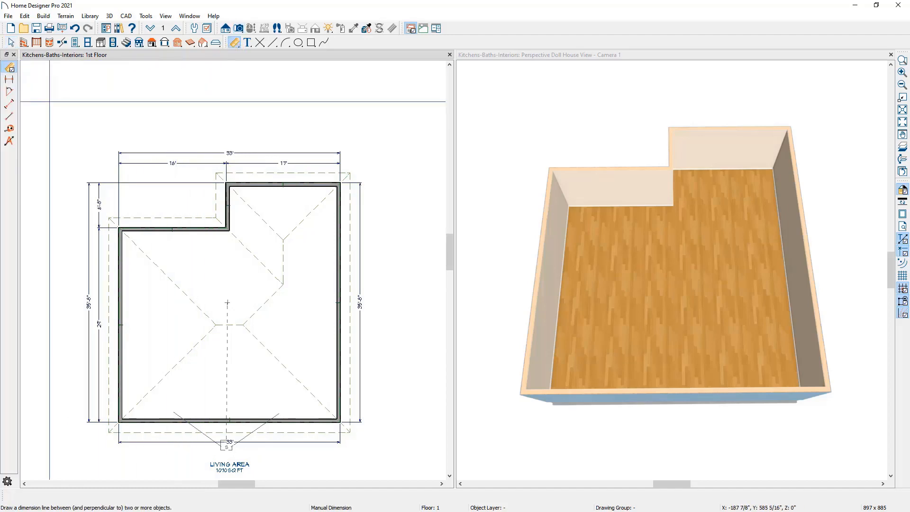
left_click_drag(50, 101, 382, 467)
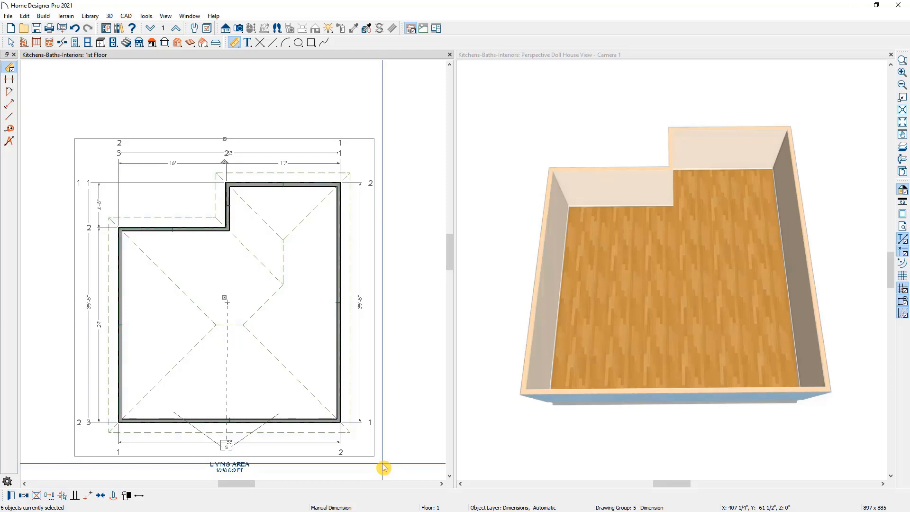
left_click(238, 69)
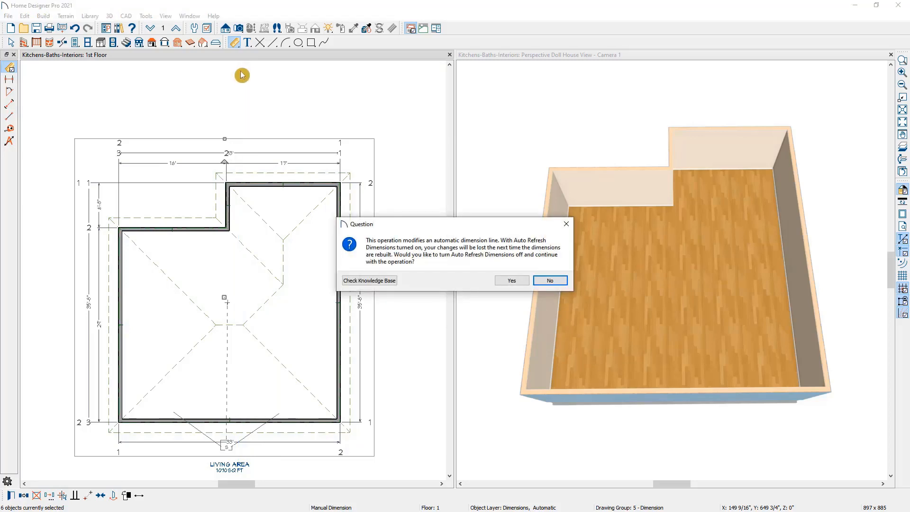
left_click(511, 281)
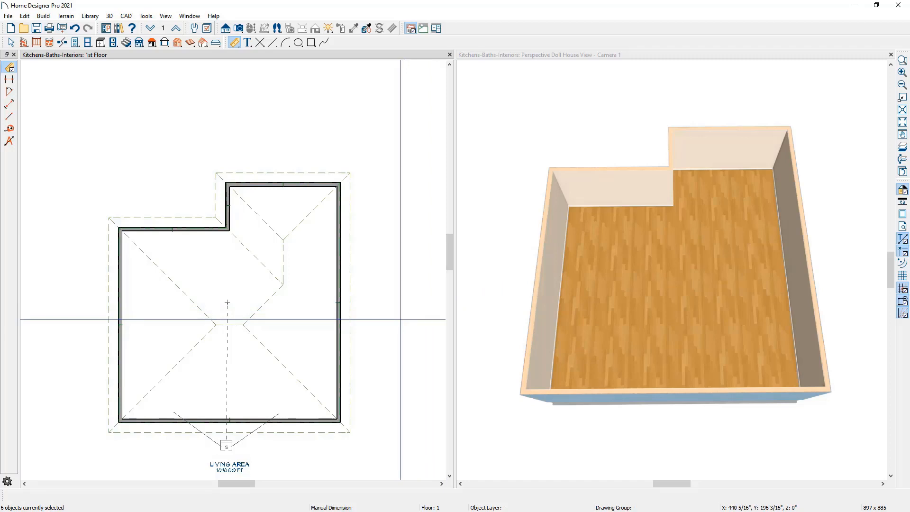
key("space")
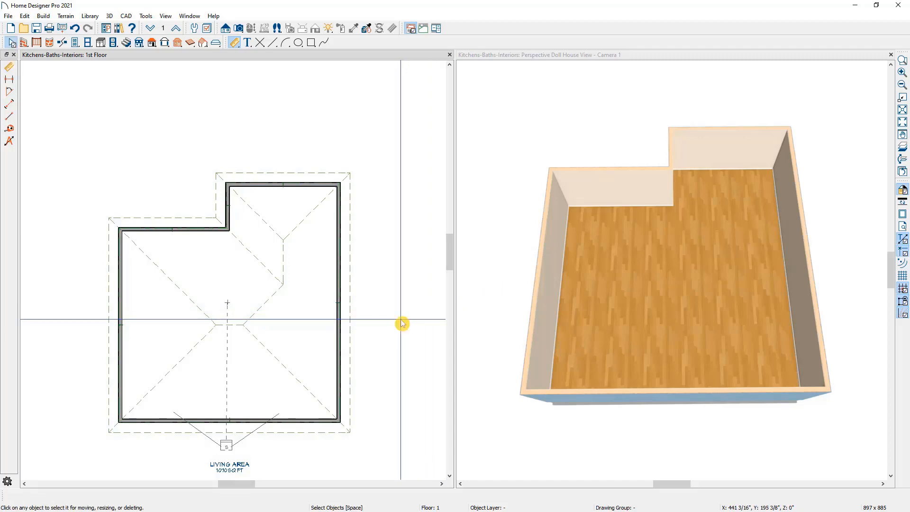
Generate automatic interior dimensions for the whole room and check up close where they meet the bottom wall
left_click(171, 327)
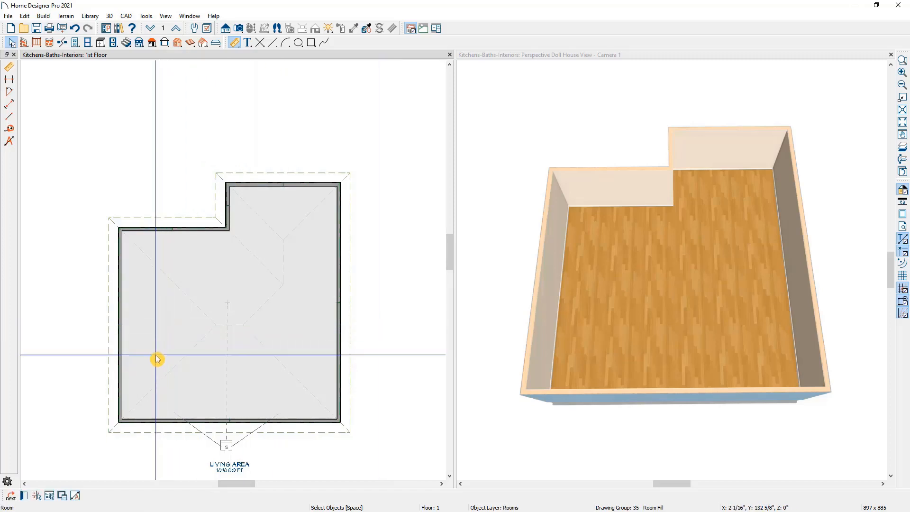
left_click(75, 495)
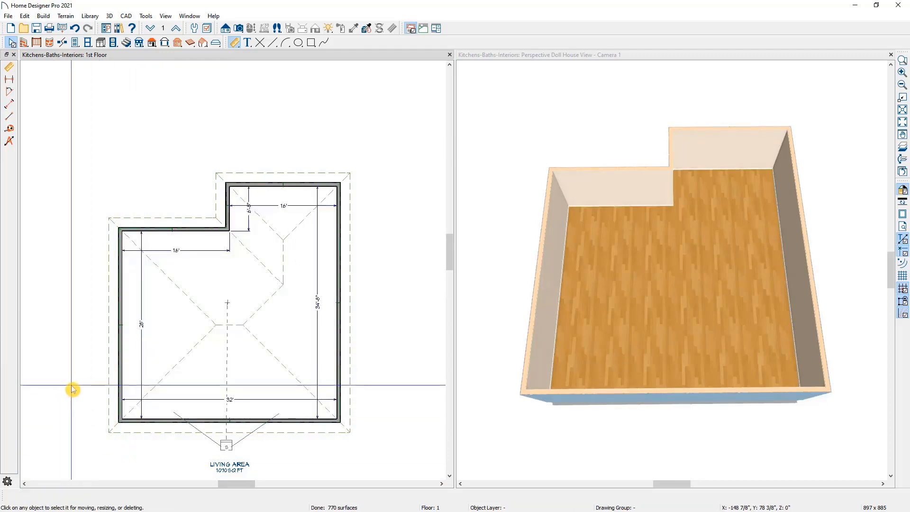
scroll(142, 421, "up", 6)
scroll(143, 422, "up", 3)
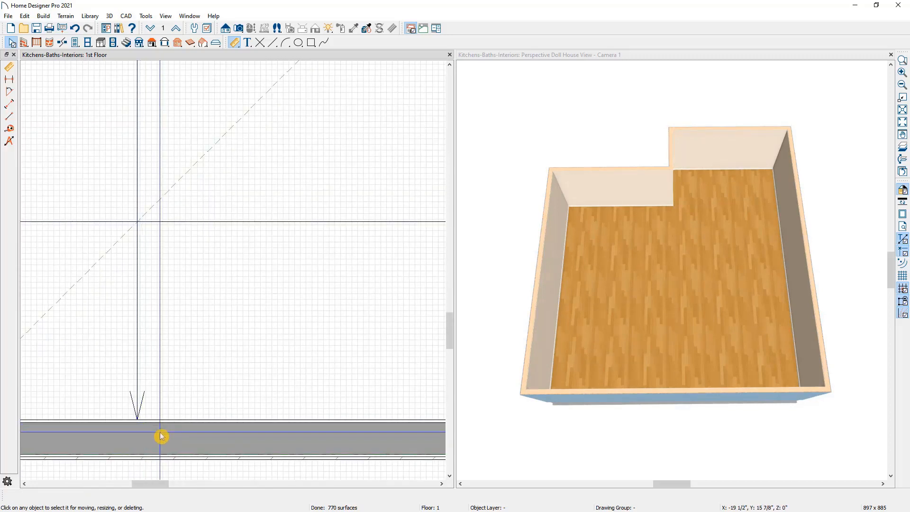
scroll(161, 436, "down", 5)
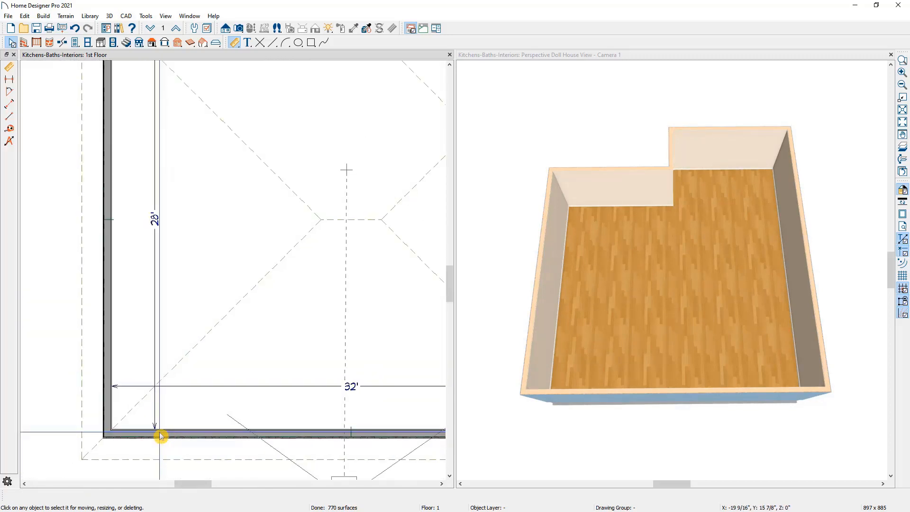
scroll(161, 436, "down", 2)
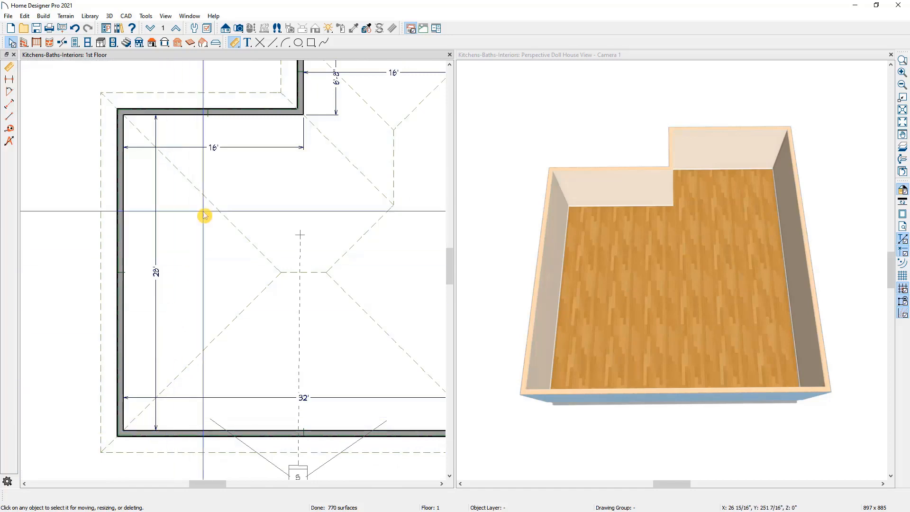
Draw a vertical Interior Dimension from the upper-left horizontal wall to the bottom wall, beside the existing left dimension
left_click(234, 43)
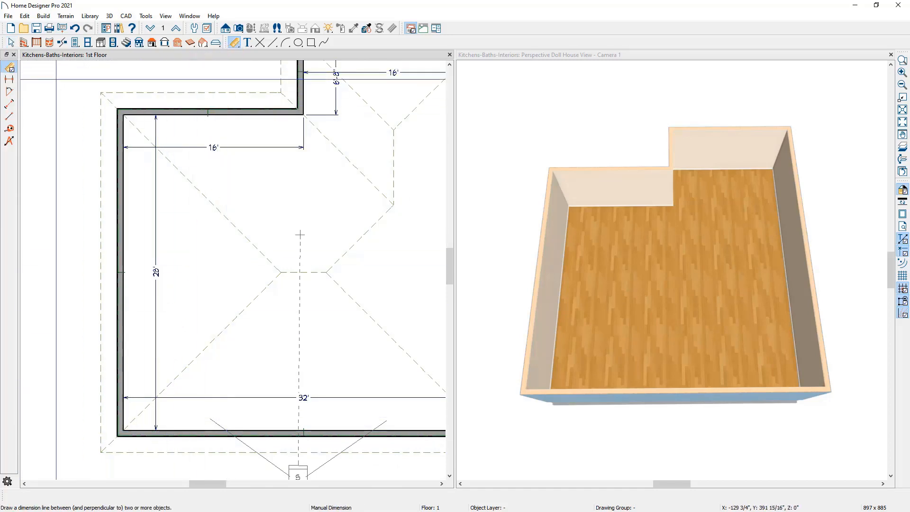
left_click(11, 110)
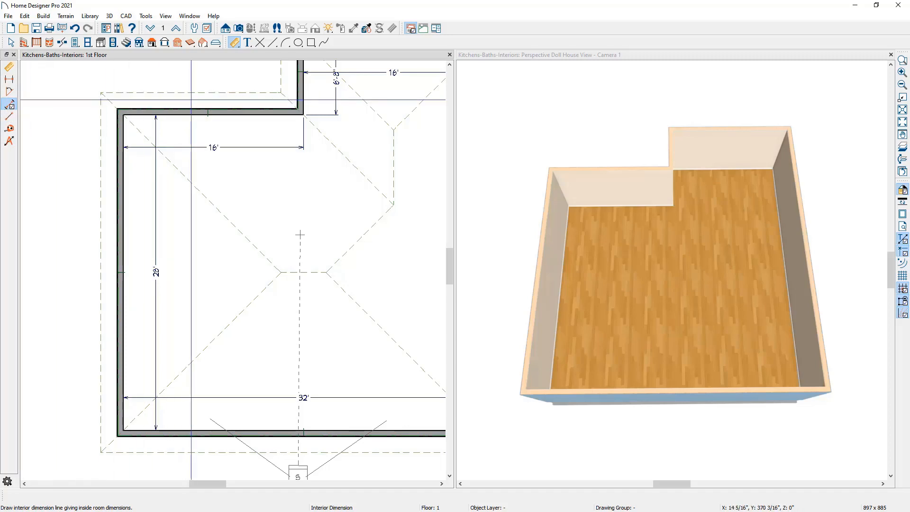
mouse_move(191, 86)
left_mouse_down()
mouse_move(201, 267)
mouse_move(196, 437)
left_mouse_up()
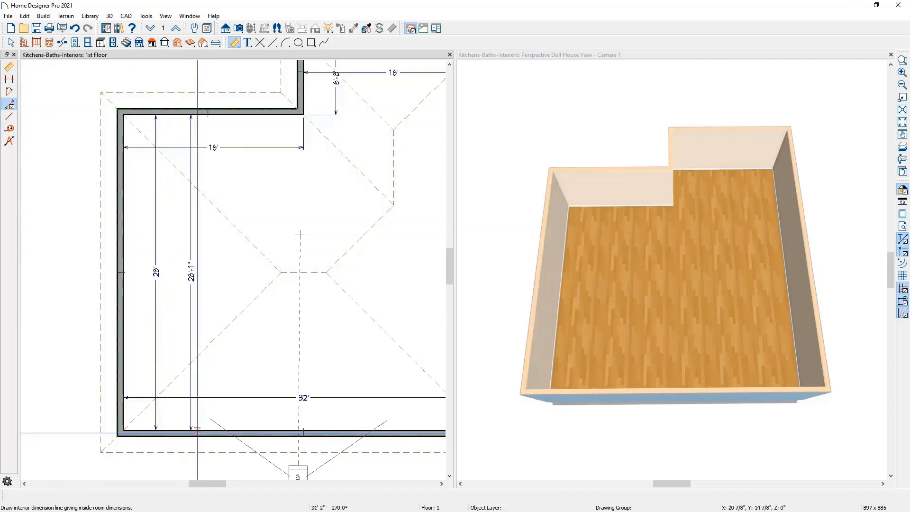
key("Escape")
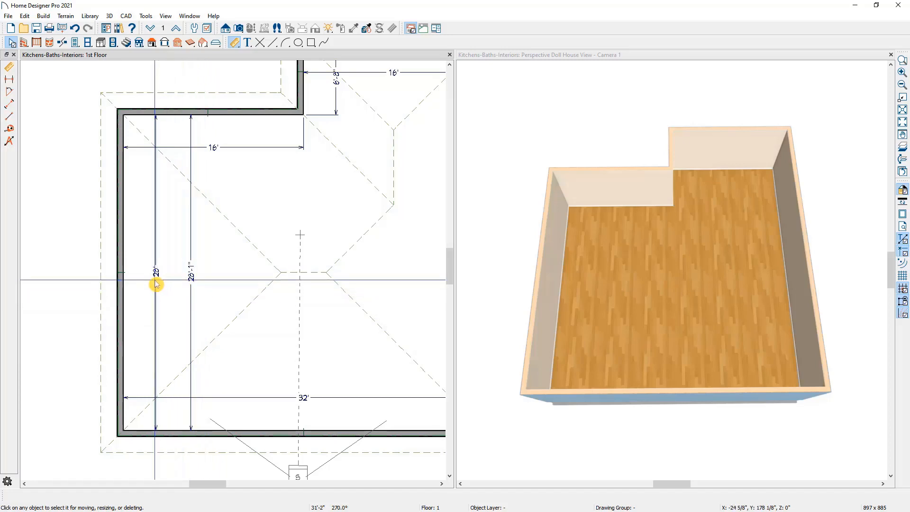
Compare up close where both left vertical dimensions end on the bottom wall, and delete the manually drawn one
scroll(193, 450, "up", 6)
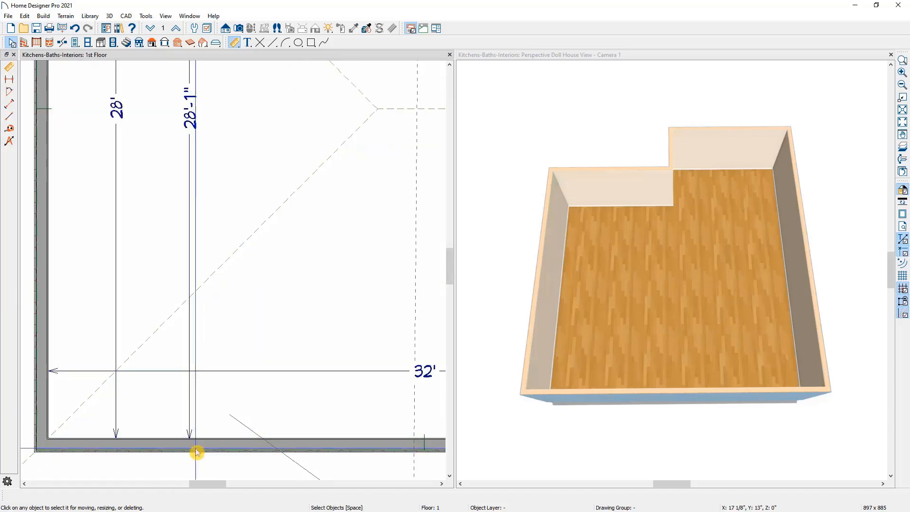
scroll(205, 392, "up", 1)
middle_click_drag(205, 392, 372, 346)
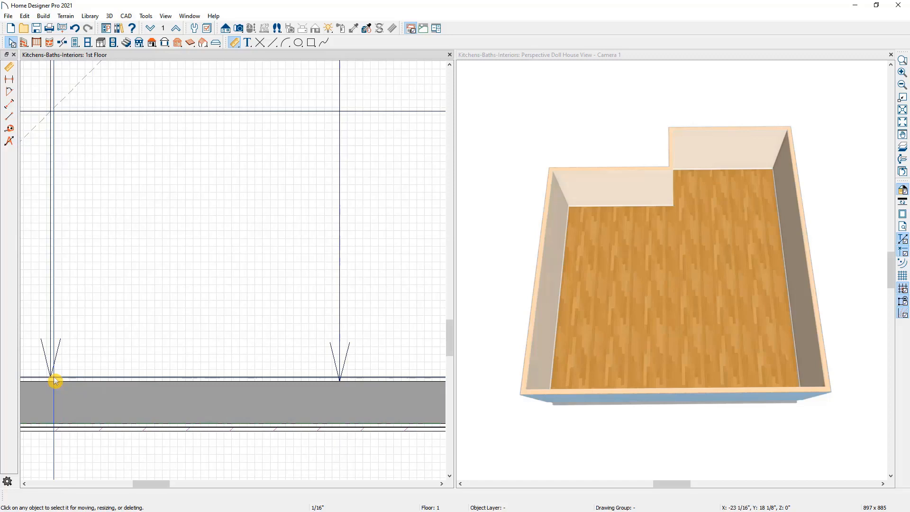
scroll(54, 380, "down", 5)
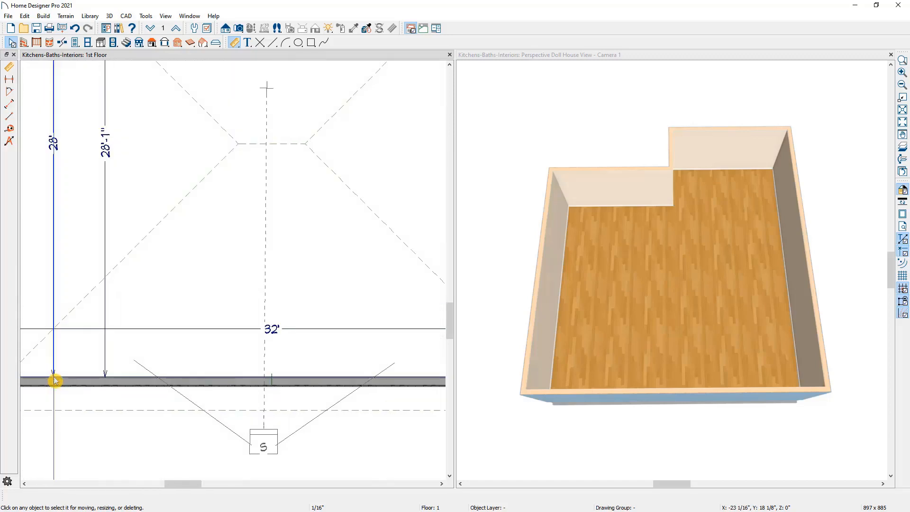
middle_click_drag(70, 358, 165, 368)
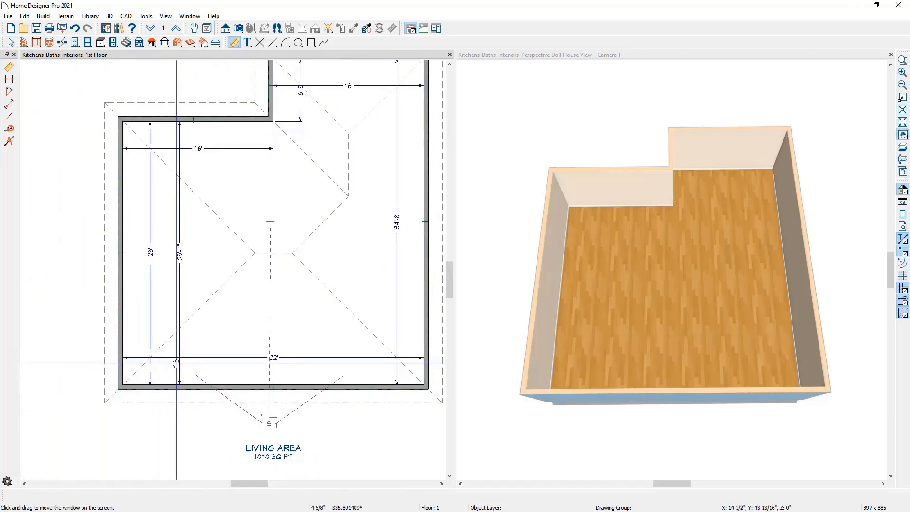
left_click(183, 286)
key("Delete")
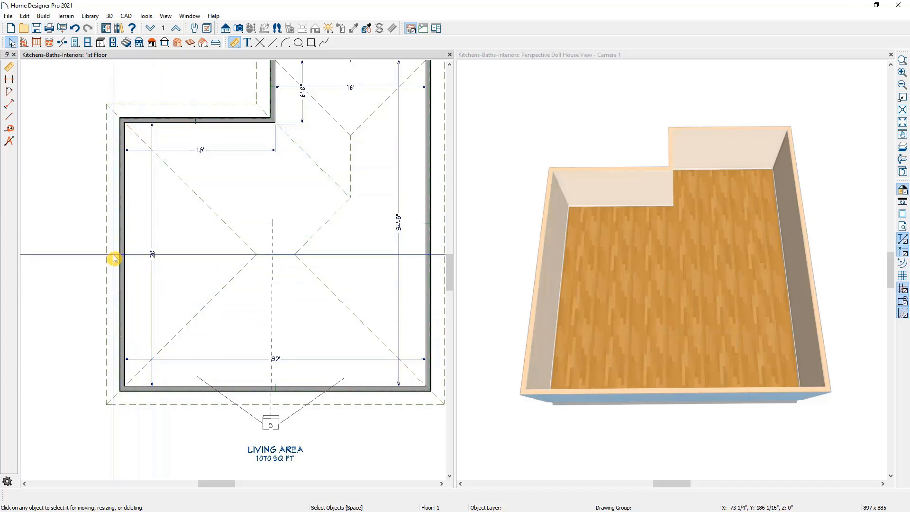
Move the upper-left horizontal wall by setting the left vertical interior dimension to 24' 6"
left_click(178, 122)
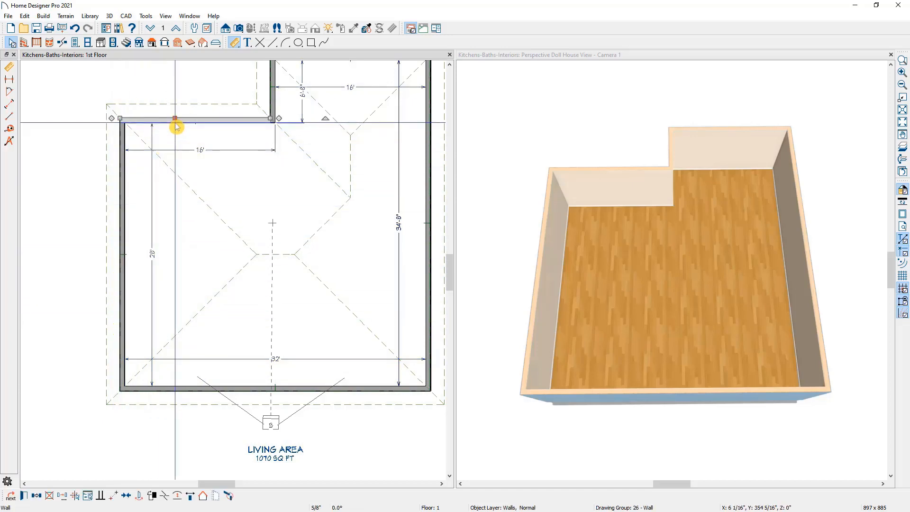
left_click(152, 256)
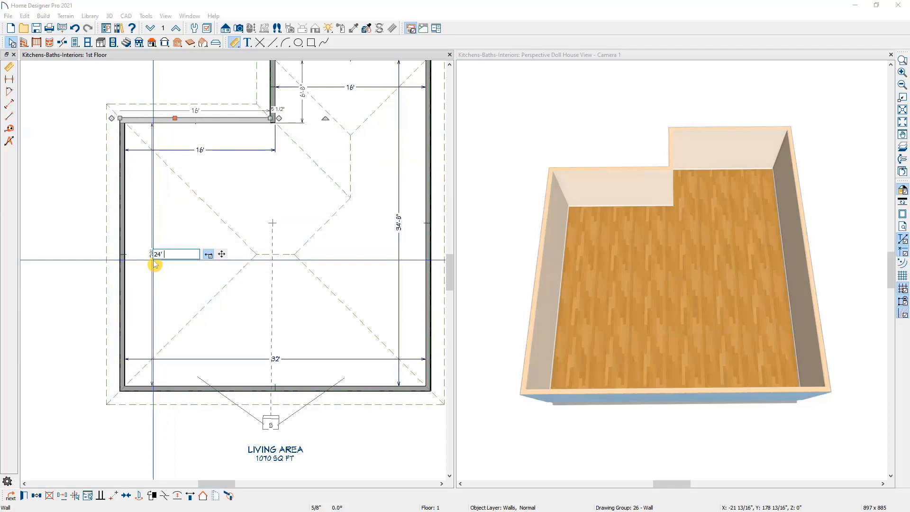
type("24' 6")
key("Return")
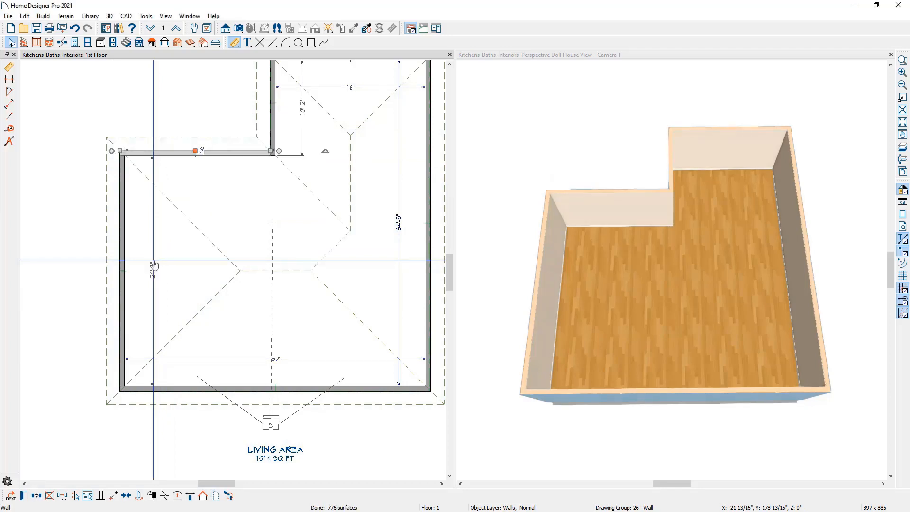
left_click(188, 122)
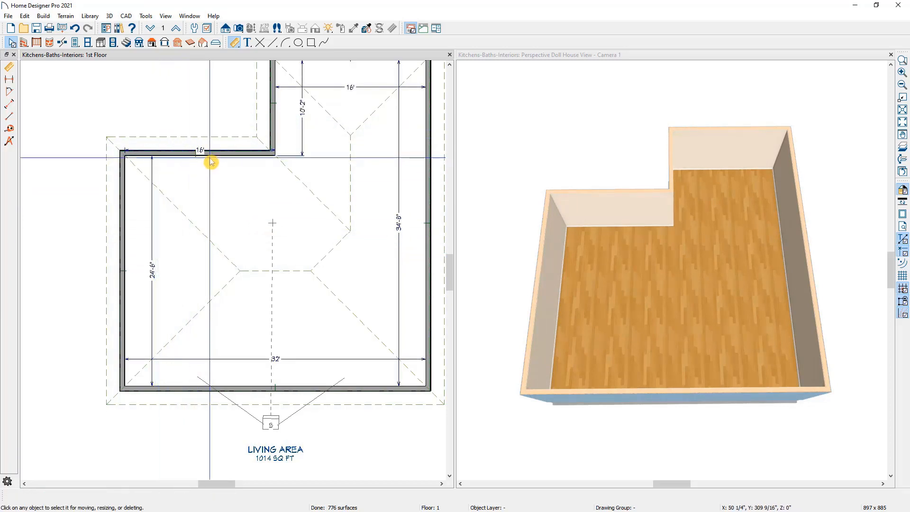
Move the short vertical wall at the notch by setting the upper-left horizontal interior dimension to 14'
left_click(270, 142)
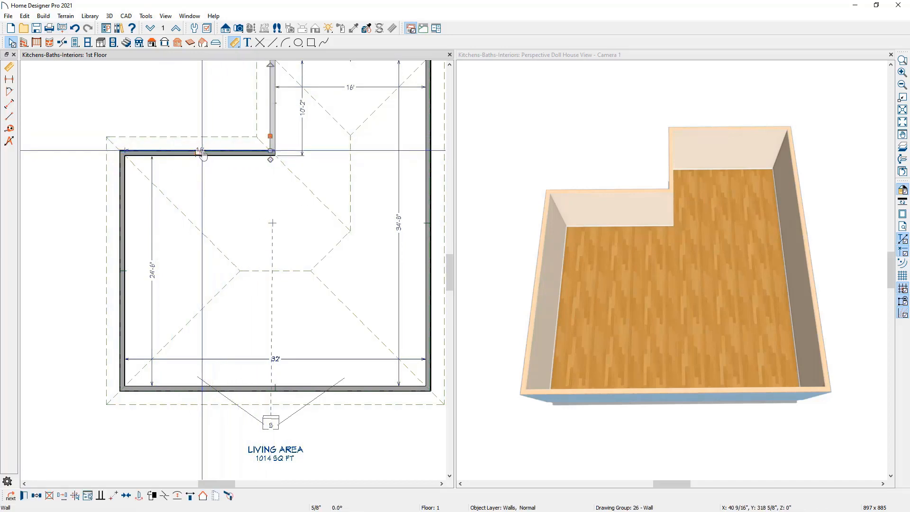
left_click(202, 153)
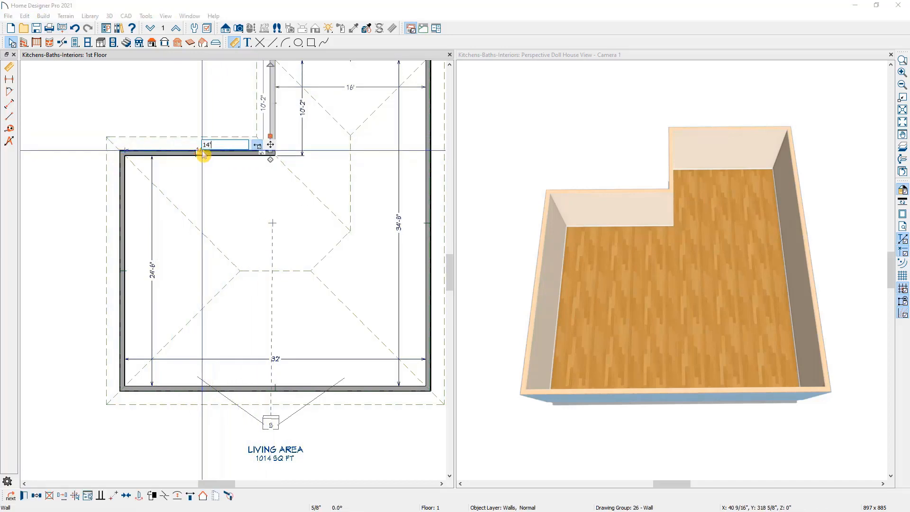
key("Return")
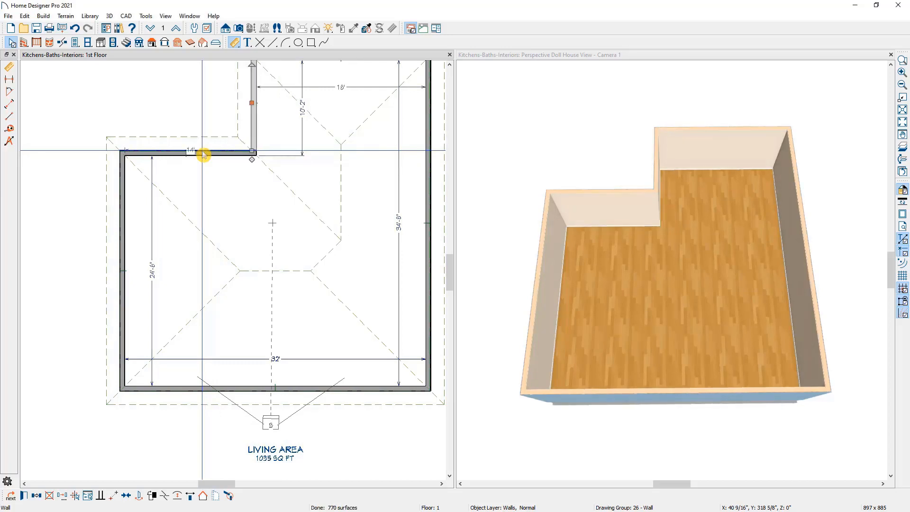
scroll(203, 151, "down", 2)
middle_click_drag(204, 154, 196, 210)
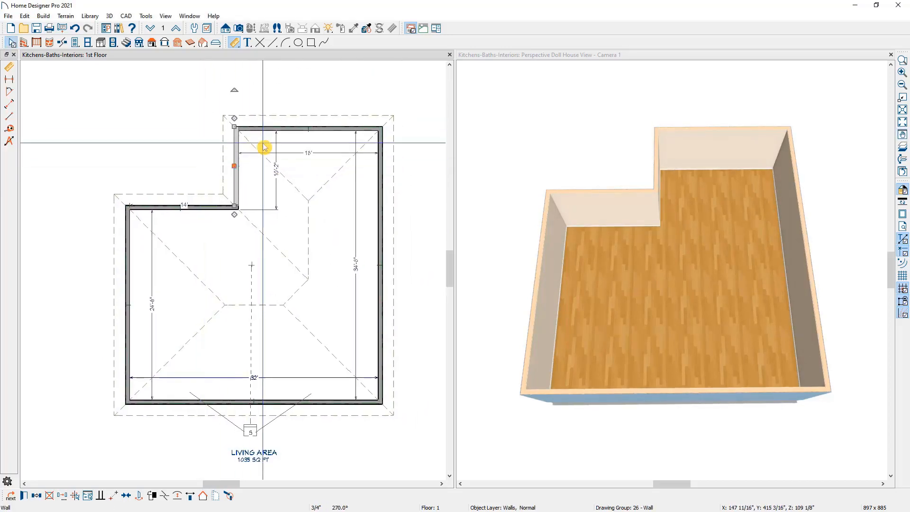
left_click(199, 160)
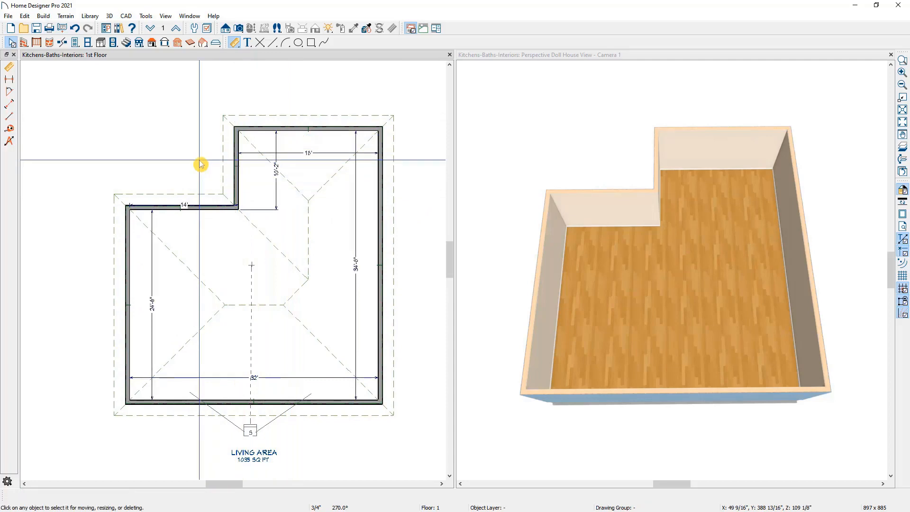
Move the topmost horizontal wall by setting the notch's vertical interior dimension to 96 inches
left_click(281, 132)
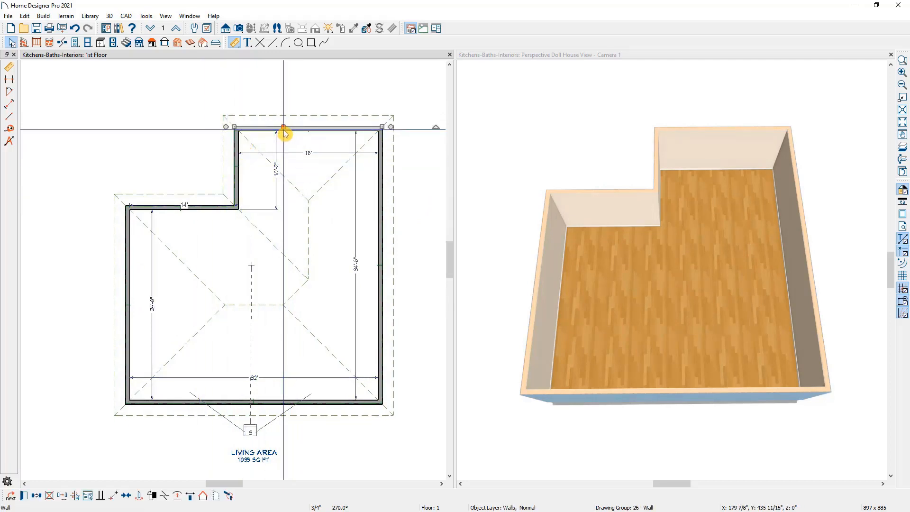
left_click(274, 169)
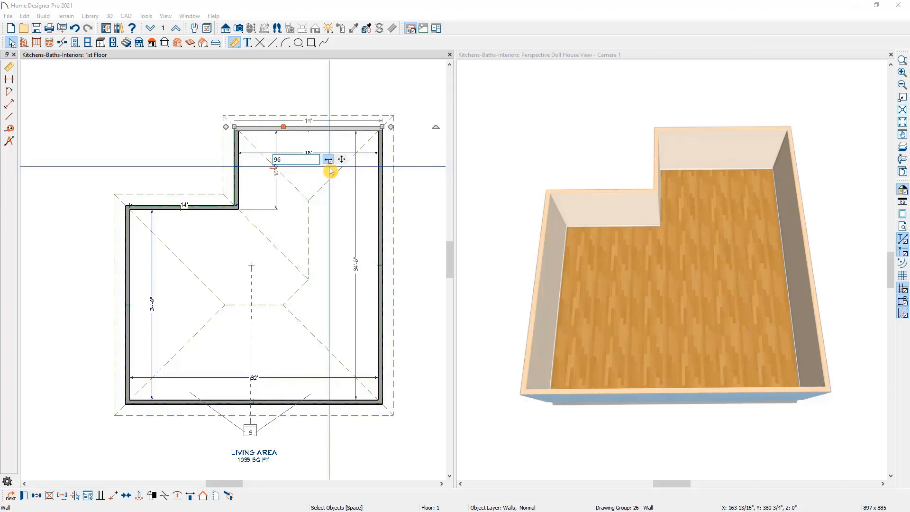
key("Return")
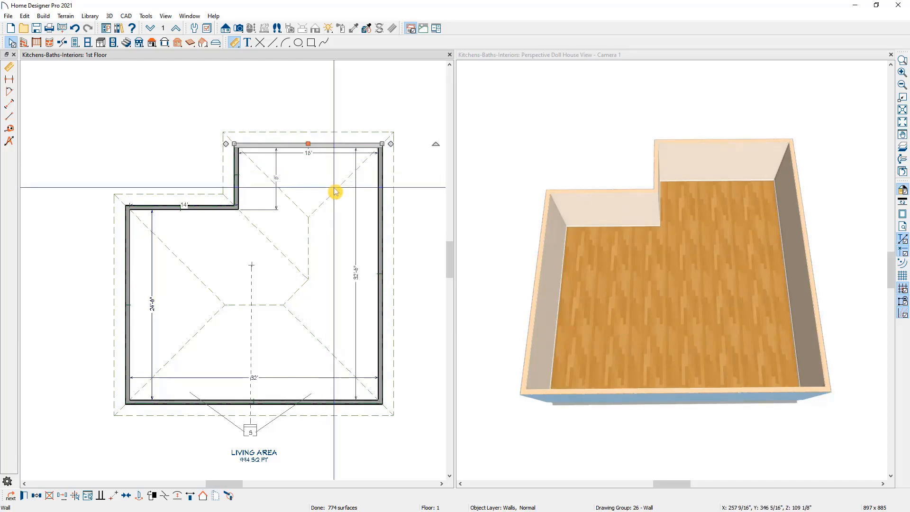
Move the right exterior wall by setting the upper section's horizontal interior dimension to 16', and clear the selection
left_click(380, 195)
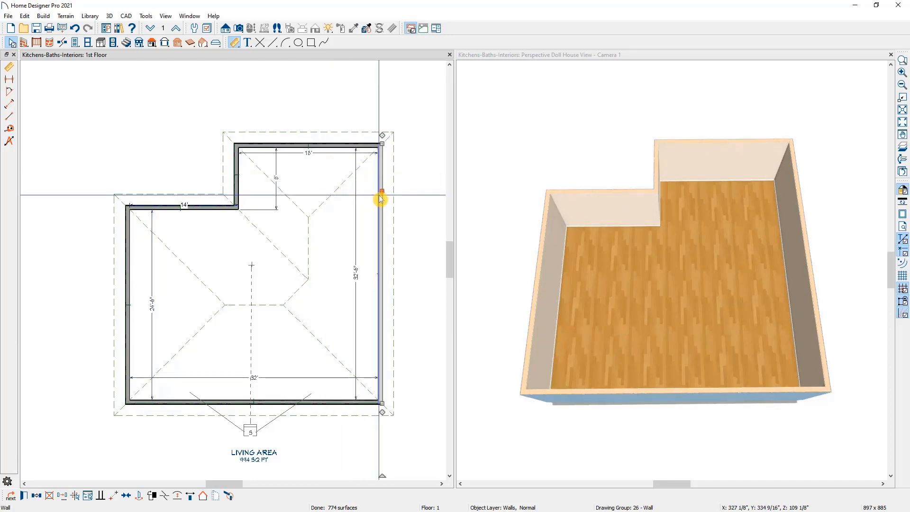
left_click(315, 154)
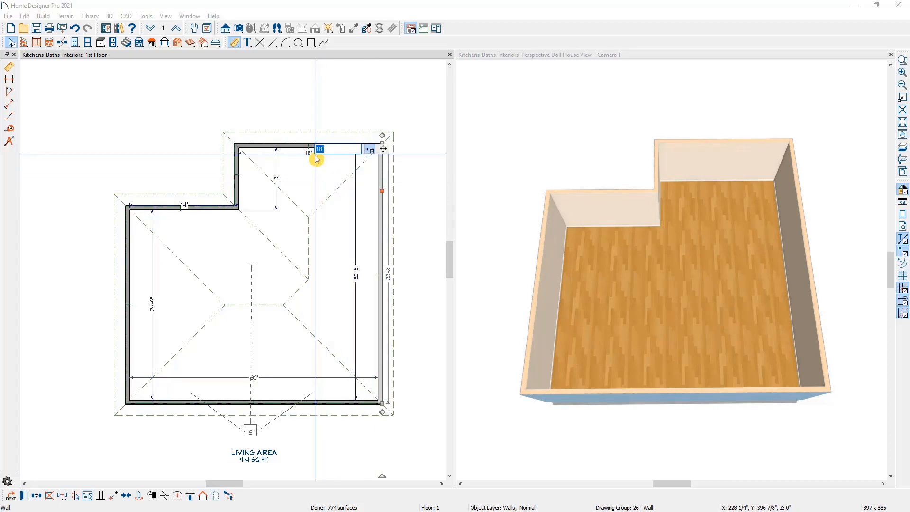
key("Return")
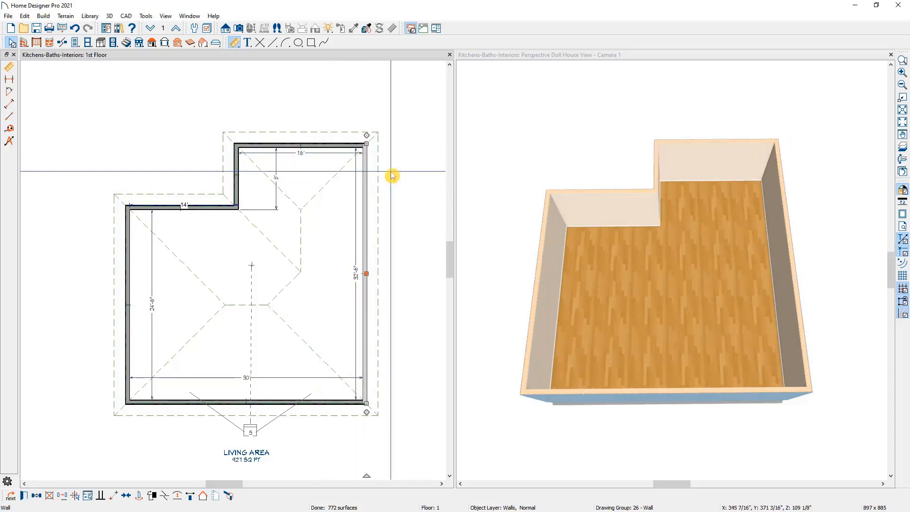
left_click(409, 221)
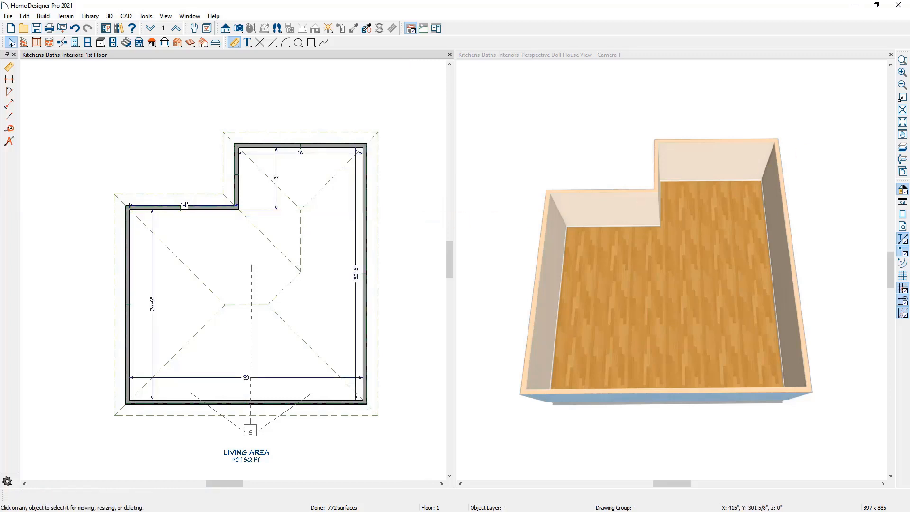
Check the reference plan and draw interior walls enclosing a lower-right closet about 4'-2" by 8'-5", plus a right-wall stub about 4'-2" long
left_click_drag(909, 80, 563, 148)
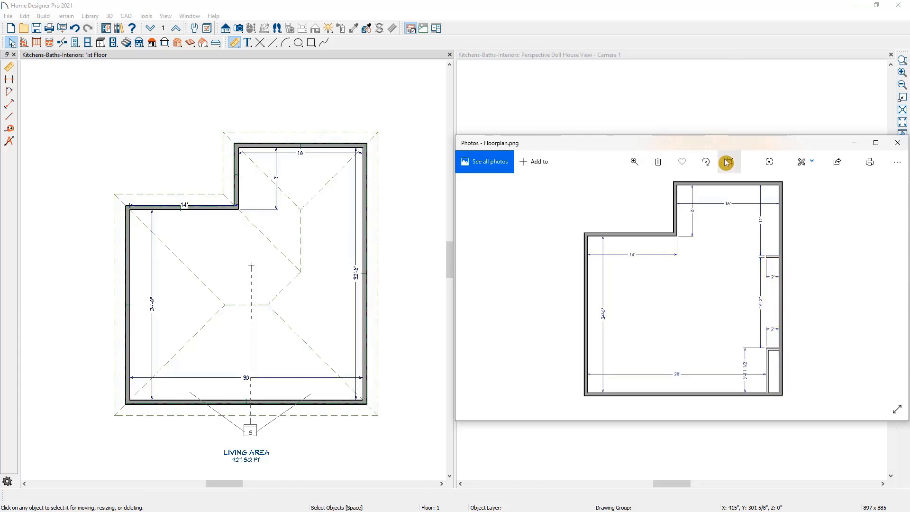
left_click_drag(737, 143, 909, 119)
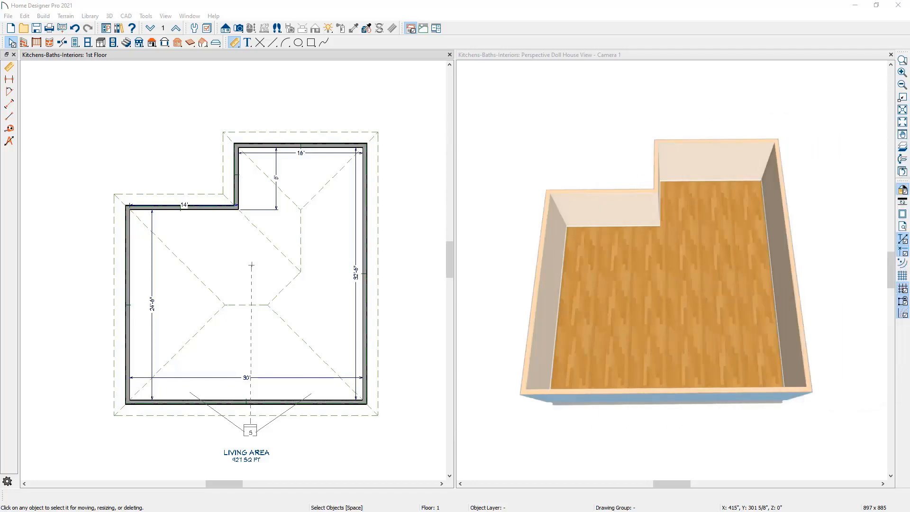
left_click(24, 43)
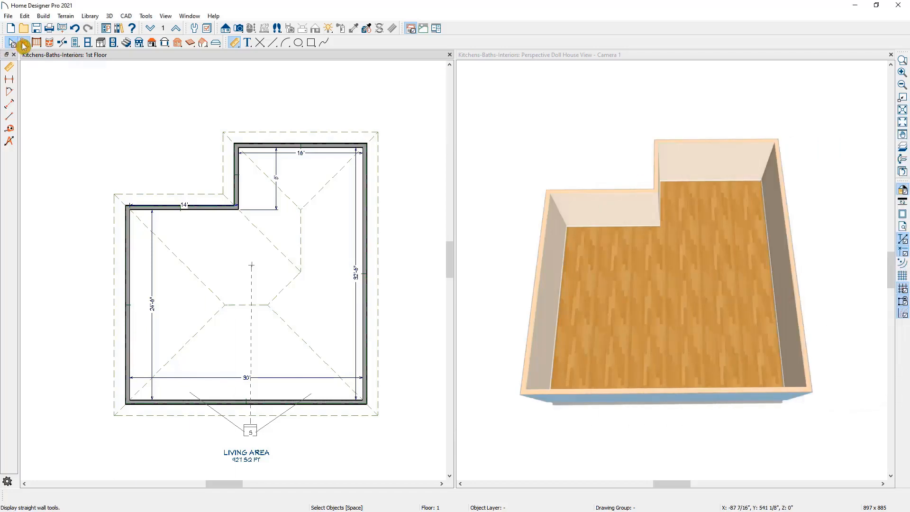
left_click(11, 82)
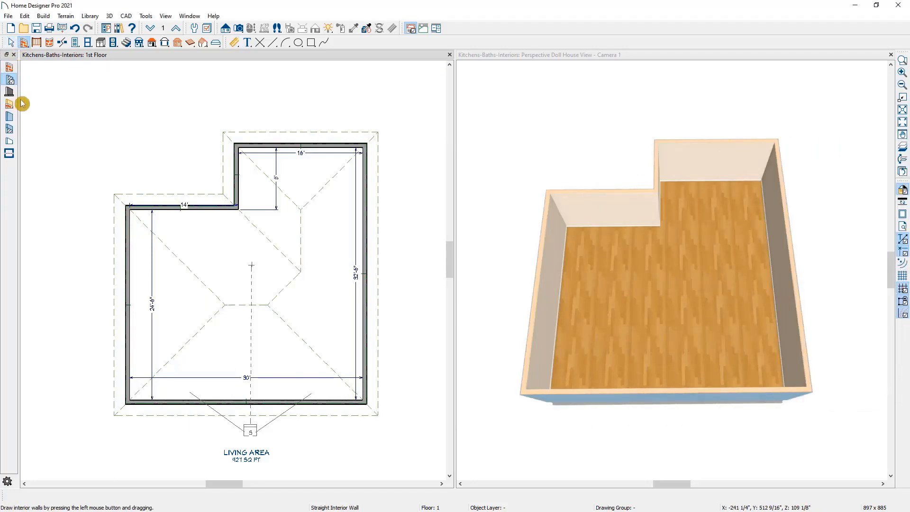
scroll(330, 398, "up", 2)
mouse_move(333, 401)
left_mouse_down()
mouse_move(333, 305)
mouse_move(377, 306)
left_mouse_up()
left_click_drag(382, 166, 334, 166)
key("space")
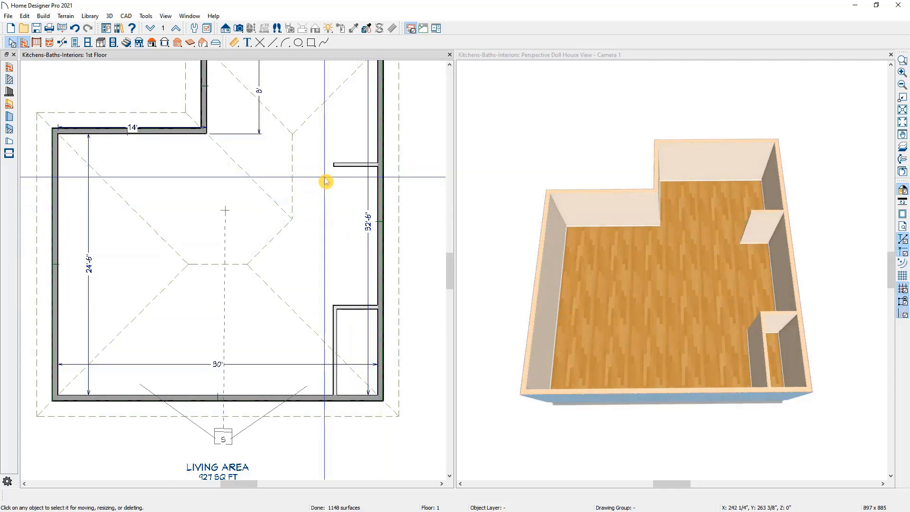
Refresh the interior dimensions of the main room so they include the new interior walls
left_click(316, 238)
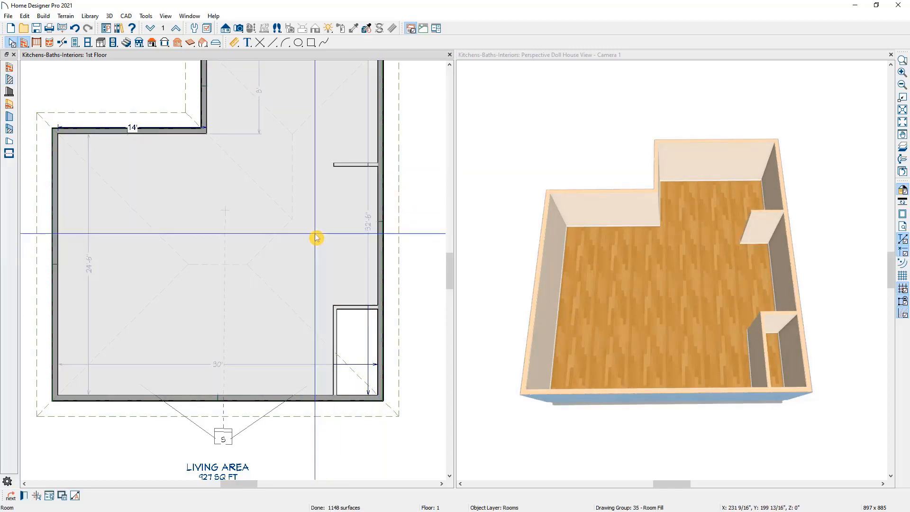
left_click(76, 496)
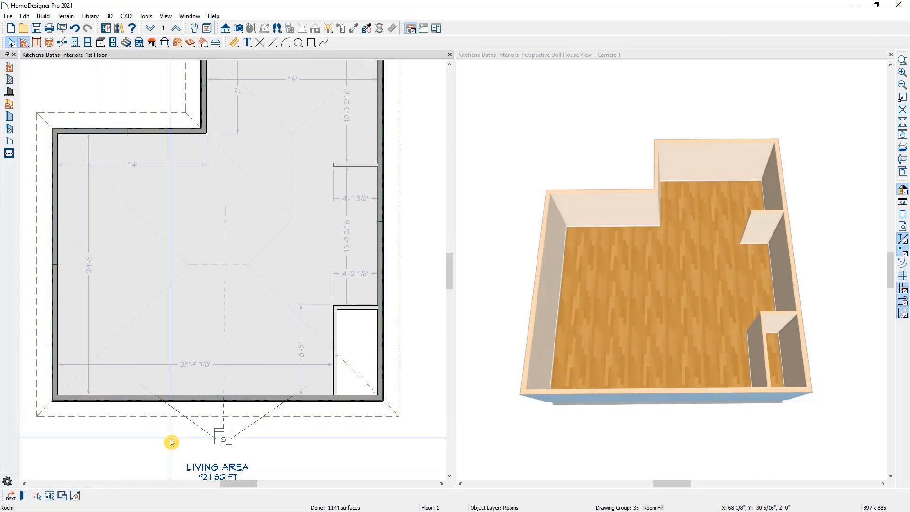
key("Escape")
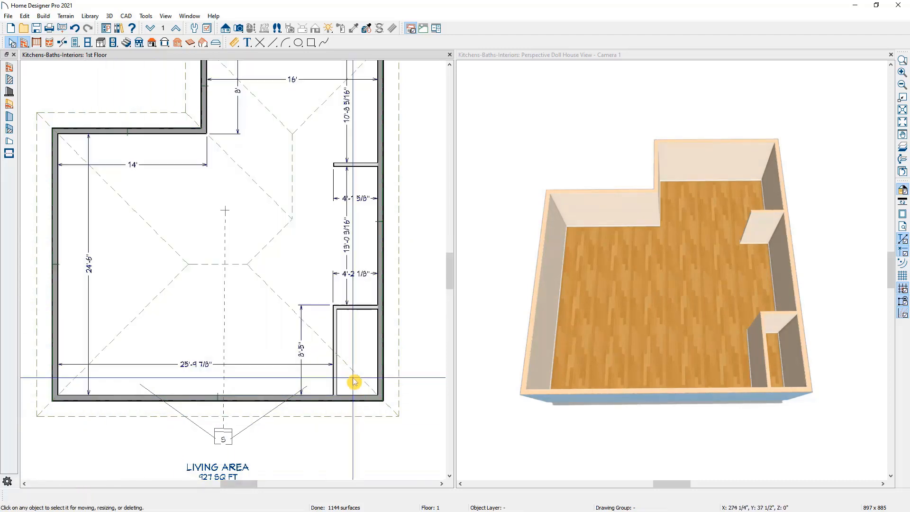
Move the closet's vertical wall by setting the lower horizontal interior dimension to 28'
left_click(337, 335)
left_click(246, 366)
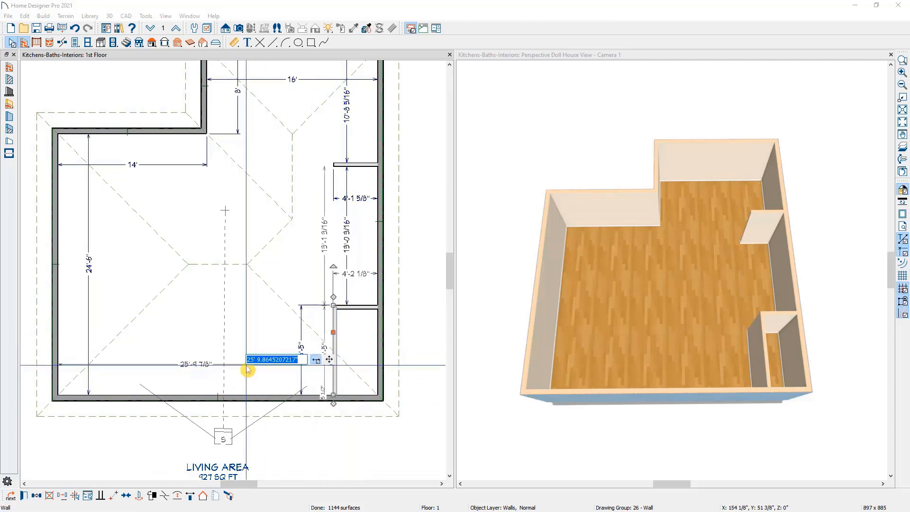
type("28")
key("Return")
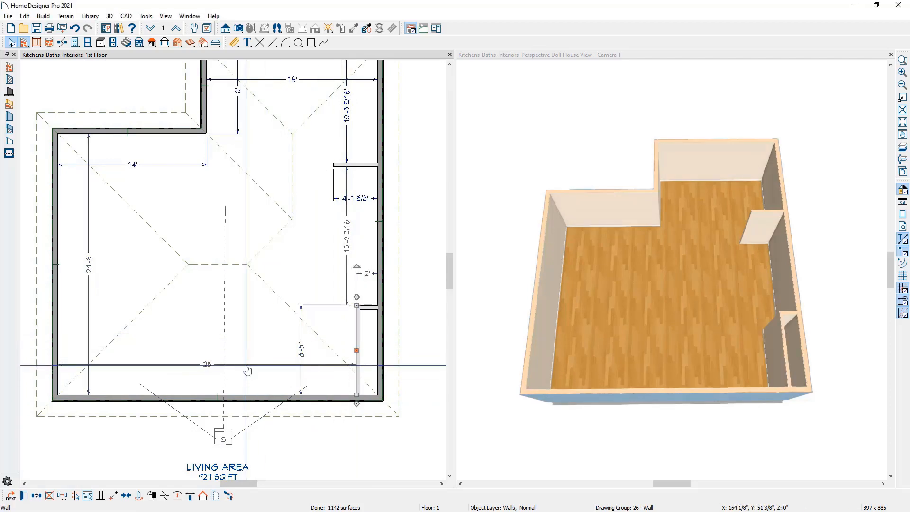
Move the closet's horizontal wall by setting the closet's vertical interior dimension to 6' 11.5"
left_click(371, 307)
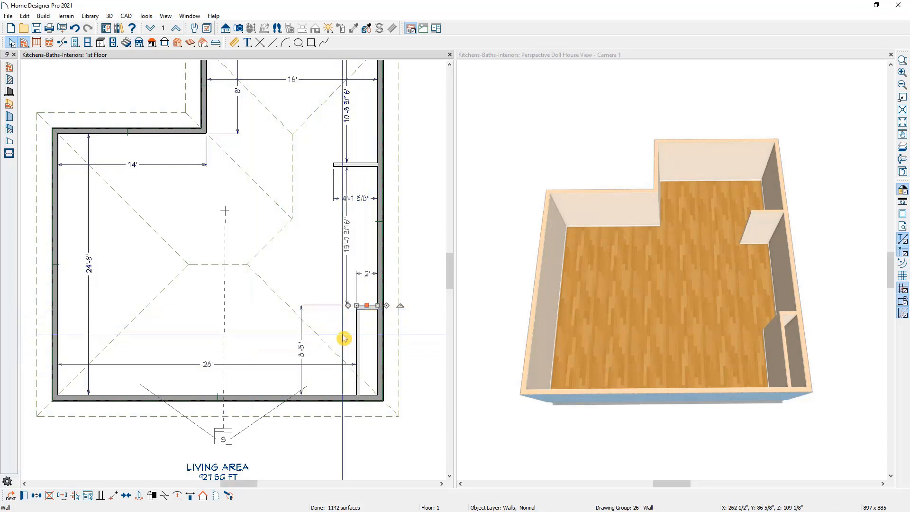
left_click(302, 352)
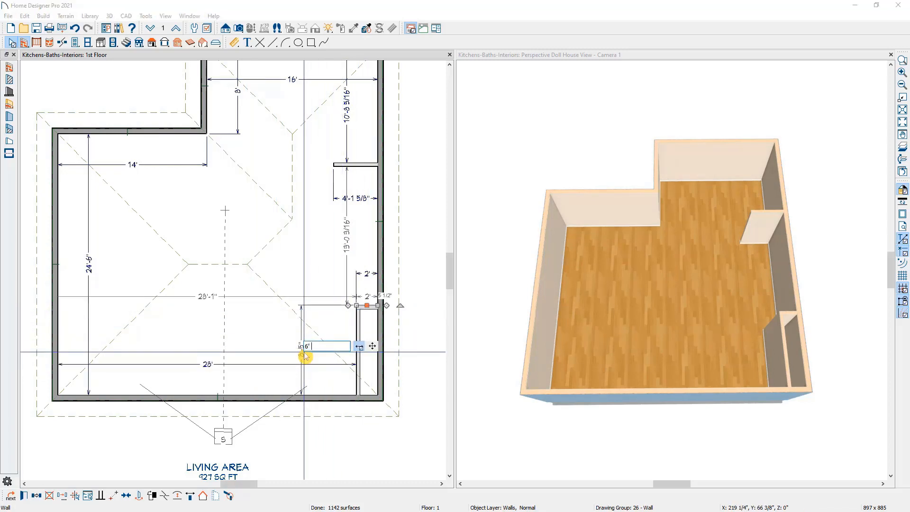
type("6' 11.5")
key("Return")
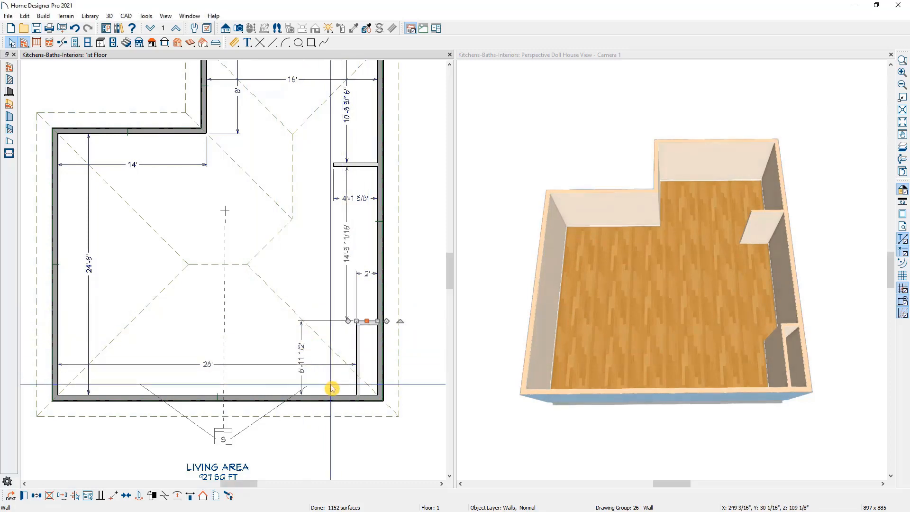
Shorten the stub wall on the right exterior wall by setting its horizontal interior dimension to 24 inches
left_click_drag(366, 321, 362, 173)
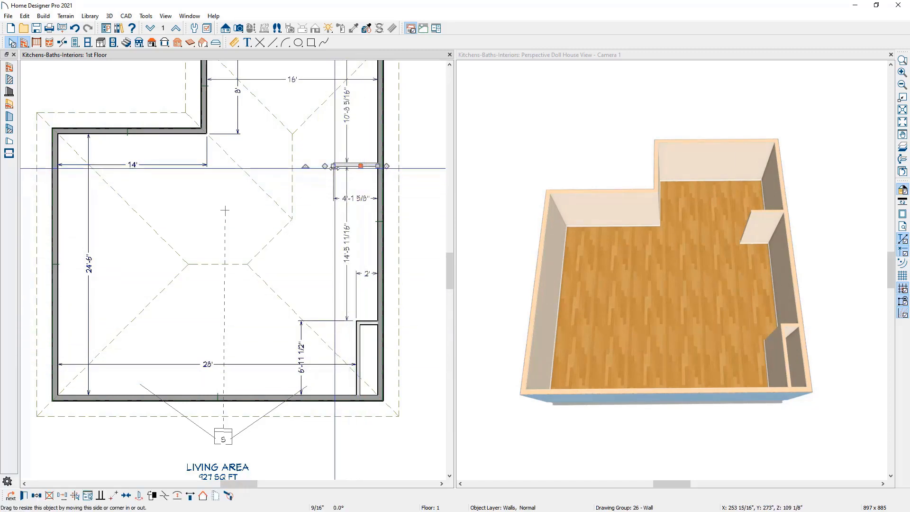
left_click(358, 199)
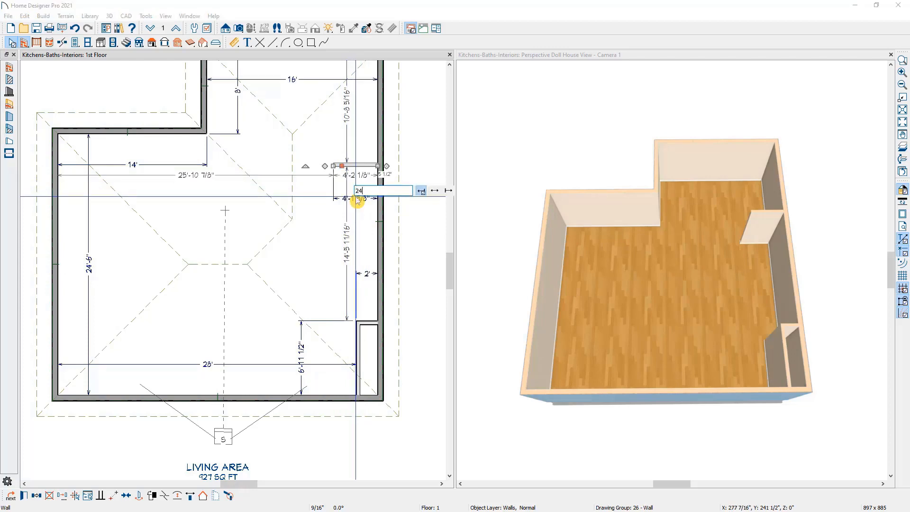
type("24")
key("Return")
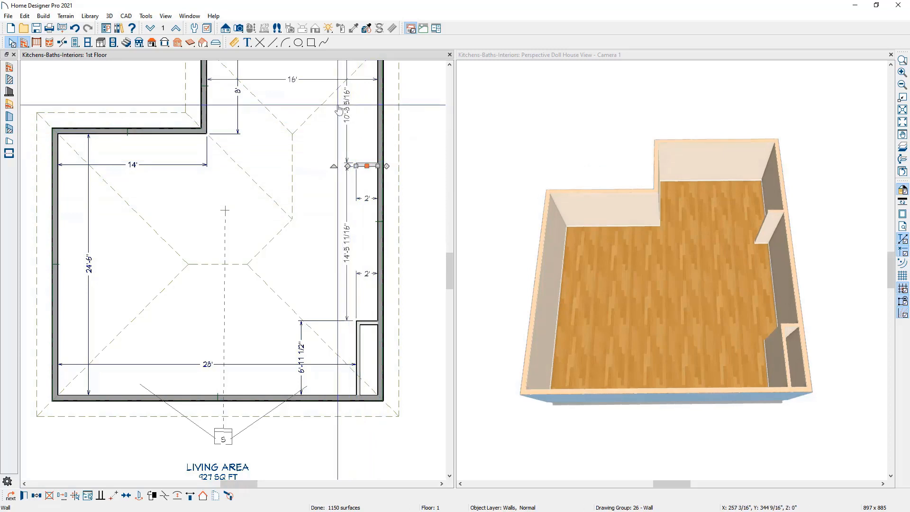
Position the stub wall by setting the vertical interior dimension from the topmost wall to 11'
left_click(353, 105)
type("11")
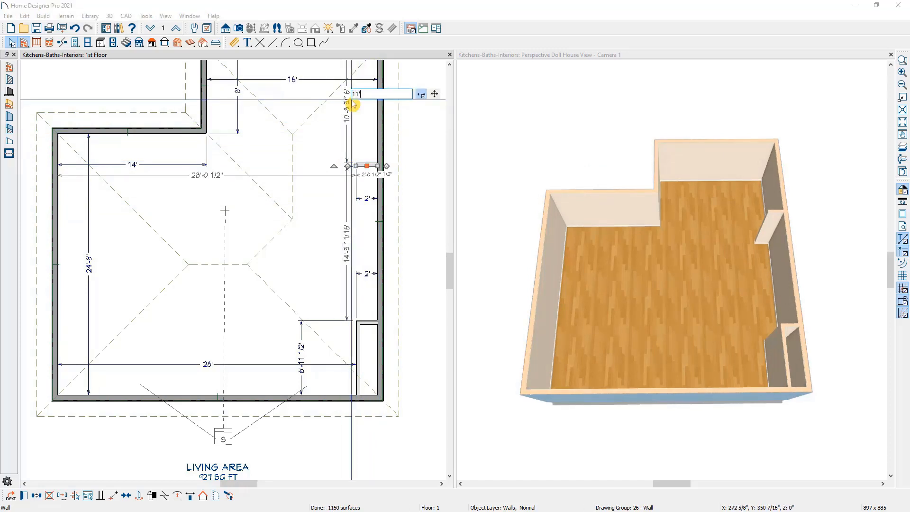
type("'")
key("Return")
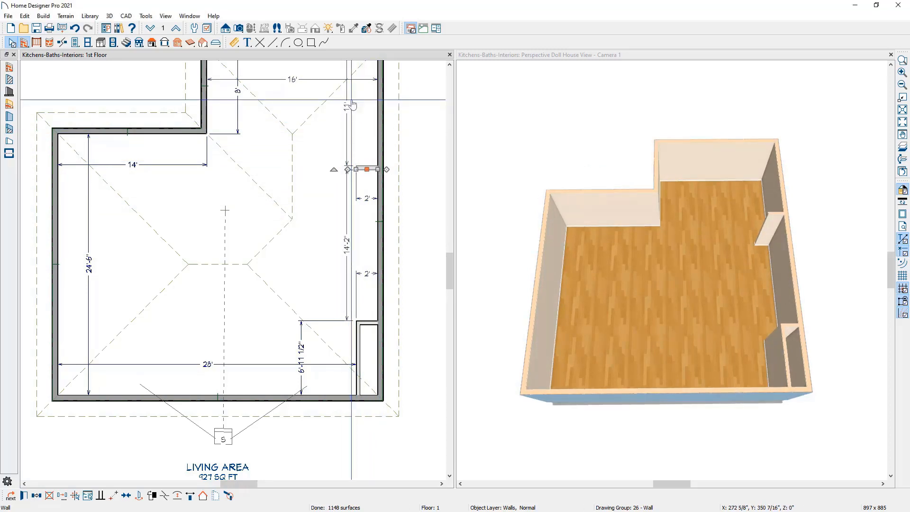
Select all the dimension lines across the whole floor plan and delete them
scroll(425, 123, "down", 3)
middle_click_drag(425, 123, 415, 150)
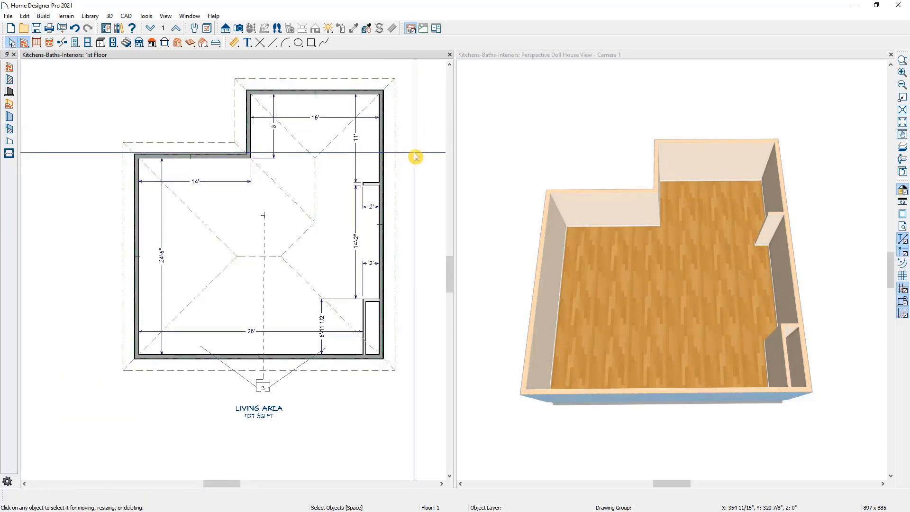
left_click(235, 43)
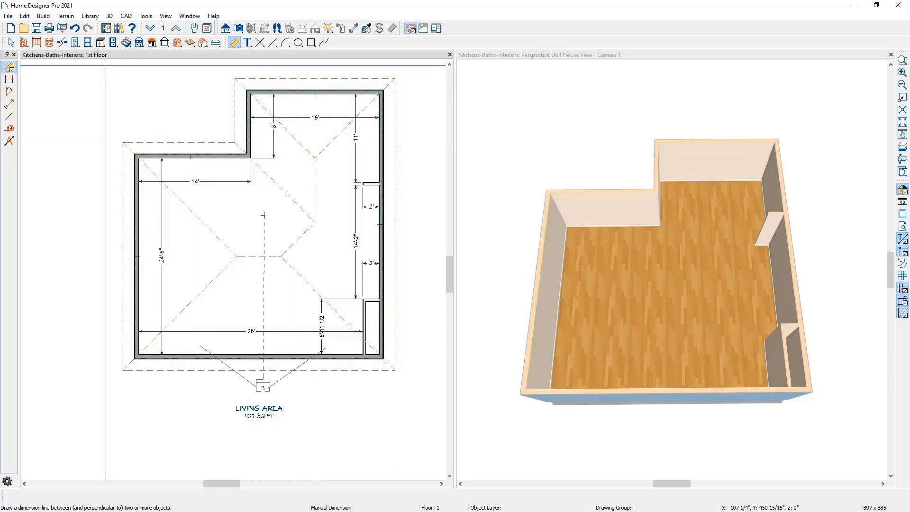
left_click_drag(106, 65, 428, 372)
key("Delete")
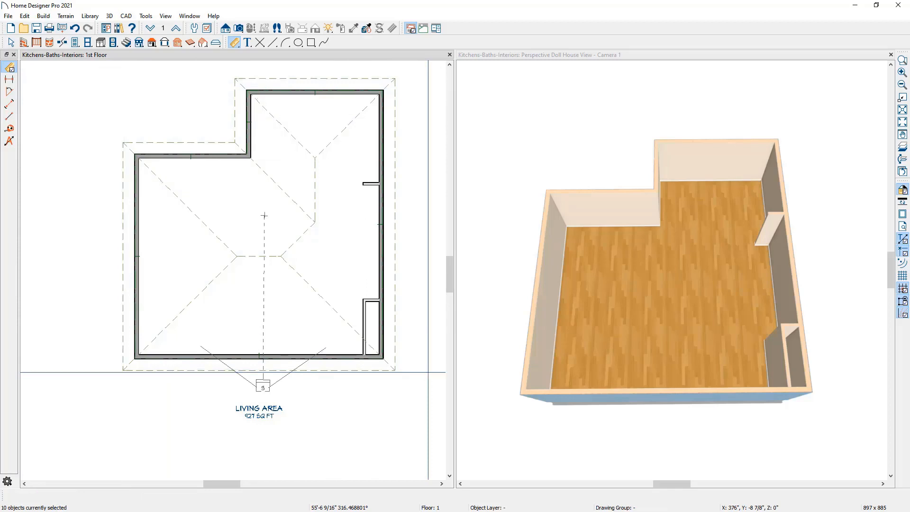
key("space")
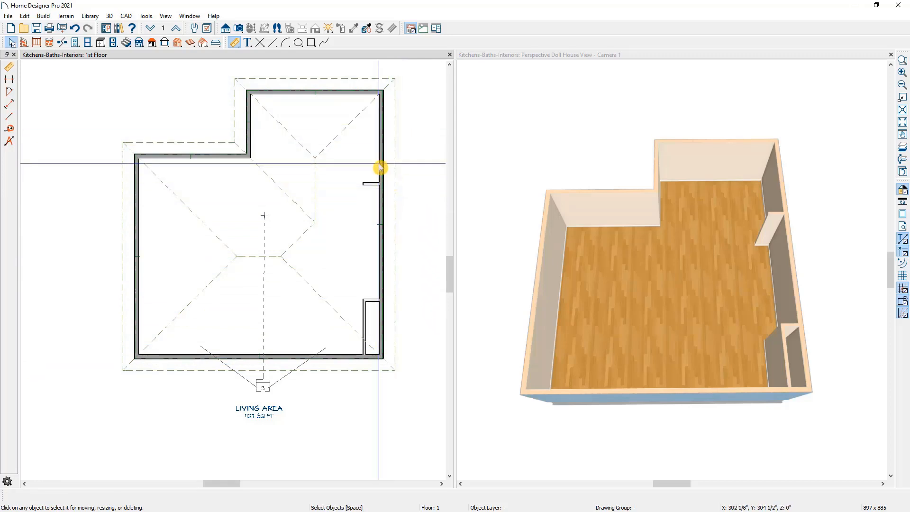
Turn off the display of the Roof Planes layer in the layer display options
left_click(147, 17)
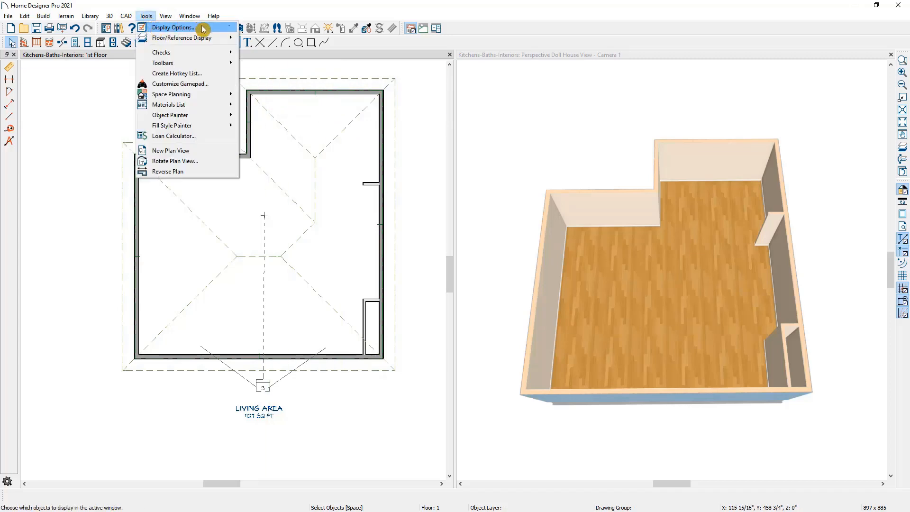
left_click(248, 16)
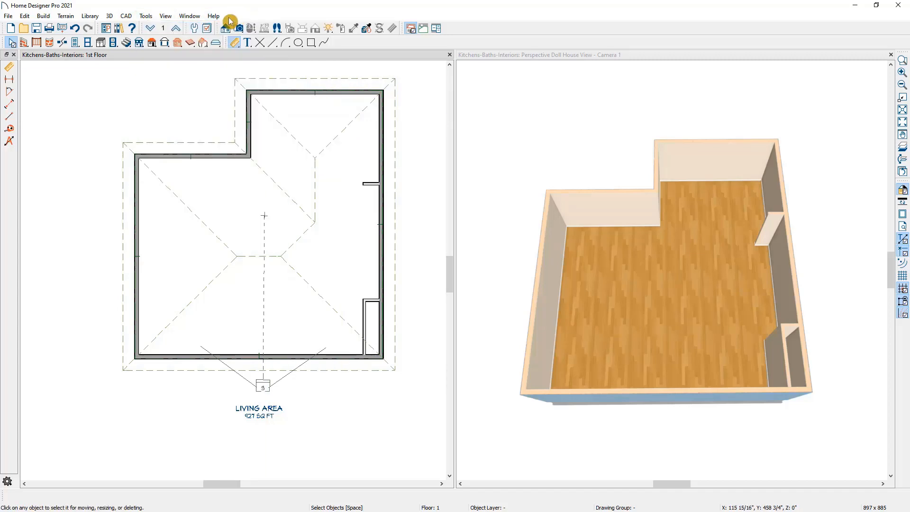
left_click(207, 30)
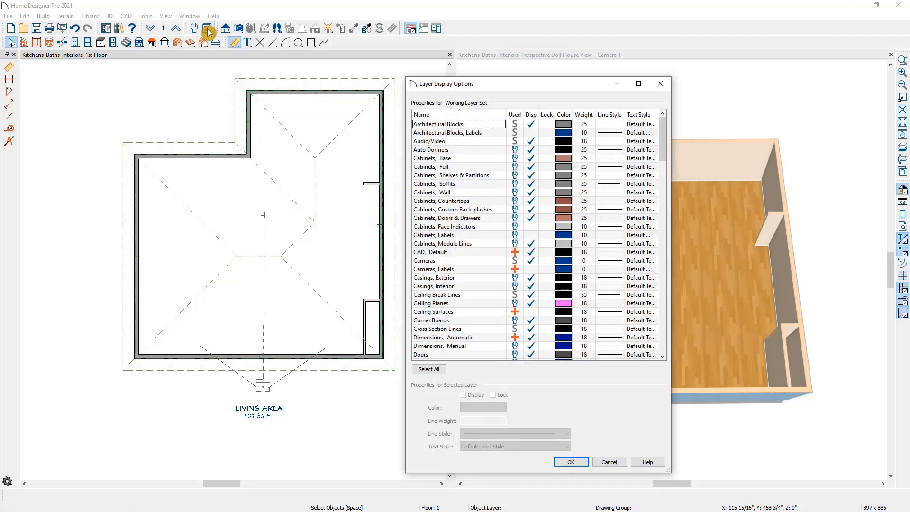
left_click_drag(486, 89, 547, 75)
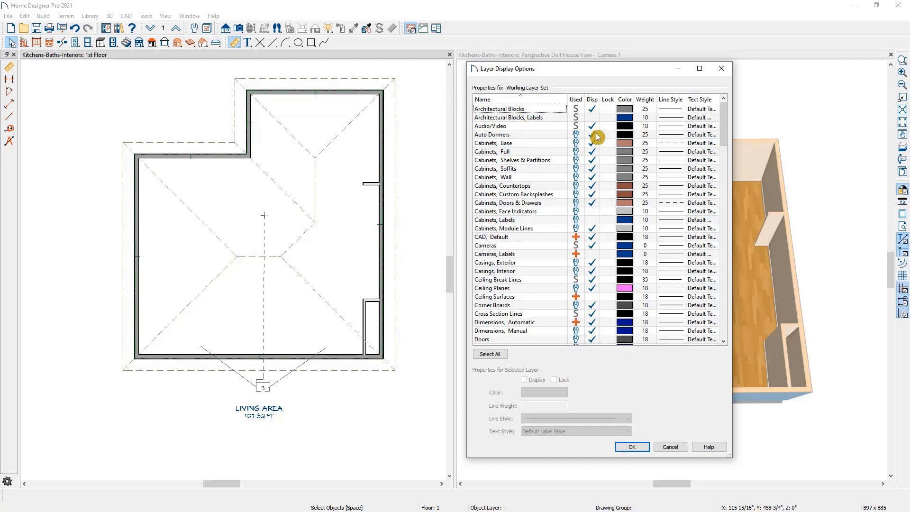
left_click_drag(720, 123, 721, 270)
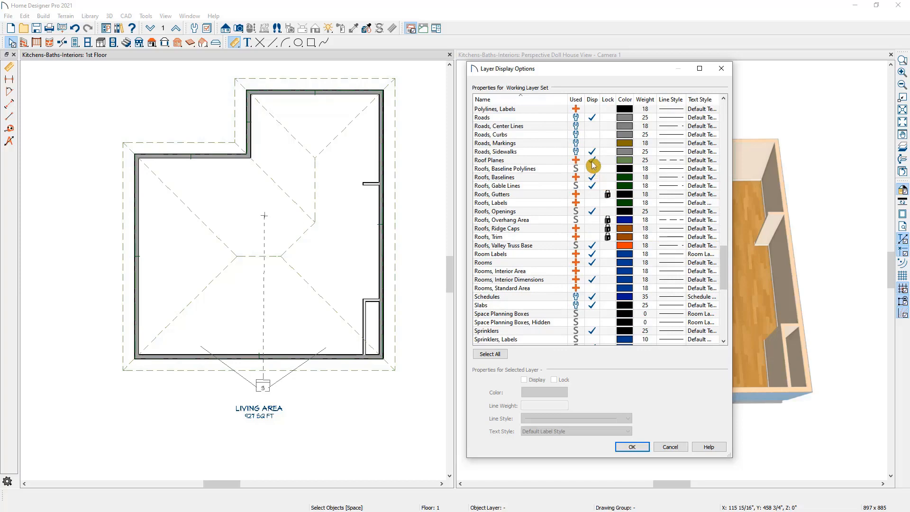
left_click(564, 160)
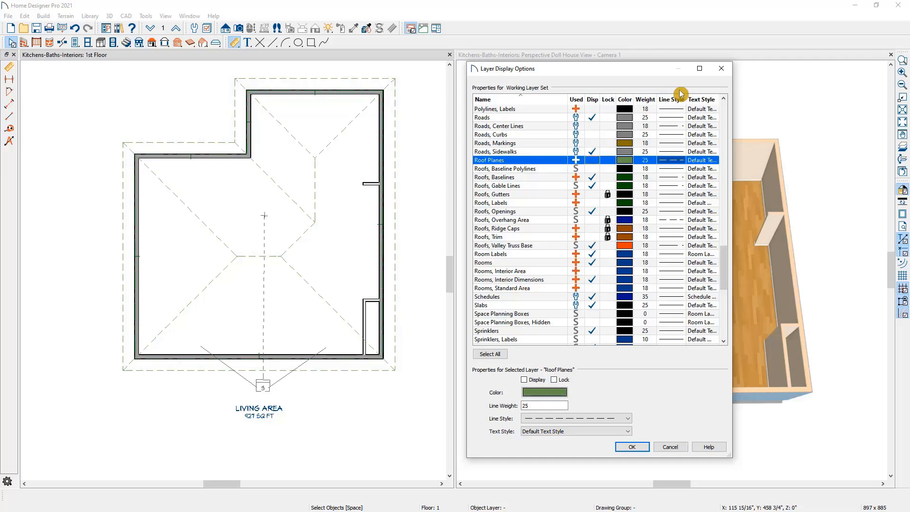
left_click(621, 445)
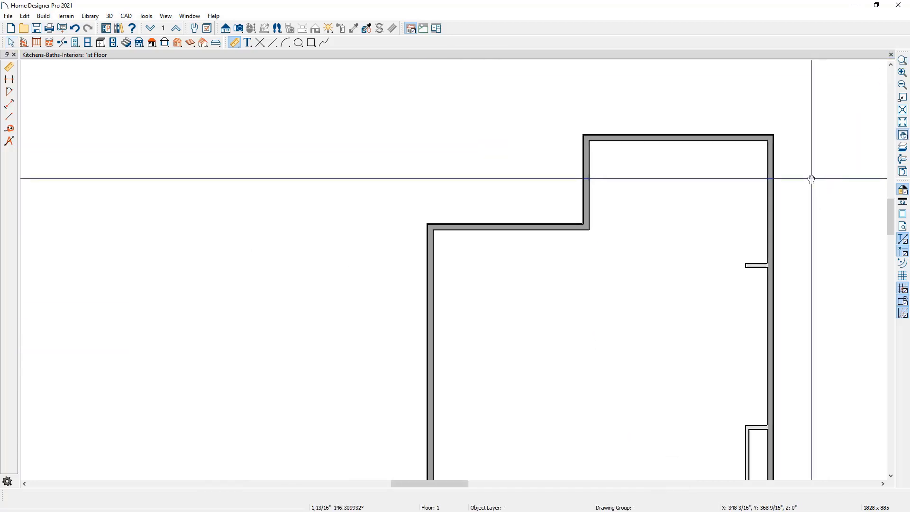
Create a full camera view from the main room's lower-left area looking toward the upper right
left_click_drag(810, 179, 653, 143)
middle_click_drag(653, 143, 578, 145)
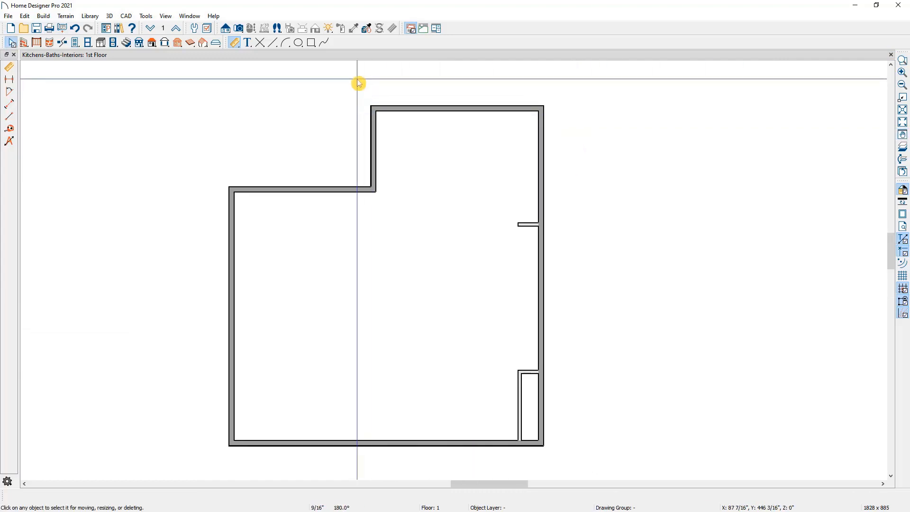
left_click(238, 28)
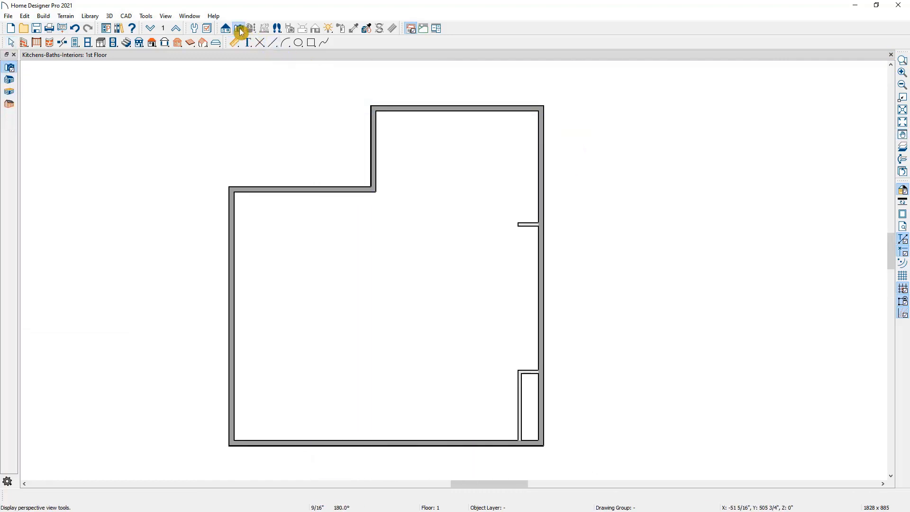
left_click(9, 70)
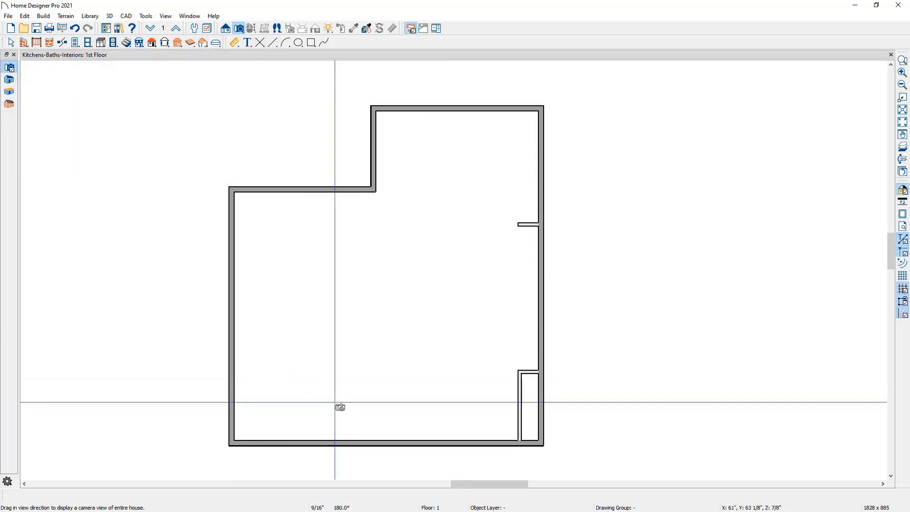
left_click_drag(287, 403, 376, 319)
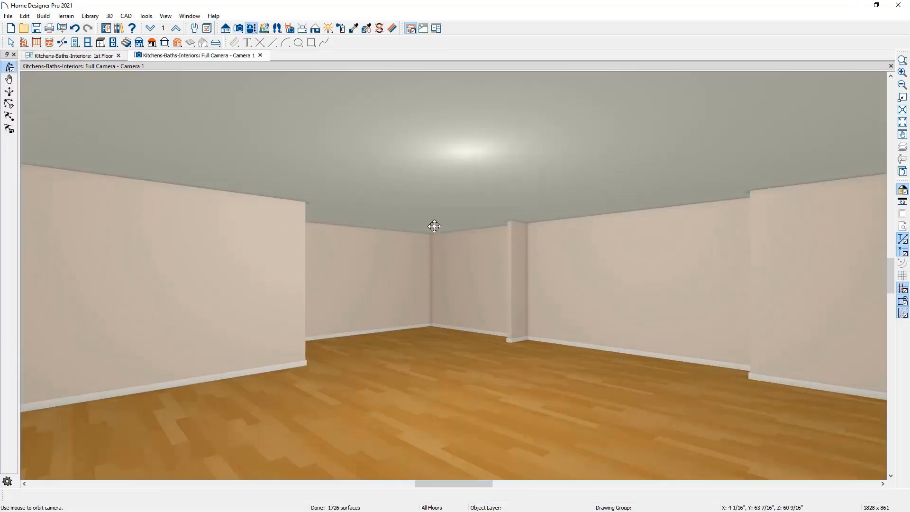
Arrange the full camera view side by side with the floor plan, fitting the whole plan in its window
left_click_drag(230, 59, 772, 194)
middle_click_drag(297, 176, 422, 295)
scroll(335, 251, "up", 4)
scroll(422, 294, "up", 1)
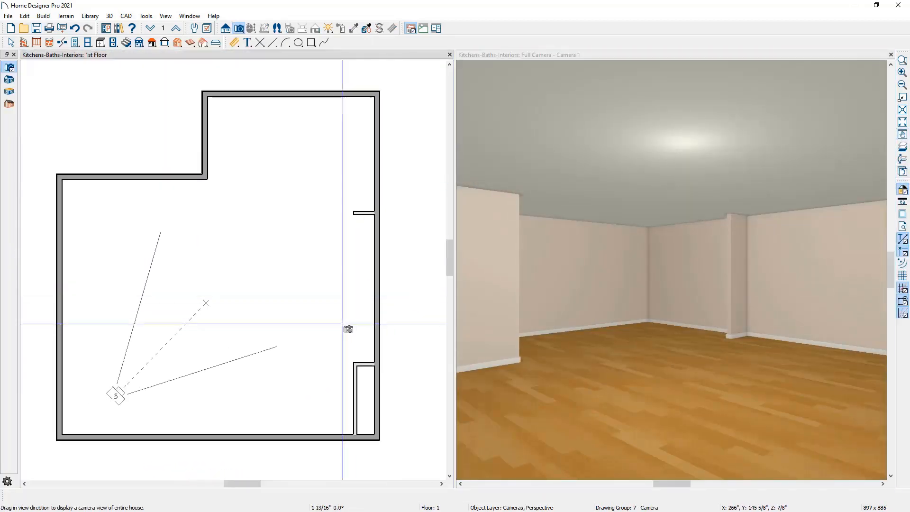
Select the main room in the floor plan and set its room type to Kitchen in the room specification
left_click(329, 297)
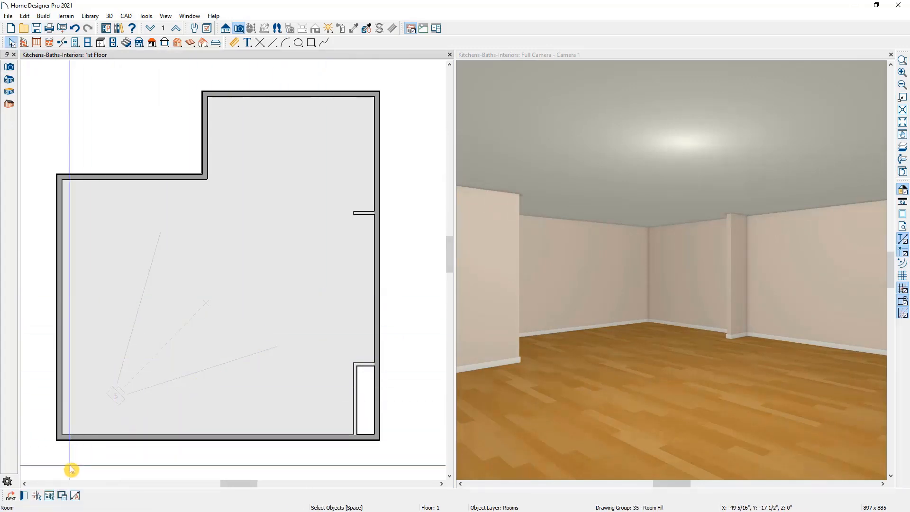
left_click(25, 499)
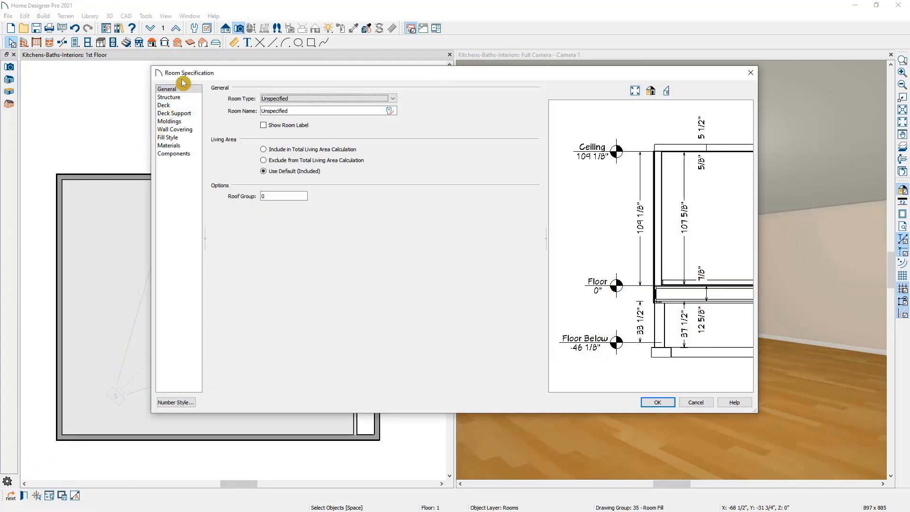
left_click(284, 100)
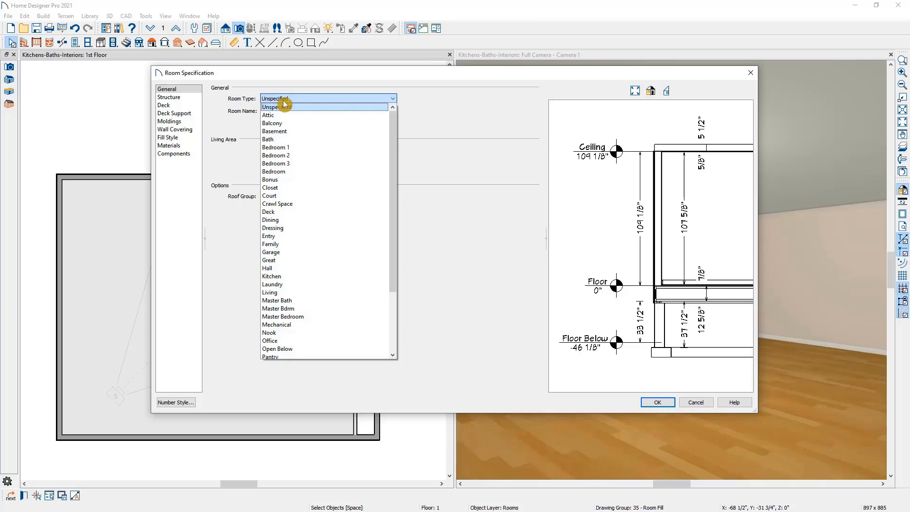
left_click(300, 278)
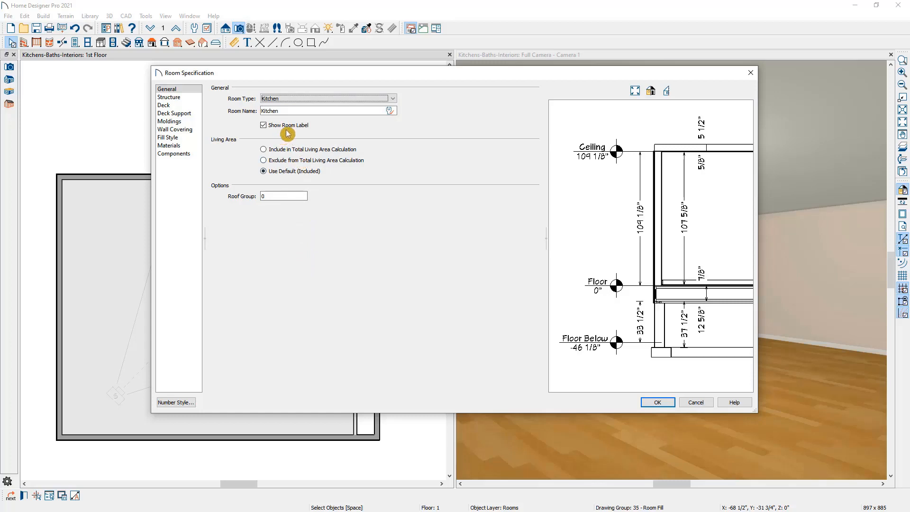
left_click_drag(341, 76, 537, 80)
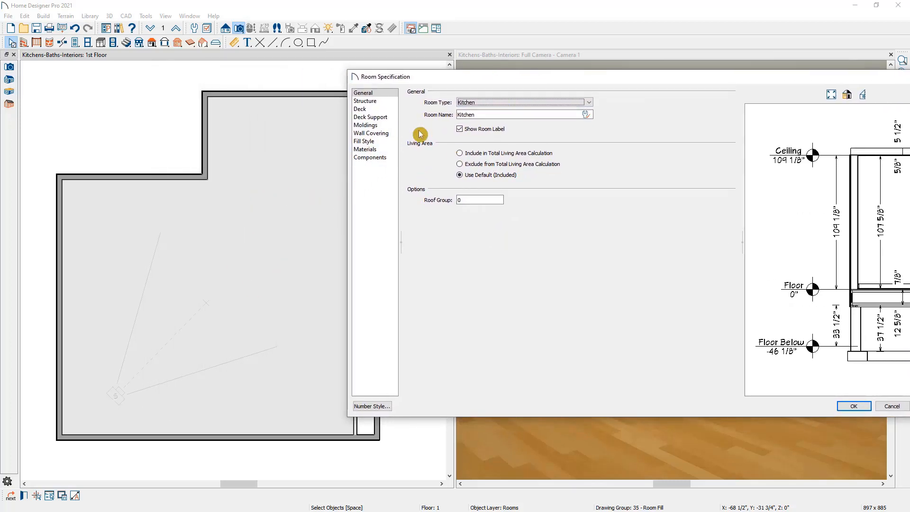
left_click(462, 112)
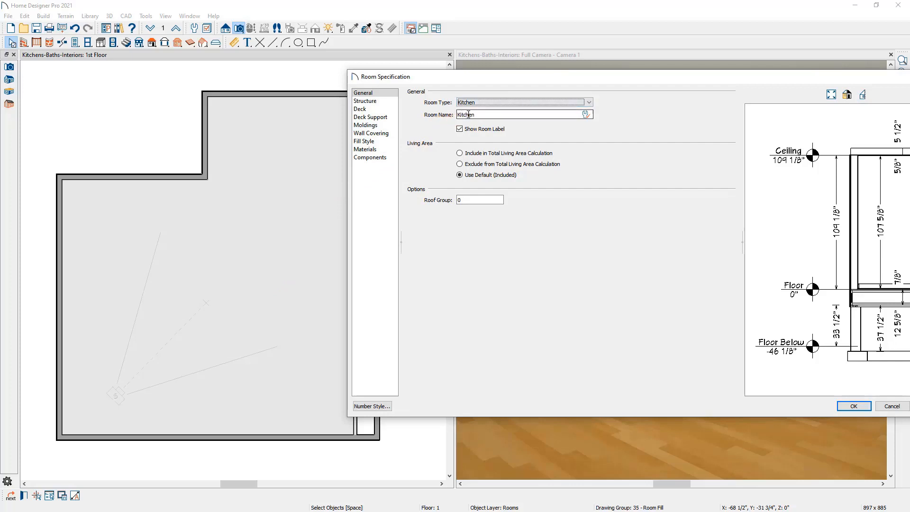
left_click_drag(489, 82, 315, 104)
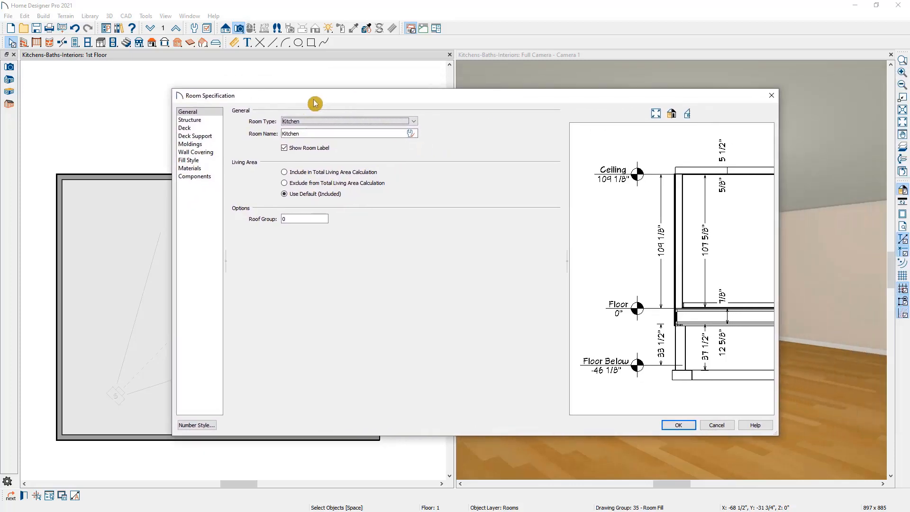
Turn off the flat ceiling over the kitchen, using the completed kitchen photo as reference, and apply the room settings
left_click(208, 121)
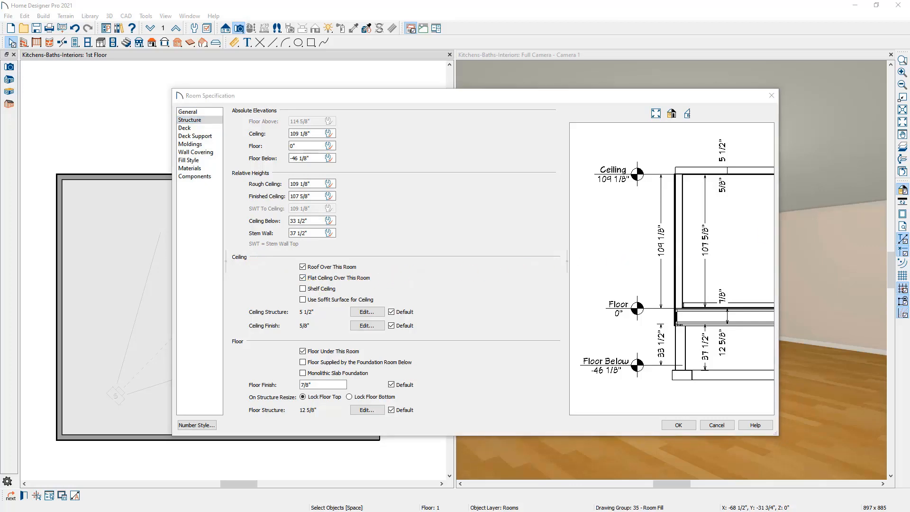
left_click_drag(909, 109, 541, 116)
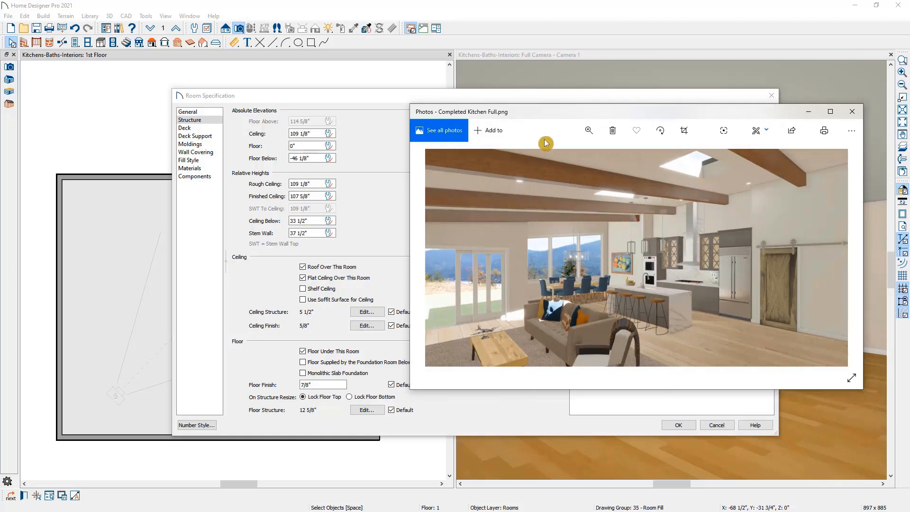
left_click_drag(552, 116, 909, 116)
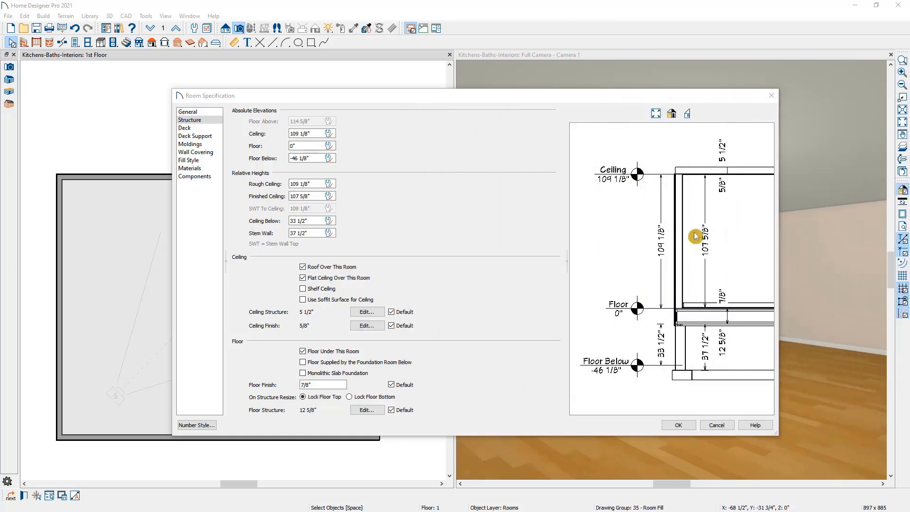
left_click(350, 280)
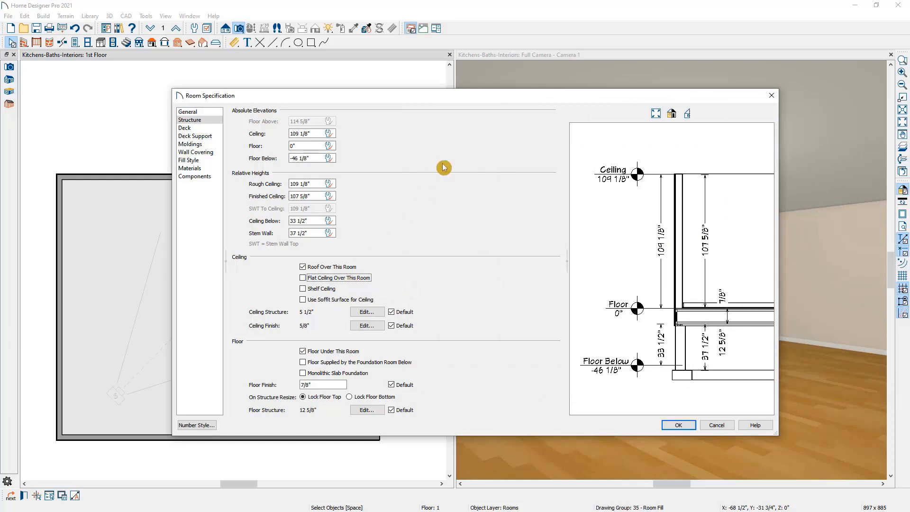
left_click_drag(489, 106, 328, 106)
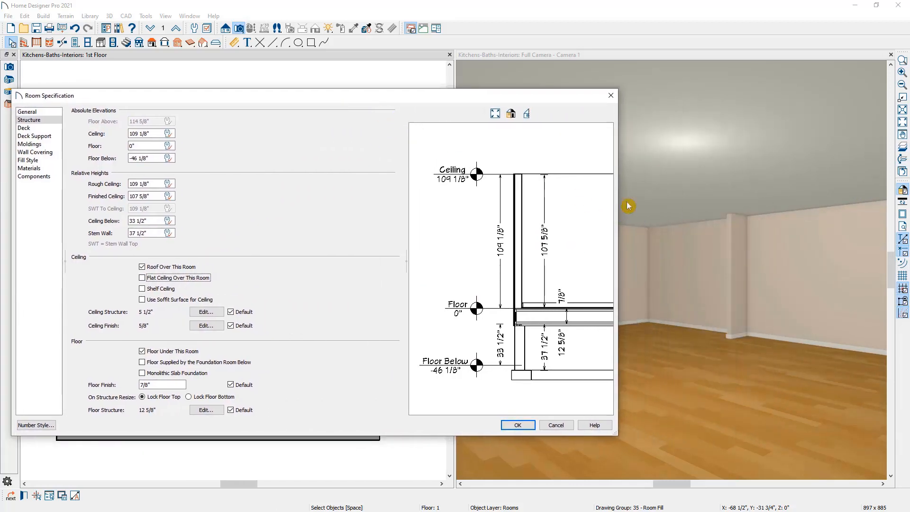
left_click_drag(512, 102, 723, 83)
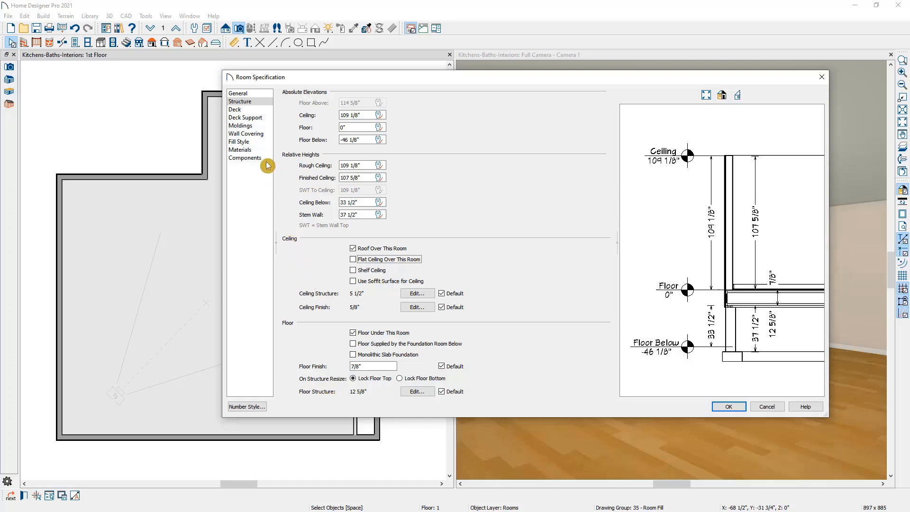
left_click(260, 126)
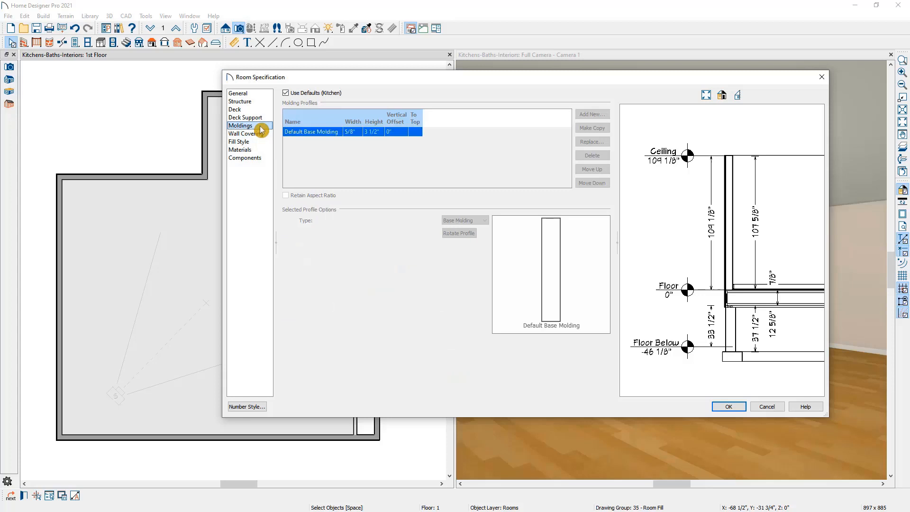
left_click(261, 136)
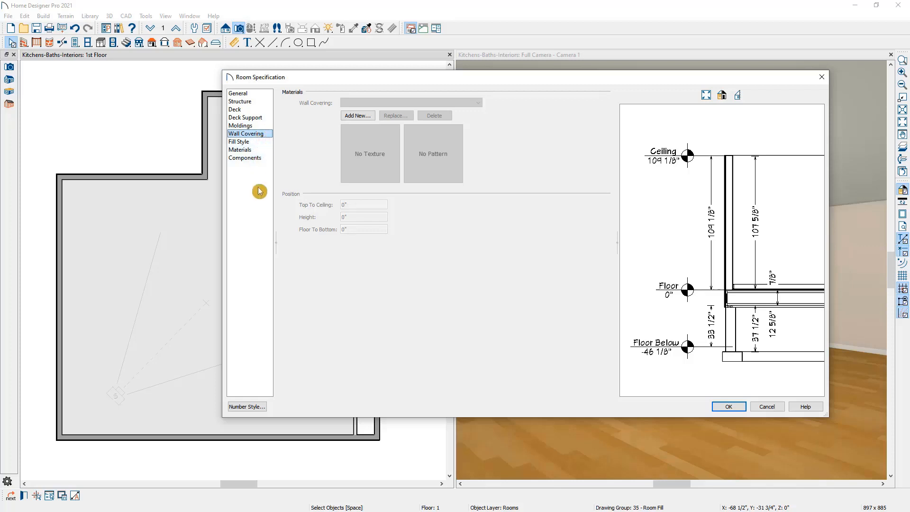
left_click(718, 405)
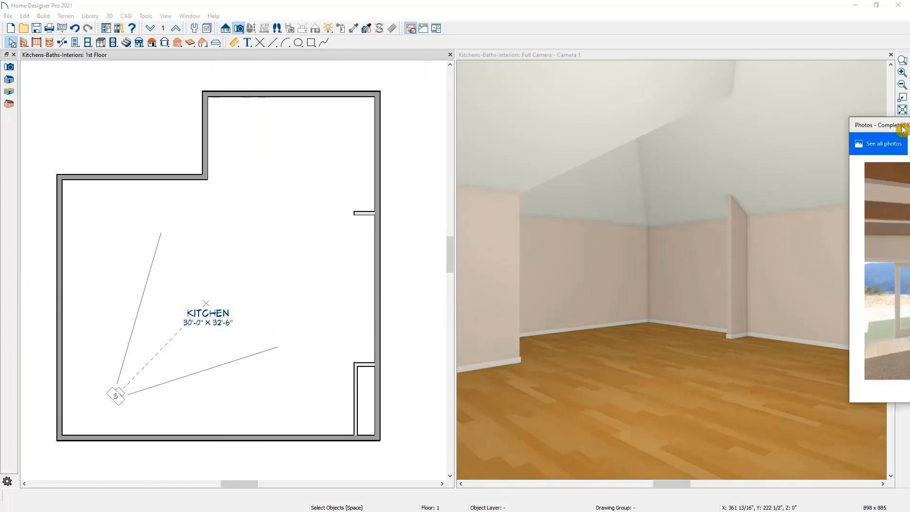
left_click(785, 95)
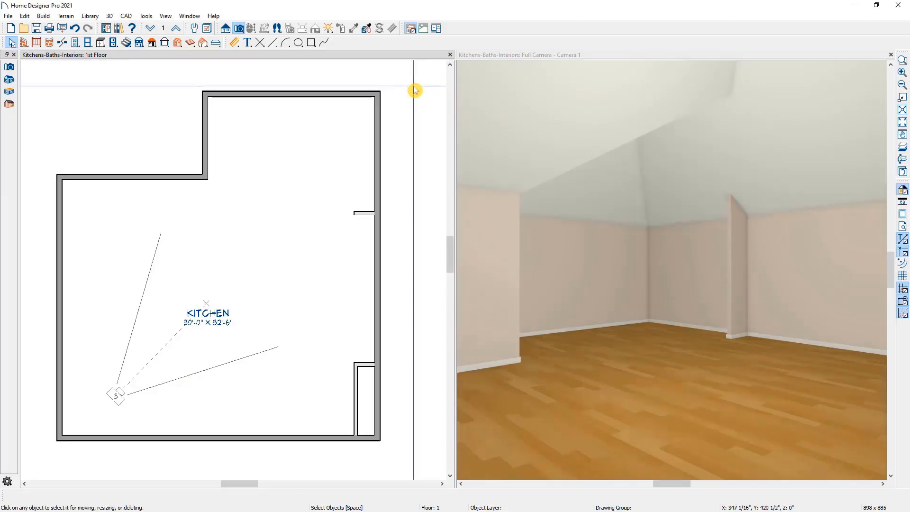
Turn on the display of the Roof Planes layer in the layer display options
left_click(207, 28)
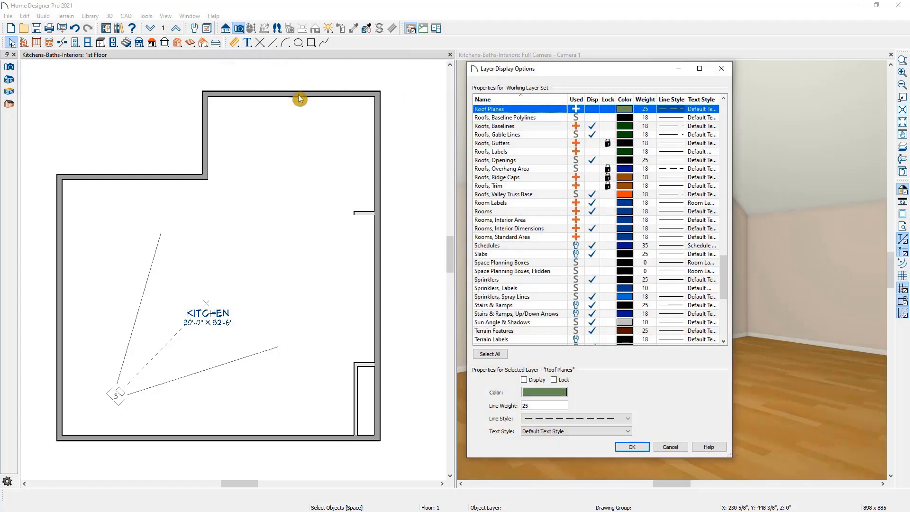
left_click(591, 110)
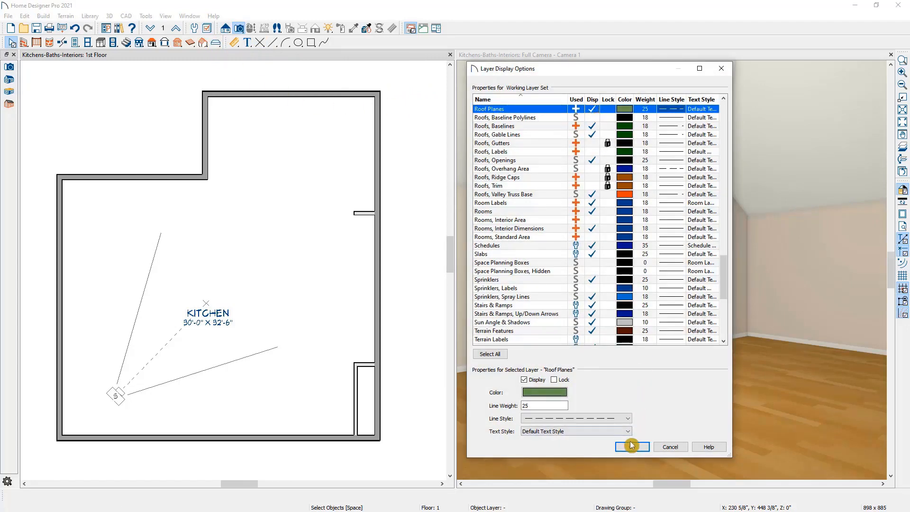
left_click(631, 445)
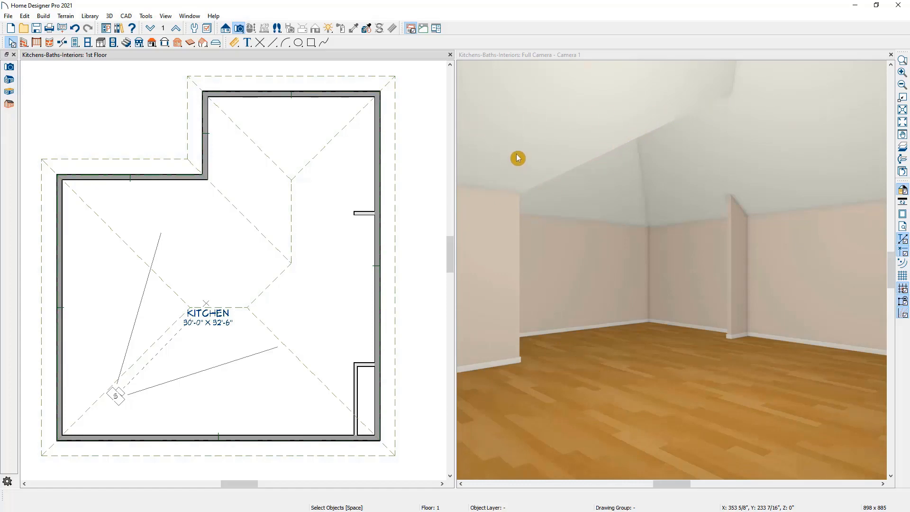
Create a perspective full overview of the house beside the floor plan and return to object selection
left_click(240, 30)
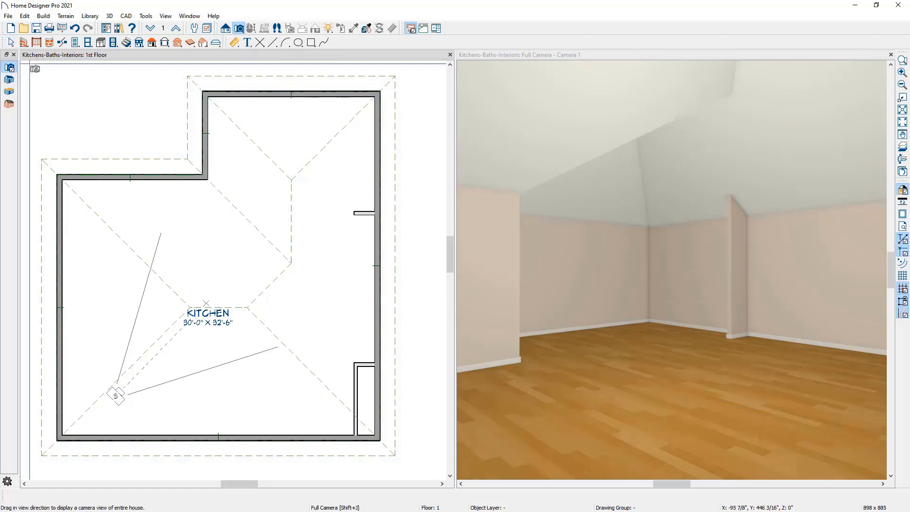
left_click(11, 85)
left_click_drag(212, 55, 660, 283)
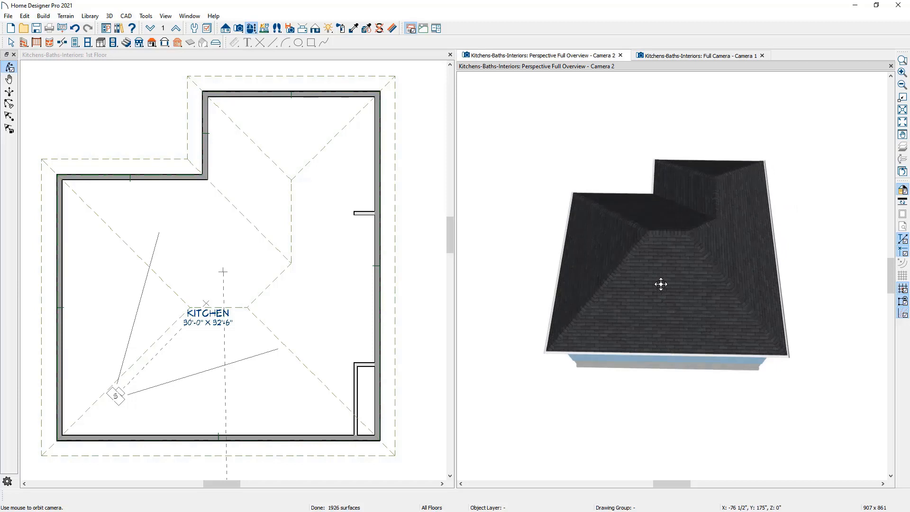
key("space")
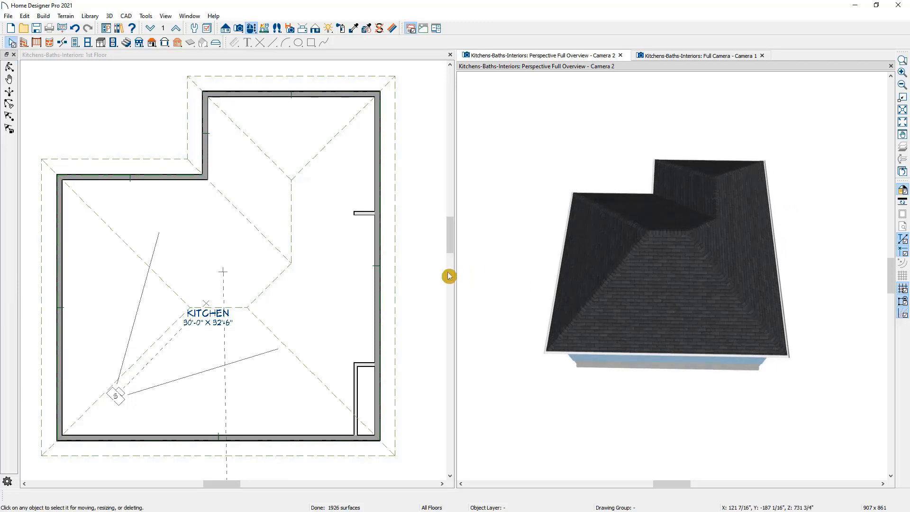
Set the roof option of the plan's right exterior wall to High Shed/Gable Wall
left_click(383, 276)
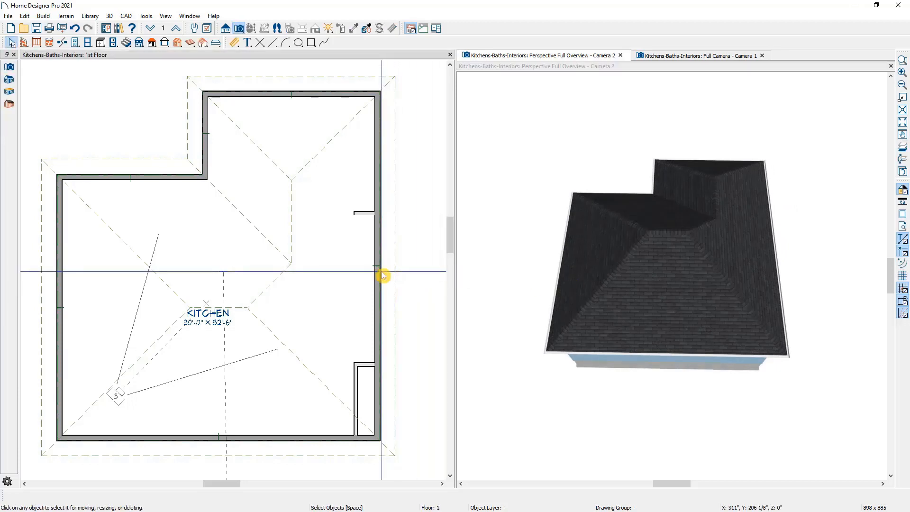
left_click(383, 275)
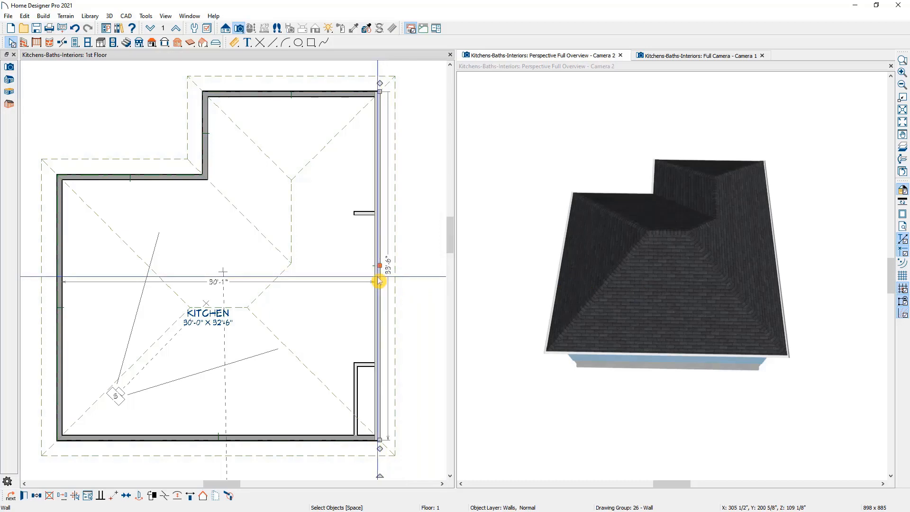
left_click(27, 495)
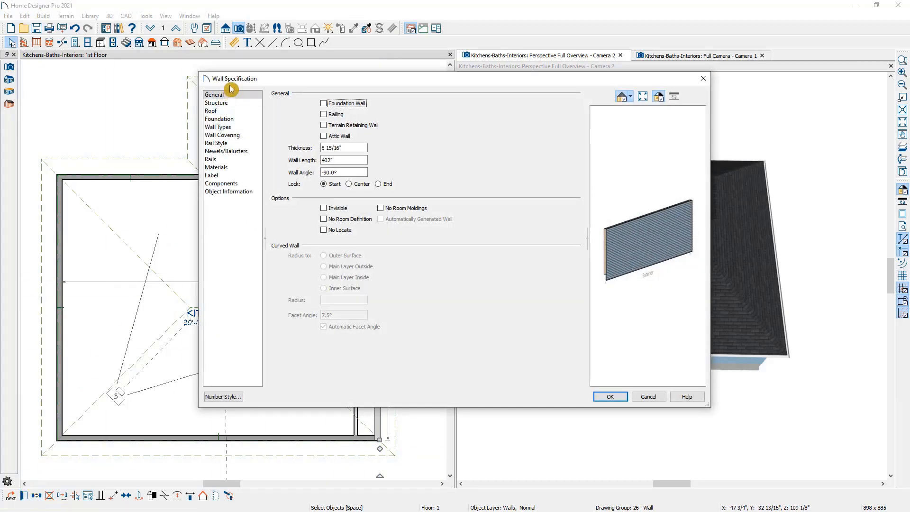
left_click(224, 103)
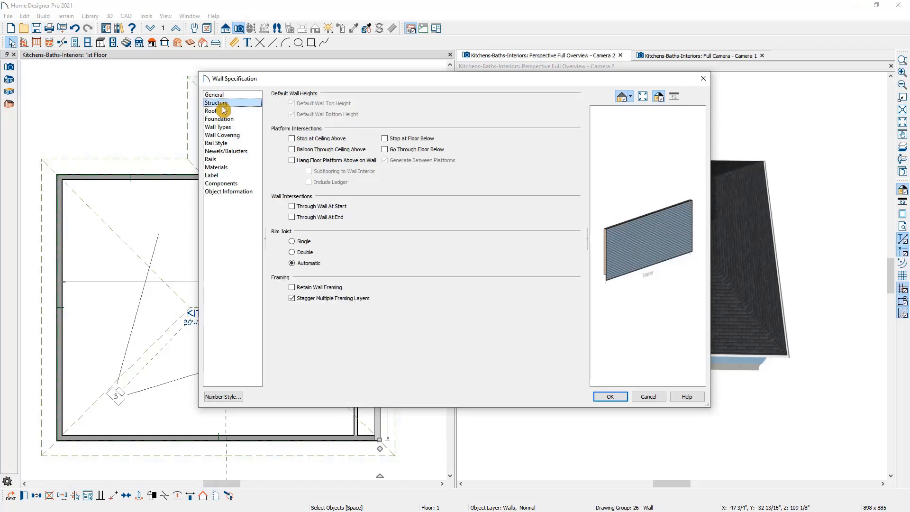
left_click(224, 110)
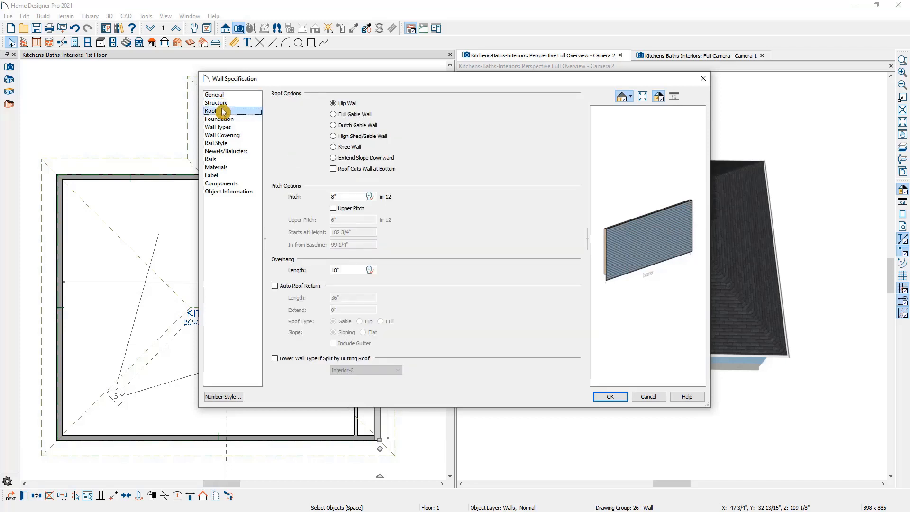
left_click(224, 119)
left_click(225, 127)
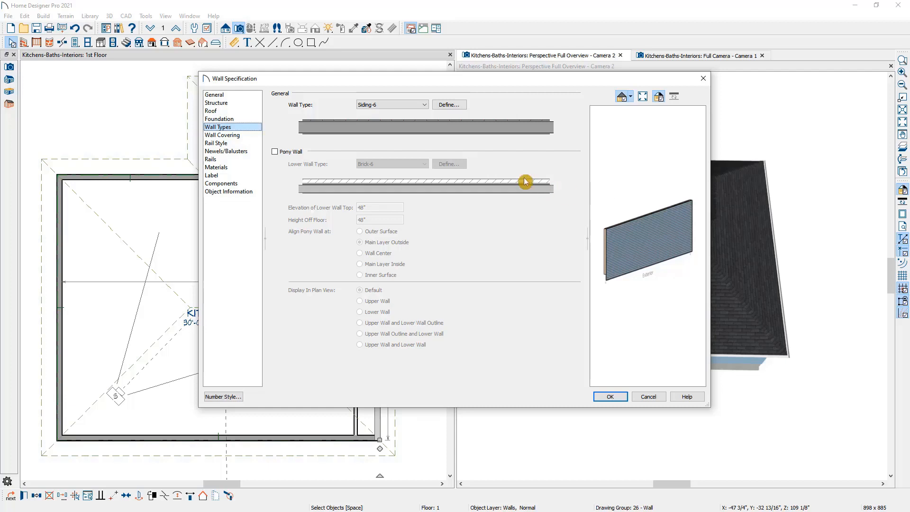
left_click(254, 113)
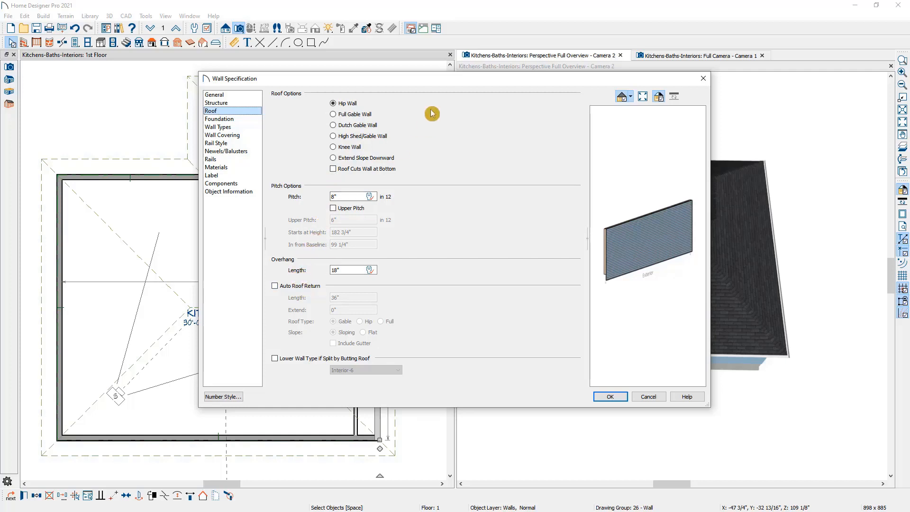
left_click_drag(441, 80, 671, 97)
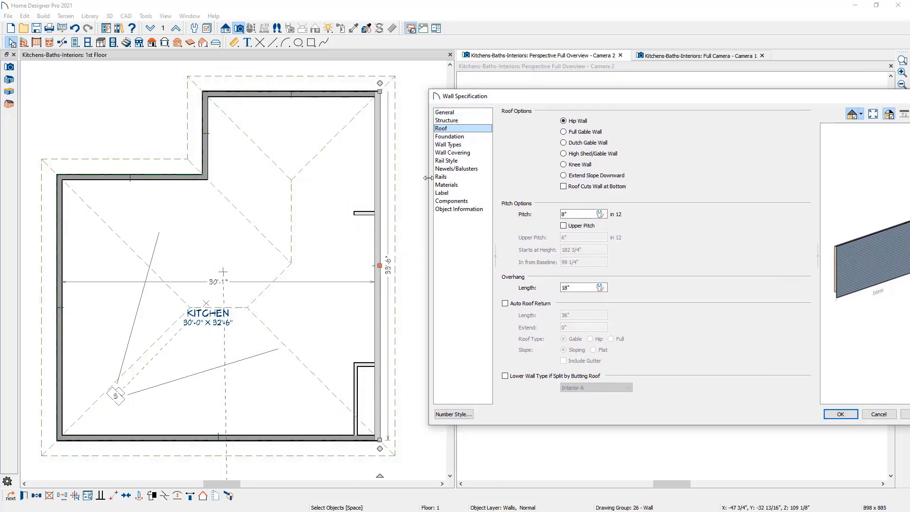
left_click(600, 156)
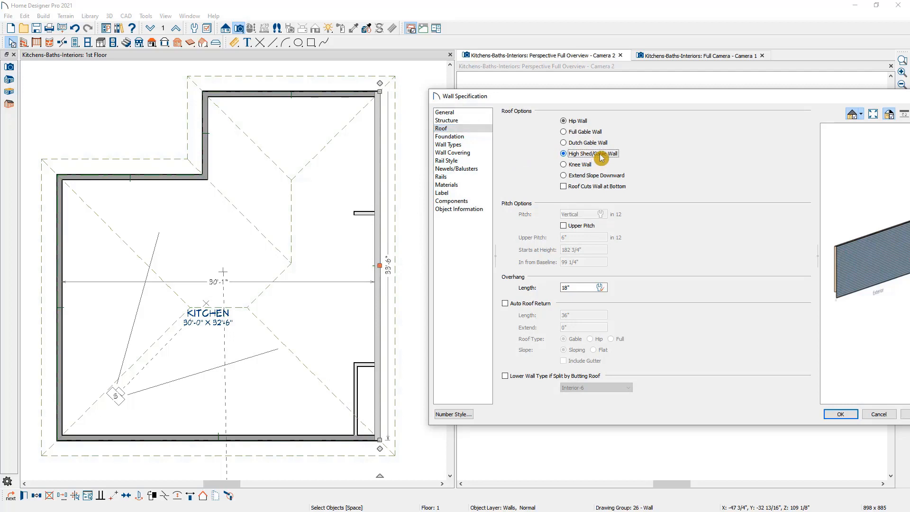
left_click(842, 420)
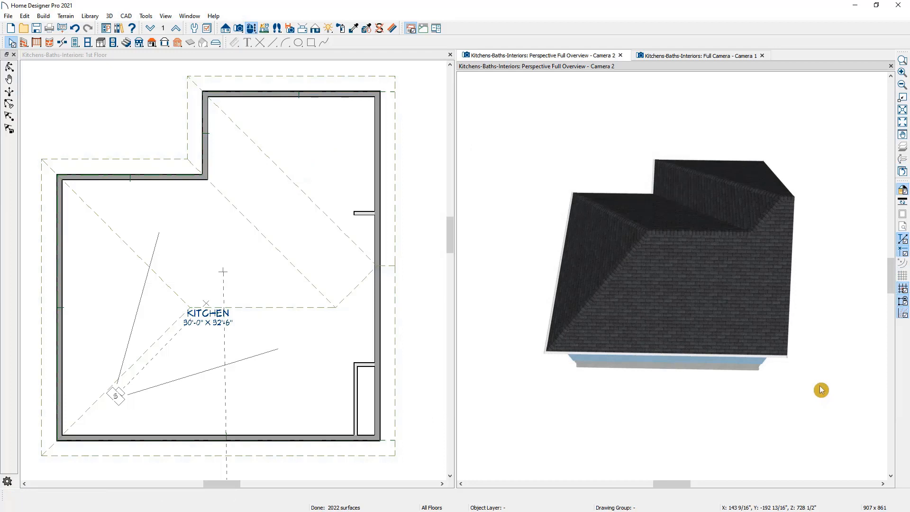
Set the roof option of the plan's bottom wall and its two upper horizontal exterior walls to Full Gable Wall
left_click(251, 29)
left_click_drag(634, 254, 571, 187)
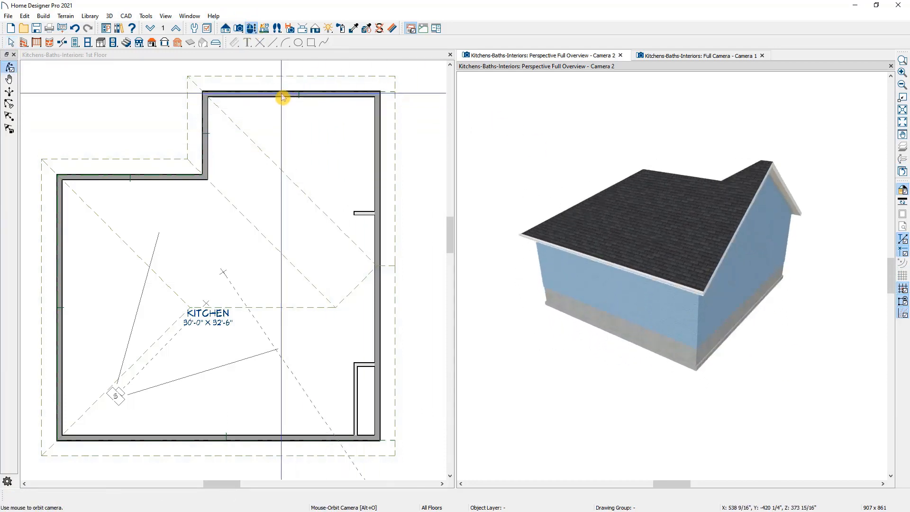
left_click(155, 442)
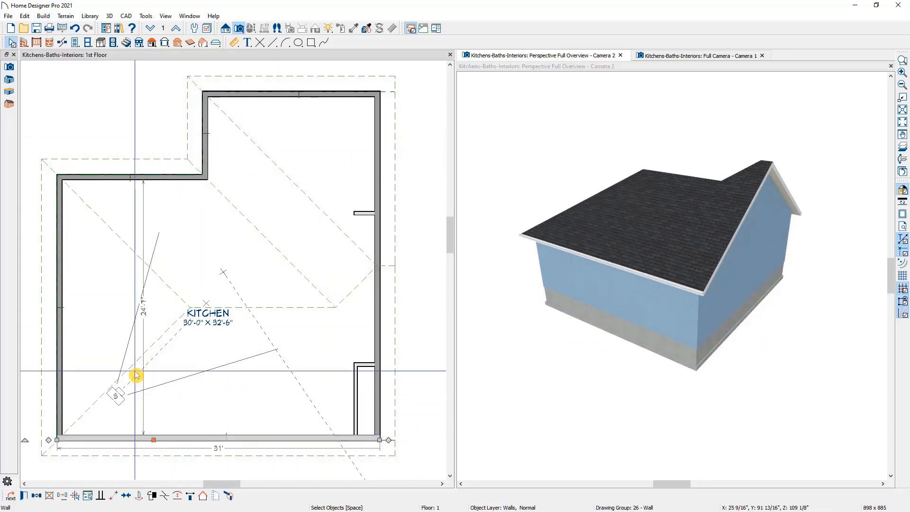
left_click(289, 97)
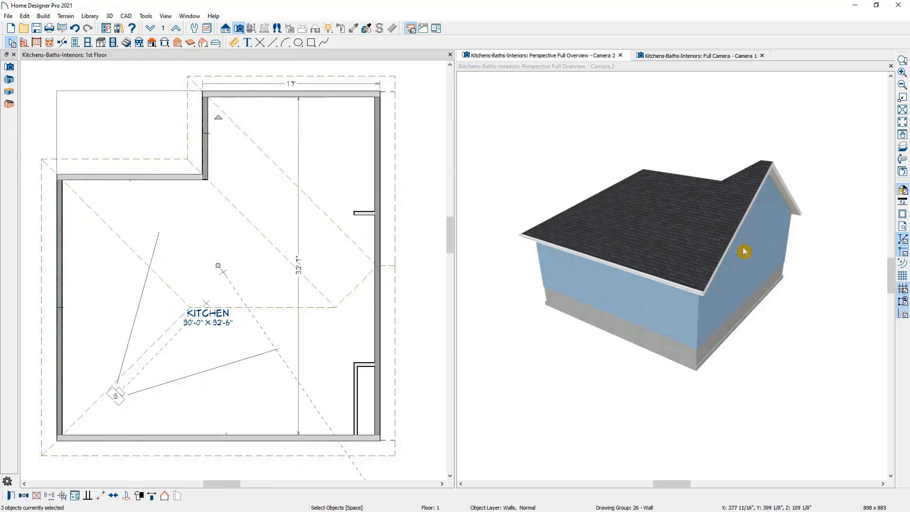
left_click(11, 496)
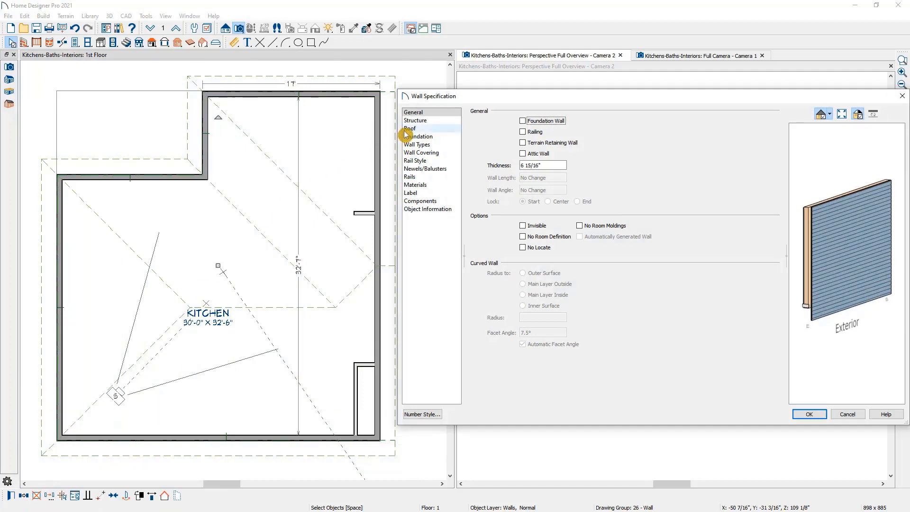
left_click(410, 128)
left_click(550, 133)
left_click(811, 415)
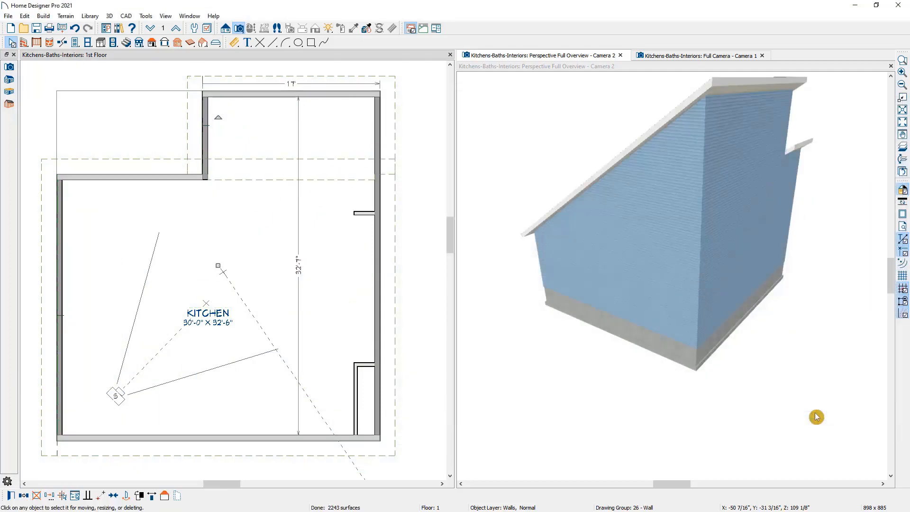
Set the roof pitch of the two left-side vertical exterior walls to 1.5 in 12
left_click(752, 375)
left_click_drag(563, 357, 654, 380)
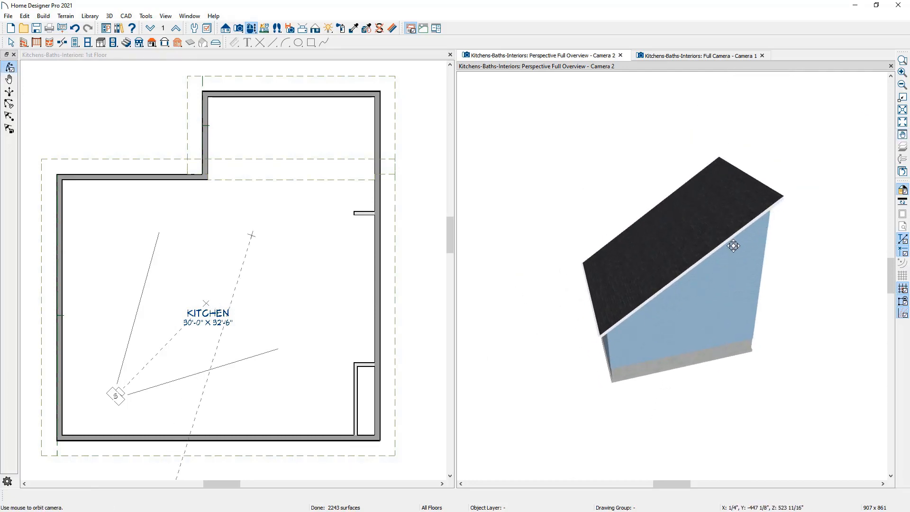
left_click(143, 101)
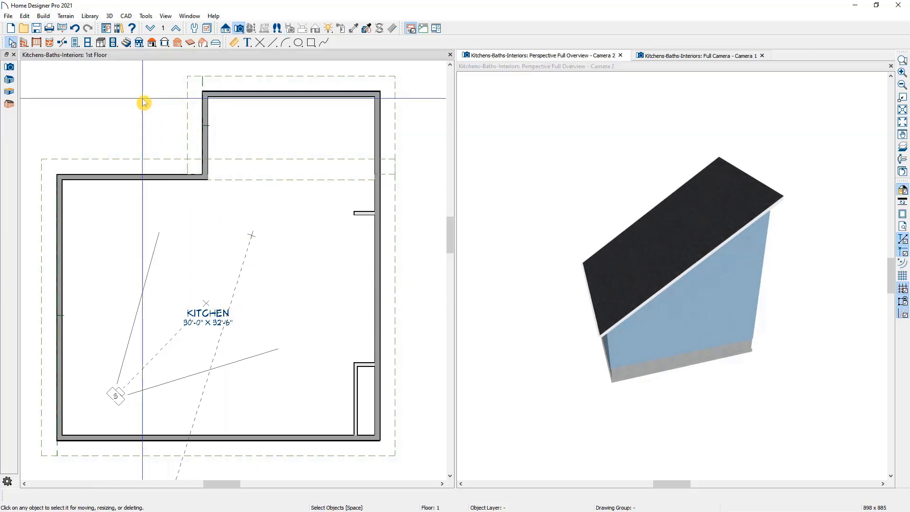
left_click(205, 120)
left_click(62, 219)
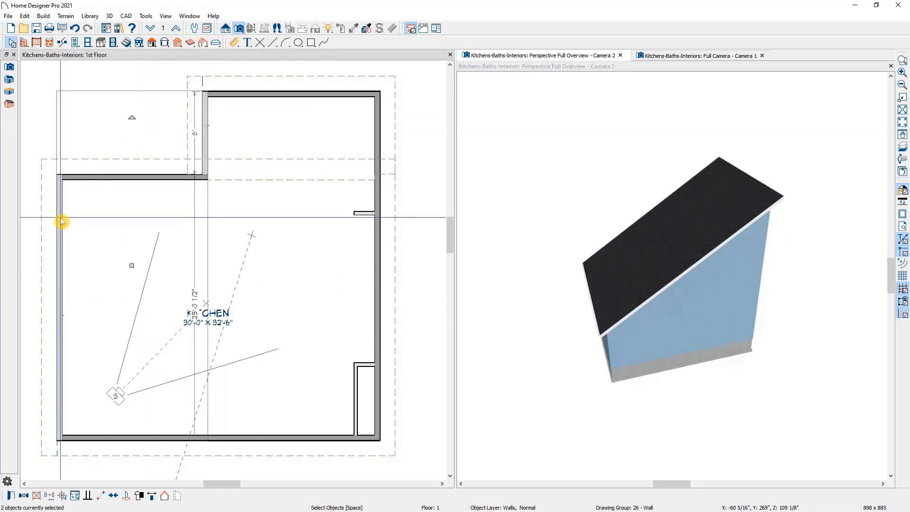
left_click(18, 497)
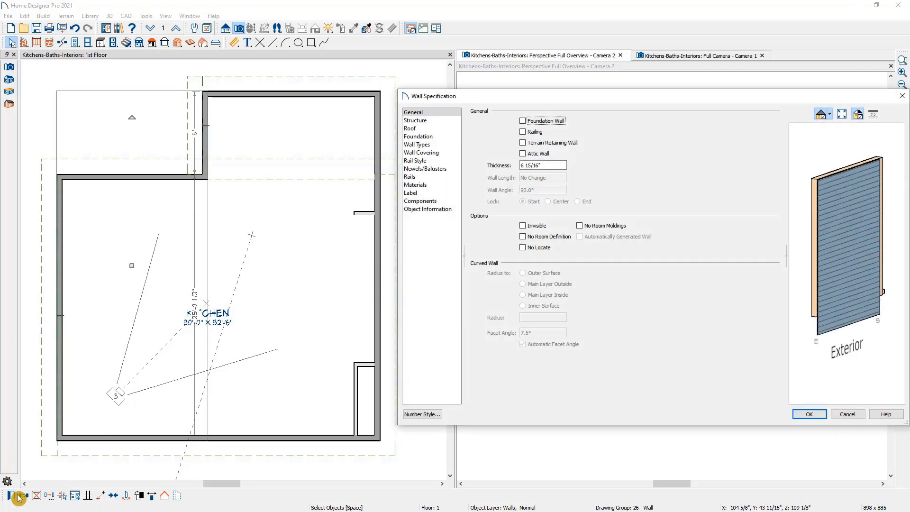
left_click(414, 128)
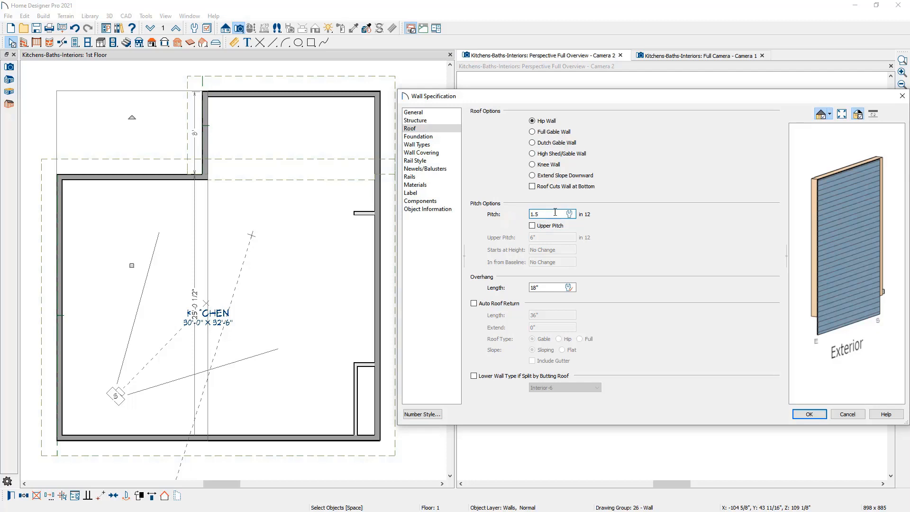
left_click(801, 416)
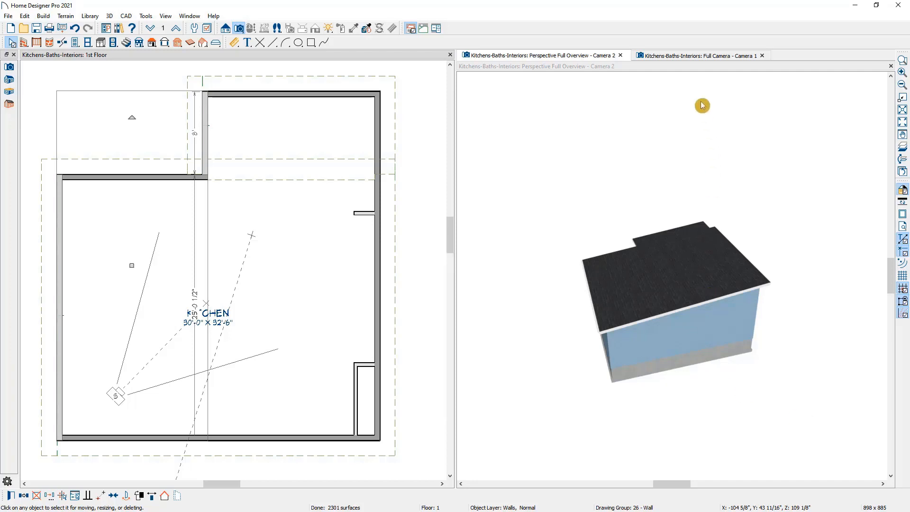
Inspect the vaulted ceiling in the interior camera view, close the perspective full overview and return to the floor plan
left_click(696, 57)
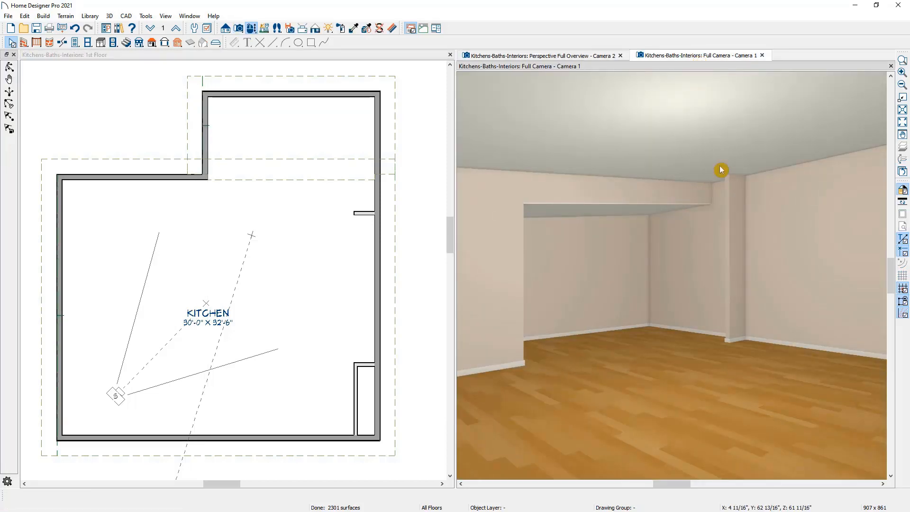
left_click(621, 57)
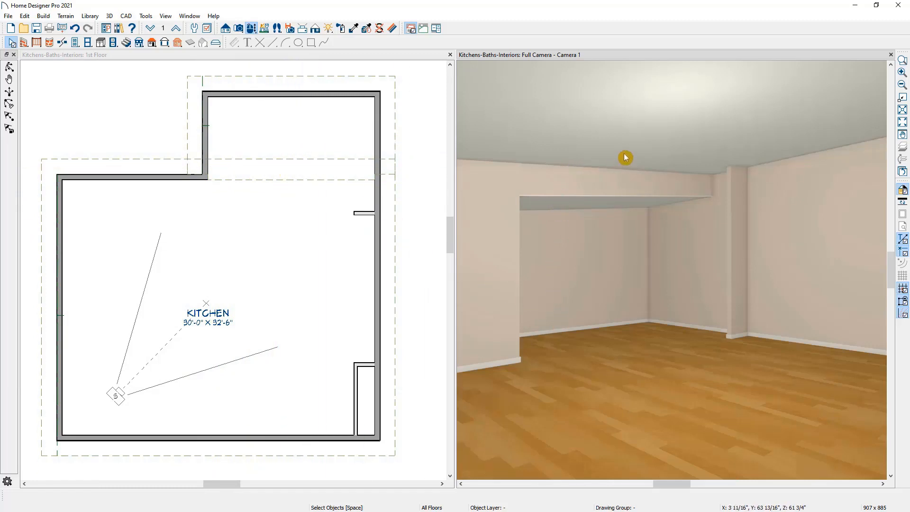
left_click(335, 57)
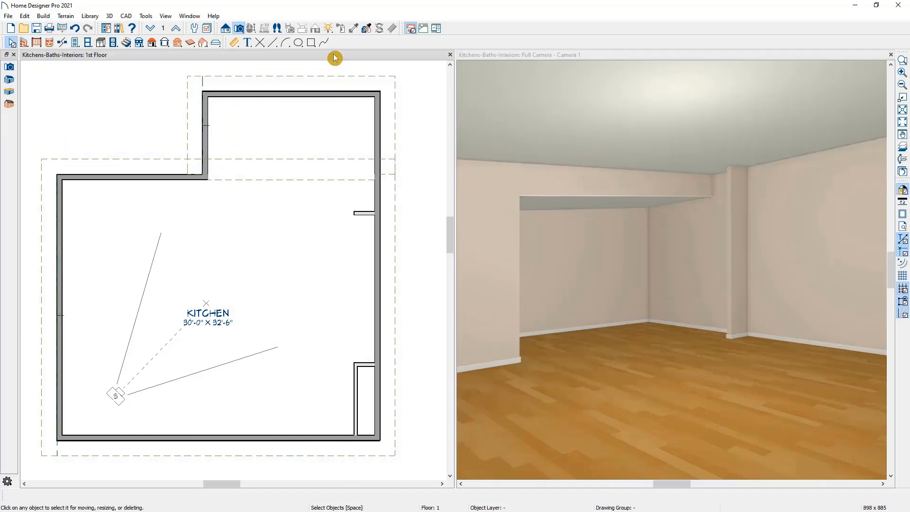
Draw a room divider across the alcove opening to split the kitchen in two, and check each room's selection
left_click(24, 43)
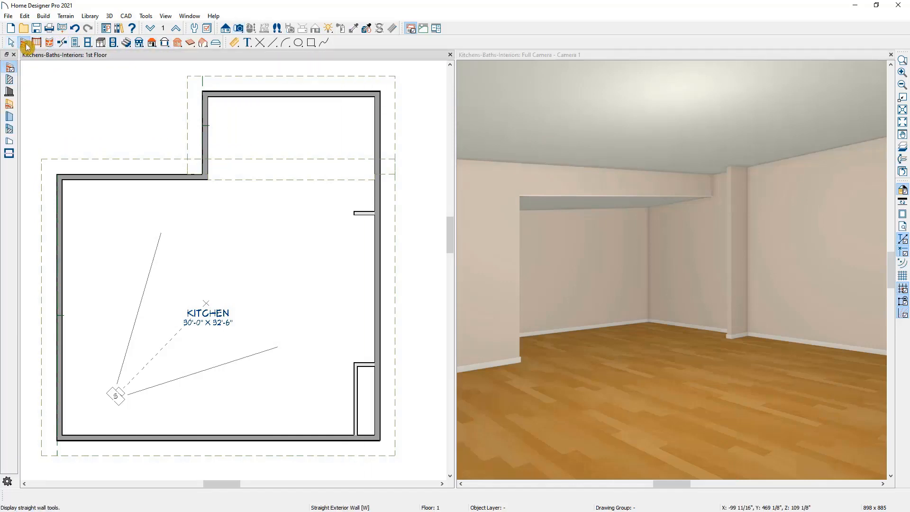
left_click(9, 154)
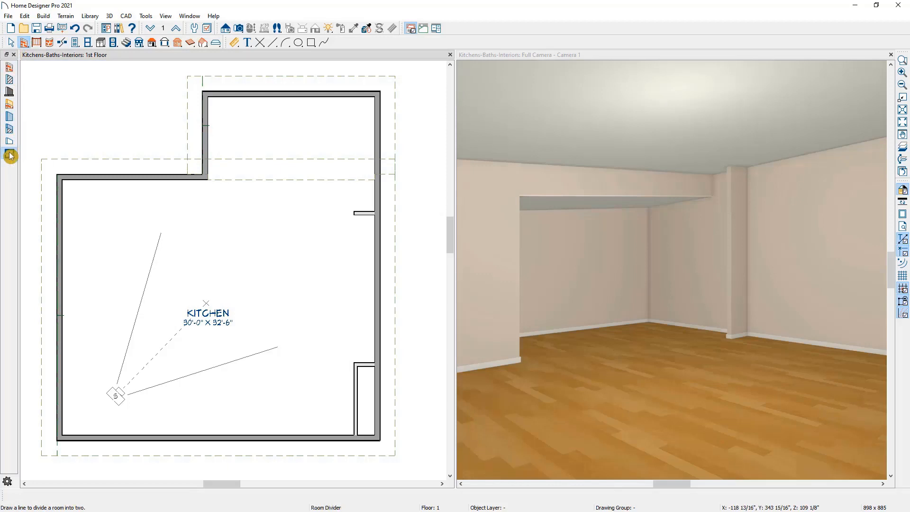
left_click_drag(209, 180, 374, 180)
key("space")
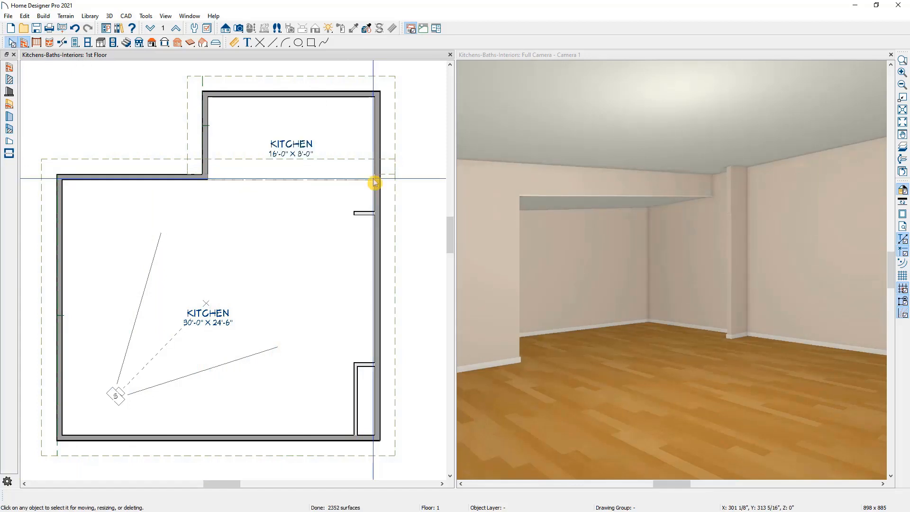
left_click(322, 216)
left_click(339, 141)
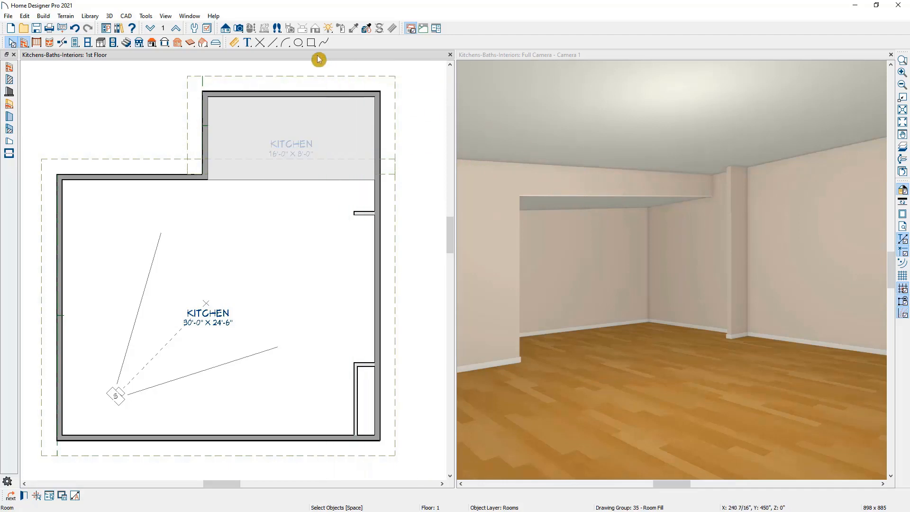
key("Escape")
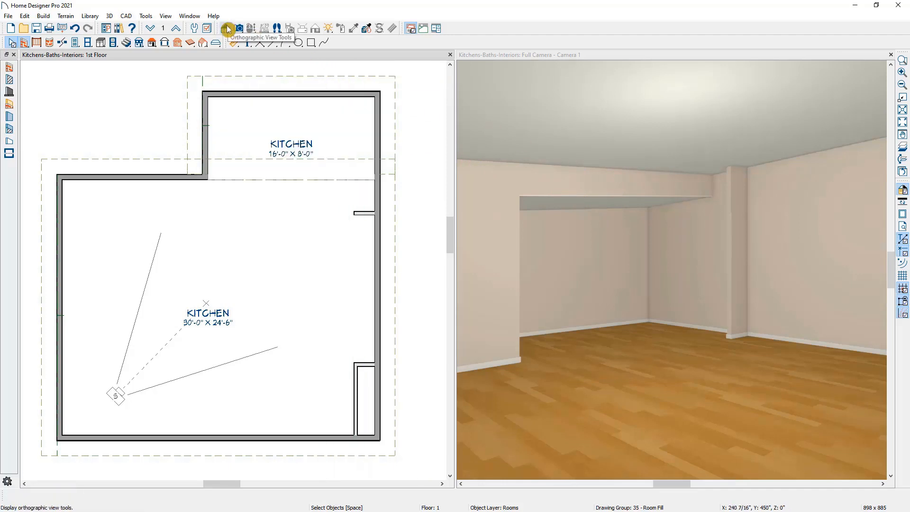
Create a backclipped cross section through the kitchen and the alcove, looking toward the plan's right exterior wall
left_click(226, 29)
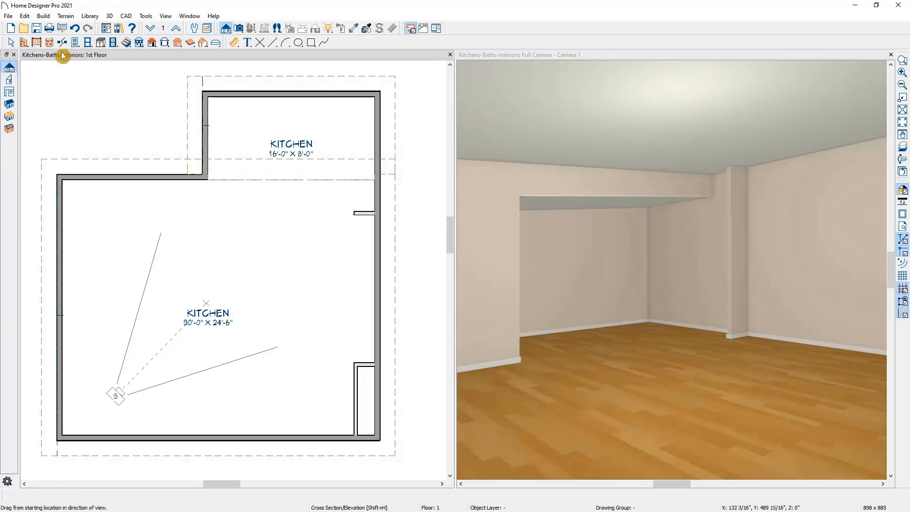
left_click(9, 70)
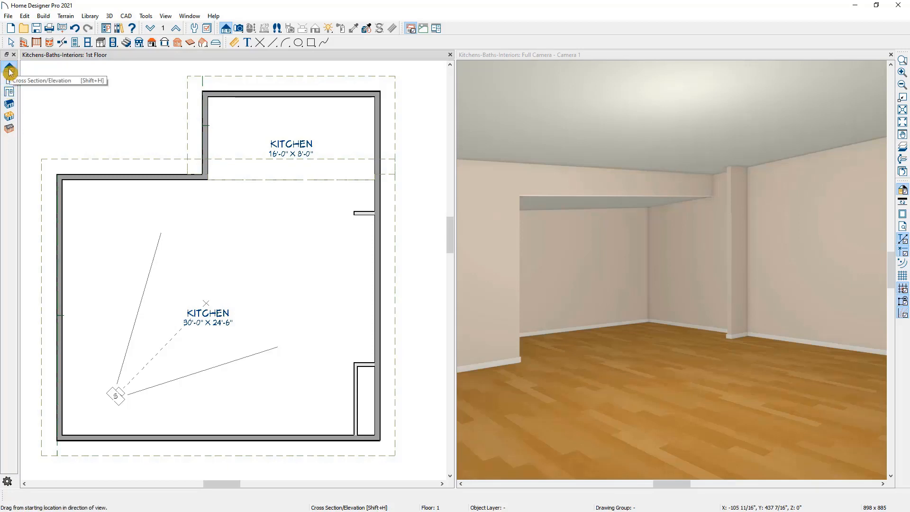
left_click(9, 82)
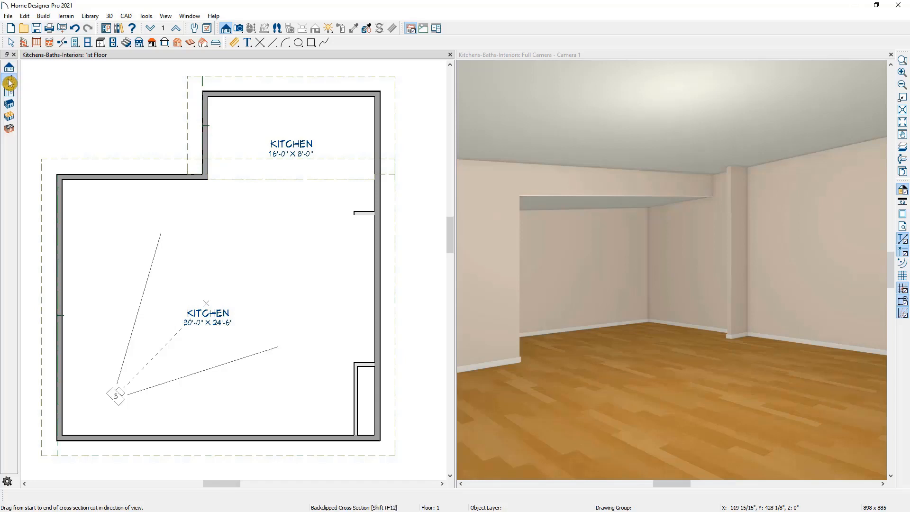
left_click_drag(285, 213, 315, 213)
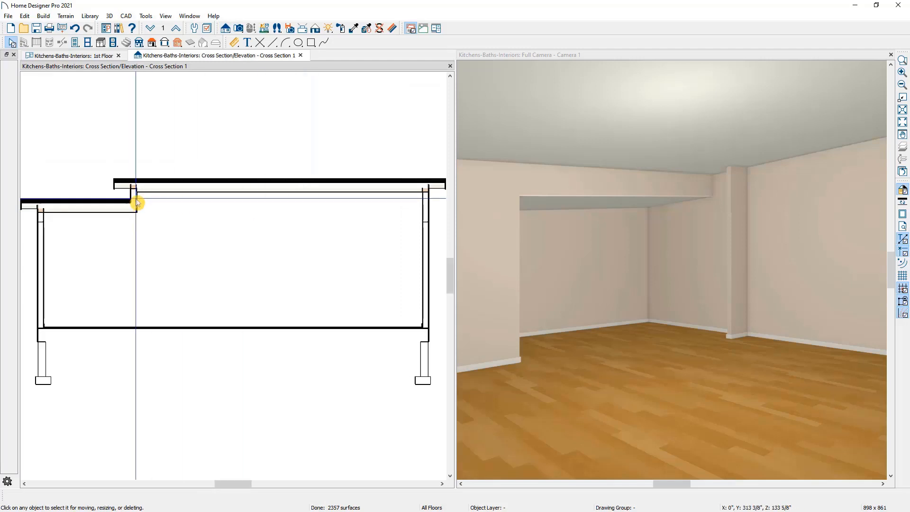
Draw a horizontal CAD line in the cross section, extending the alcove's lower ceiling level beneath the higher kitchen ceiling
scroll(153, 201, "up", 6)
scroll(163, 219, "up", 1)
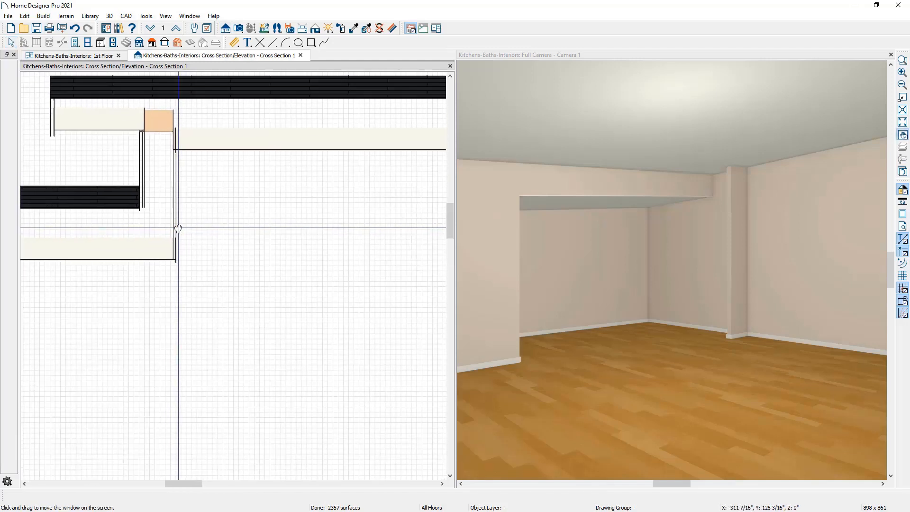
scroll(214, 190, "up", 2)
scroll(210, 158, "up", 1)
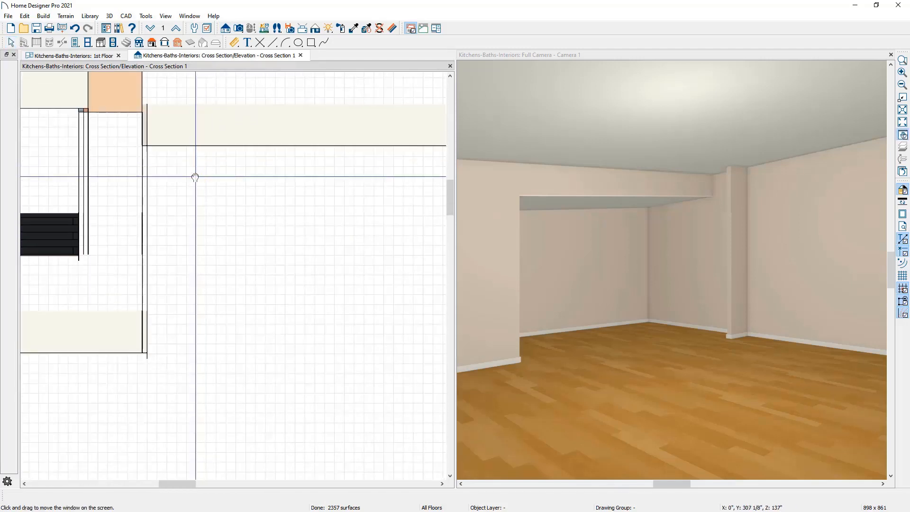
middle_click_drag(196, 177, 233, 151)
left_click(273, 45)
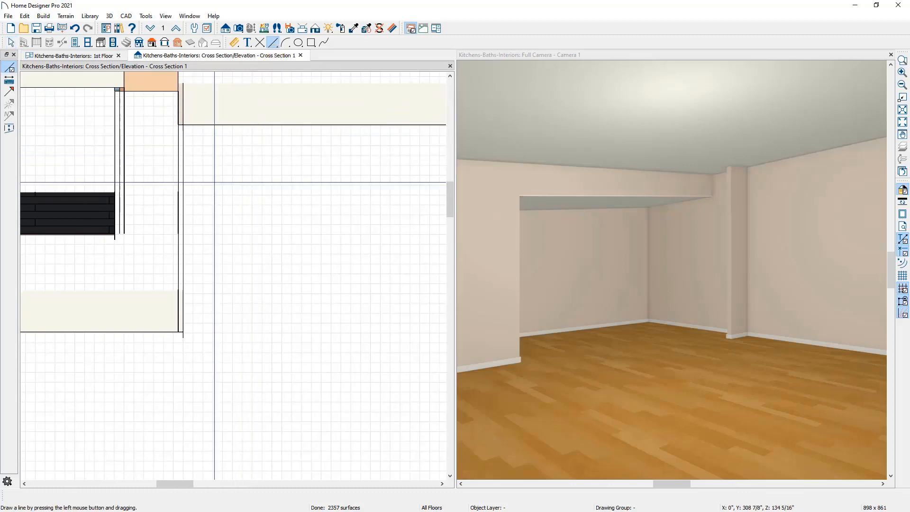
left_click_drag(126, 331, 326, 332)
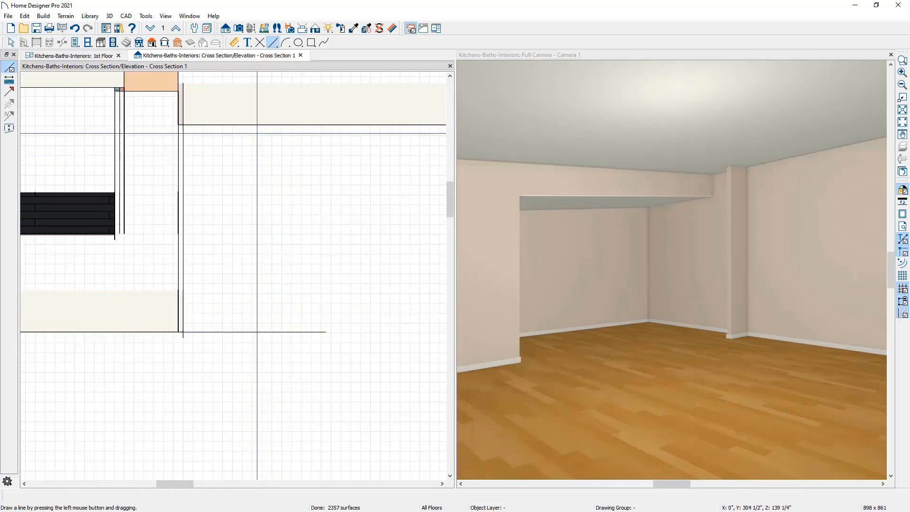
Dimension the height difference from the higher kitchen ceiling to the drawn line with an end-to-end dimension and return to object selection
left_click(234, 43)
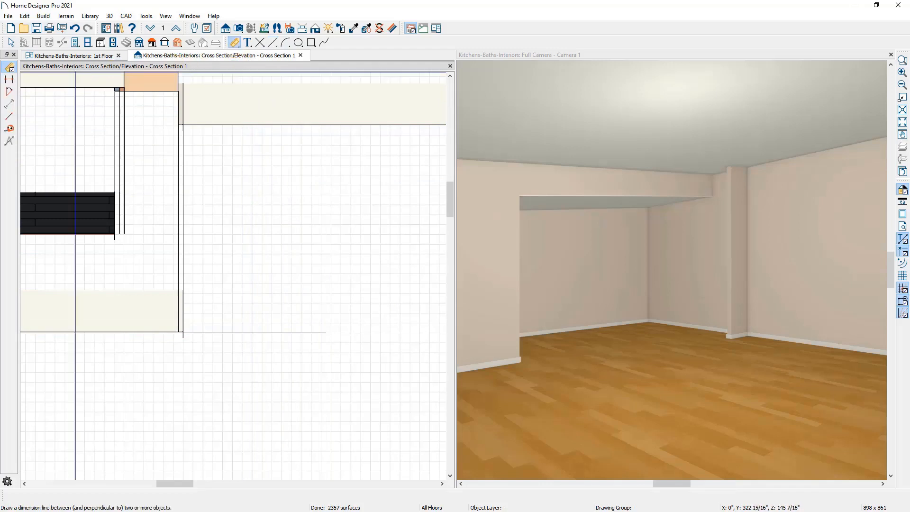
left_click(10, 82)
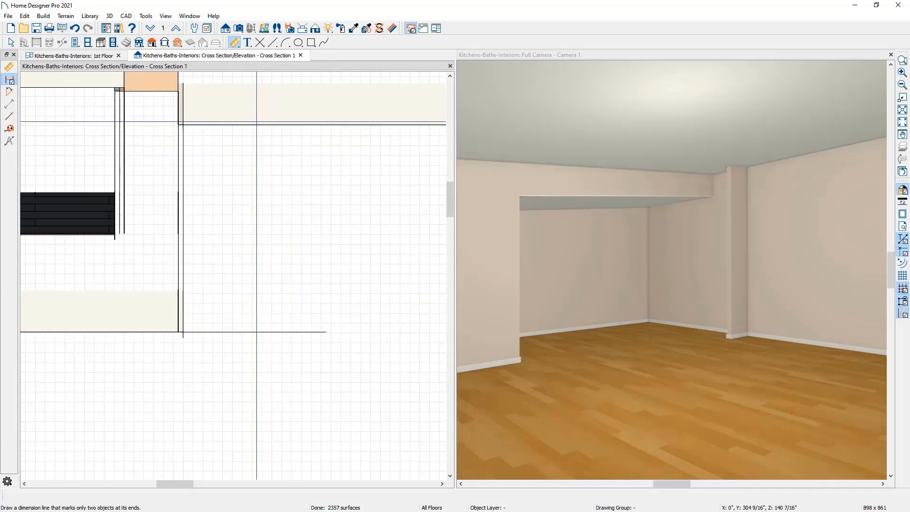
left_click_drag(255, 125, 259, 330)
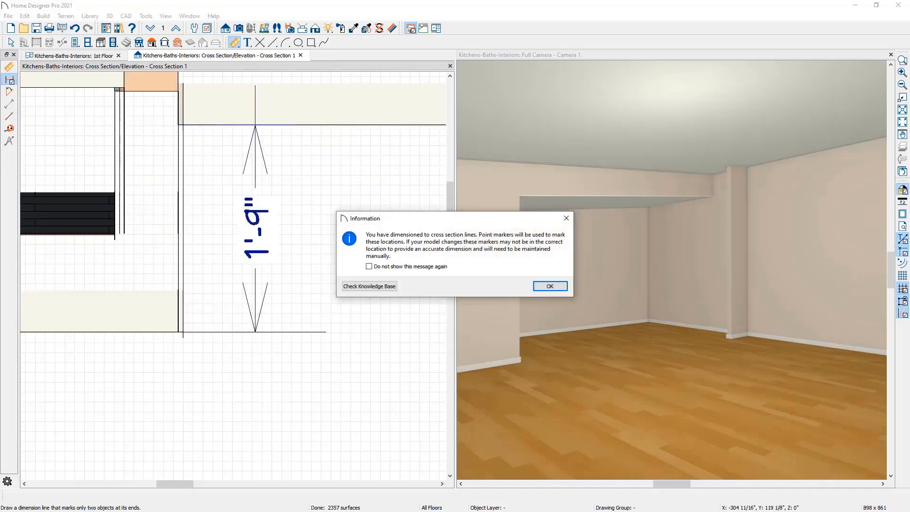
left_click(547, 286)
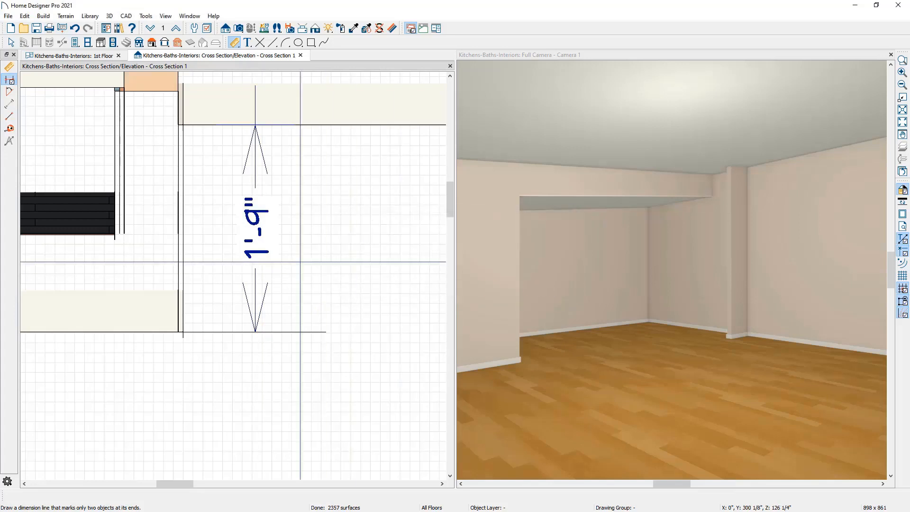
key("space")
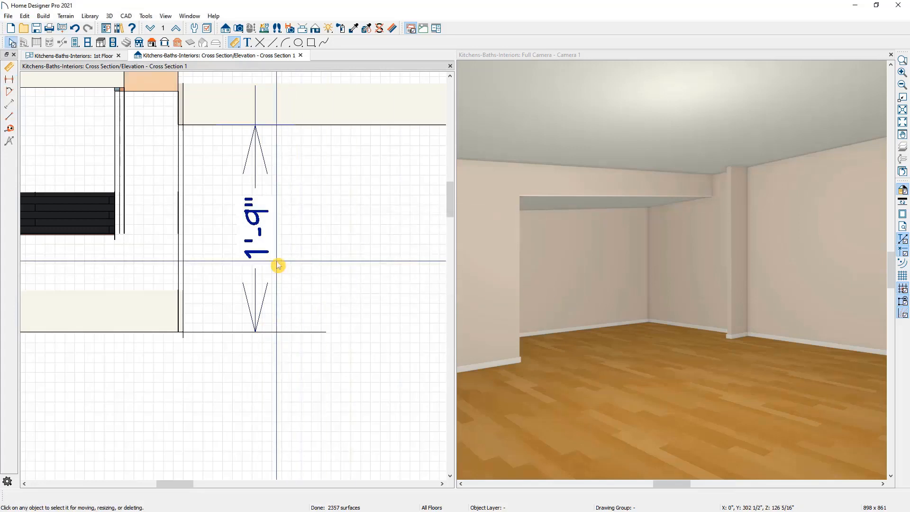
Change the alcove room's type from Kitchen to Dining in its room specification
left_click(557, 346)
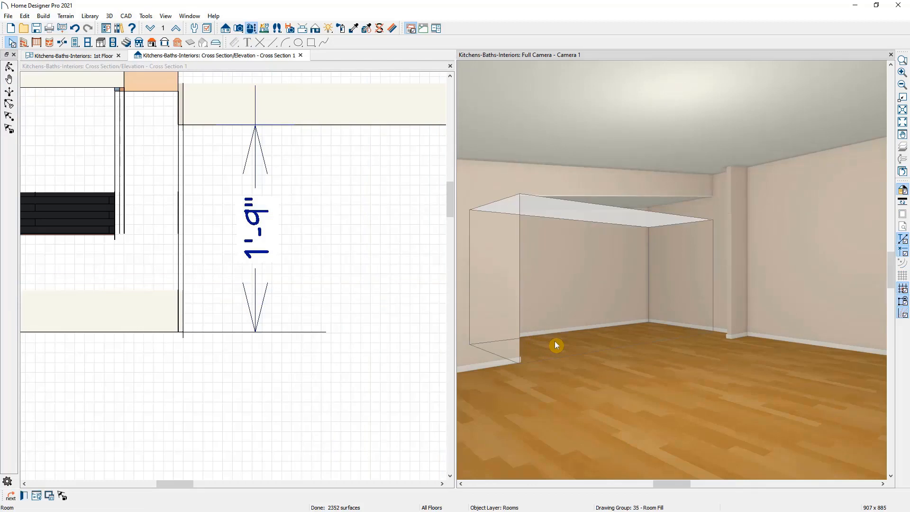
left_click(25, 496)
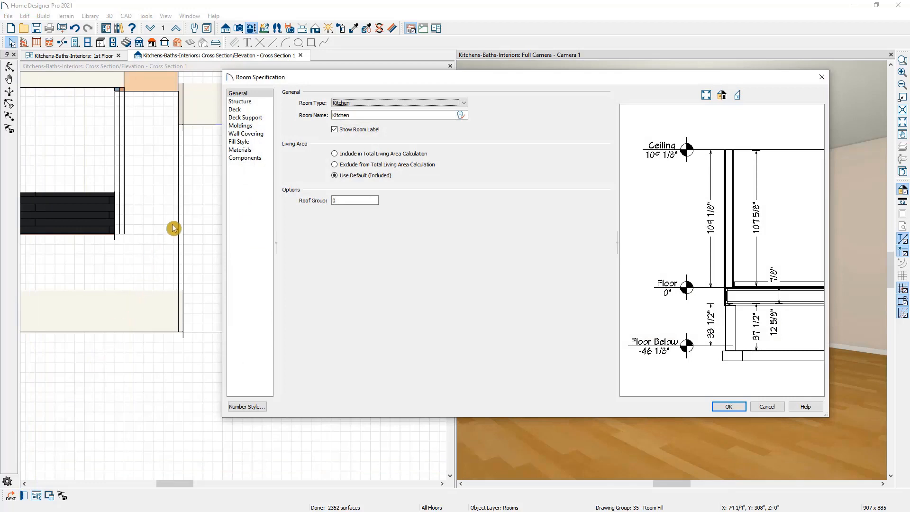
left_click(374, 103)
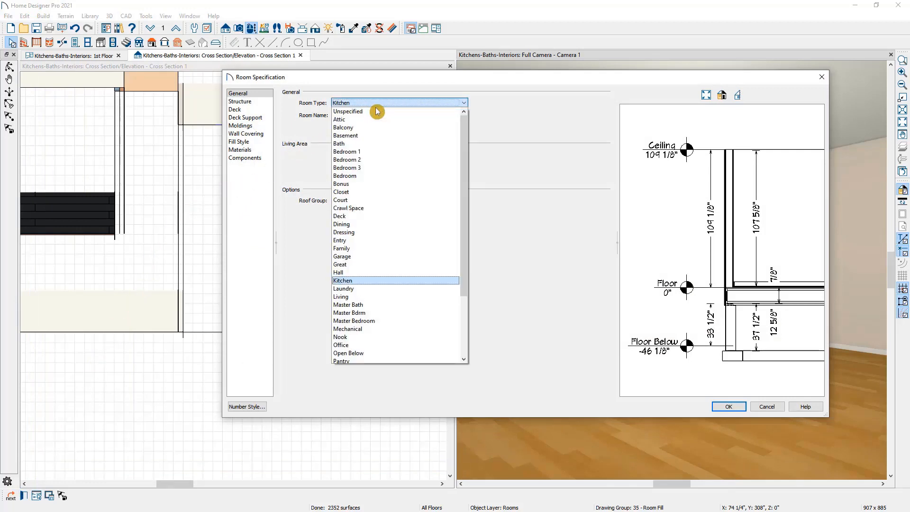
left_click(362, 224)
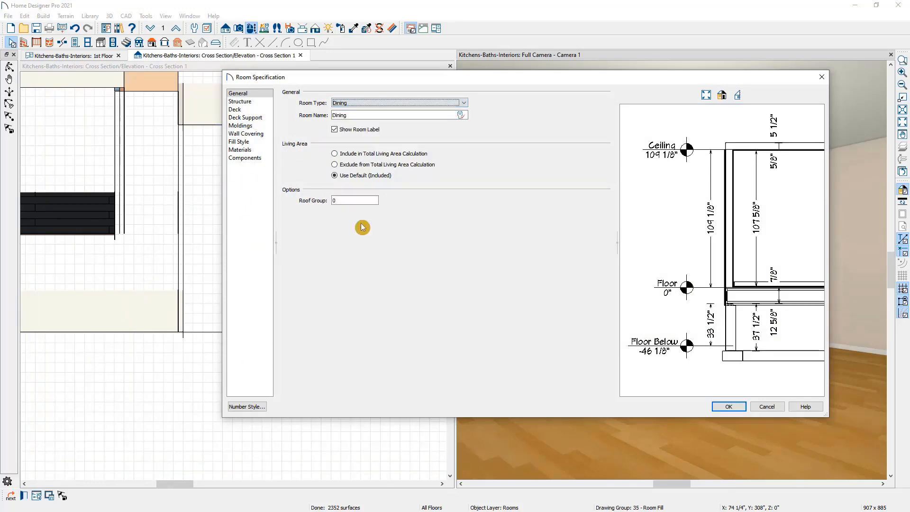
Raise the dining room's finished ceiling height by 1'9" and turn off its flat ceiling so it follows the roof
left_click(269, 104)
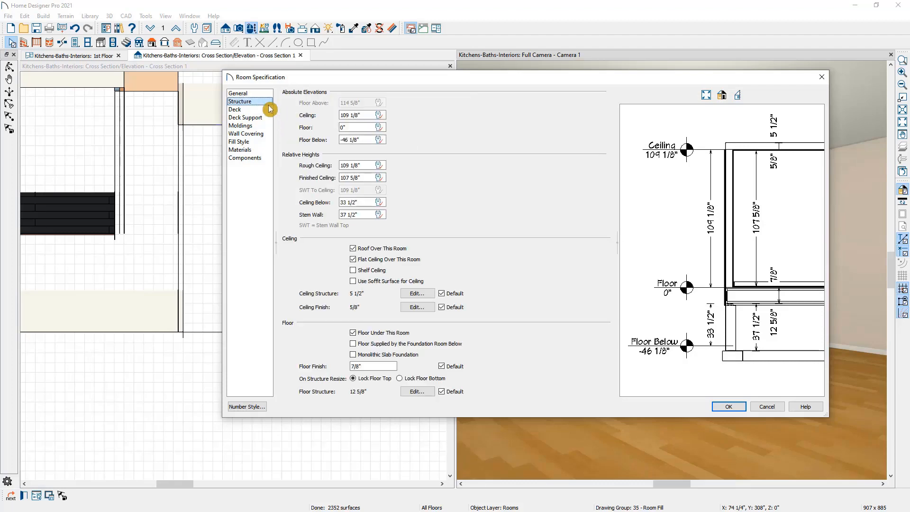
left_click(367, 178)
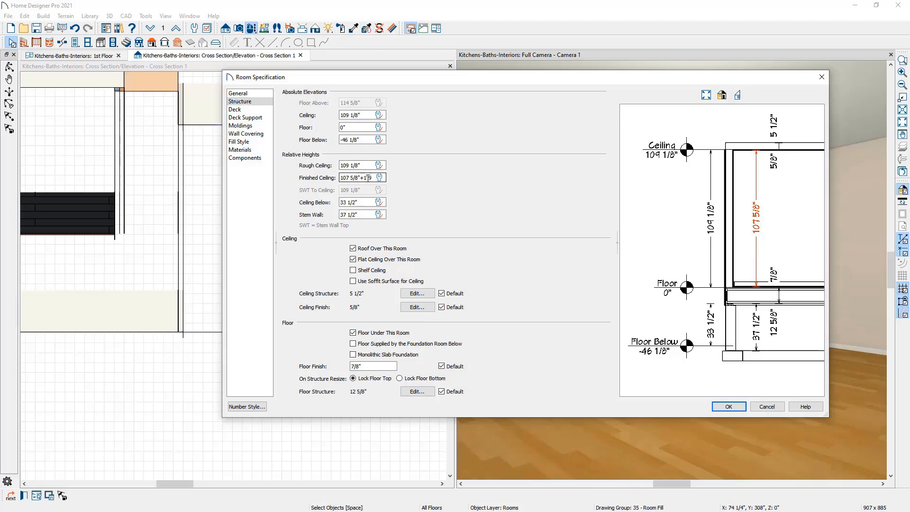
type("+1'9")
key("Tab")
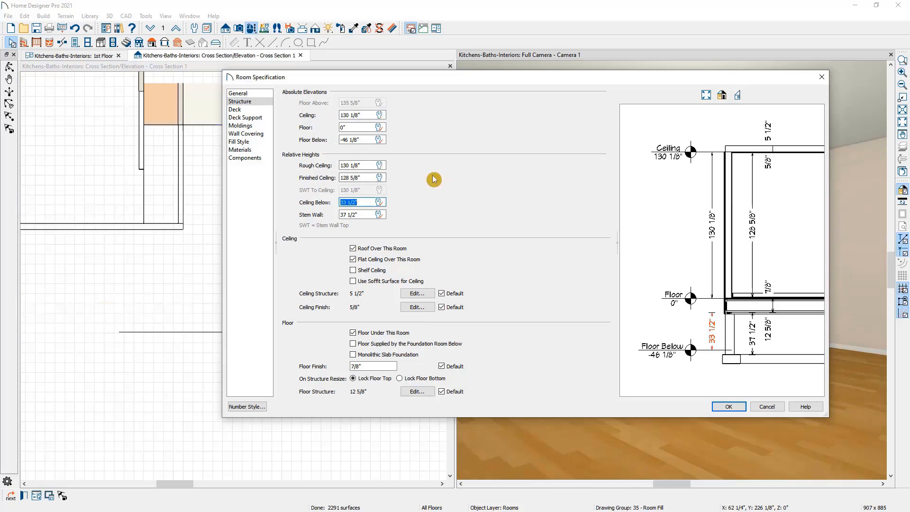
left_click(407, 262)
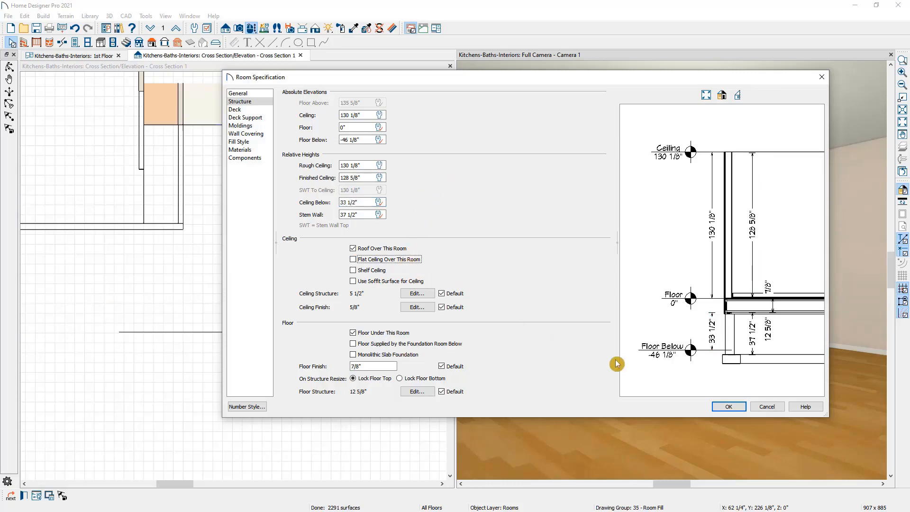
left_click(722, 408)
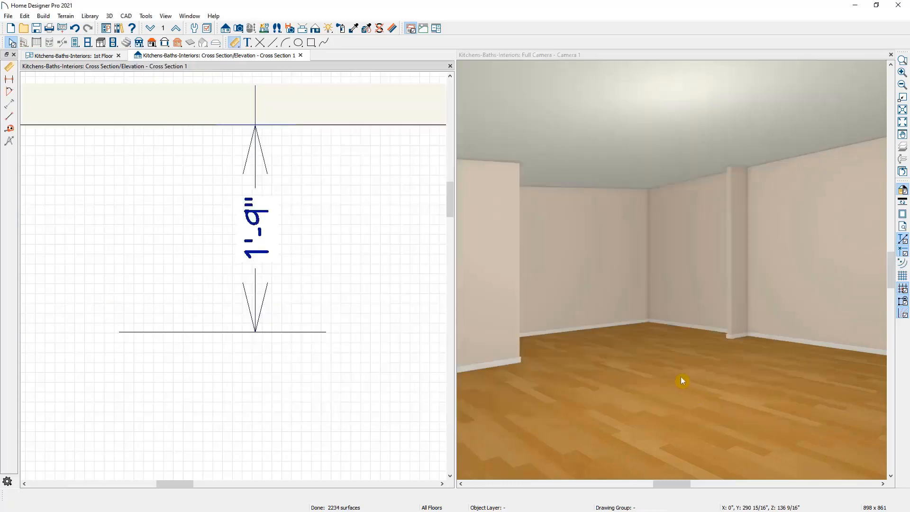
Close the cross section without saving it, and review the ceiling beams in the completed kitchen reference photo
scroll(348, 282, "down", 5)
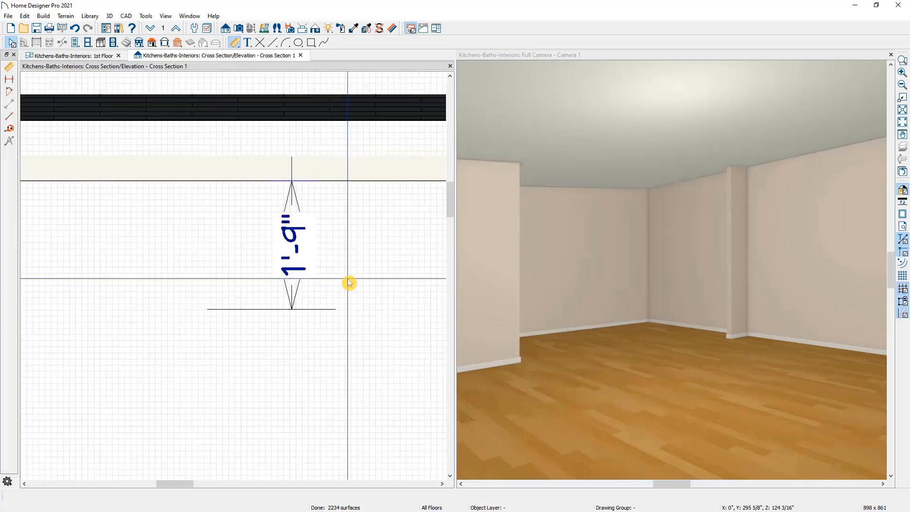
middle_click_drag(344, 289, 294, 256)
left_click(300, 56)
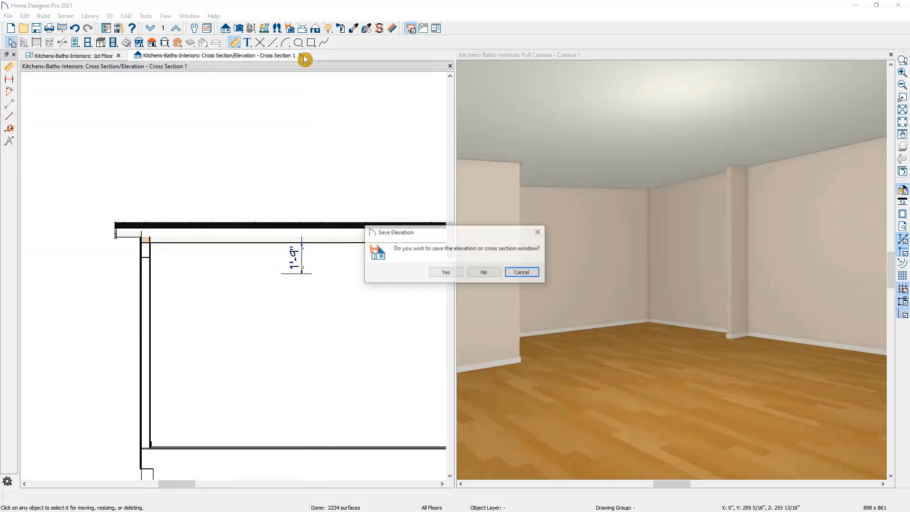
left_click(481, 270)
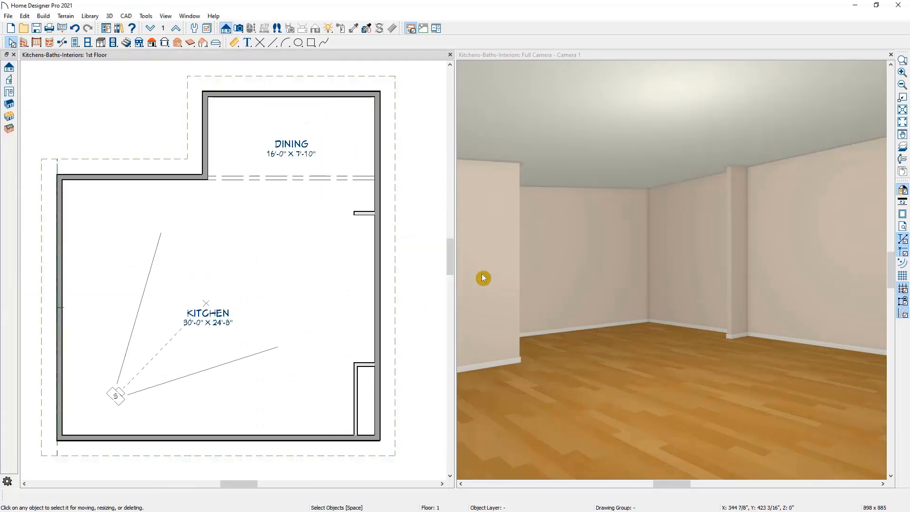
left_click_drag(909, 97, 514, 110)
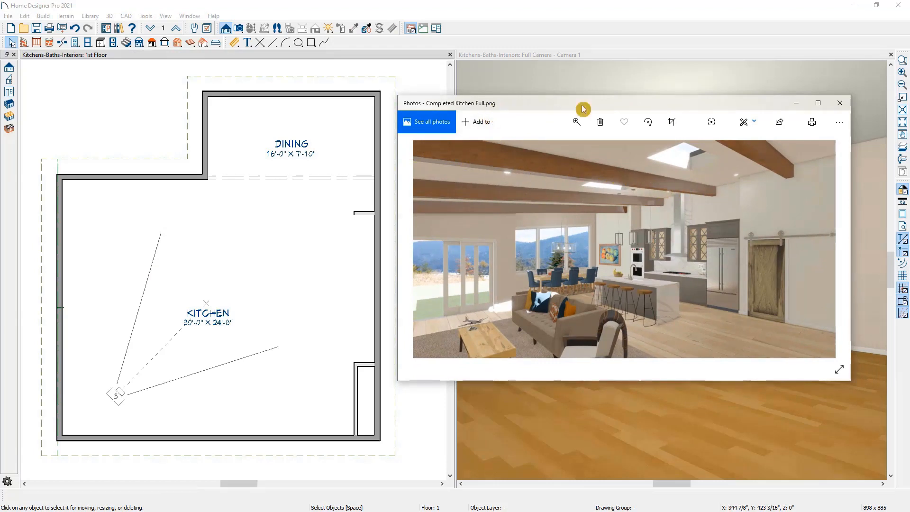
left_click_drag(507, 108, 909, 114)
Place a soffit in the kitchen corner where the low exterior wall meets the wall leading to the dining alcove
middle_click_drag(524, 210, 625, 189)
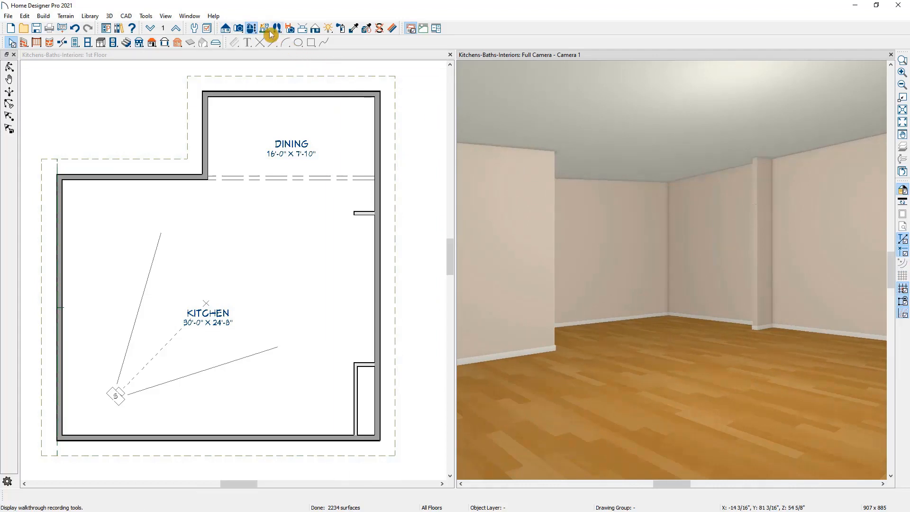
left_click(255, 29)
left_click_drag(656, 242, 560, 244)
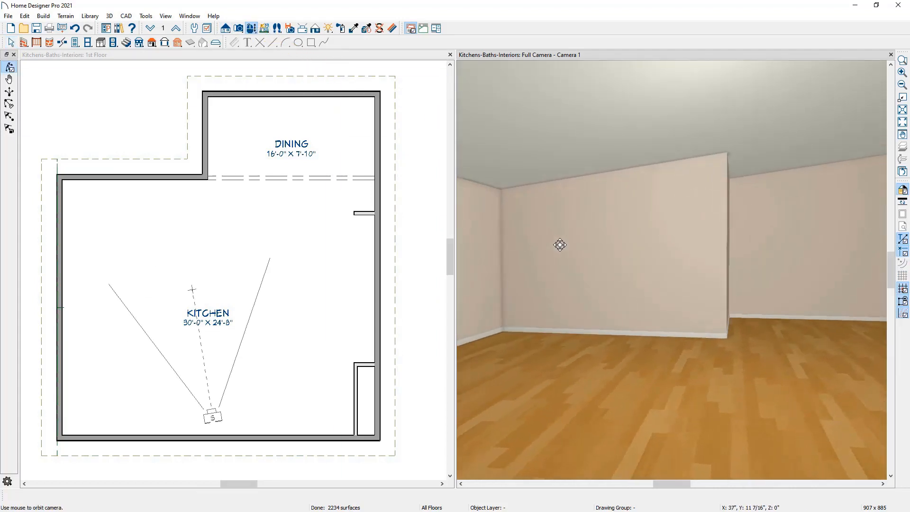
left_click(66, 95)
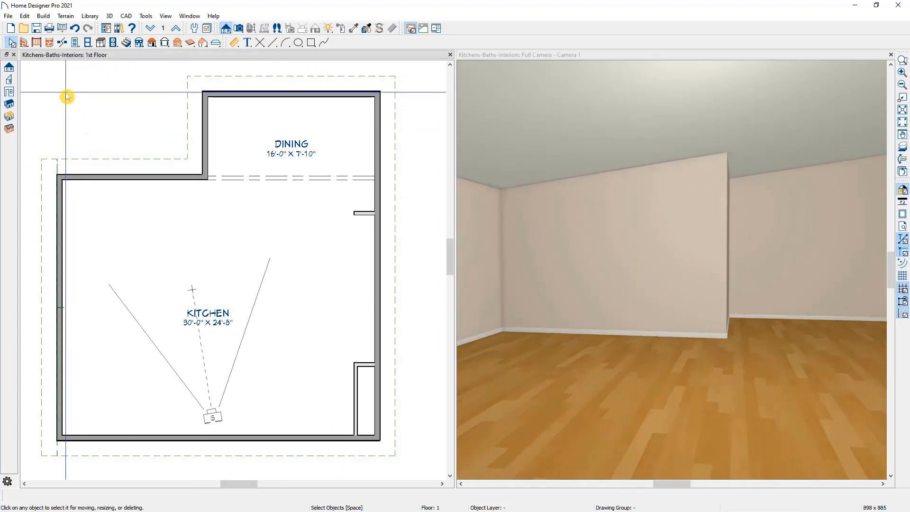
left_click(100, 43)
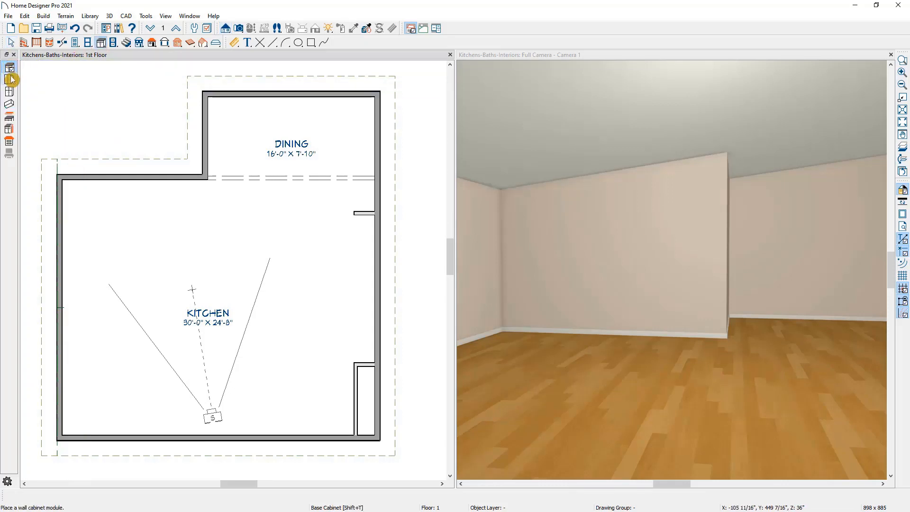
left_click(10, 107)
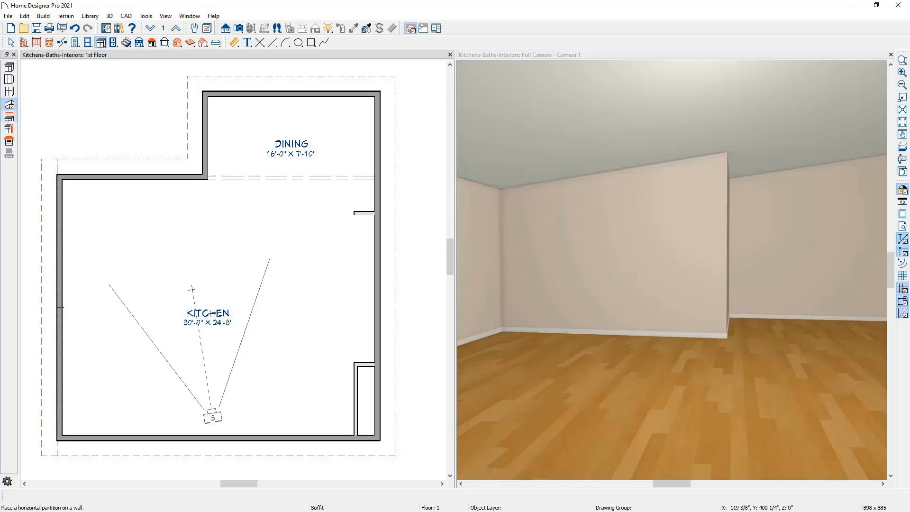
left_click(71, 195)
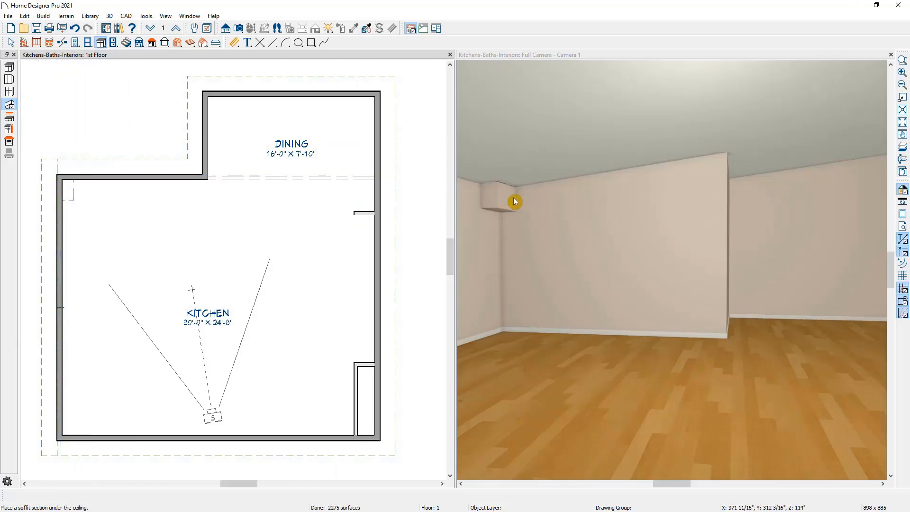
Narrow the corner soffit to a width of 6" in the floor plan
scroll(115, 189, "up", 5)
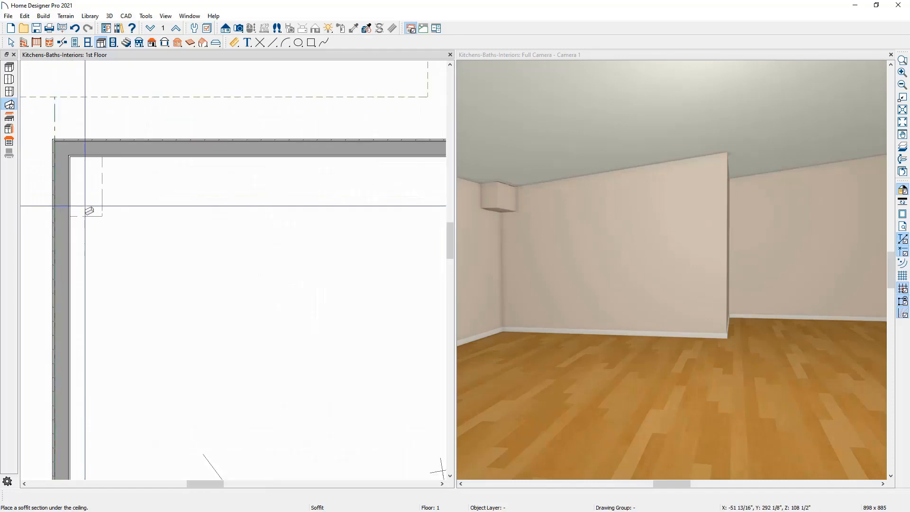
key("space")
left_click(92, 217)
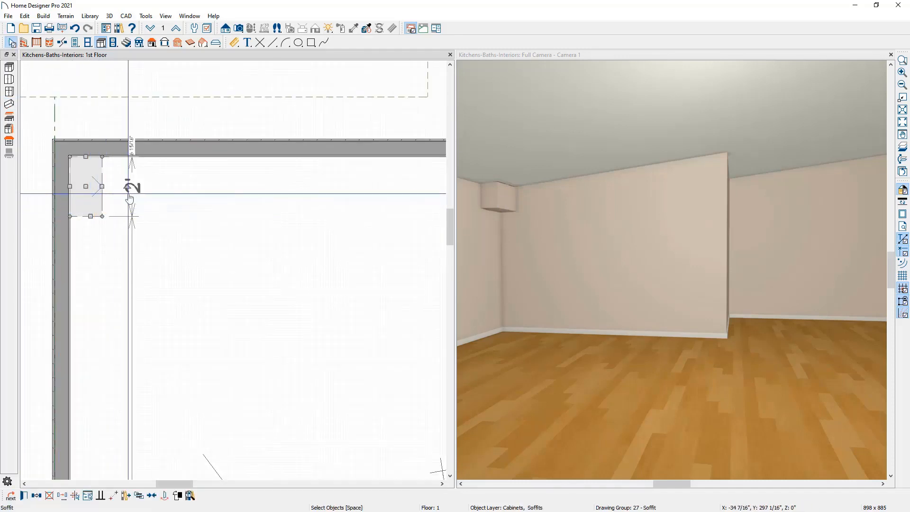
left_click_drag(91, 217, 93, 171)
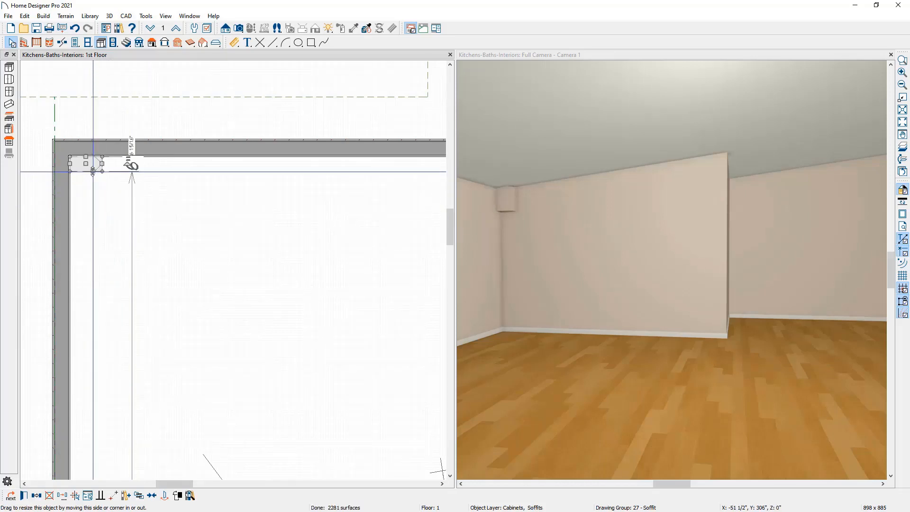
Set the soffit's height to 12" and place it under the roof so that it slopes like a beam
double_click(93, 172)
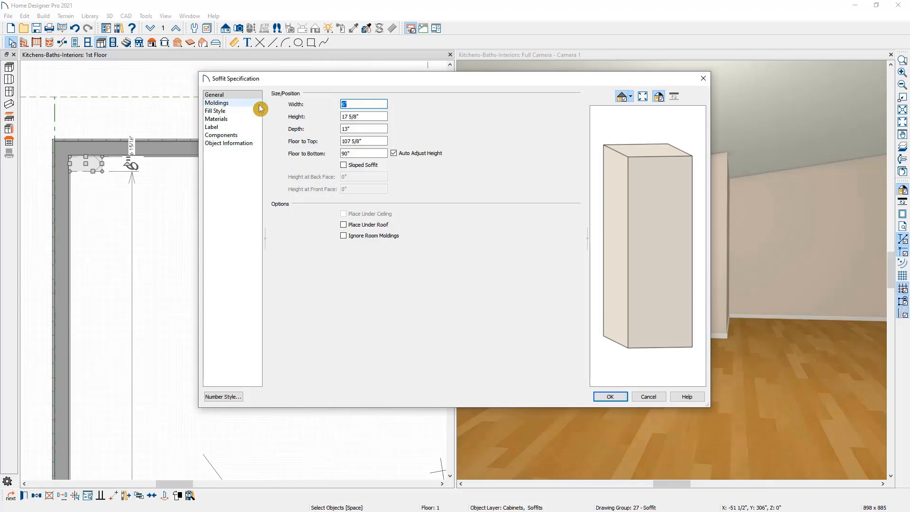
key("Tab")
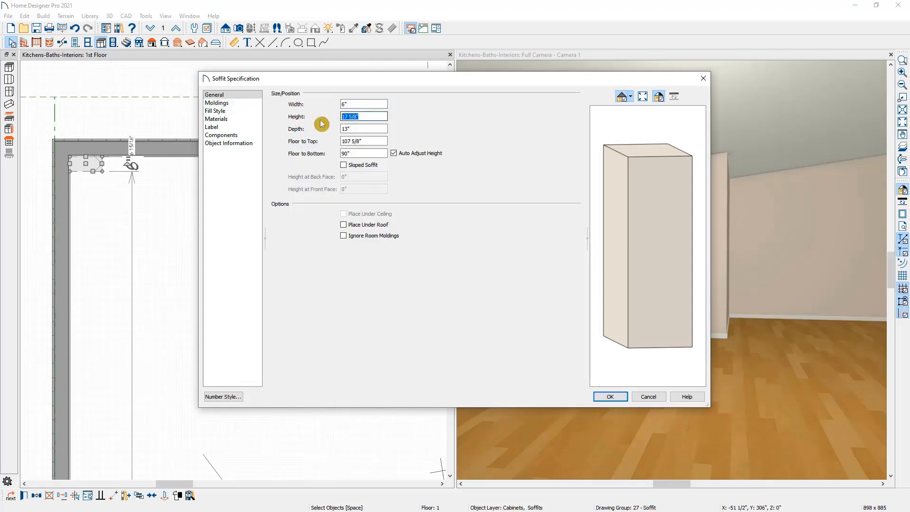
type("12")
key("Tab")
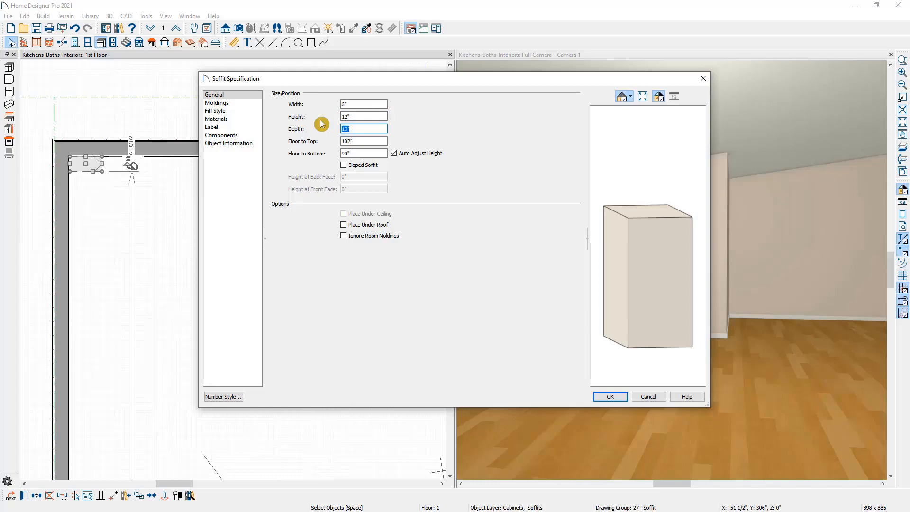
left_click(365, 226)
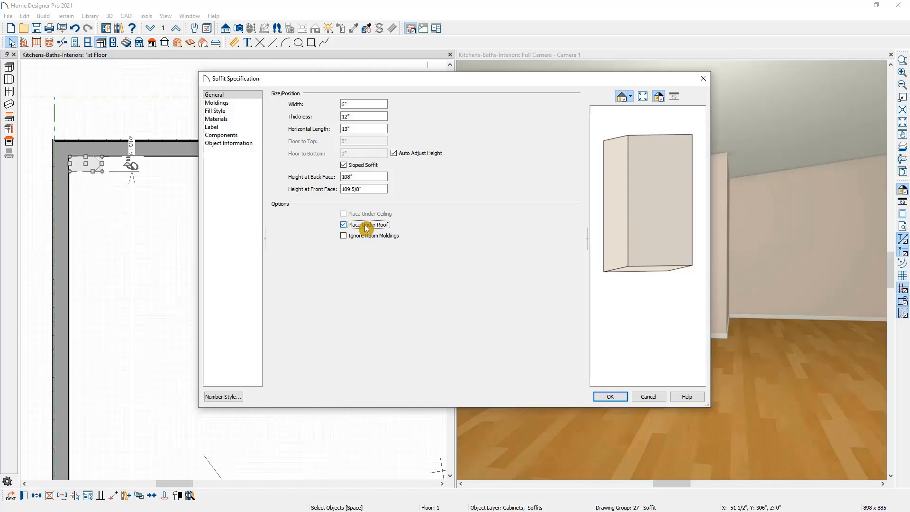
left_click(609, 395)
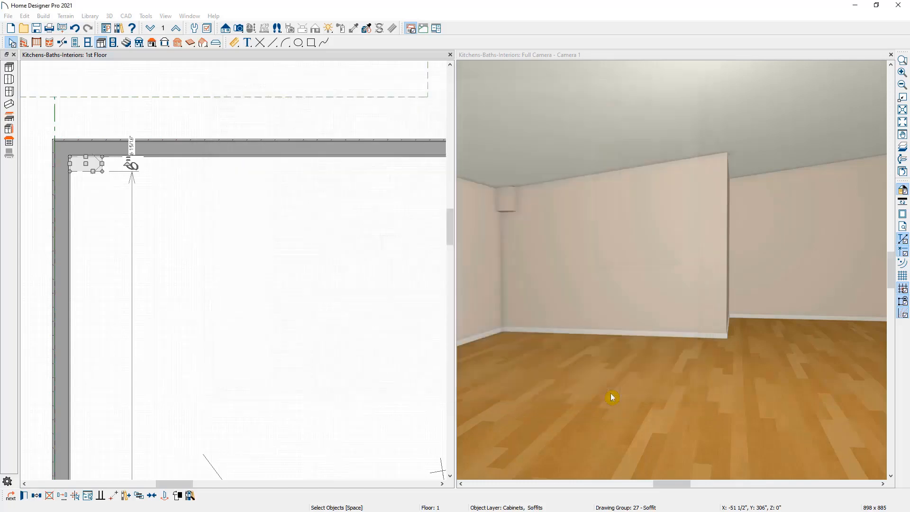
Extend the soffit beam along the wall and past the dining opening to the kitchen's opposite exterior wall
scroll(375, 280, "down", 3)
middle_click_drag(372, 281, 185, 269)
left_click(50, 209)
left_click_drag(52, 209, 362, 215)
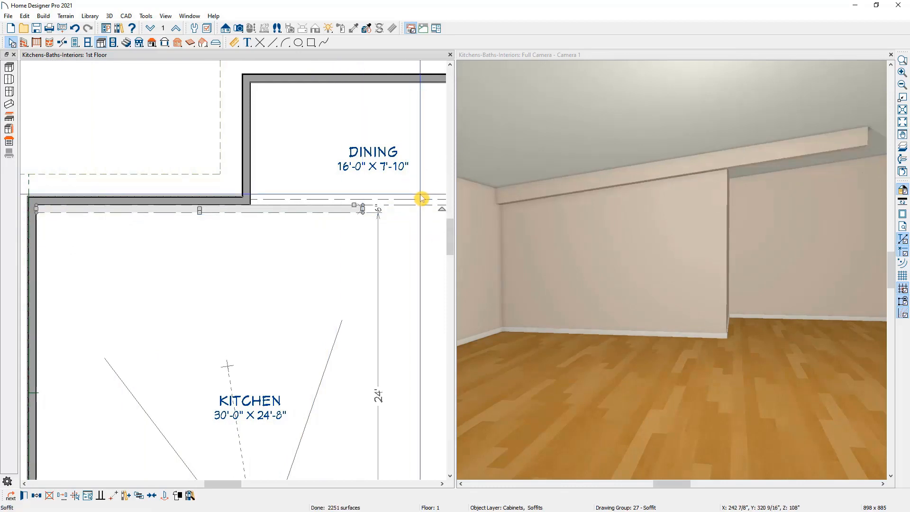
left_click_drag(841, 177, 805, 179)
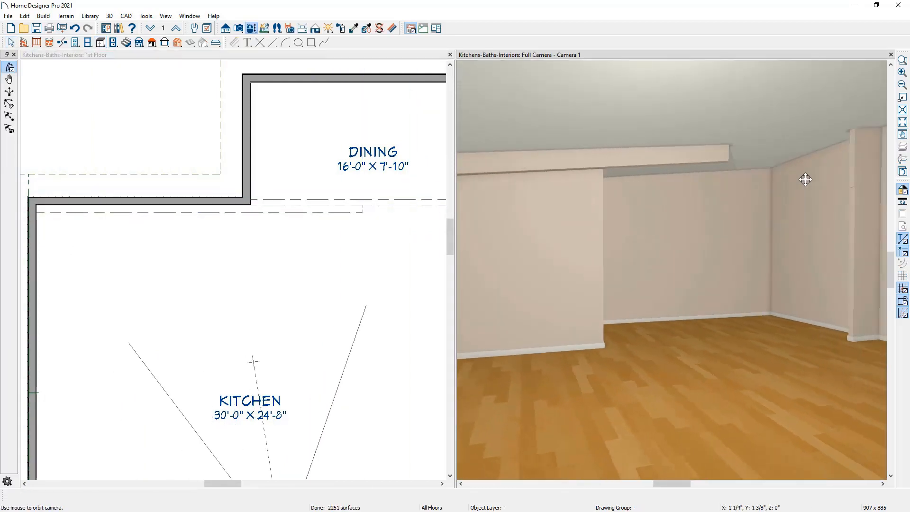
middle_click_drag(413, 236, 322, 231)
left_click(288, 220)
left_click(273, 203)
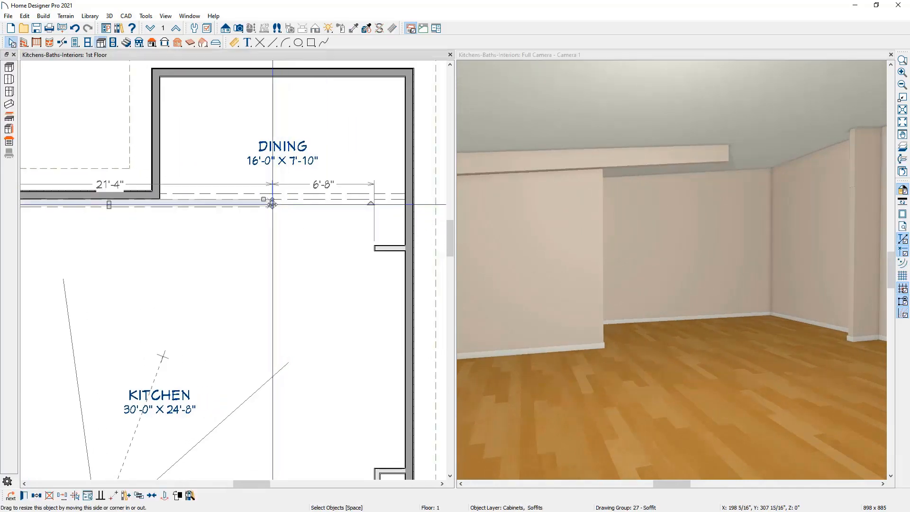
left_click_drag(272, 203, 405, 207)
key("Escape")
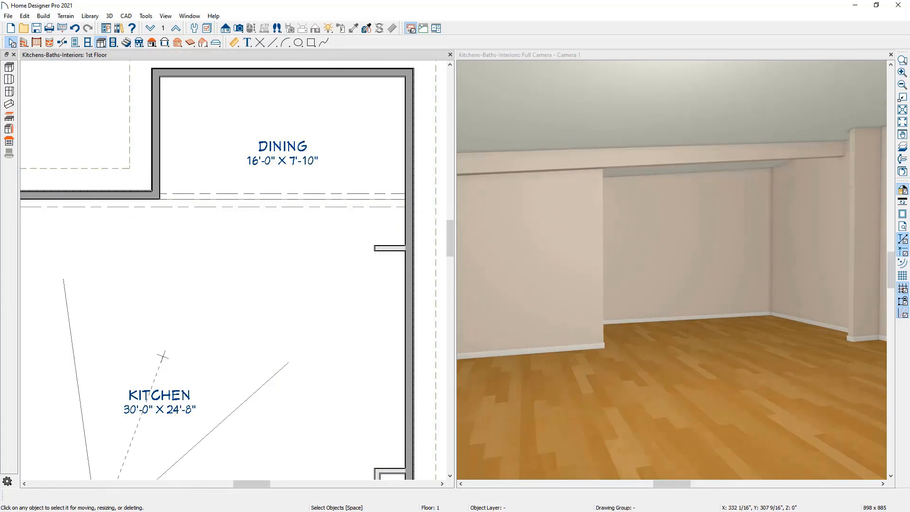
Compare the beam with the reference photo, and dock the camera view as a full-width tab beside the floor plan
left_click_drag(909, 113, 557, 121)
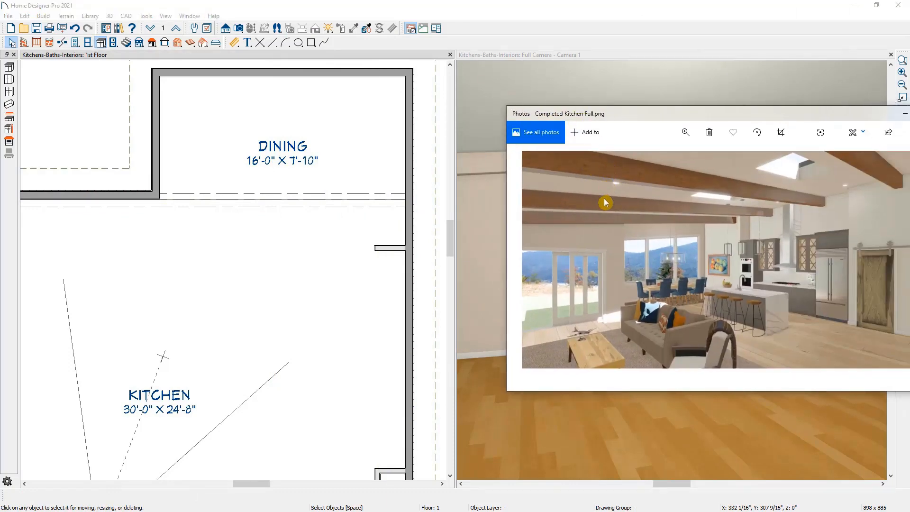
left_click_drag(629, 116, 909, 91)
left_click_drag(640, 59, 515, 176)
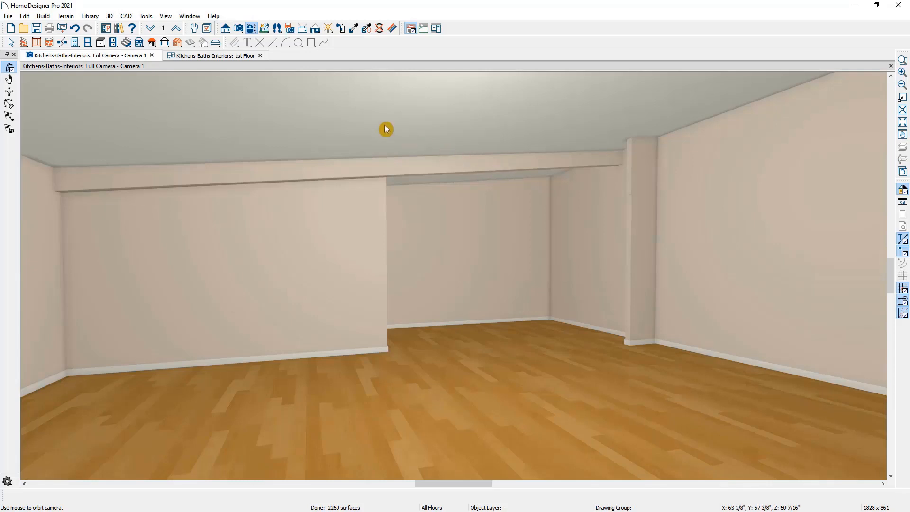
Apply the Cherry - Rustic wood material from the Home Designer Core Catalogs to the soffit beam in the camera view
left_click(121, 29)
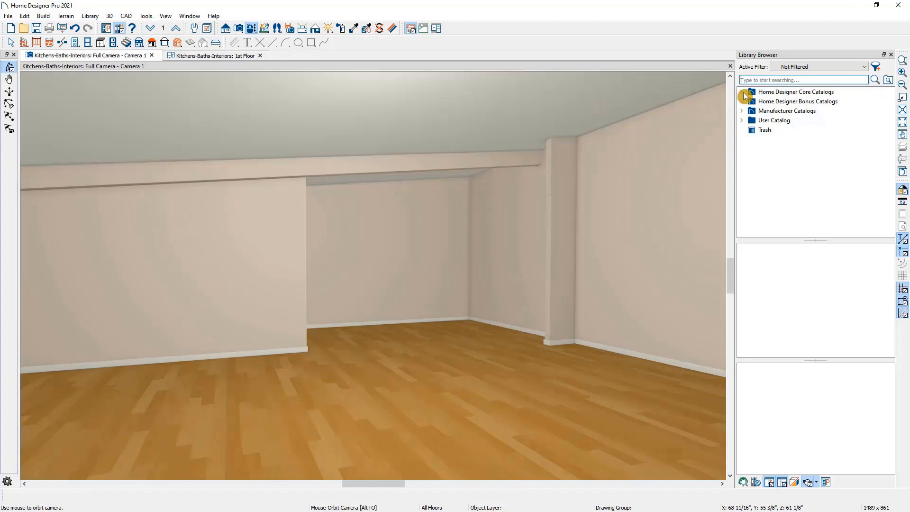
left_click(742, 92)
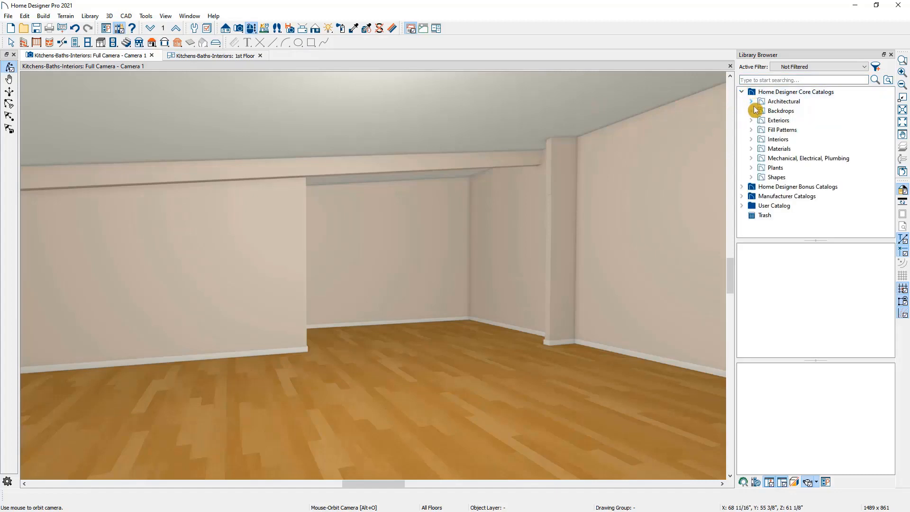
left_click(751, 149)
scroll(752, 150, "down", 9)
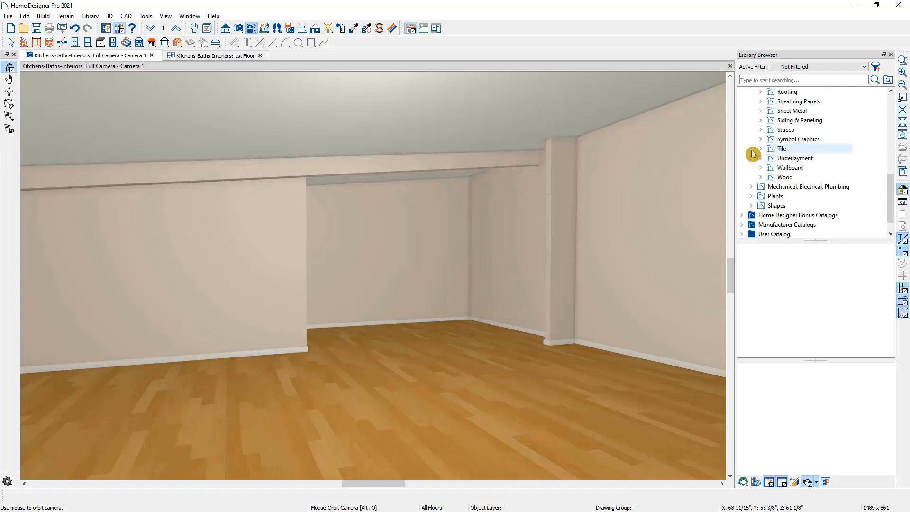
left_click(760, 158)
scroll(759, 162, "down", 3)
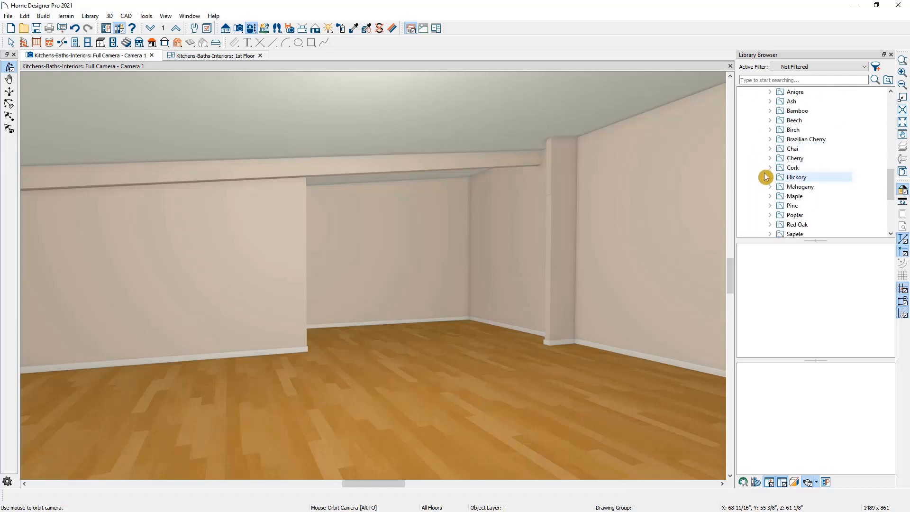
left_click(770, 158)
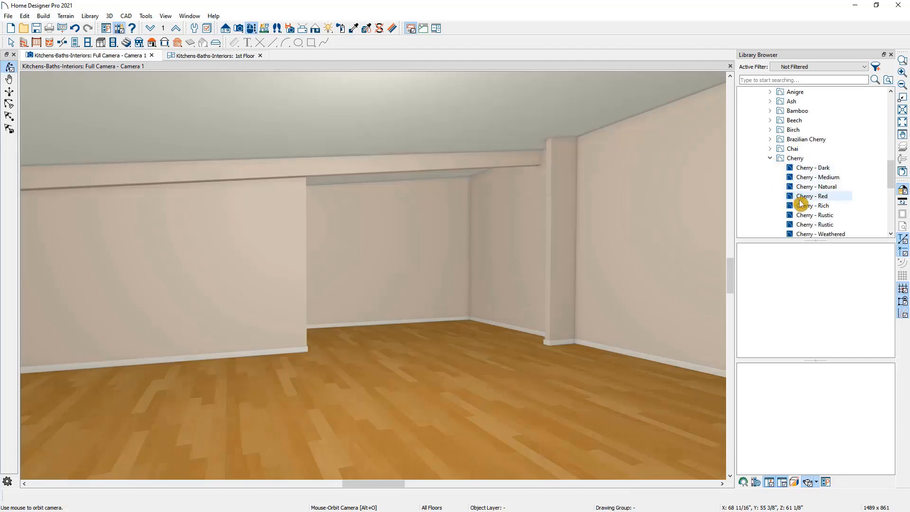
left_click(801, 225)
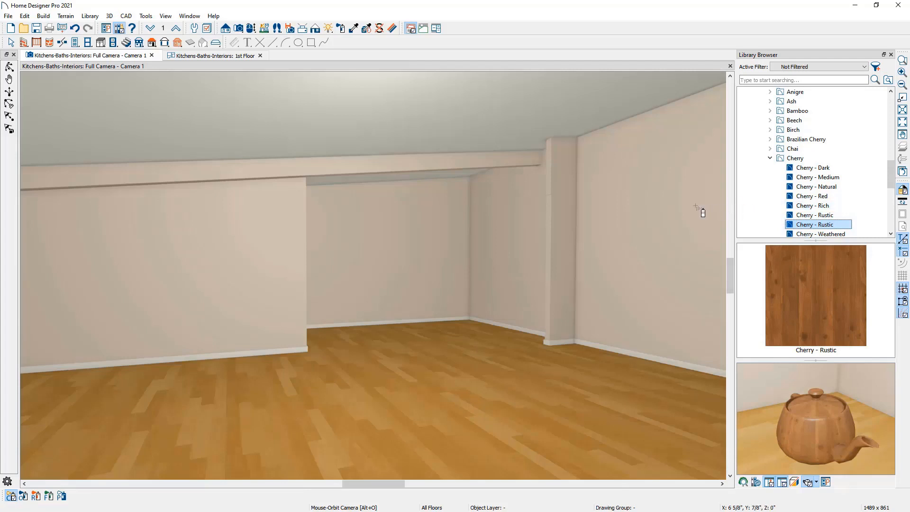
left_click(492, 164)
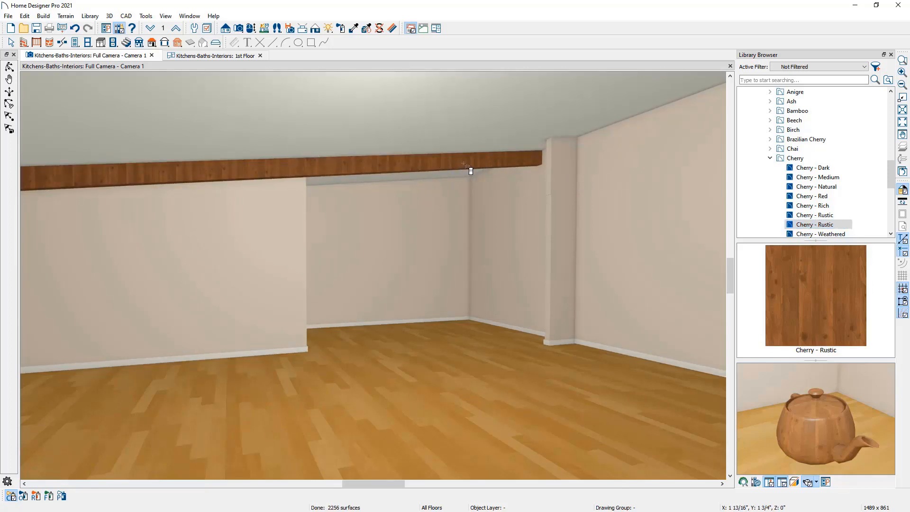
key("space")
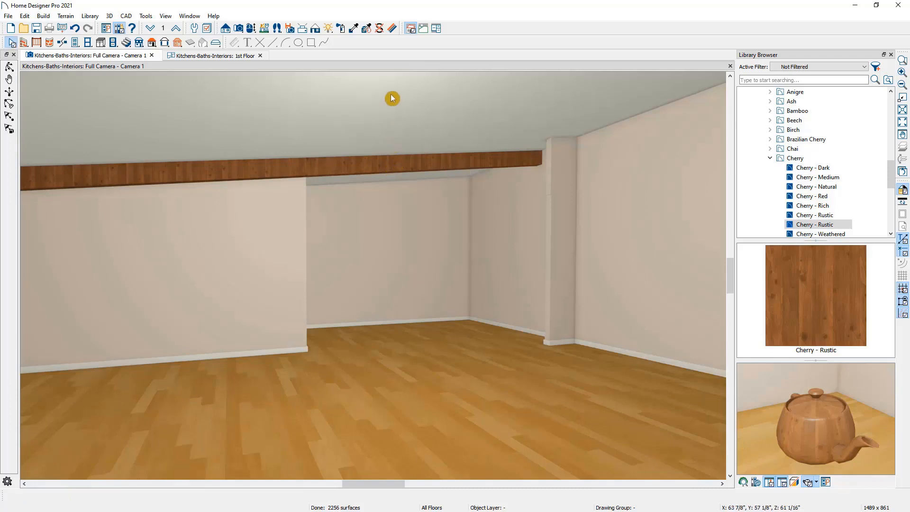
Set the beam material's texture angle to 98° so the grain runs lengthwise, and compare the beam with the reference photo
left_click(393, 32)
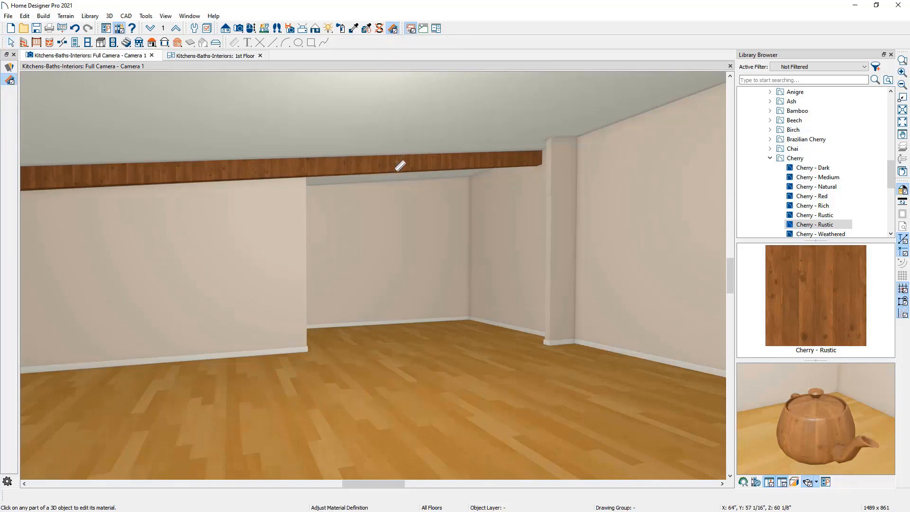
left_click(396, 162)
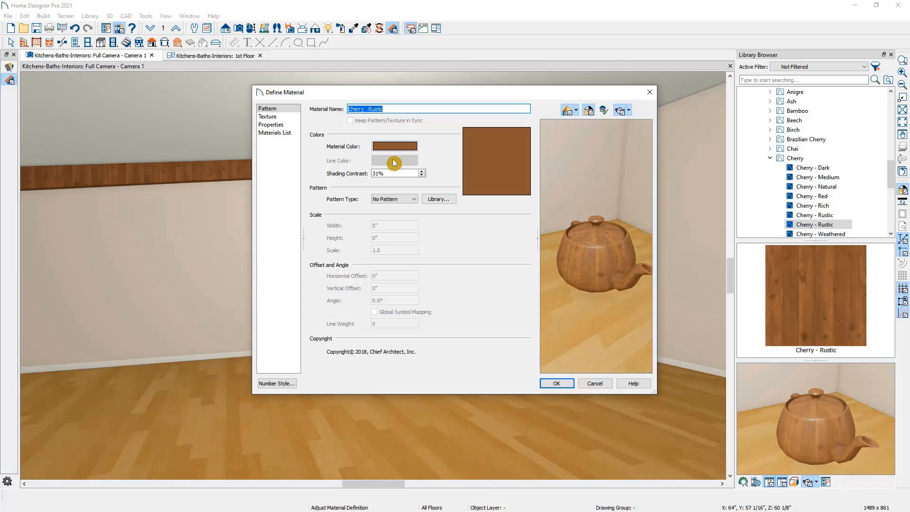
left_click(290, 118)
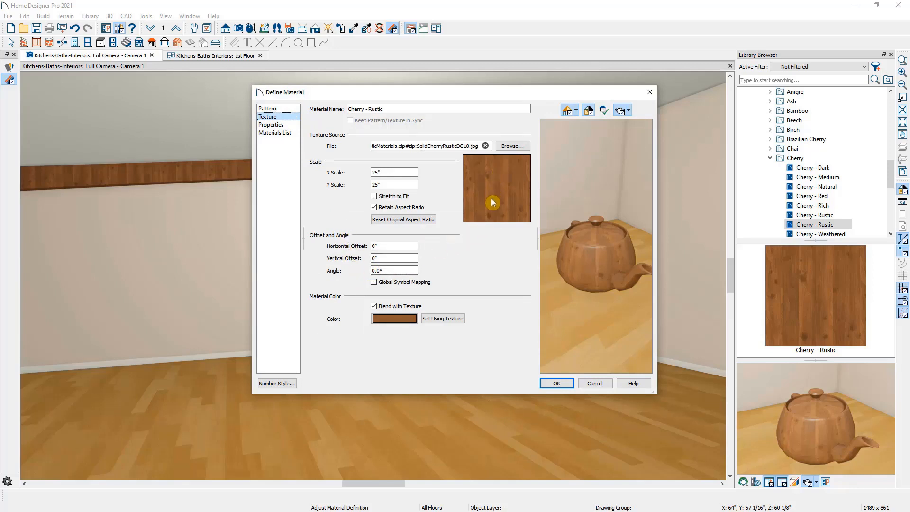
left_click(406, 272)
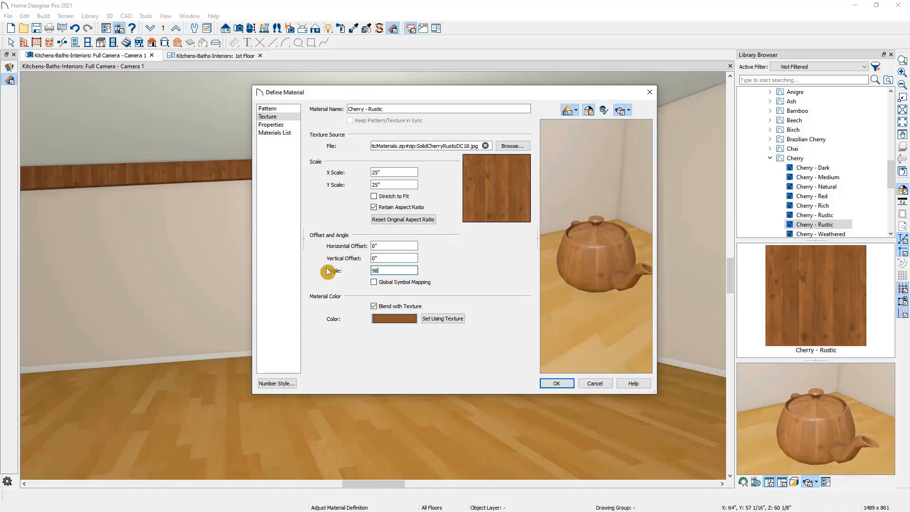
key("Tab")
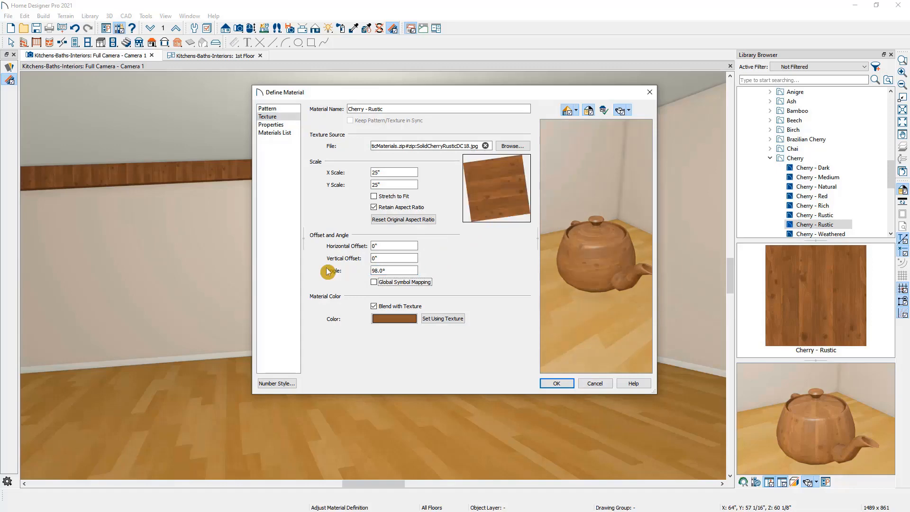
left_click(553, 384)
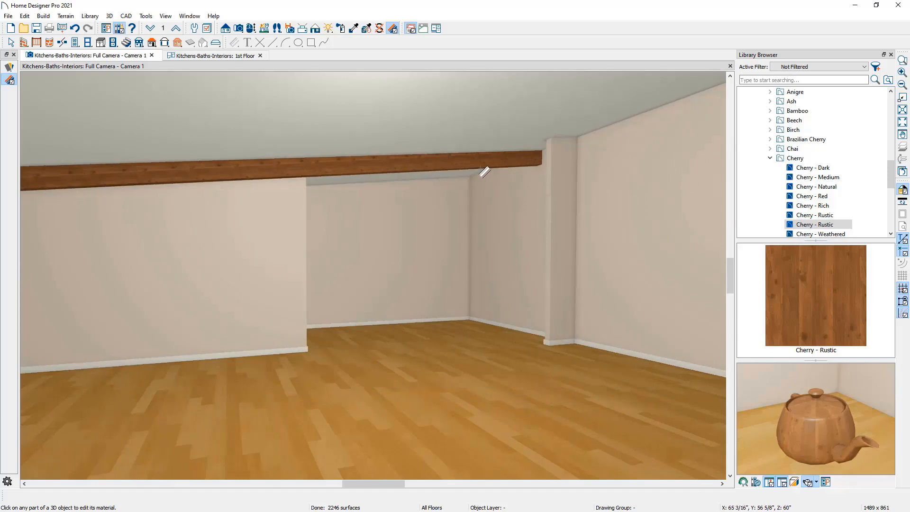
key("space")
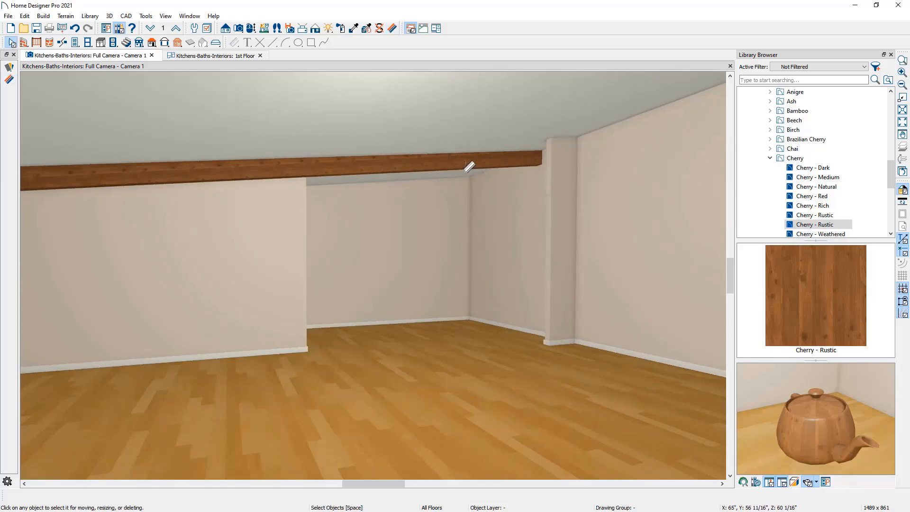
left_click_drag(909, 98, 603, 108)
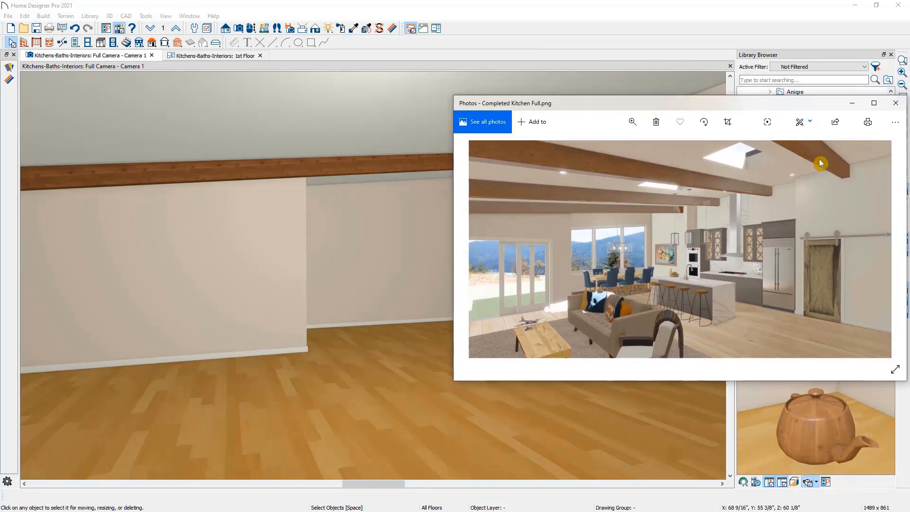
left_click_drag(669, 107, 909, 105)
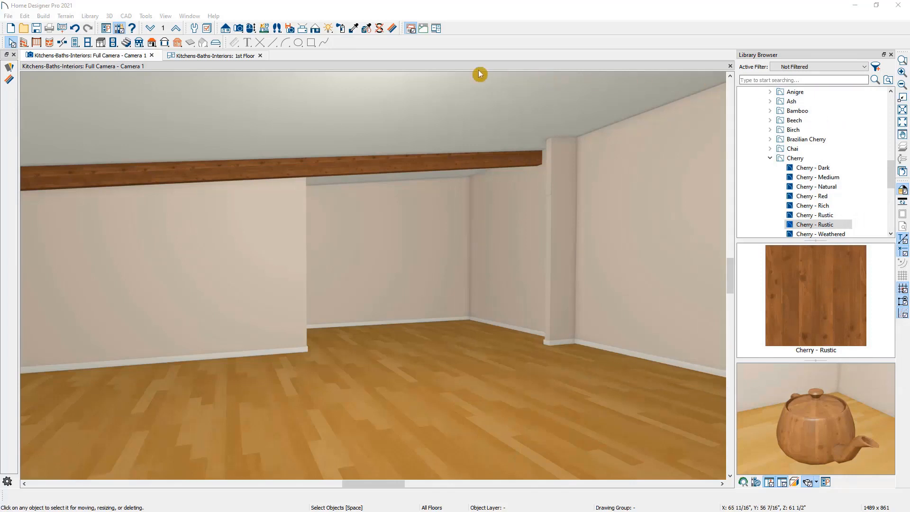
Replicate the soffit beam across the kitchen in the floor plan as 3 copies with a Y delta of -84"
left_click(233, 56)
left_click(233, 58)
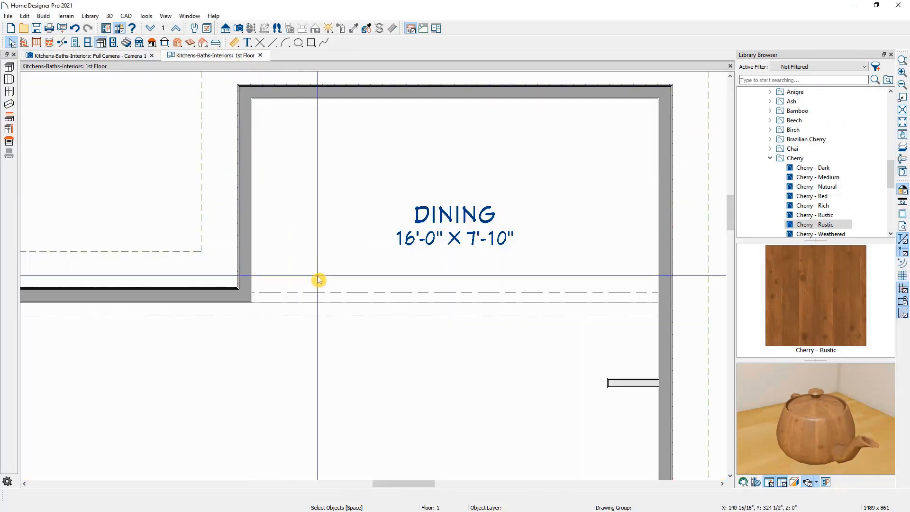
left_click(331, 320)
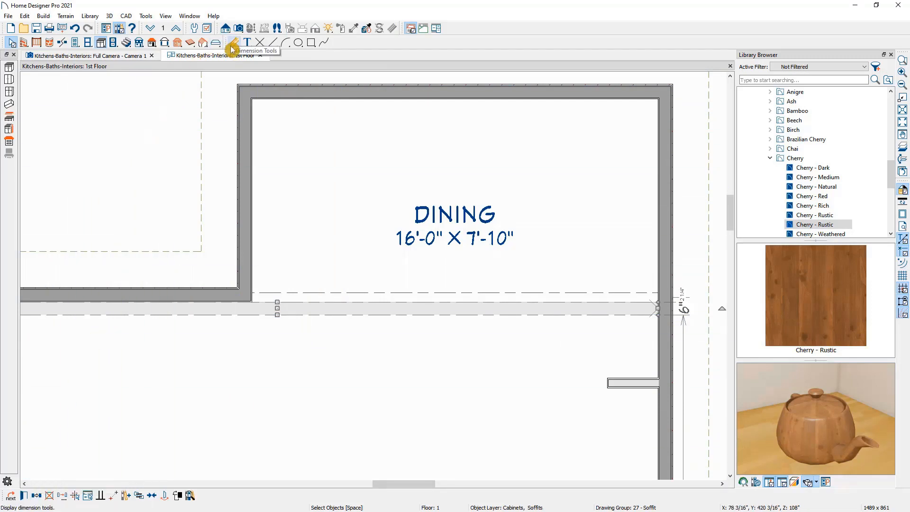
scroll(306, 251, "down", 4)
middle_click_drag(551, 338, 591, 250)
scroll(591, 250, "down", 1)
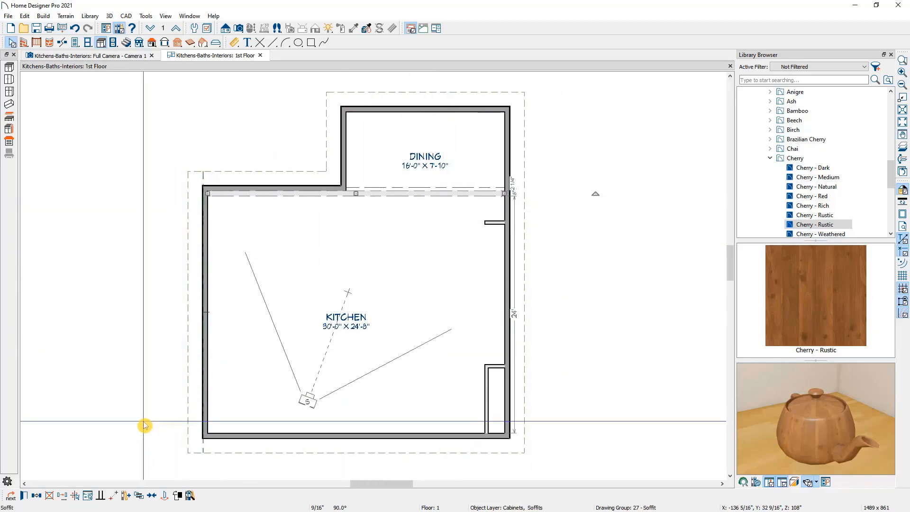
left_click(60, 497)
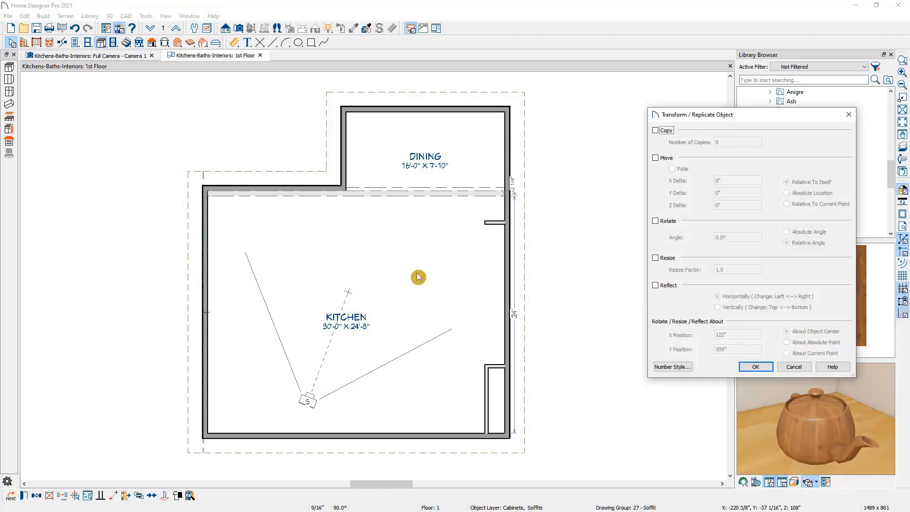
left_click(665, 132)
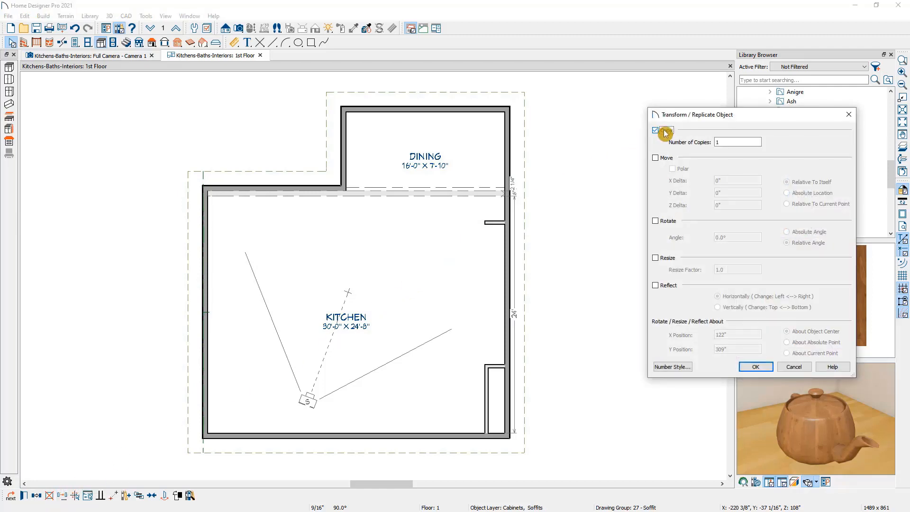
left_click(667, 159)
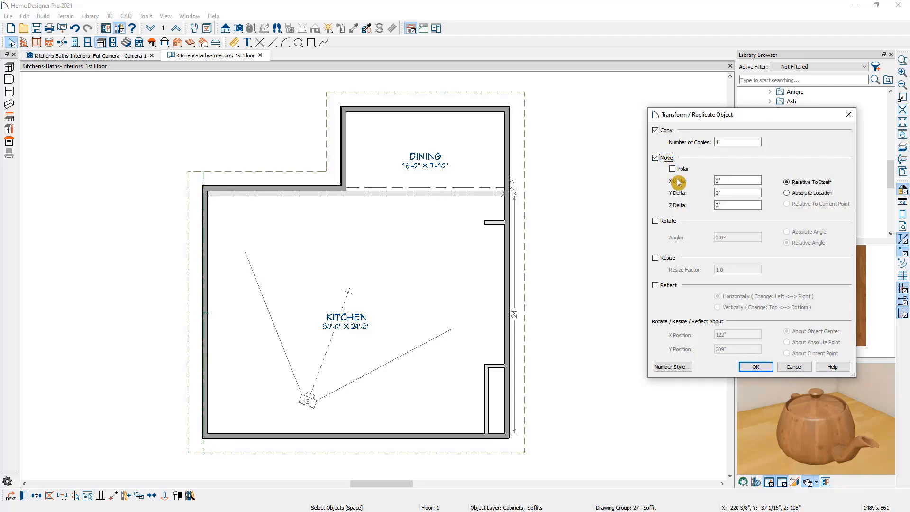
double_click(717, 142)
type("3")
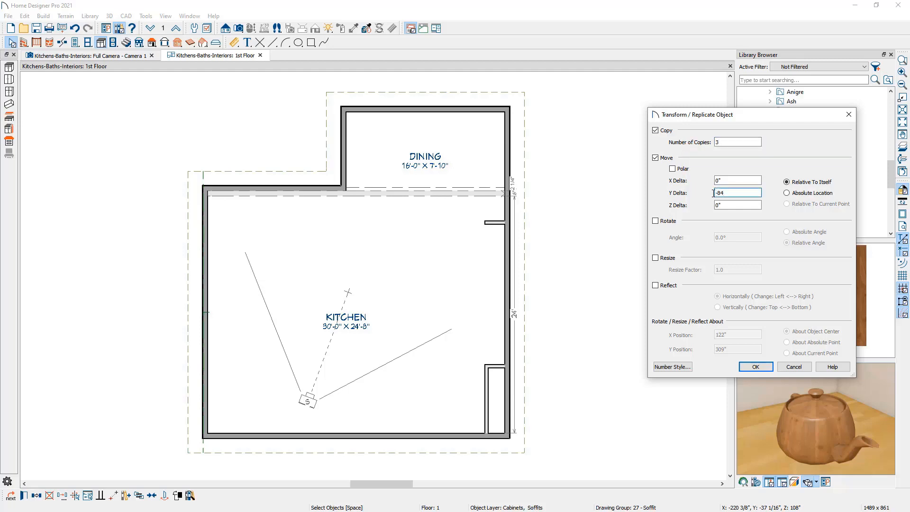
left_click(714, 192)
type("-84")
key("Tab")
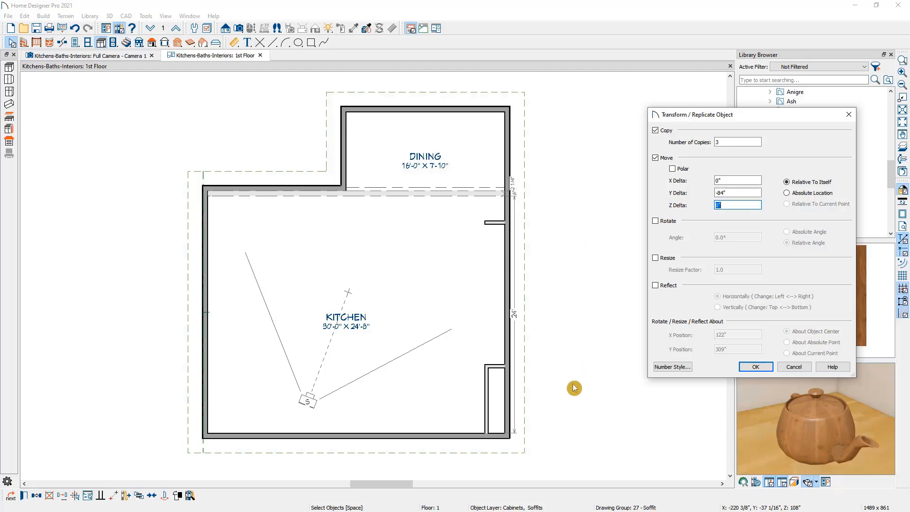
left_click(757, 370)
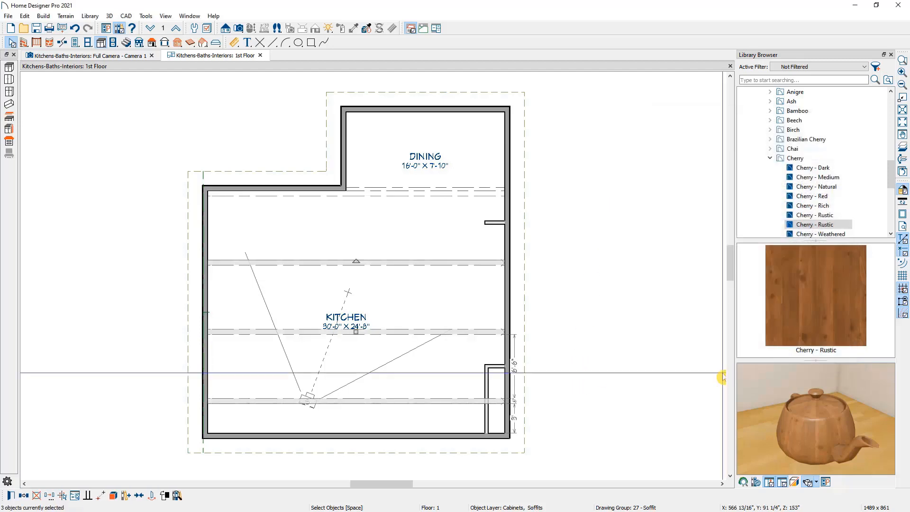
Examine the replicated beams in the floor plan and camera view, and compare them with the reference photo
scroll(507, 403, "up", 2)
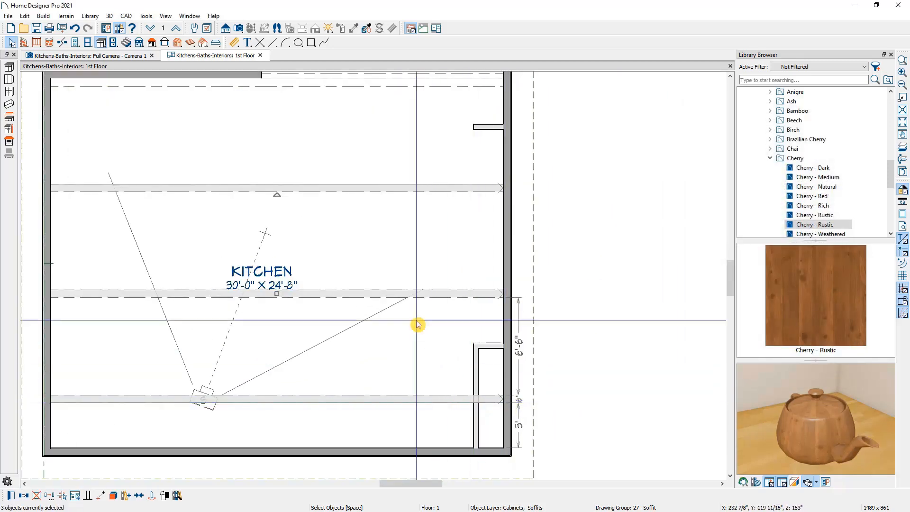
left_click(133, 56)
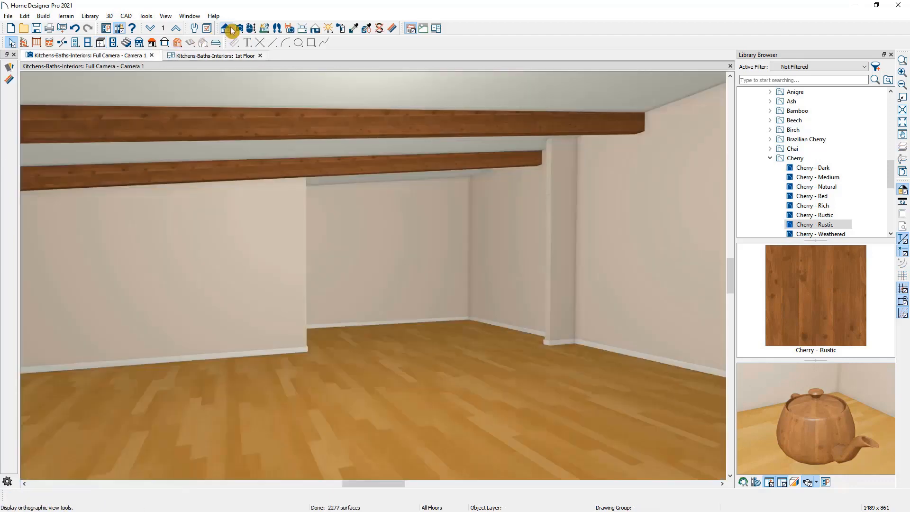
left_click(252, 29)
left_click_drag(277, 186, 363, 202)
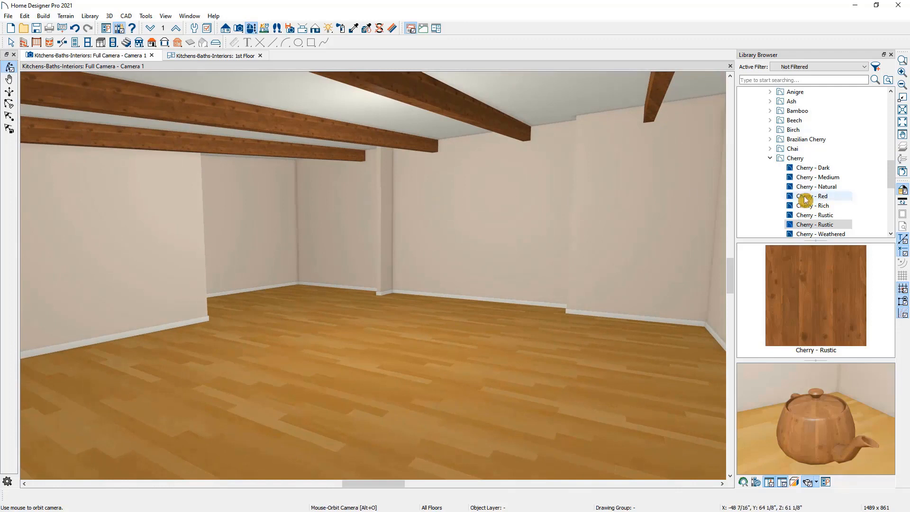
left_click_drag(909, 105, 490, 104)
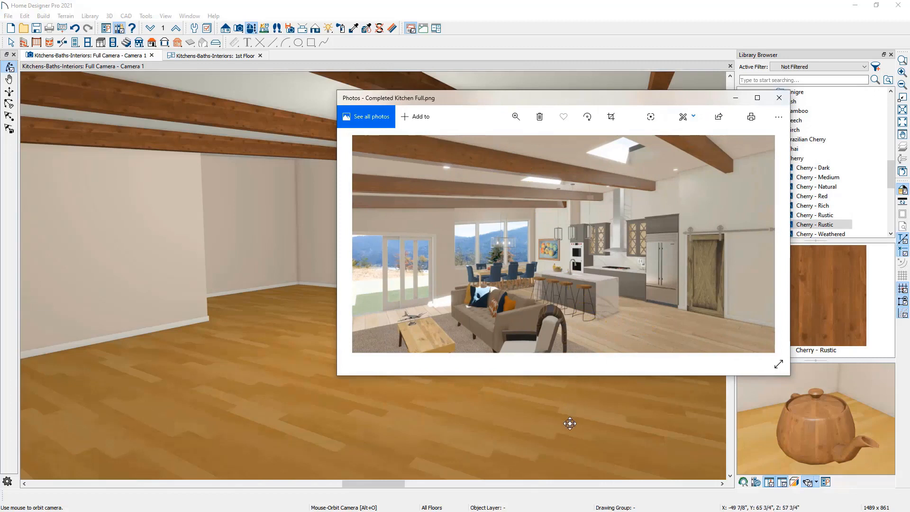
left_click_drag(654, 100, 909, 95)
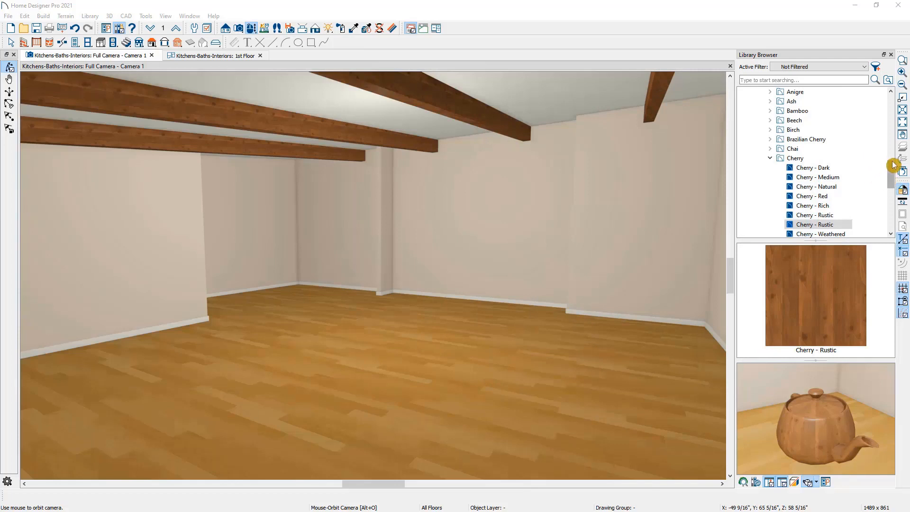
Show the Casual collection of Carlisle Wide Plank Floors from the Manufacturer Catalogs in the library
left_click_drag(891, 169, 886, 204)
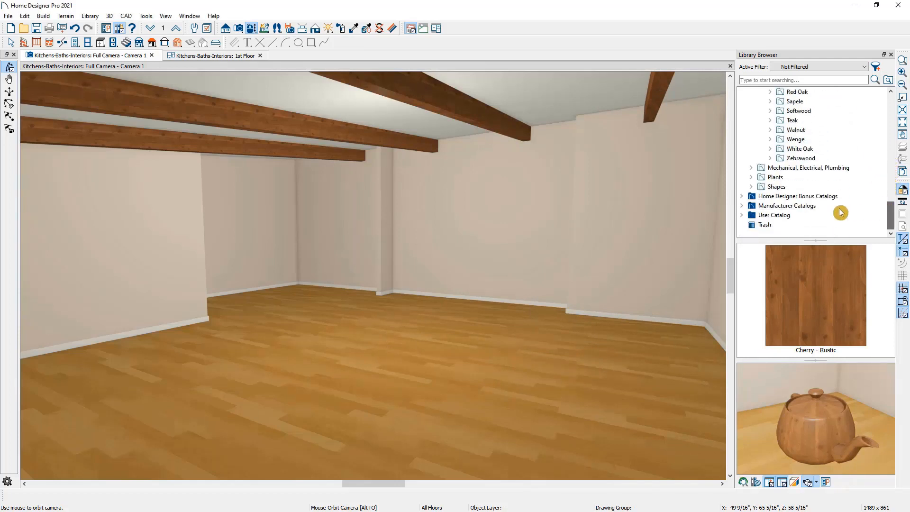
left_click(742, 214)
scroll(745, 211, "down", 5)
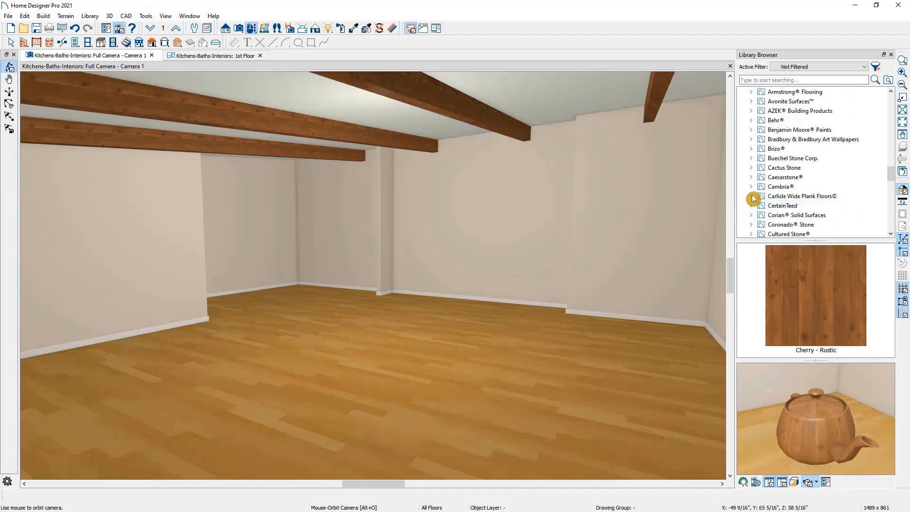
left_click(754, 196)
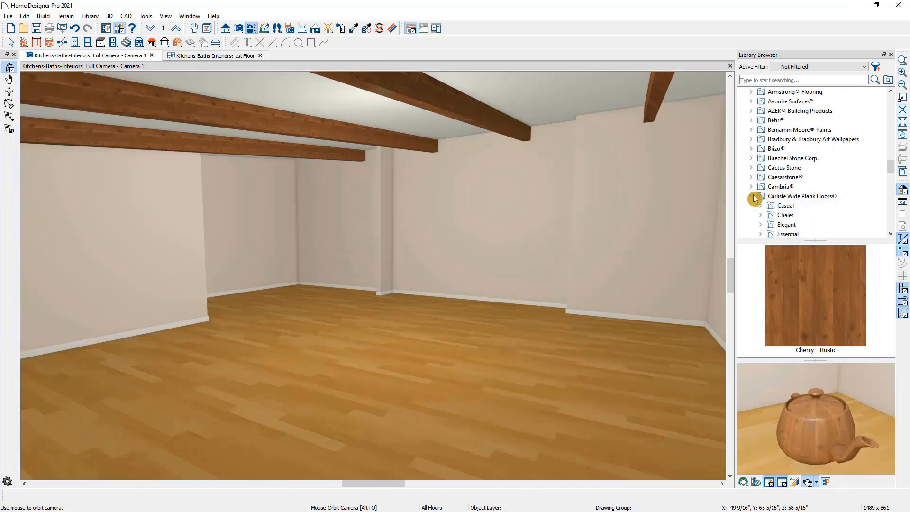
scroll(754, 198, "down", 1)
left_click(768, 178)
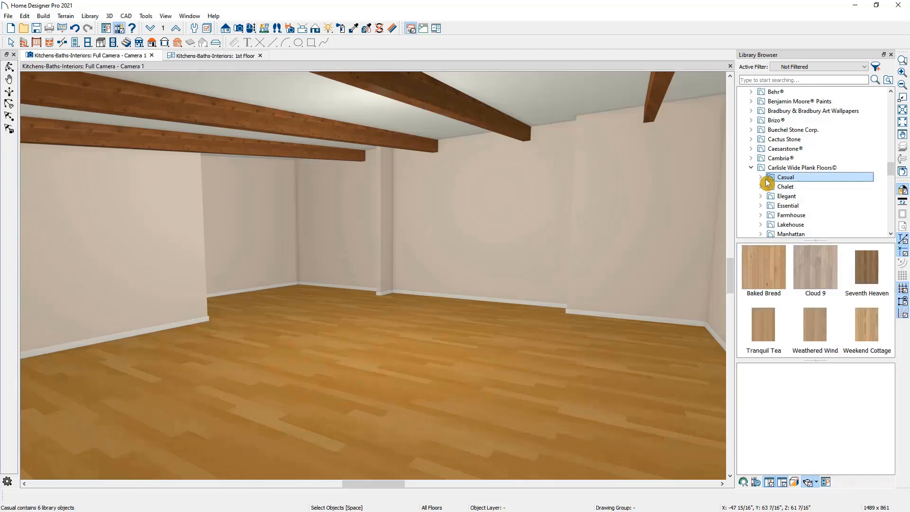
Paint the kitchen floor with the Baked Bread material, using the Material Painter's floor-wide mode
left_click(758, 260)
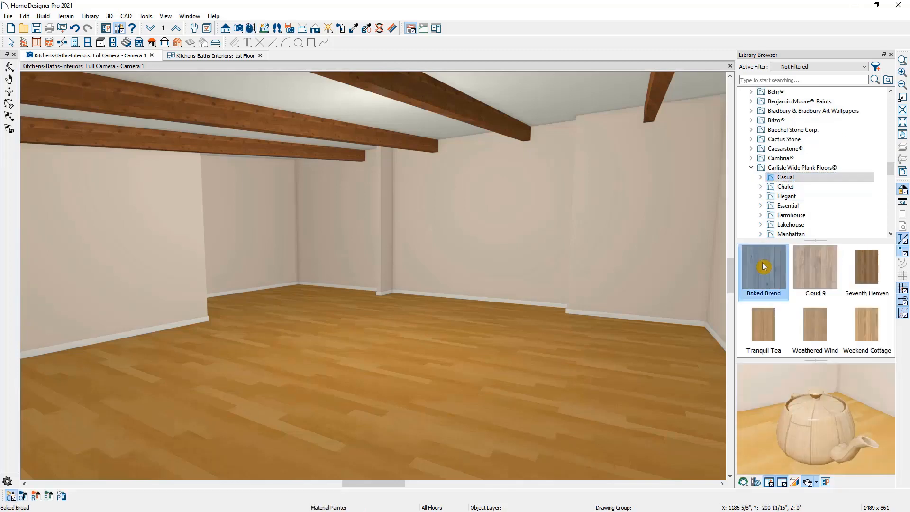
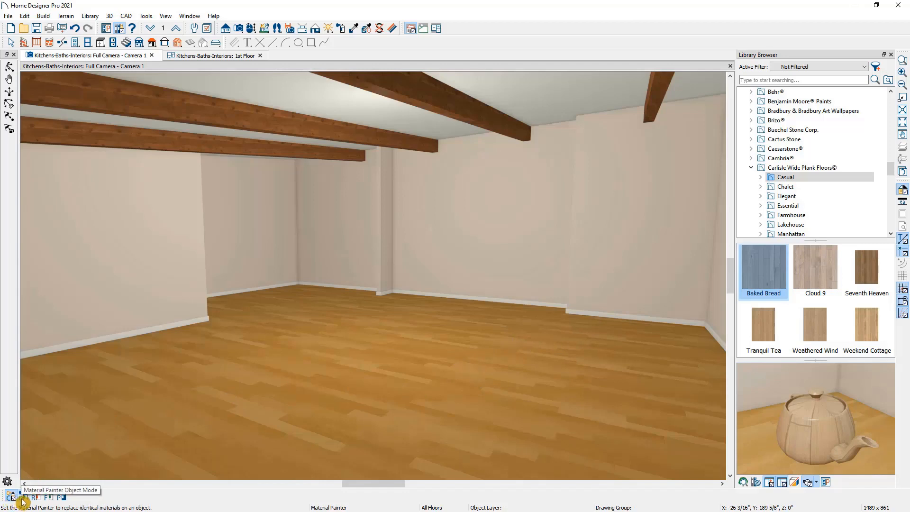
left_click(49, 498)
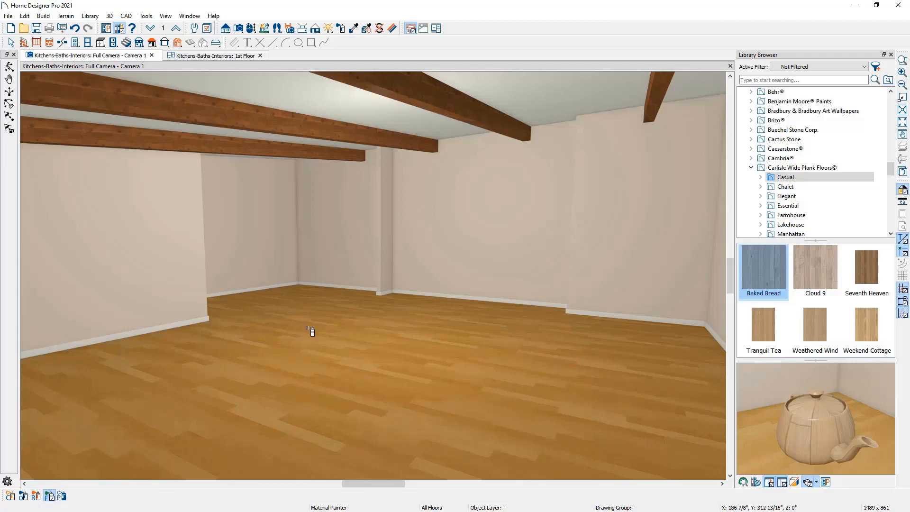
left_click(329, 368)
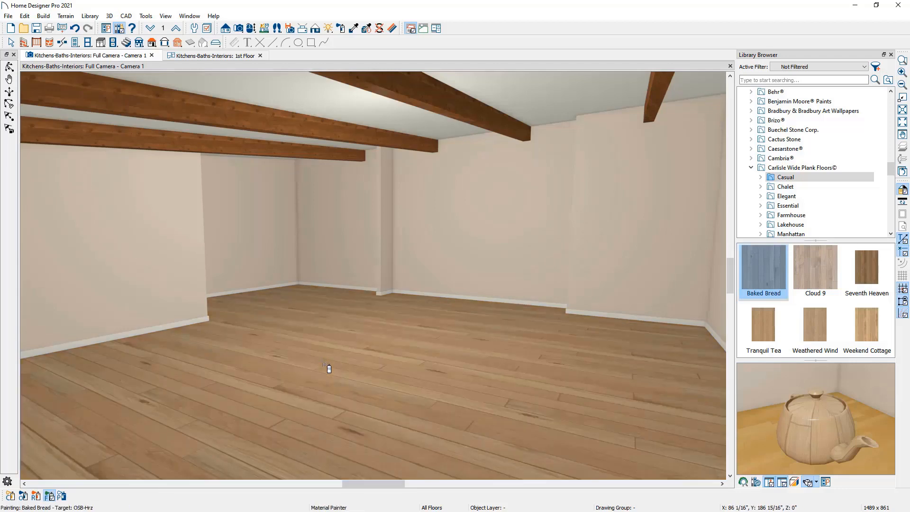
Compare the floor with the completed kitchen photo, and turn the camera to face the stepped end wall with the Library Browser closed
left_click_drag(909, 62, 435, 4)
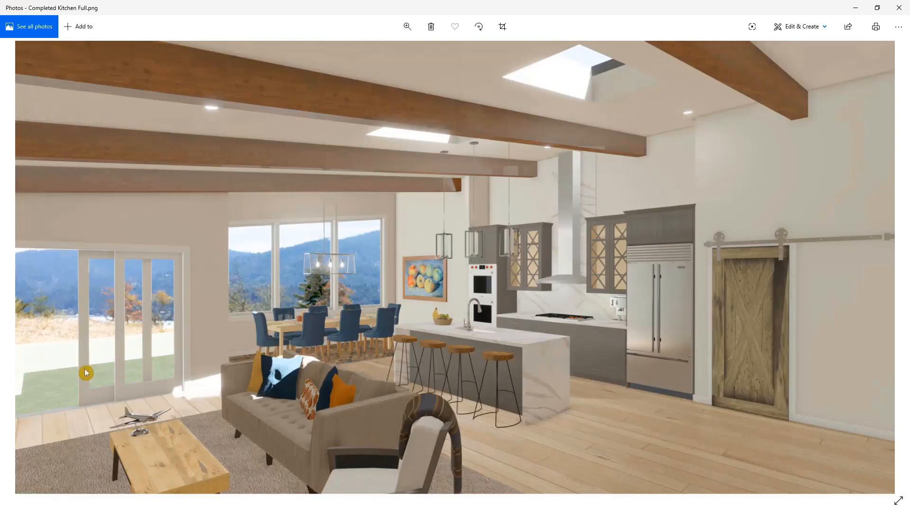
double_click(248, 4)
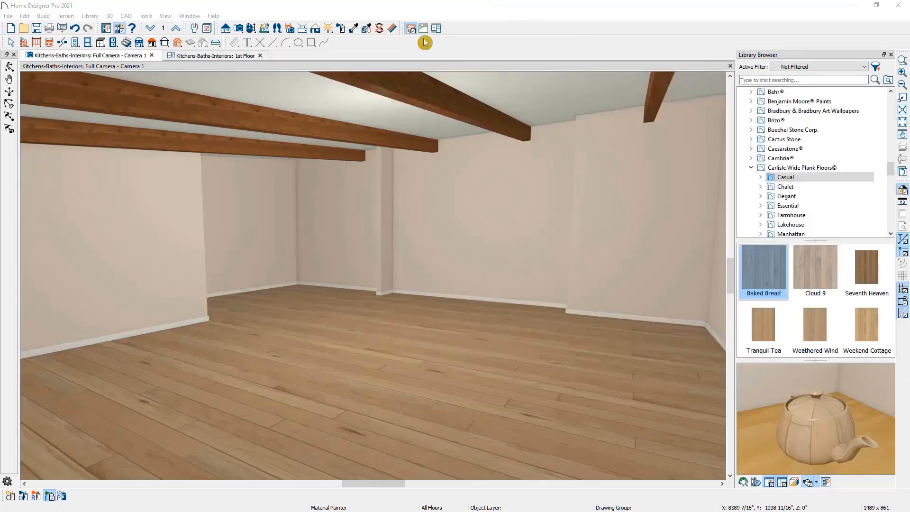
left_click(250, 29)
left_click_drag(270, 152, 234, 251)
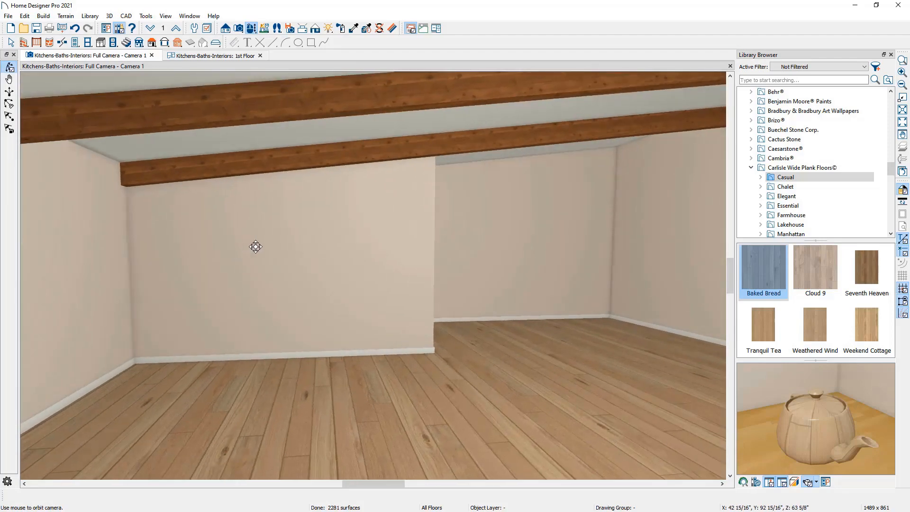
left_click(891, 54)
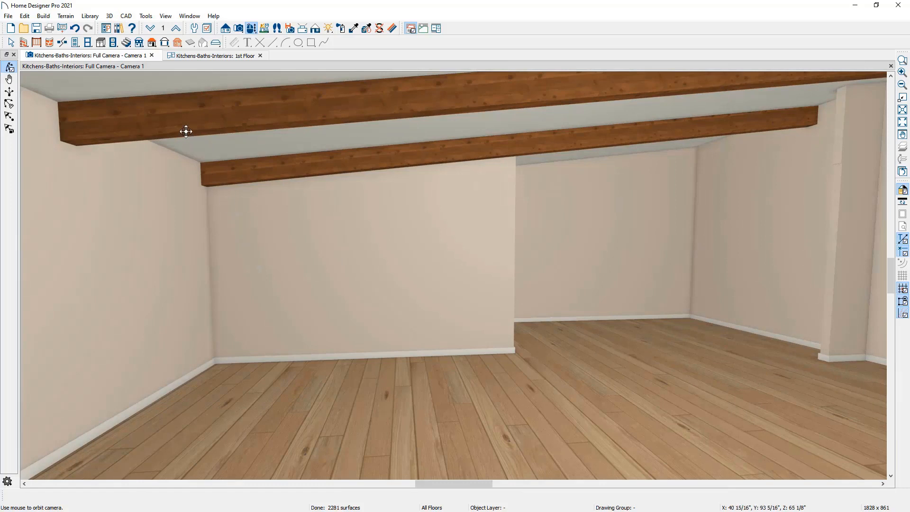
Place a hinged exterior door in the kitchen end wall beneath the last beam, beside the corner
left_click(74, 42)
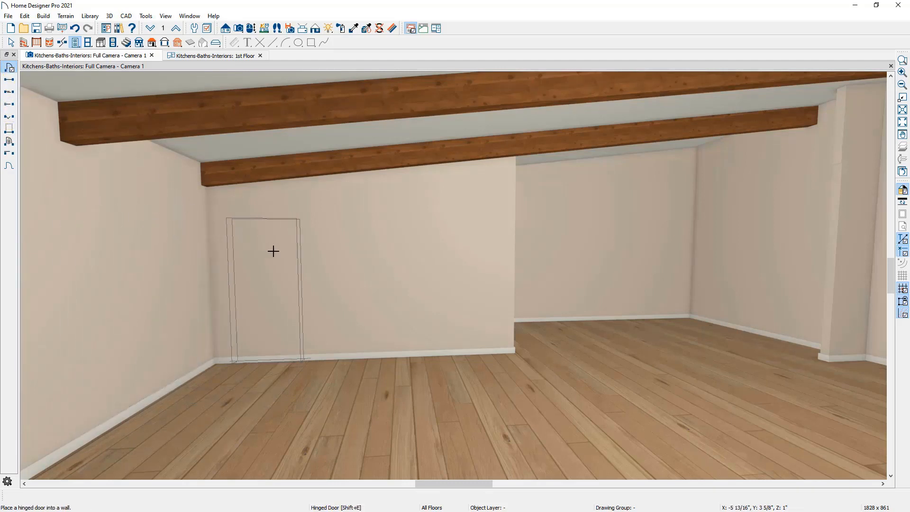
left_click(304, 268)
scroll(315, 270, "up", 3)
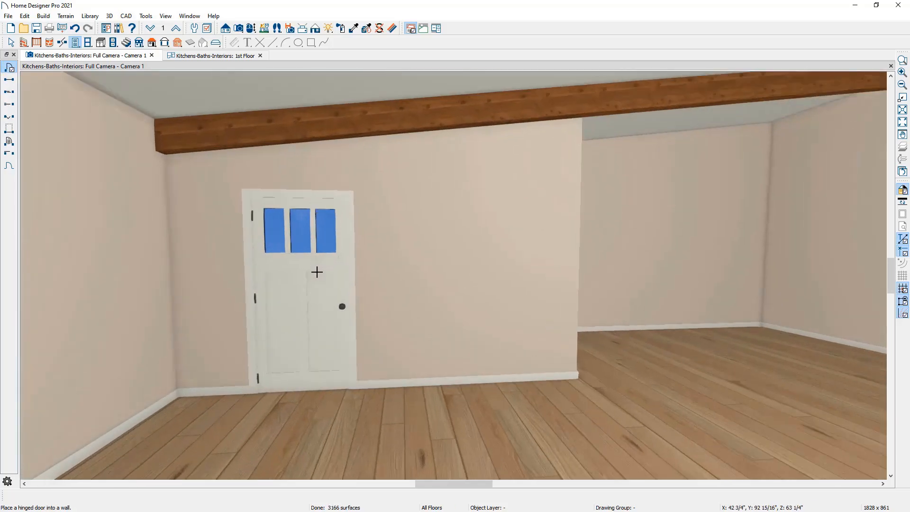
scroll(318, 273, "up", 1)
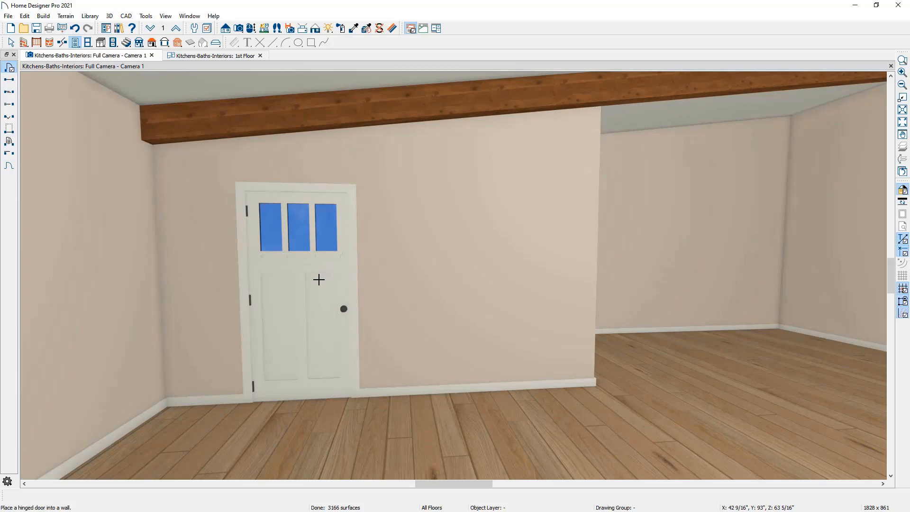
Set the new exterior door's style to Glass Panel, keeping its type as Hinged
key("space")
double_click(319, 279)
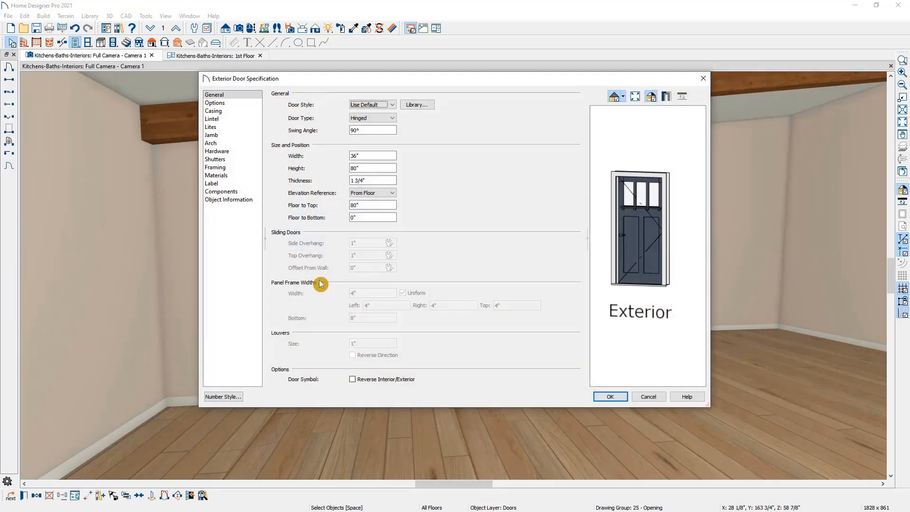
left_click(371, 105)
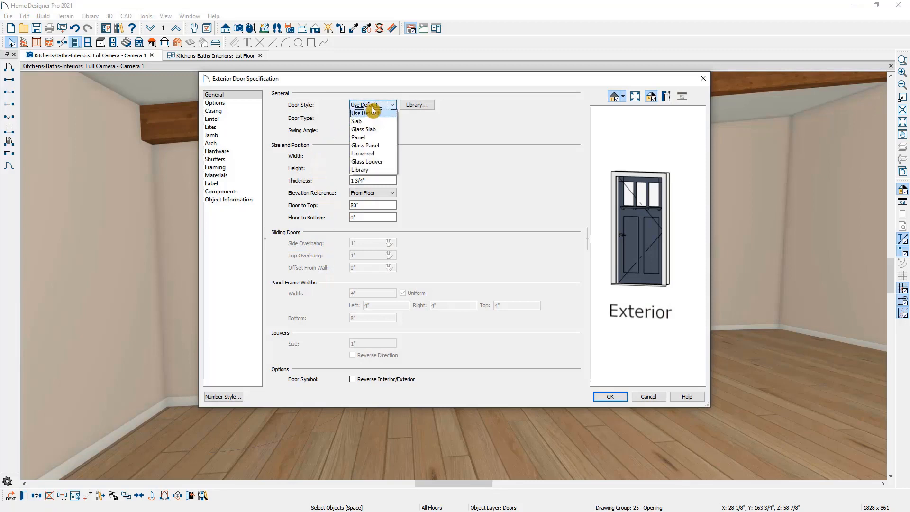
left_click(383, 146)
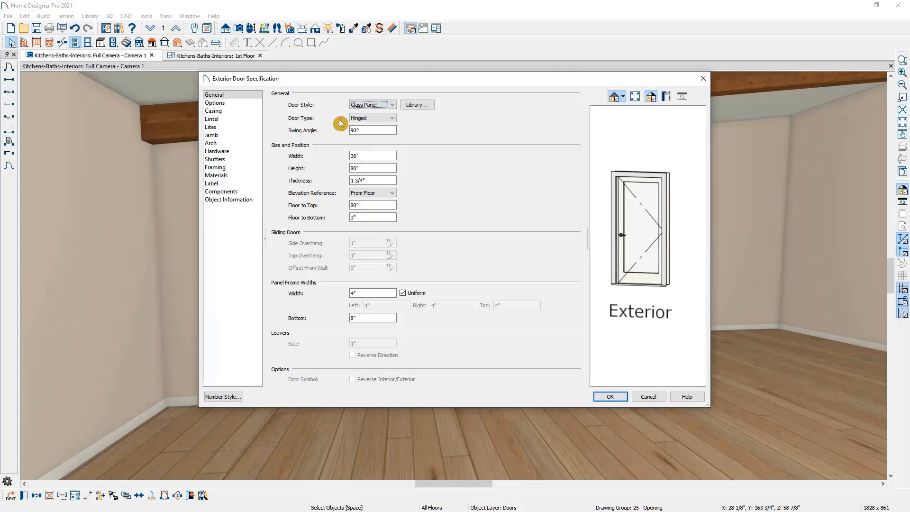
left_click(370, 119)
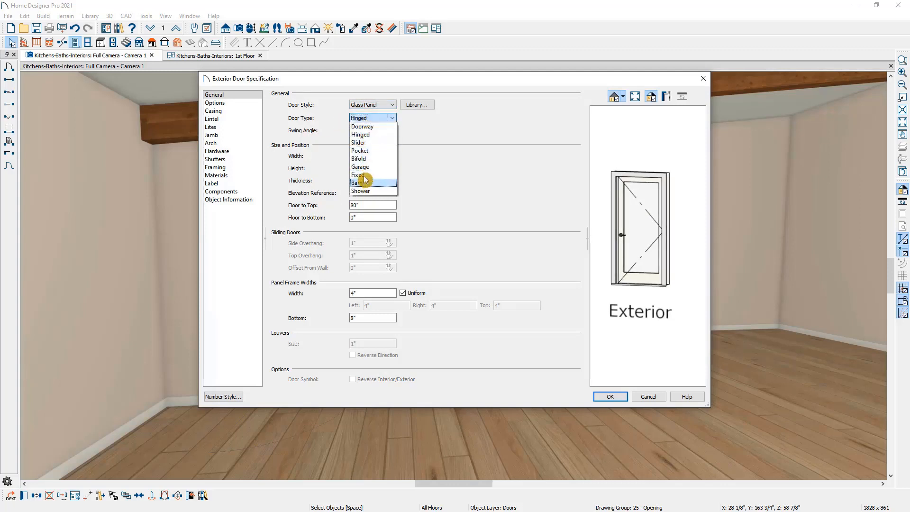
left_click(456, 142)
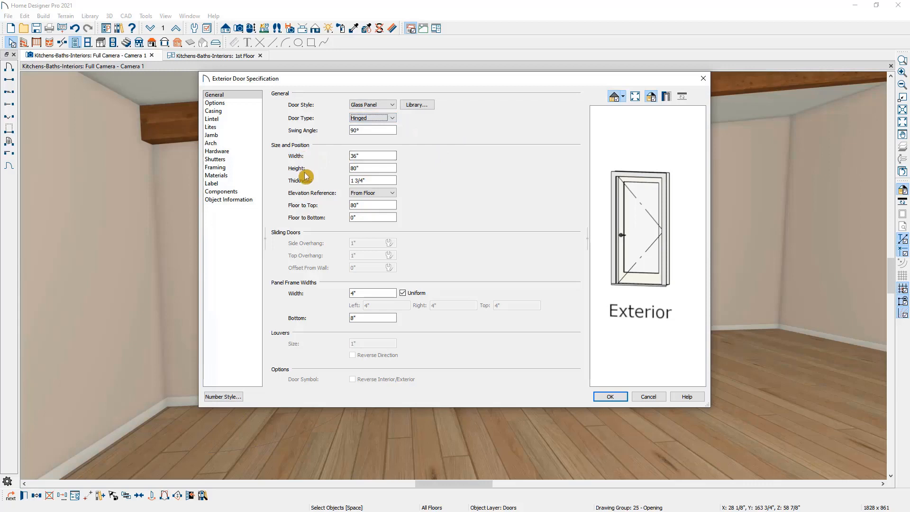
Review the door's options, casing, lintel, jamb and arch settings, and apply the door specification
left_click(242, 104)
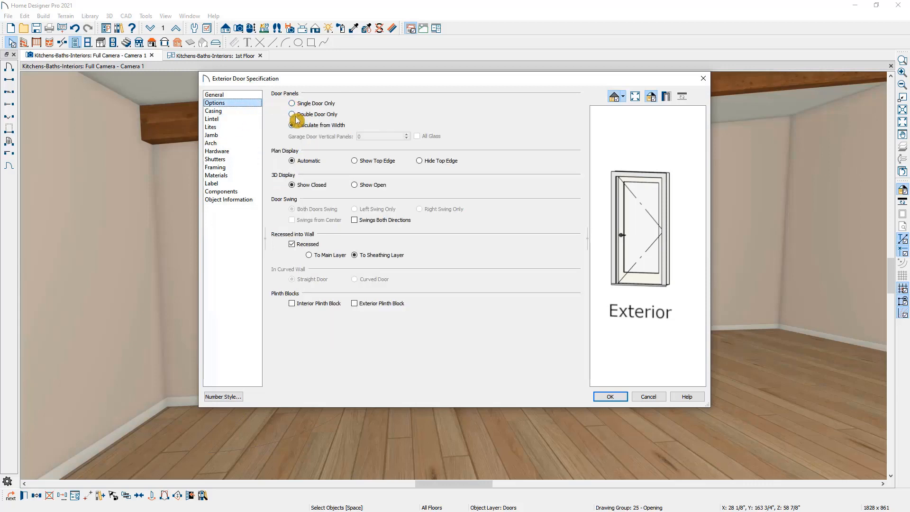
left_click(254, 112)
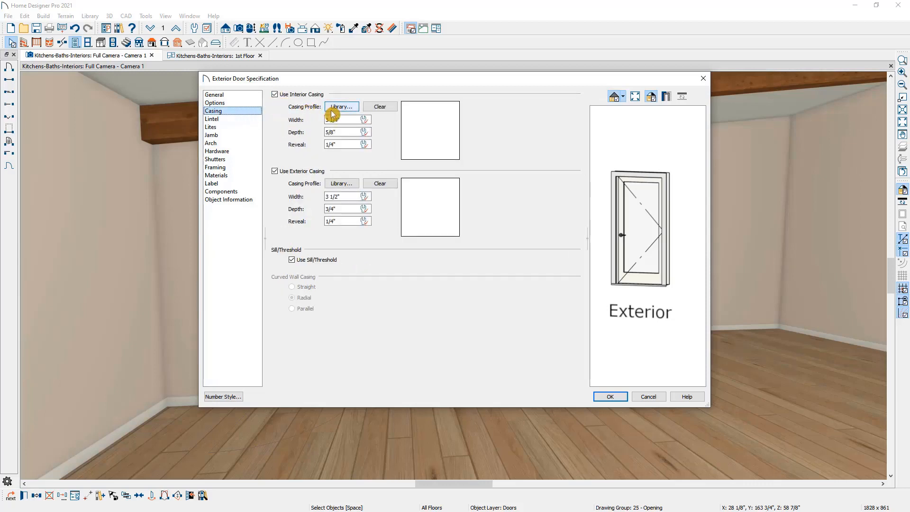
left_click(255, 122)
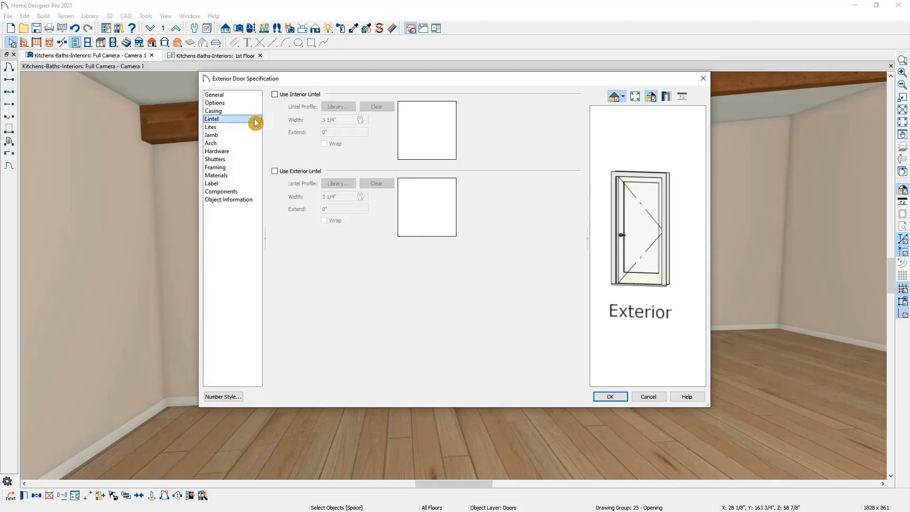
left_click(253, 130)
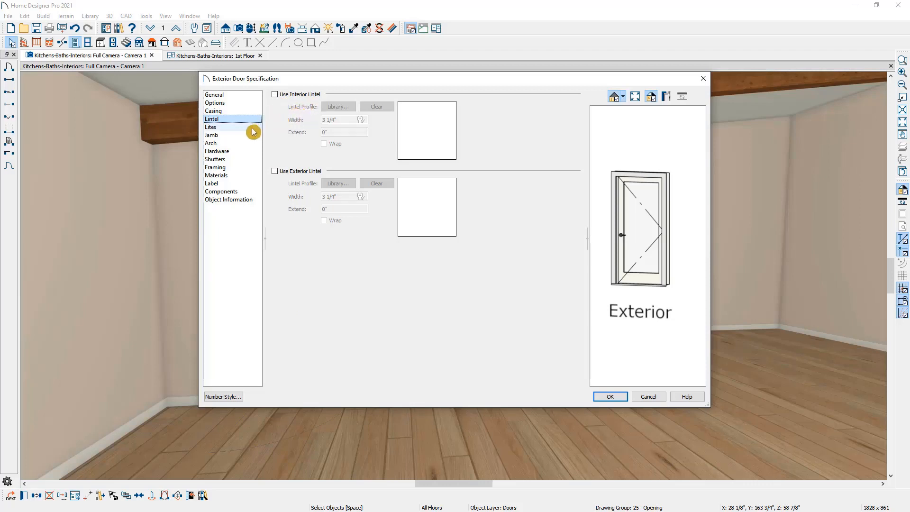
left_click(248, 136)
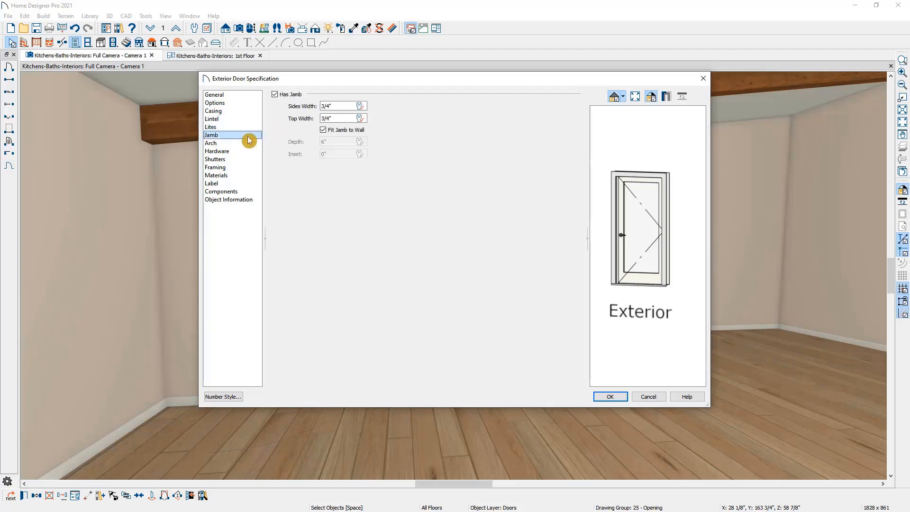
left_click(250, 144)
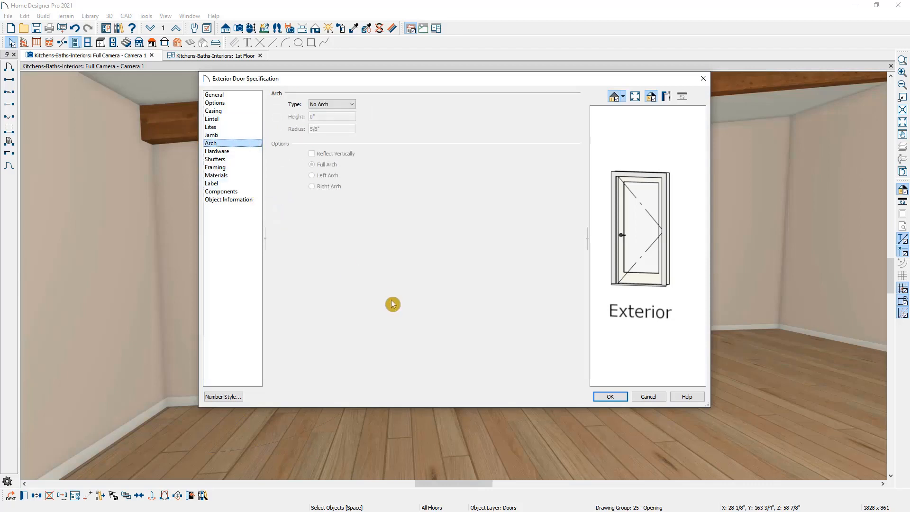
left_click(600, 397)
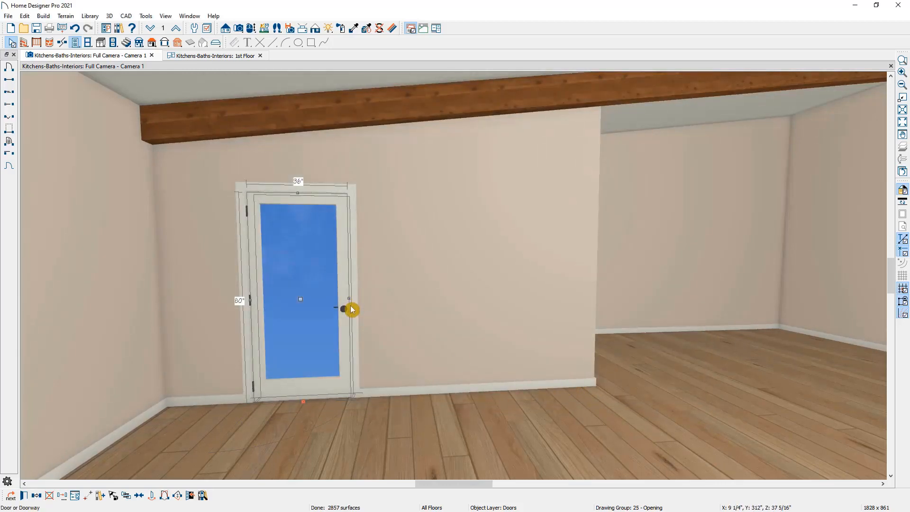
Stretch the glass door to 60" wide, and convert it to a Slider with a width of 120"
left_click_drag(350, 300, 411, 294)
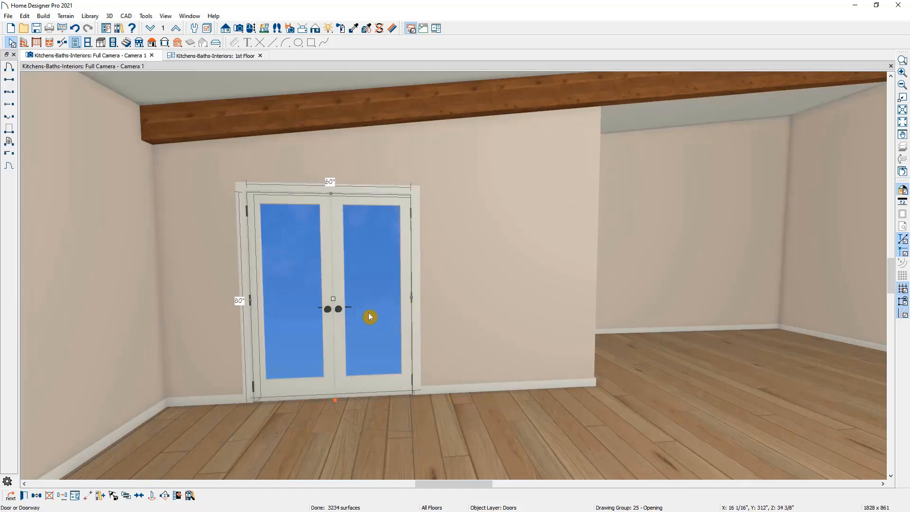
double_click(370, 317)
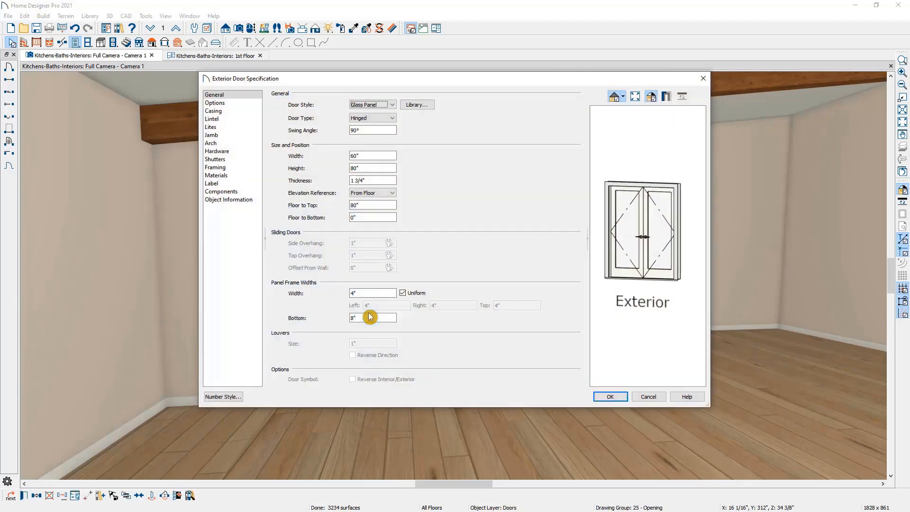
left_click(370, 118)
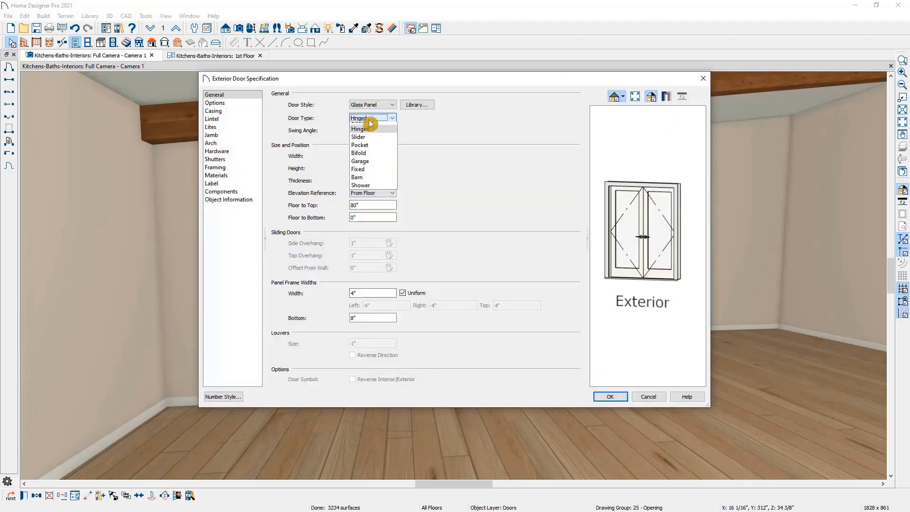
left_click(370, 147)
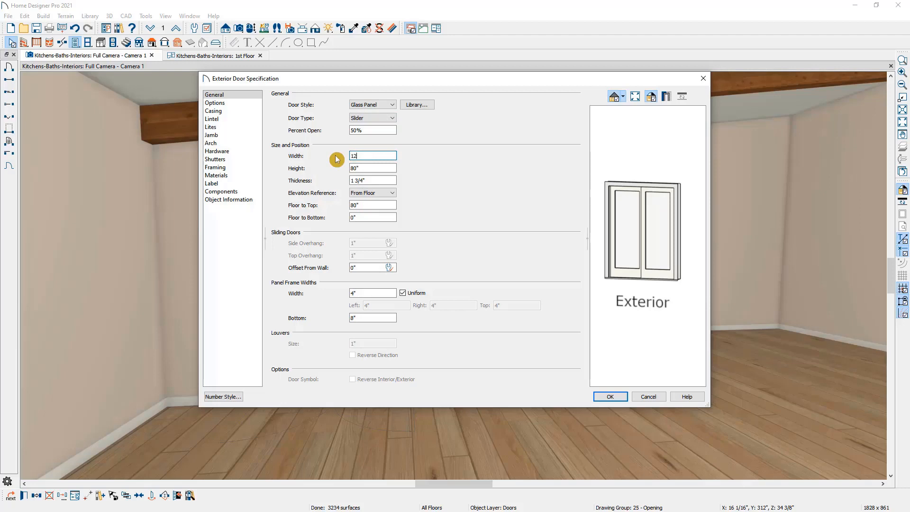
key("Tab")
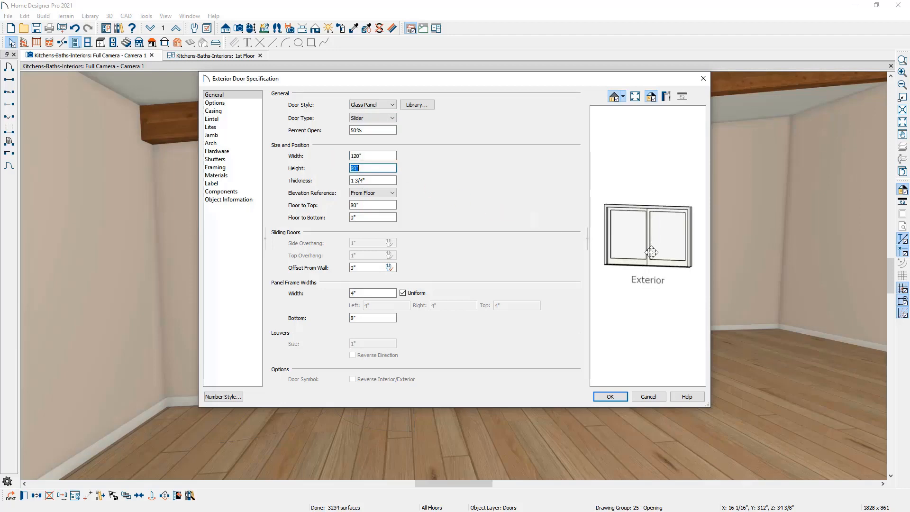
Set the sliding door's panels to Quad and apply the specification
left_click(242, 102)
left_click(292, 125)
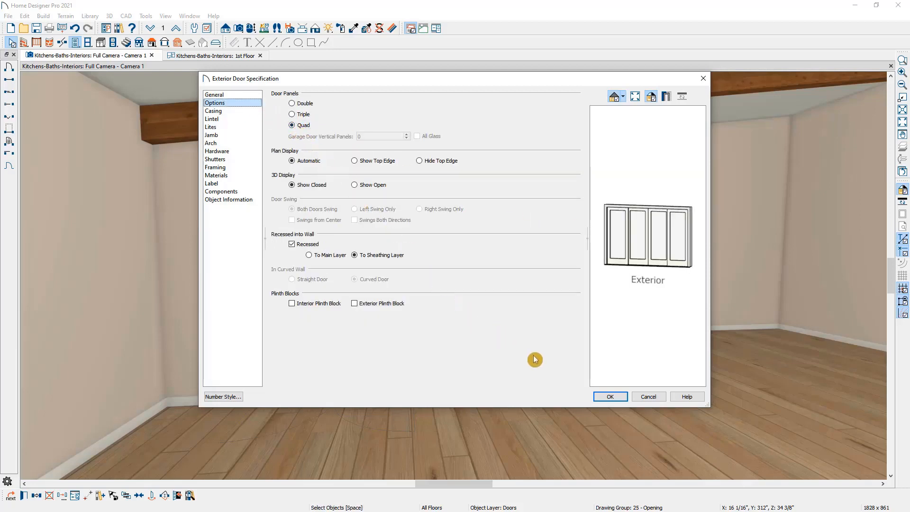
left_click(612, 399)
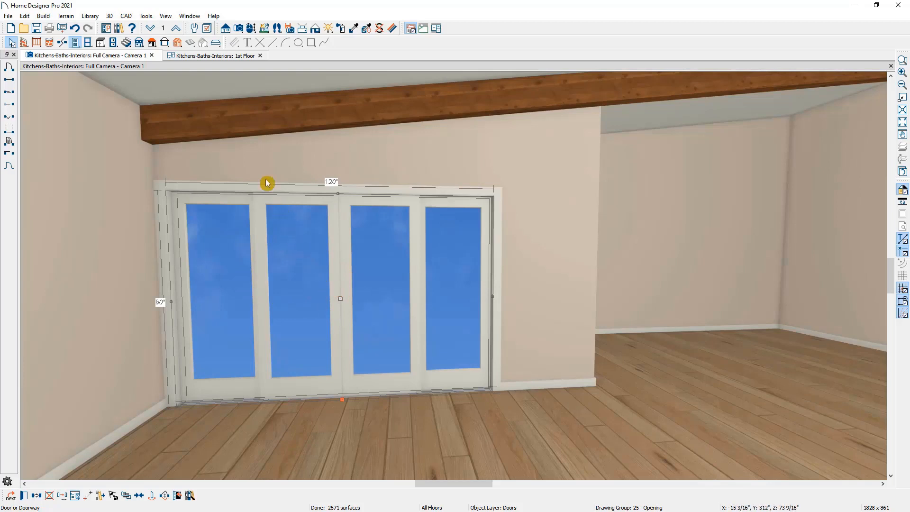
Center the quad sliding door within the kitchen's exterior wall section in the 1st Floor plan
left_click(227, 56)
scroll(239, 218, "down", 2)
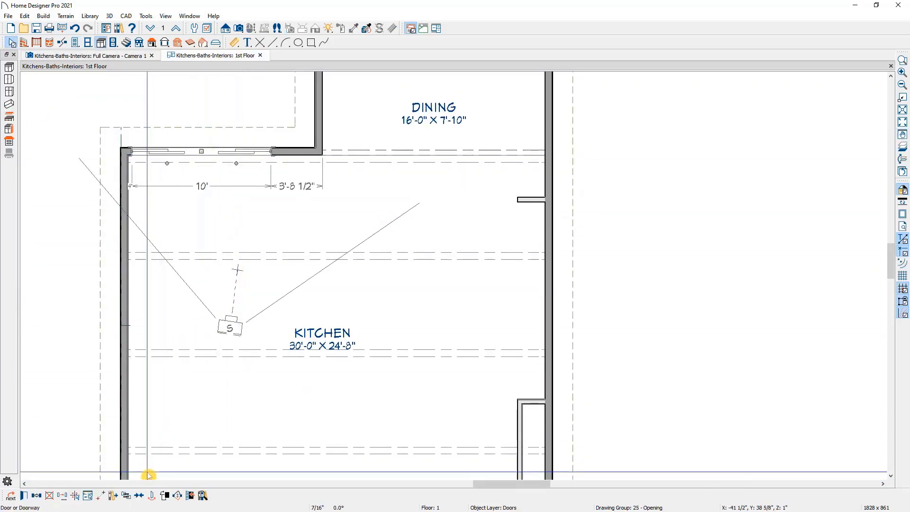
left_click(144, 496)
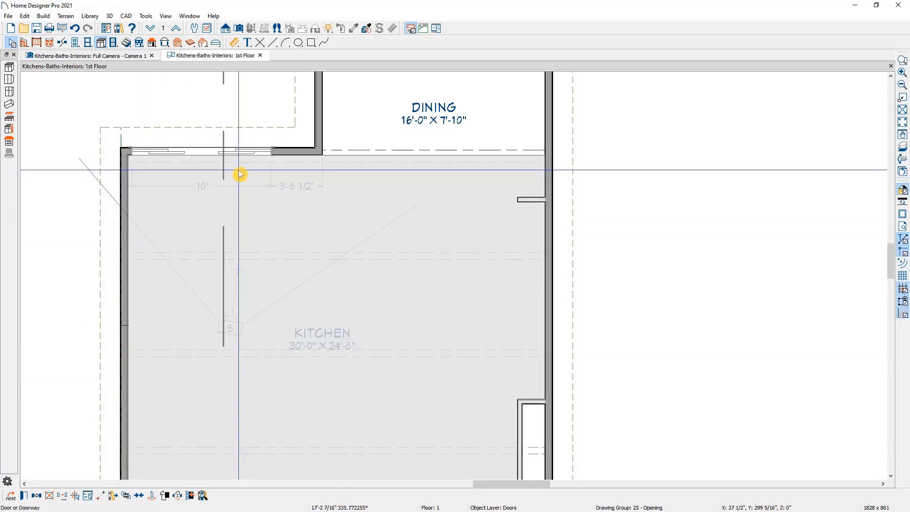
left_click(218, 182)
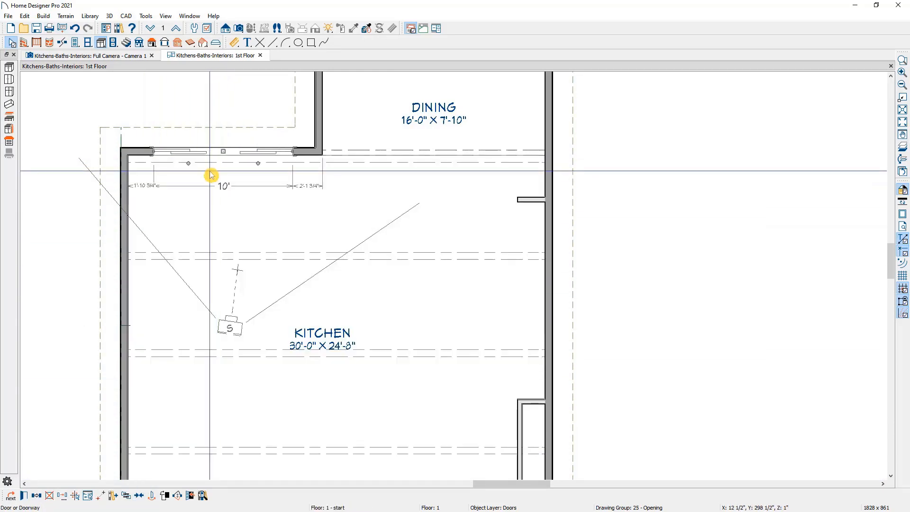
Return to the Camera 1 view and show the quad sliding door open
left_click(116, 57)
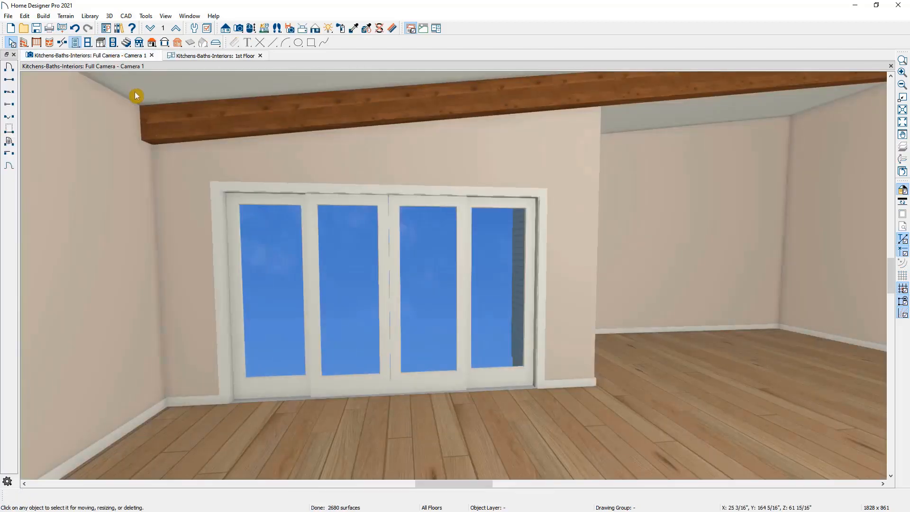
left_click(344, 272)
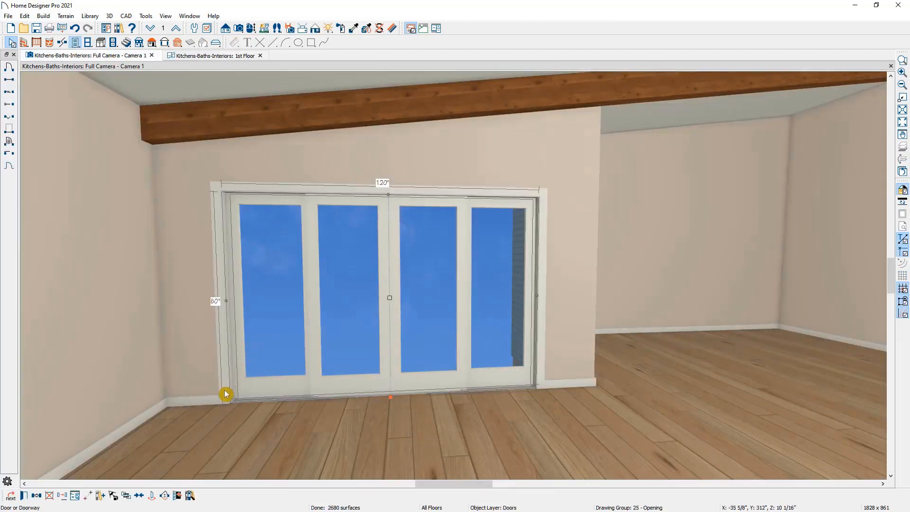
left_click(177, 496)
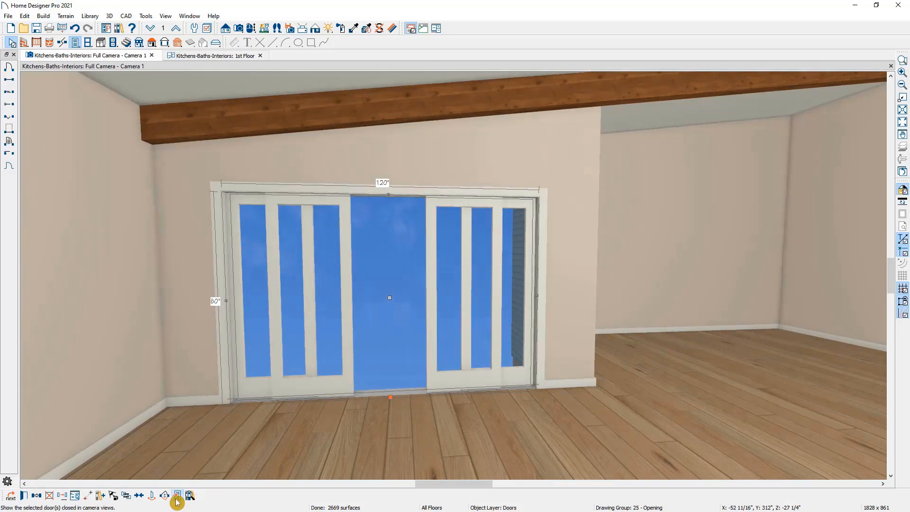
Place a barn door in the short wall section between the projecting wall edge and the room corner
left_click(251, 30)
left_click_drag(636, 273, 705, 255)
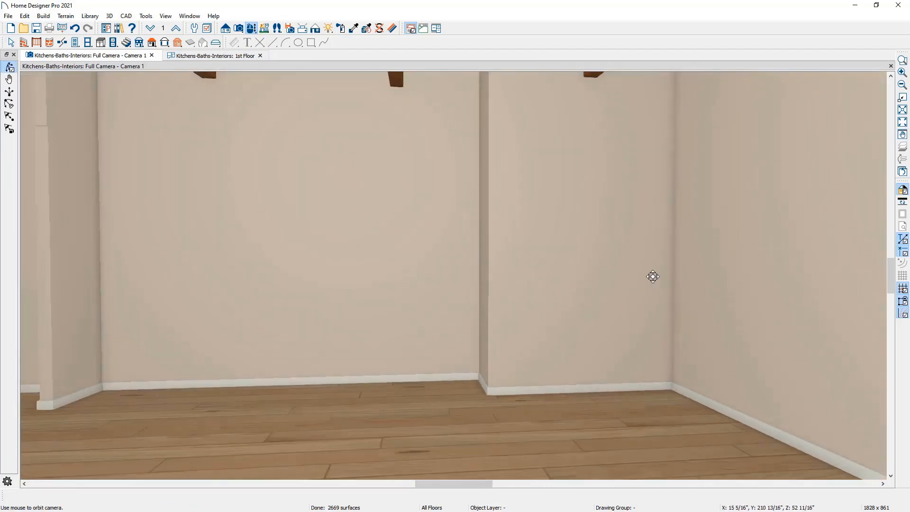
left_click(75, 42)
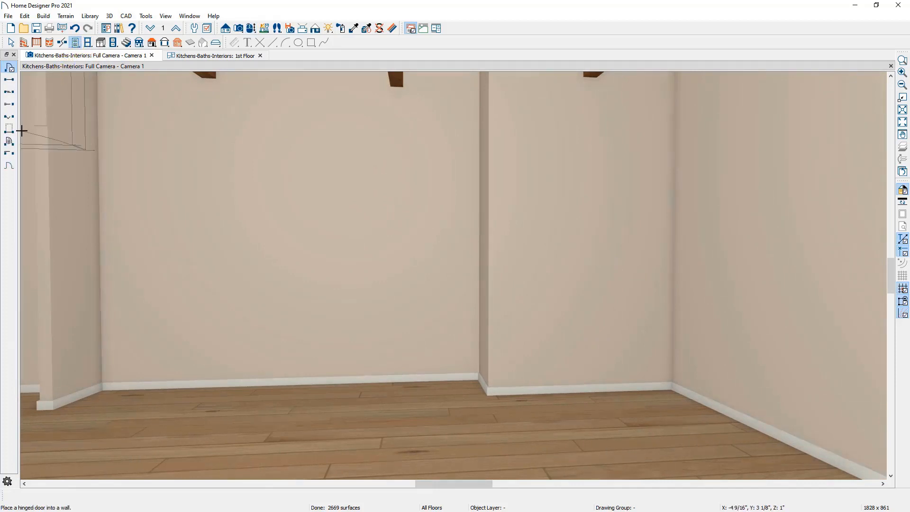
left_click(9, 157)
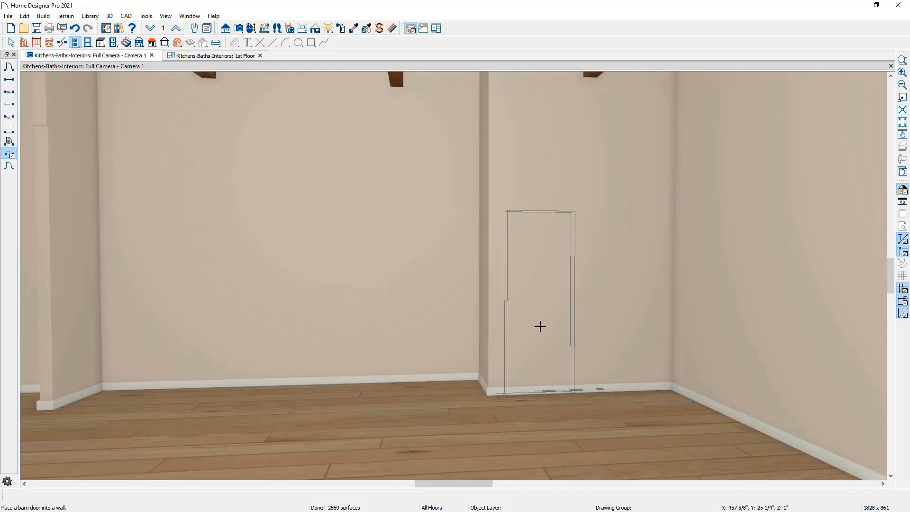
left_click(561, 322)
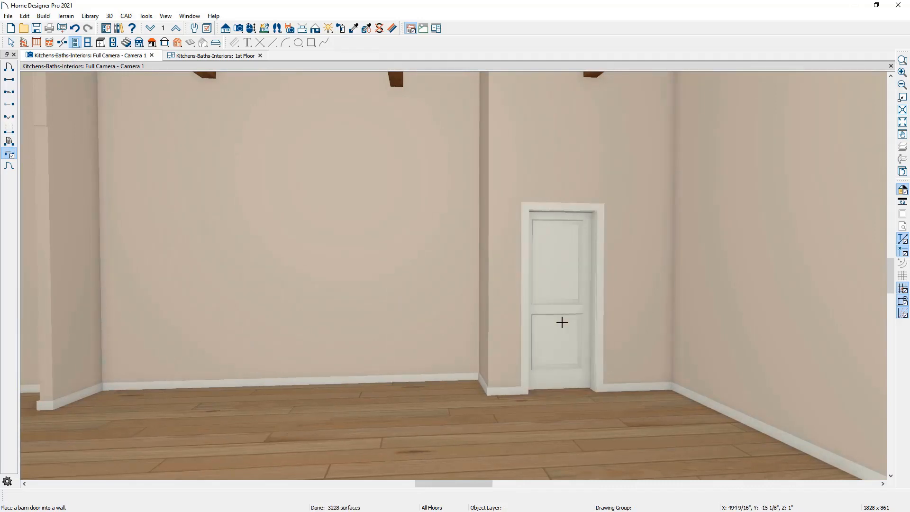
key("Escape")
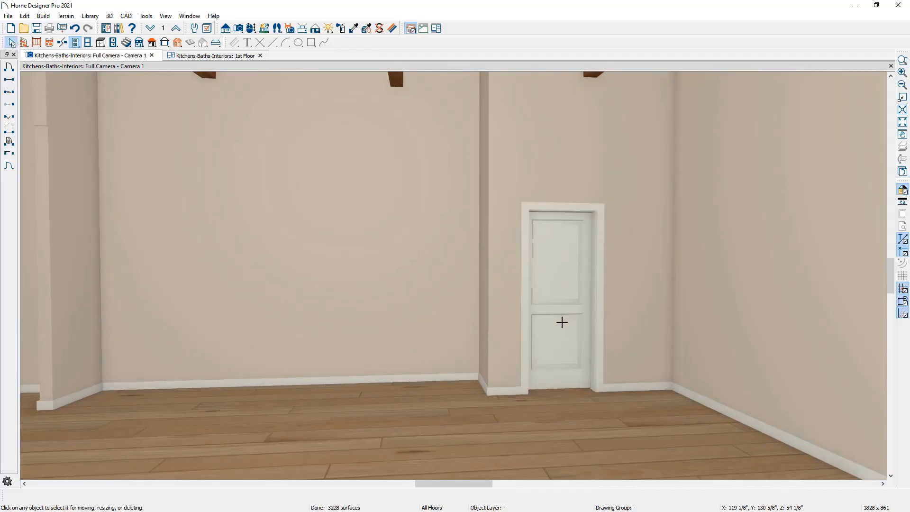
Flip the barn door to the room side of the wall, try its opening direction both ways, and show it open
left_click(564, 327)
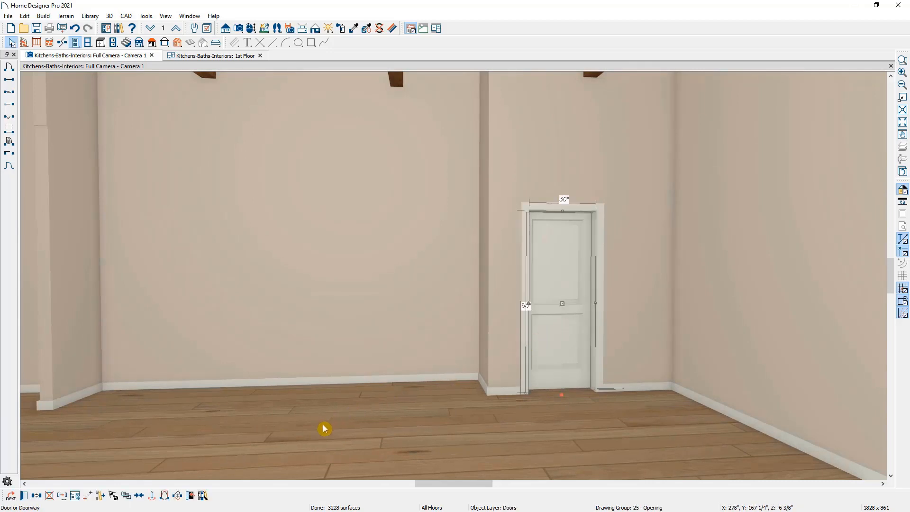
left_click(177, 496)
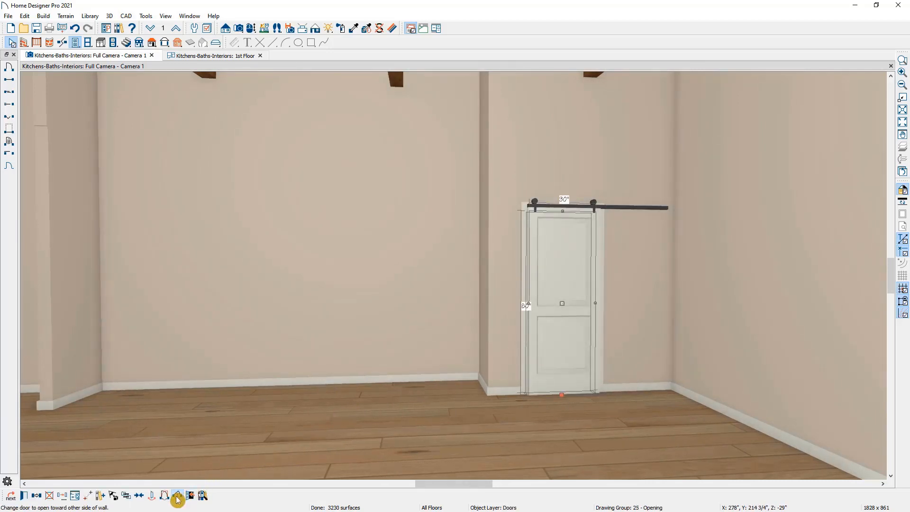
left_click(166, 496)
left_click(168, 497)
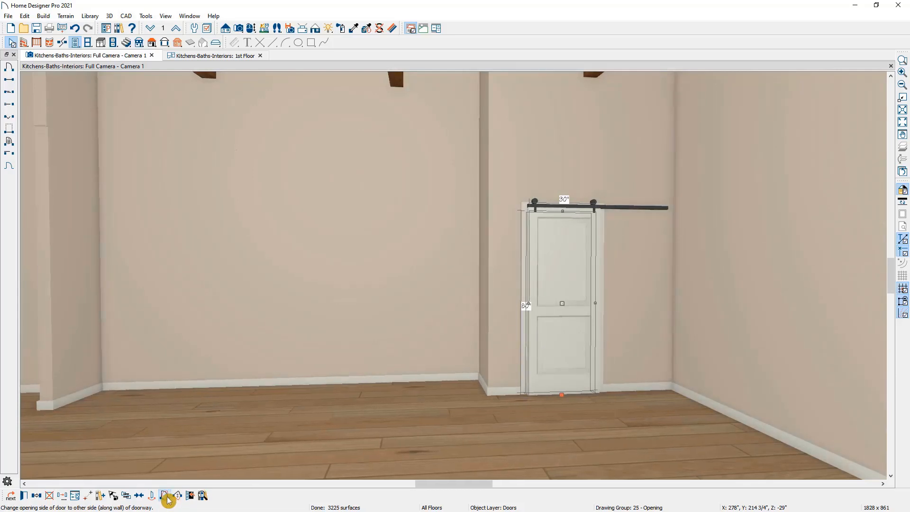
left_click(192, 497)
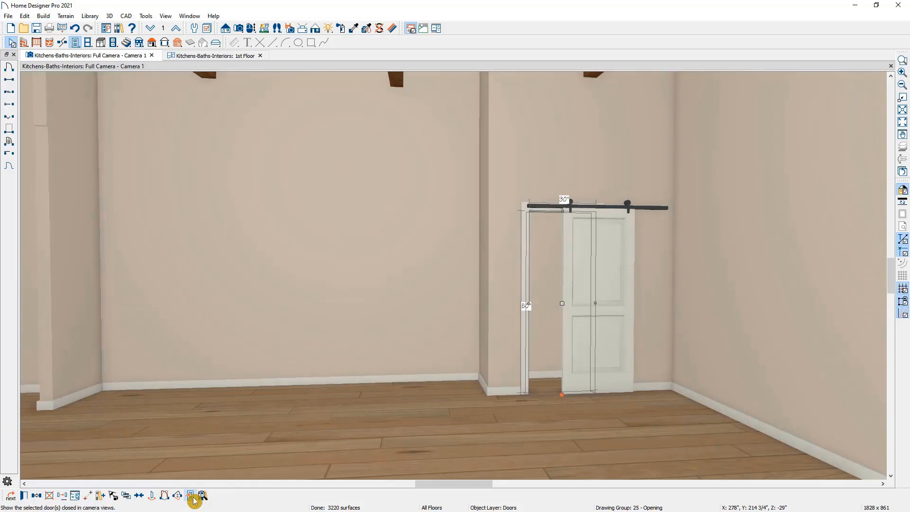
Check the barn door in the reference kitchen photo, and open the Home Designer Bonus Catalogs in the library
left_click_drag(909, 131, 195, 133)
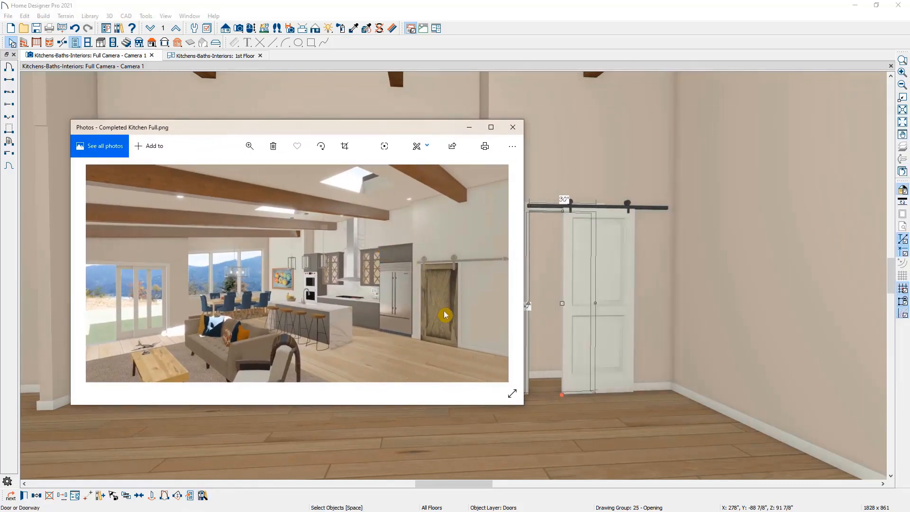
left_click_drag(450, 128, 909, 129)
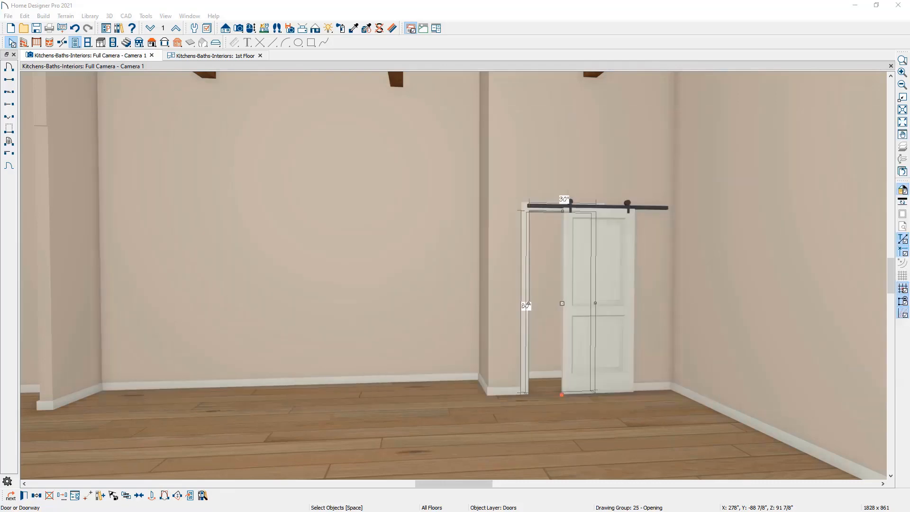
left_click(118, 28)
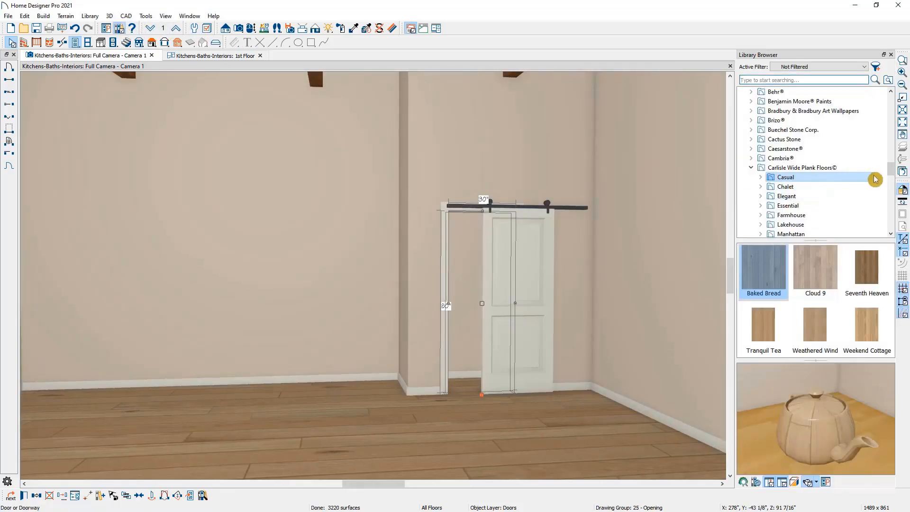
scroll(881, 168, "down", 5)
left_click(742, 178)
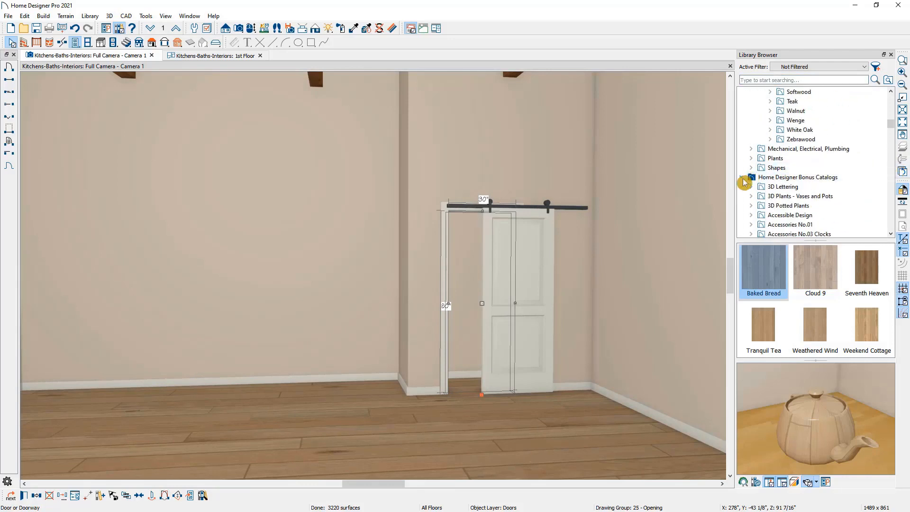
scroll(825, 190, "down", 1)
scroll(824, 191, "down", 12)
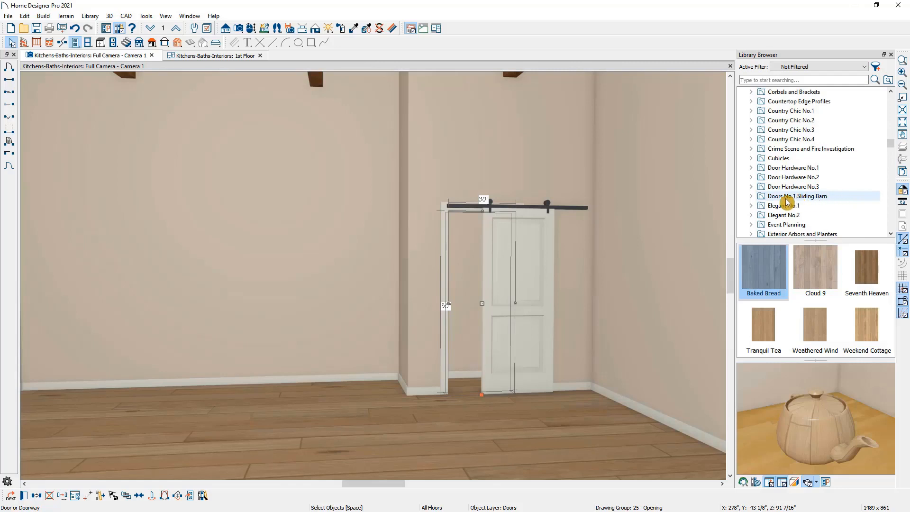
Replace the barn door's rollers with the Big Spoke Wheel Roller from the Doors No.1 Sliding Barn hardware
left_click(753, 197)
scroll(754, 197, "down", 1)
left_click(761, 188)
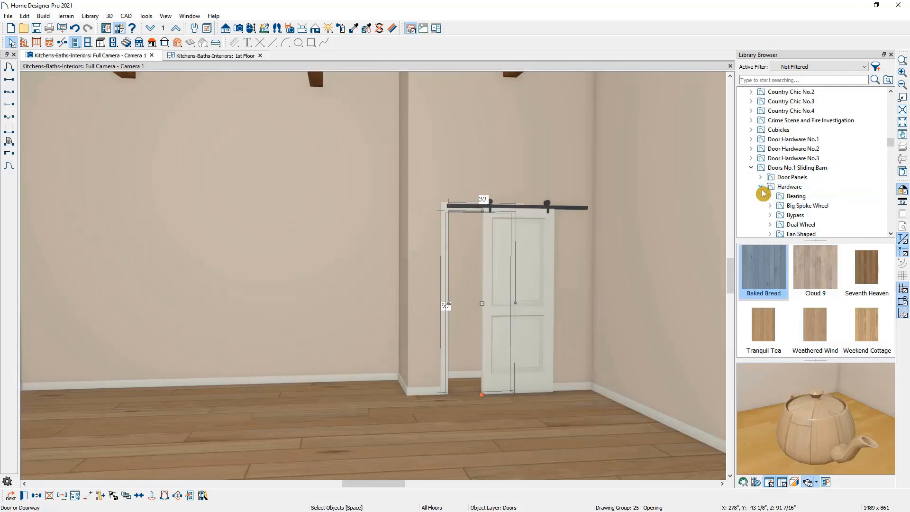
left_click(770, 205)
left_click(788, 206)
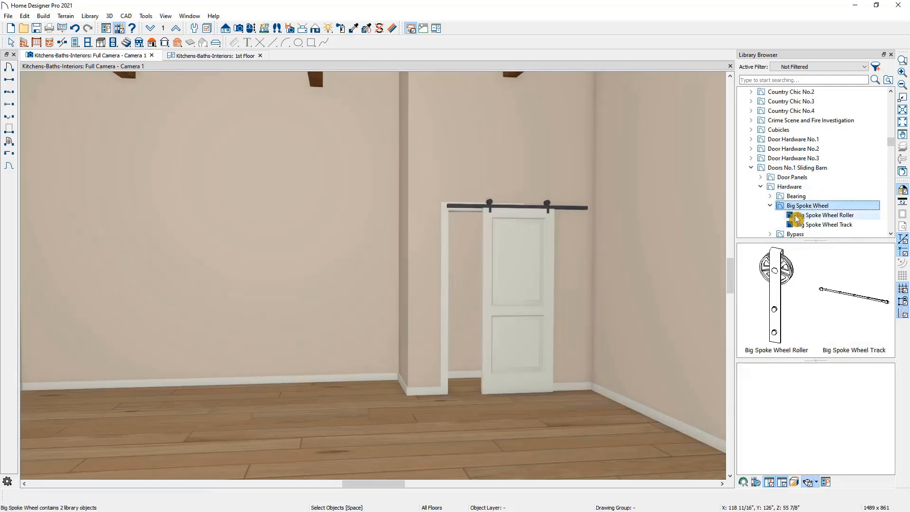
left_click(797, 216)
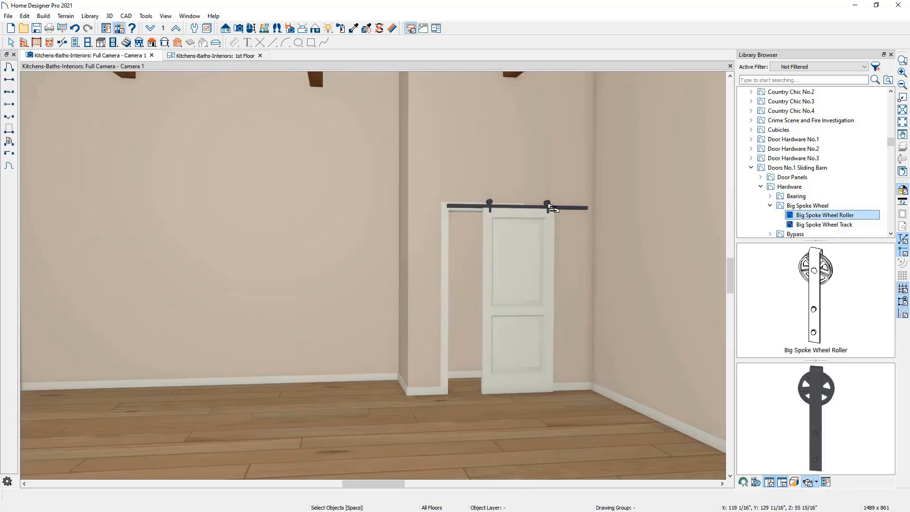
left_click(551, 207)
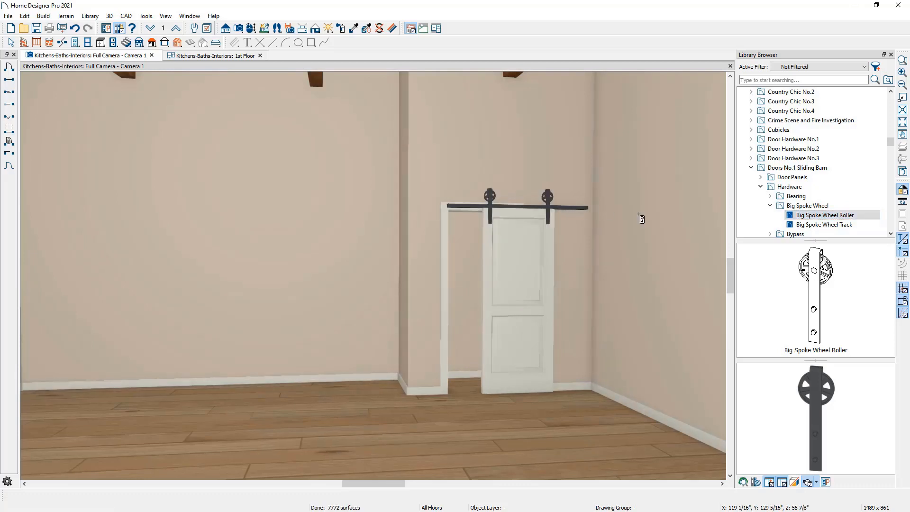
Choose the Big Spoke Wheel Track from the library for the barn door
left_click(824, 224)
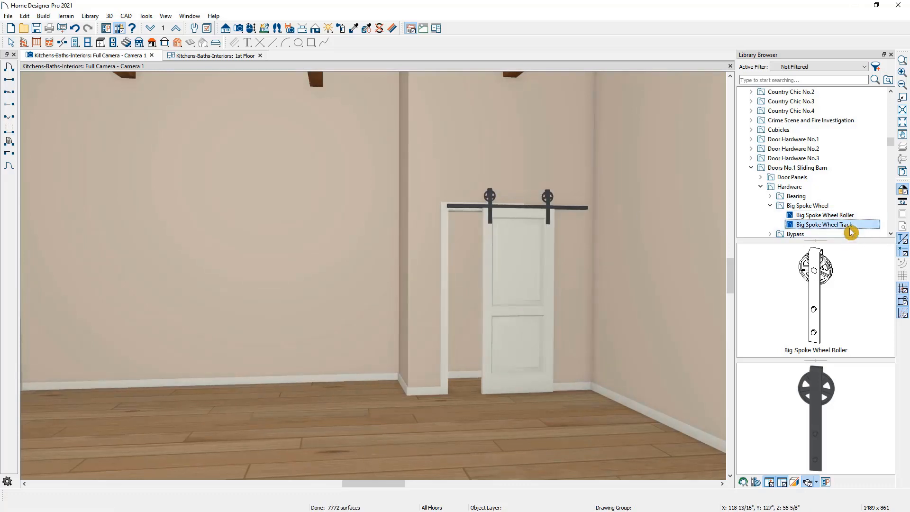
Replace the barn door's track with the Big Spoke Wheel Track and its panel with the X-Brace Door from the library
left_click(587, 212)
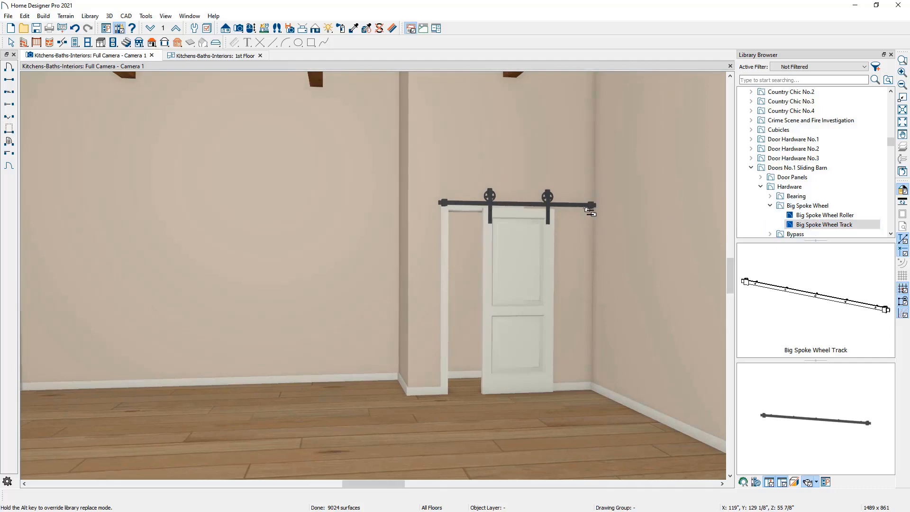
left_click(760, 178)
scroll(768, 180, "down", 4)
scroll(768, 180, "up", 3)
left_click(781, 148)
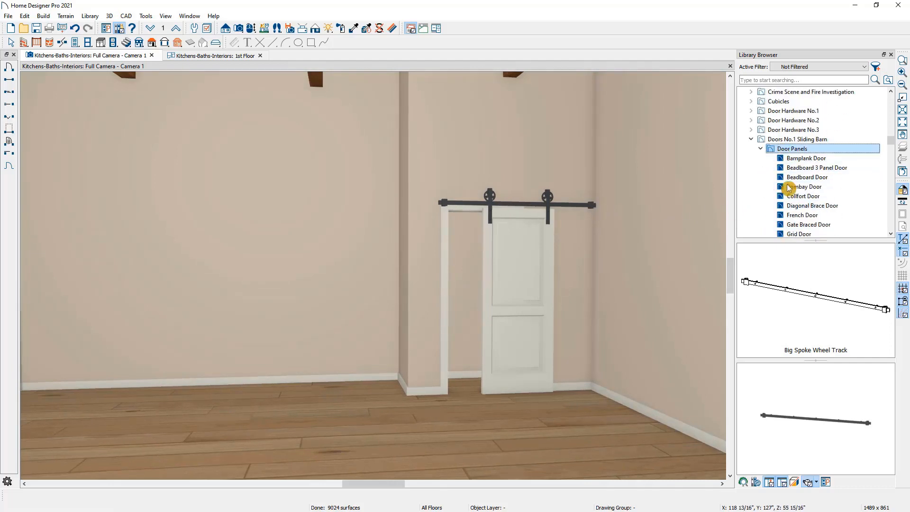
left_click(848, 344)
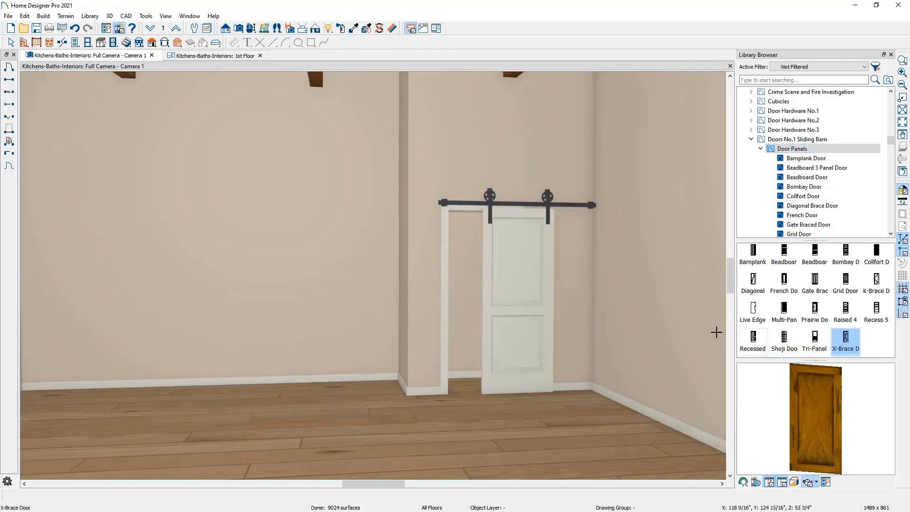
left_click(537, 307)
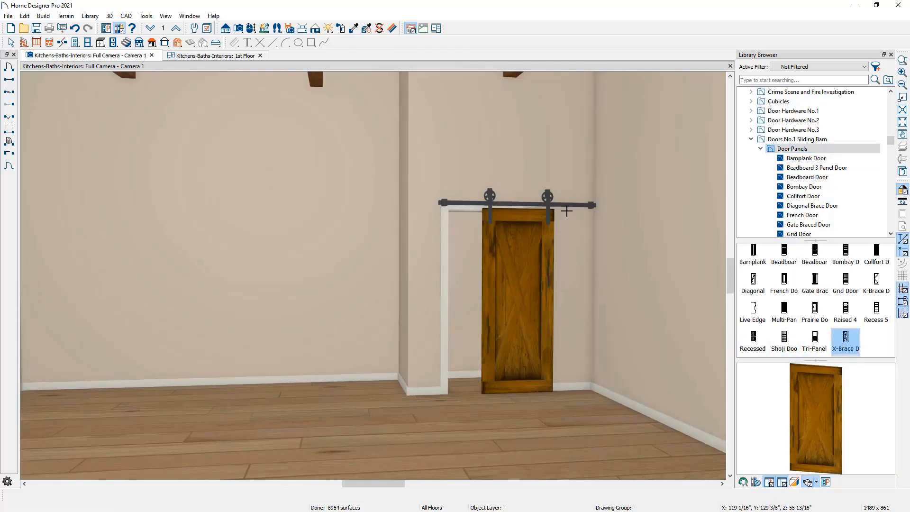
Shift the barn door slightly along its wall toward the closet's outer corner, keeping it 30" wide
key("space")
left_click(523, 257)
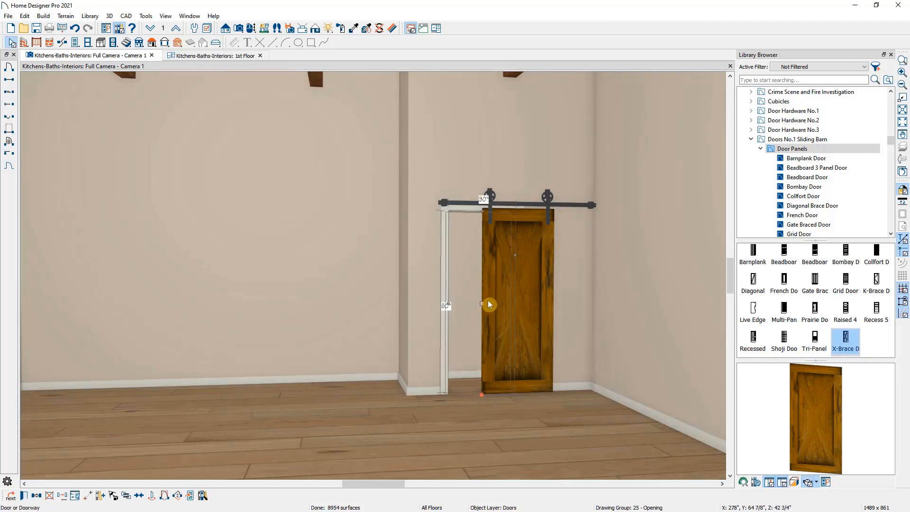
left_click_drag(481, 304, 469, 304)
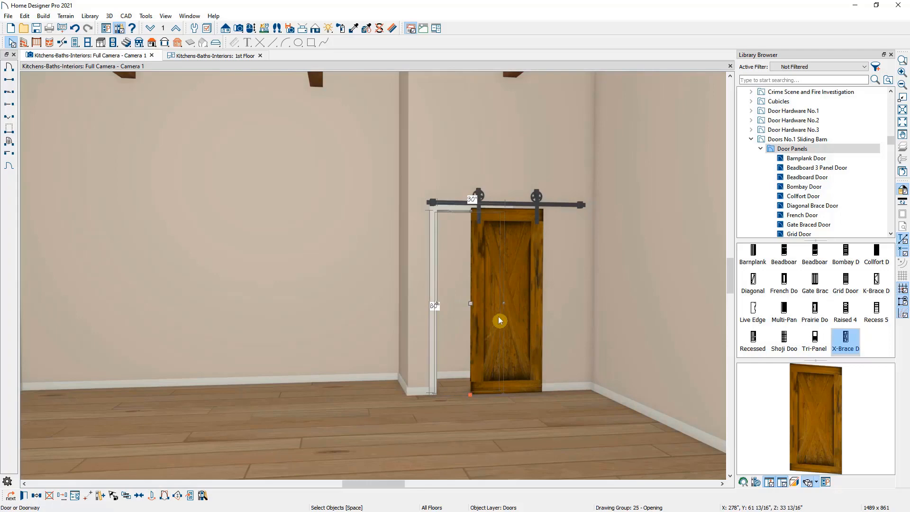
Close the Library Browser and arrange the 1st Floor plan side by side with the camera view
left_click(892, 56)
left_click(227, 58)
left_click_drag(226, 58, 147, 113)
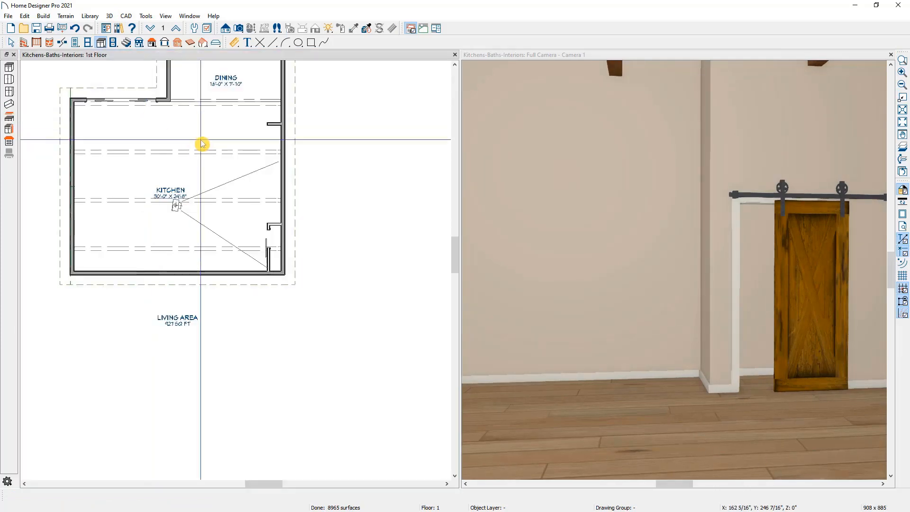
Place a shelf against the back wall of the closet behind the barn door in the floor plan
scroll(284, 286, "up", 5)
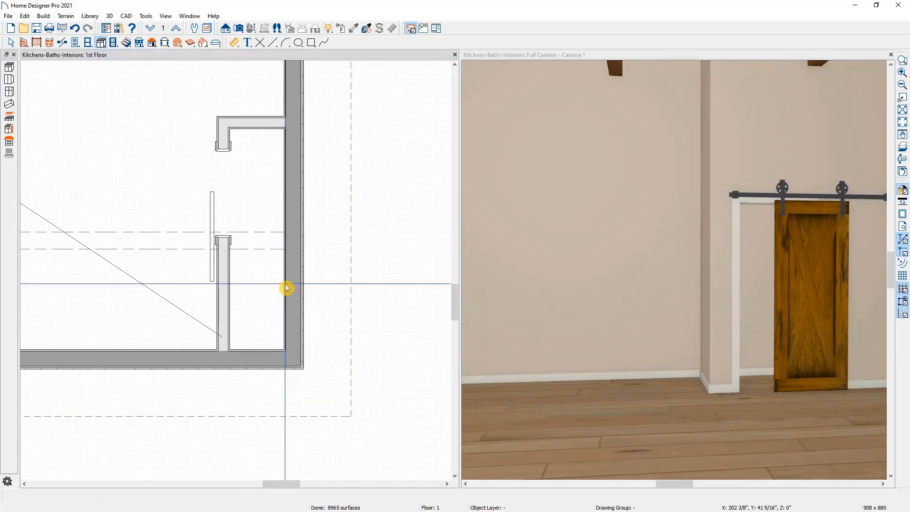
left_click(11, 117)
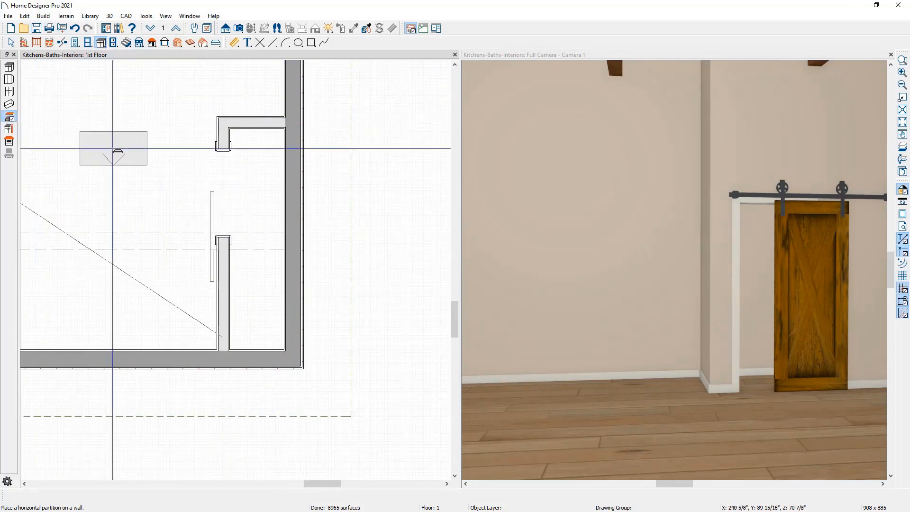
left_click(267, 209)
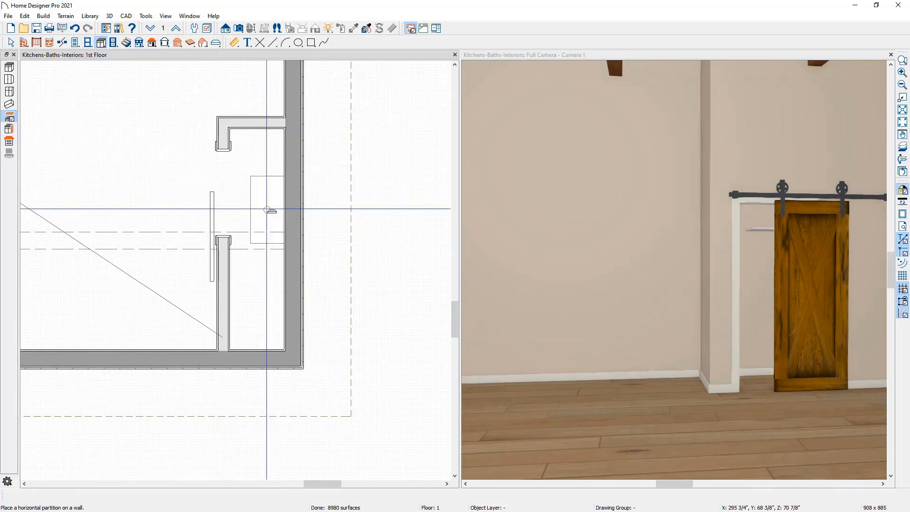
key("space")
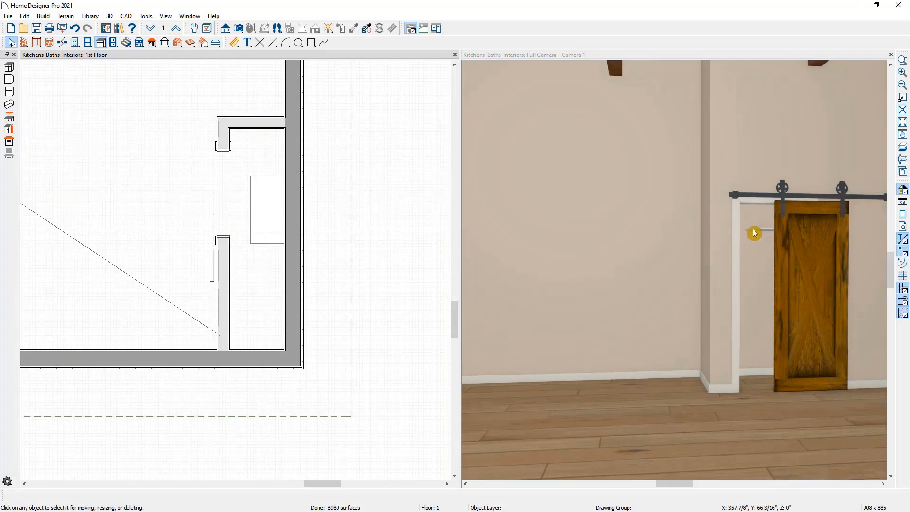
Stretch the shelf to fill the closet between both end walls, with a depth of about 19 1/2"
left_click(270, 179)
left_click_drag(271, 176, 270, 129)
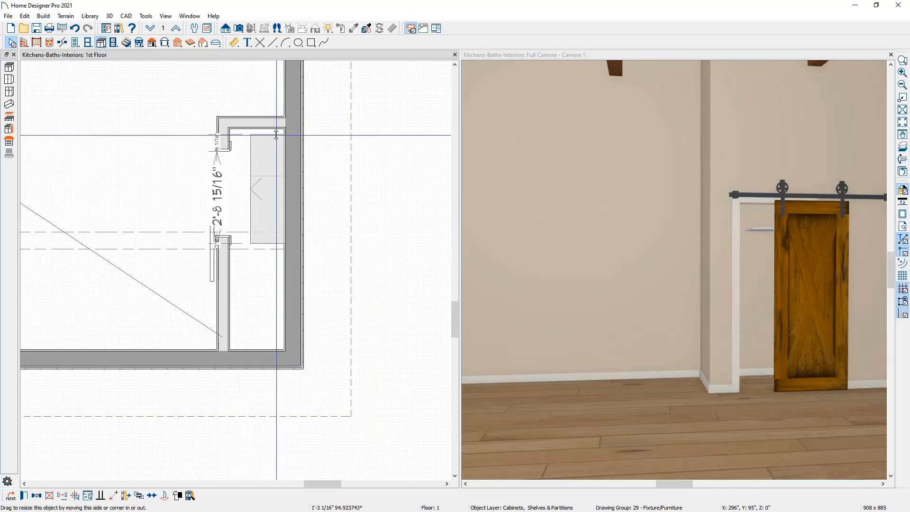
left_click_drag(251, 187, 230, 150)
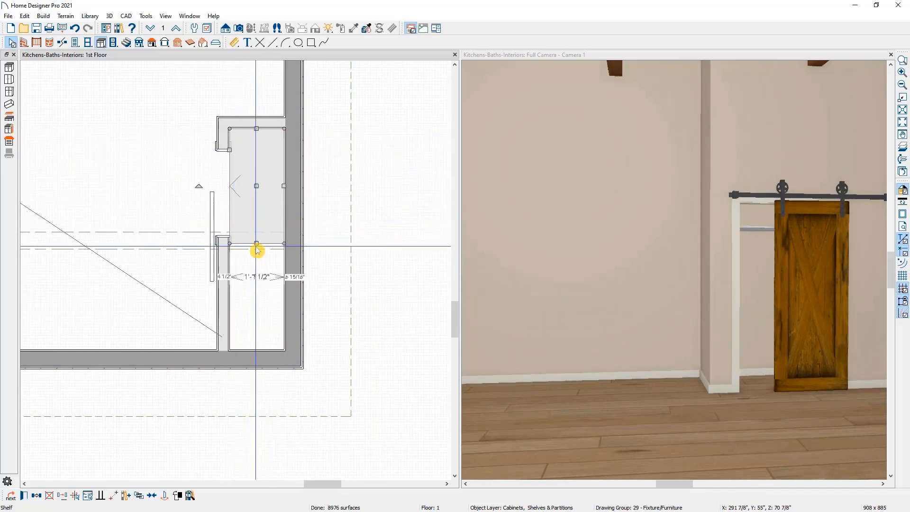
left_click(256, 247)
left_click(236, 205)
left_click_drag(251, 243, 250, 349)
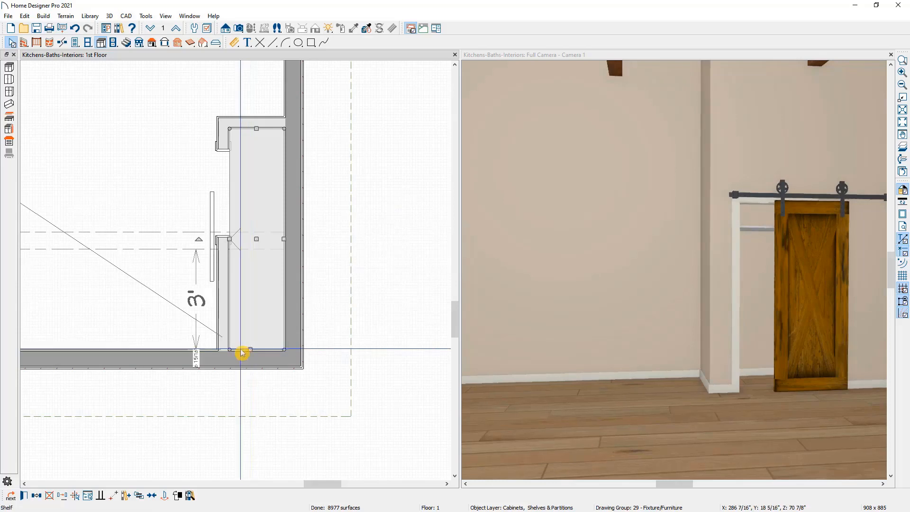
Set the closet shelf's Floor to Bottom height to 24"
left_click(29, 494)
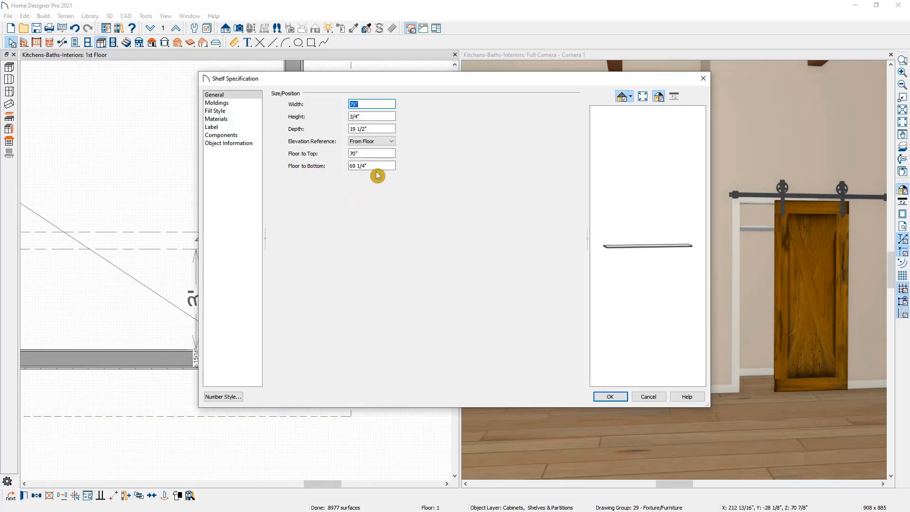
left_click_drag(378, 166, 292, 167)
type("24")
left_click(610, 397)
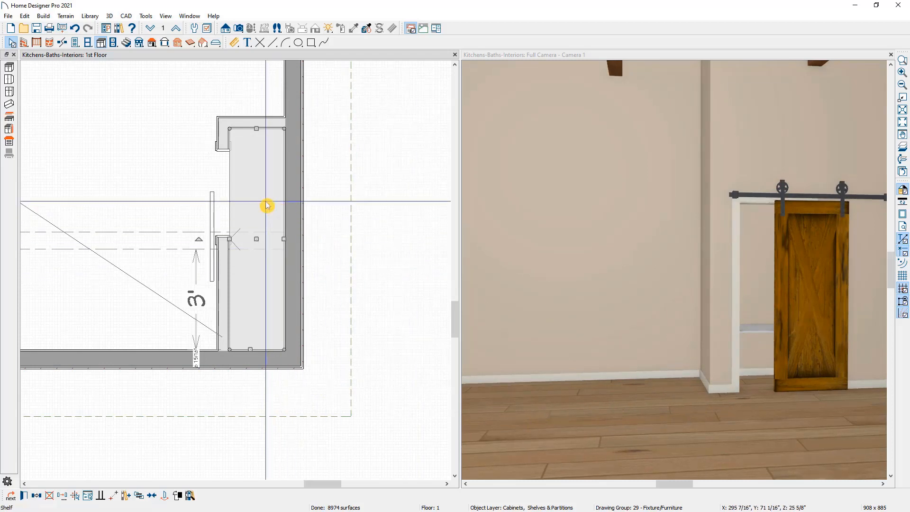
Replicate the shelf upward with 2 copies at a Z Delta of 24"
left_click(62, 495)
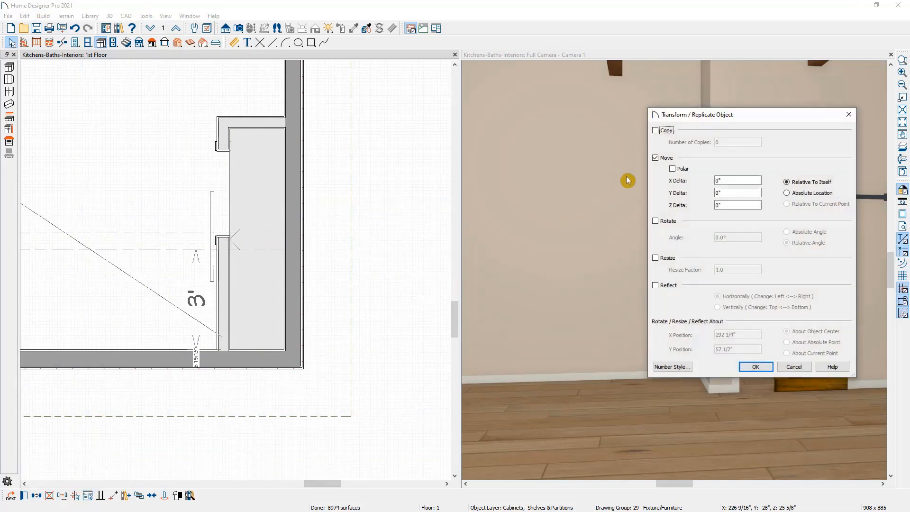
left_click(667, 133)
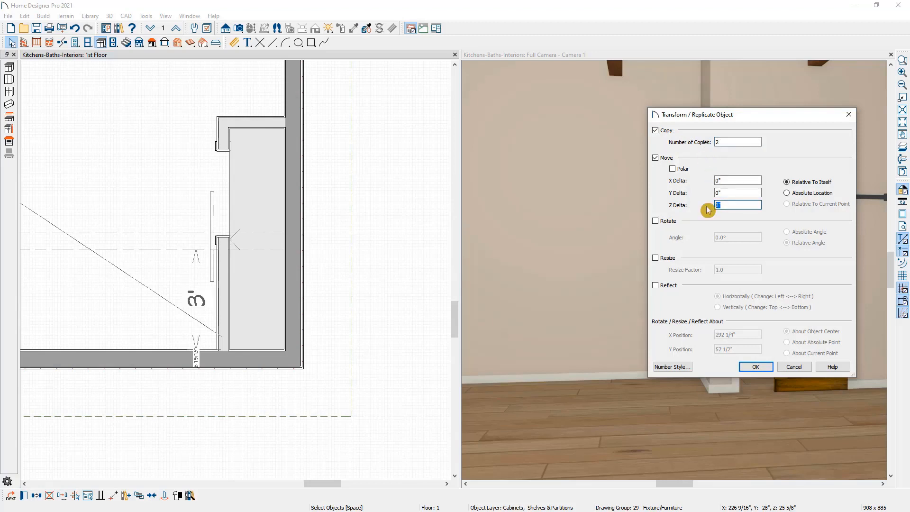
left_click_drag(745, 119, 599, 142)
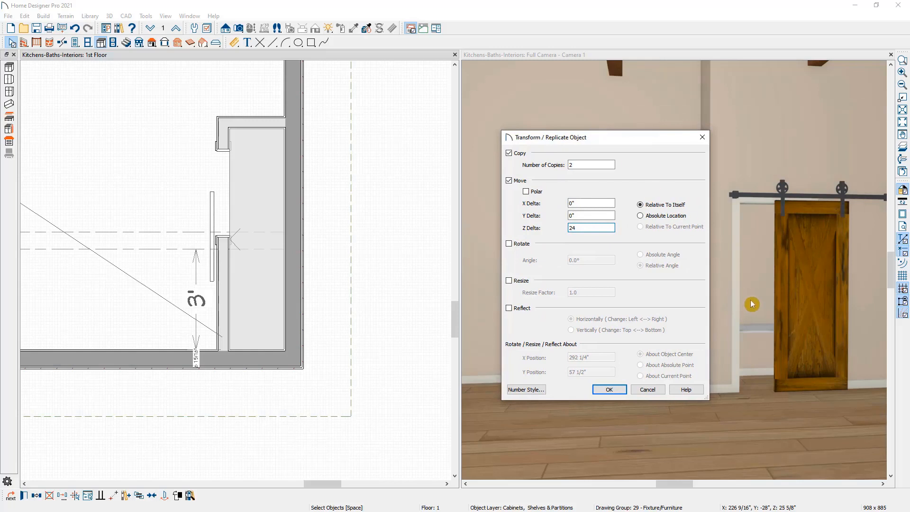
left_click(609, 391)
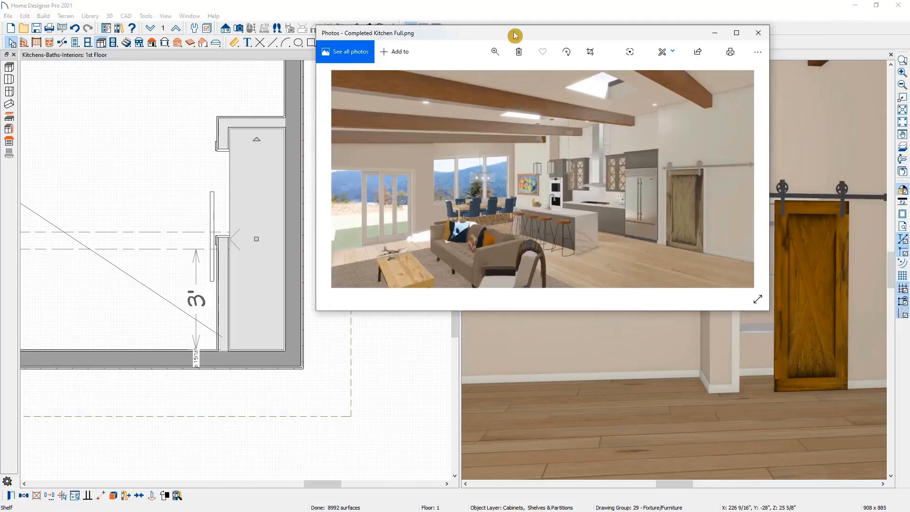
Dismiss the completed kitchen reference photo and return the camera view to full size
left_click(732, 37)
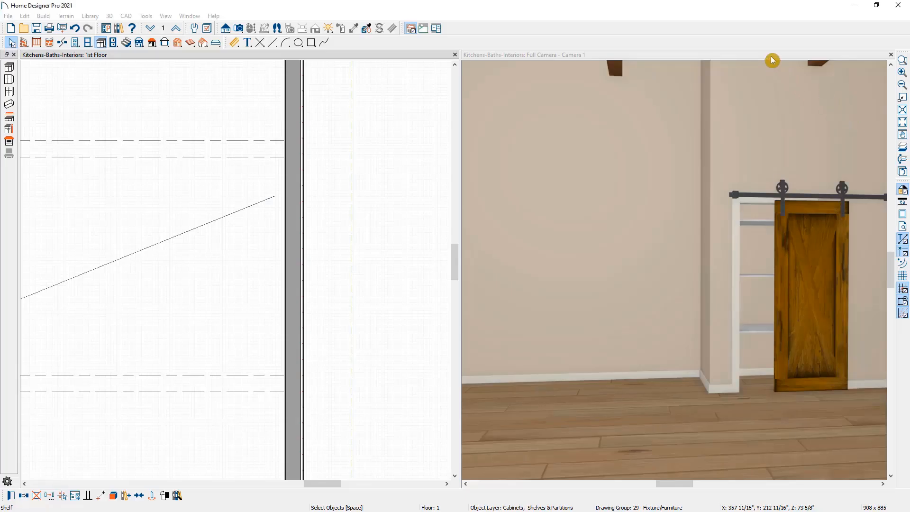
left_click_drag(771, 61, 581, 167)
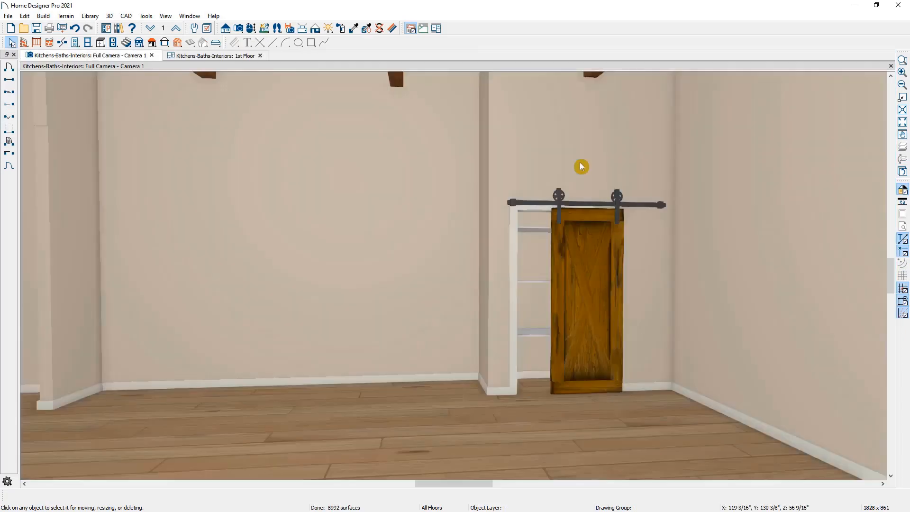
Place a standard window in the wall next to the sliding glass doors
left_click(251, 29)
left_click_drag(295, 130, 403, 264)
left_click(89, 46)
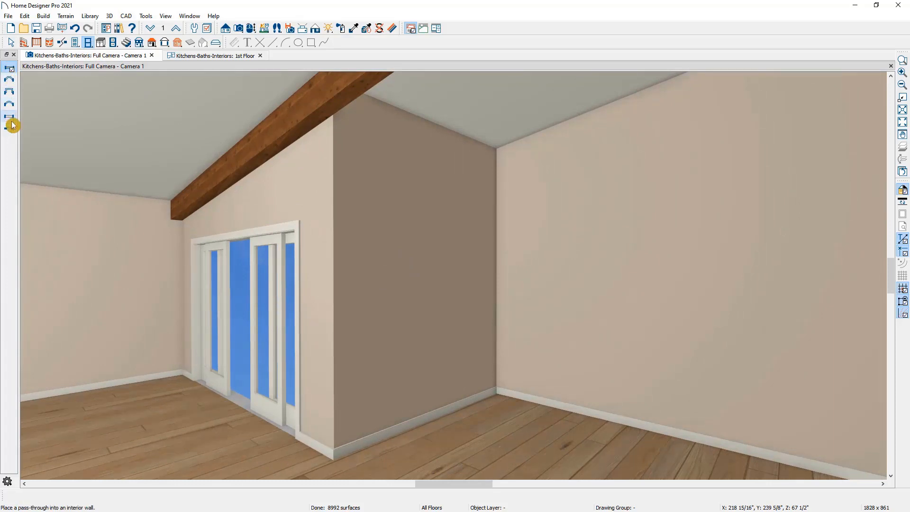
left_click(8, 69)
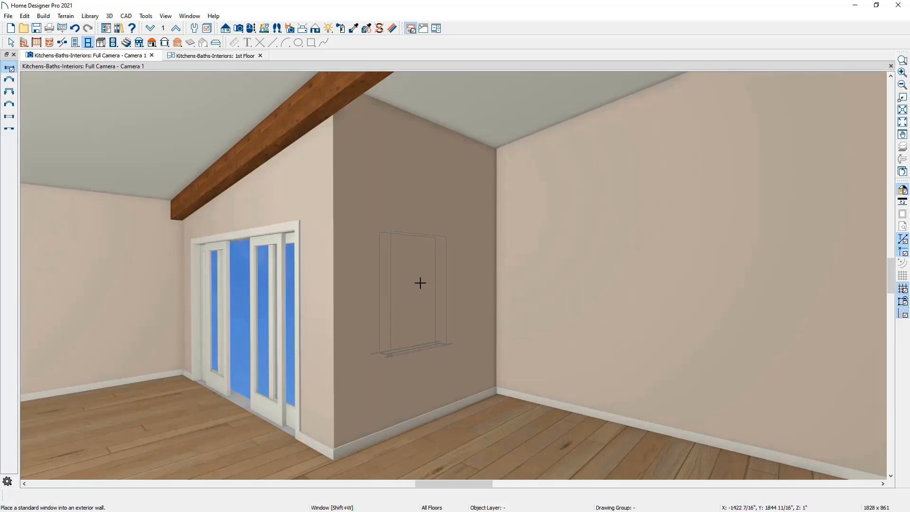
left_click(419, 283)
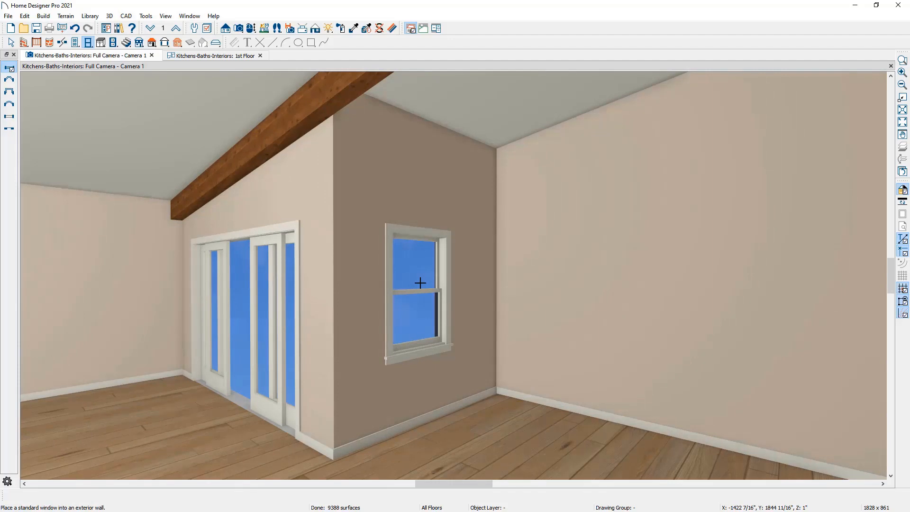
Stretch the new window toward the room's inner corner until it is about 50" wide
key("space")
left_click(420, 283)
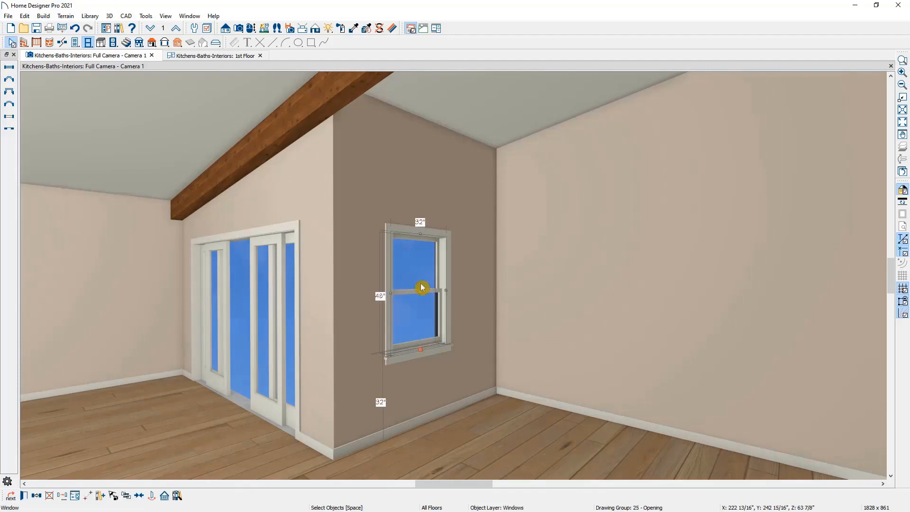
left_click_drag(448, 294, 465, 291)
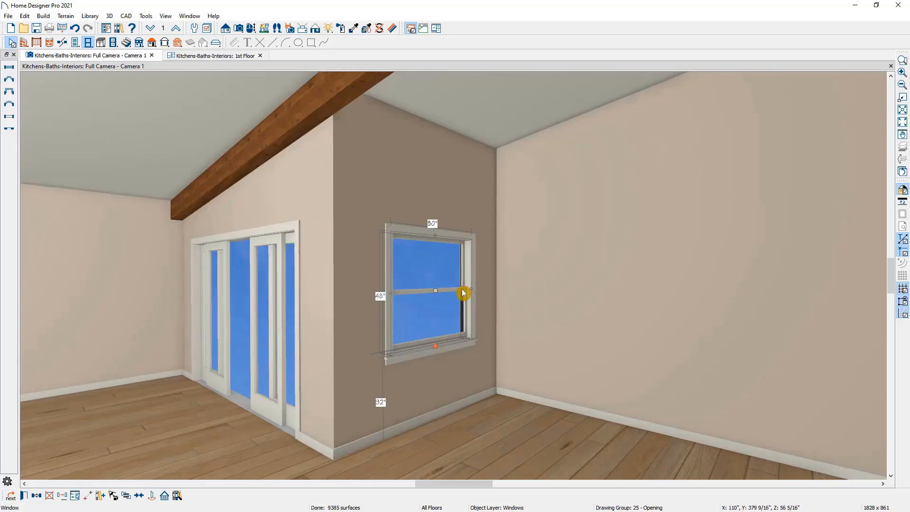
Make the window Fixed Glass, 60" wide and 72" high, with its bottom 32" above the floor
double_click(463, 293)
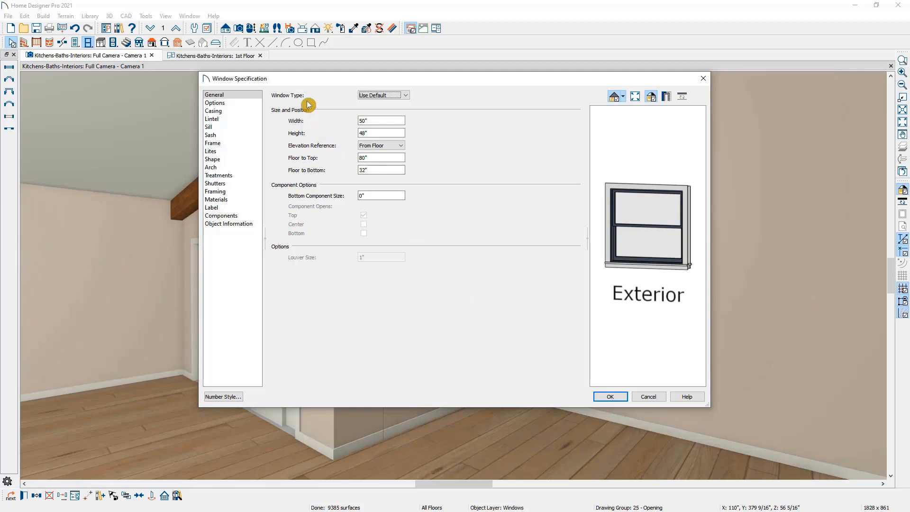
left_click(388, 96)
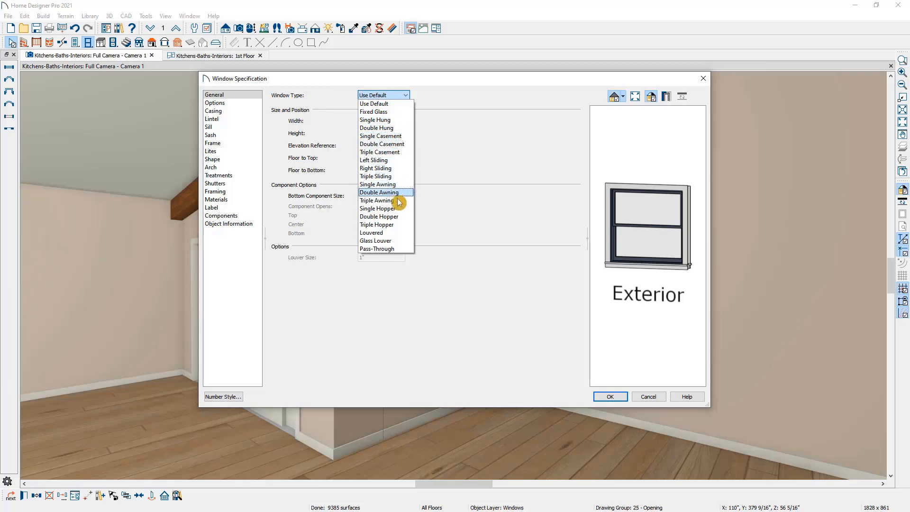
left_click(394, 112)
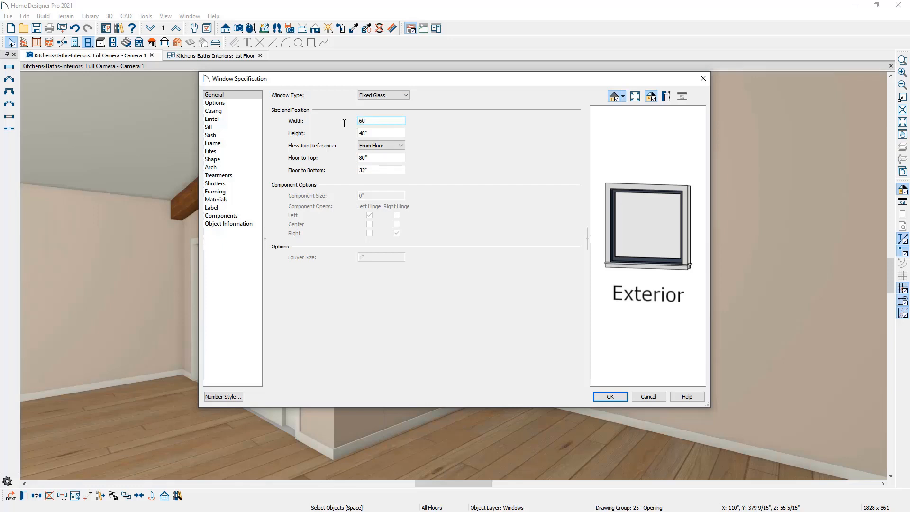
key("Tab")
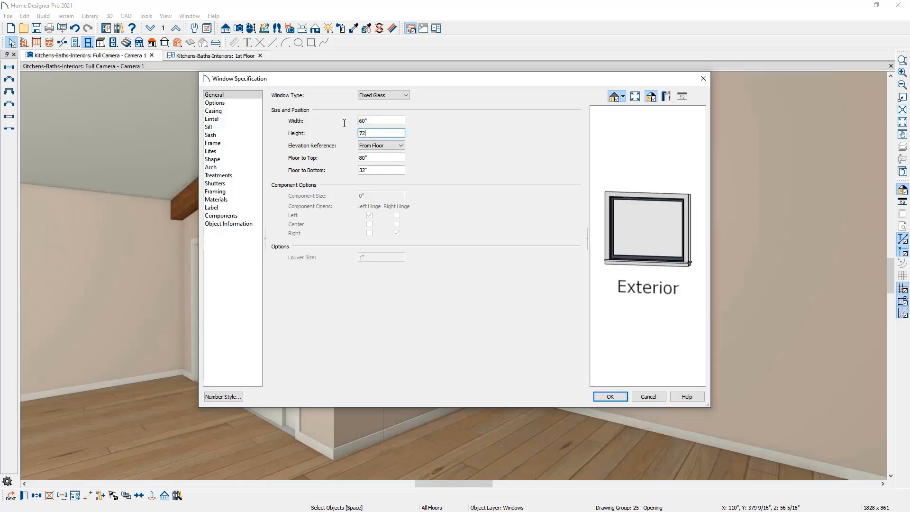
key("Tab")
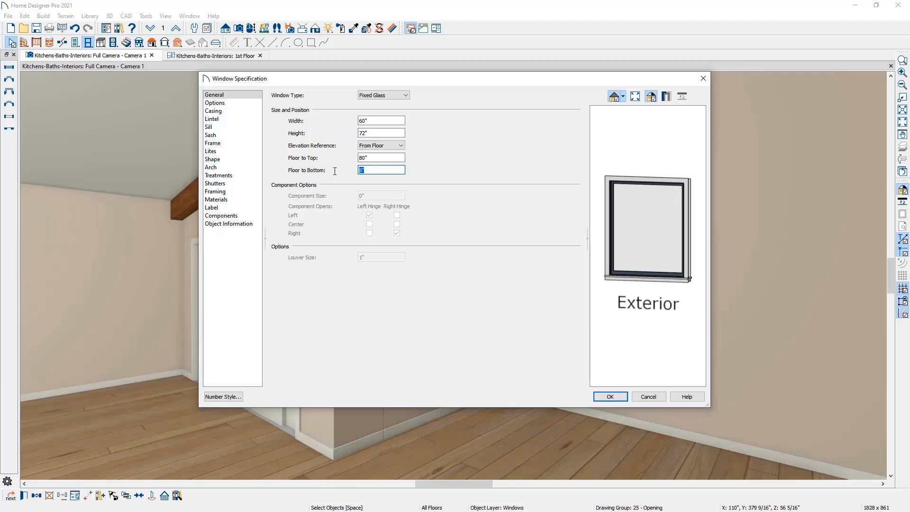
key("Tab")
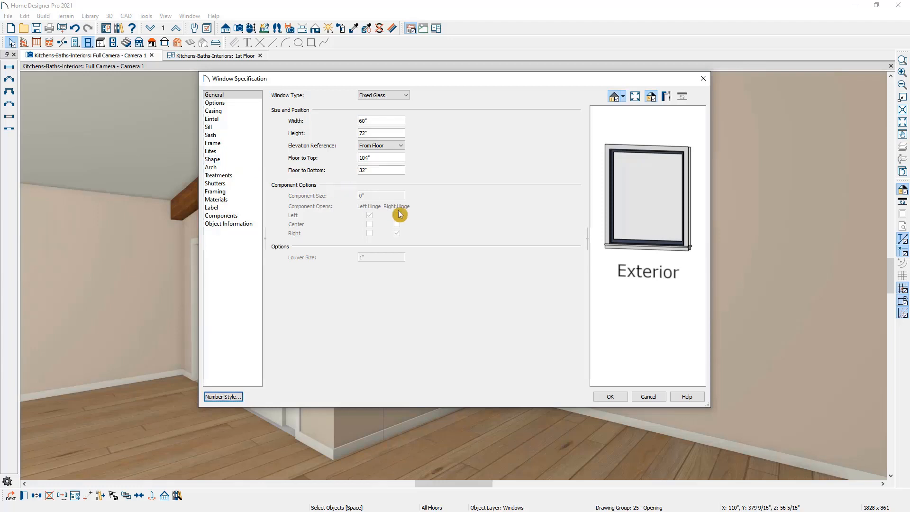
left_click(614, 397)
key("Escape")
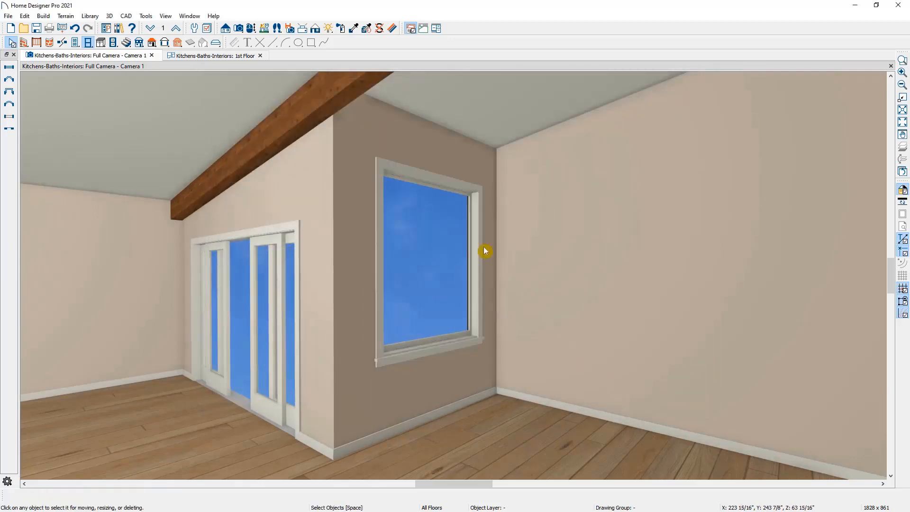
Place a standard window in the sloped-ceiling wall around the corner from the fixed-glass window
left_click(251, 28)
left_click_drag(398, 232, 455, 229)
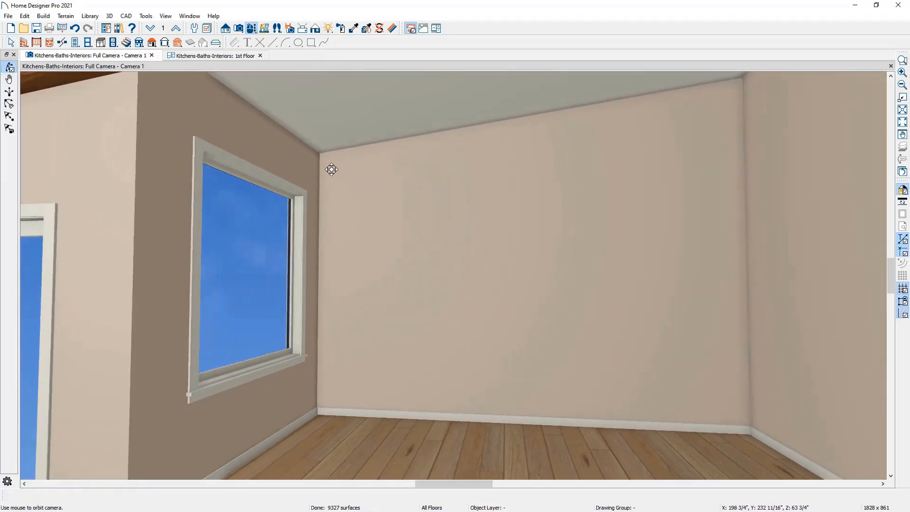
left_click(89, 43)
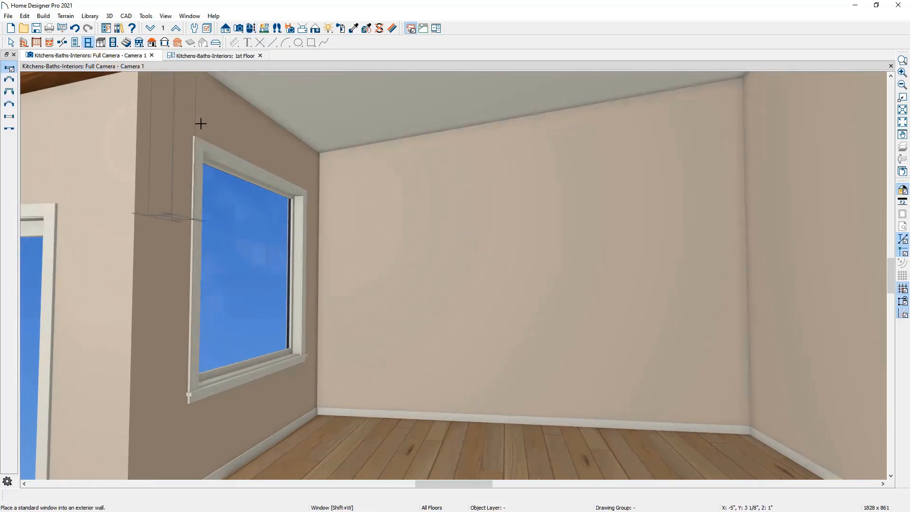
left_click(414, 288)
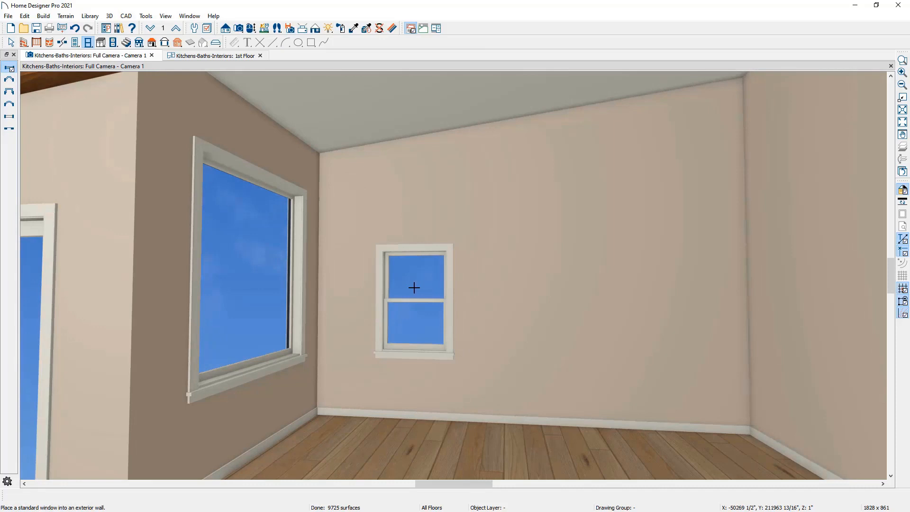
Set the new window to 54" wide and 80" high, consulting the completed kitchen reference photo
double_click(414, 288)
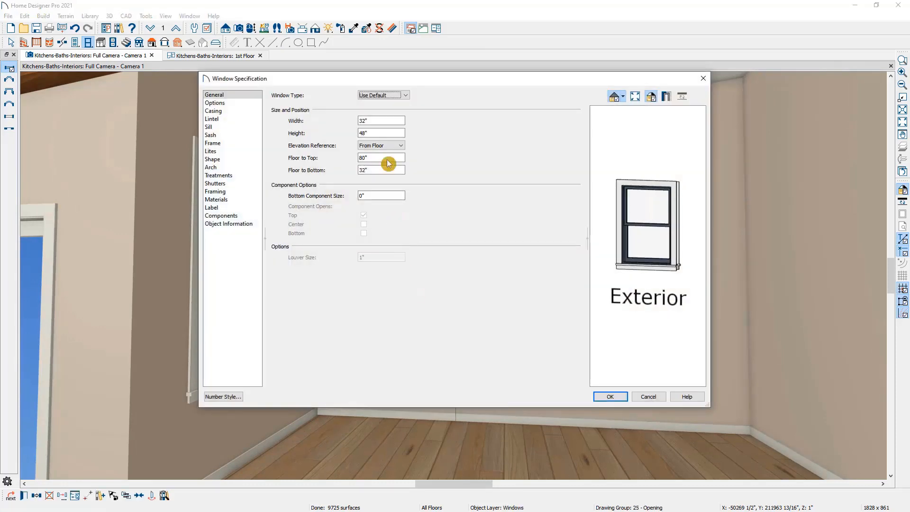
left_click(376, 121)
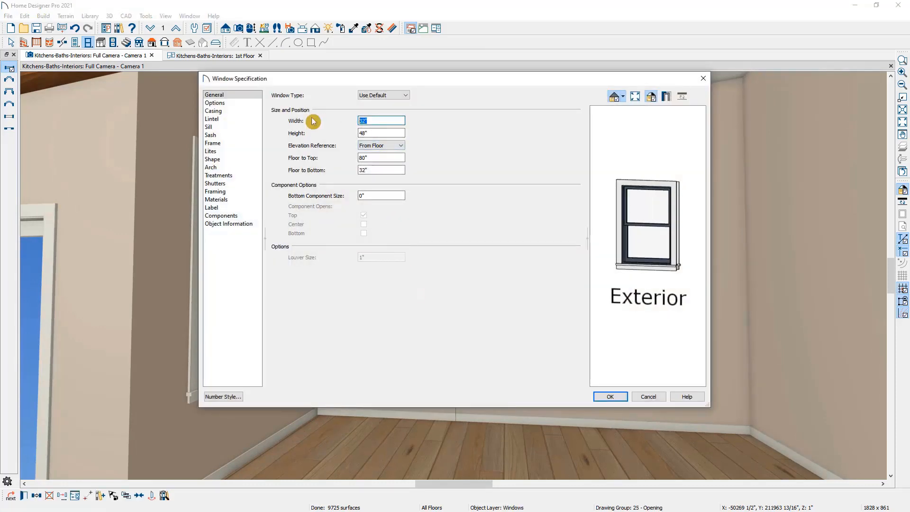
key("Tab")
type("80")
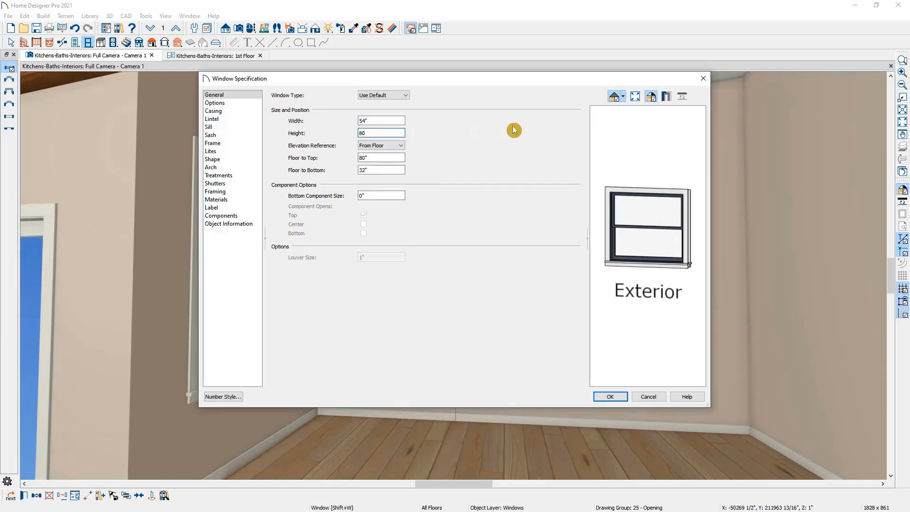
left_click_drag(909, 103, 561, 106)
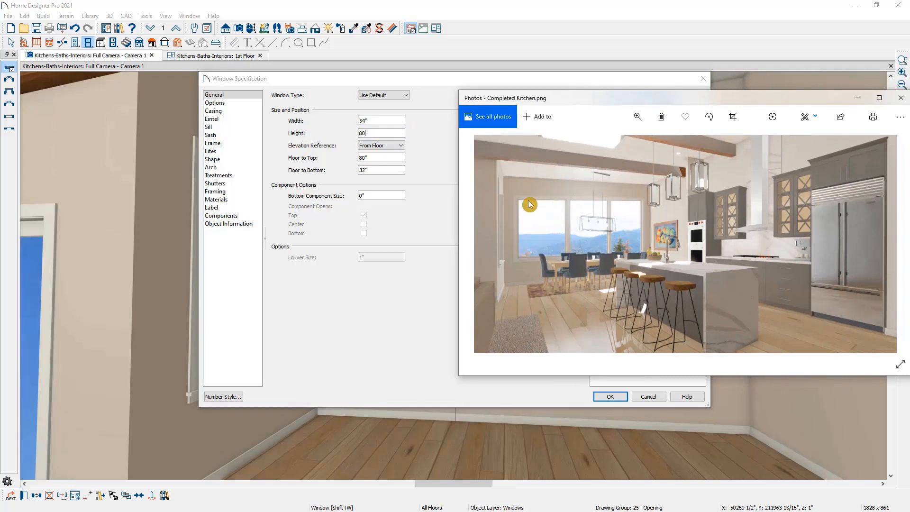
left_click_drag(575, 105, 909, 124)
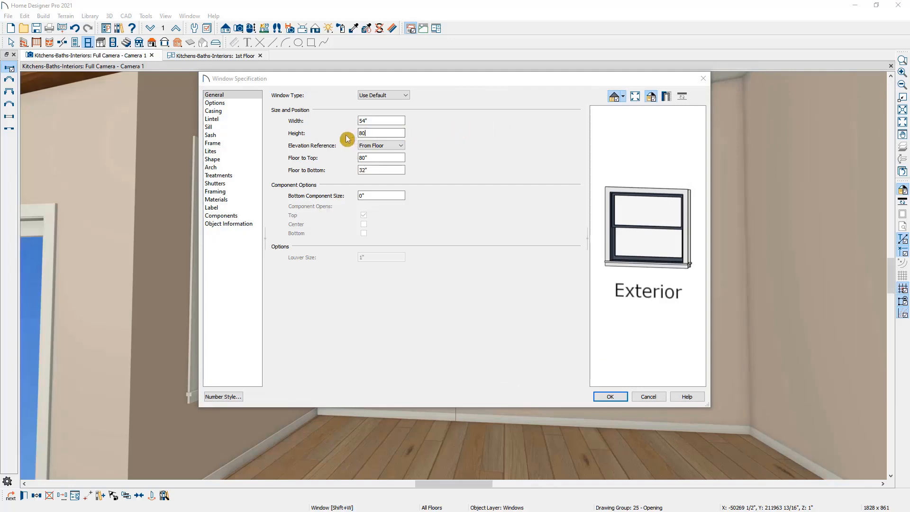
Shape the top of the 54" window to match the roof slope and apply the specification
left_click(240, 159)
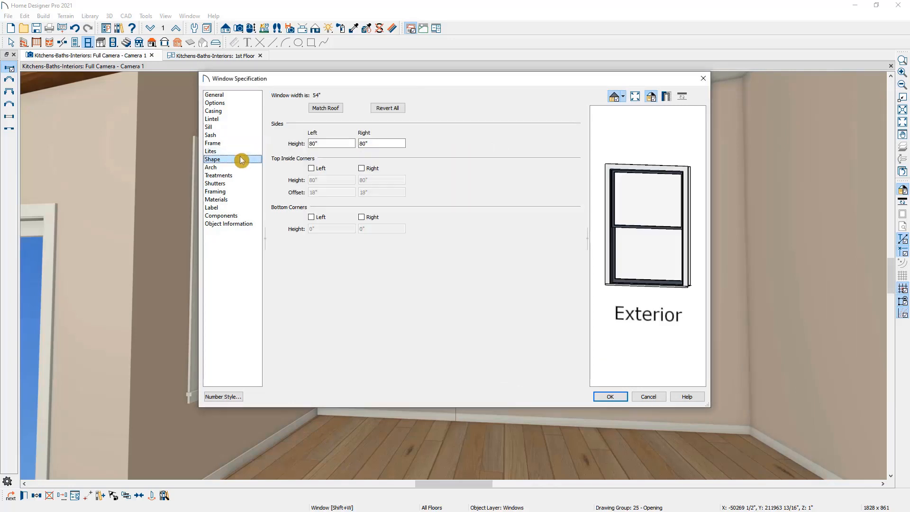
left_click(327, 109)
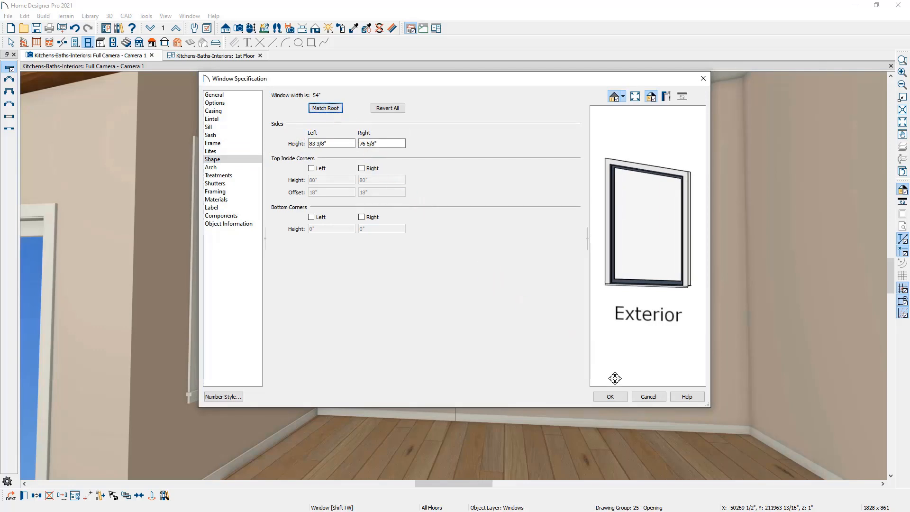
left_click(621, 395)
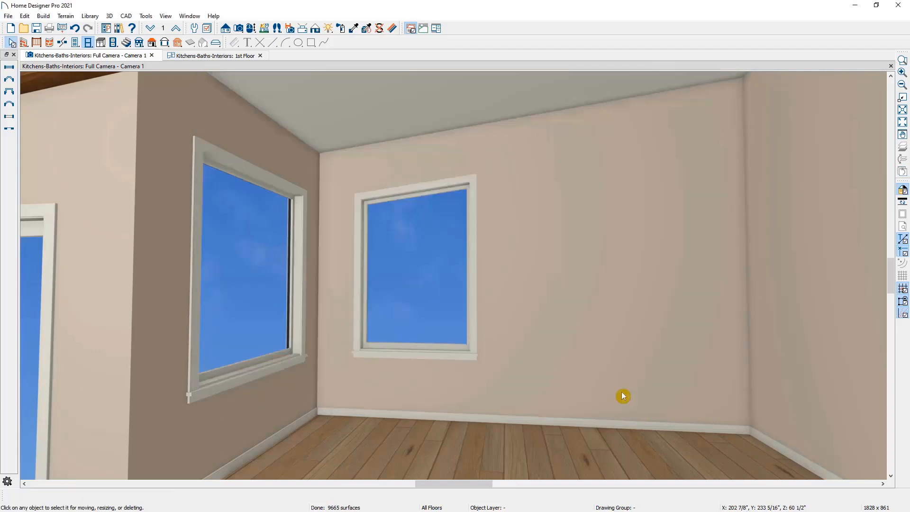
Copy the sloped window, butt the copy against the original's higher side, and stretch its top to 87" high
left_click(422, 296)
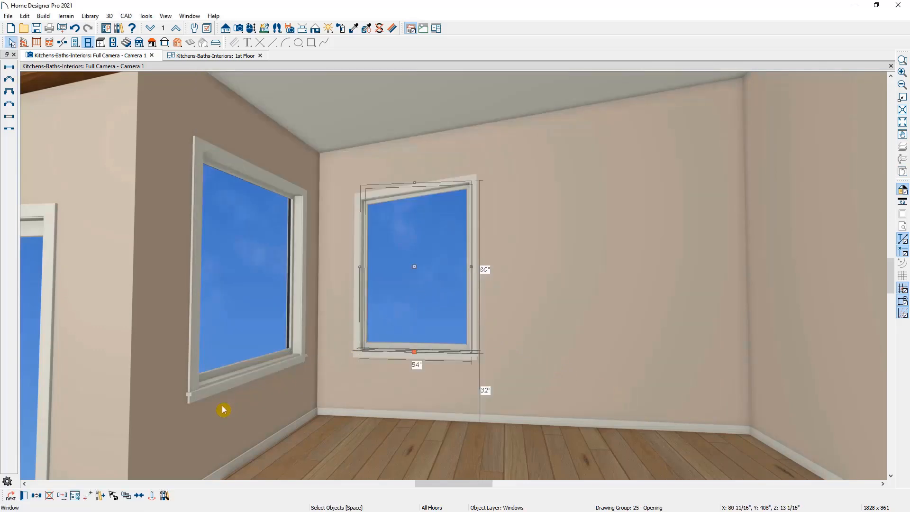
left_click(37, 495)
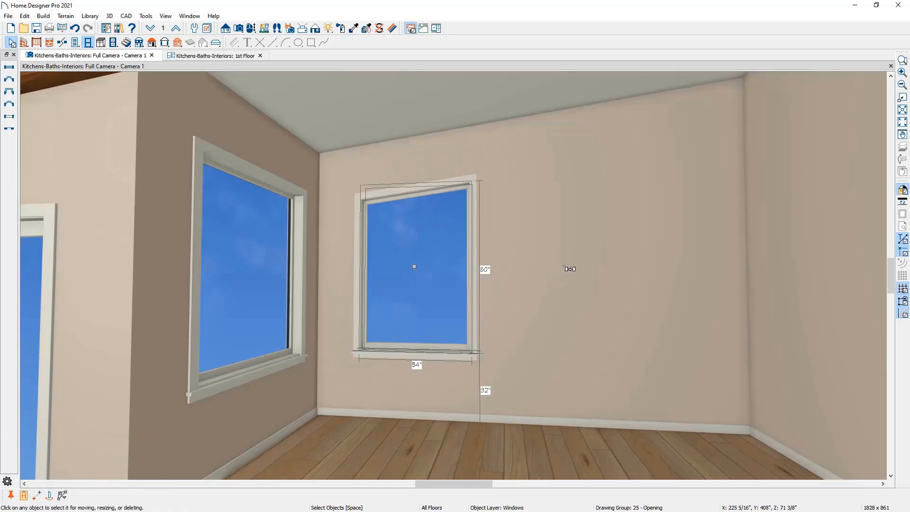
left_click(581, 264)
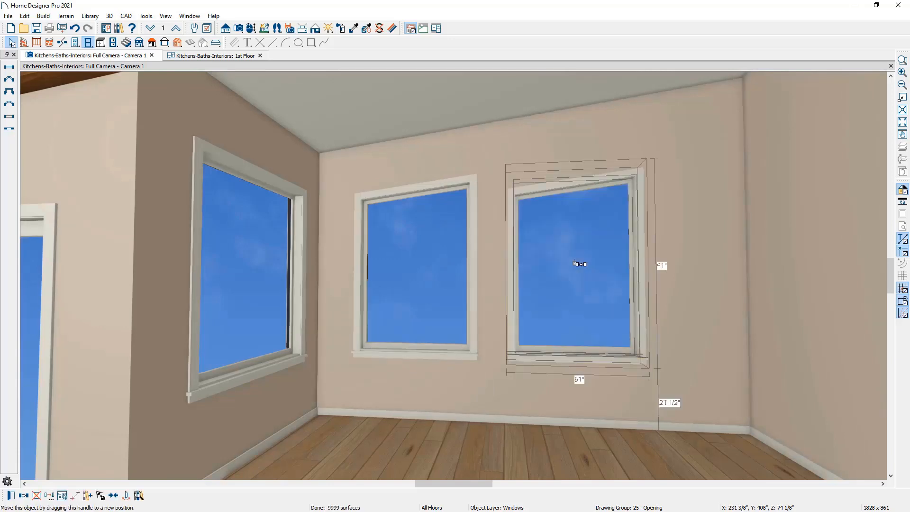
left_click_drag(575, 261, 533, 268)
left_click_drag(535, 181, 536, 158)
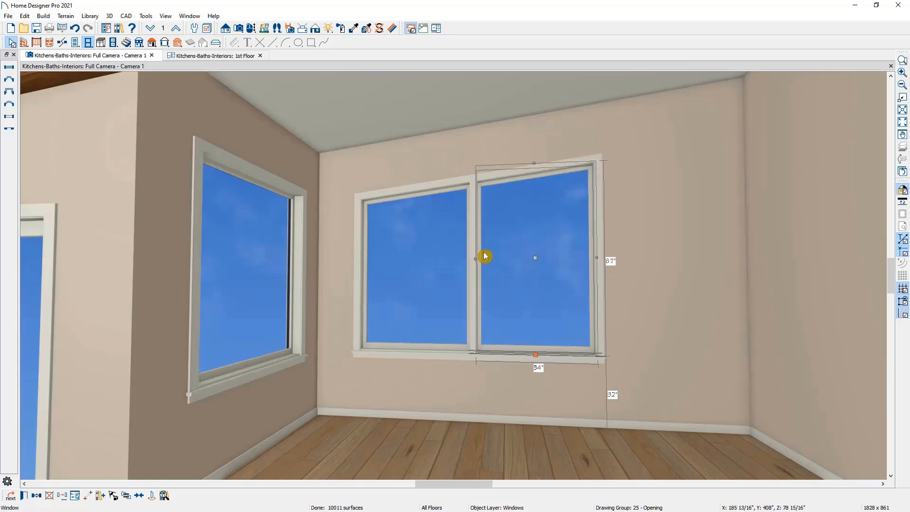
Reflect the first sloped window about the second one to create a third adjoining window
left_click(429, 268)
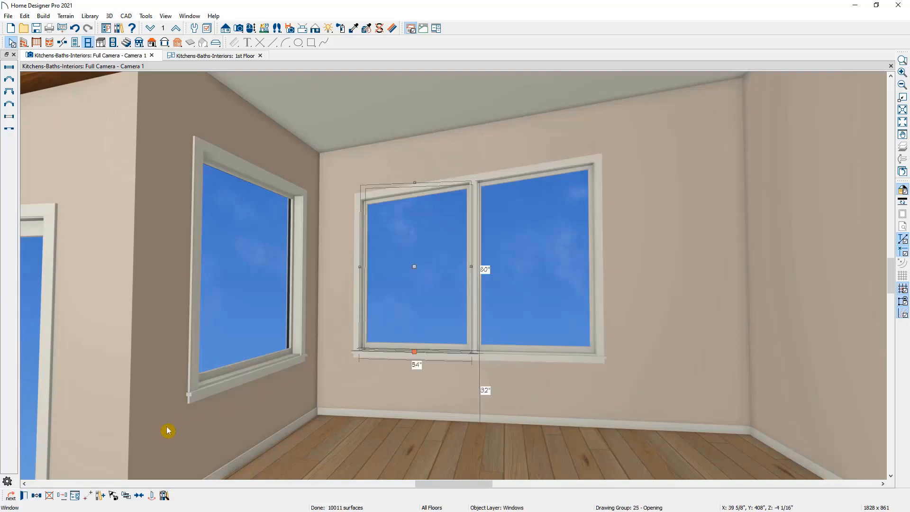
left_click(62, 495)
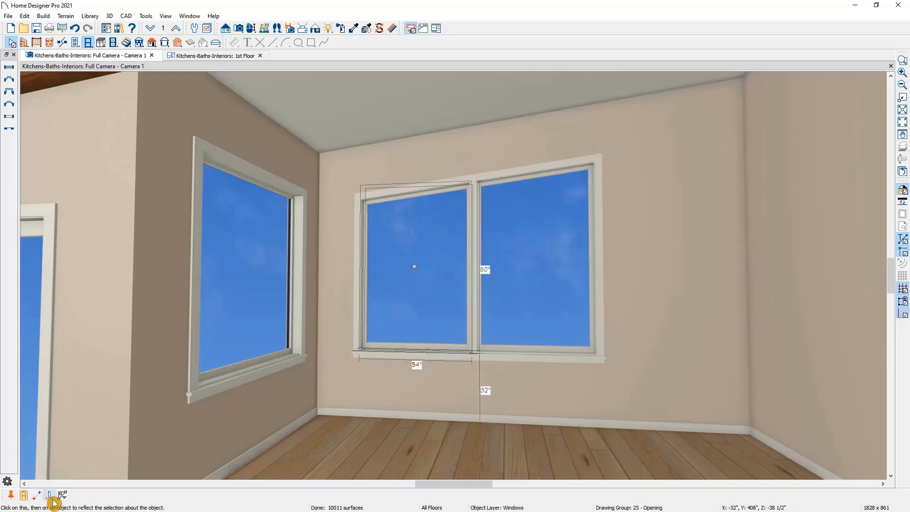
left_click(49, 495)
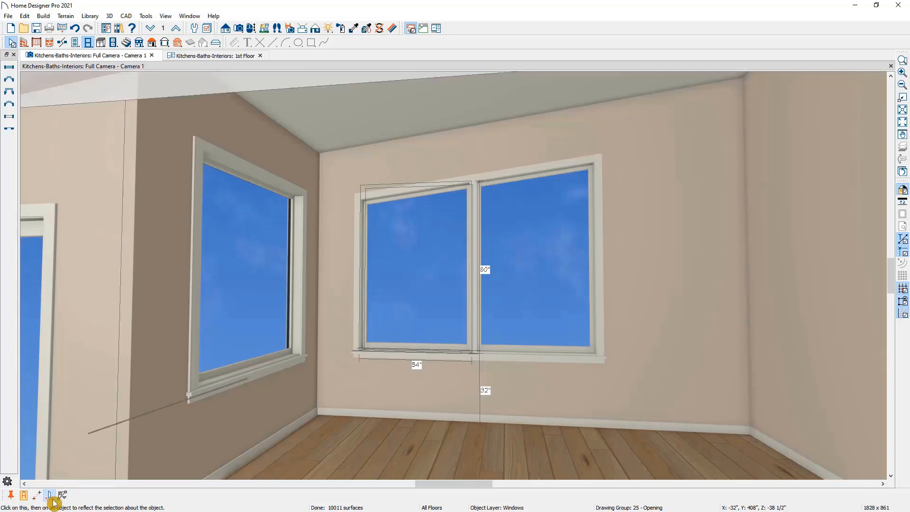
left_click(480, 364)
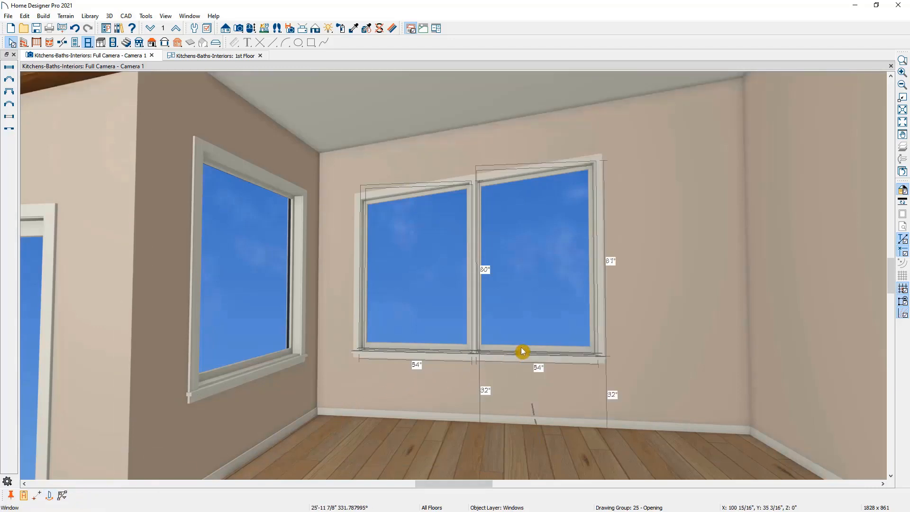
left_click(522, 347)
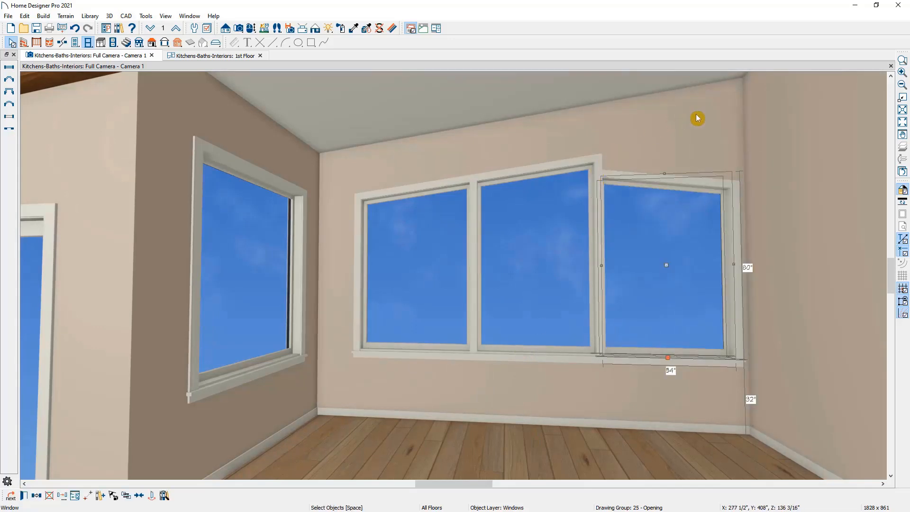
Match the third window's shape to the roof slope and stretch its top to 94" high
double_click(678, 196)
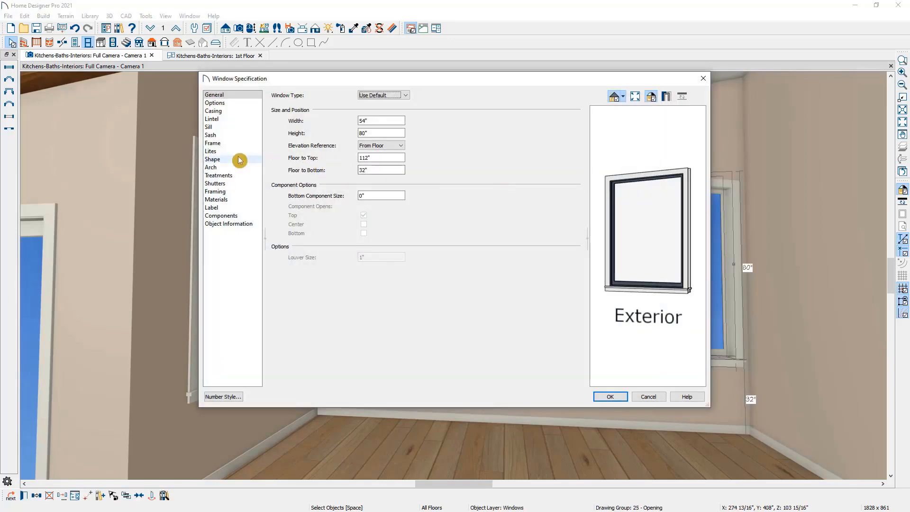
left_click(239, 160)
left_click(339, 110)
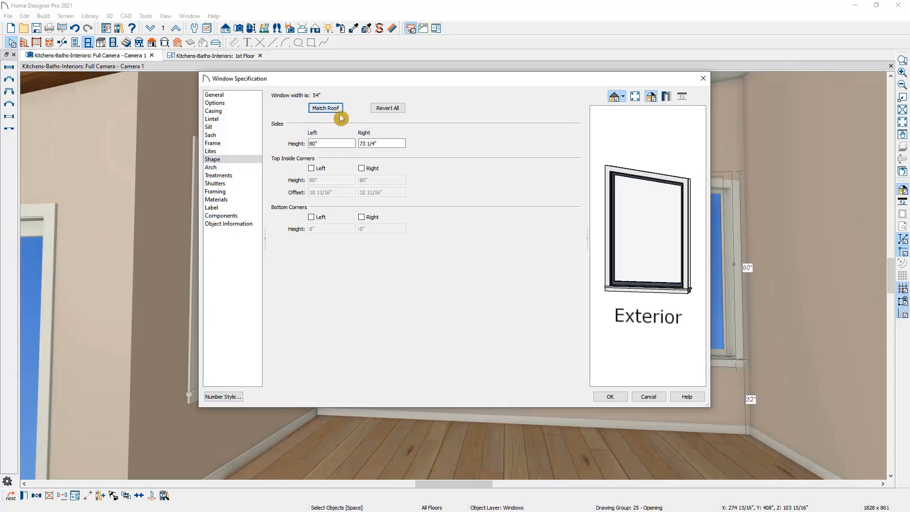
left_click(609, 396)
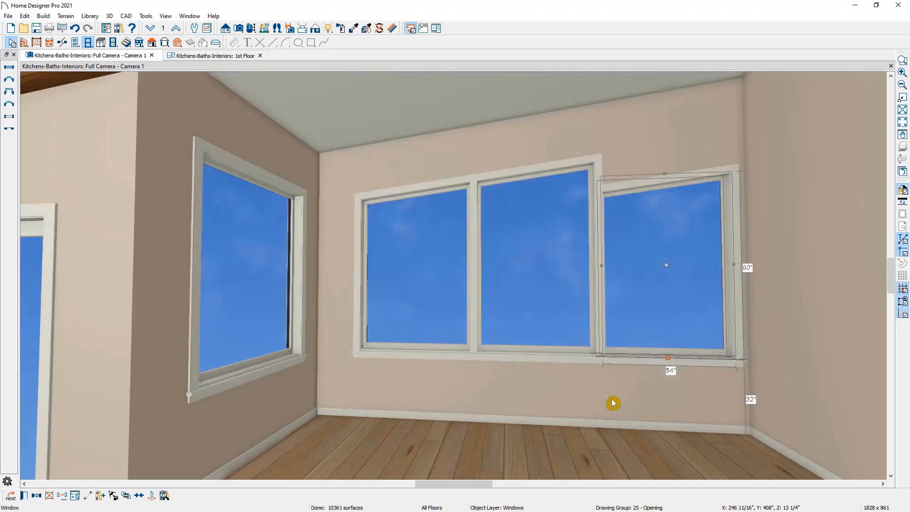
left_click_drag(665, 173, 676, 123)
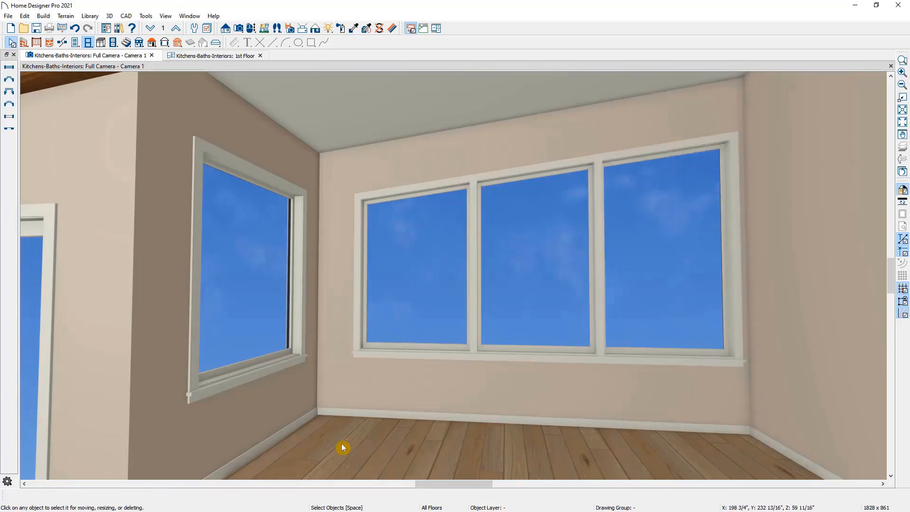
Select all three sloped windows together and center the group along their wall
left_click(677, 320)
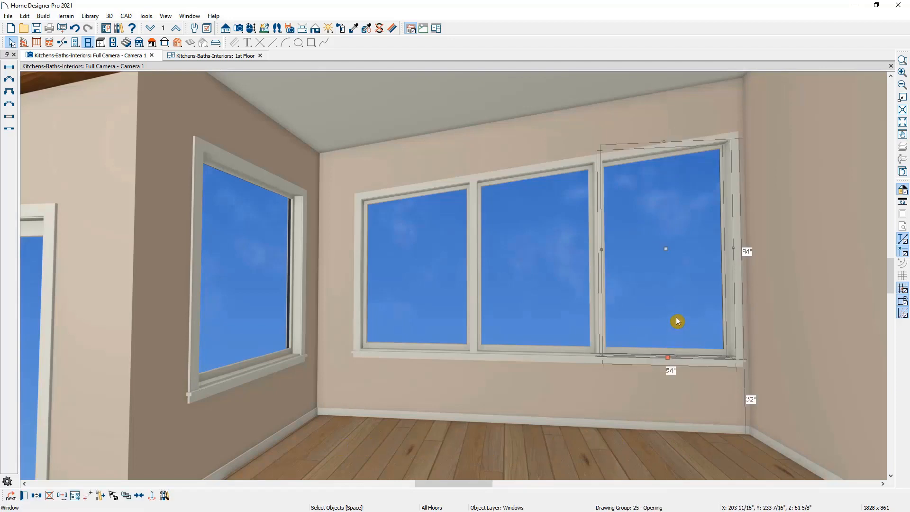
left_click(537, 315, "shift")
left_click(428, 313, "shift")
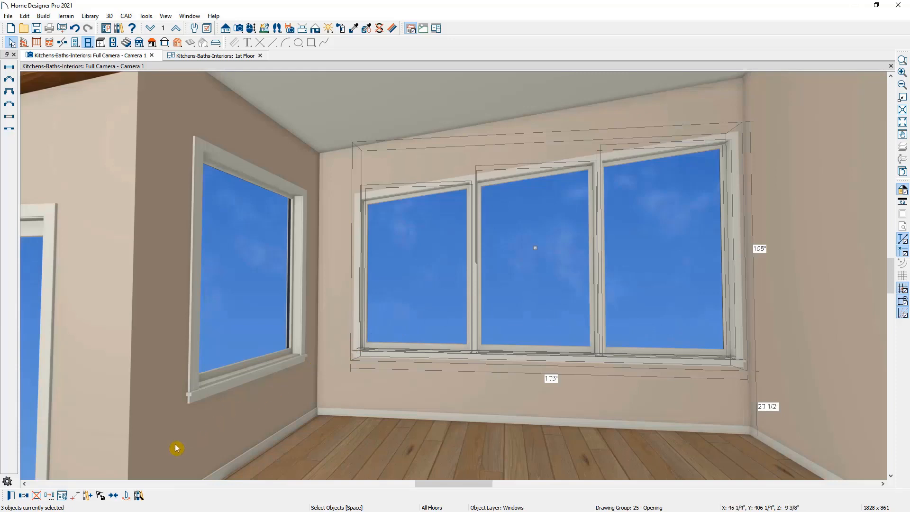
left_click(116, 496)
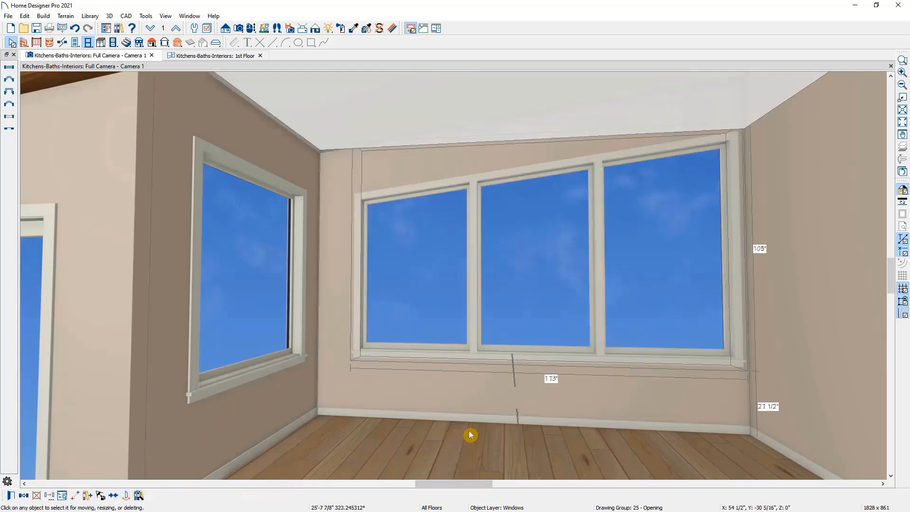
left_click(522, 456)
key("Escape")
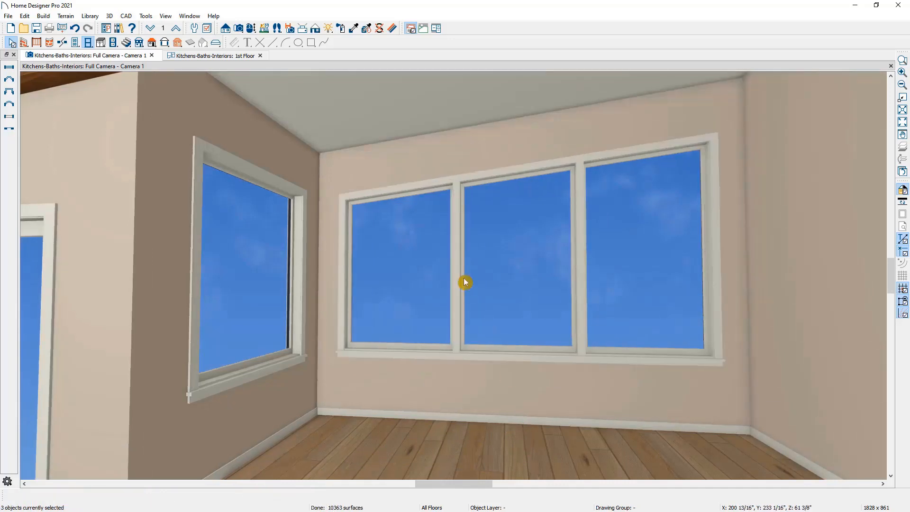
Place a base cabinet against the back wall of the recess between the windows and the barn-door closet
left_click(249, 29)
left_click_drag(285, 179, 417, 221)
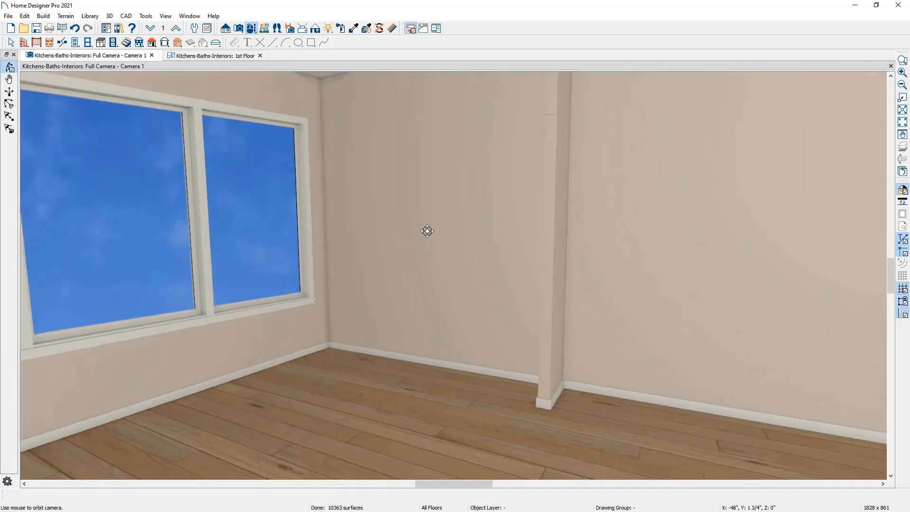
scroll(550, 306, "down", 2)
middle_click_drag(454, 323, 364, 326)
left_click_drag(321, 322, 368, 321)
middle_click_drag(482, 353, 381, 410)
left_click_drag(397, 390, 415, 407)
scroll(506, 376, "up", 1)
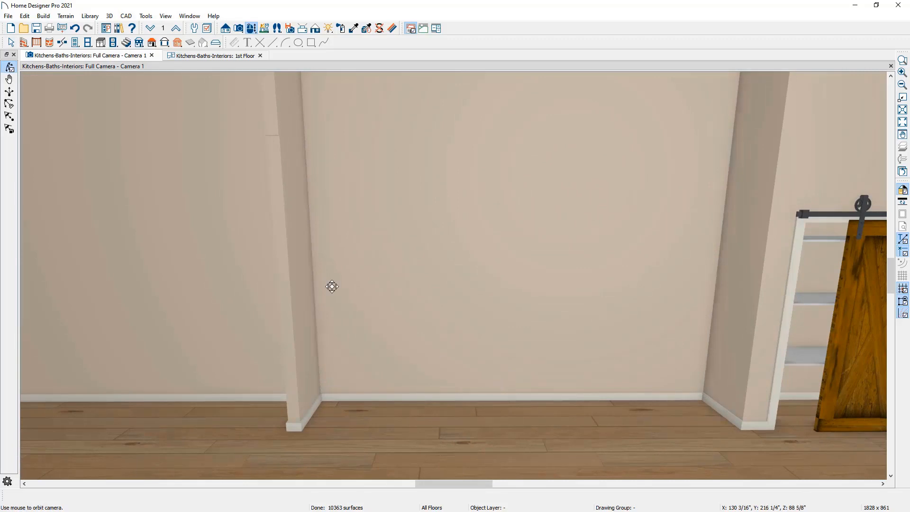
left_click(100, 45)
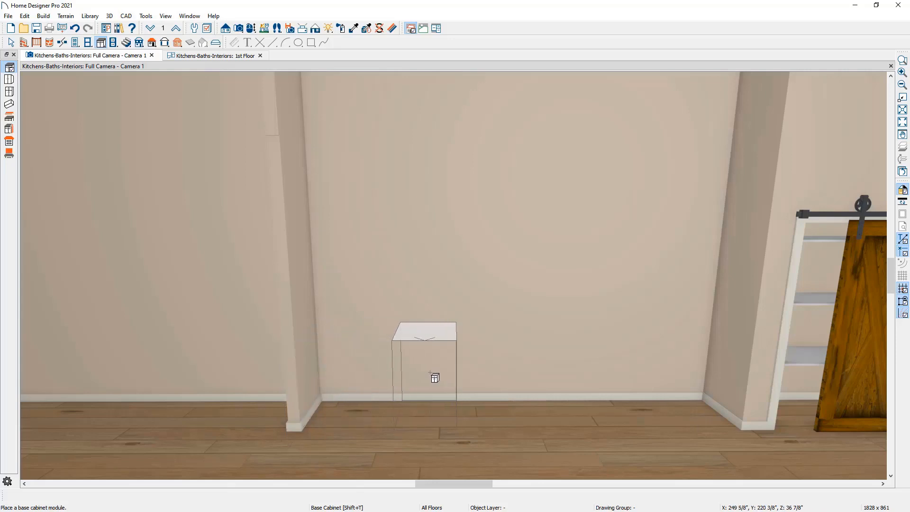
left_click(435, 377)
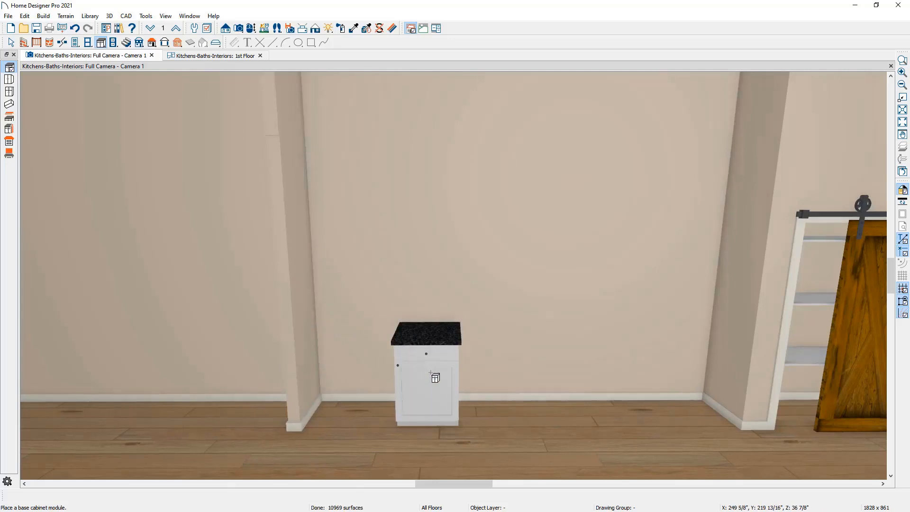
Stretch the base cabinet wider toward the barn-door side, making it a two-door cabinet
scroll(431, 373, "up", 4)
middle_click_drag(430, 373, 422, 354)
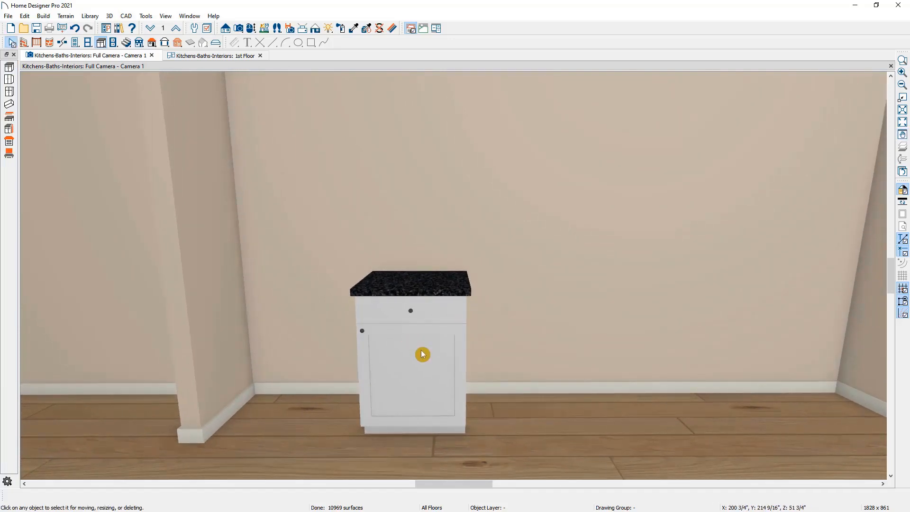
left_click(422, 354)
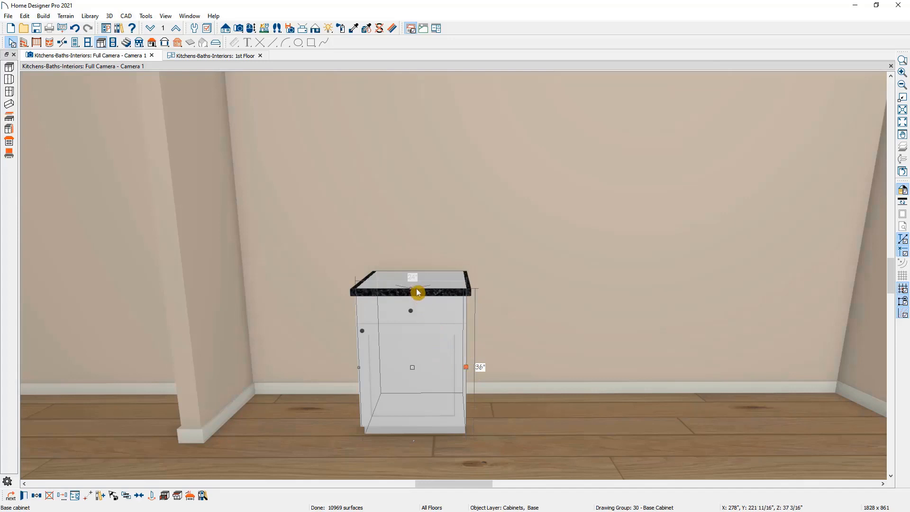
left_click_drag(466, 368, 504, 362)
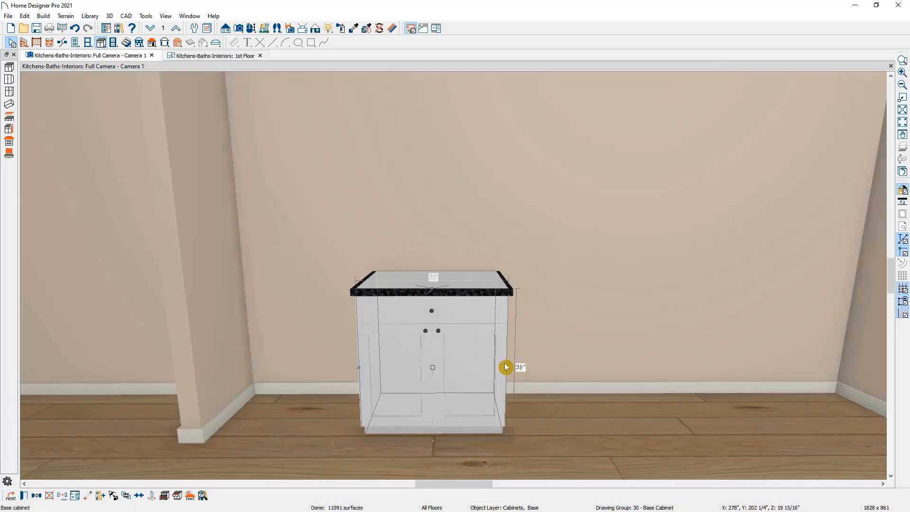
Apply the Beaded Beadboard door style from the library's cabinet doors to the base cabinet's two doors
key("Escape")
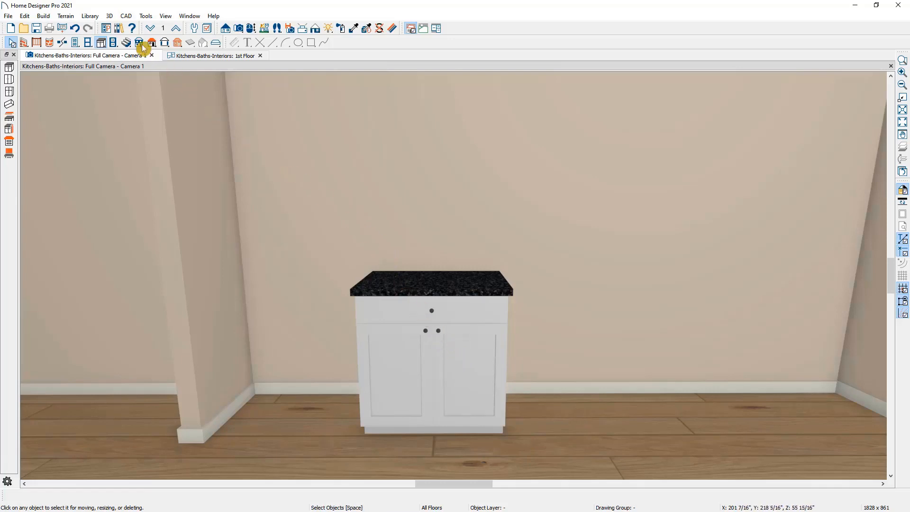
left_click(118, 30)
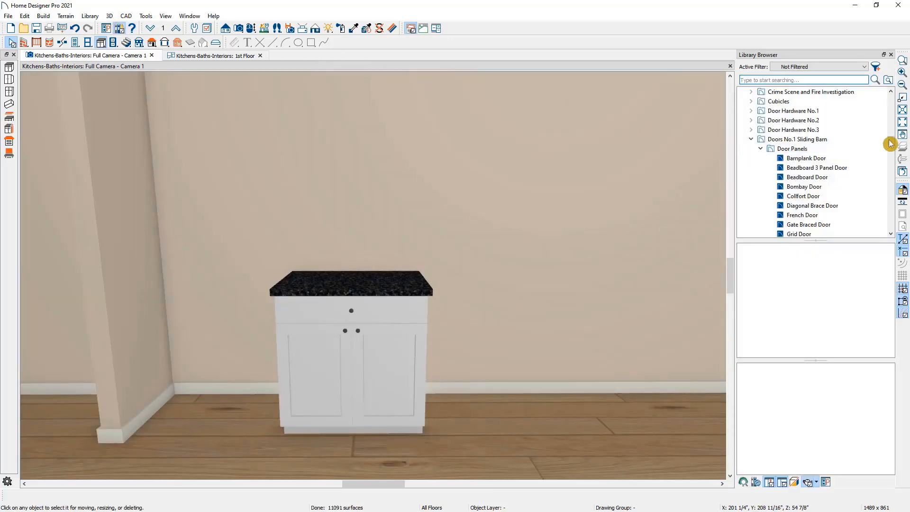
left_click_drag(891, 140, 897, 97)
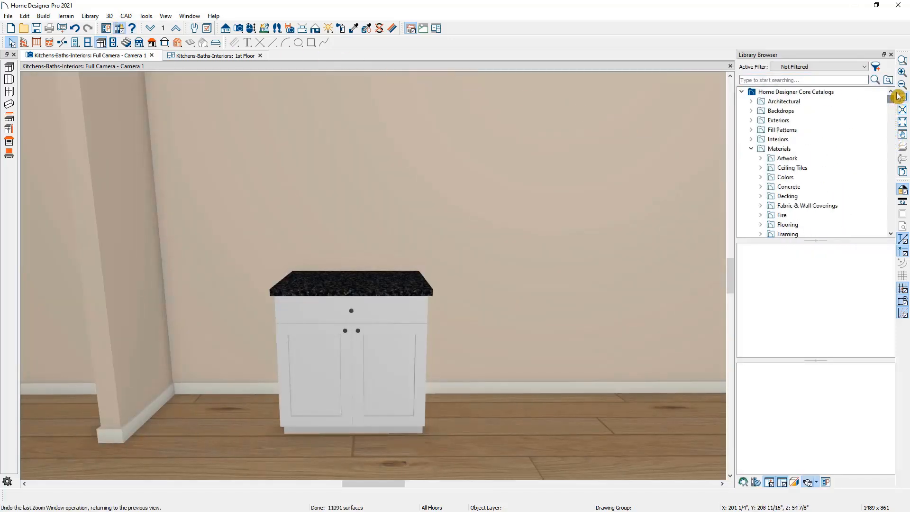
left_click(751, 102)
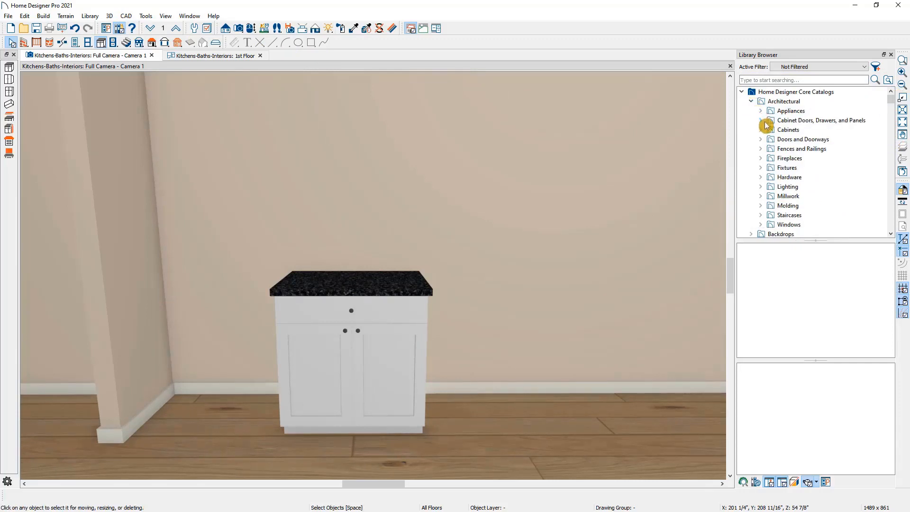
left_click(761, 121)
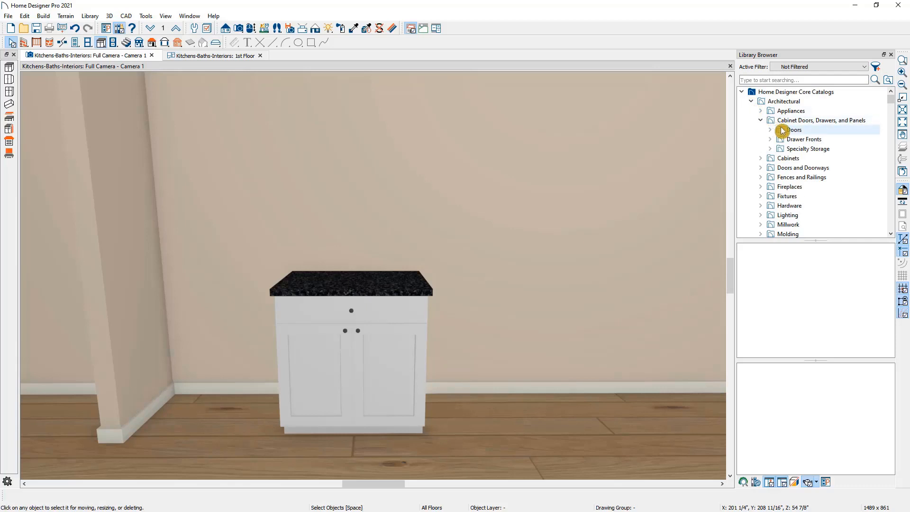
left_click(781, 131)
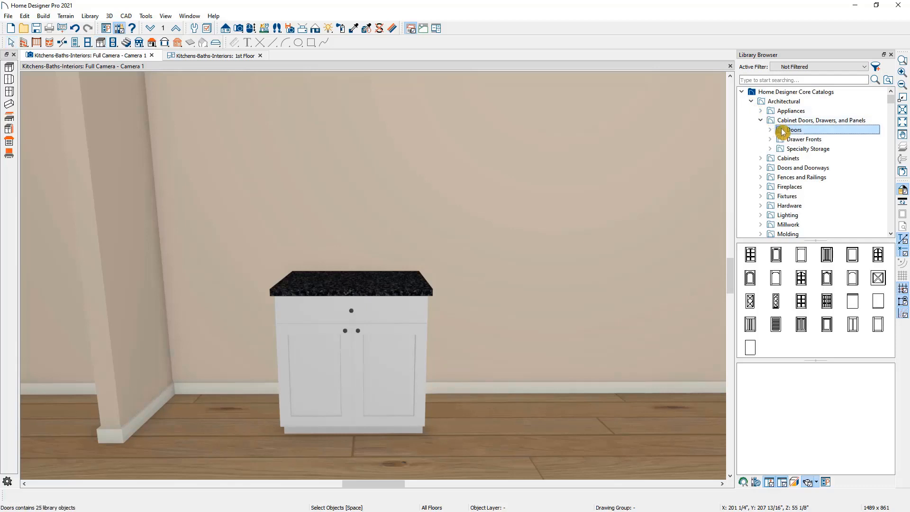
left_click(788, 139)
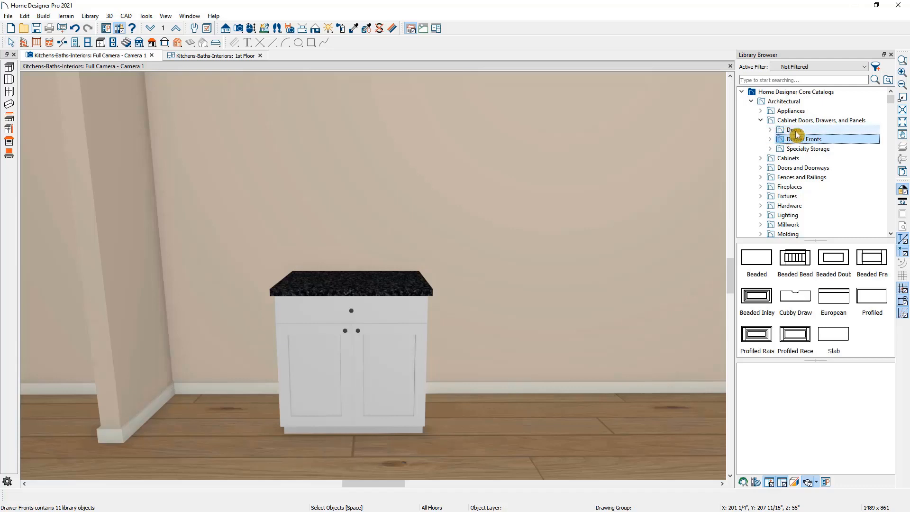
left_click(790, 130)
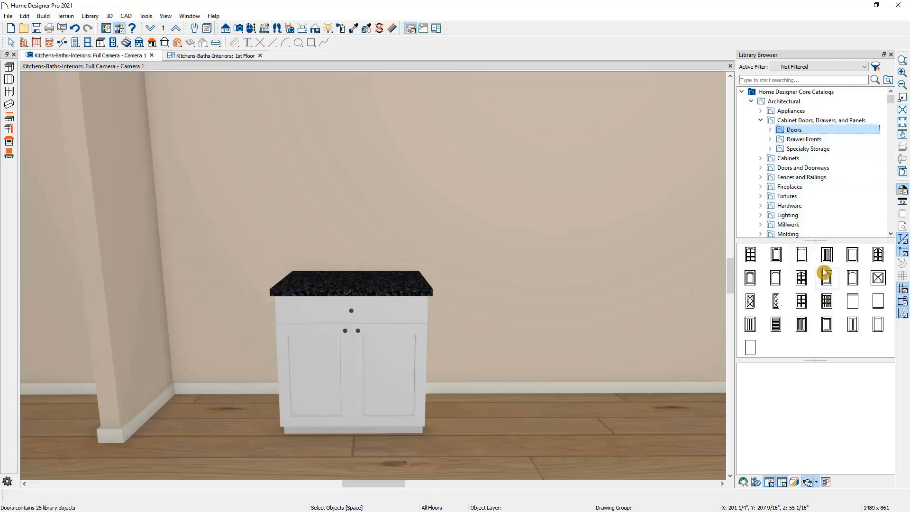
left_click(832, 256)
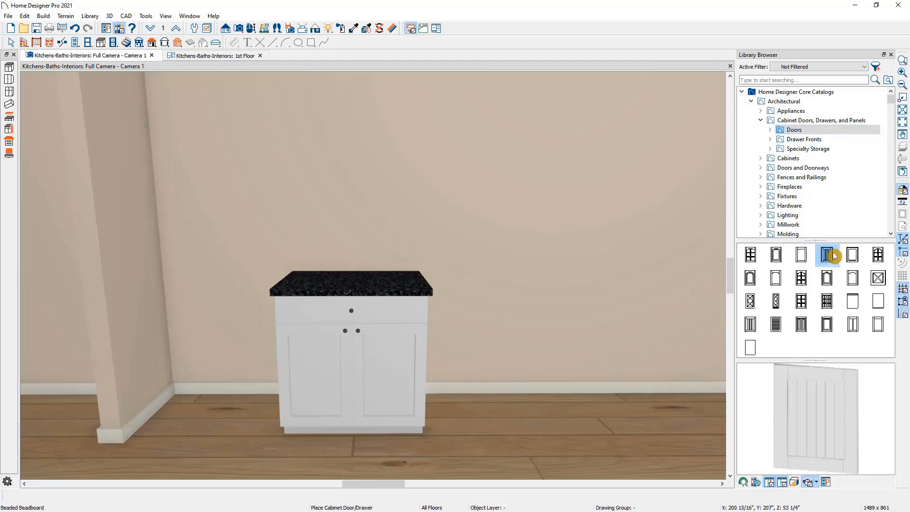
left_click(387, 377)
scroll(384, 377, "up", 5)
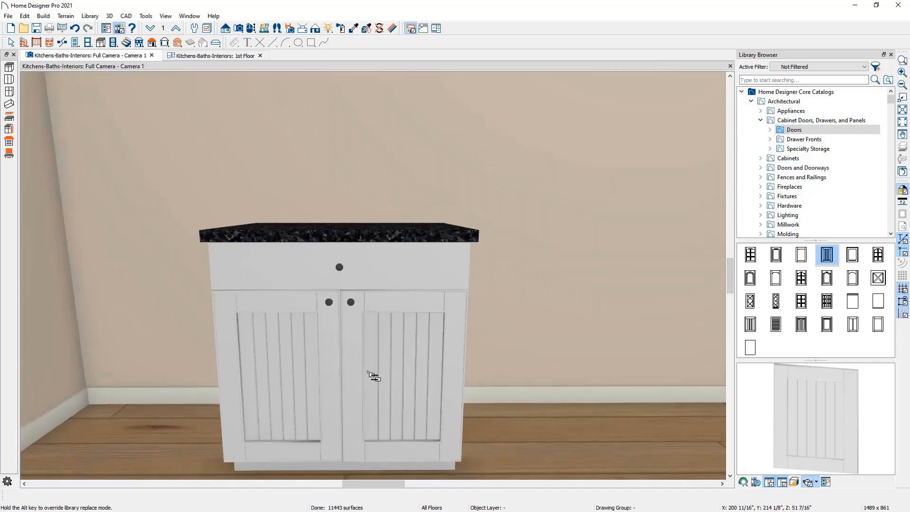
Replace the knobs on the base cabinet's doors with the Bar Pull Long v handle from the library's cabinet hardware
left_click(760, 207)
scroll(761, 210, "down", 2)
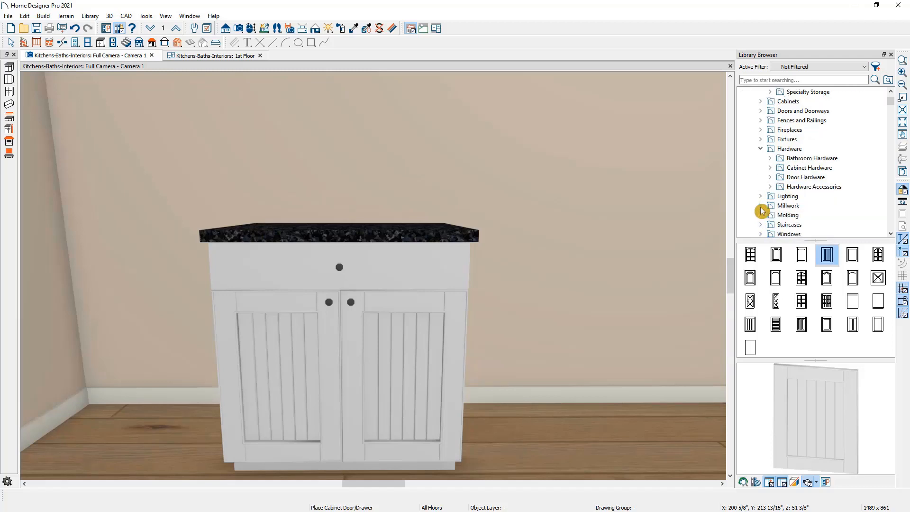
left_click(770, 168)
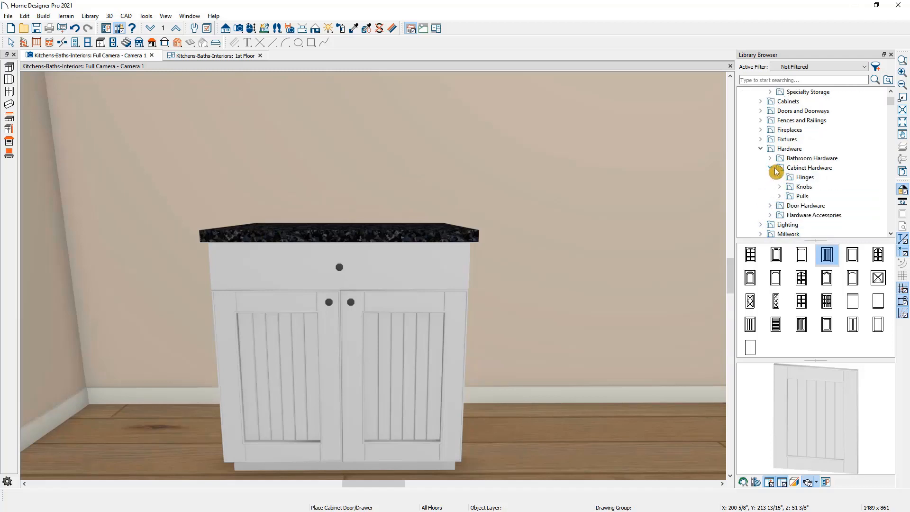
left_click(780, 196)
left_click(785, 197)
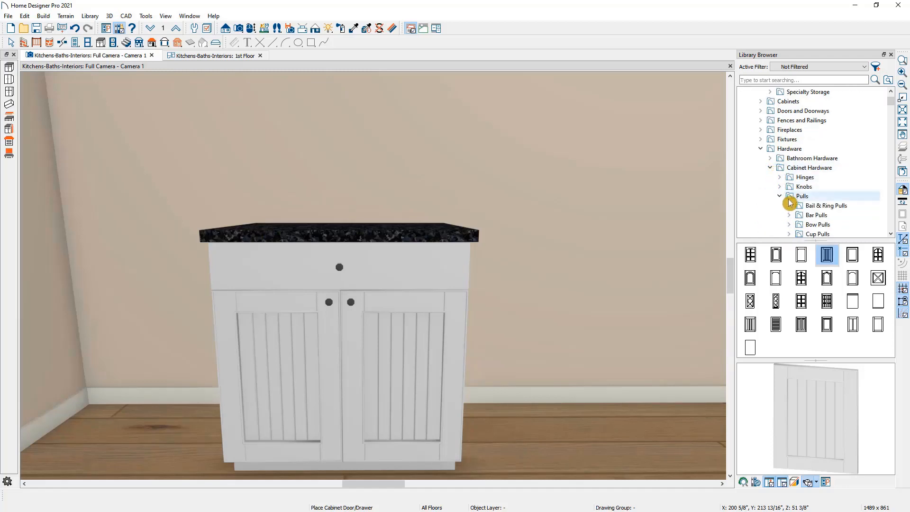
scroll(790, 203, "down", 1)
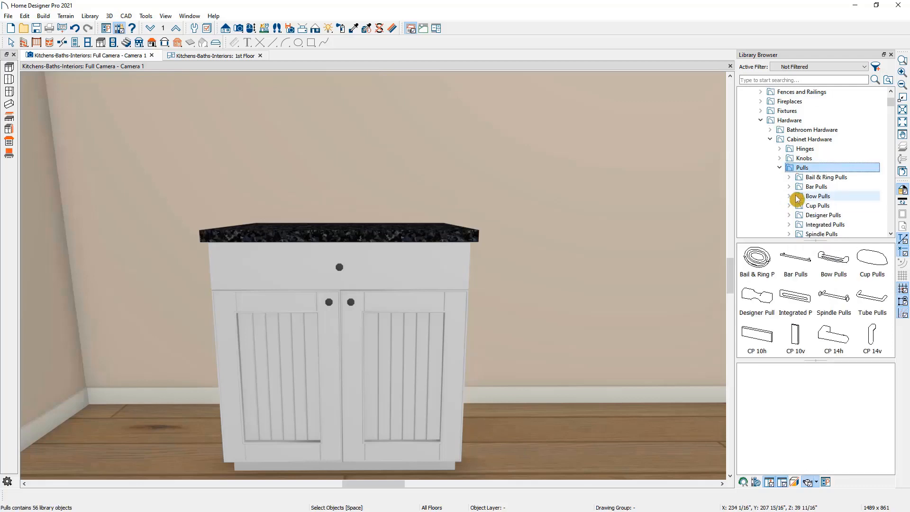
double_click(804, 188)
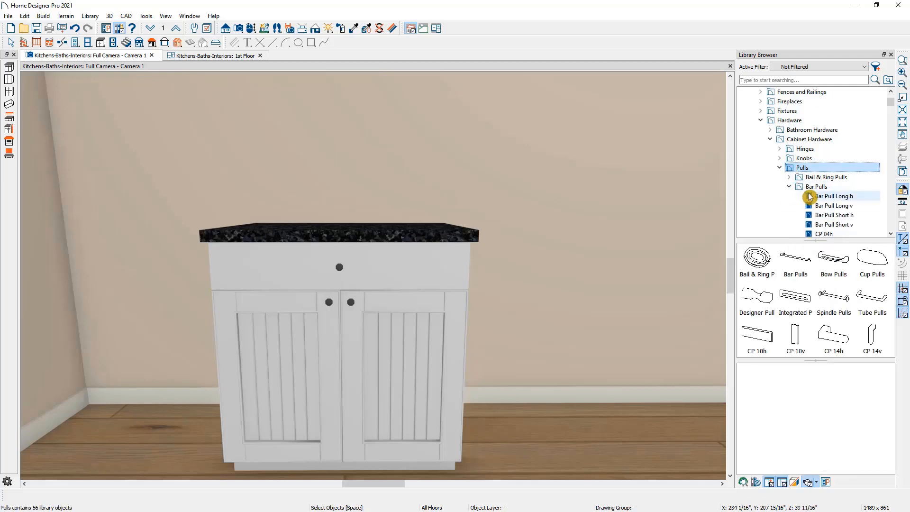
left_click(807, 188)
left_click(797, 256)
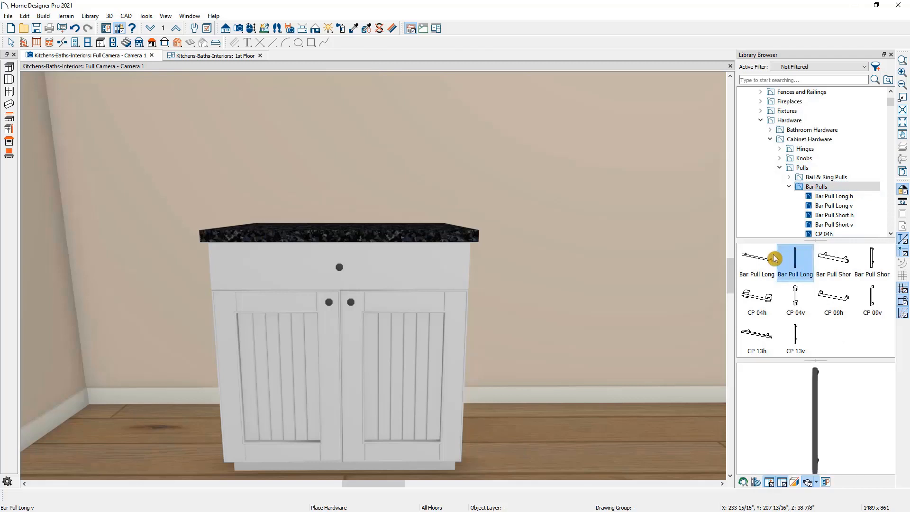
left_click(351, 303)
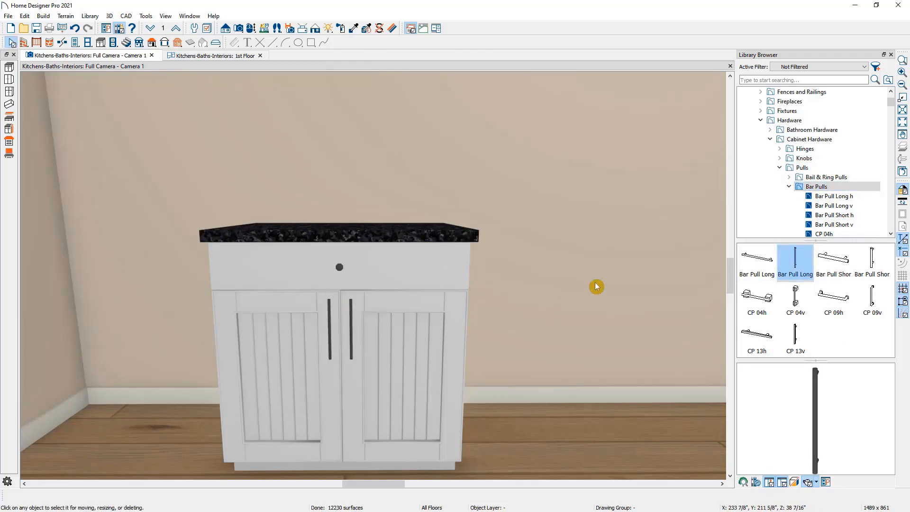
Replace the knob on the base cabinet's drawer with the Bar Pull Long h handle
left_click(750, 264)
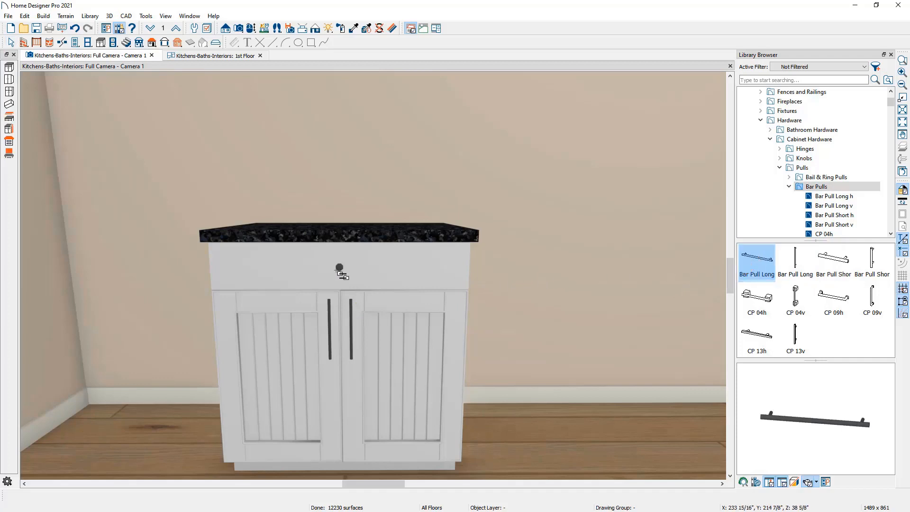
left_click(345, 272)
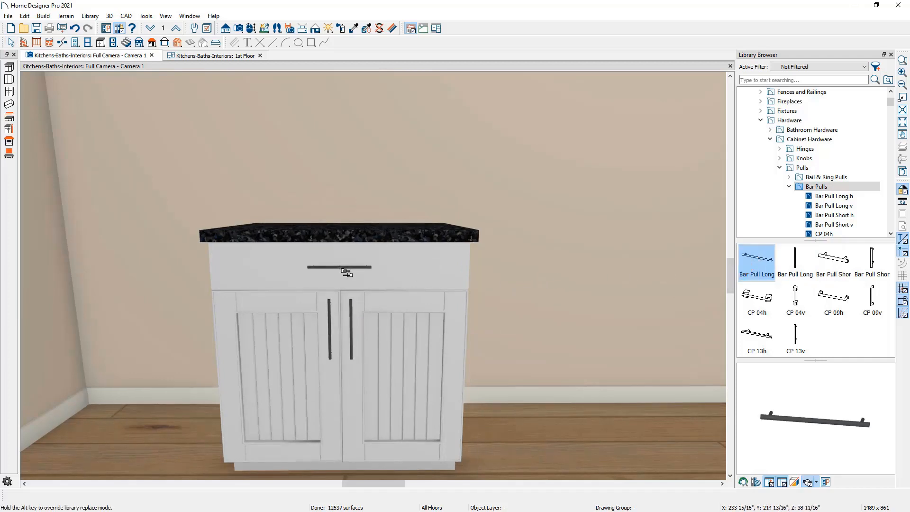
scroll(341, 268, "down", 3)
middle_click_drag(342, 269, 279, 272)
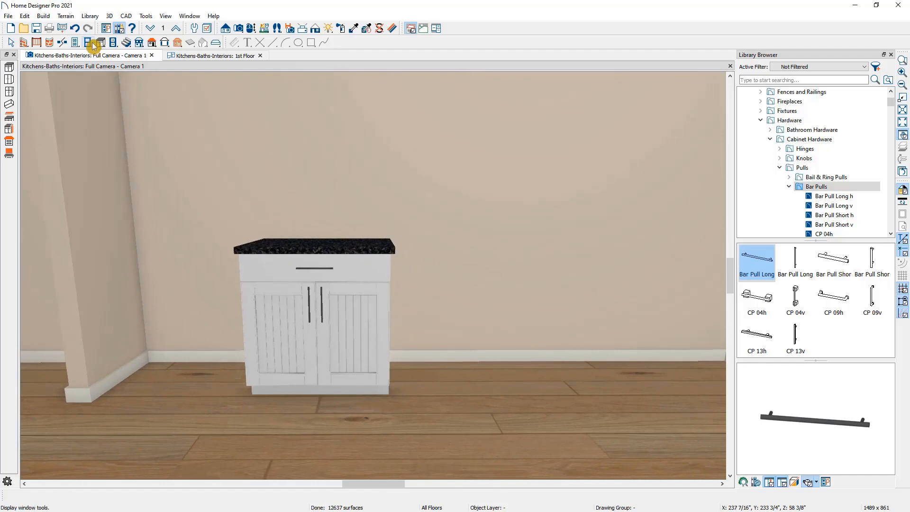
Place a second base cabinet against the back wall, spaced apart from the two-door cabinet
left_click(99, 42)
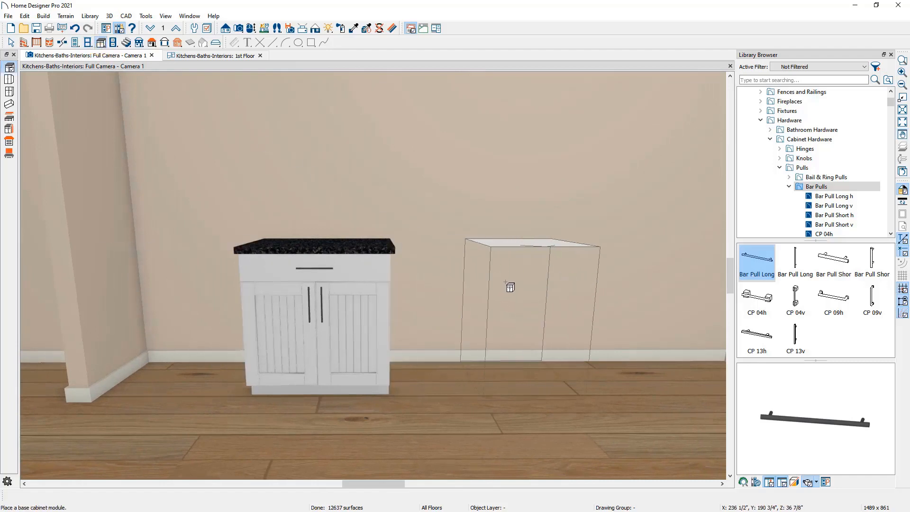
left_click(521, 298)
scroll(550, 327, "up", 3)
key("Escape")
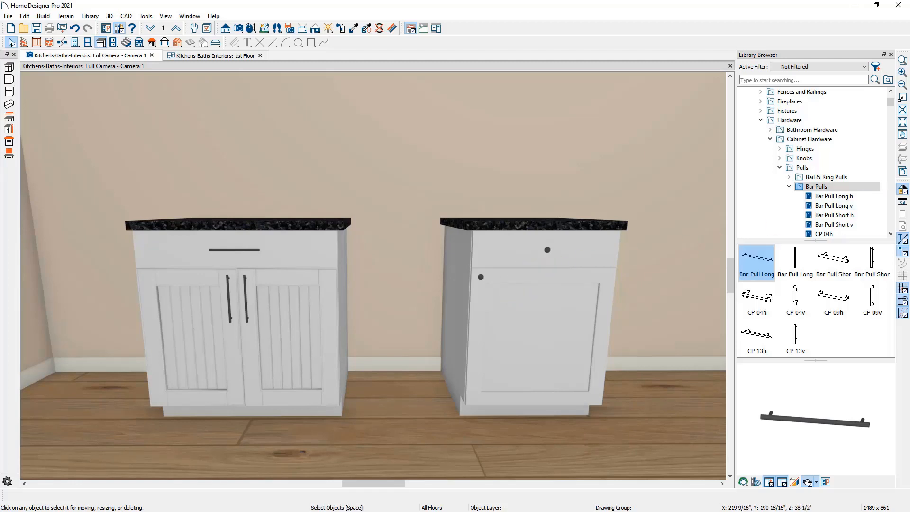
Check the Completed Kitchen reference image and delete both base cabinets from the back wall
left_click_drag(909, 128, 530, 132)
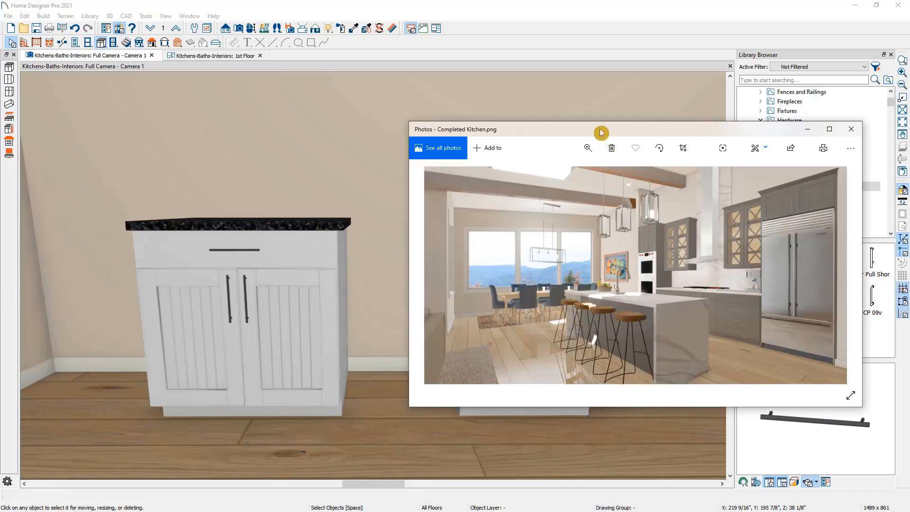
left_click_drag(601, 131, 909, 131)
left_click(491, 266)
key("Delete")
left_click(311, 270)
key("Delete")
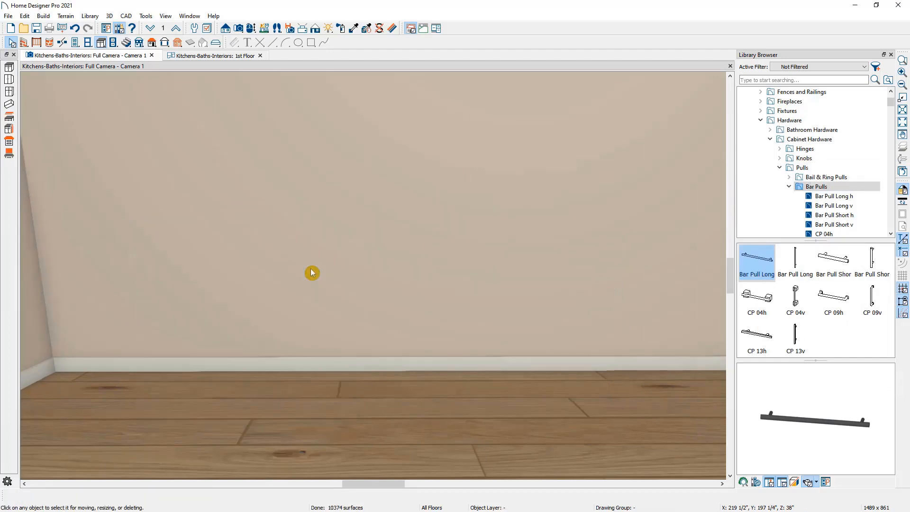
Close the library browser, open the base cabinet defaults, and review the general, box construction and front settings
left_click(892, 55)
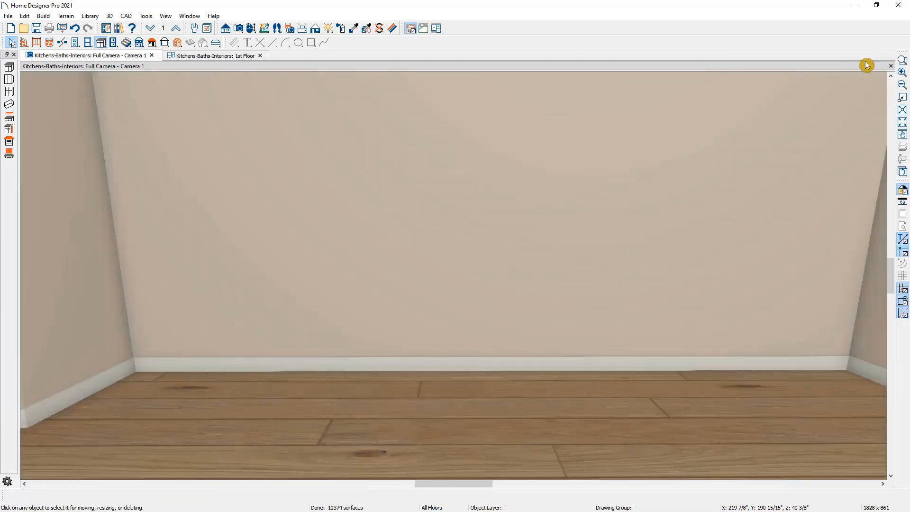
left_click(195, 29)
left_click(38, 108)
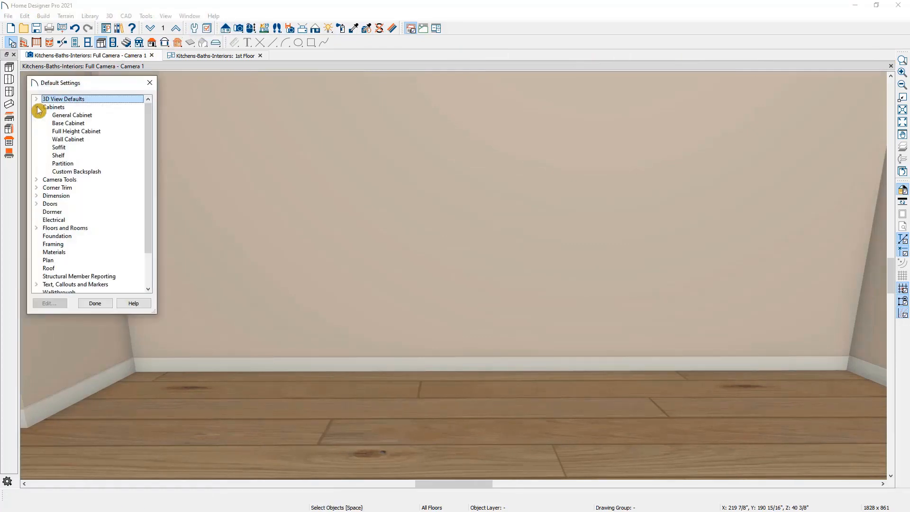
double_click(103, 122)
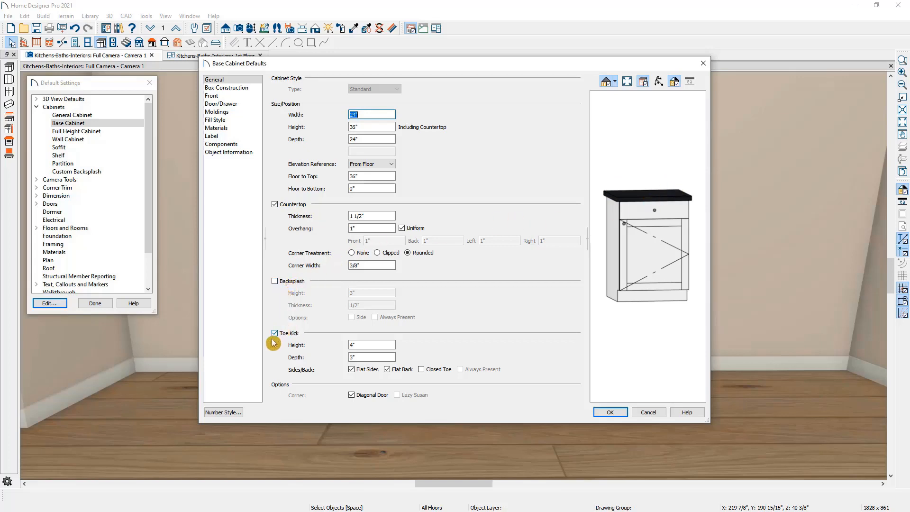
left_click(247, 88)
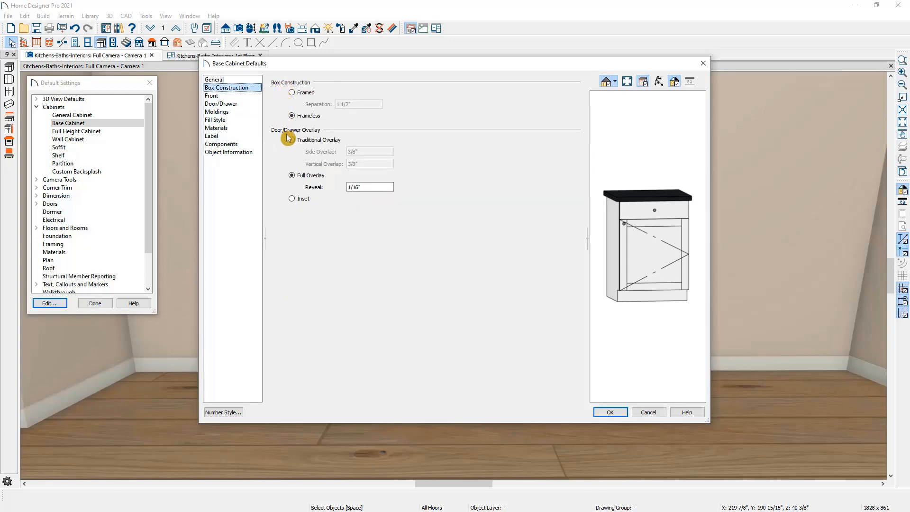
left_click(248, 96)
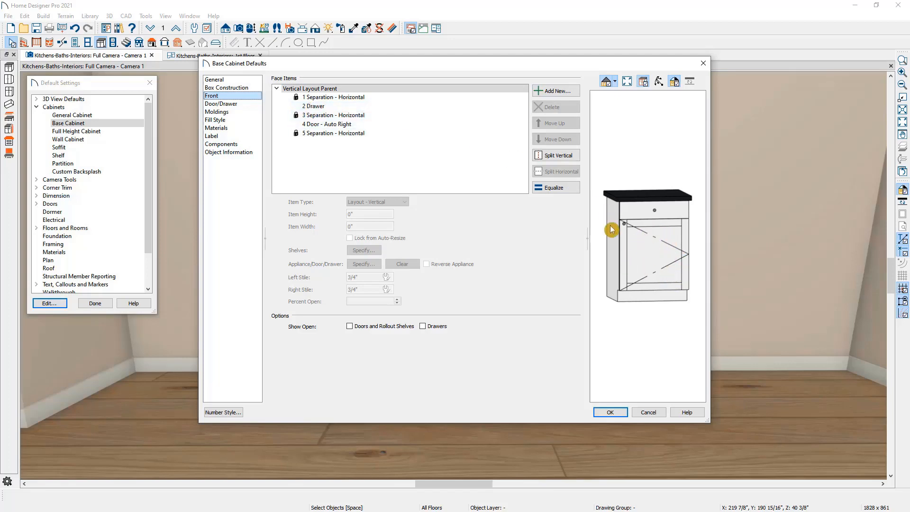
Set the default base cabinet door handle to Bar Pull Long v from the library's Bar Pulls folder
left_click(228, 104)
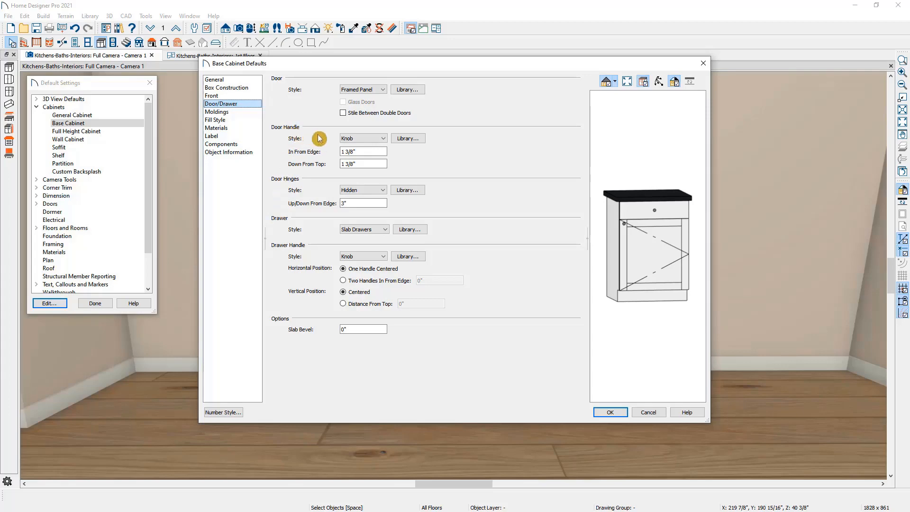
left_click(408, 138)
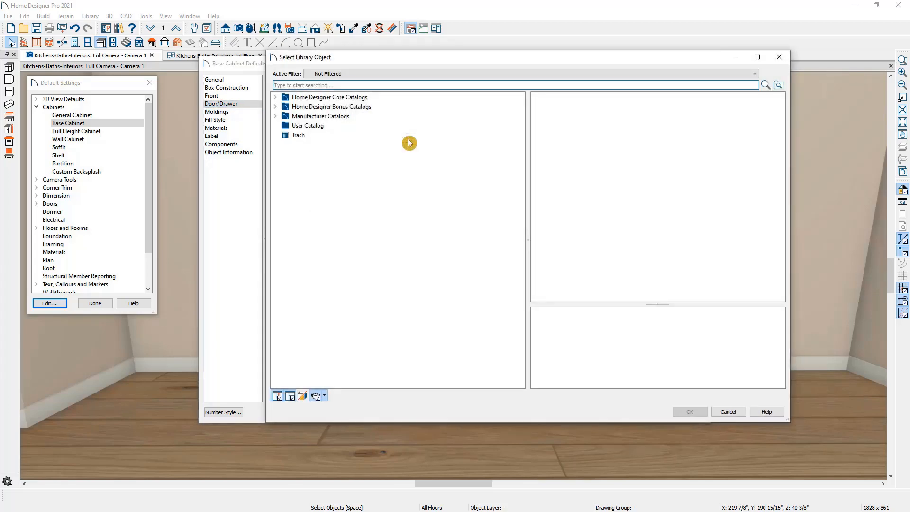
type("pu")
key("BackSpace")
key("BackSpace")
type("b")
key("Return")
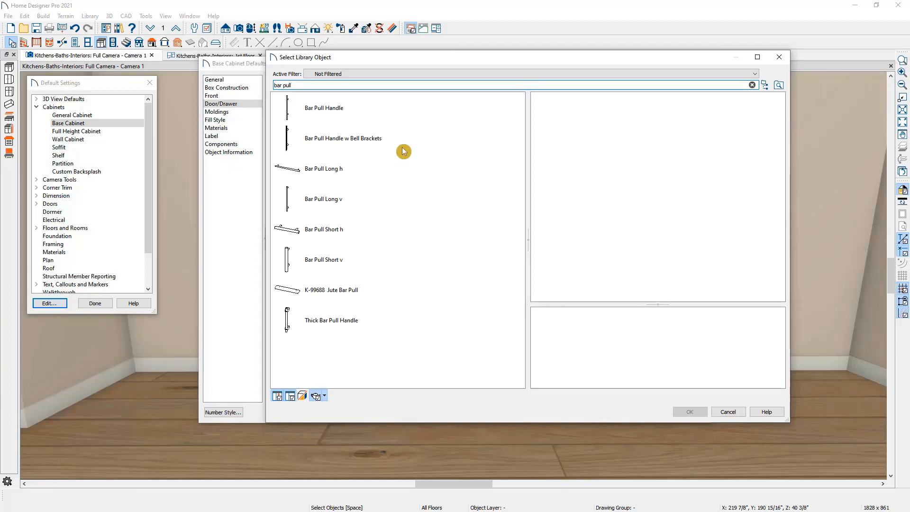
left_click(329, 205)
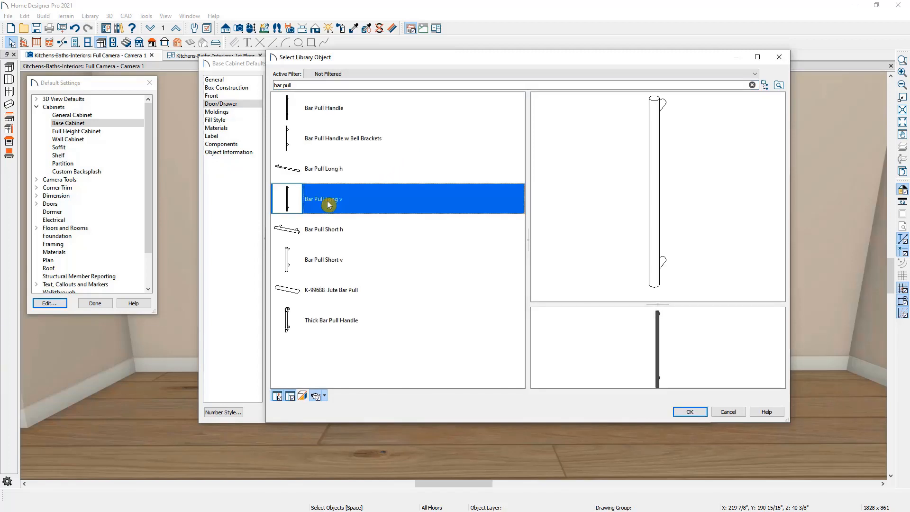
right_click(328, 204)
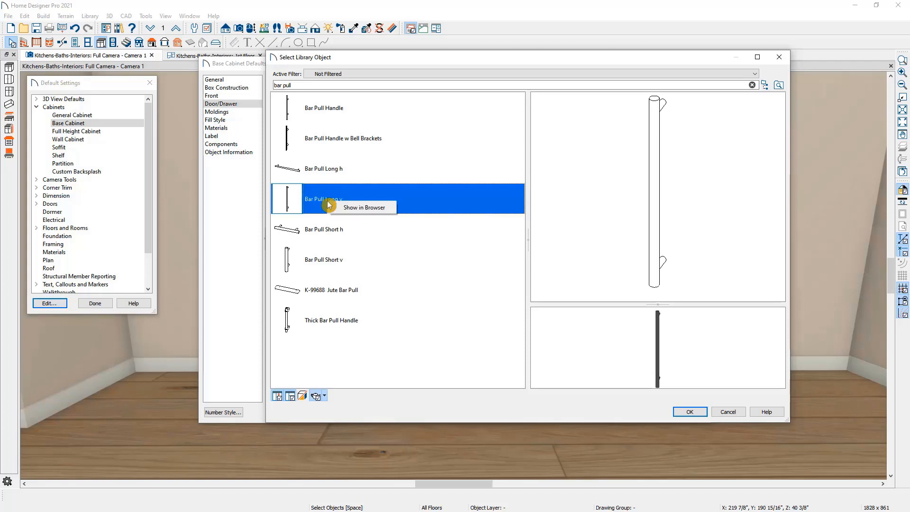
left_click(364, 208)
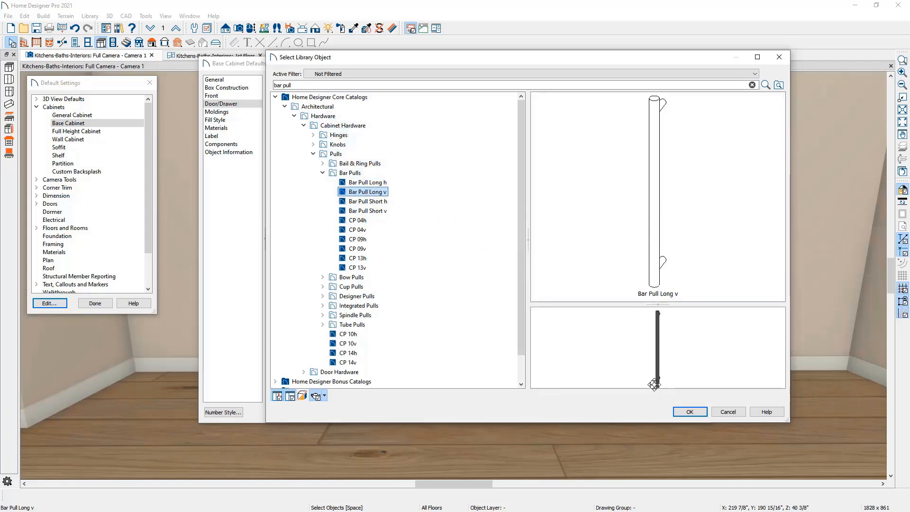
left_click(690, 412)
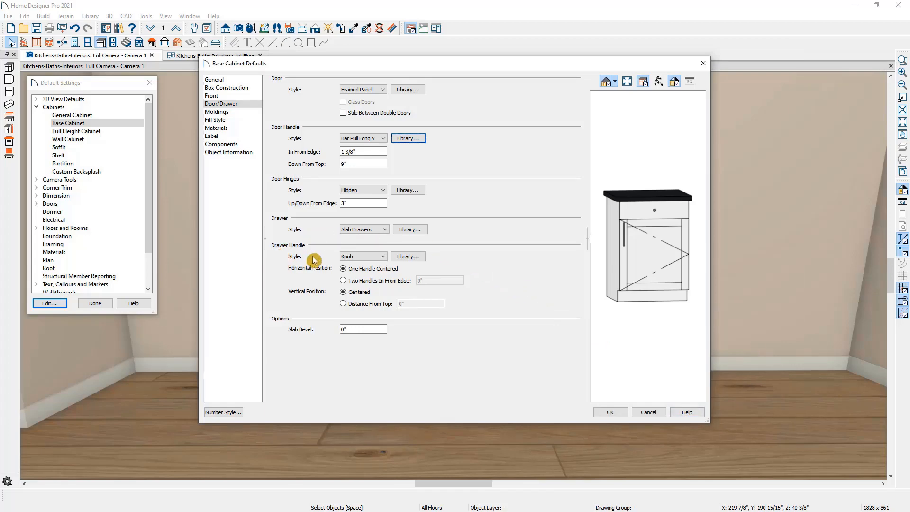
Set the default base cabinet drawer handle to Bar Pull Long h from the library
left_click(408, 256)
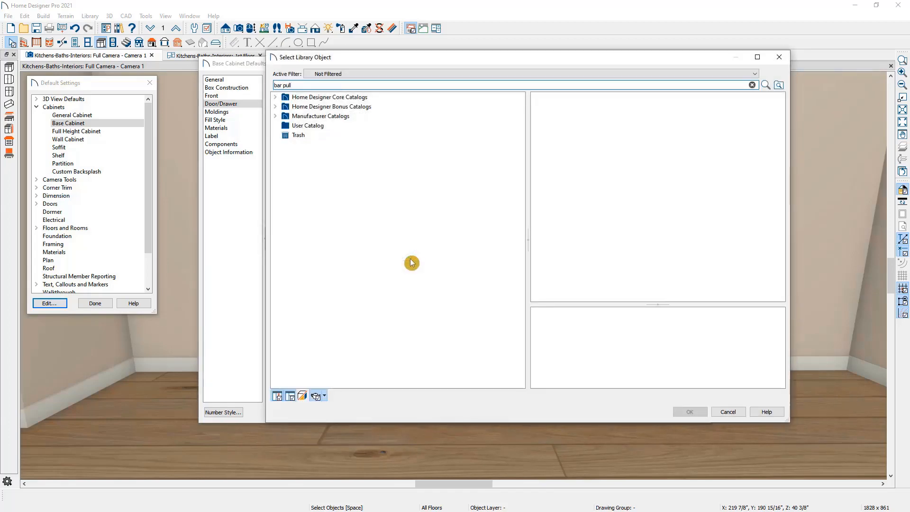
key("Return")
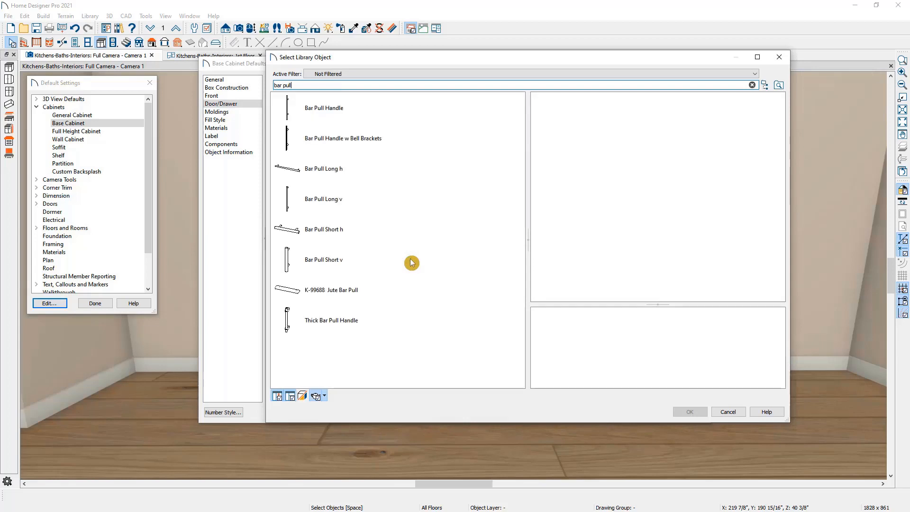
left_click(356, 172)
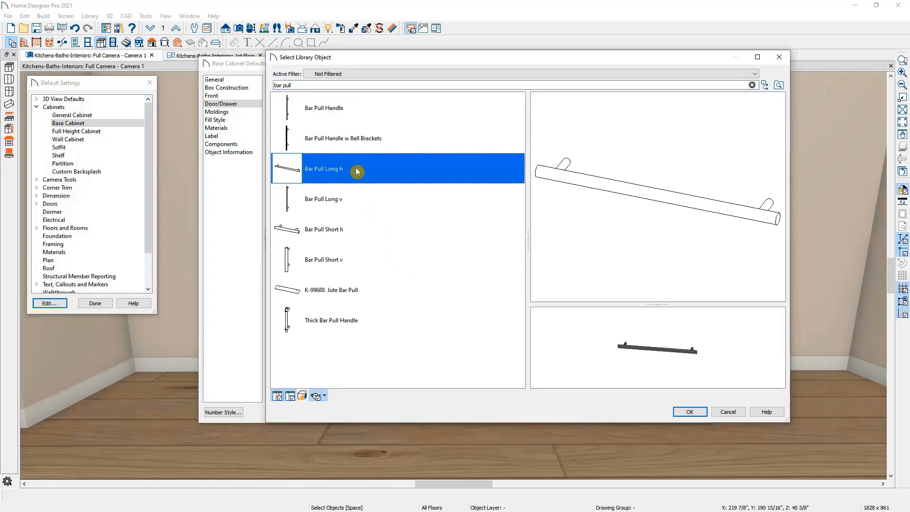
left_click(681, 415)
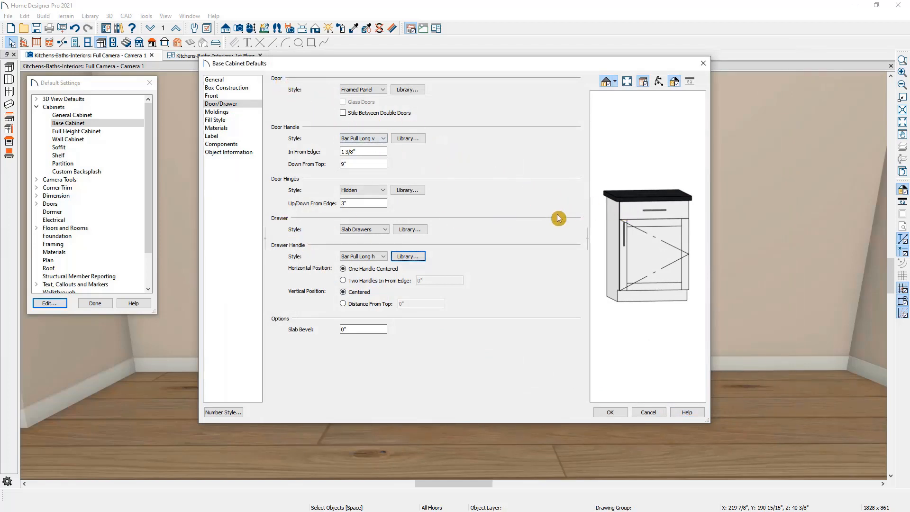
Review the moldings, components and object information settings in the base cabinet defaults
left_click(248, 112)
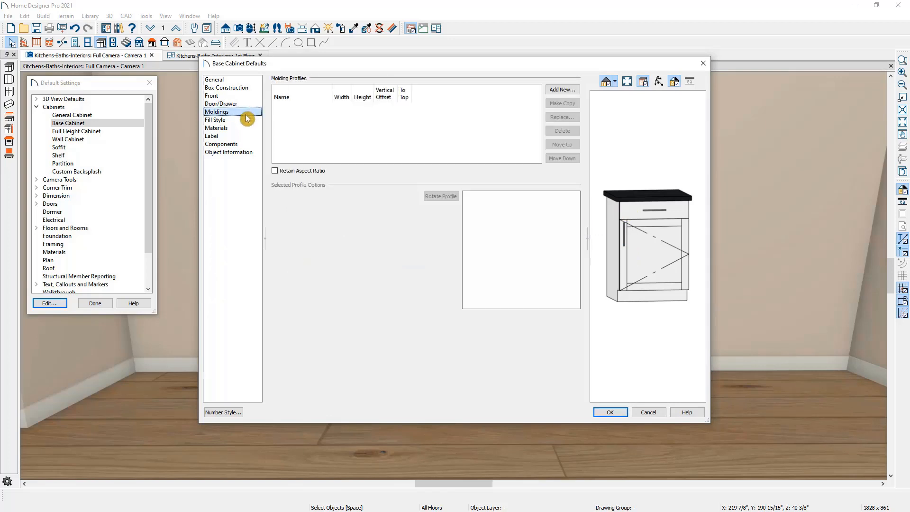
left_click(241, 144)
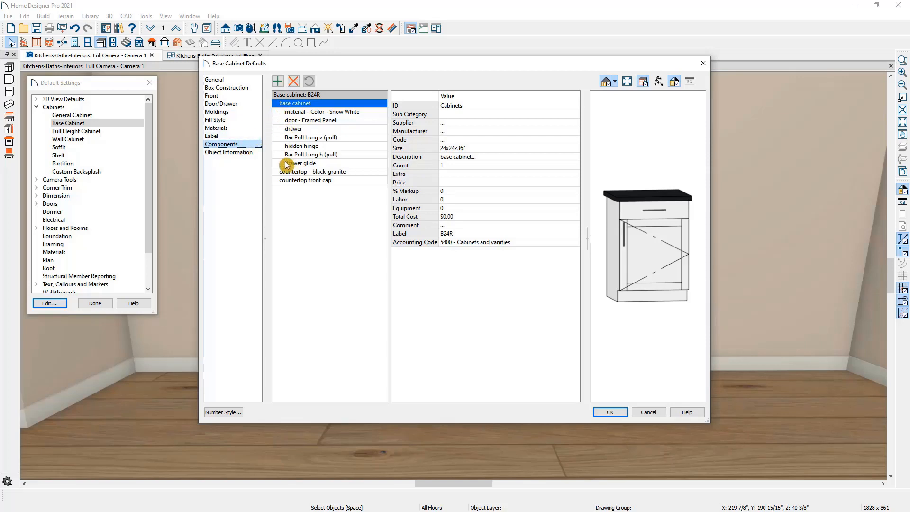
left_click(246, 153)
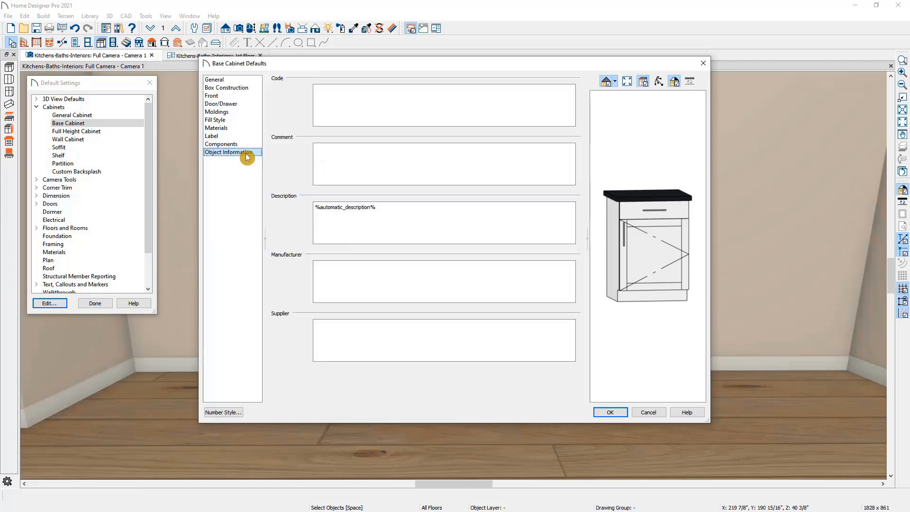
Assign the Alder - Blonde wood material to the default base cabinet's box, interior, drawers/panels, shelves, toe kick, and door frame and panel
left_click(238, 128)
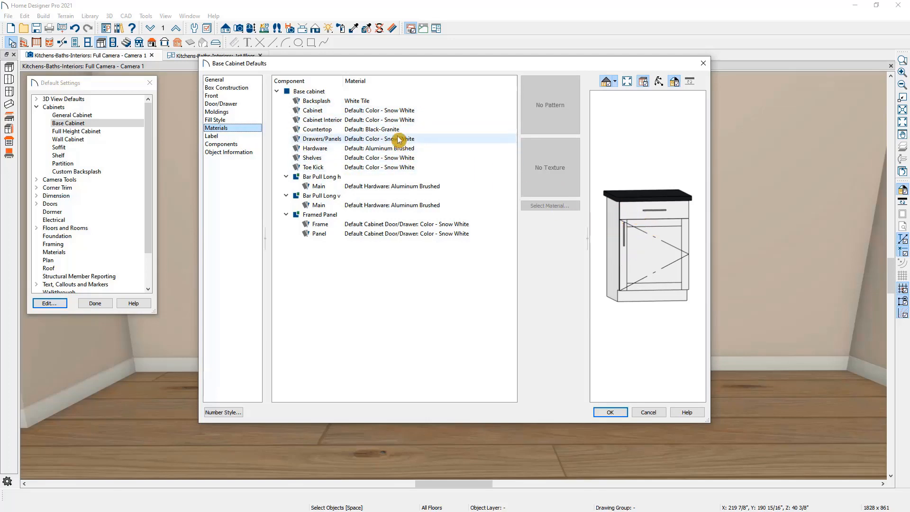
left_click(392, 114)
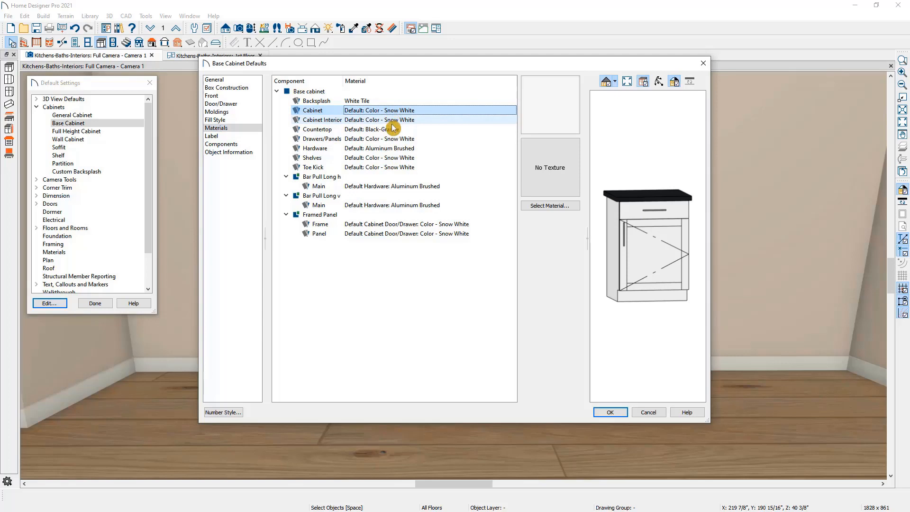
left_click(392, 123, "ctrl")
left_click(392, 139, "ctrl")
left_click(390, 157, "ctrl")
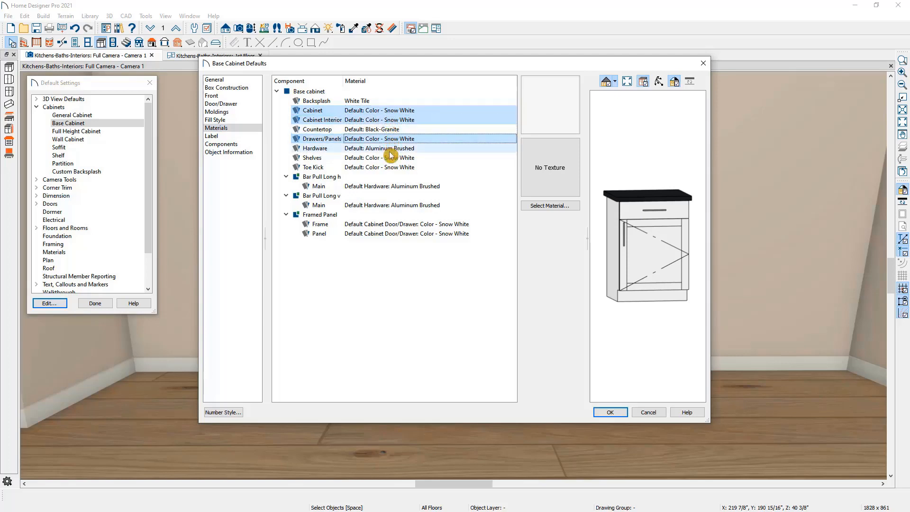
left_click(391, 168, "ctrl")
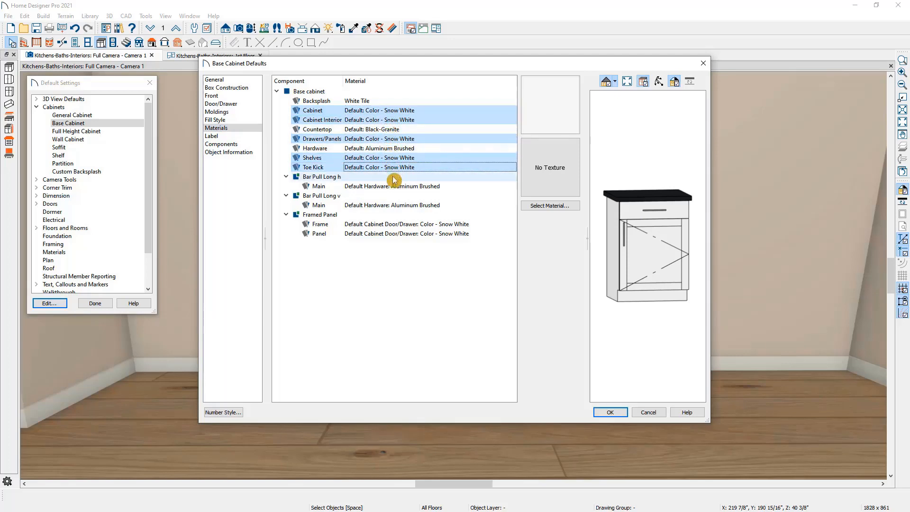
left_click(396, 224, "ctrl")
left_click(400, 234, "ctrl")
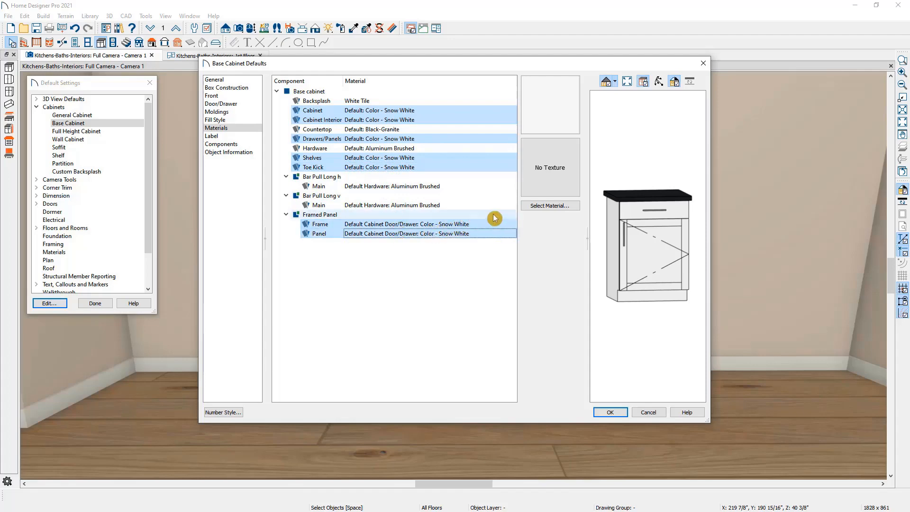
left_click(549, 205)
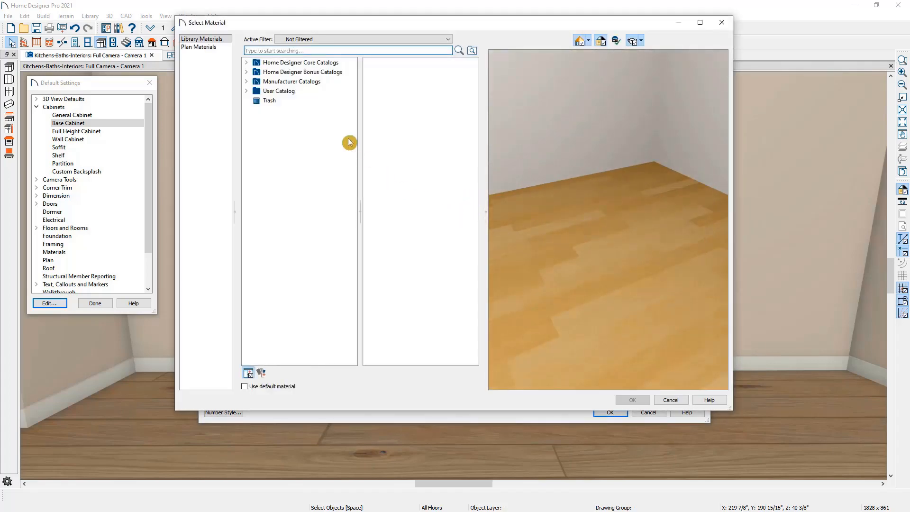
left_click(246, 63)
left_click(256, 73)
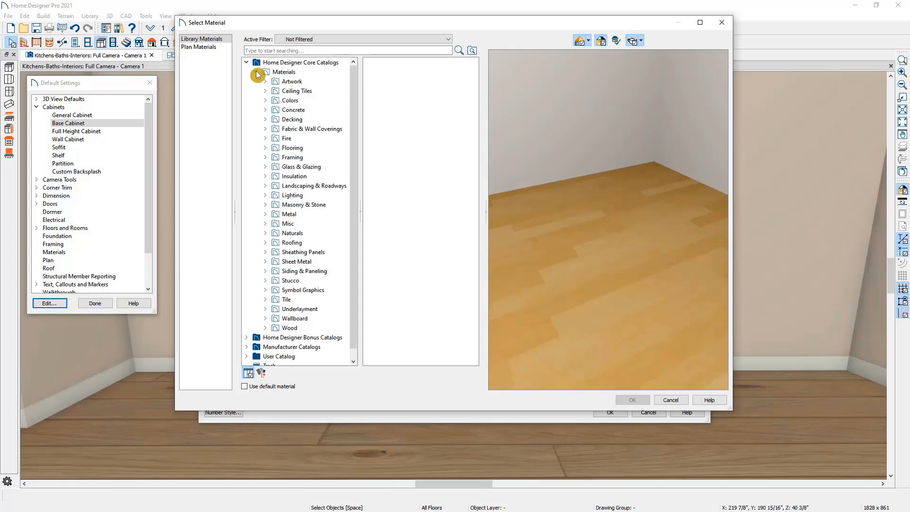
left_click(265, 327)
scroll(265, 332, "down", 1)
scroll(265, 332, "down", 3)
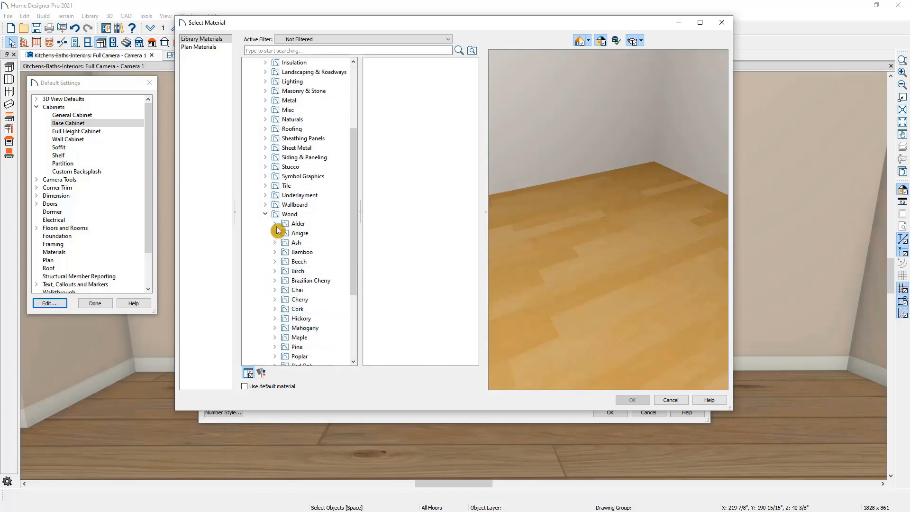
left_click(275, 223)
left_click(294, 224)
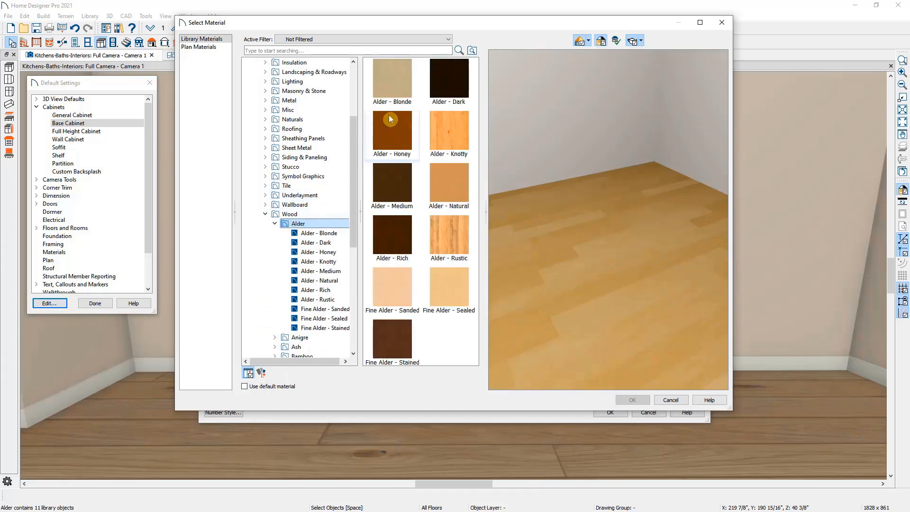
left_click(399, 88)
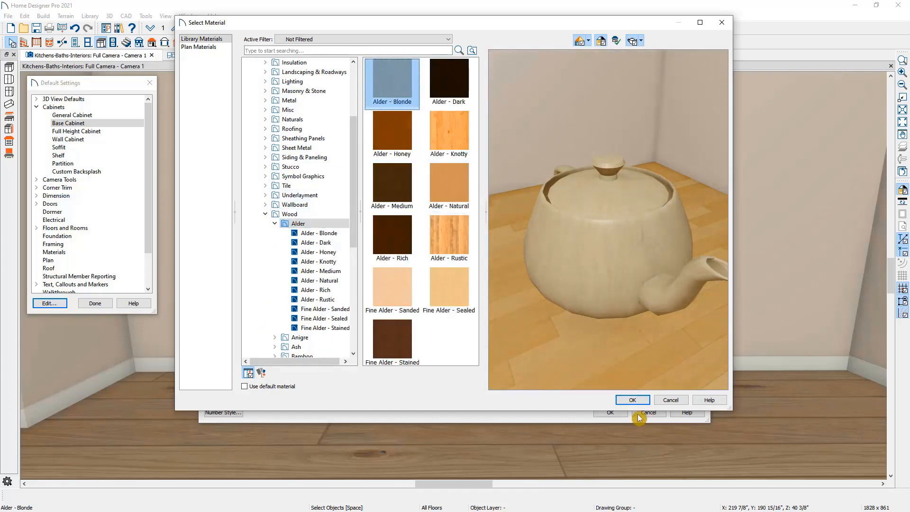
left_click(635, 402)
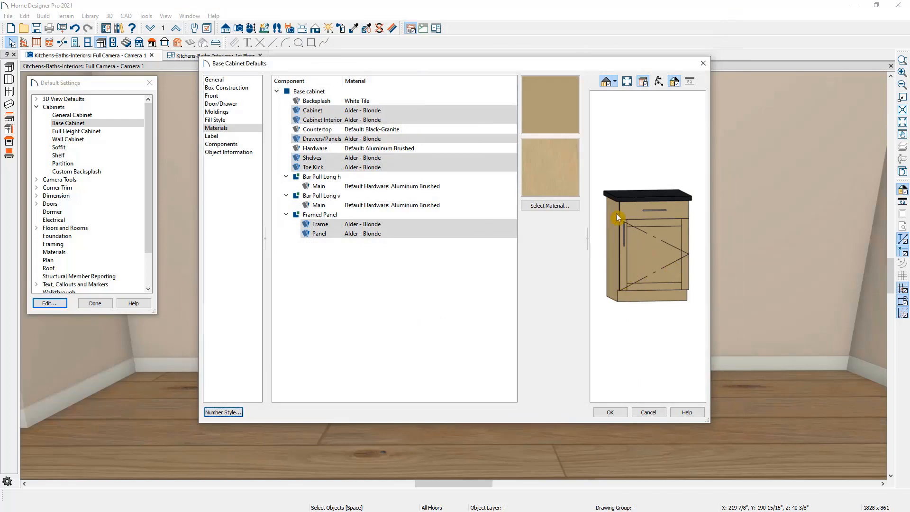
Show the cabinet preview in Standard rendering and accept the base cabinet defaults
left_click(615, 82)
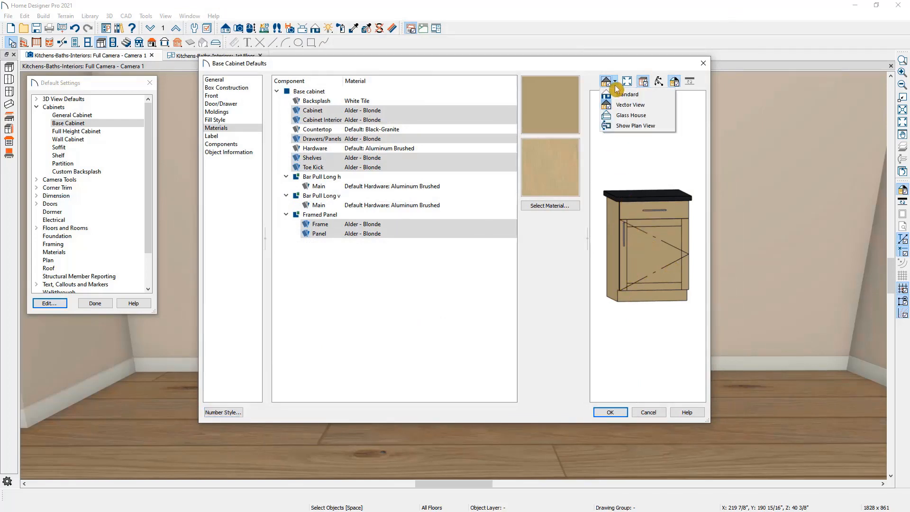
left_click(618, 97)
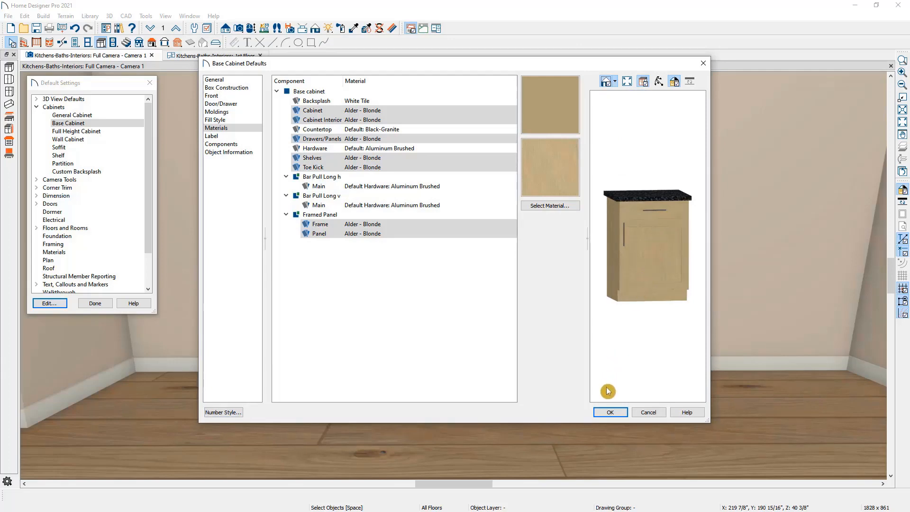
left_click(607, 411)
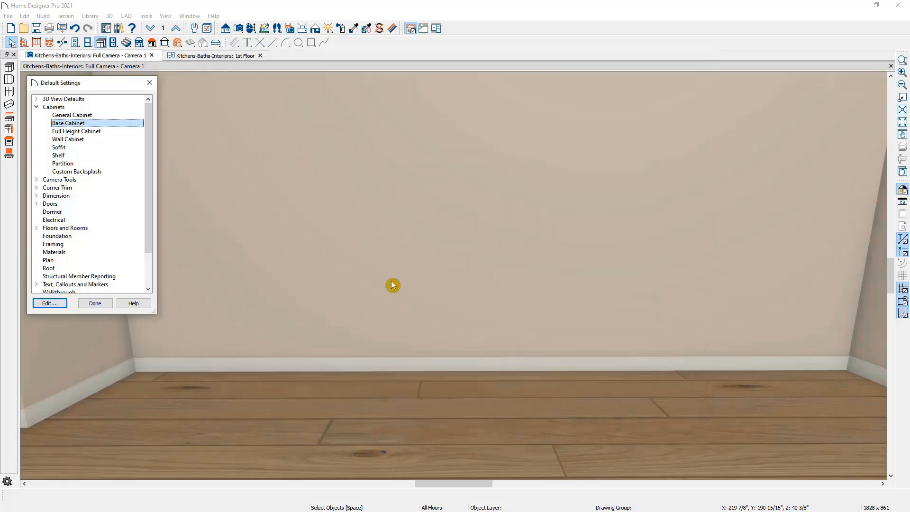
Check the general settings in the full height cabinet defaults and close the default settings
double_click(102, 132)
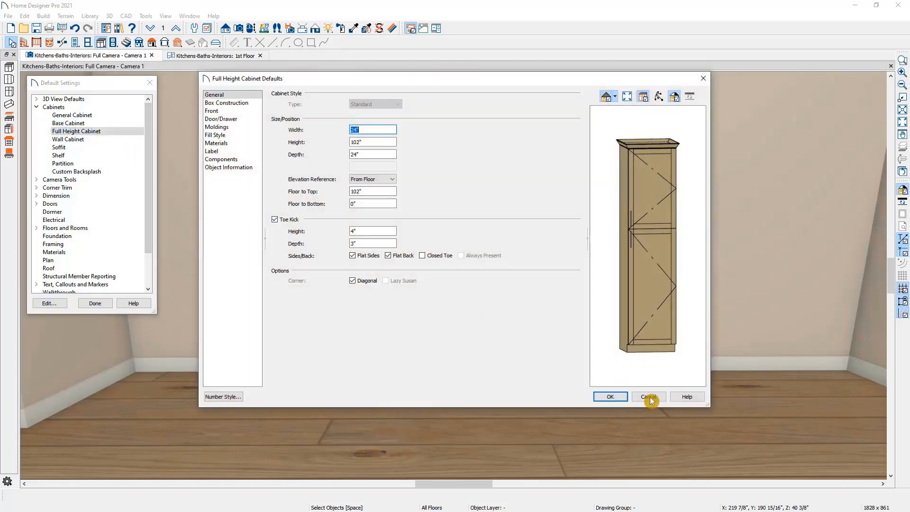
left_click(611, 397)
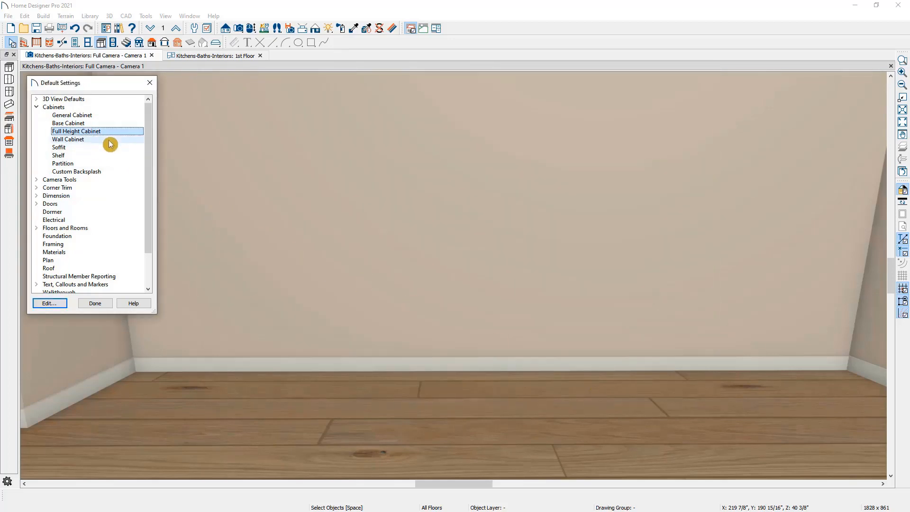
left_click(96, 302)
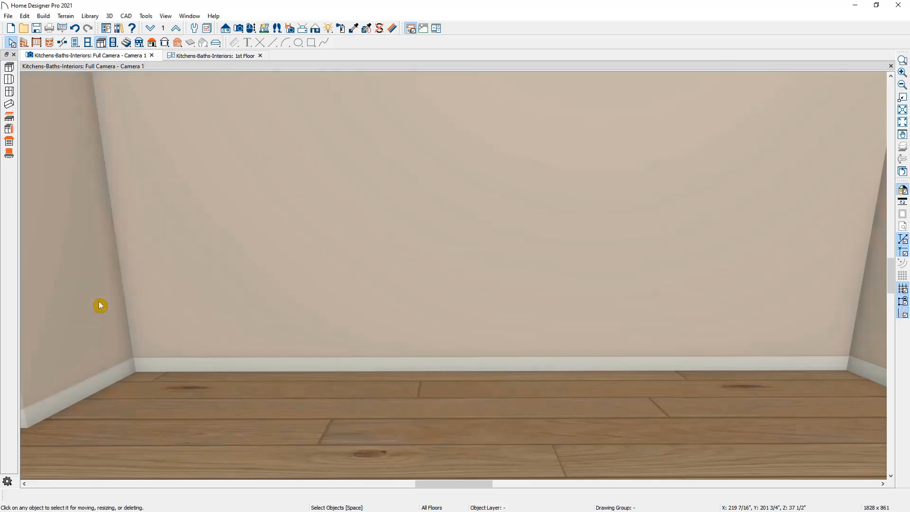
Bring up the Completed Kitchen reference image to examine the cabinet layout, and move it back off the model view
scroll(277, 322, "down", 2)
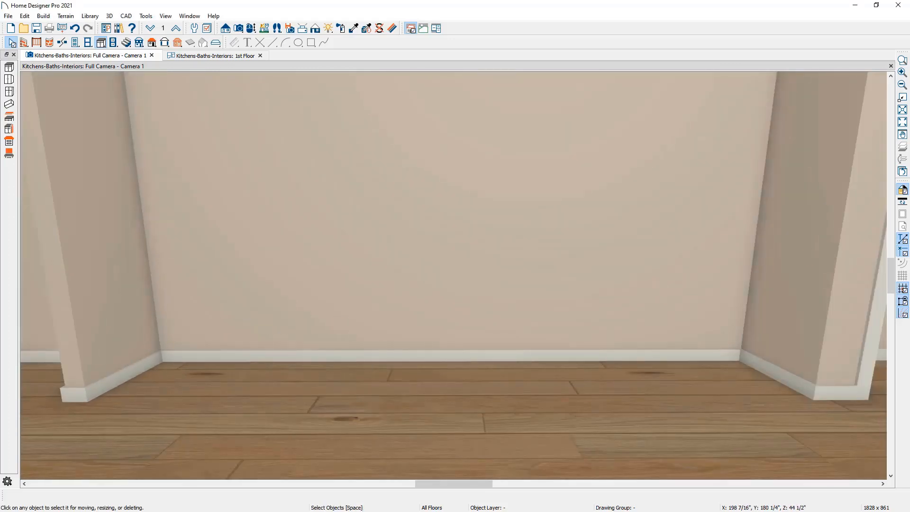
left_click_drag(909, 137, 602, 154)
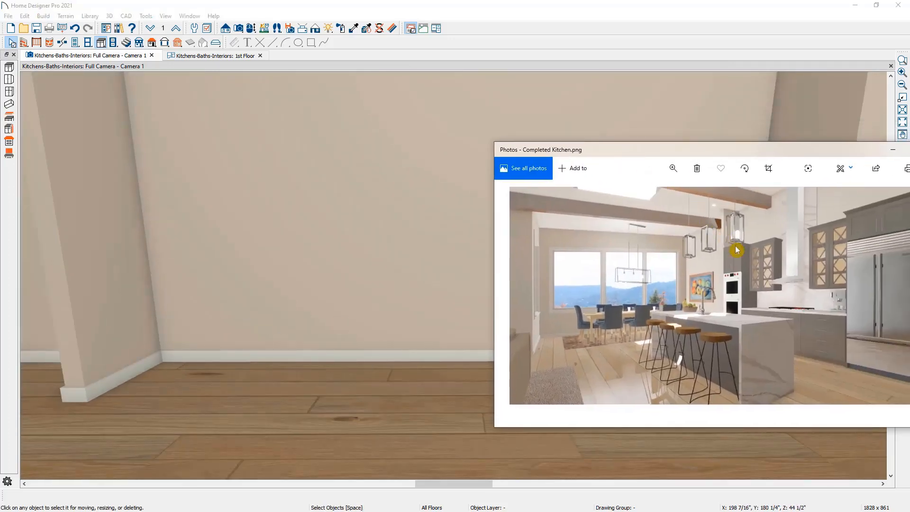
left_click_drag(762, 155, 909, 147)
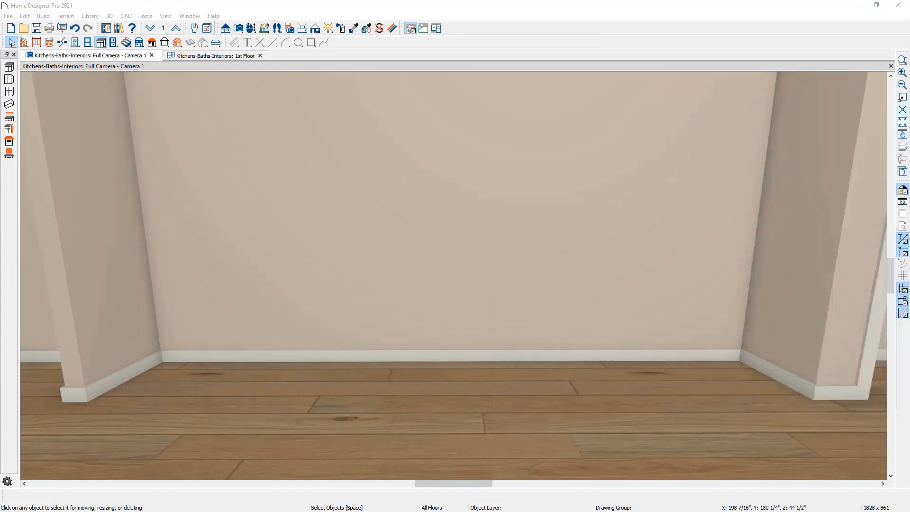
Place a full height cabinet against the back wall near the left side of the kitchen alcove
left_click(105, 43)
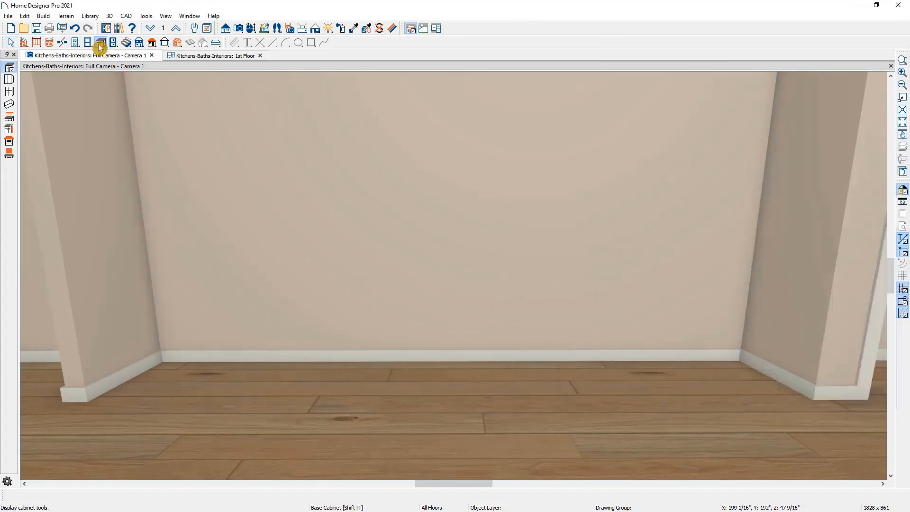
left_click(10, 91)
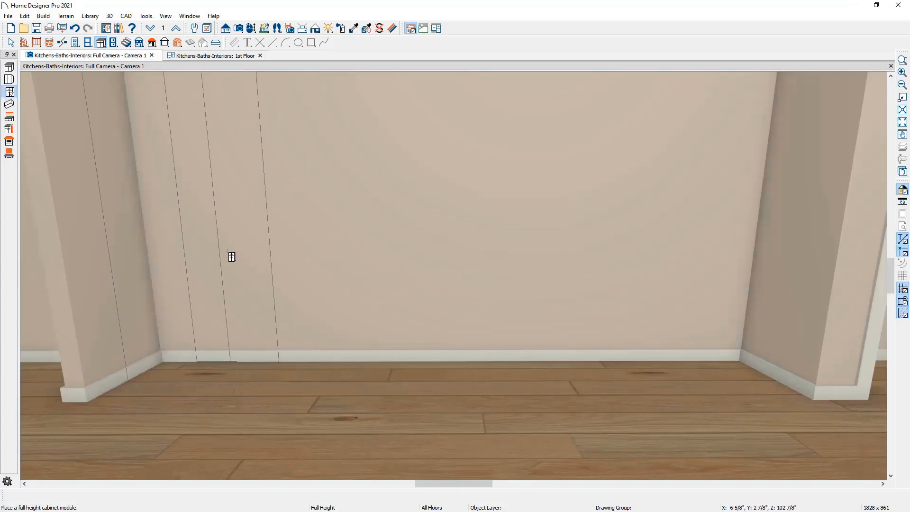
left_click(253, 251)
scroll(253, 252, "down", 4)
middle_click_drag(286, 295, 356, 359)
scroll(440, 414, "down", 2)
Move the full height cabinet against the alcove's left side wall and widen it to 30"
key("space")
left_click(327, 296)
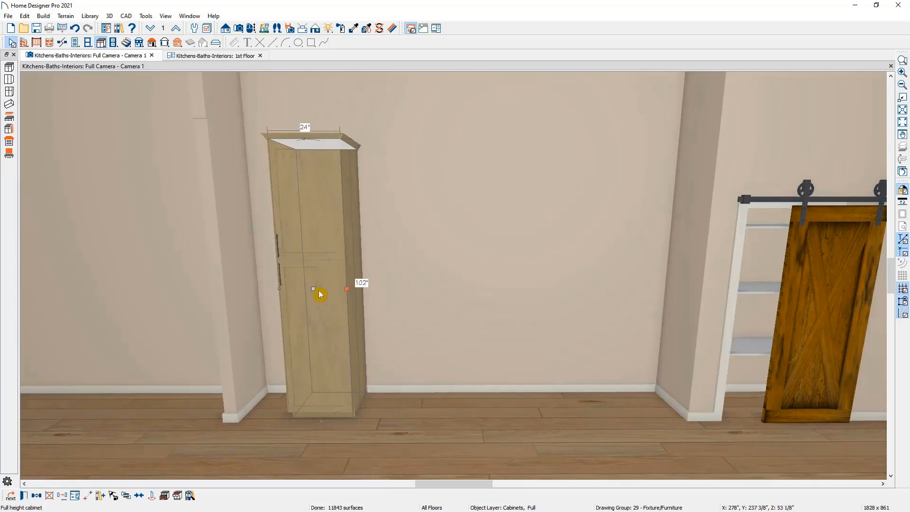
mouse_move(316, 291)
left_mouse_down()
mouse_move(245, 291)
mouse_move(311, 288)
left_mouse_up()
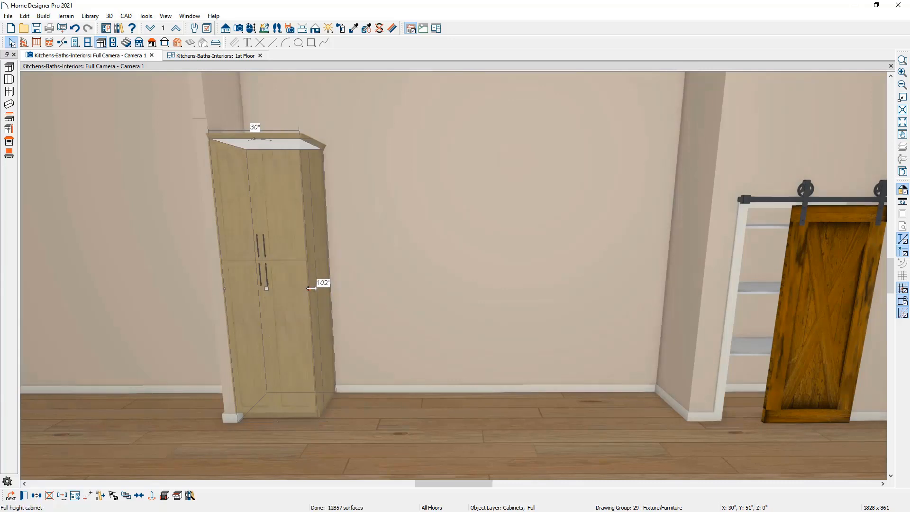
key("Escape")
scroll(311, 289, "up", 1)
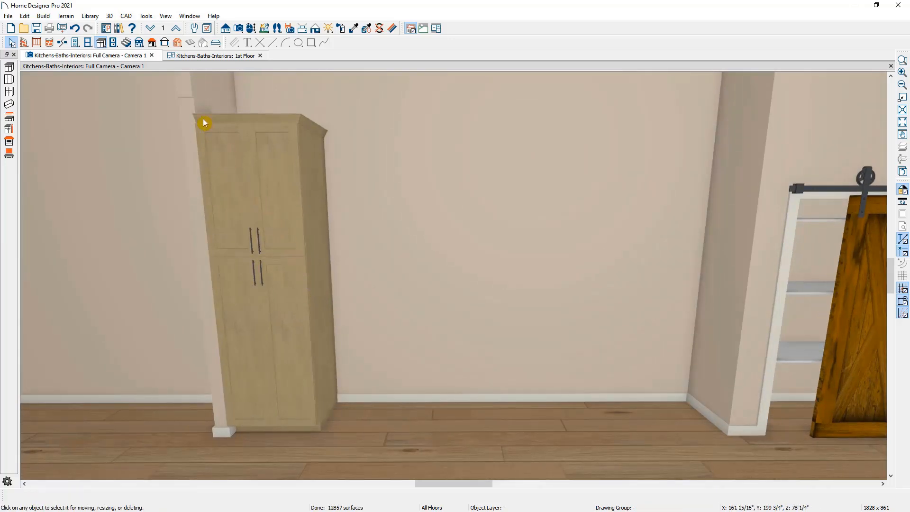
Show the library browser and collapse the Home Designer Core Catalogs and Home Designer Bonus Catalogs
left_click(119, 31)
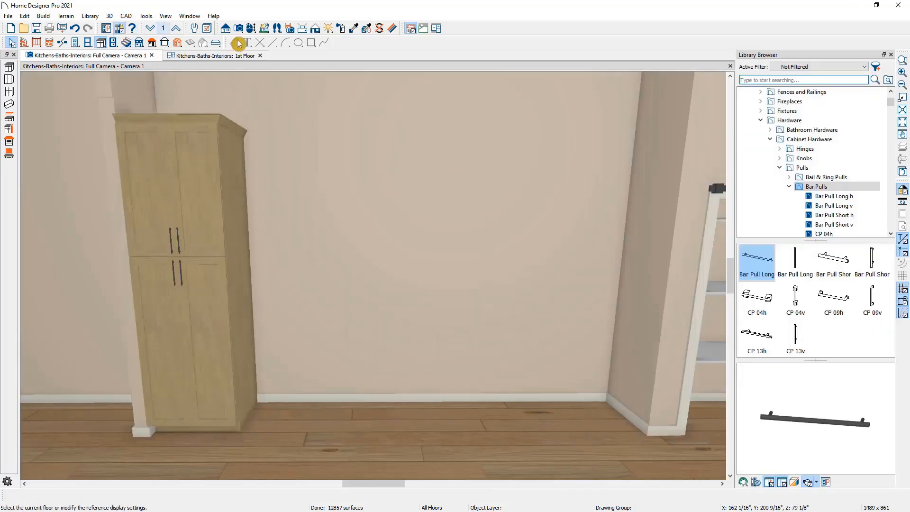
scroll(783, 137, "up", 2)
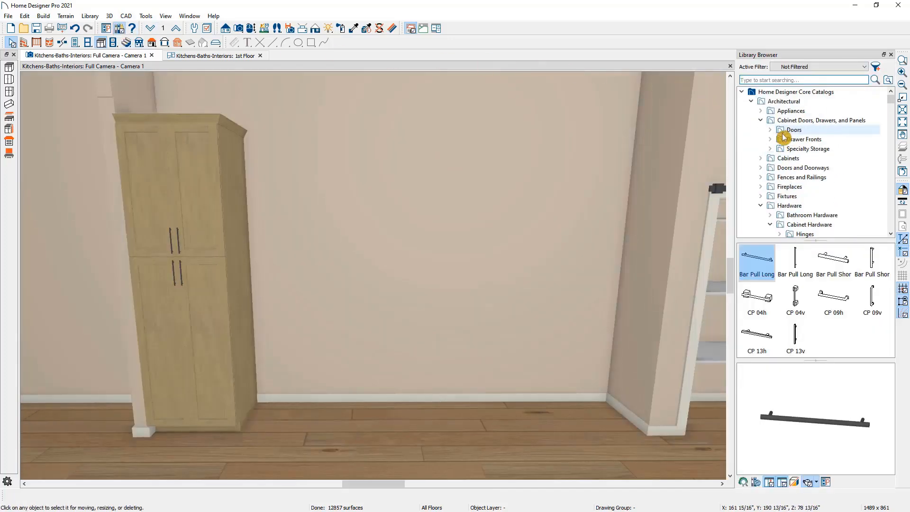
right_click(787, 95)
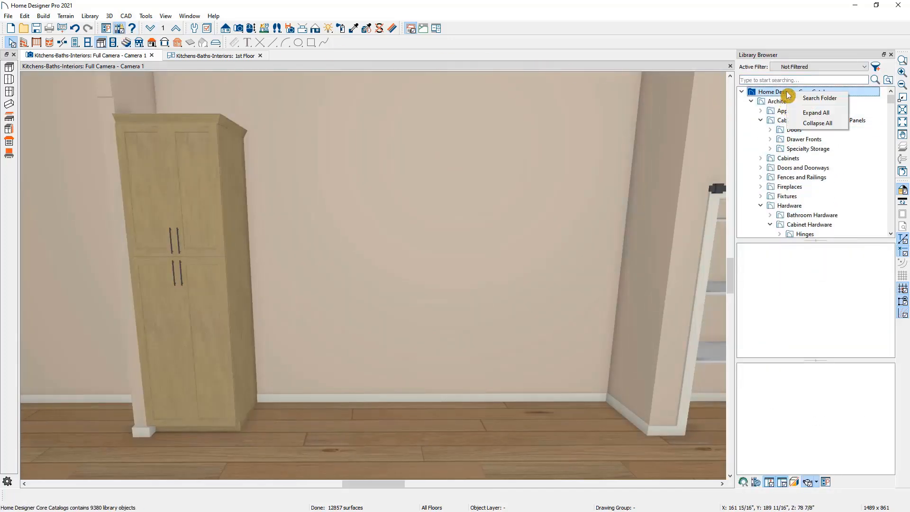
left_click(819, 123)
right_click(813, 101)
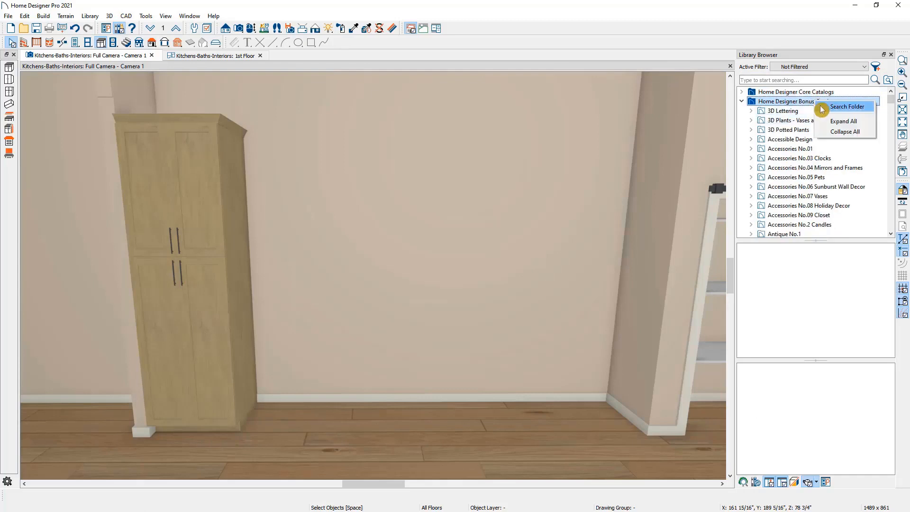
left_click(834, 132)
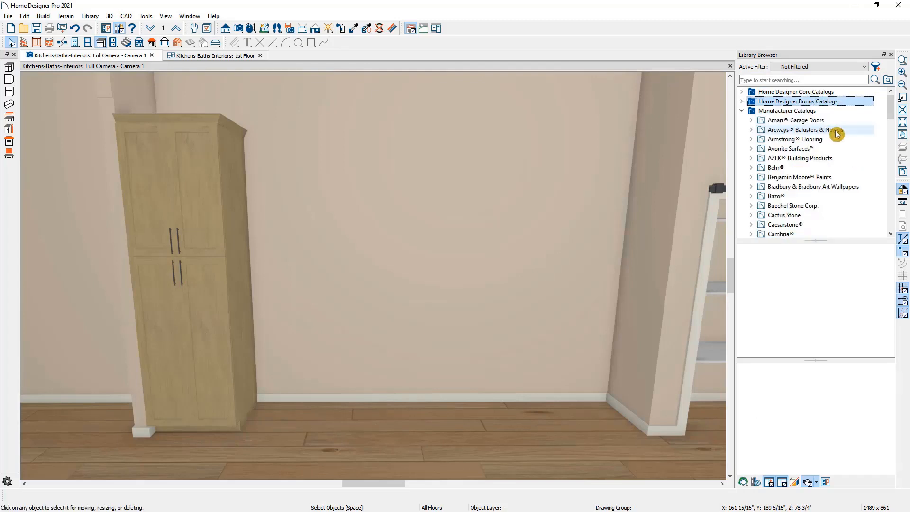
Place the DO30PM/S/PH 30" M Series Professional built-in double oven from the Wolf Cooking manufacturer catalog into the full height cabinet
left_click_drag(891, 108, 893, 215)
left_click(750, 206)
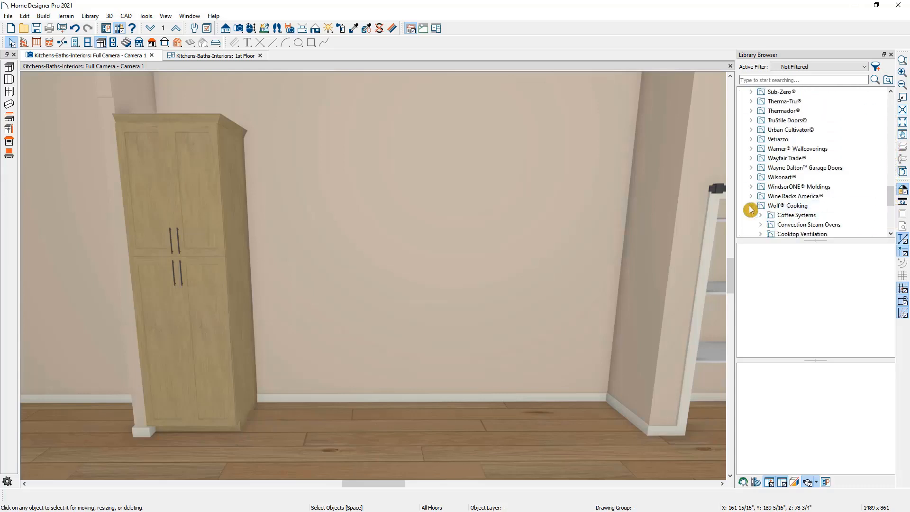
scroll(782, 210, "down", 4)
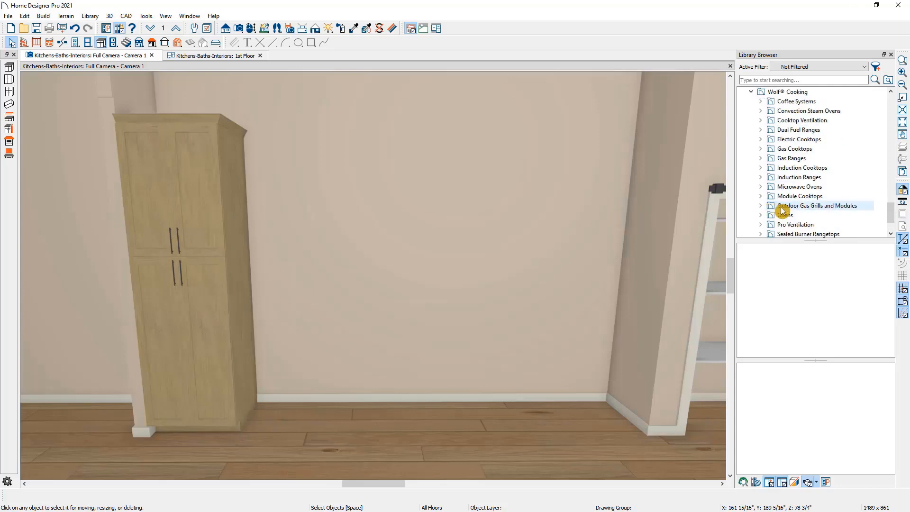
scroll(784, 207, "down", 1)
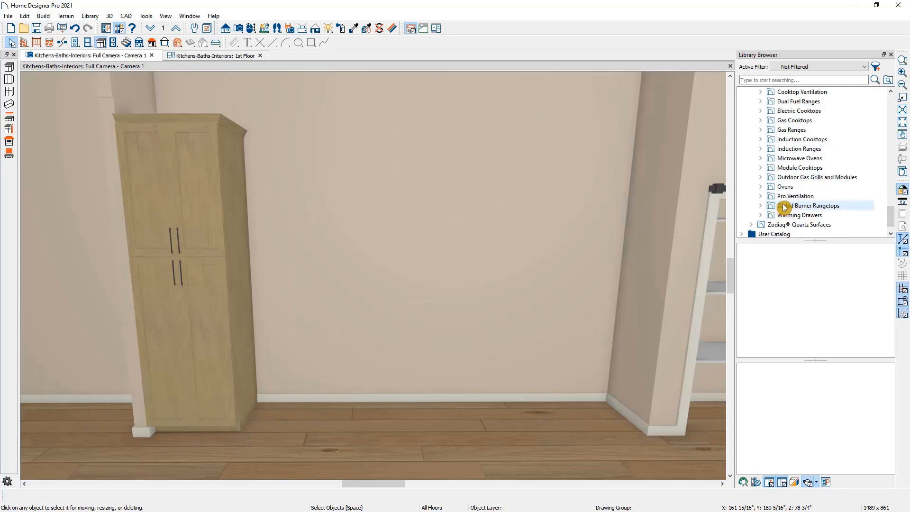
left_click(761, 188)
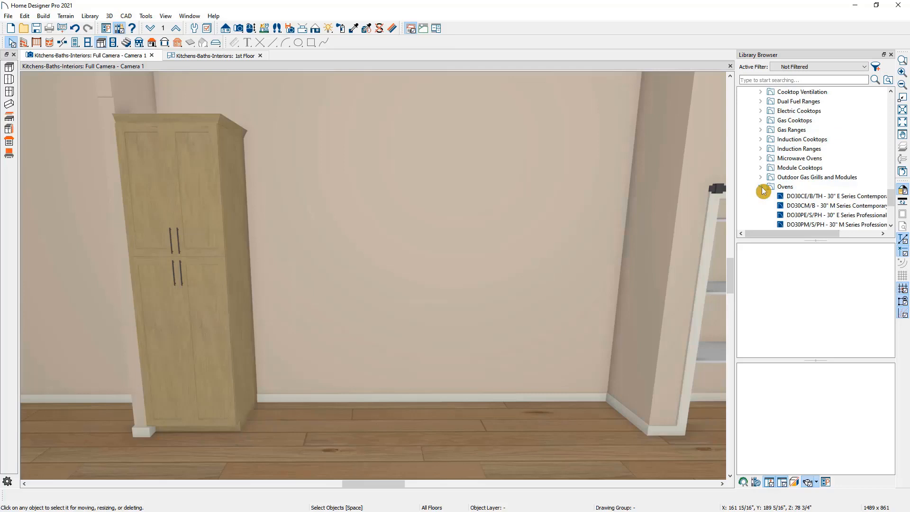
scroll(787, 192, "down", 1)
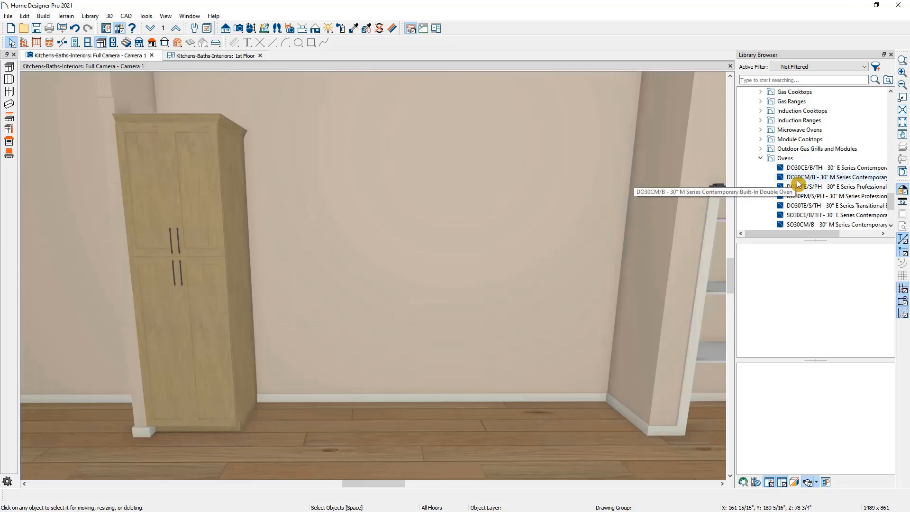
left_click(804, 195)
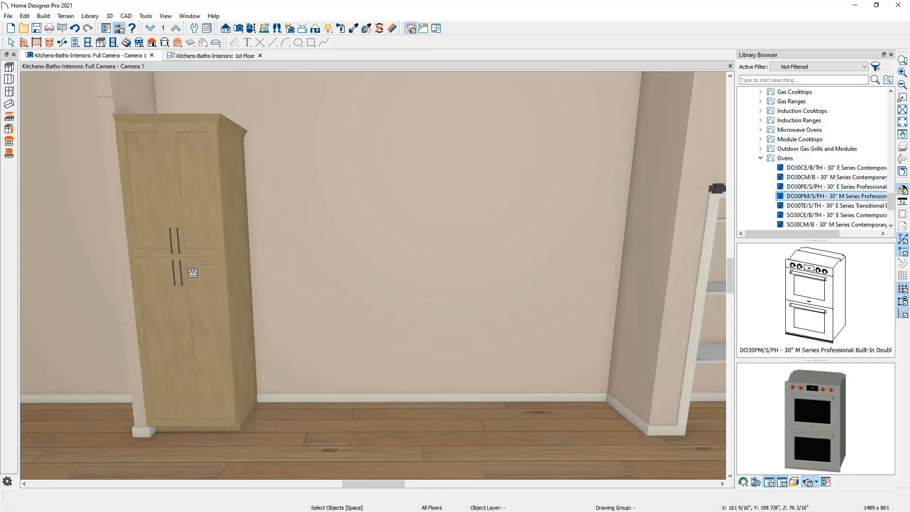
left_click(193, 273)
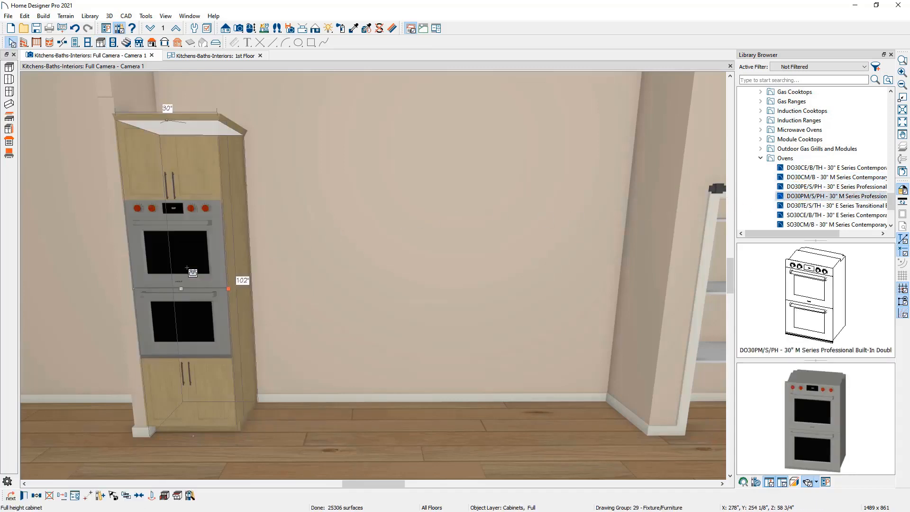
Inspect the oven cabinet's front face items without changing them, and check the Completed Kitchen reference image
double_click(192, 190)
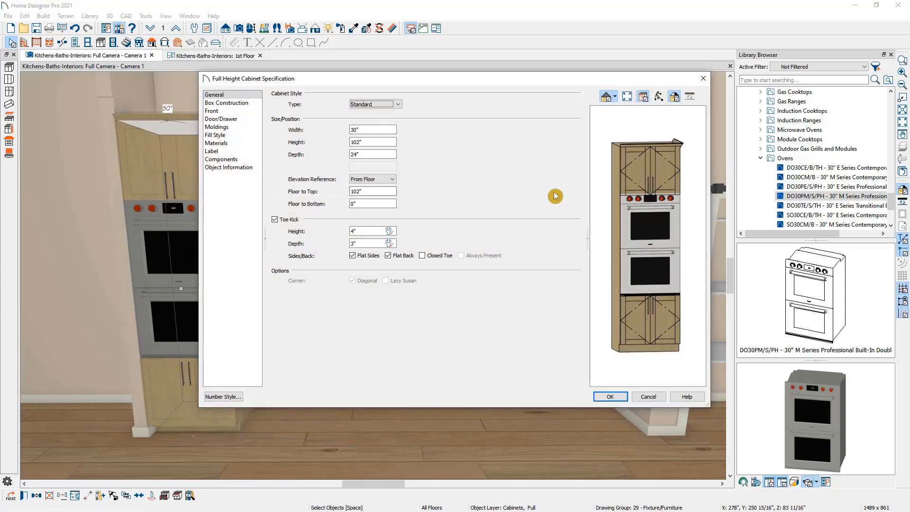
left_click(663, 237)
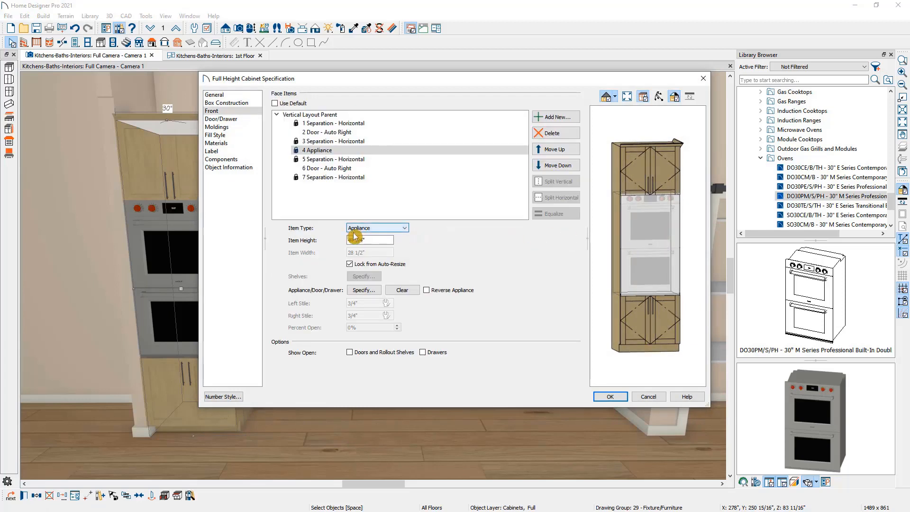
left_click(357, 172)
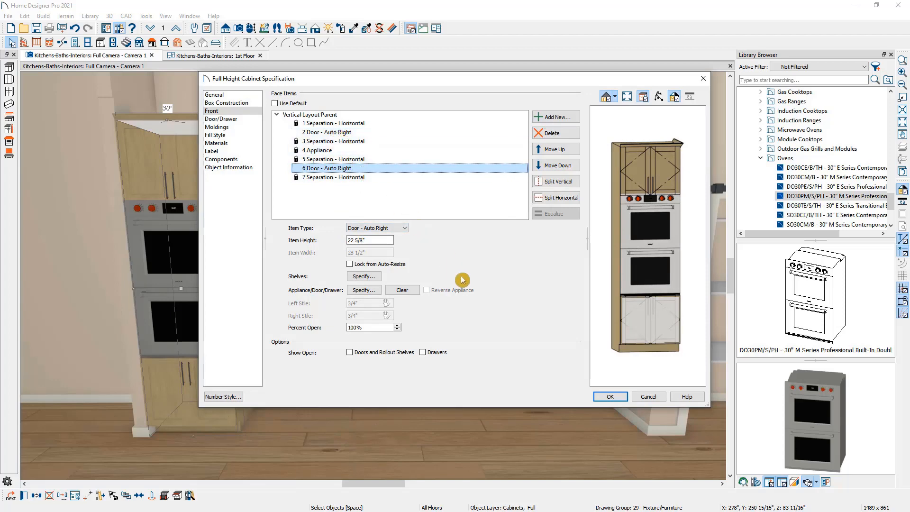
left_click(647, 398)
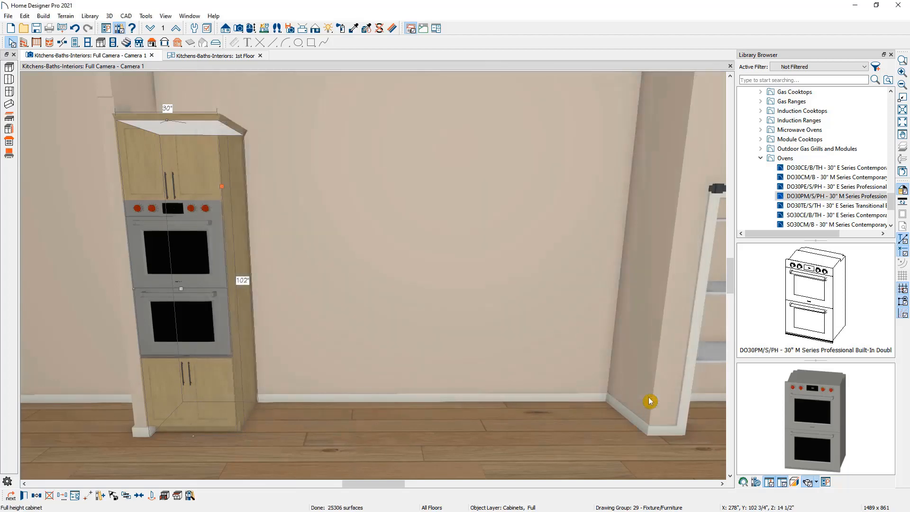
left_click_drag(909, 142, 506, 144)
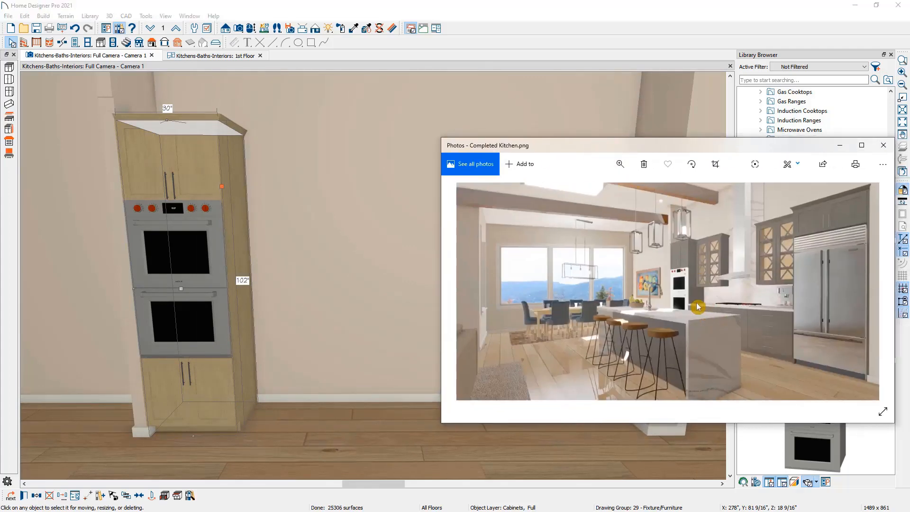
left_click_drag(656, 147, 909, 147)
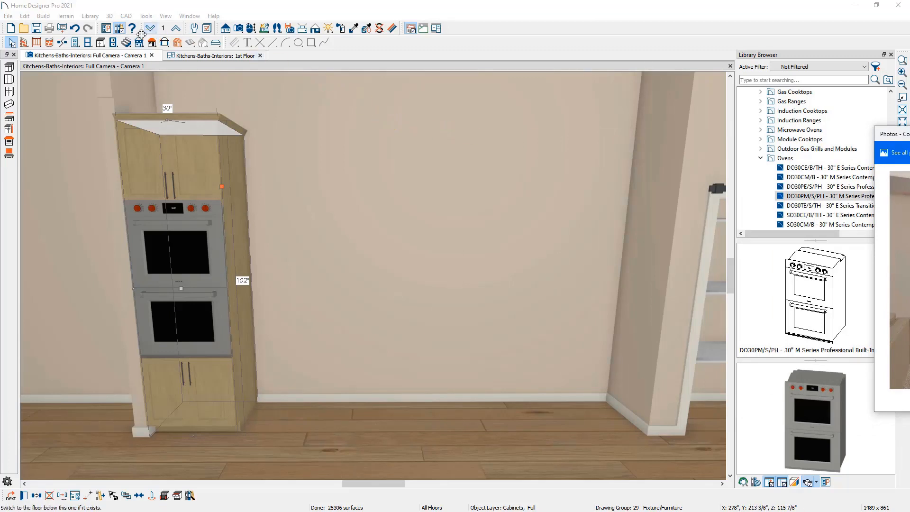
Place a base cabinet on the back wall directly beside the oven cabinet and widen it to 33"
left_click(100, 42)
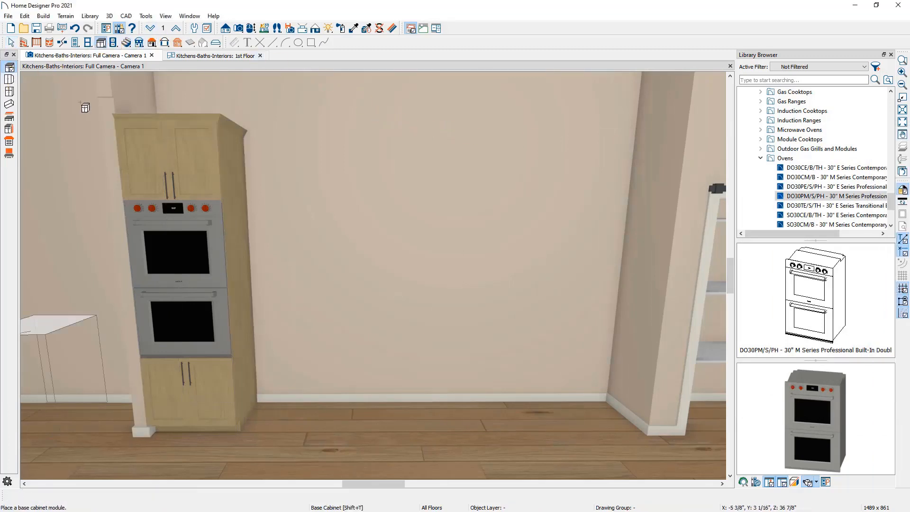
left_click(289, 321)
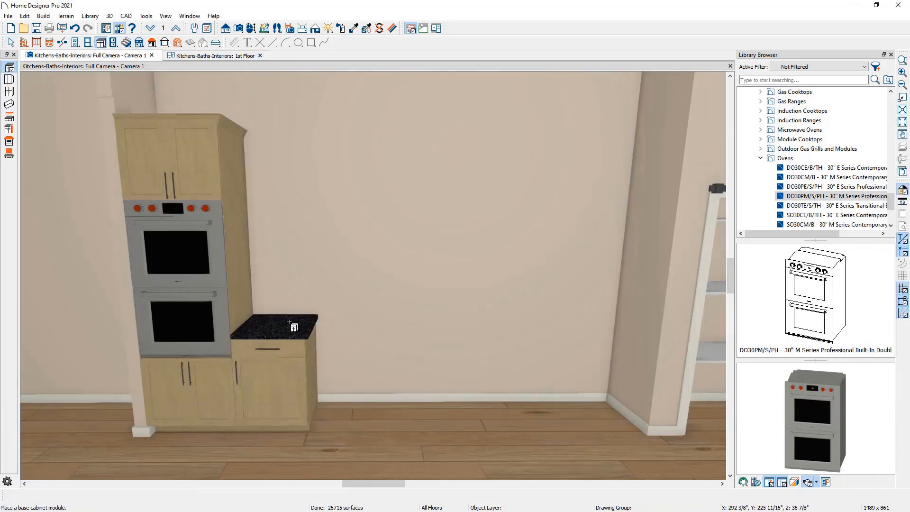
left_click(281, 353)
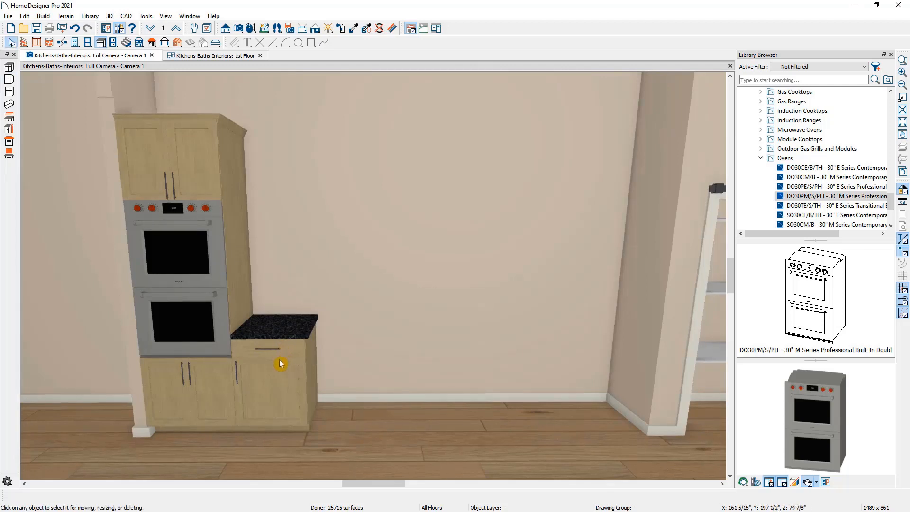
left_click(272, 365)
left_click_drag(307, 387, 336, 381)
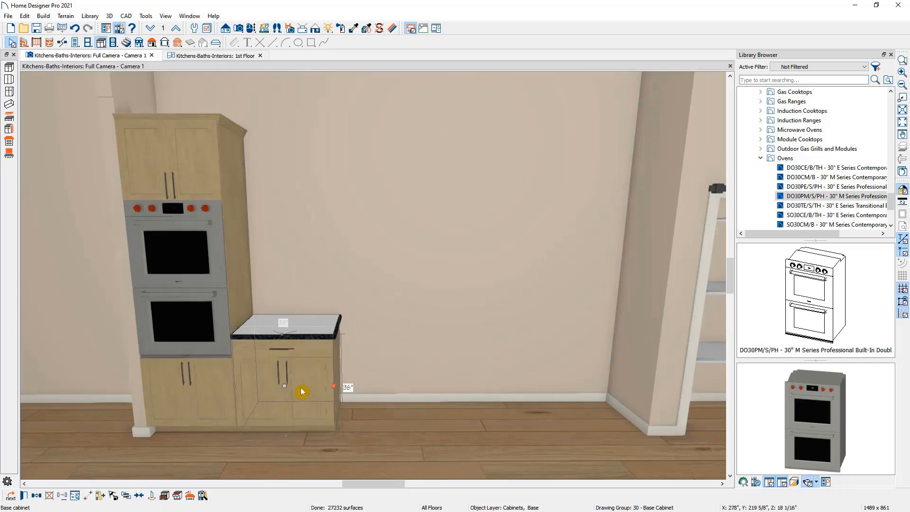
Turn off the default front layout for the base cabinet beside the oven and delete the door and remaining opening below its drawer
scroll(308, 400, "up", 3)
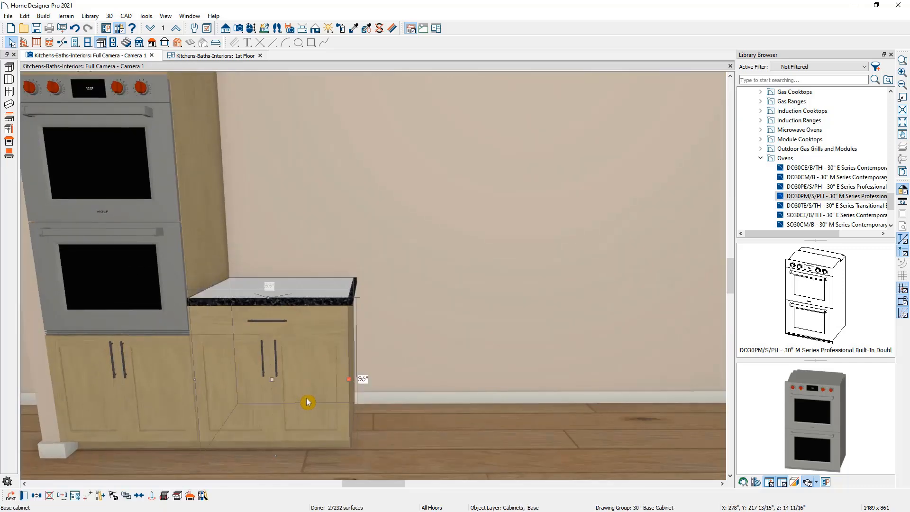
double_click(307, 402)
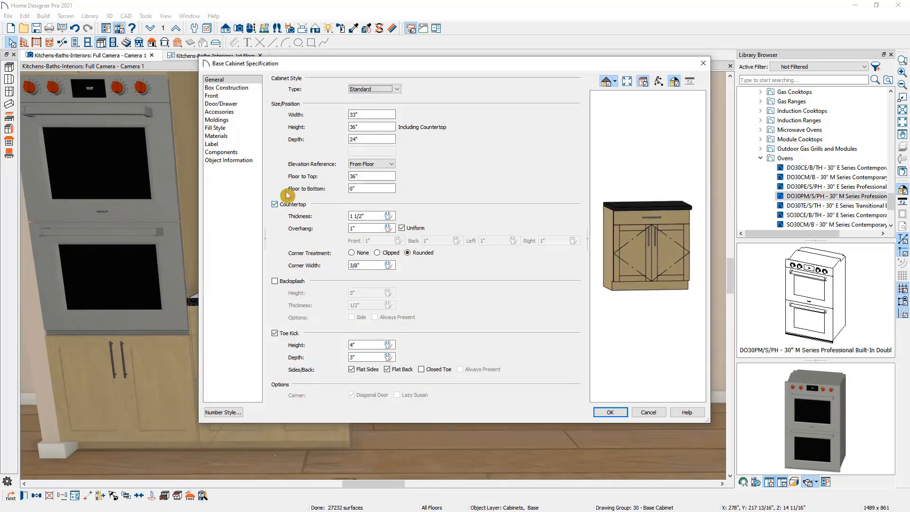
left_click(233, 96)
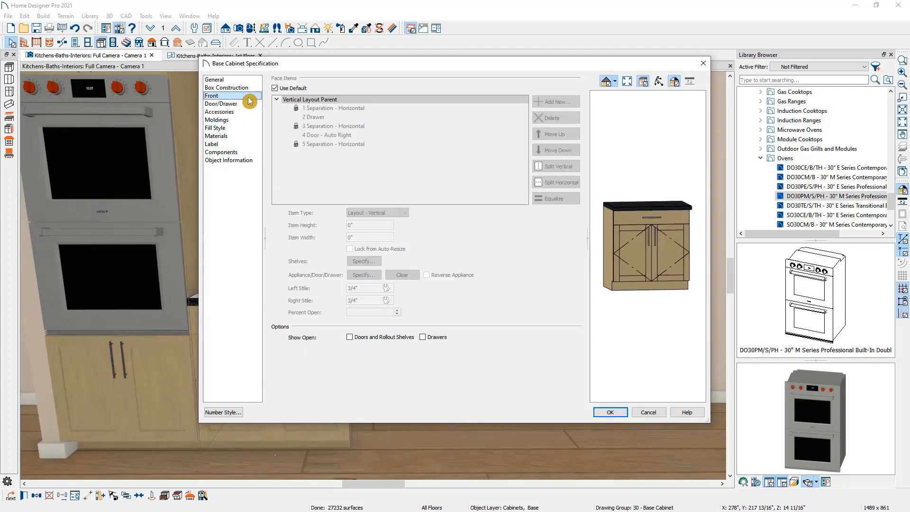
left_click(286, 89)
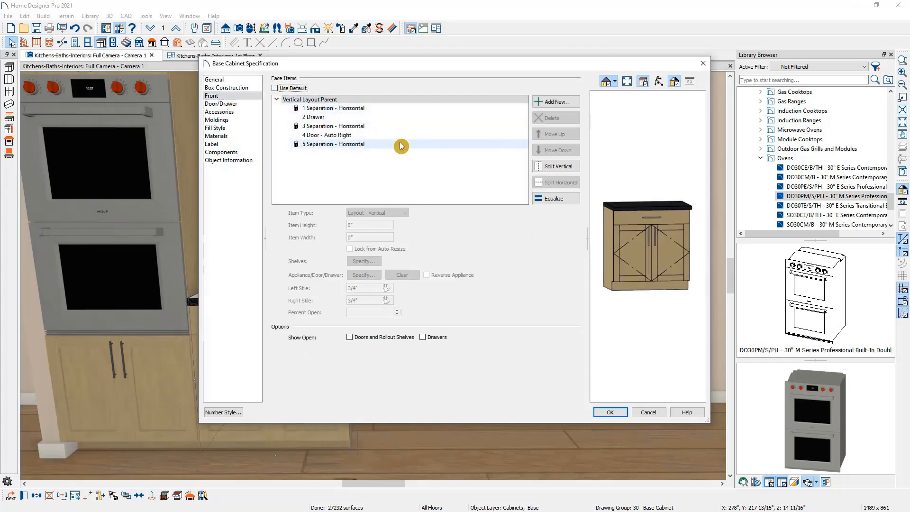
left_click(637, 249)
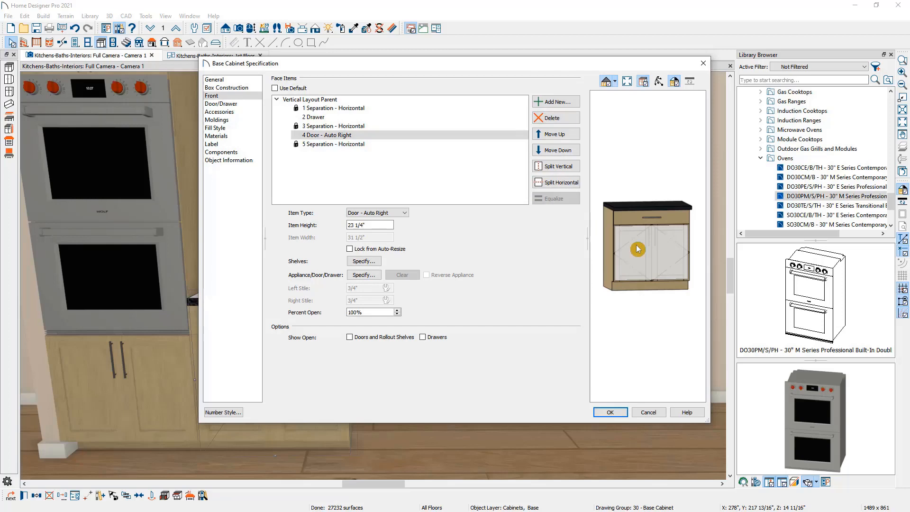
left_click(549, 122)
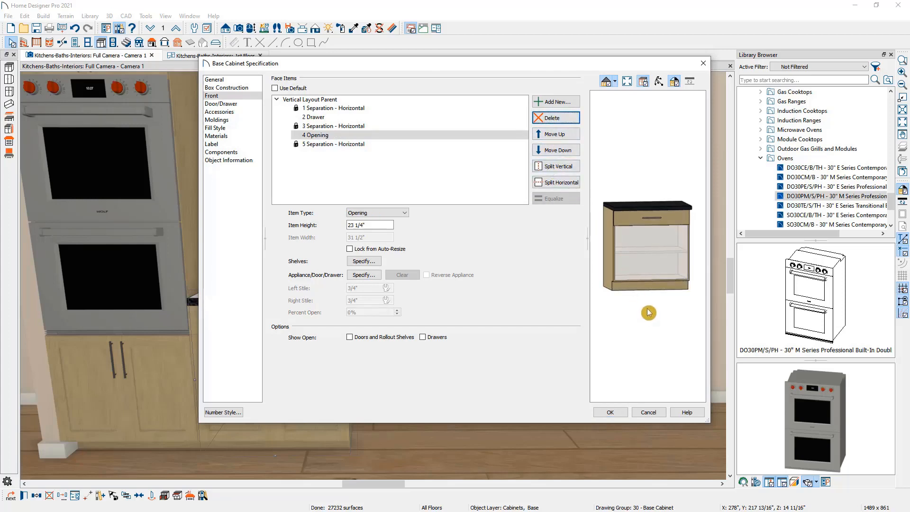
left_click(642, 266)
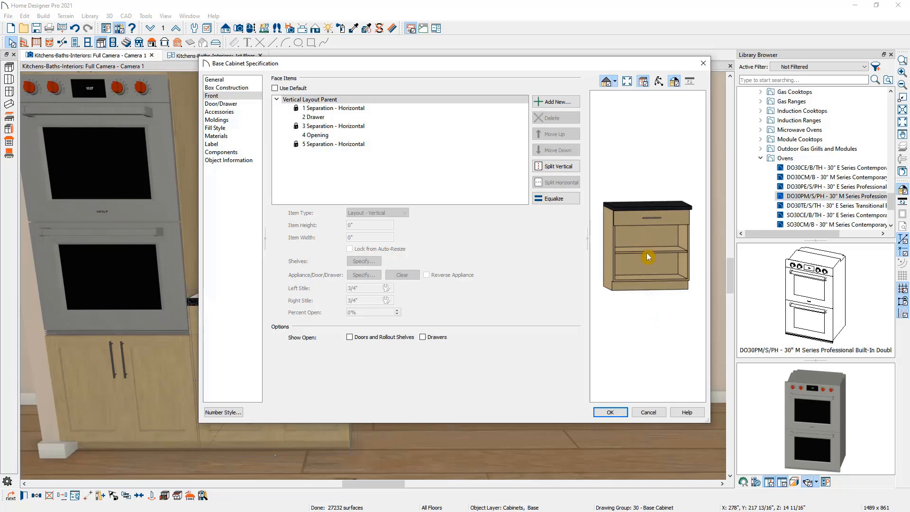
left_click(648, 256)
left_click(567, 119)
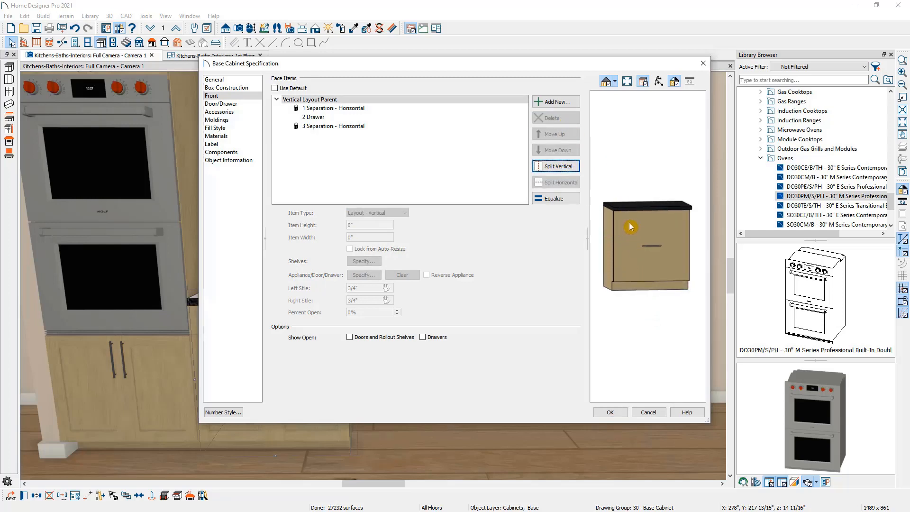
Split the base cabinet's single drawer horizontally into four drawers and equalize their heights
left_click(667, 237)
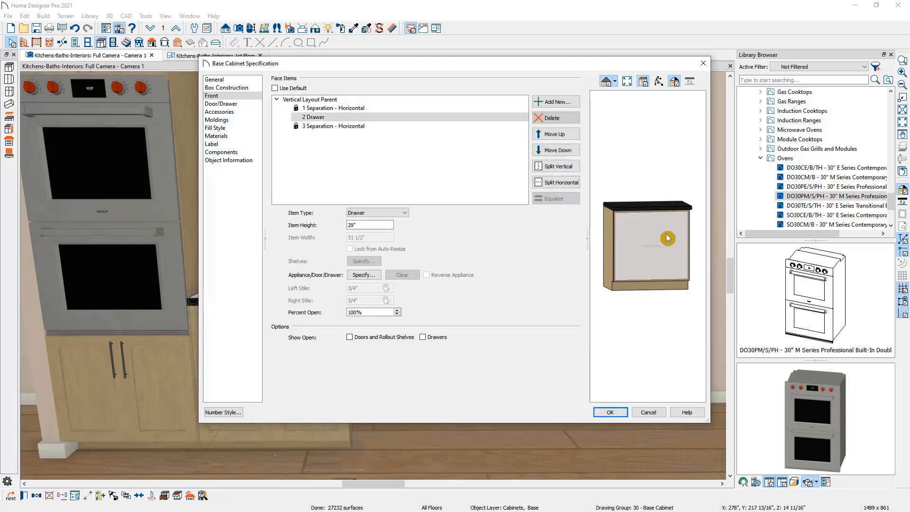
left_click(577, 185)
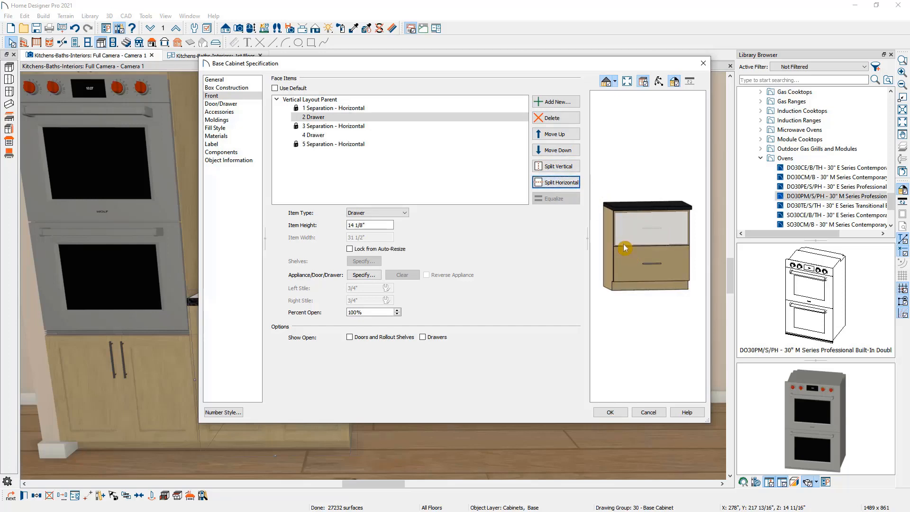
left_click(575, 187)
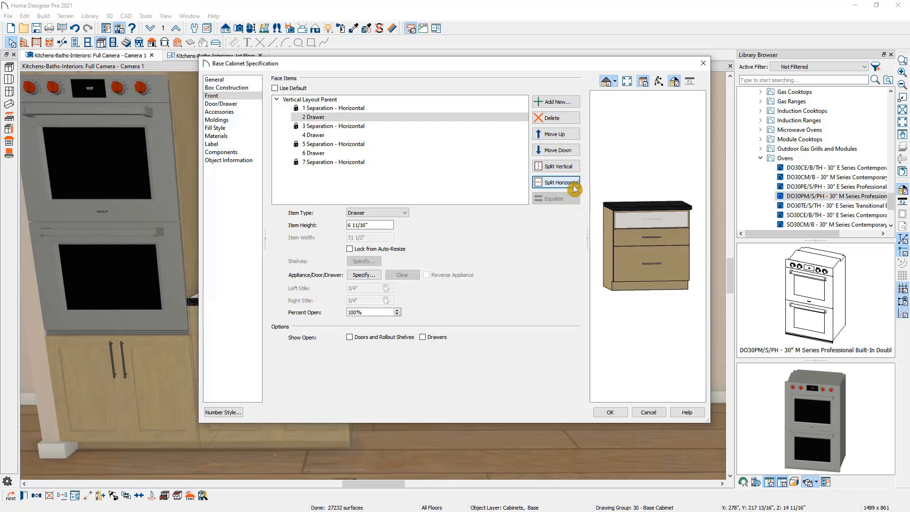
left_click(574, 187)
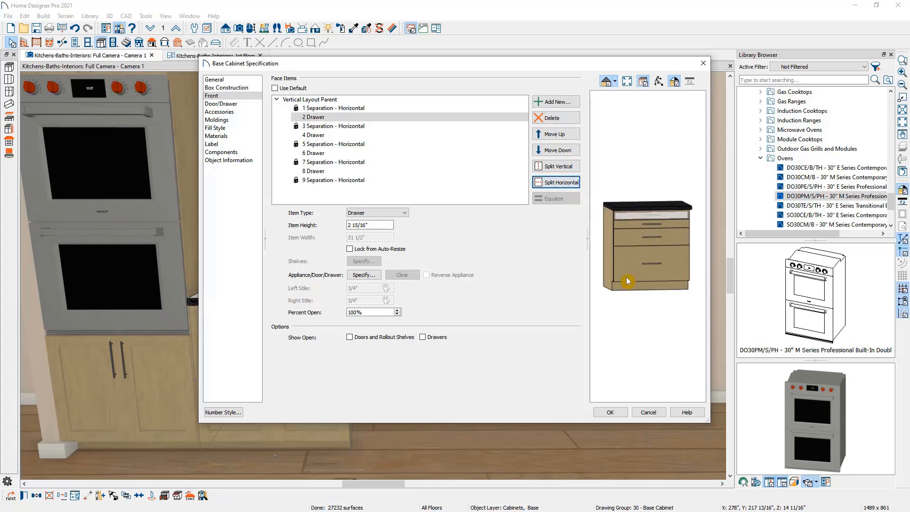
left_click(341, 100)
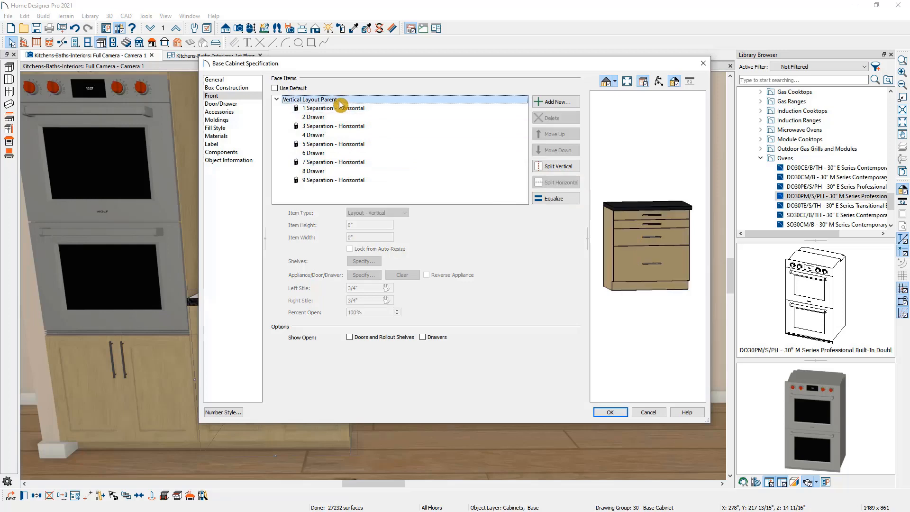
left_click(552, 203)
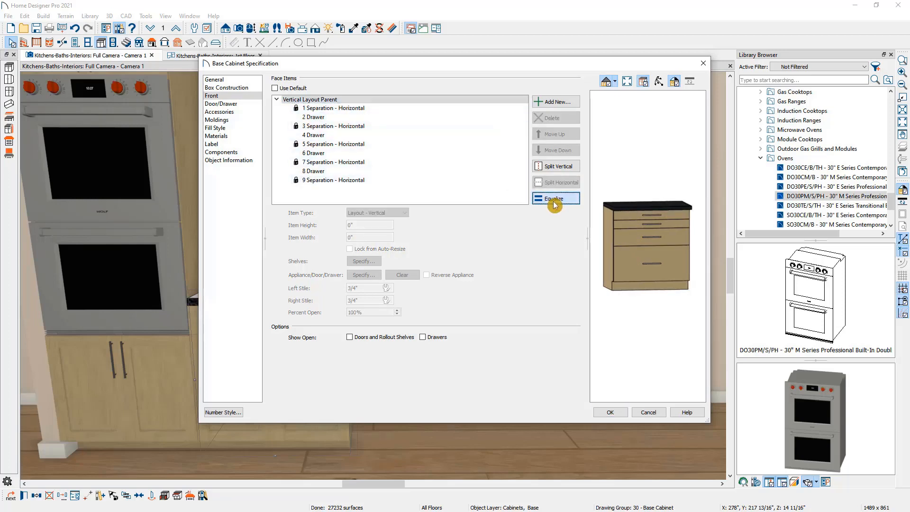
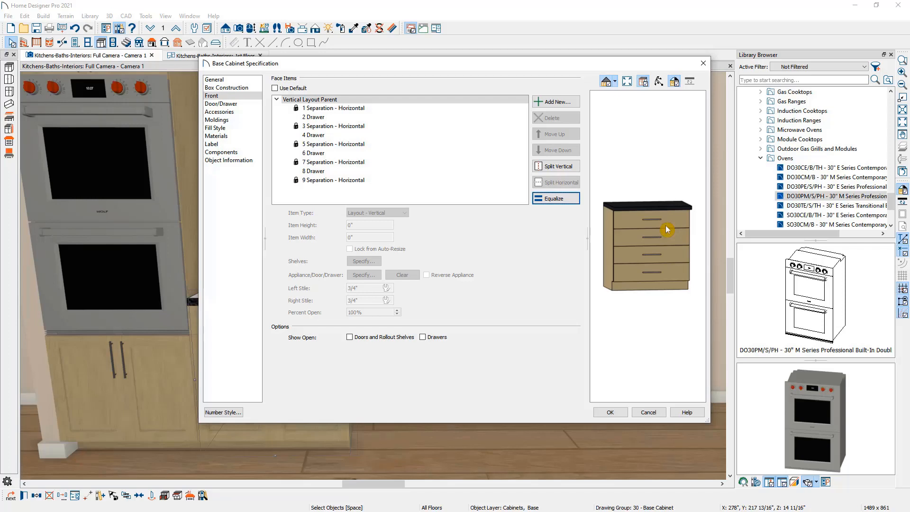
left_click(602, 411)
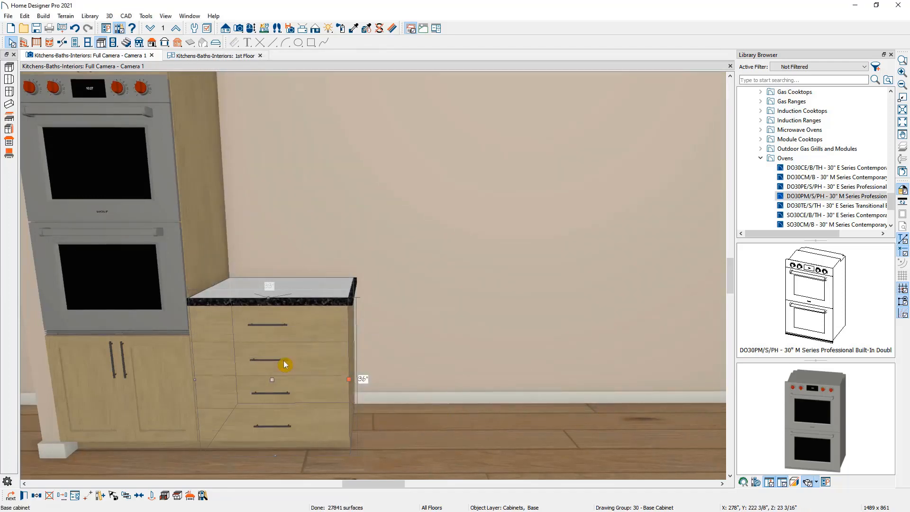
Place a wall cabinet above the four-drawer base cabinet, against the oven cabinet, and widen it to 33"
scroll(298, 360, "down", 5)
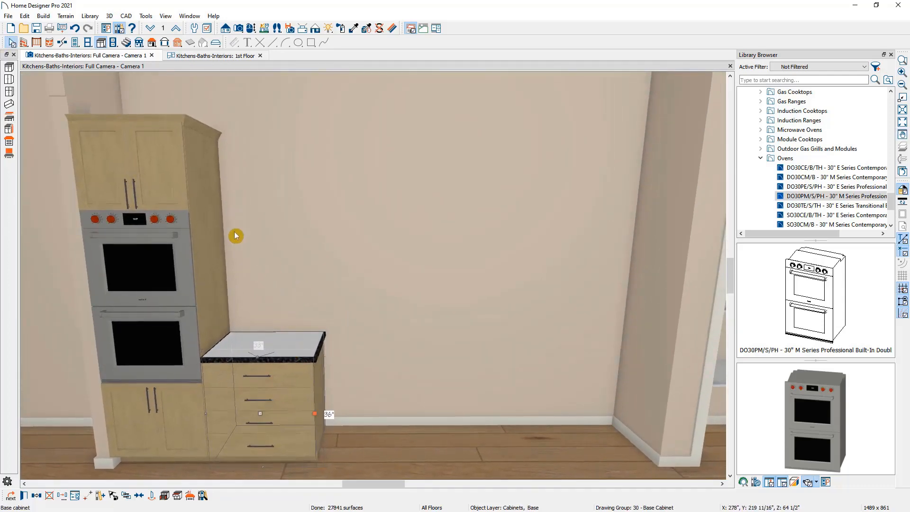
left_click(8, 81)
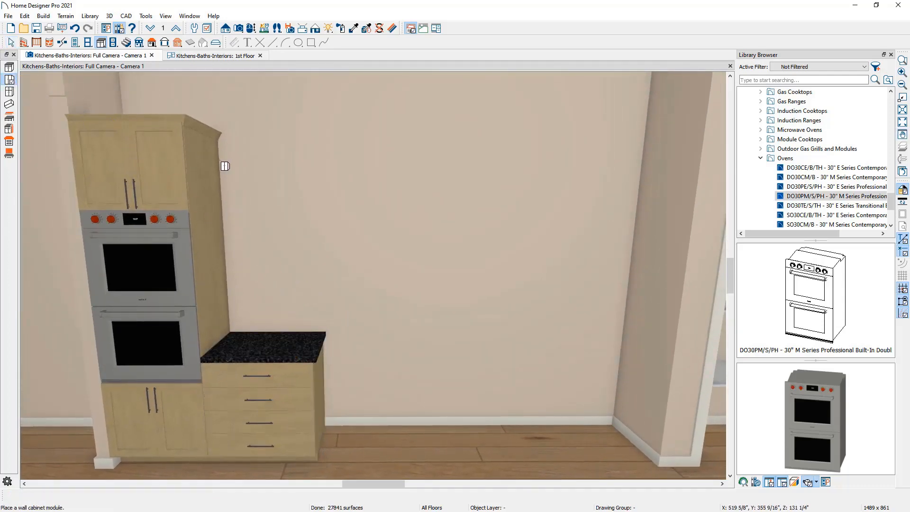
left_click(244, 173)
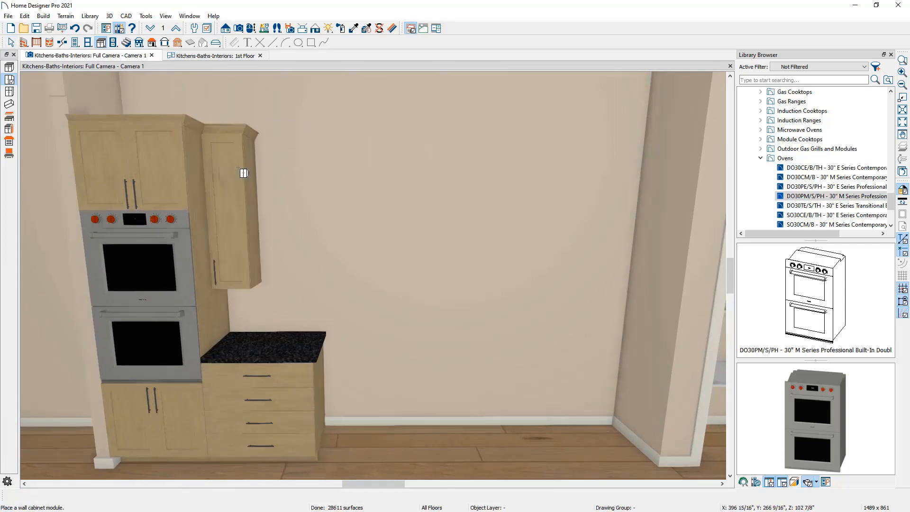
key("space")
left_click(245, 184)
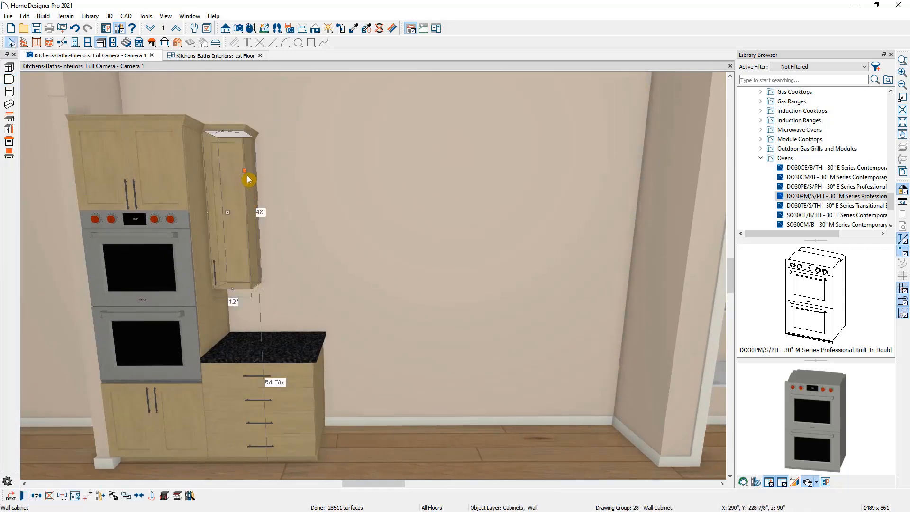
left_click_drag(245, 169, 316, 176)
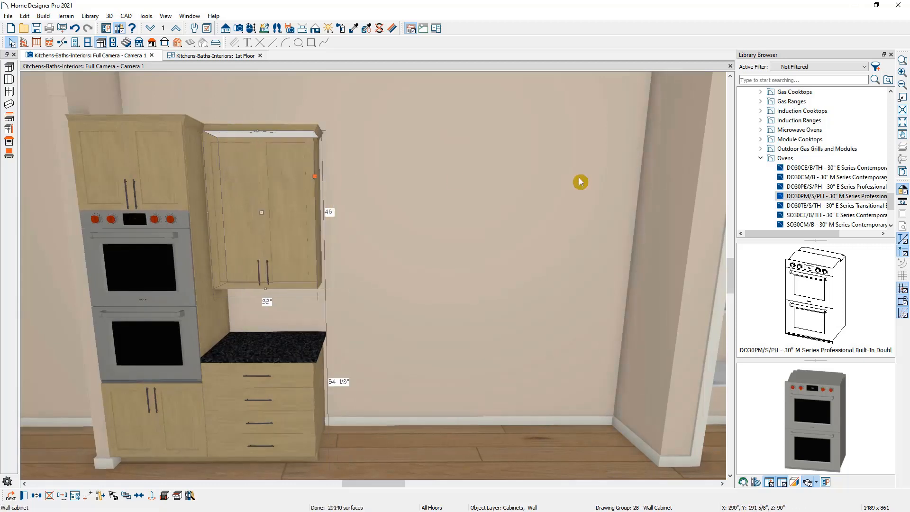
Check the Completed Kitchen reference image and apply the Cross Triple Beaded Door from the core catalogs to the wall cabinet
left_click_drag(909, 136, 634, 127)
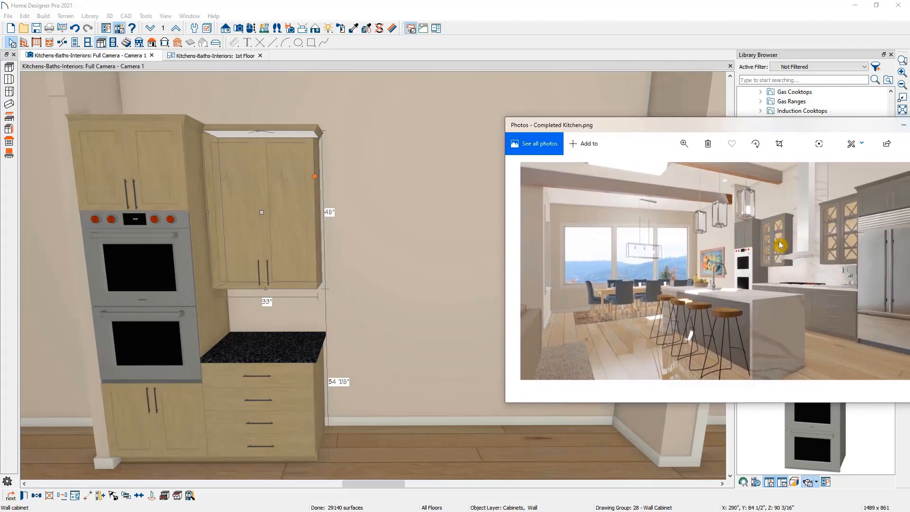
left_click_drag(761, 132, 909, 135)
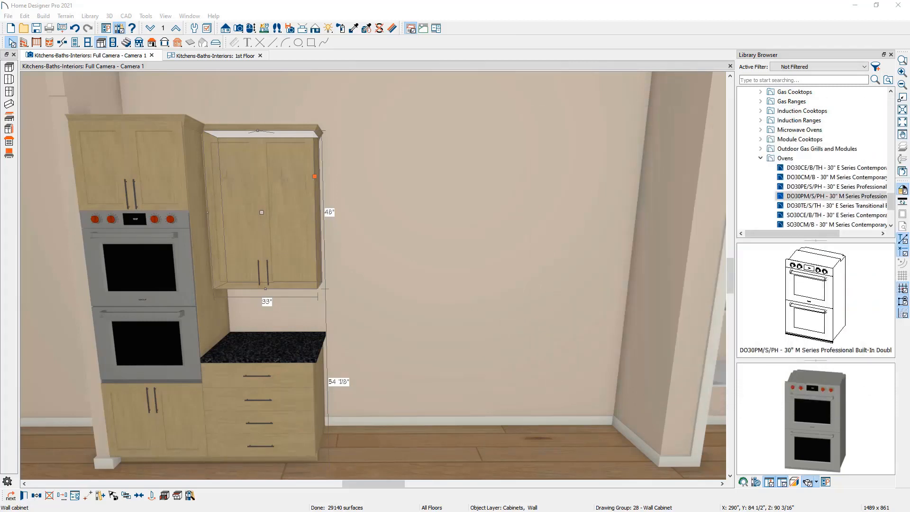
left_click_drag(894, 203, 897, 97)
left_click(742, 92)
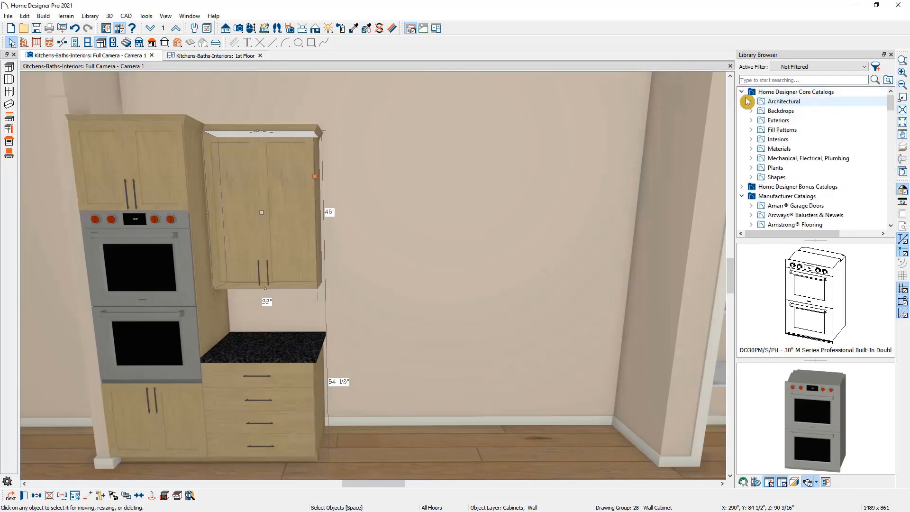
left_click(750, 101)
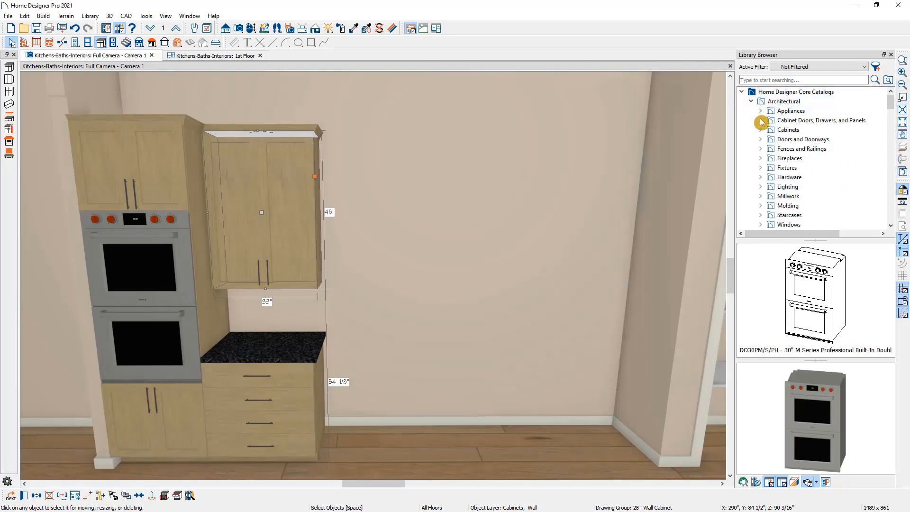
left_click(761, 120)
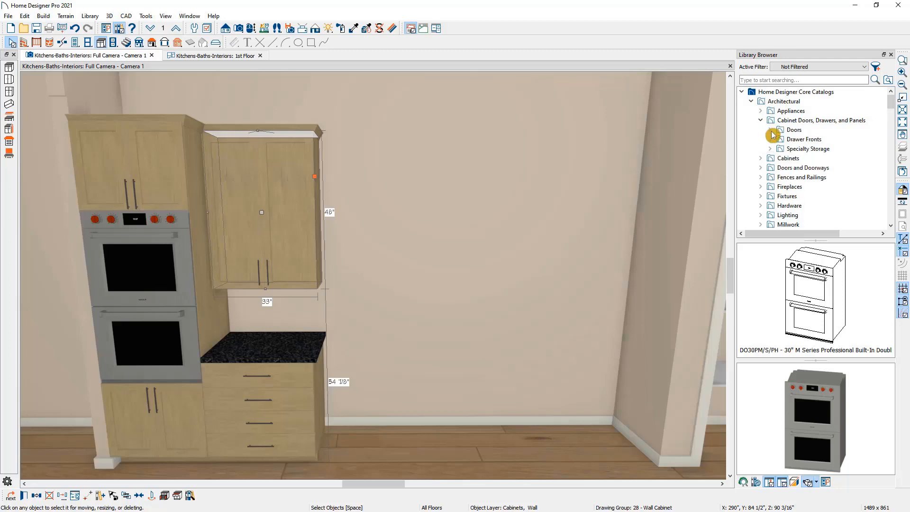
left_click(771, 130)
left_click(794, 130)
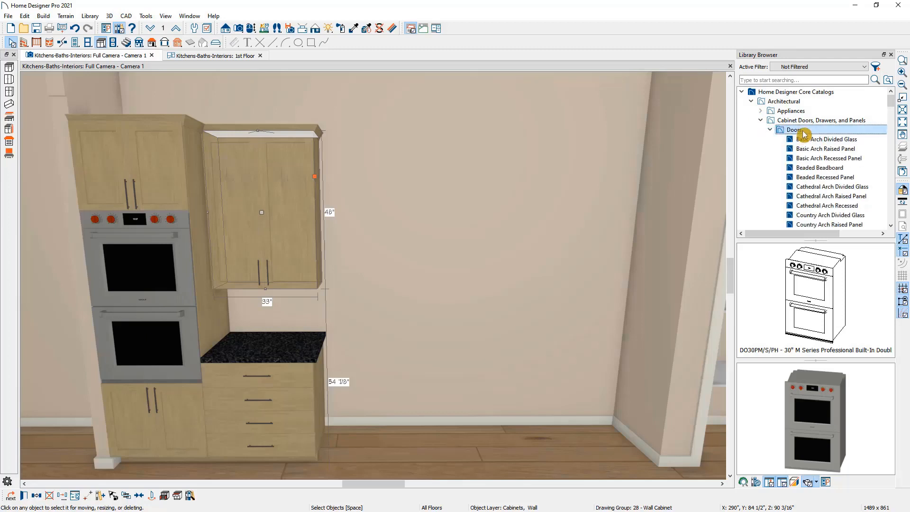
left_click(775, 301)
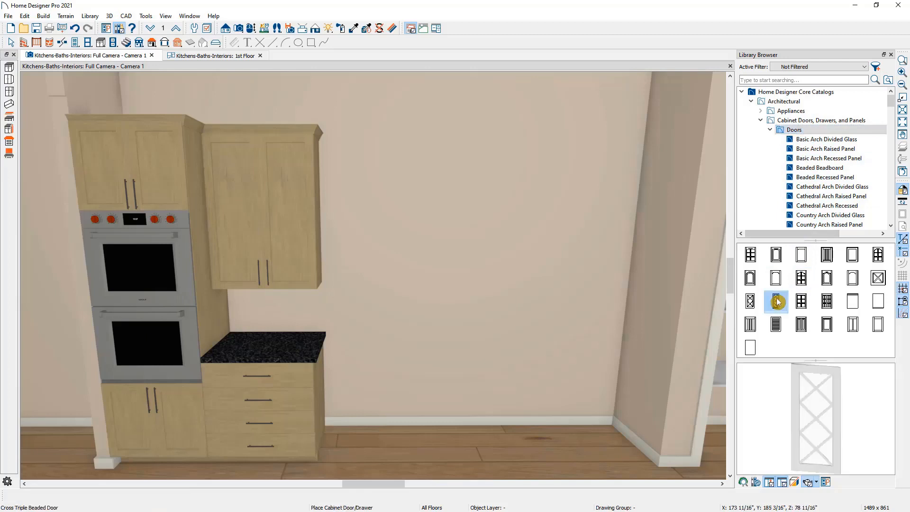
left_click(300, 230)
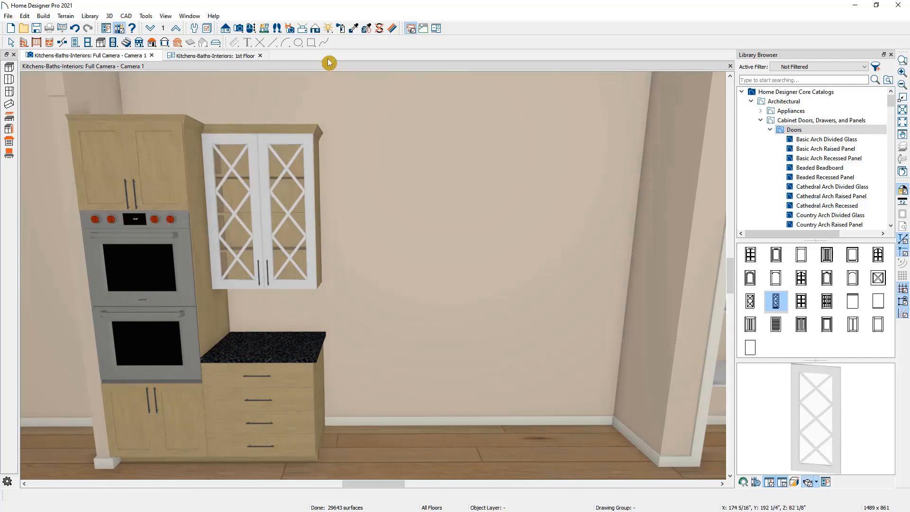
Pick up the Alder - Blonde material from the oven cabinet and paint only the wall cabinet's door frame component with it
left_click(354, 28)
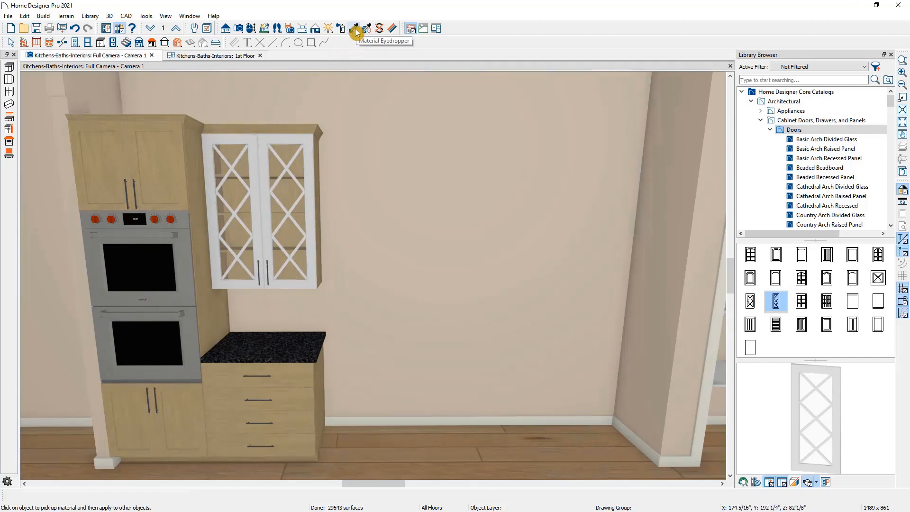
left_click(194, 137)
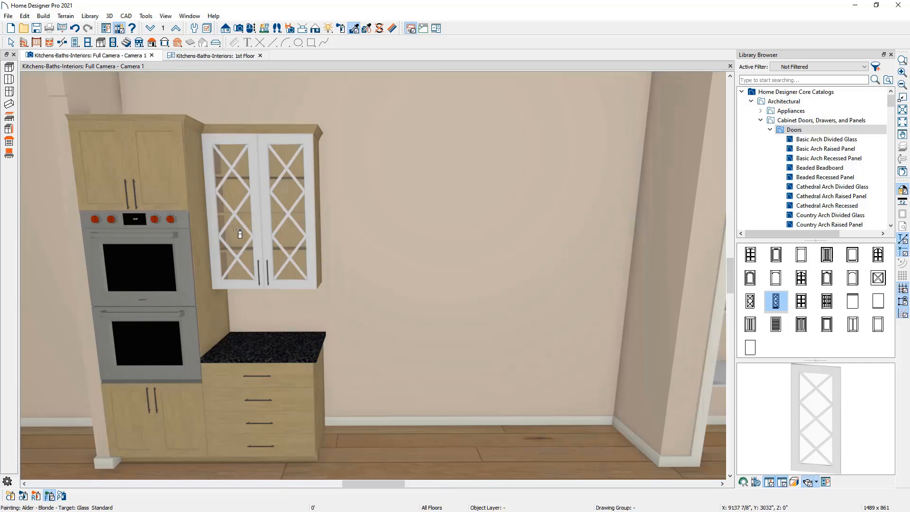
left_click(11, 497)
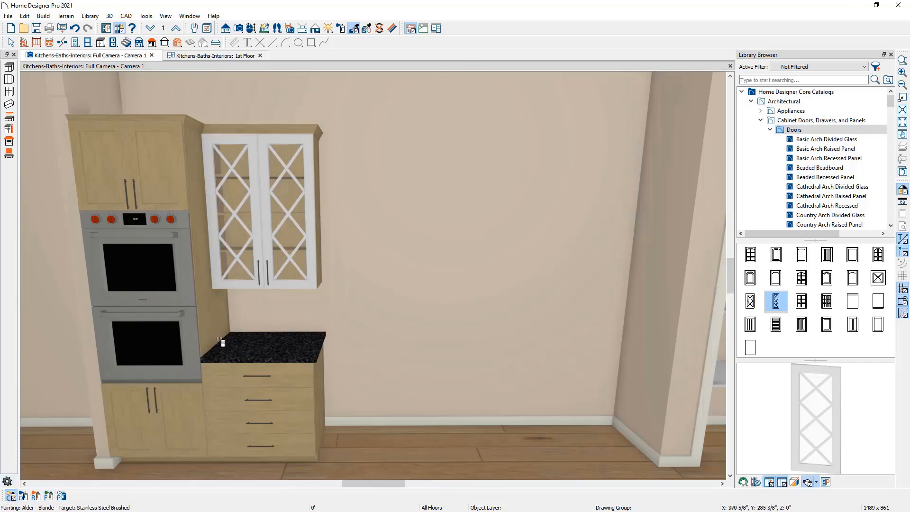
left_click(264, 220)
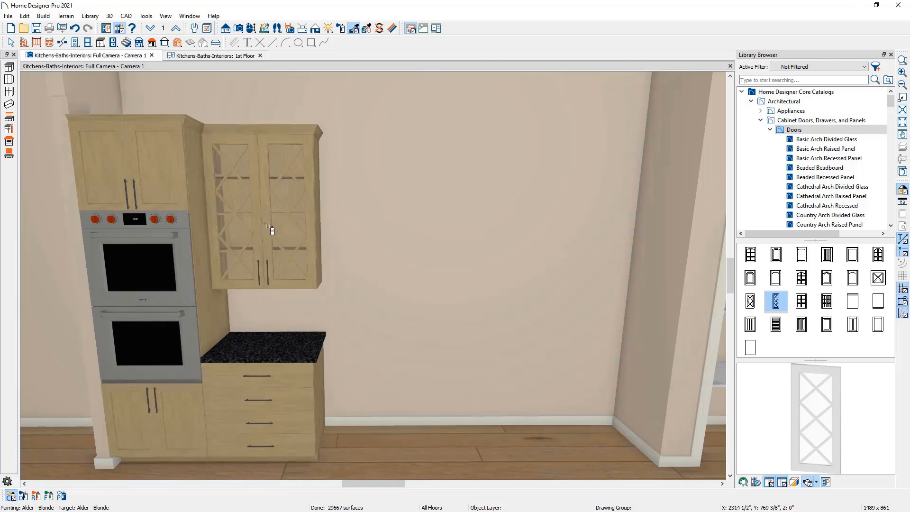
key("Escape")
Recheck the reference image, set the wall cabinet's interior material to Fine Alder - Sanded, and open its doors
left_click_drag(909, 108, 668, 122)
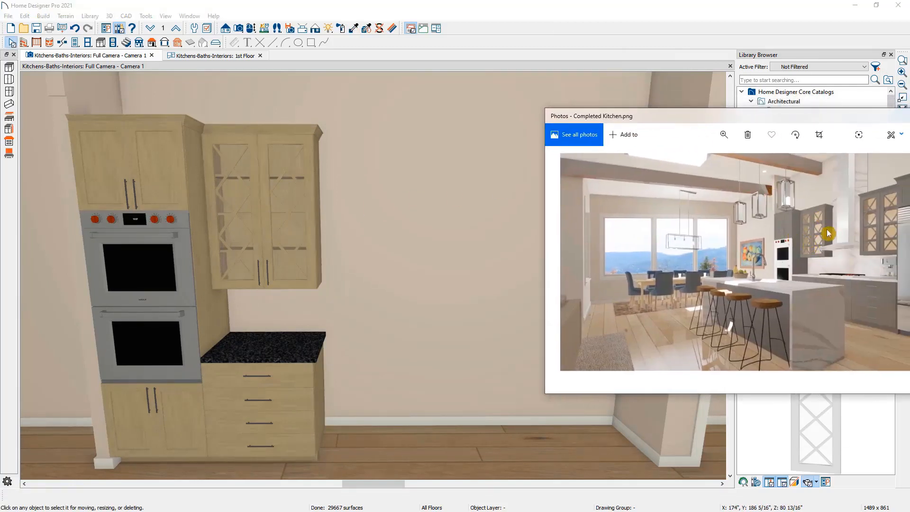
left_click_drag(741, 118, 909, 119)
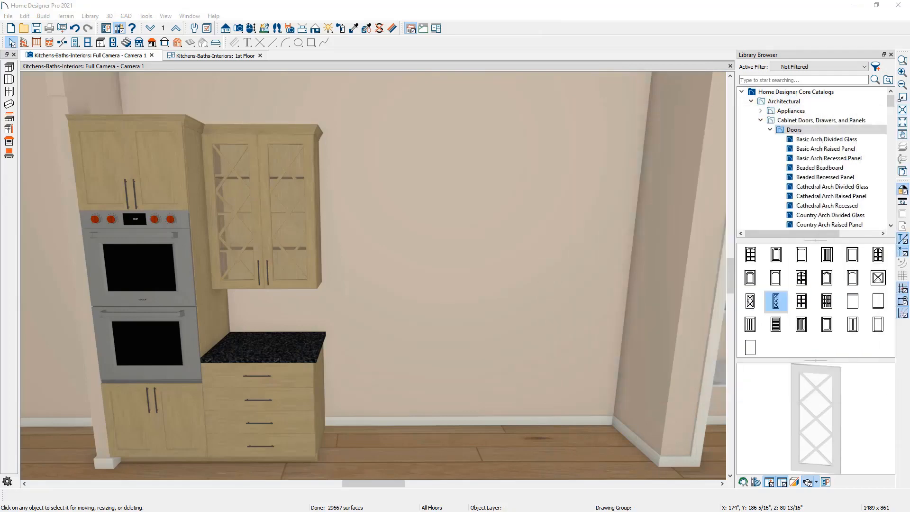
double_click(288, 211)
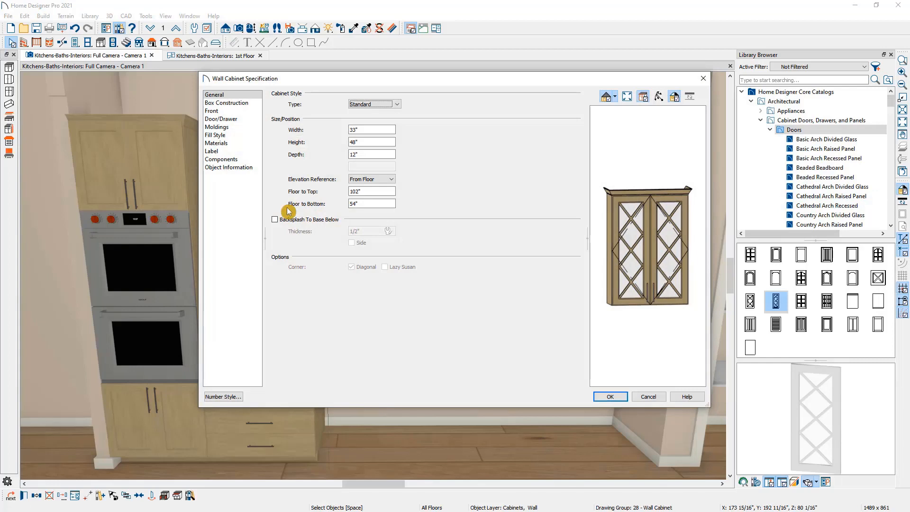
left_click(243, 146)
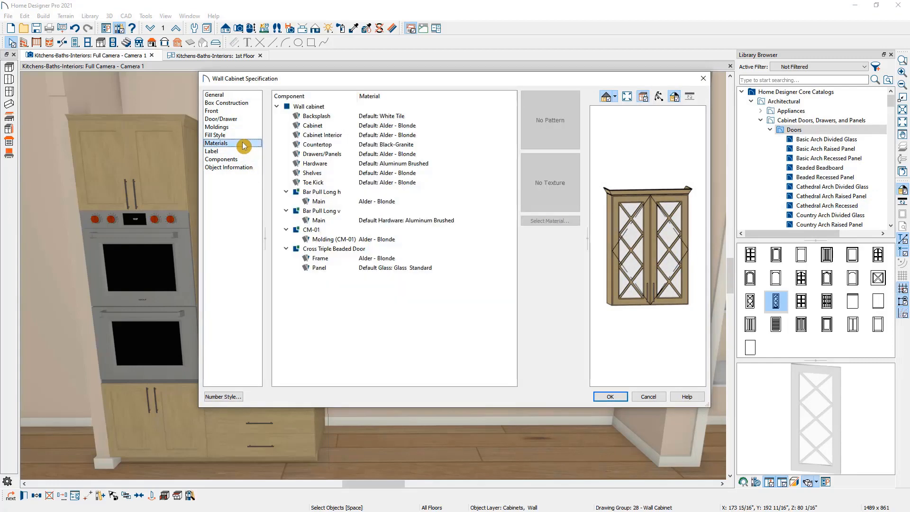
left_click(331, 137)
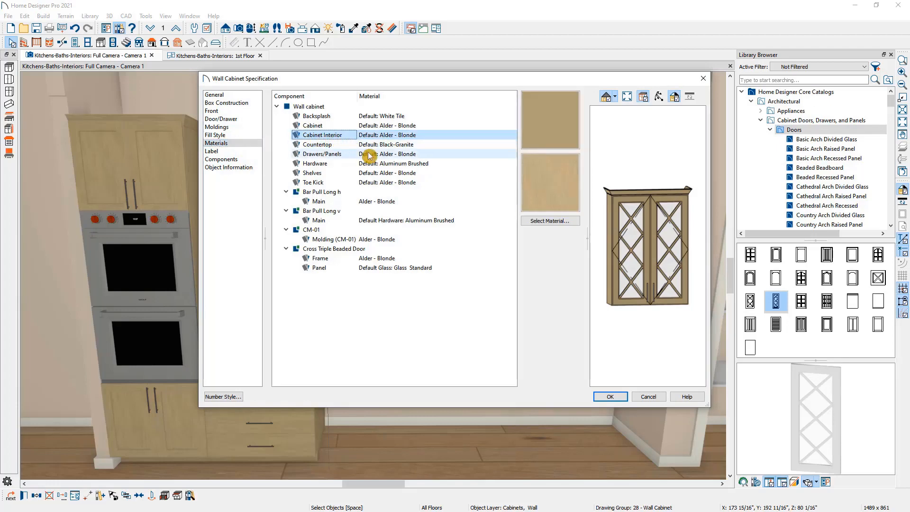
left_click(541, 221)
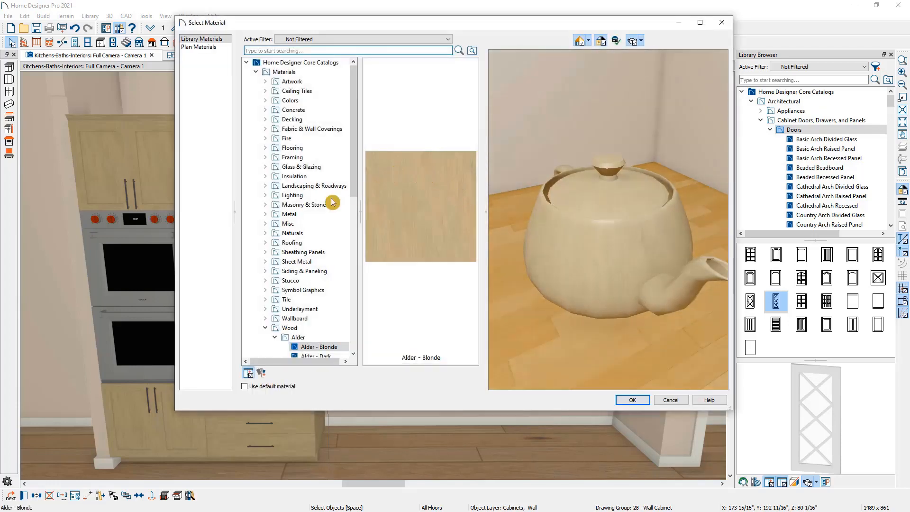
scroll(331, 201, "down", 4)
left_click(307, 223)
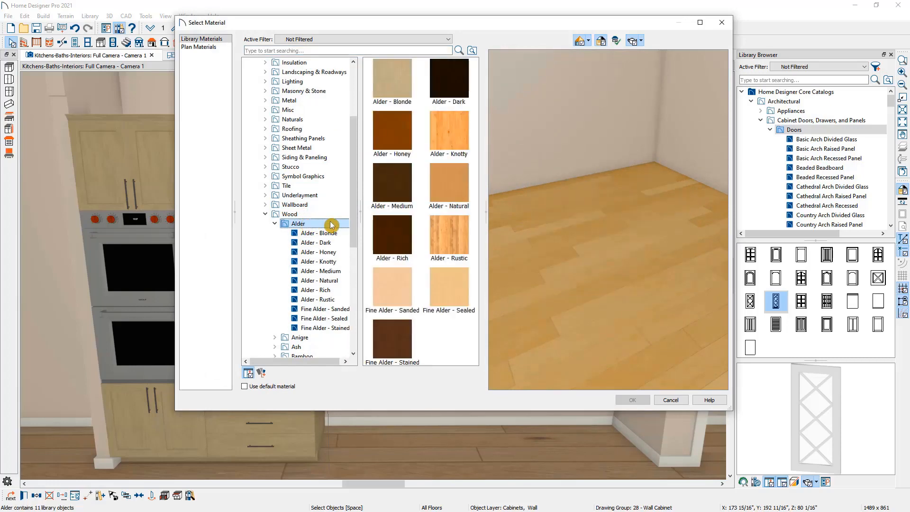
left_click(406, 292)
left_click(632, 400)
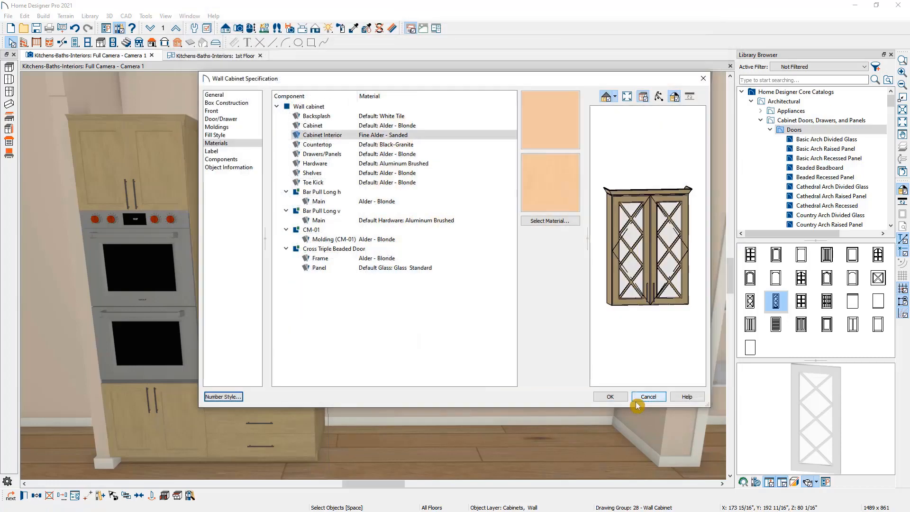
left_click(606, 397)
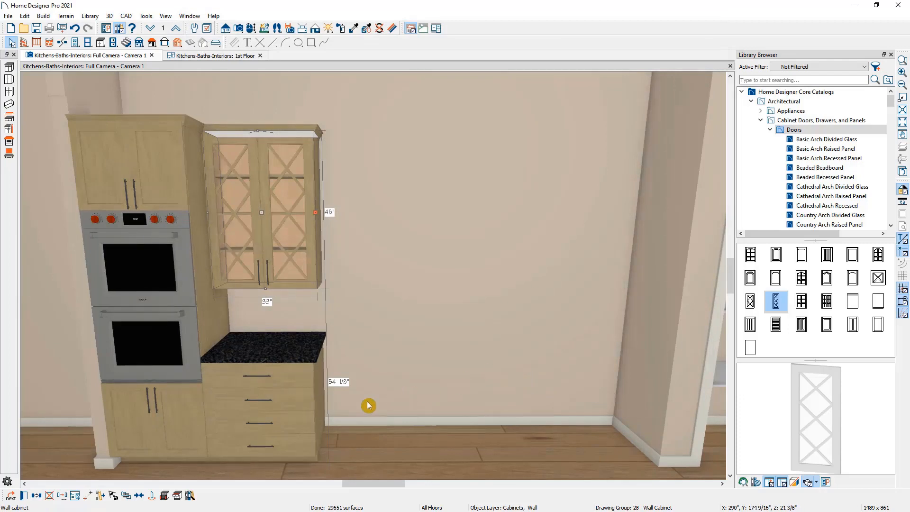
left_click(165, 496)
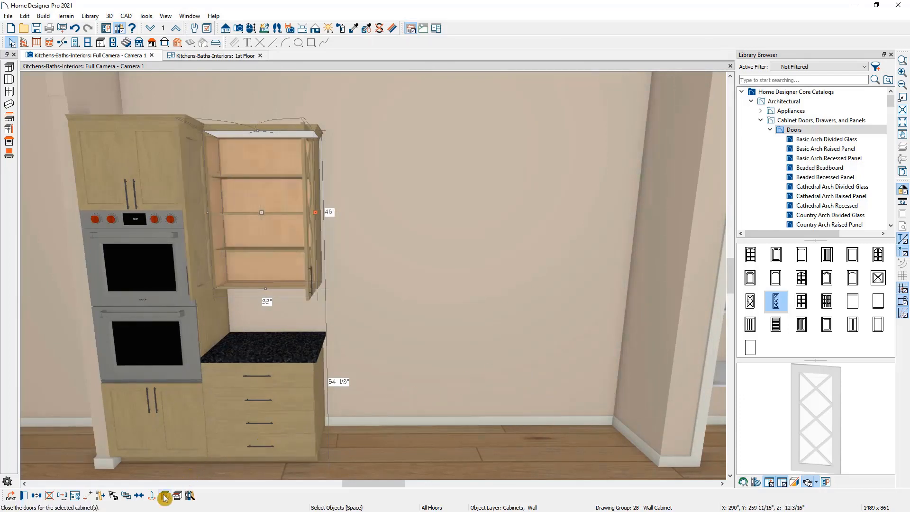
Check the Completed Kitchen reference image, place a base cabinet against the open end of the four-drawer cabinet, and widen it to two doors
left_click_drag(909, 98, 705, 126)
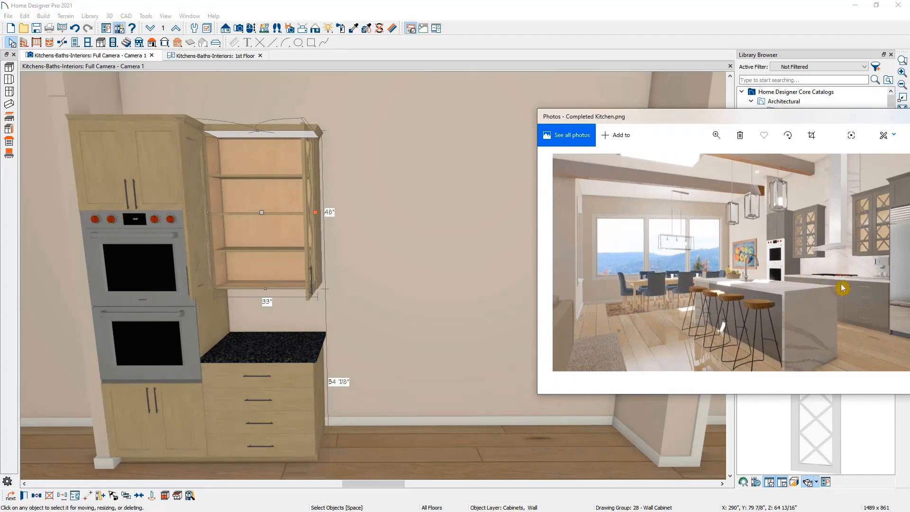
left_click_drag(783, 119, 909, 118)
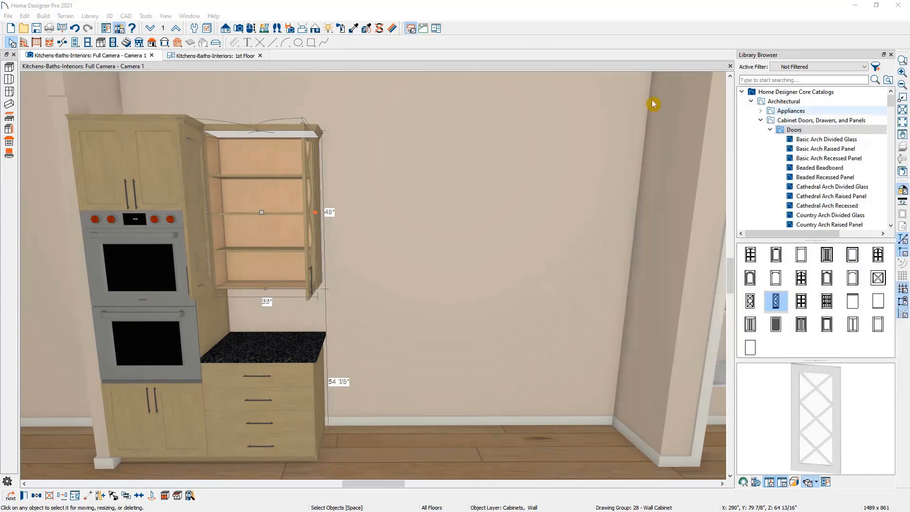
left_click(100, 42)
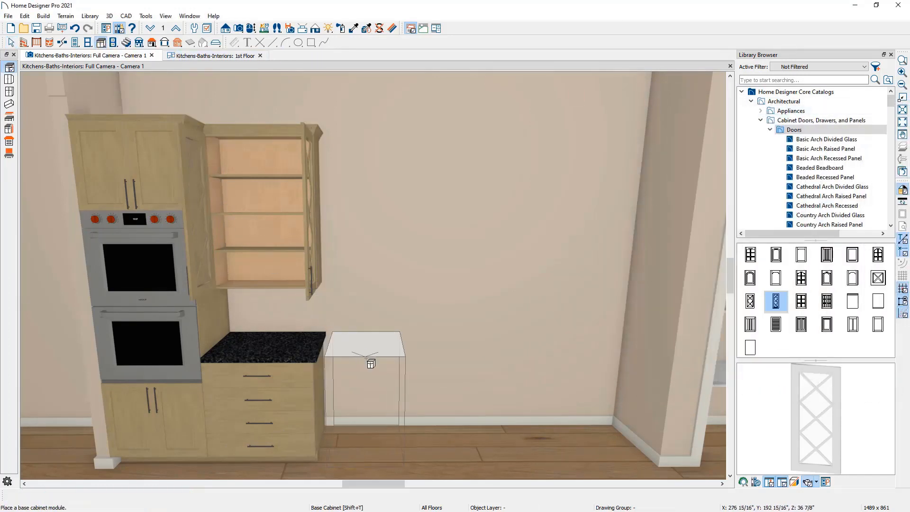
left_click(346, 370)
key("space")
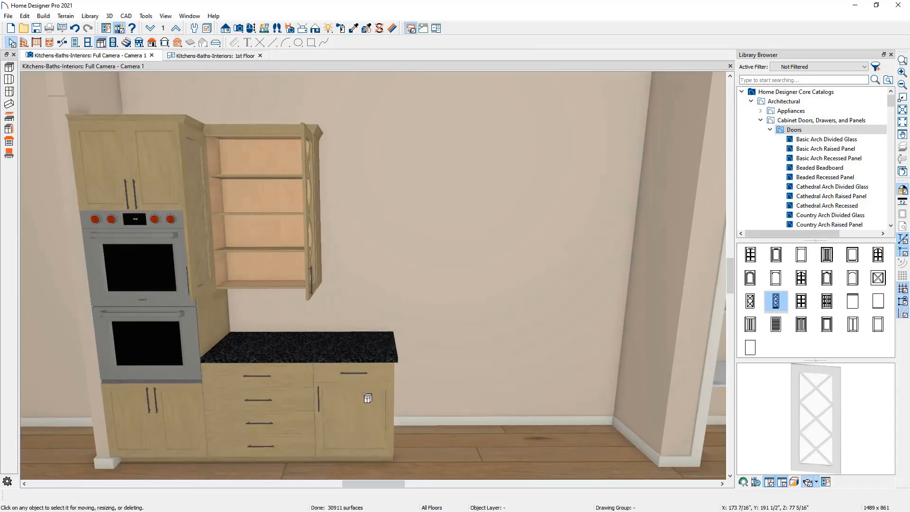
left_click(367, 400)
left_click_drag(395, 417, 436, 411)
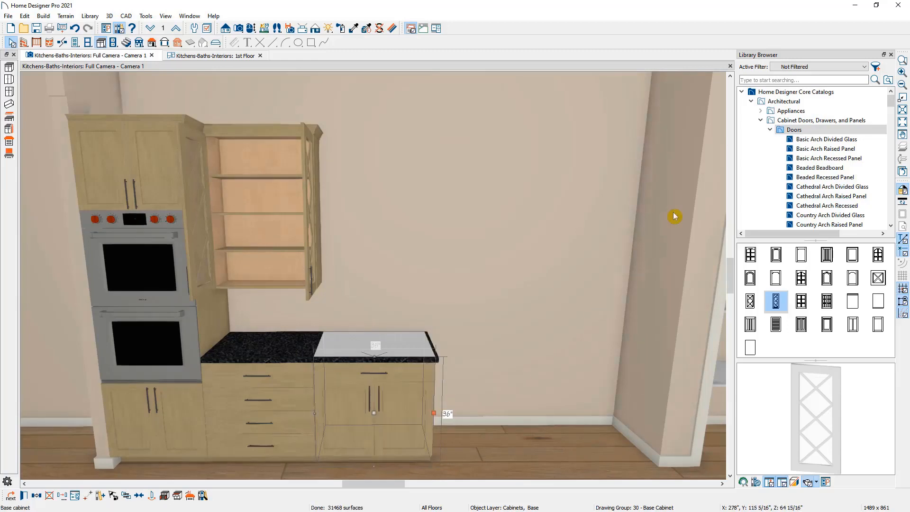
Place the Sub-Zero Wolf CG365P/S 36" gas cooktop from the user catalog's Appliances & Fixtures on the new two-door base cabinet
left_click(741, 92)
left_click(742, 111)
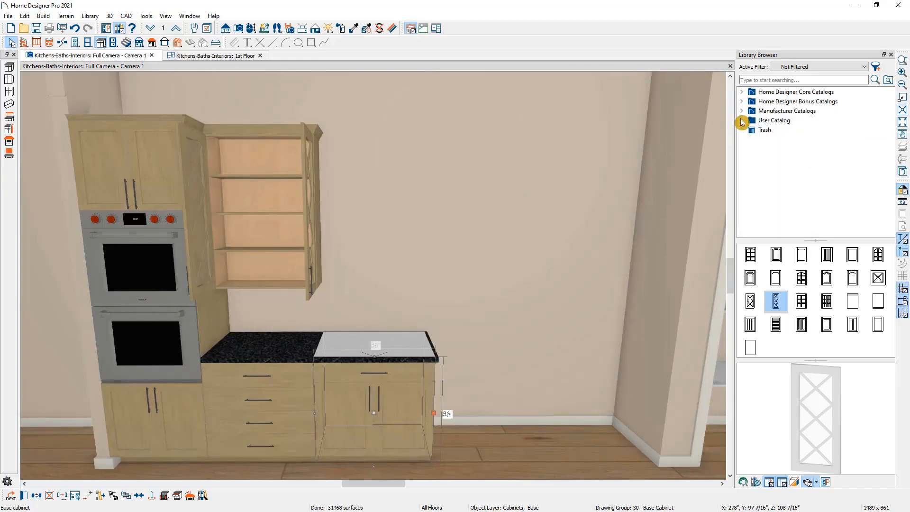
left_click(743, 122)
left_click(750, 130)
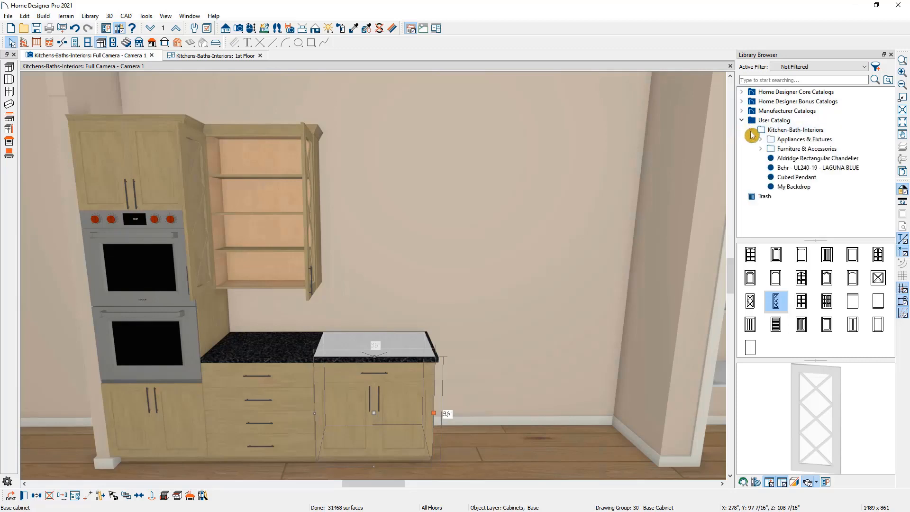
left_click(760, 140)
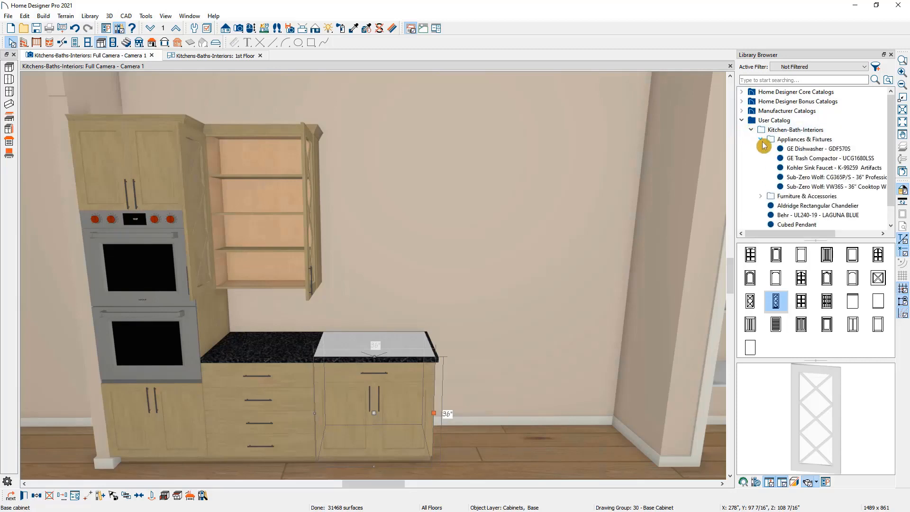
left_click(800, 186)
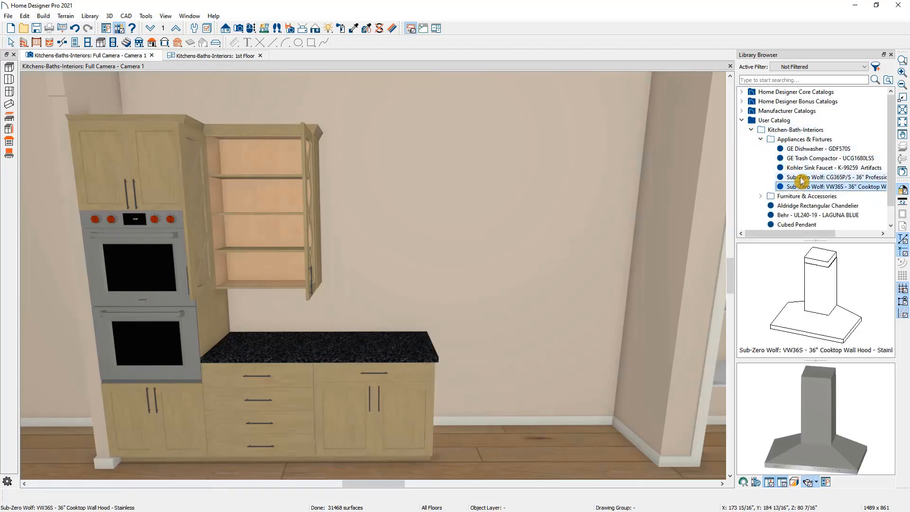
left_click(801, 178)
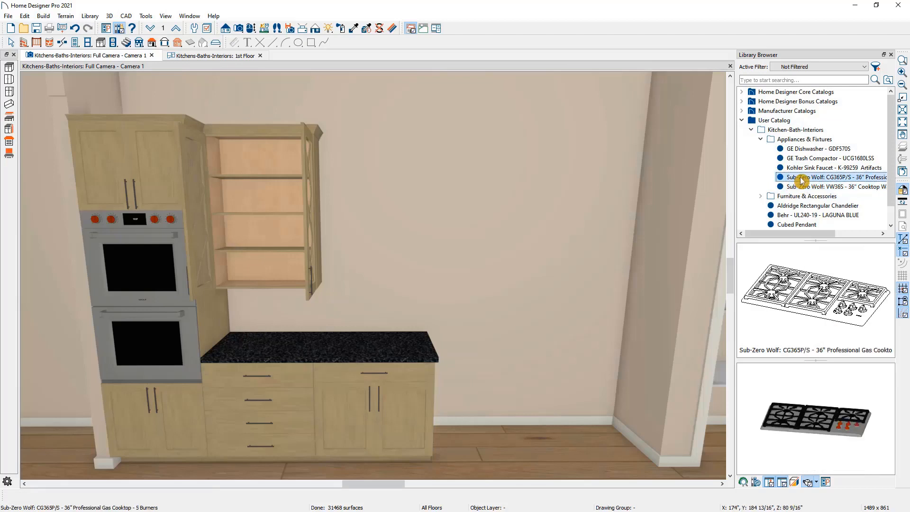
left_click(378, 349)
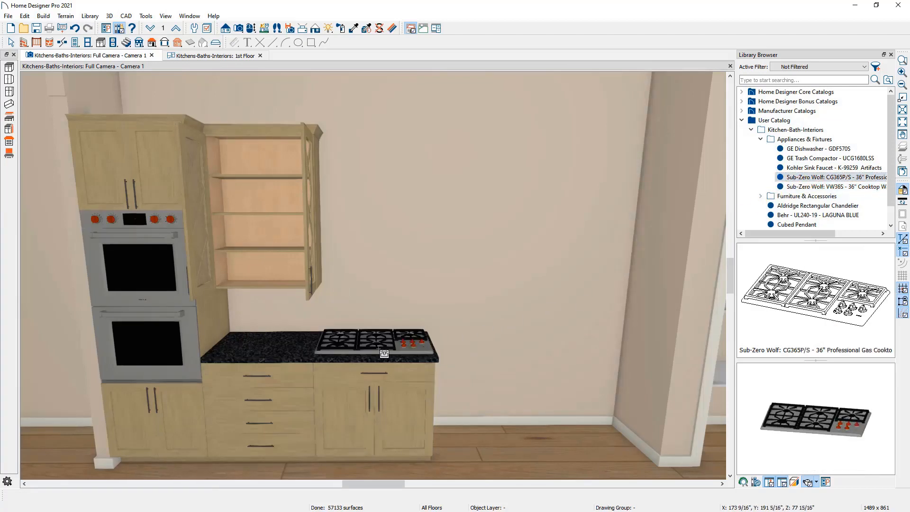
Place the Sub-Zero Wolf VW36S 36" cooktop wall hood on the wall, centre it over the cooktop, and raise its bottom to about 61" above the floor
left_click(811, 187)
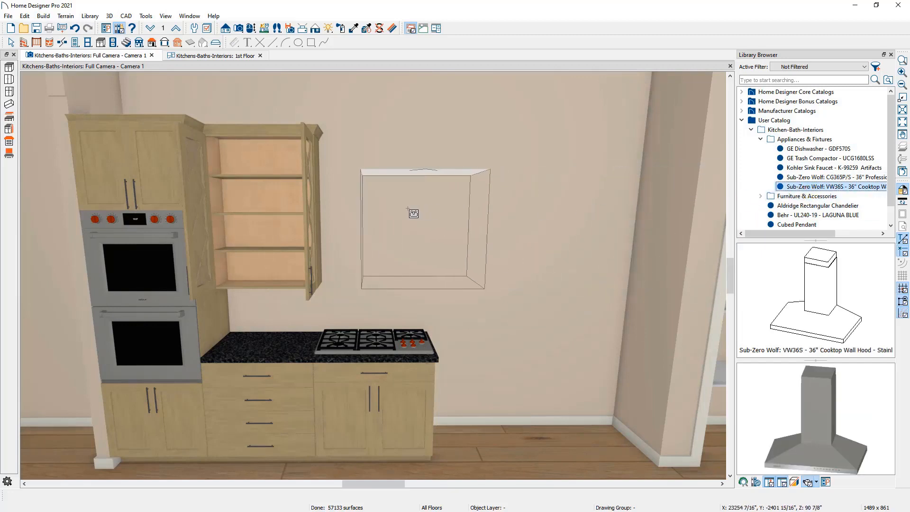
left_click(413, 213)
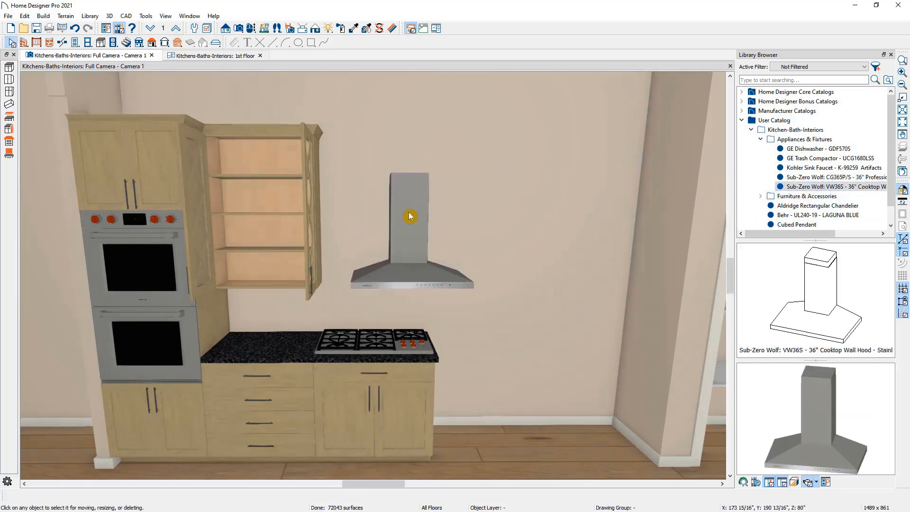
left_click(411, 214)
left_click_drag(414, 230, 356, 233)
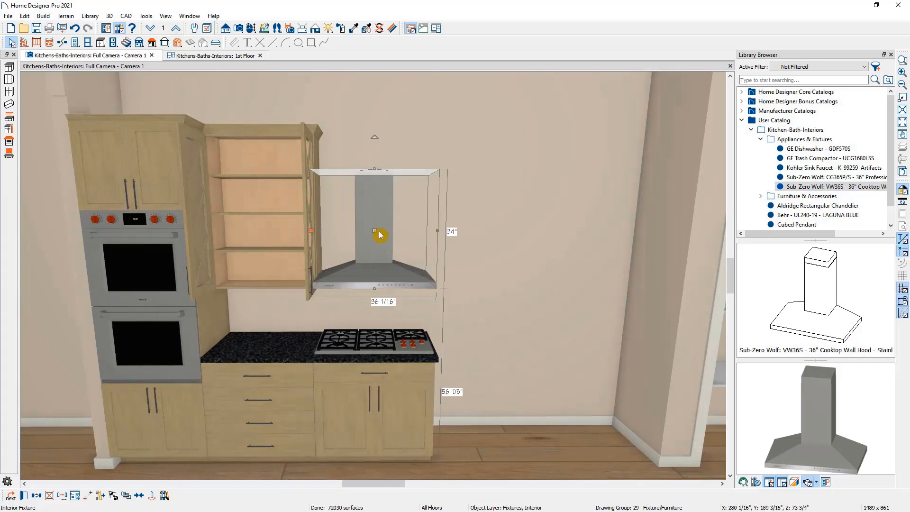
left_click_drag(375, 231, 374, 212)
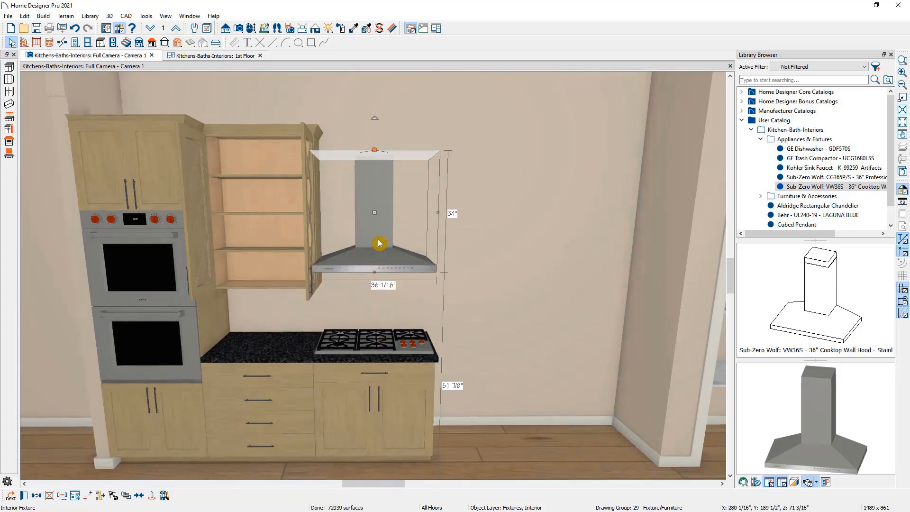
double_click(379, 243)
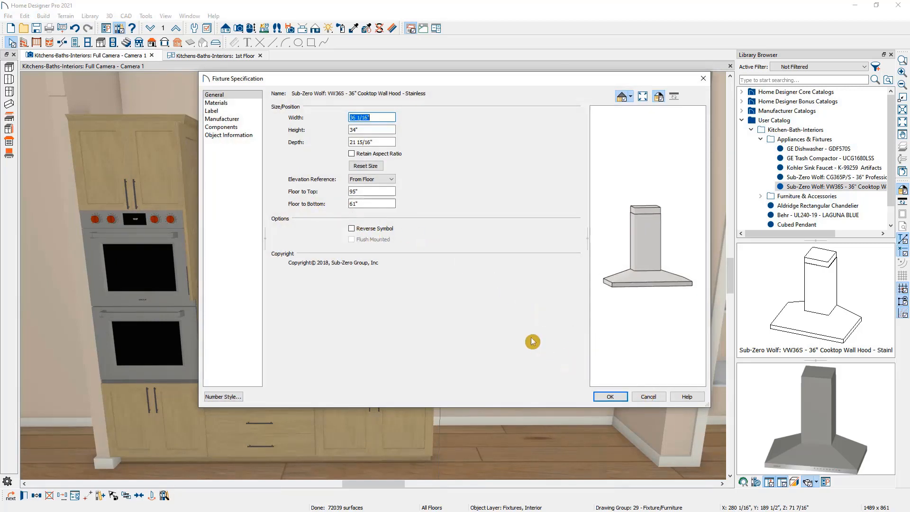
left_click(637, 394)
Stretch the wall hood up through the ceiling to about 96" tall and compare the kitchen with the reference image
scroll(513, 285, "down", 4)
middle_click_drag(486, 334, 450, 399)
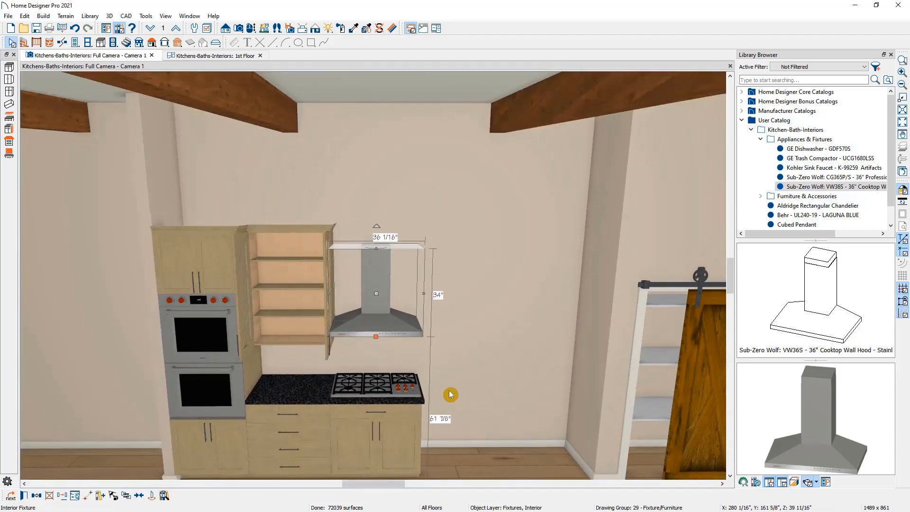
left_click_drag(374, 249, 382, 70)
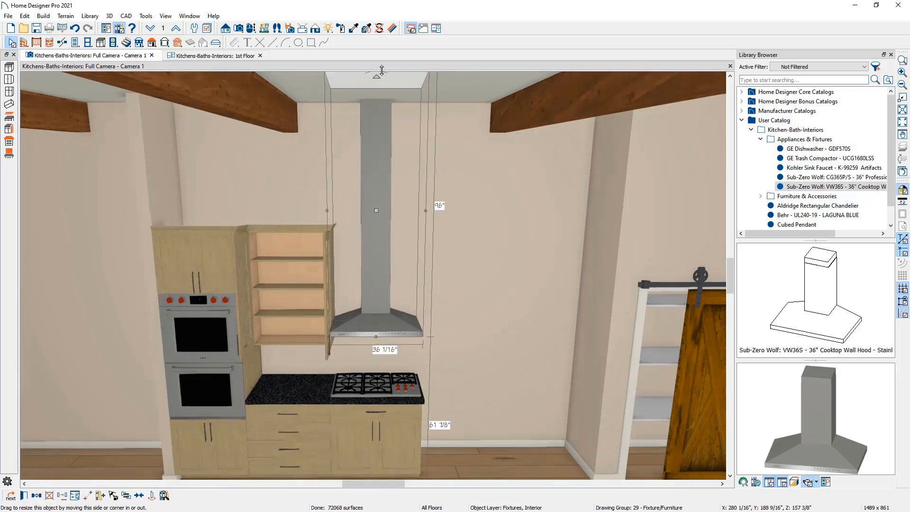
left_click_drag(909, 128, 674, 154)
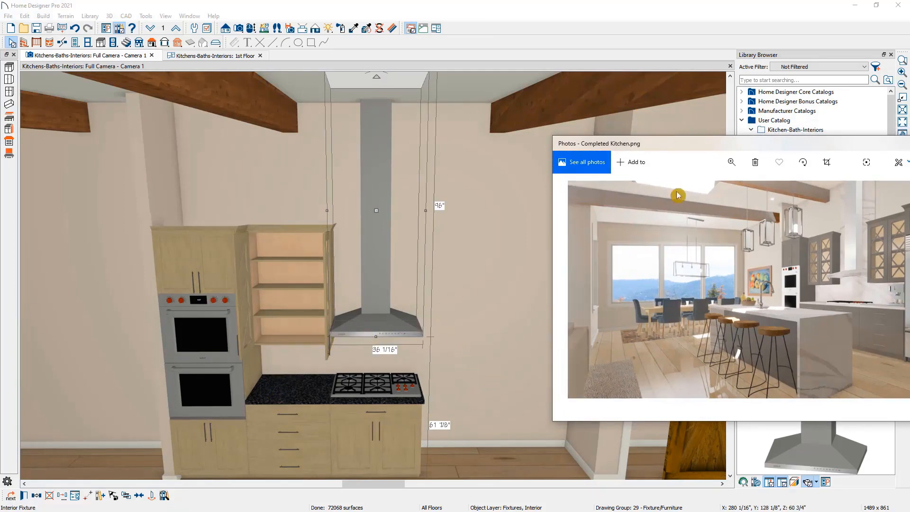
left_click_drag(694, 150, 909, 128)
Make a mirrored copy of the glass-door wall cabinet and four-drawer base cabinet about the cooktop's centre
left_click(265, 289)
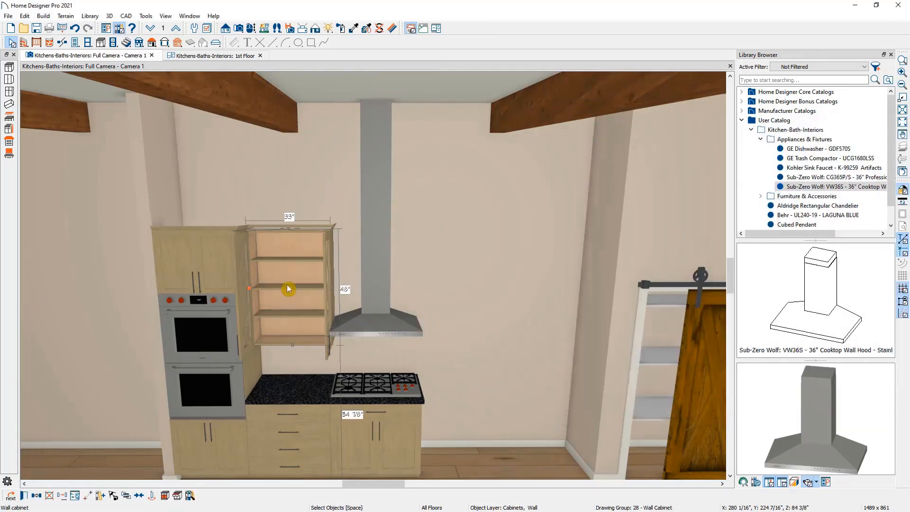
left_click(297, 411, "shift")
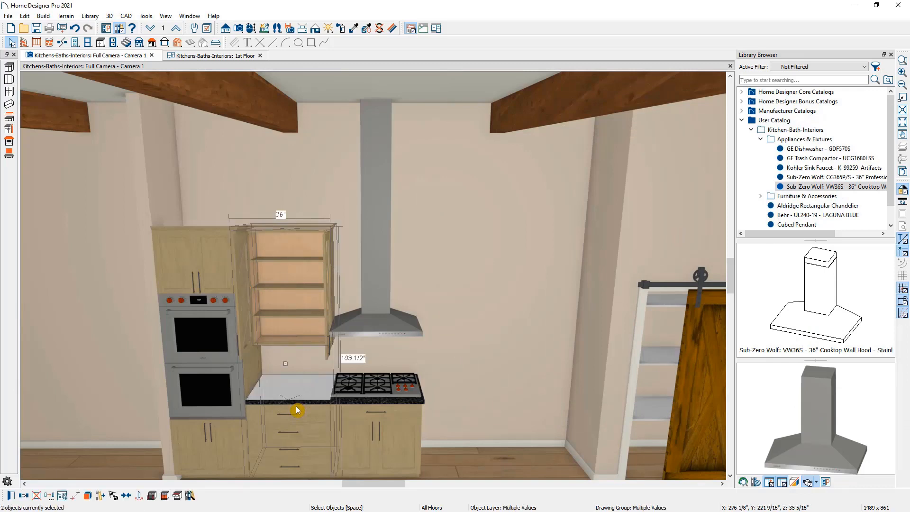
left_click(24, 498)
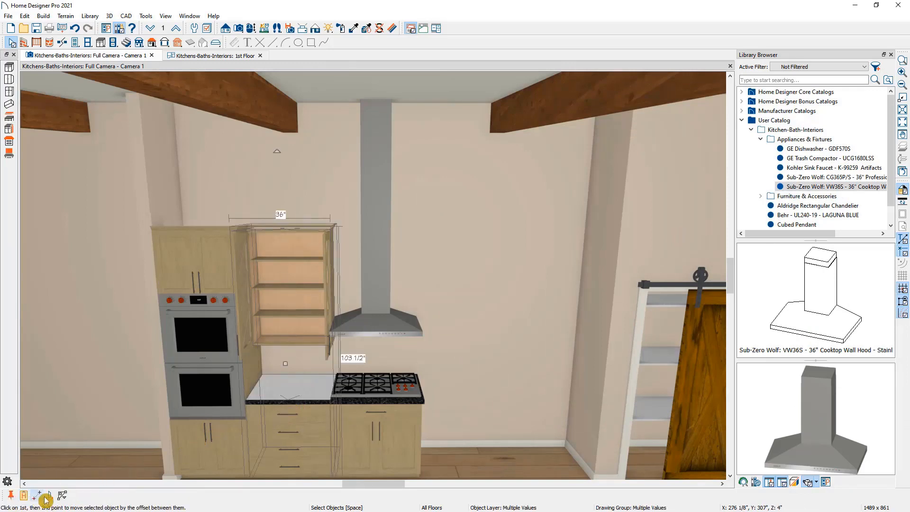
left_click(49, 498)
left_click(377, 379)
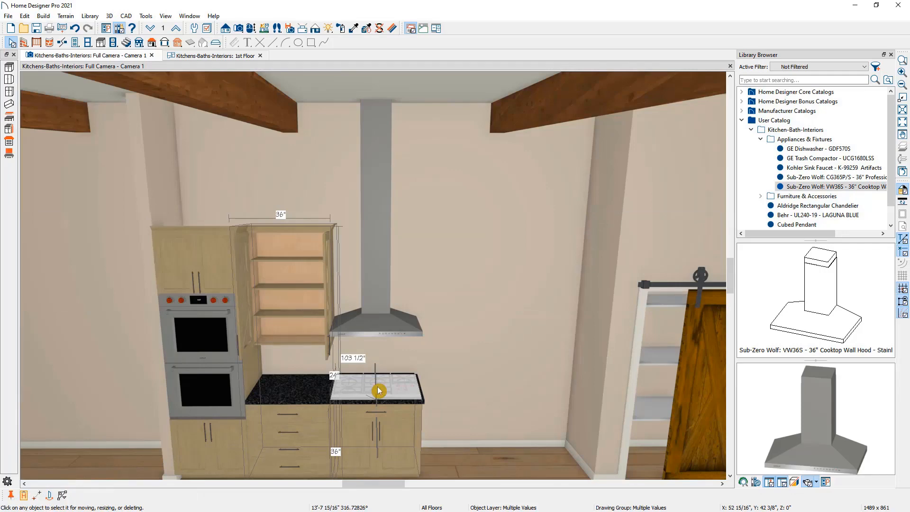
middle_click_drag(549, 386, 395, 354)
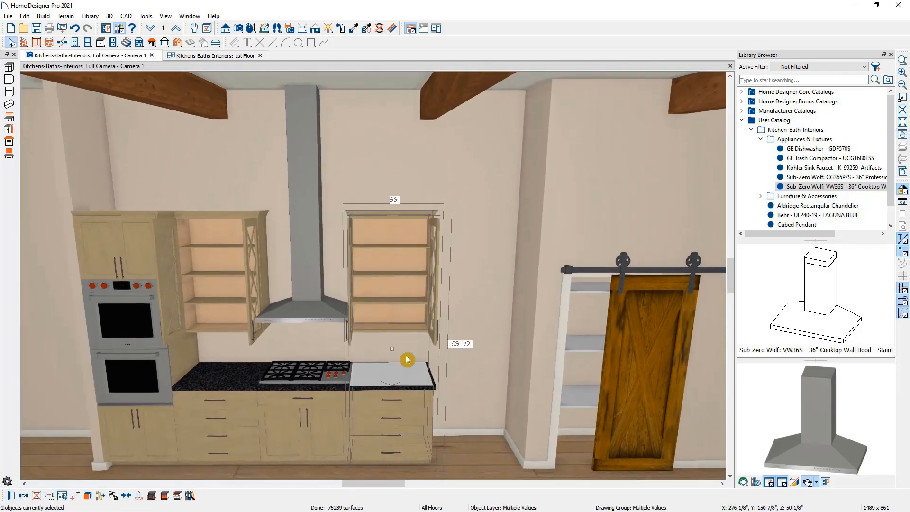
Check the reference image, set the floor plan and camera view side by side, and focus the plan on the cabinet run's open end
left_click_drag(909, 151, 469, 176)
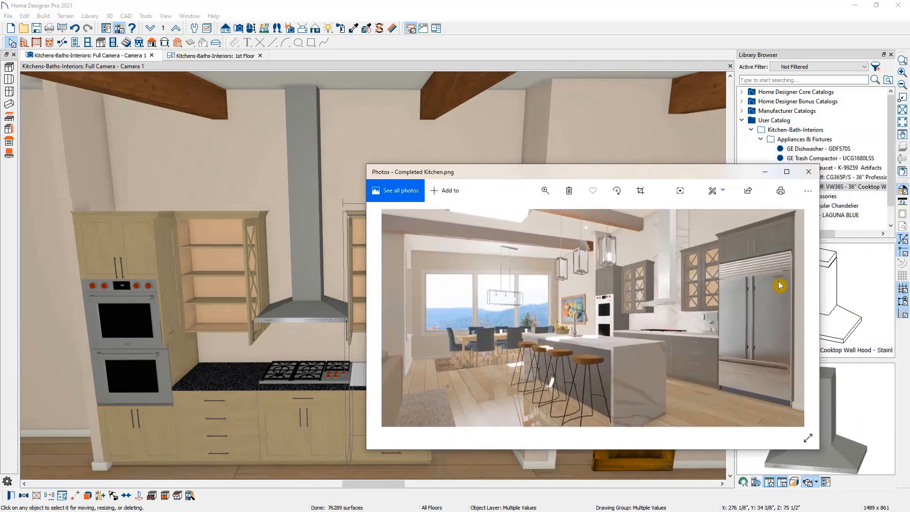
left_click_drag(700, 172, 909, 180)
left_click(226, 60)
left_click_drag(226, 57, 169, 121)
scroll(198, 203, "up", 10)
middle_click_drag(242, 180, 261, 224)
Close the open glass doors on the wall cabinets on both sides of the hood
middle_click_drag(463, 228, 521, 208)
left_click(602, 230)
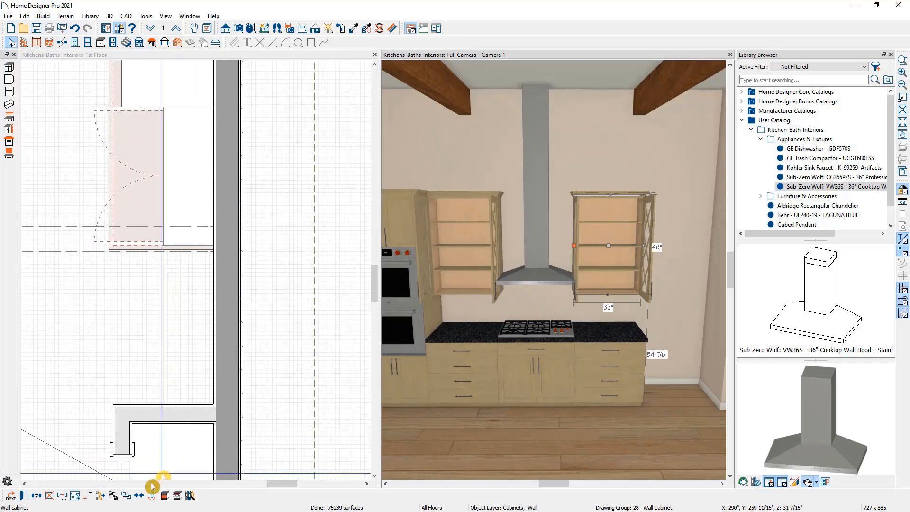
left_click(469, 292)
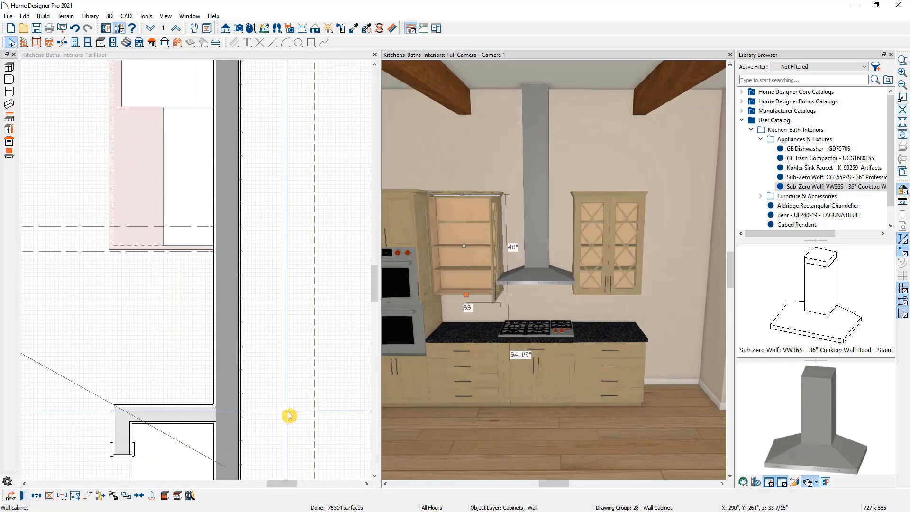
Place a vertical partition on the back wall in the floor plan, just beyond the copied drawer cabinet
left_click(135, 55)
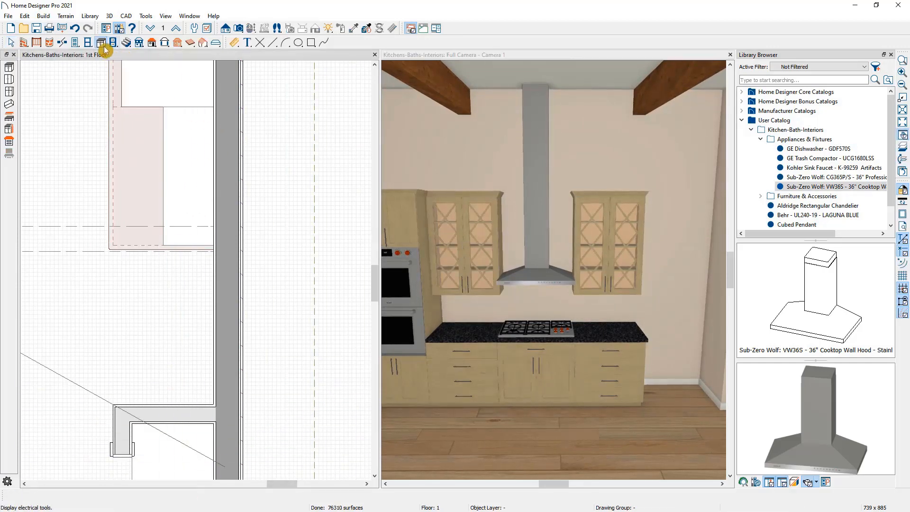
left_click(11, 133)
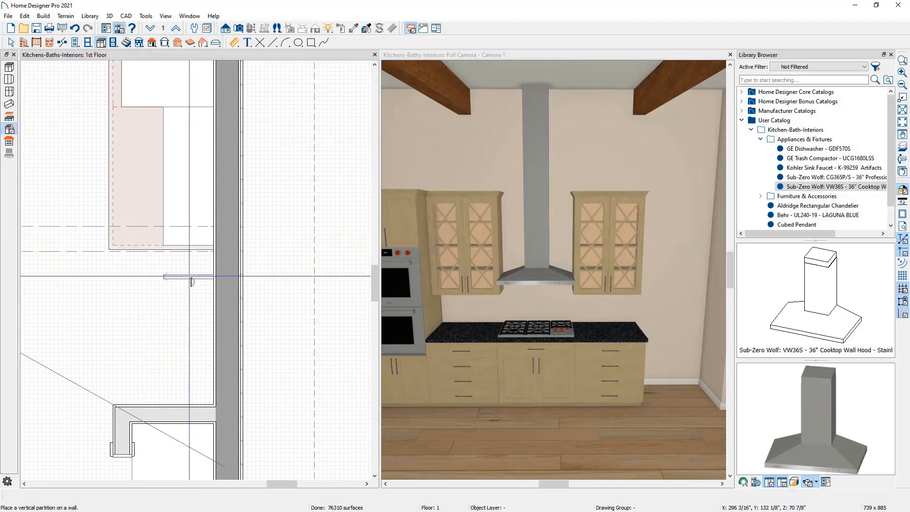
left_click(189, 276)
middle_click_drag(580, 293, 379, 263)
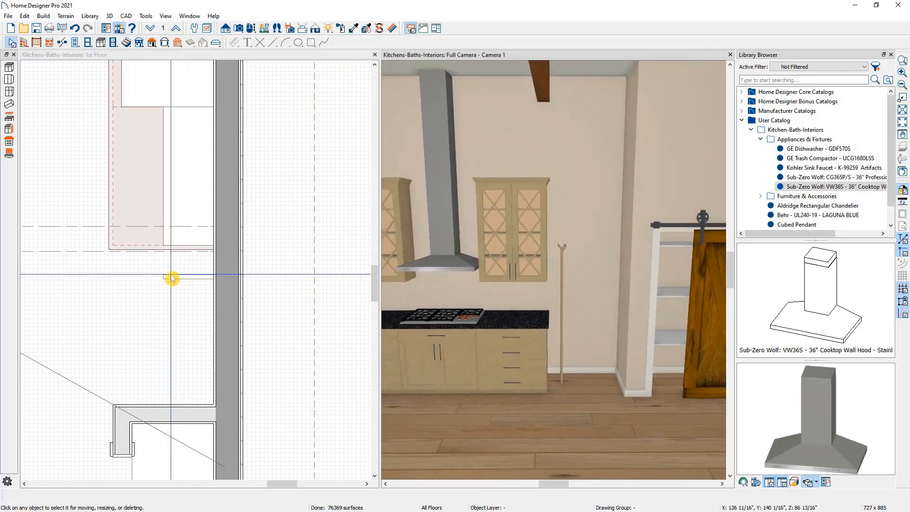
Move the partition against the end of the copied drawer cabinet and extend its depth to 2'
scroll(184, 279, "up", 3)
left_click(192, 282)
left_click_drag(203, 284, 221, 212)
left_click_drag(221, 212, 59, 221)
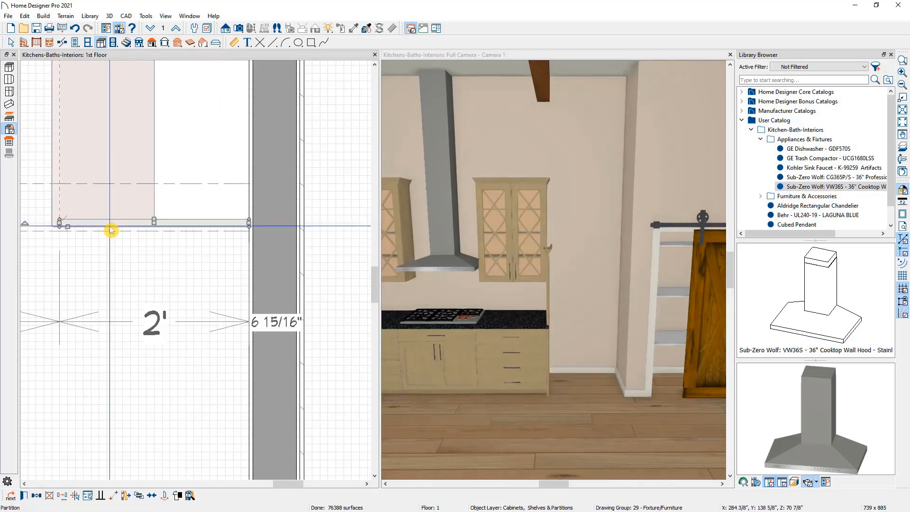
Generate one custom countertop over the cooktop cabinet and the two four-drawer base cabinets beside it
scroll(412, 270, "down", 3)
middle_click_drag(441, 276, 599, 260)
scroll(550, 283, "up", 4)
middle_click_drag(516, 283, 654, 292)
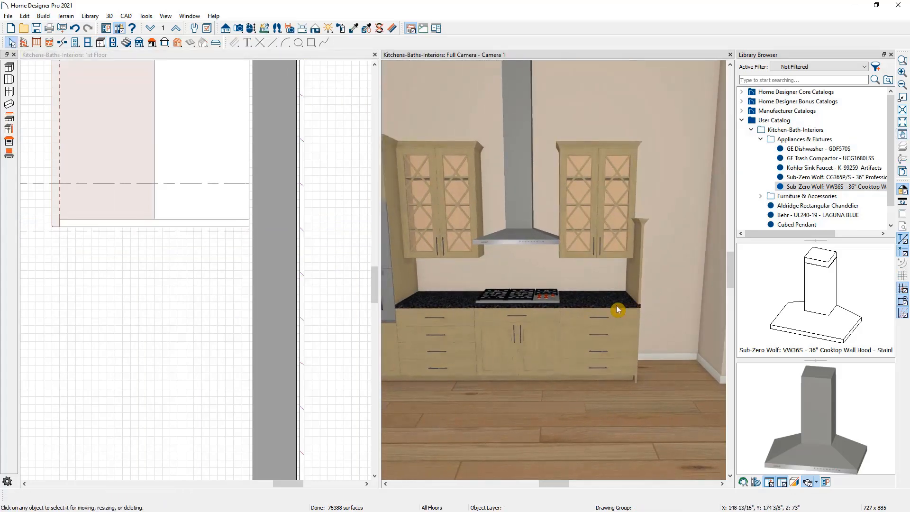
left_click(614, 305)
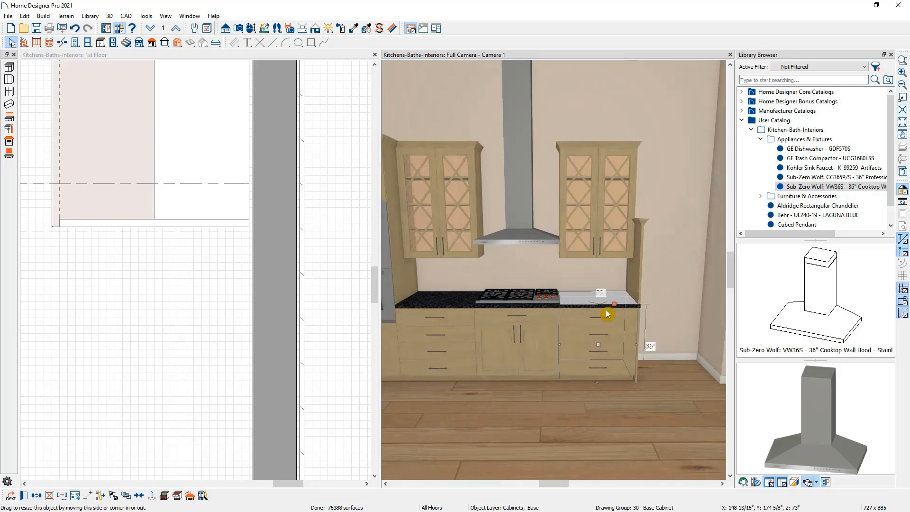
left_click(513, 323, "shift")
left_click(447, 327, "shift")
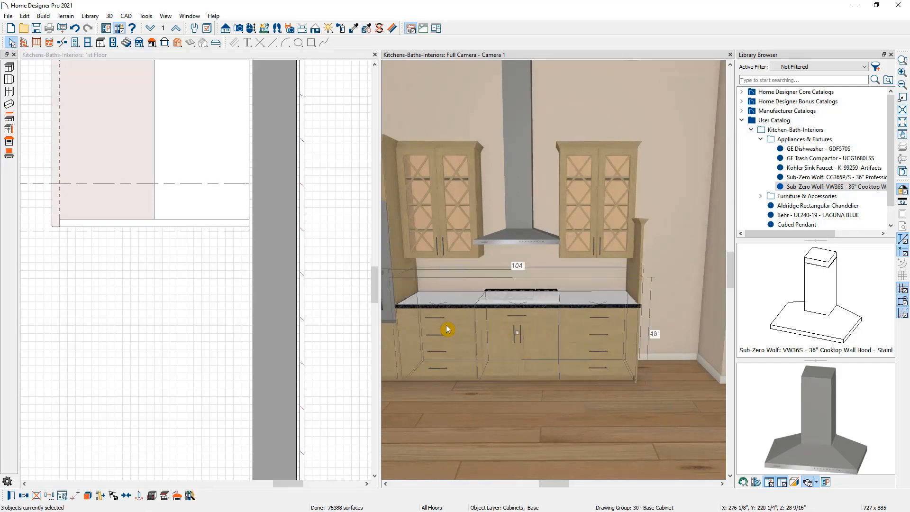
left_click(178, 497)
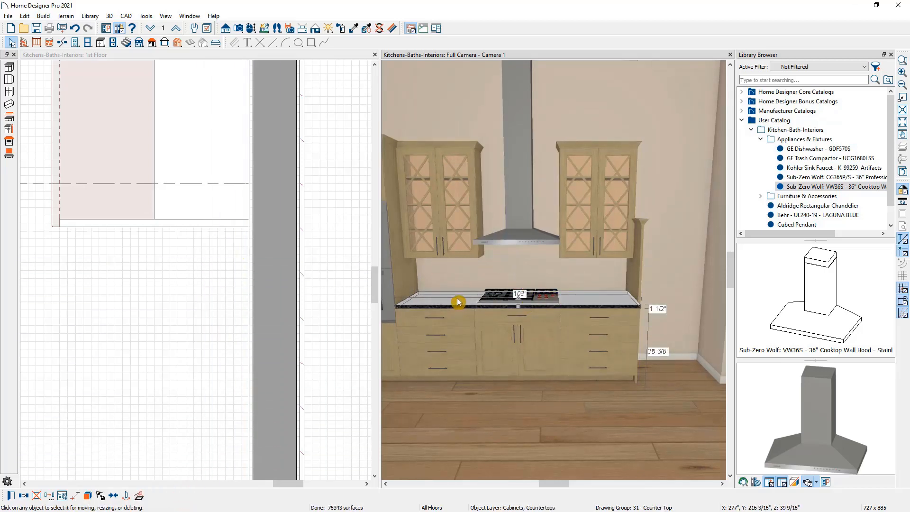
Pull the end edge of the custom countertop back so it stops flush with the inner face of the partition
left_click(635, 307)
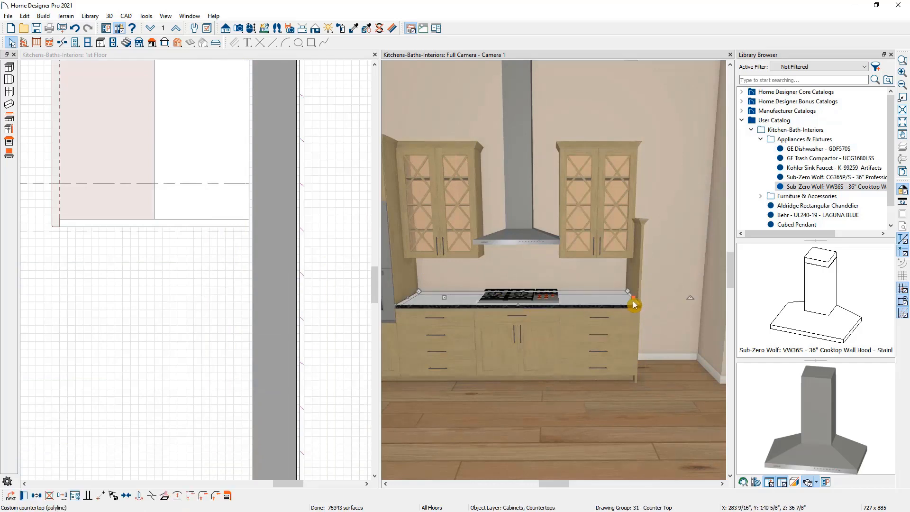
scroll(634, 304, "up", 2)
scroll(634, 305, "up", 1)
left_click_drag(636, 296, 632, 296)
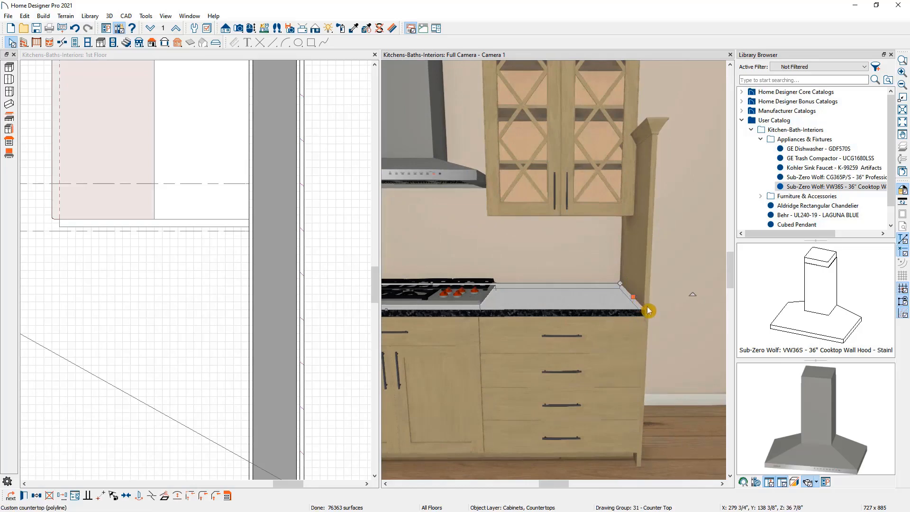
scroll(651, 311, "down", 3)
middle_click_drag(647, 271, 524, 306)
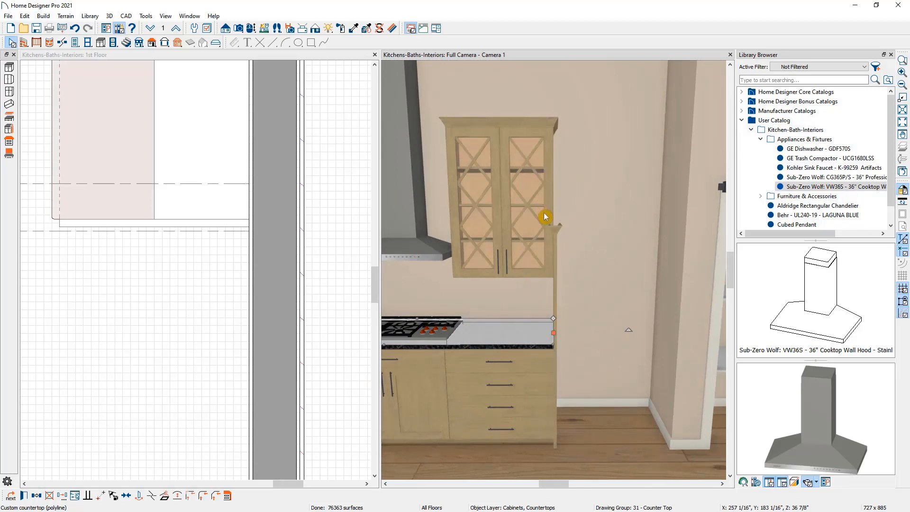
key("Escape")
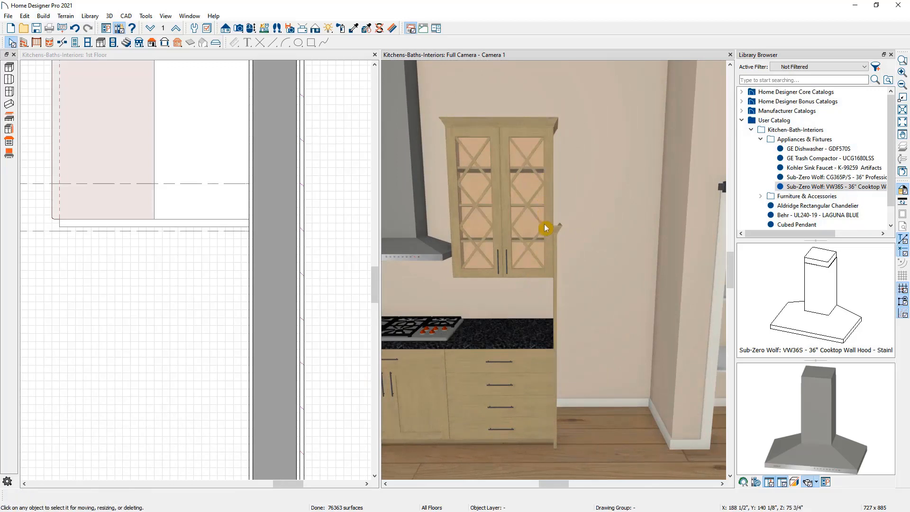
Set the height of the partition beside the drawer cabinet to 102"
left_click(557, 306)
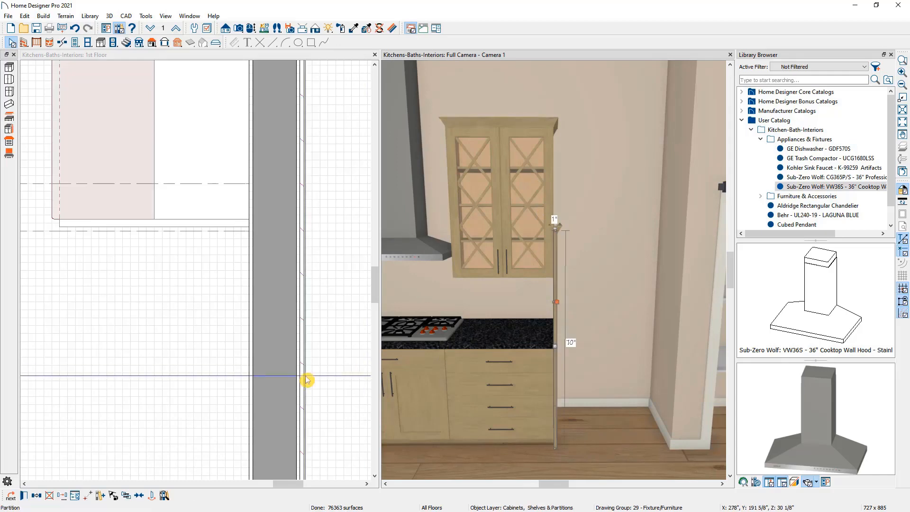
left_click(26, 496)
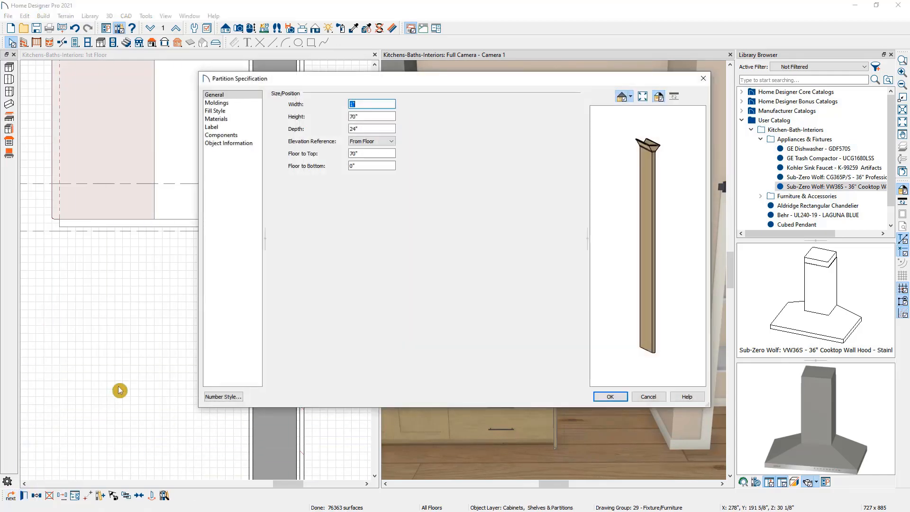
left_click_drag(356, 116, 303, 117)
type("102")
key("Tab")
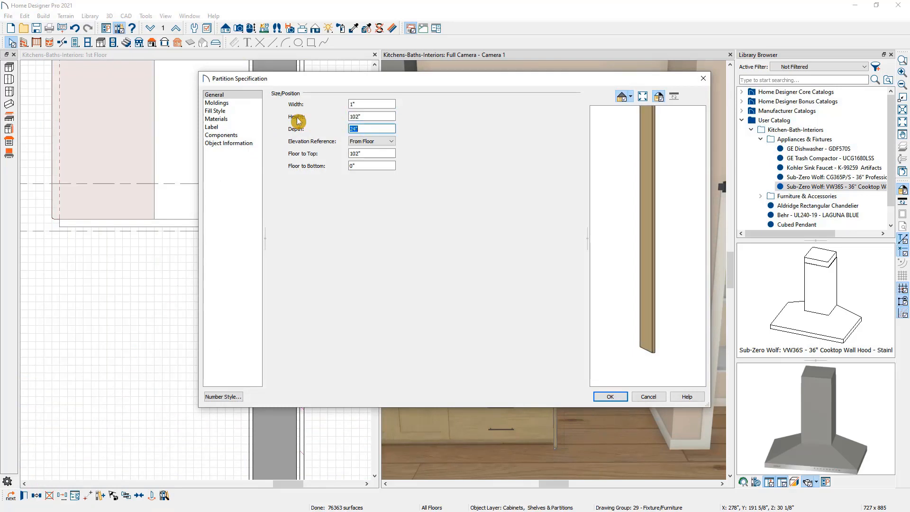
left_click(613, 398)
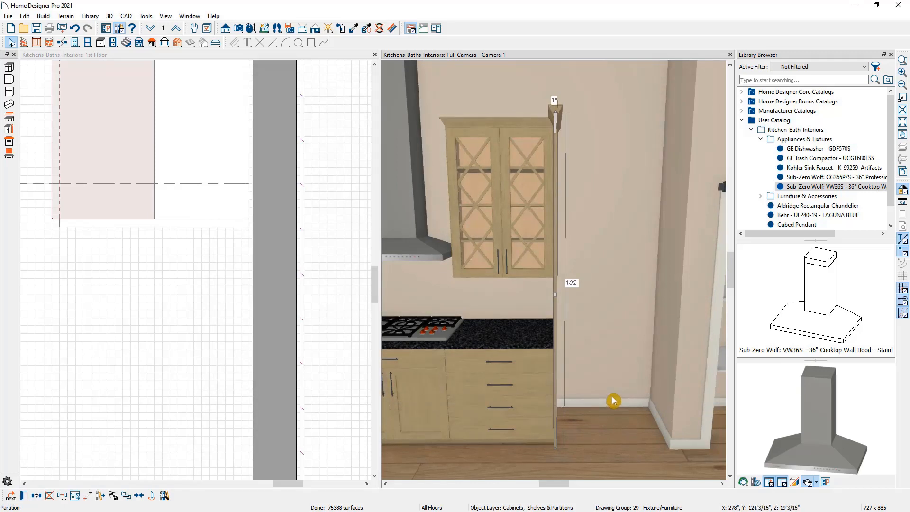
key("Escape")
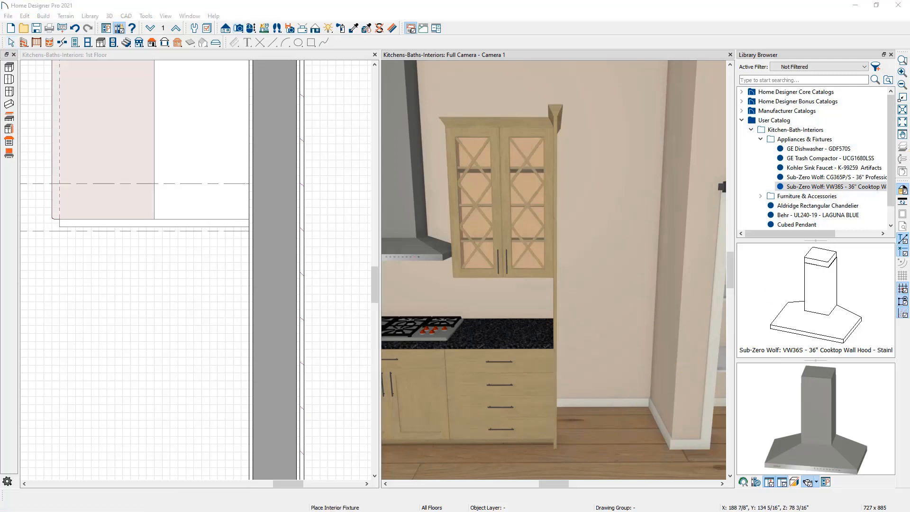
Switch to the web browser and review the Sub-Zero 36" Classic French Door Refrigerator/Freezer product page, including its model number and features
left_click_drag(909, 94, 578, 65)
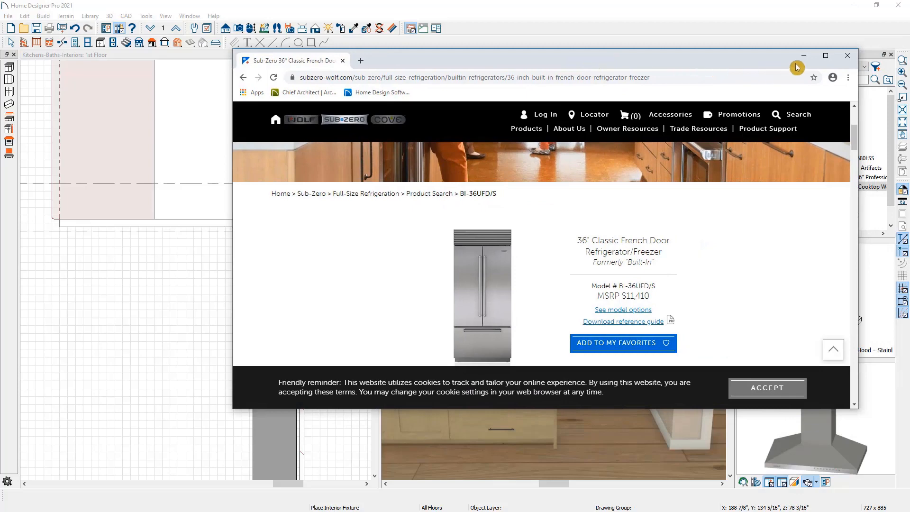
left_click(828, 55)
scroll(717, 233, "down", 7)
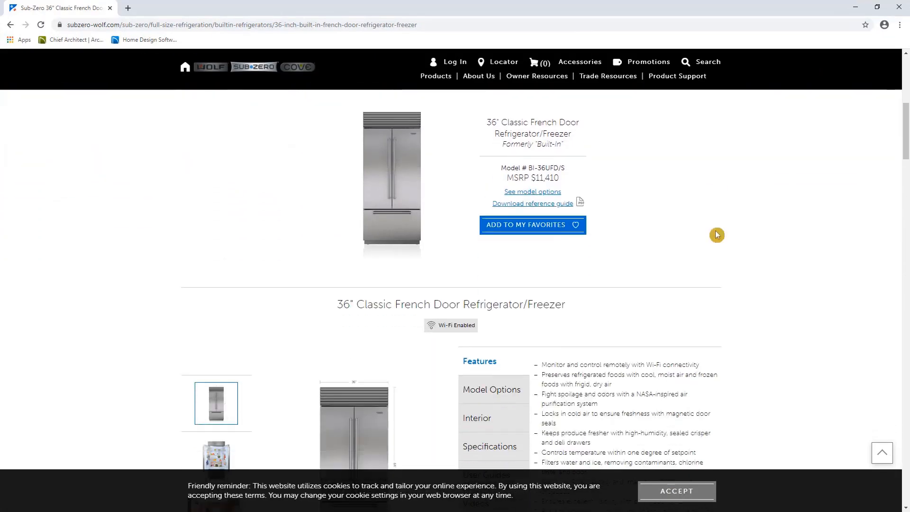
scroll(716, 235, "down", 3)
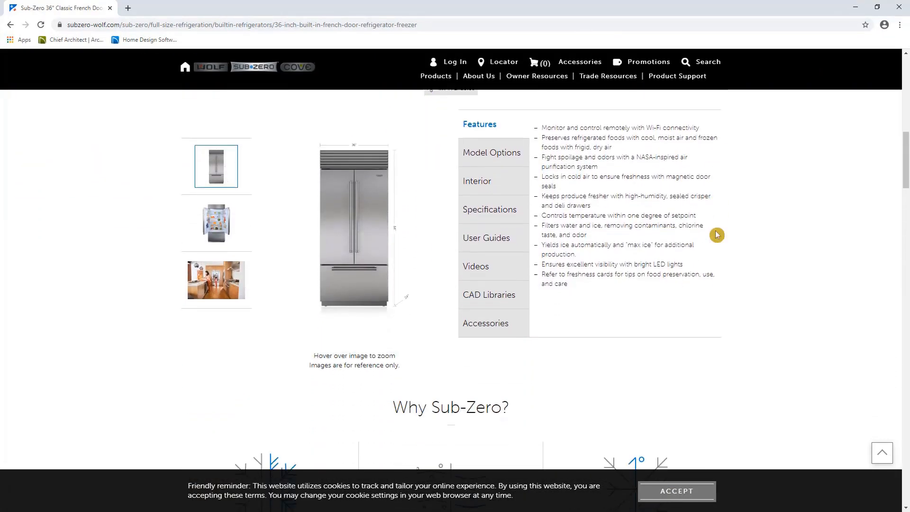
scroll(717, 235, "up", 1)
scroll(717, 235, "up", 8)
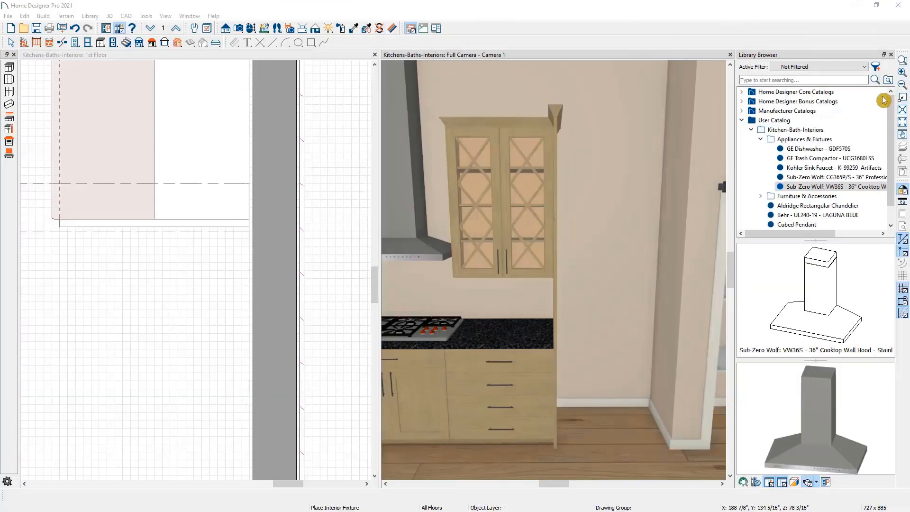
Search the library for "bi-36uf" and locate the BI-36UFD-S-TH refrigerator in its catalog folder
left_click(813, 81)
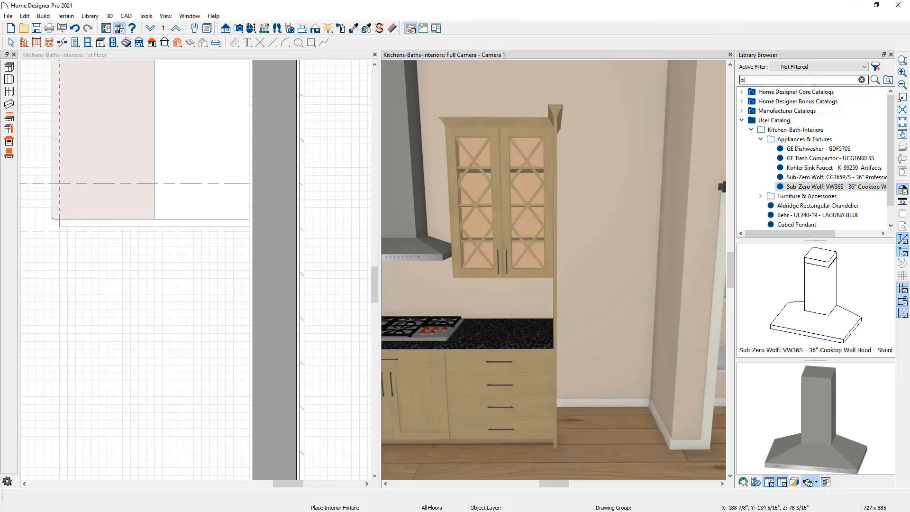
type("bi-36uf")
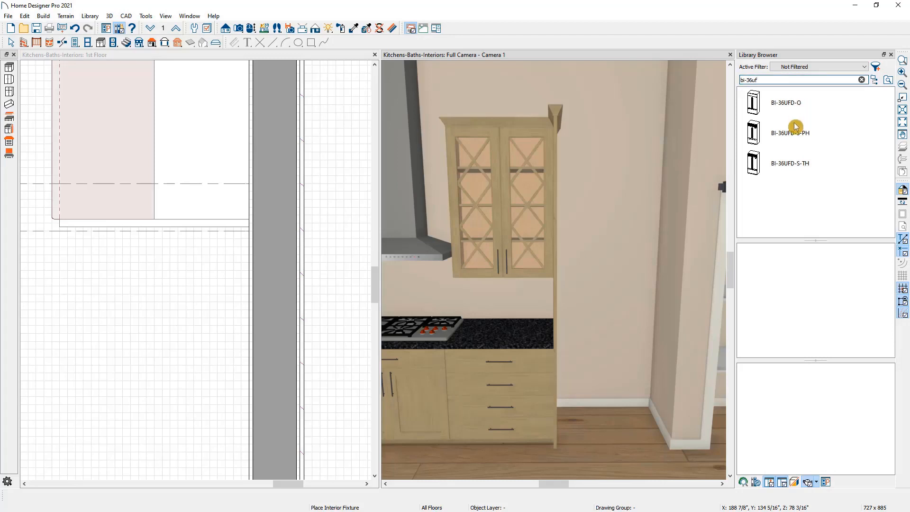
left_click(786, 168)
right_click(788, 169)
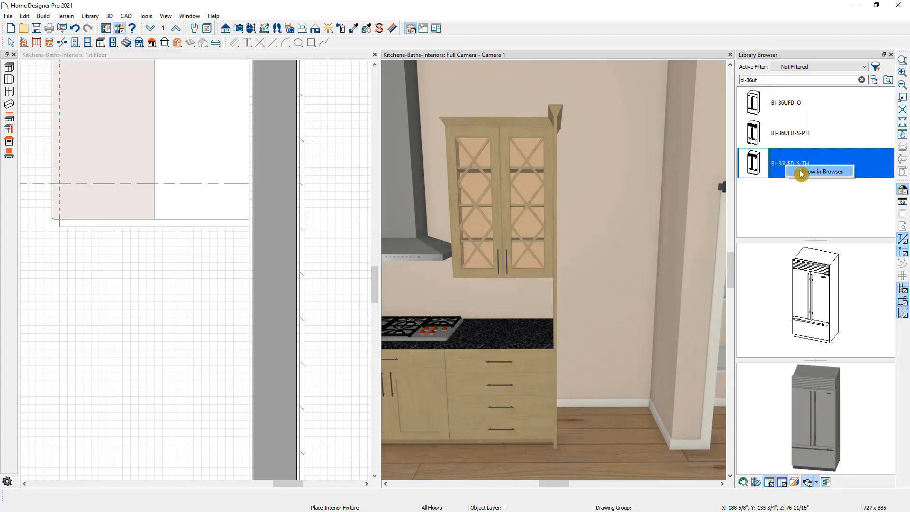
left_click(801, 172)
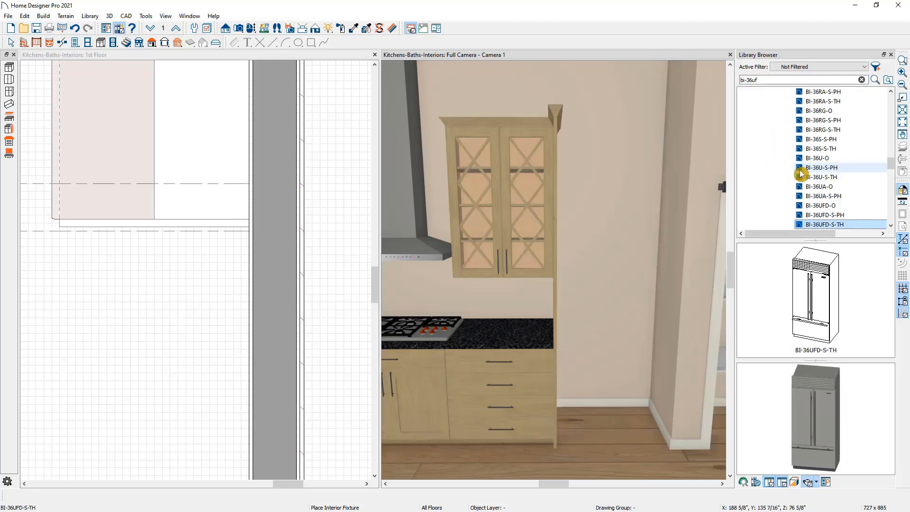
scroll(835, 227, "up", 5)
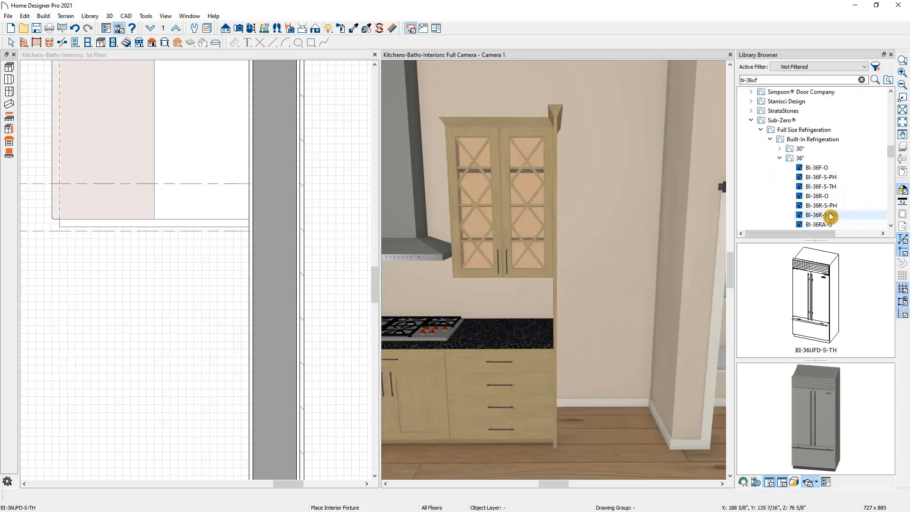
scroll(788, 132, "down", 5)
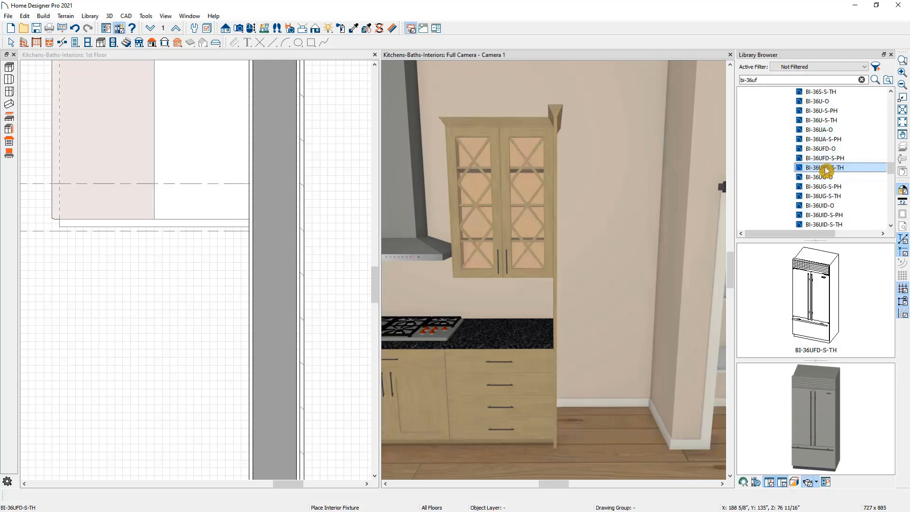
Place the BI-36UFD-S-TH refrigerator against the back wall, directly beside the tall partition
left_click(601, 350)
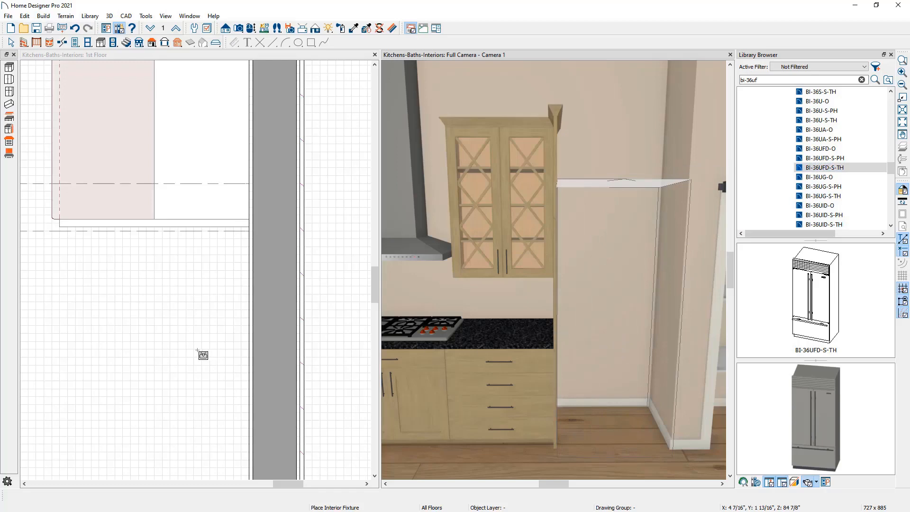
scroll(199, 353, "up", 5)
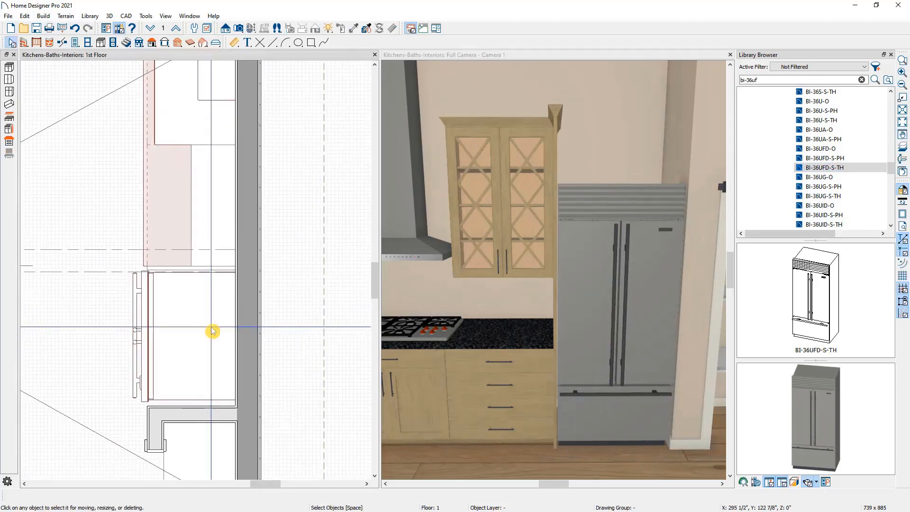
scroll(213, 331, "up", 1)
left_click(208, 330)
left_click_drag(172, 339, 180, 322)
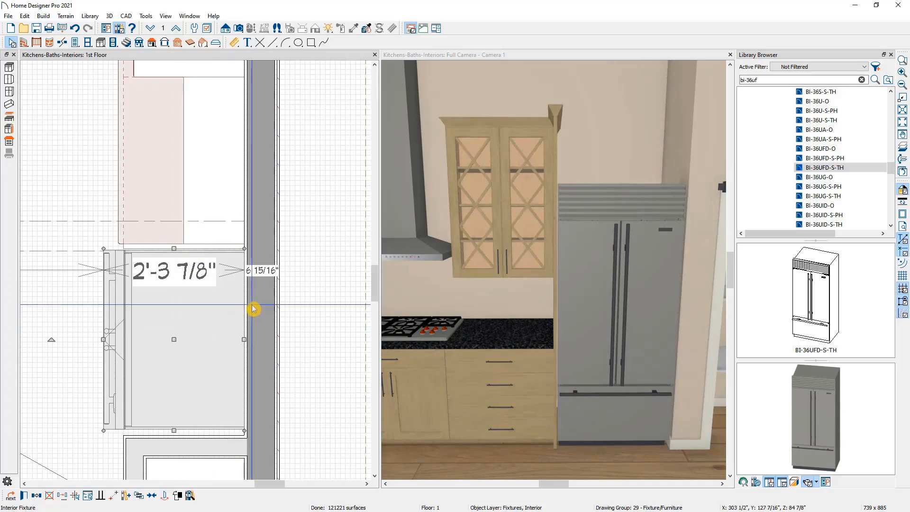
Place a wall cabinet on the back wall above the refrigerator, next to the tall partition
left_click(101, 44)
left_click(9, 80)
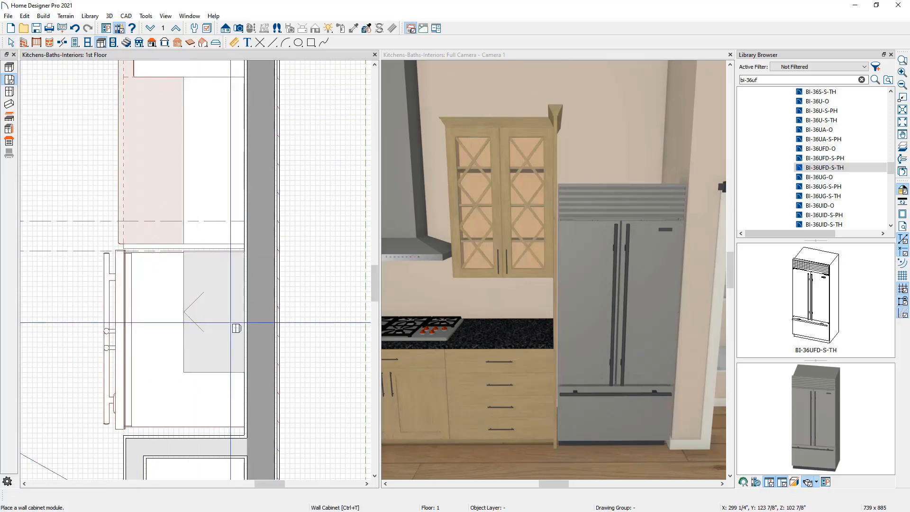
left_click(236, 327)
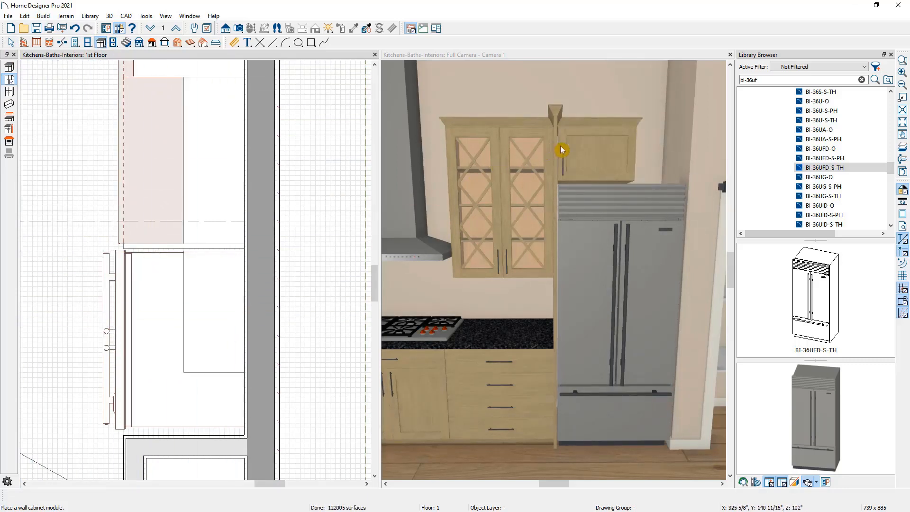
key("space")
Resize the wall cabinet above the refrigerator to a depth of 2' and a width of 2'-11 1/2"
left_click(200, 324)
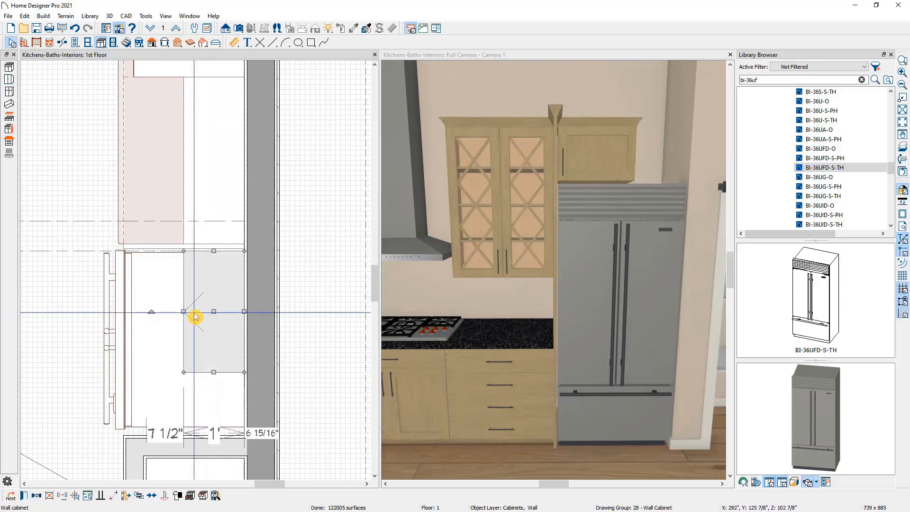
left_click_drag(177, 298, 122, 241)
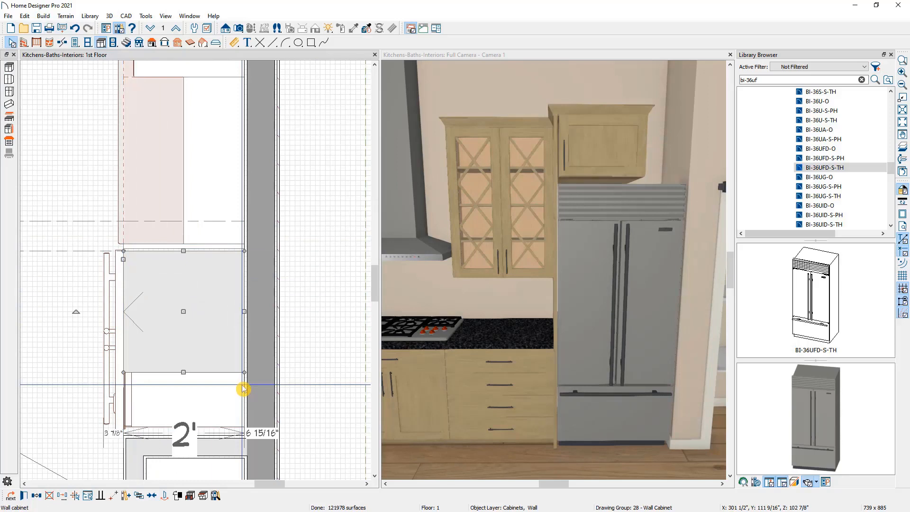
left_click_drag(184, 372, 171, 429)
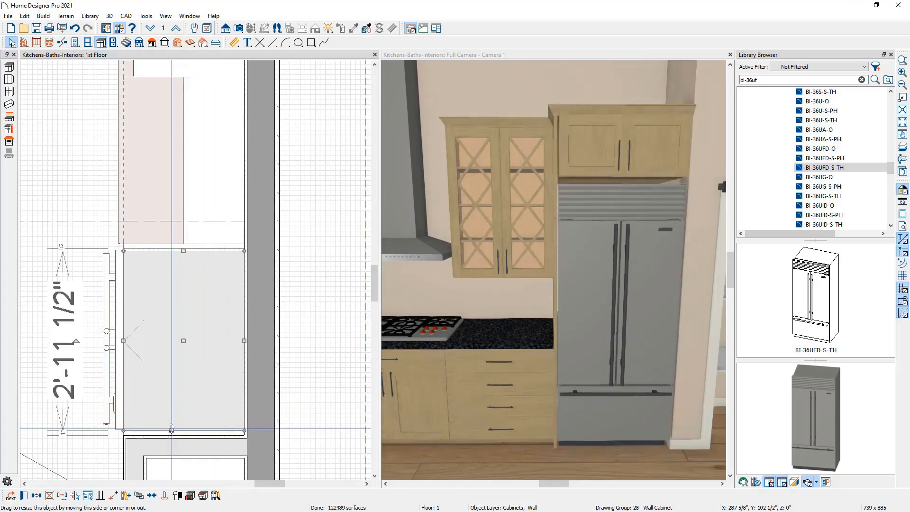
key("Escape")
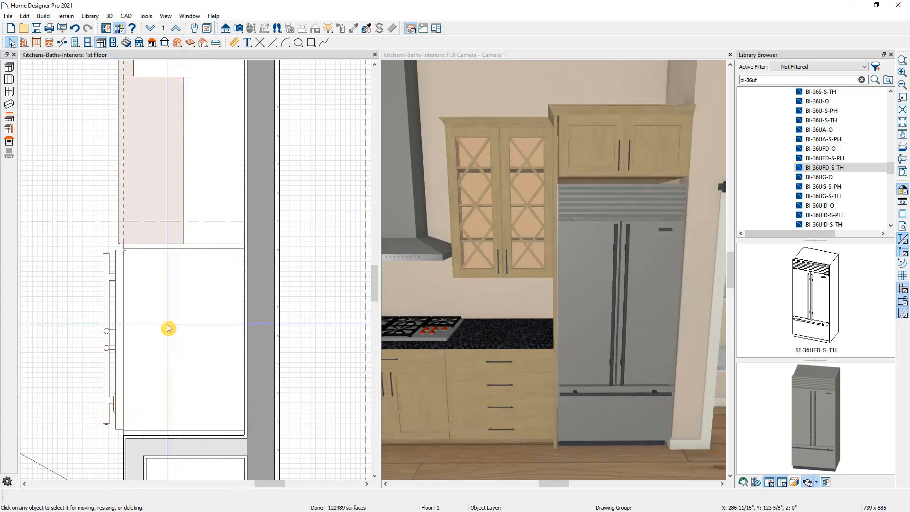
Copy the tall partition and reflect the copy about the wall cabinet to the other side of the refrigerator
left_click(163, 252)
left_click(162, 246)
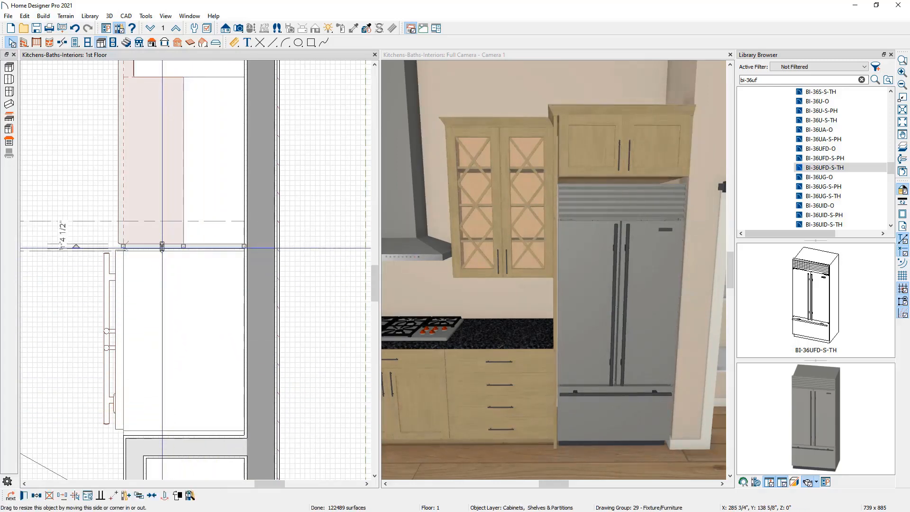
left_click(39, 497)
left_click(51, 498)
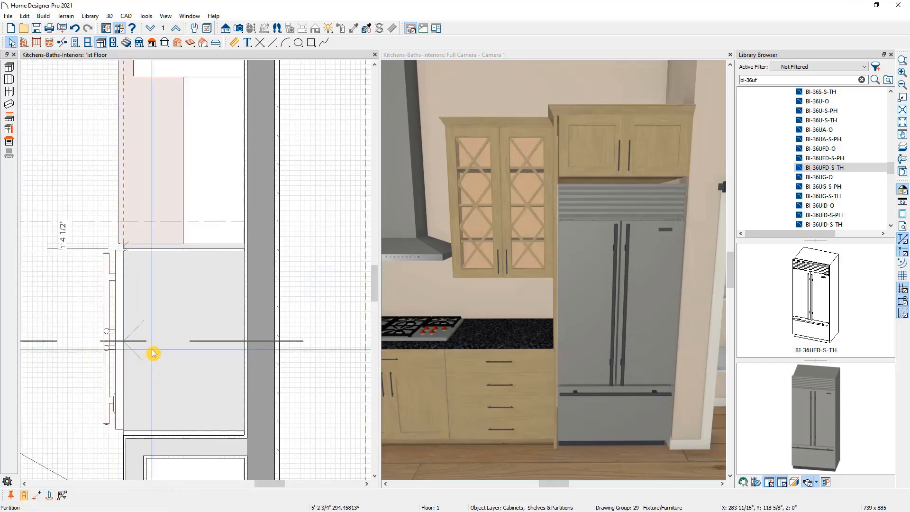
left_click(152, 350)
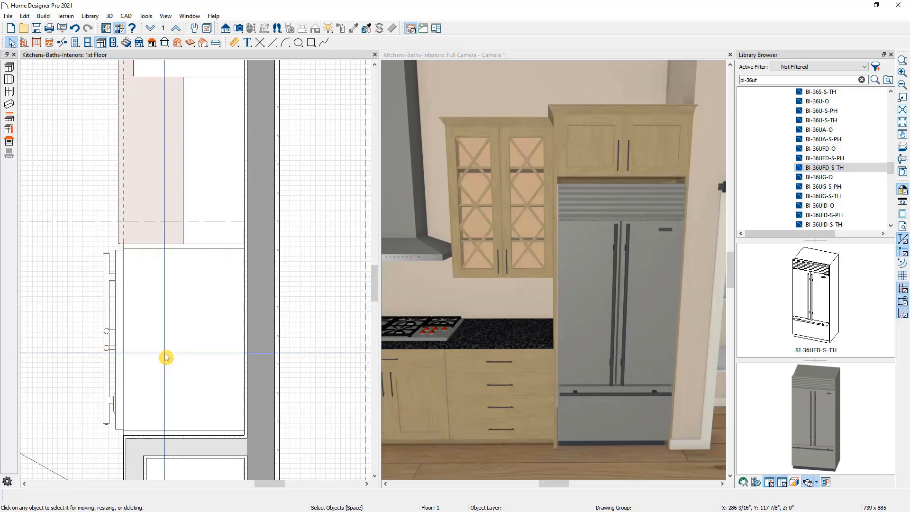
Close the Library Browser and view the Completed Kitchen Full.png reference image at full size
scroll(165, 358, "down", 5)
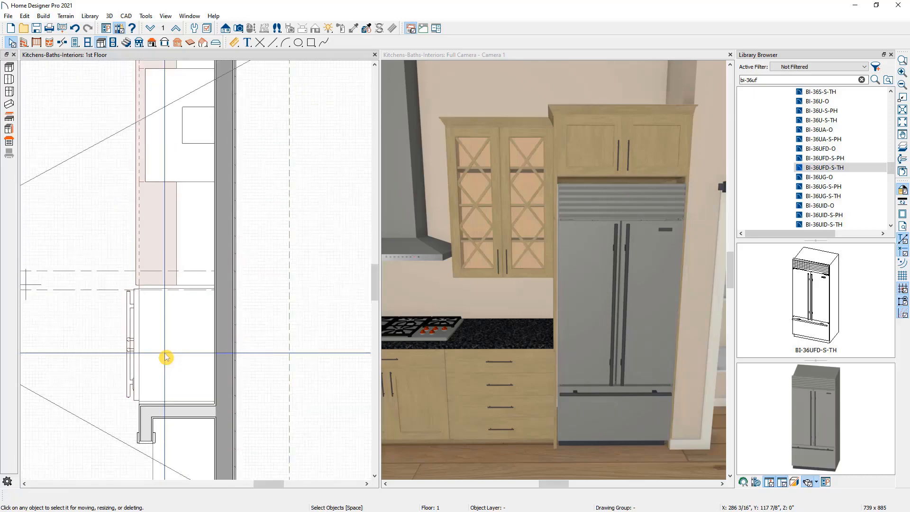
middle_click_drag(166, 356, 291, 338)
scroll(294, 340, "up", 1)
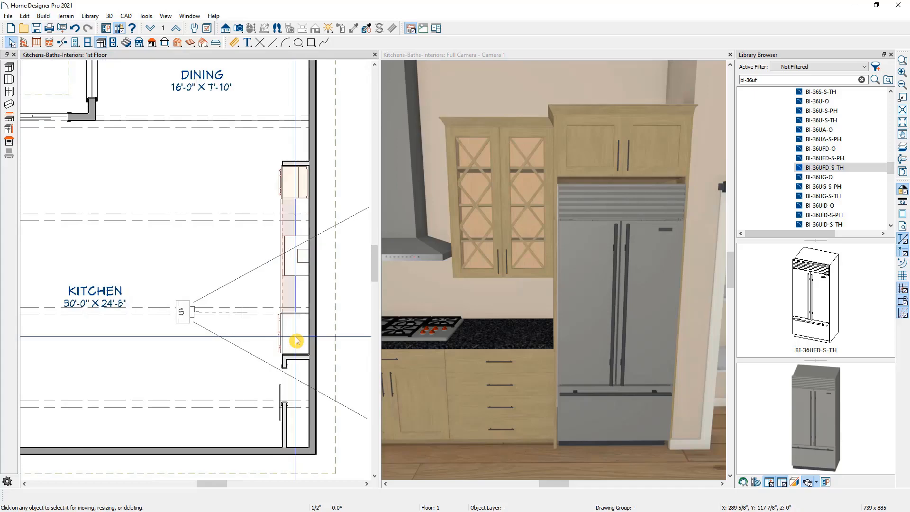
left_click(891, 55)
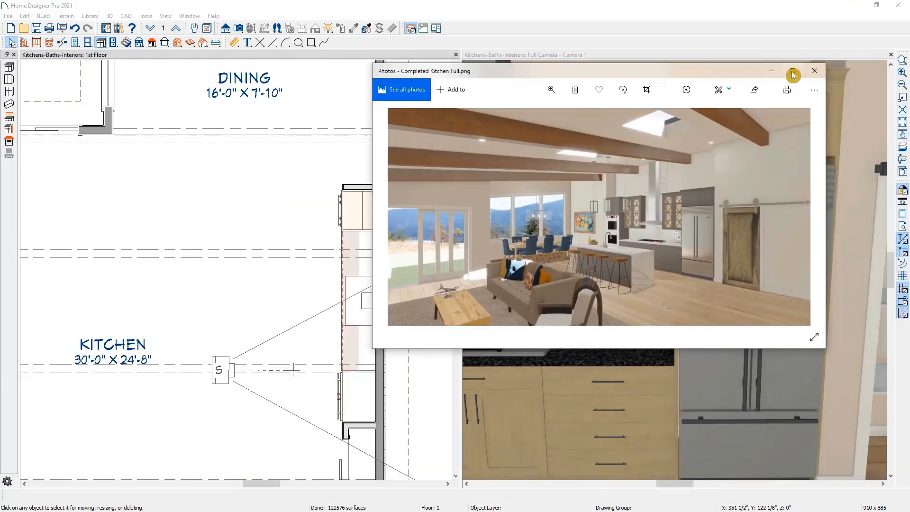
left_click(793, 75)
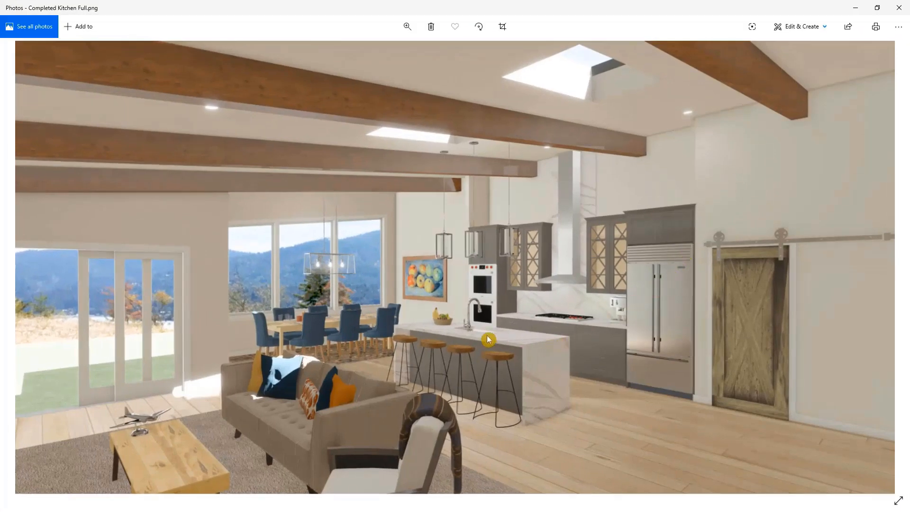
Switch back to Home Designer Pro and place a base cabinet on the open kitchen floor, facing away from the cooktop run
key("Right")
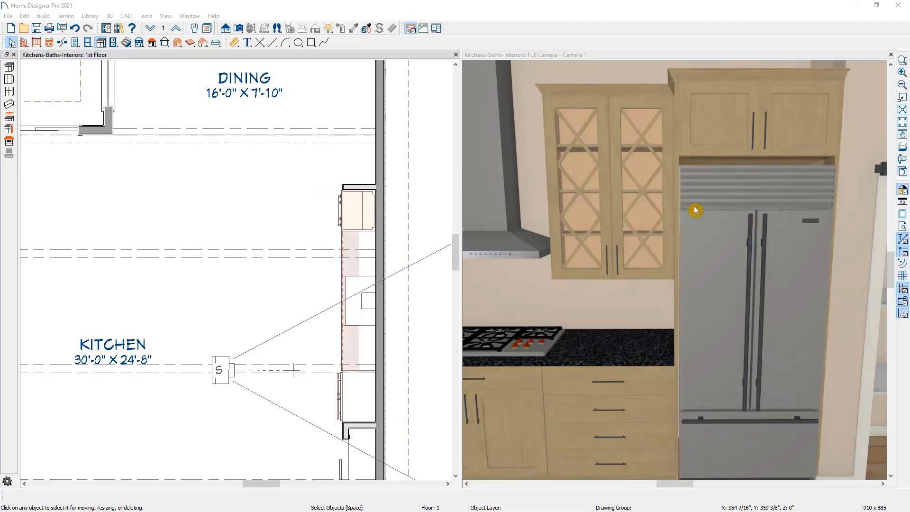
scroll(686, 207, "down", 5)
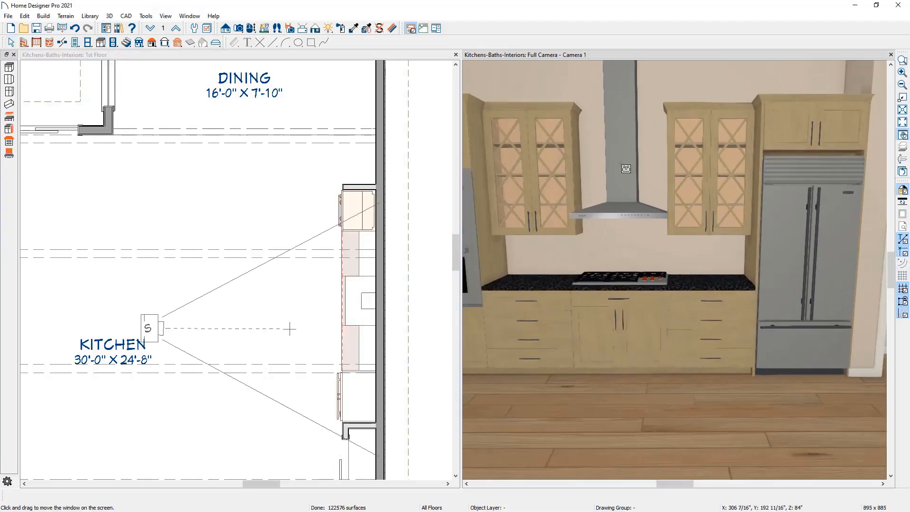
scroll(630, 173, "down", 3)
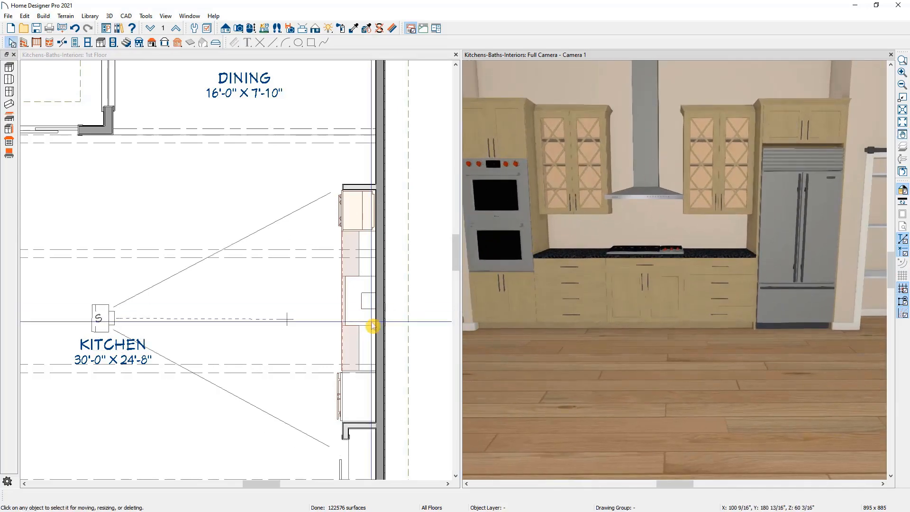
scroll(331, 279, "up", 3)
middle_click_drag(331, 280, 260, 275)
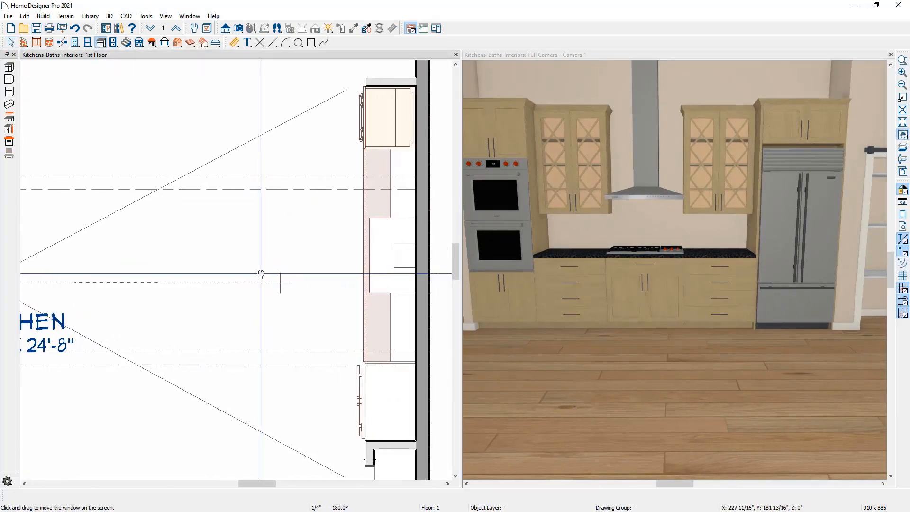
left_click(10, 71)
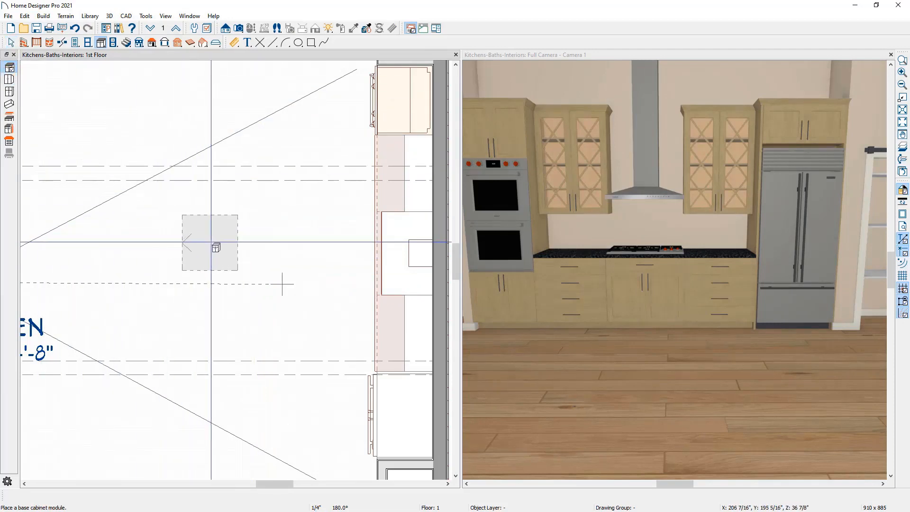
left_click(211, 243)
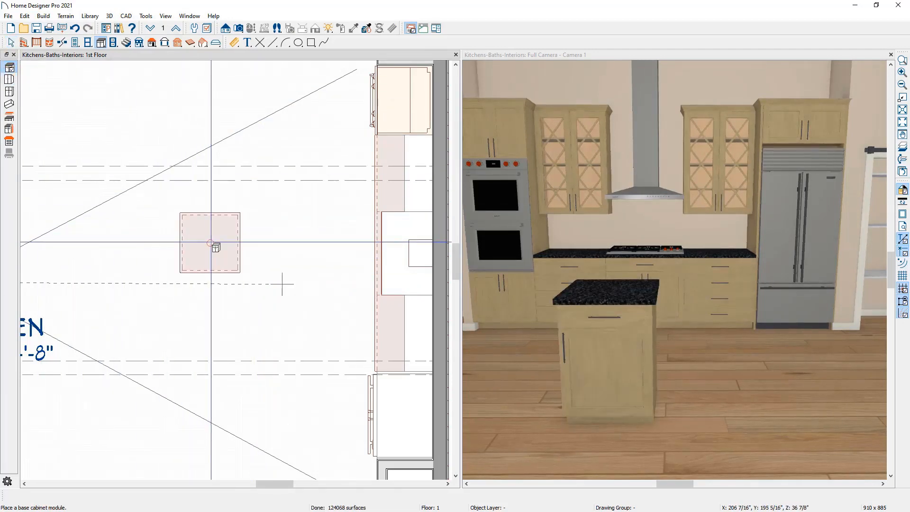
Rotate the new island base cabinet 180° so its front faces the cooktop run on the back wall
key("space")
left_click(210, 244)
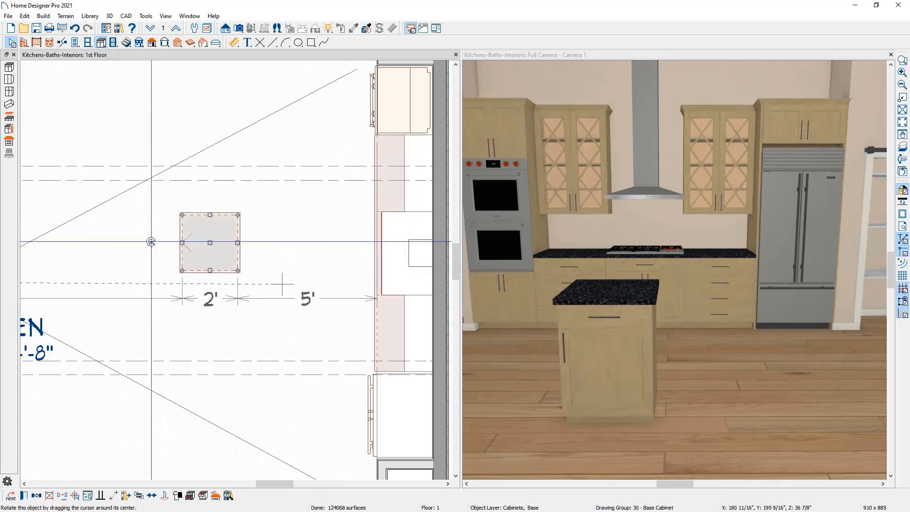
left_click_drag(150, 242, 267, 242)
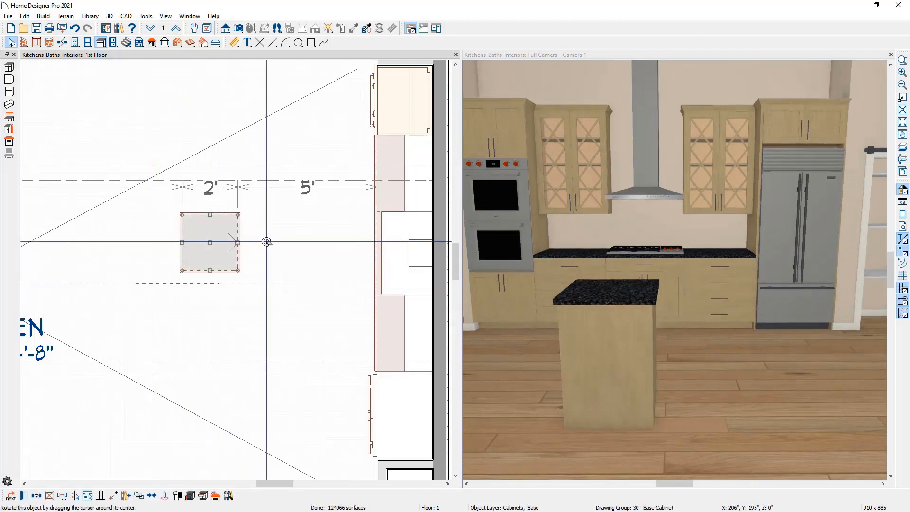
Widen the island cabinet to 2'-9" and center it on the cooktop base cabinet
left_click_drag(210, 270, 211, 291)
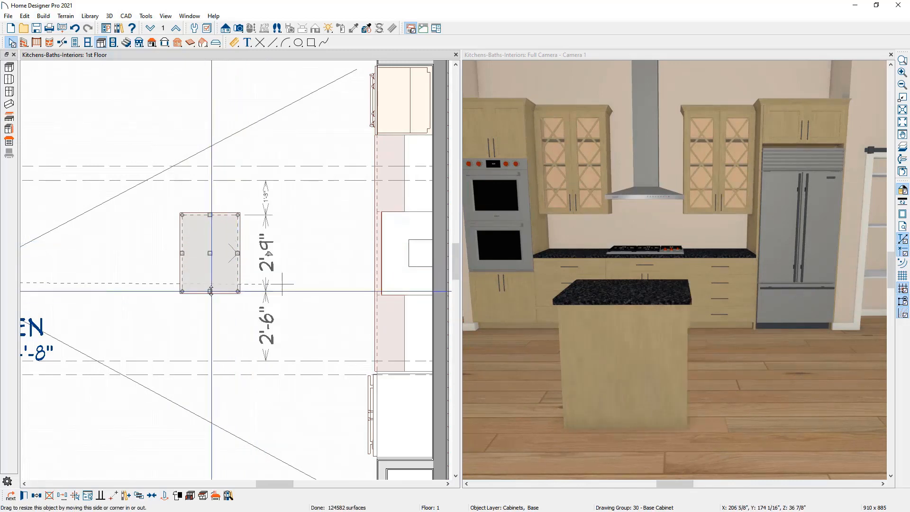
left_click(151, 496)
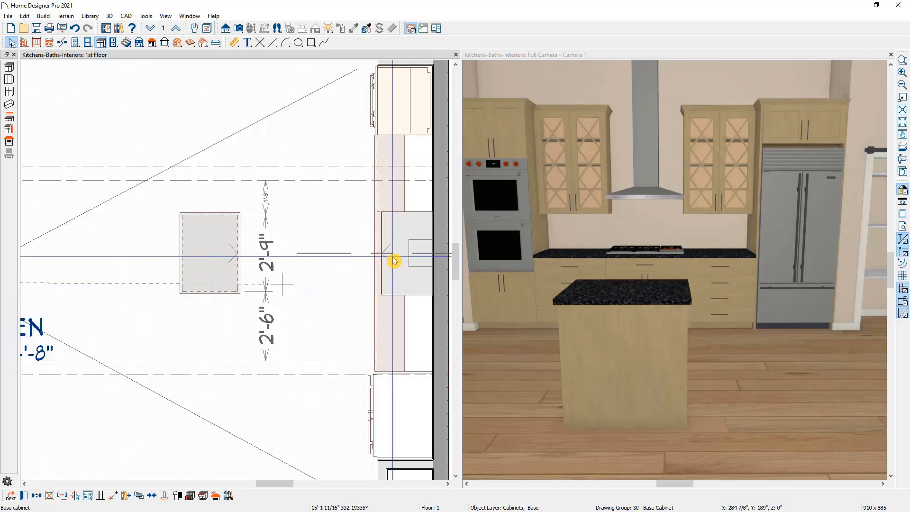
left_click(394, 261)
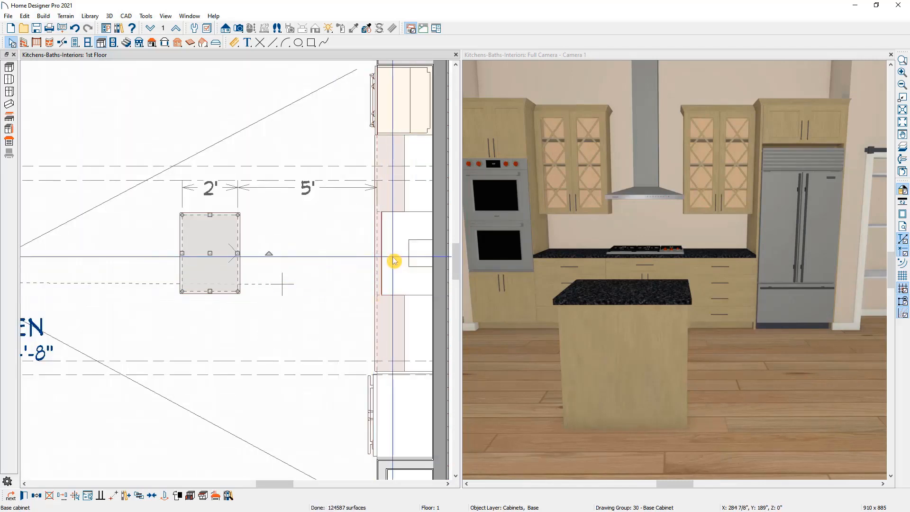
Add an end-to-end dimension between the back-wall base cabinets and the front of the island cabinet
left_click(234, 42)
left_click(9, 79)
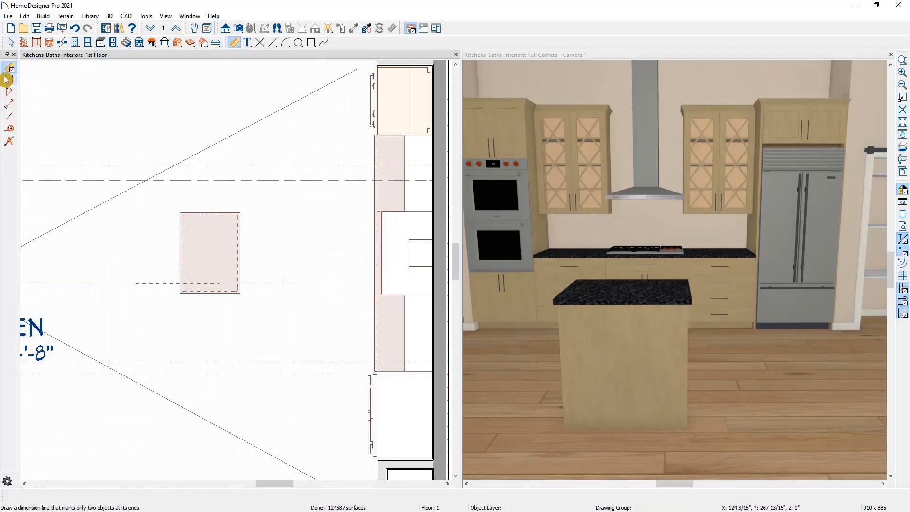
scroll(255, 303, "up", 3)
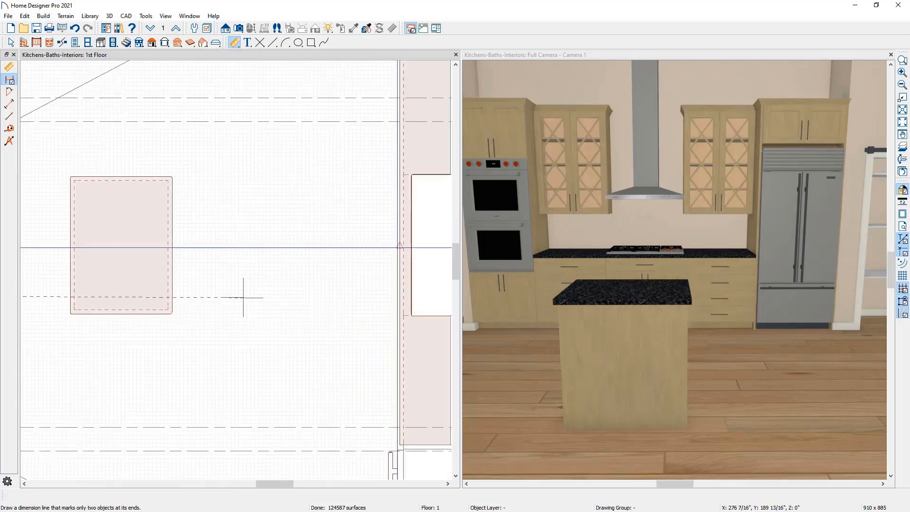
left_click_drag(400, 247, 356, 246)
left_click_drag(204, 244, 170, 246)
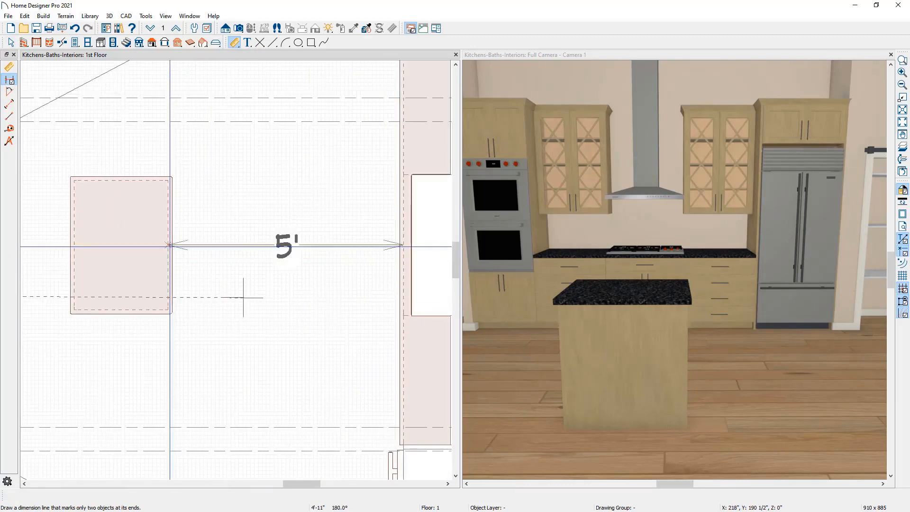
Set the distance between the island cabinet and the back-wall base cabinets to 42"
key("space")
left_click(148, 242)
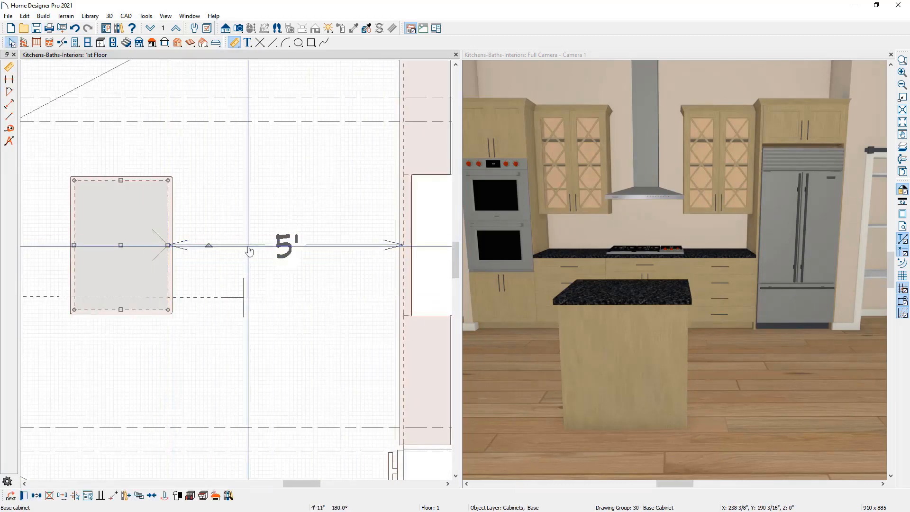
left_click(274, 251)
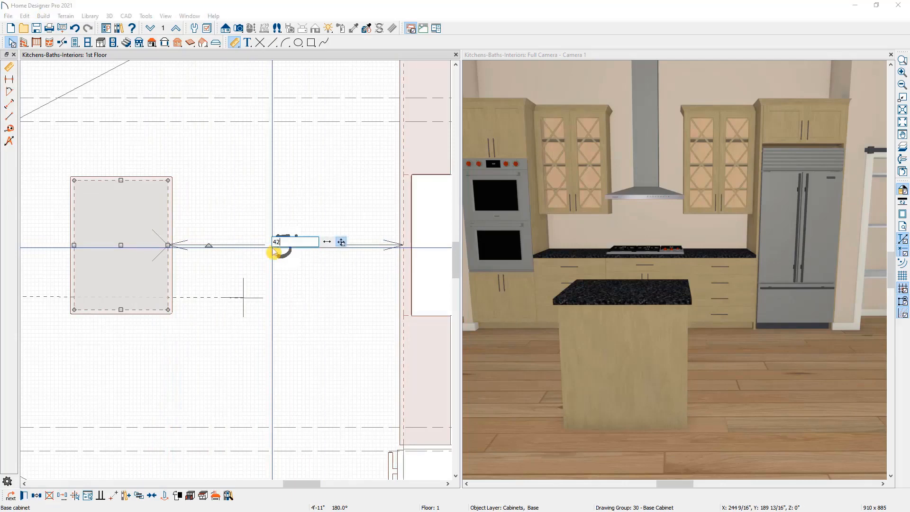
type("42")
key("Return")
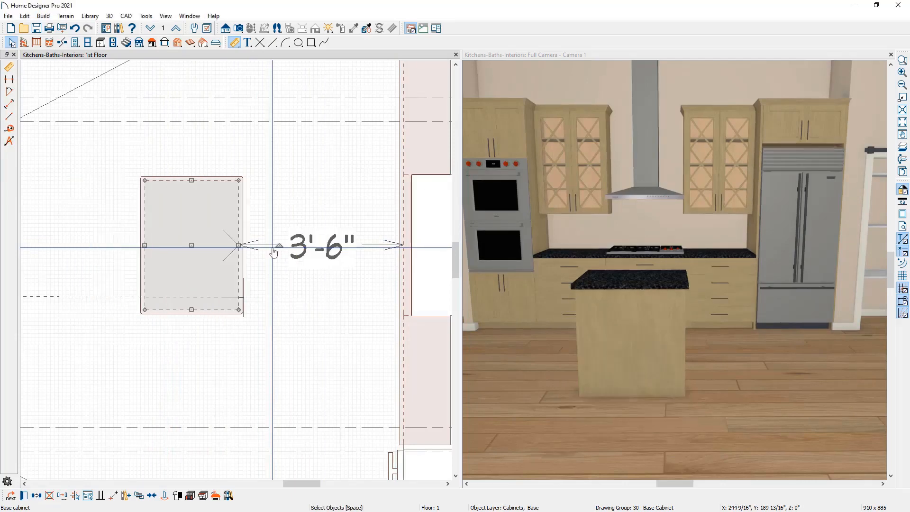
Enlarge the Camera 1 view to fill the workspace and orbit it to look at the door side of the island cabinet
left_click(523, 61)
left_click_drag(523, 61, 298, 57)
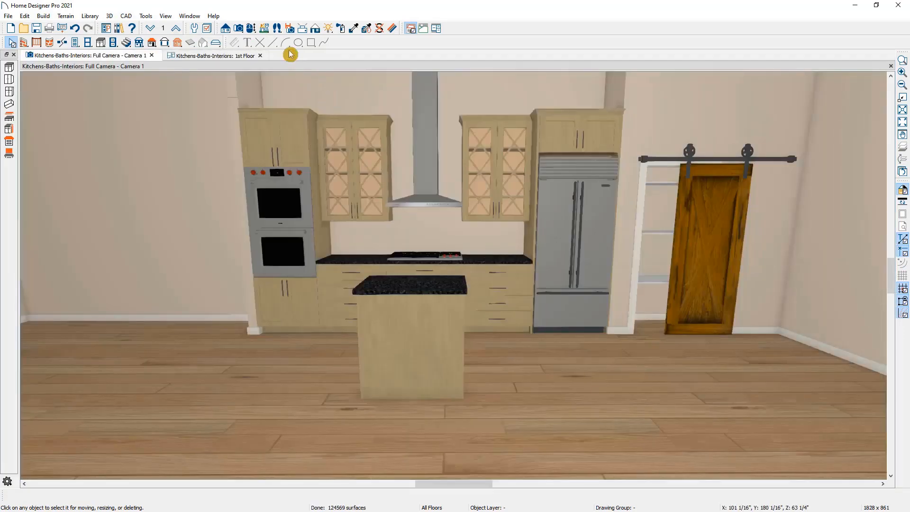
left_click(249, 29)
left_click_drag(392, 142, 412, 264)
middle_click_drag(412, 264, 246, 154)
scroll(362, 231, "up", 2)
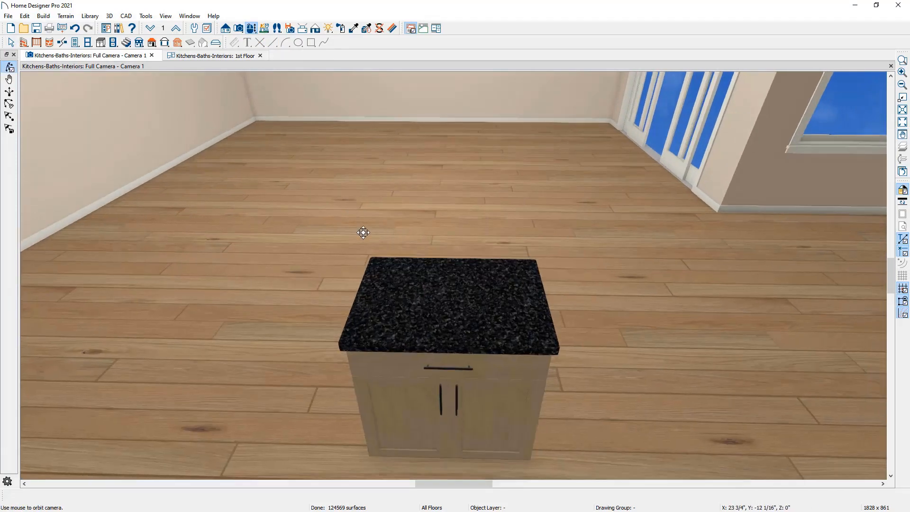
Search the library for k-5290 and reveal the K-5290 Undertone Under-Mount Kitchen Sink in its catalog folder
left_click_drag(362, 232, 366, 230)
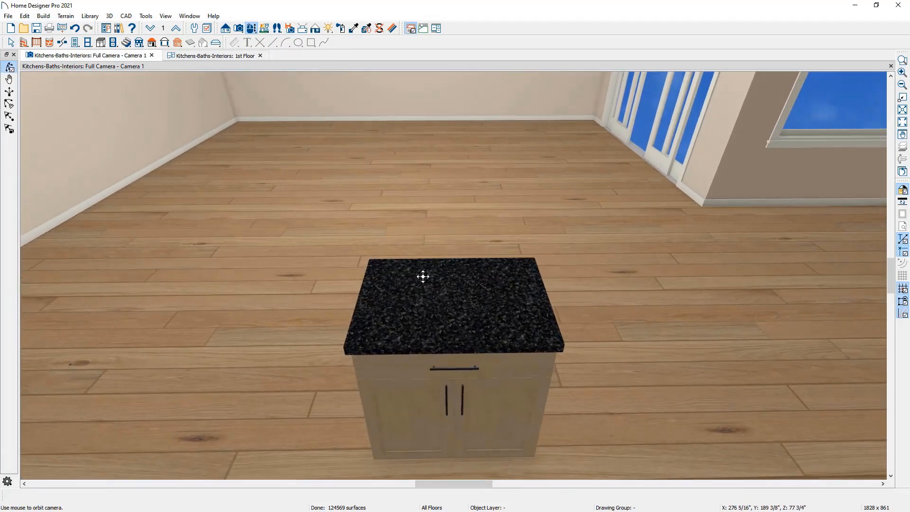
left_click(122, 32)
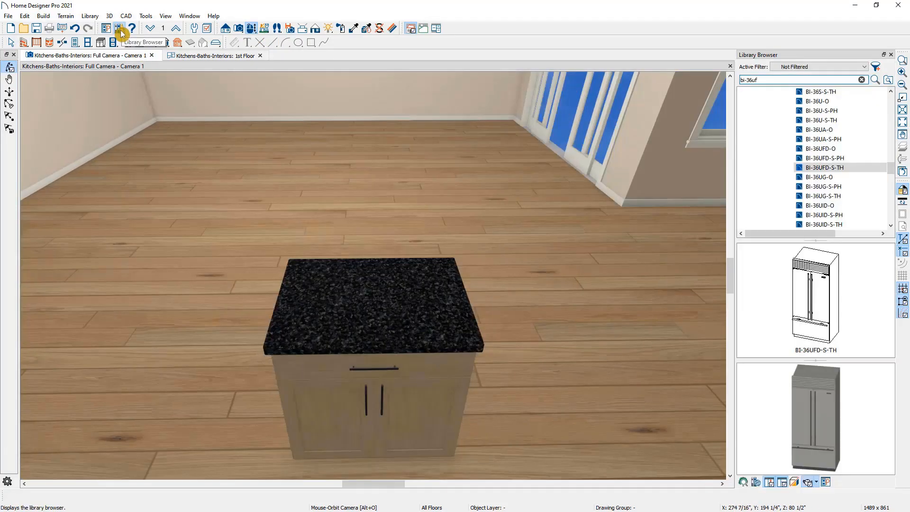
left_click_drag(909, 51, 285, 1)
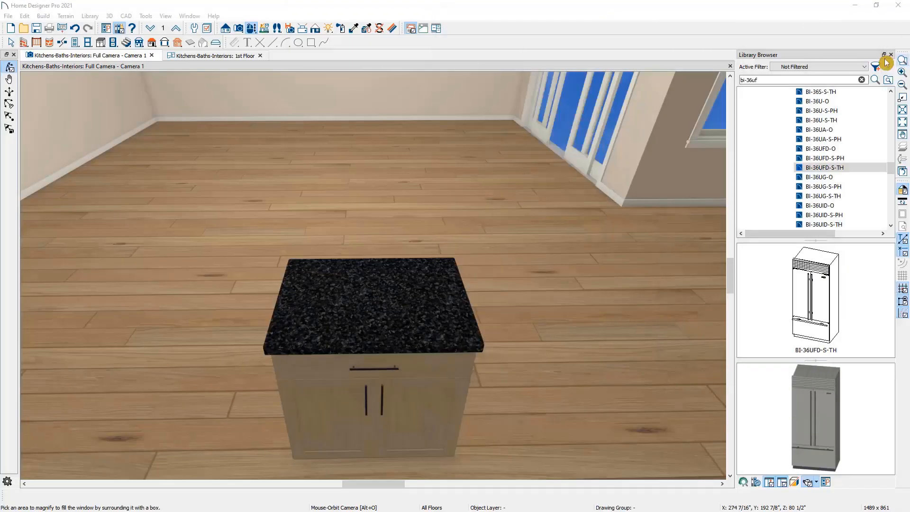
left_click_drag(786, 80, 686, 80)
type("k")
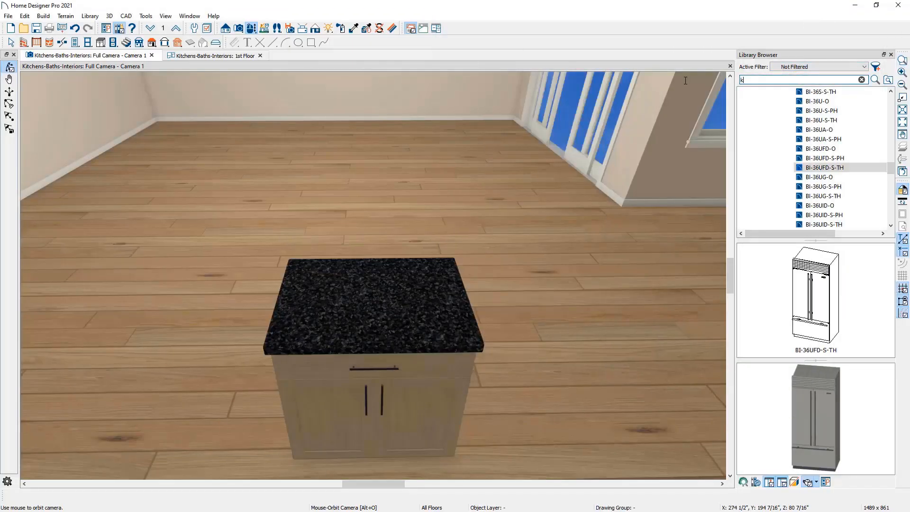
type("-5290")
key("Return")
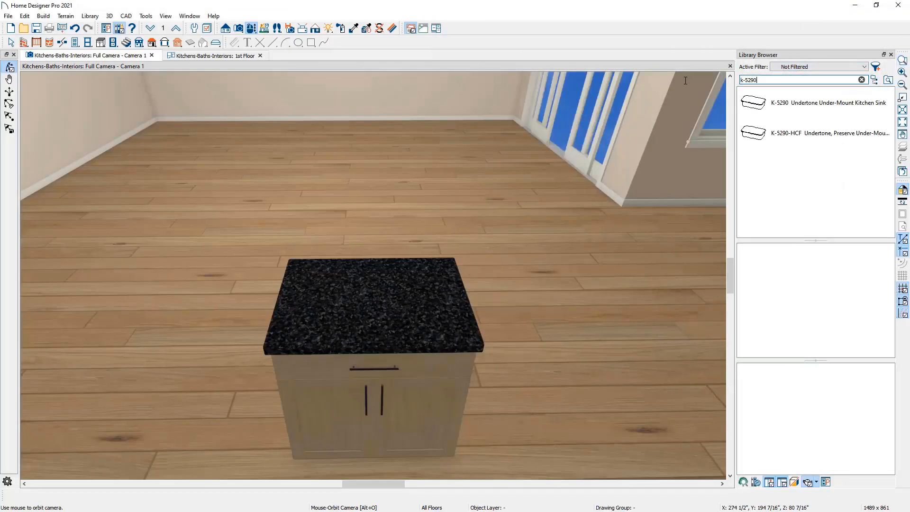
left_click(755, 100)
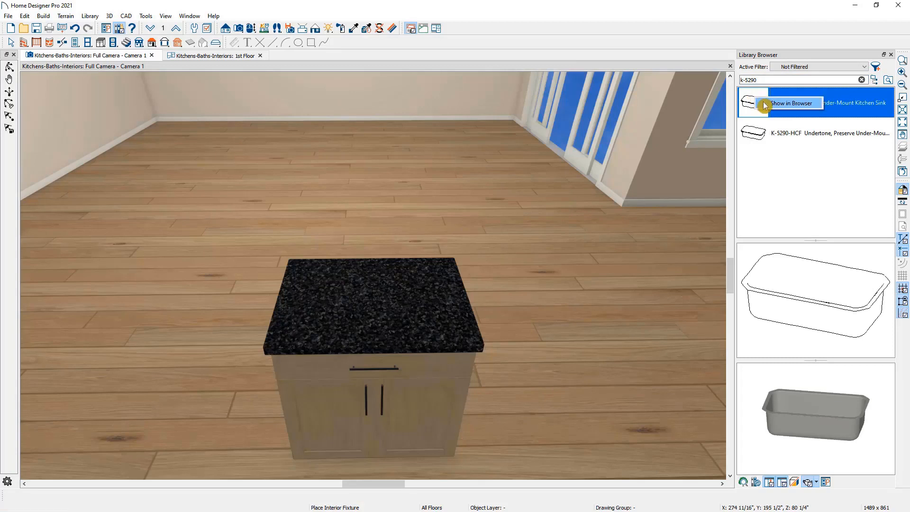
double_click(764, 105)
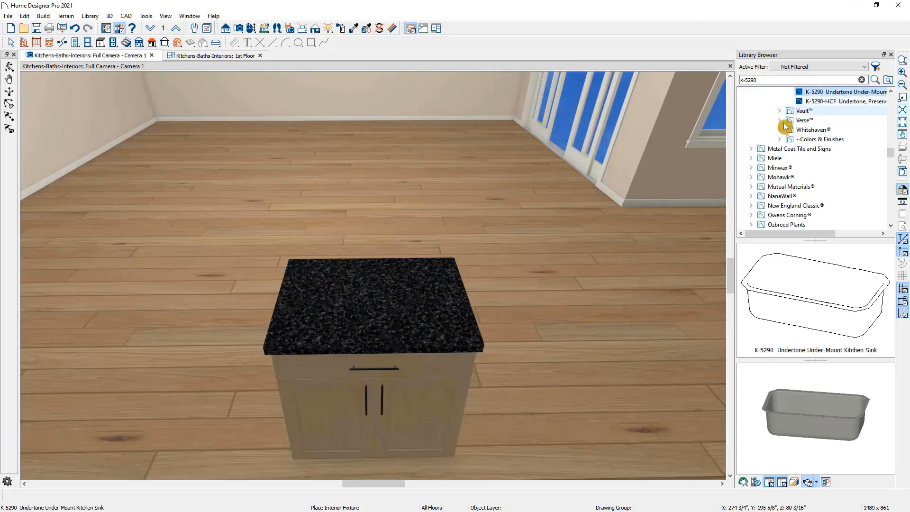
Collapse Kohler's Kitchen folder in the library and look through the categories of its Bathroom folder
scroll(805, 147, "up", 8)
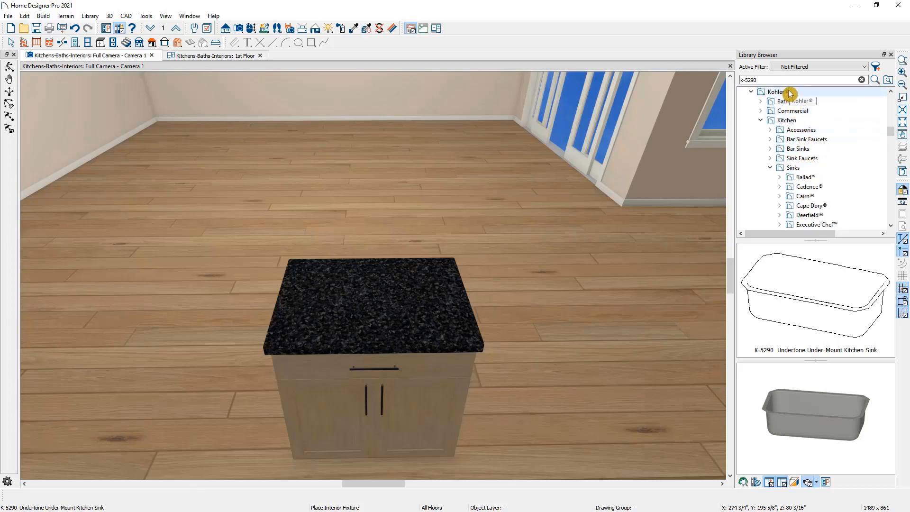
left_click(761, 121)
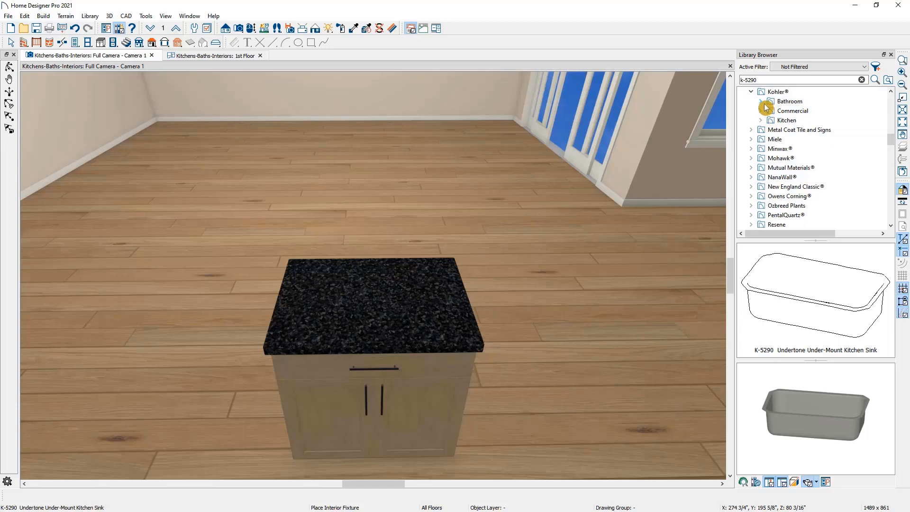
left_click(762, 103)
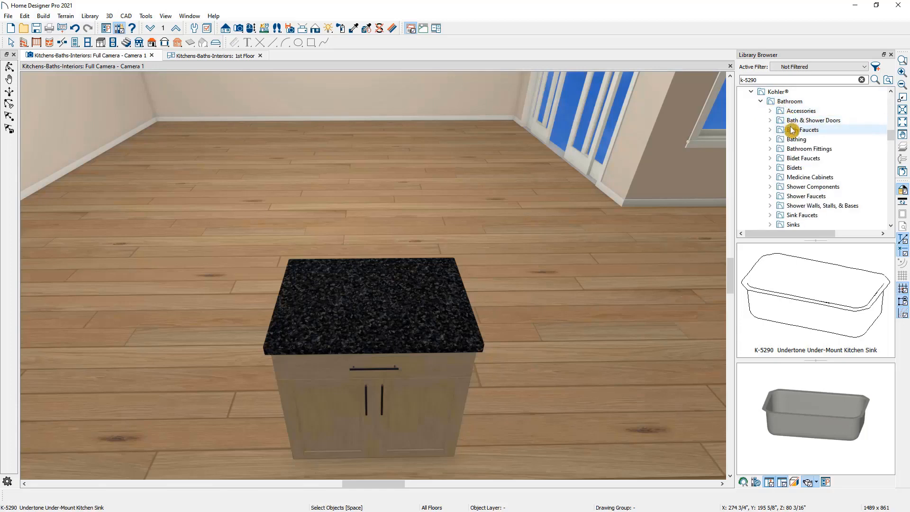
scroll(794, 144, "down", 2)
scroll(793, 152, "up", 1)
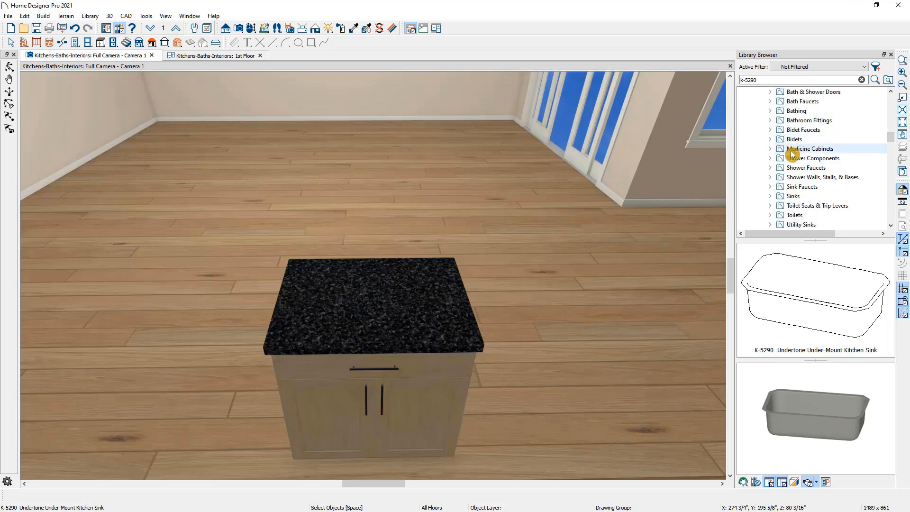
scroll(799, 188, "up", 2)
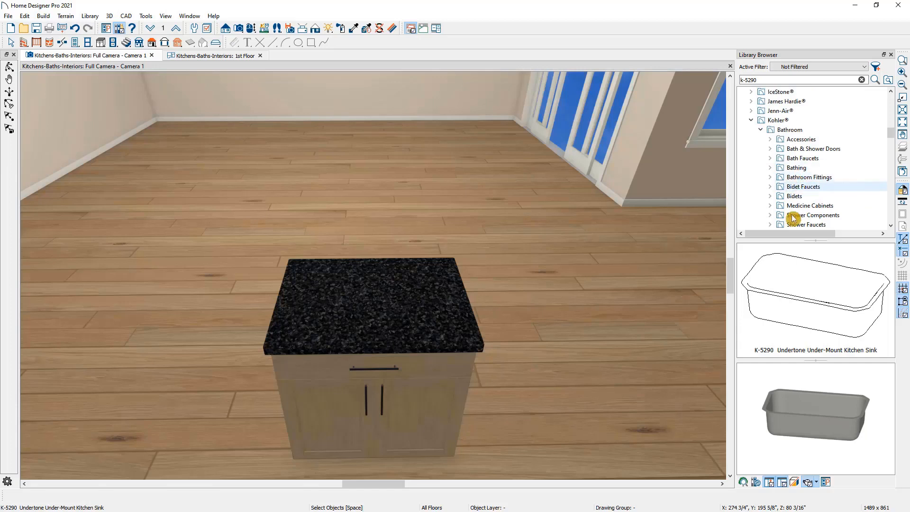
Place the K-5290 Undertone Under-Mount Kitchen Sink in the countertop of the base cabinet
left_click(820, 315)
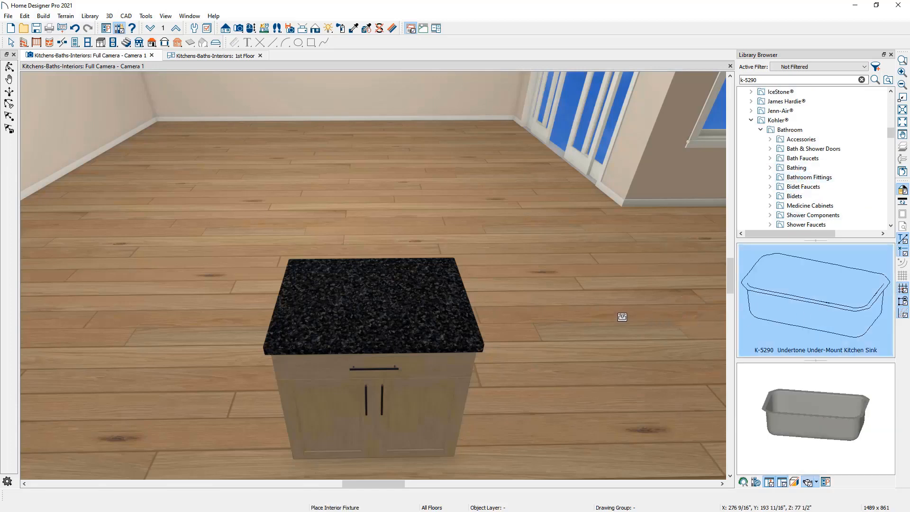
left_click(377, 302)
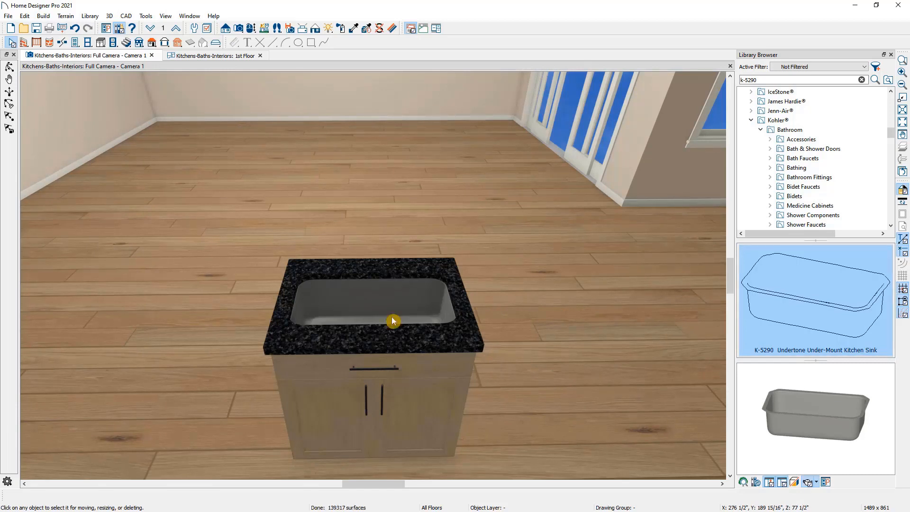
Examine the item type of the top drawer front in the sink cabinet's specification, without changing anything
left_click(392, 320)
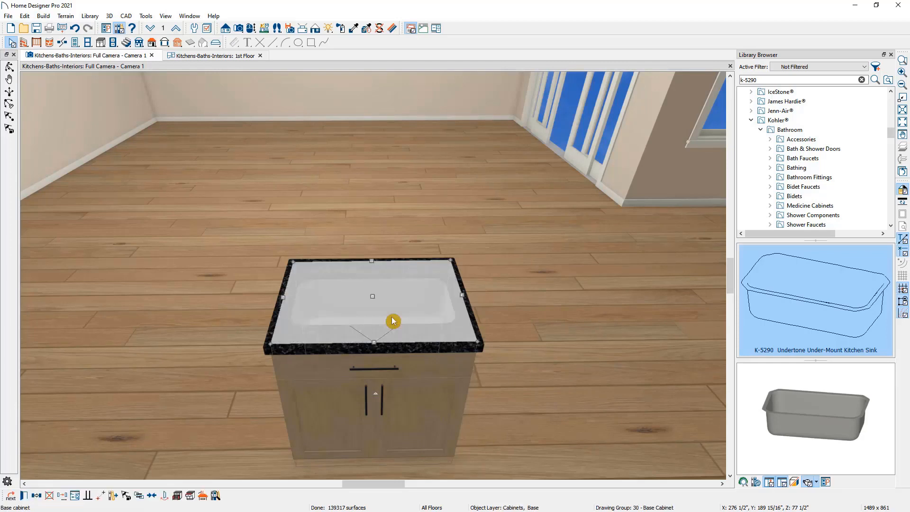
double_click(393, 321)
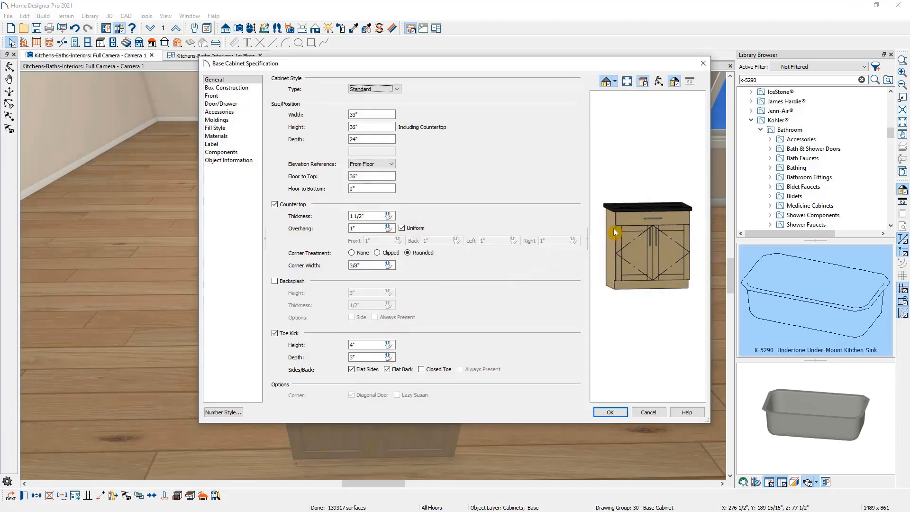
left_click(632, 223)
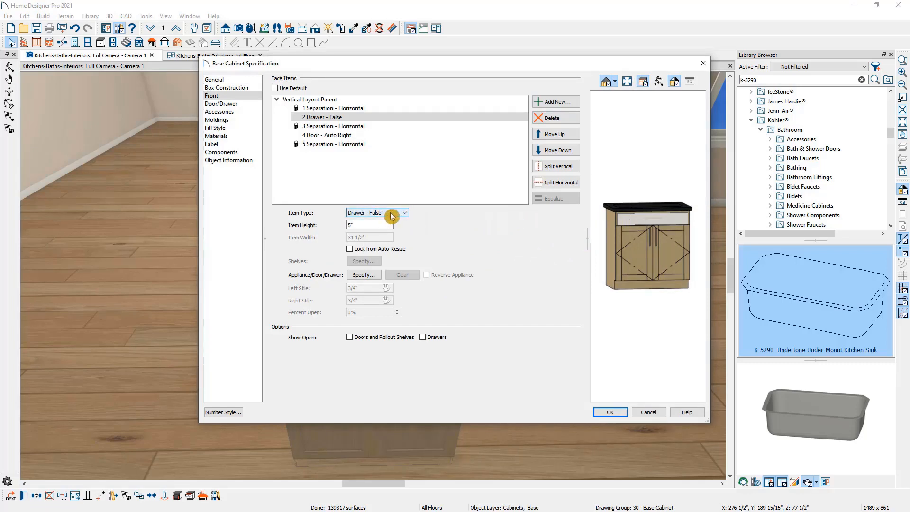
left_click(647, 412)
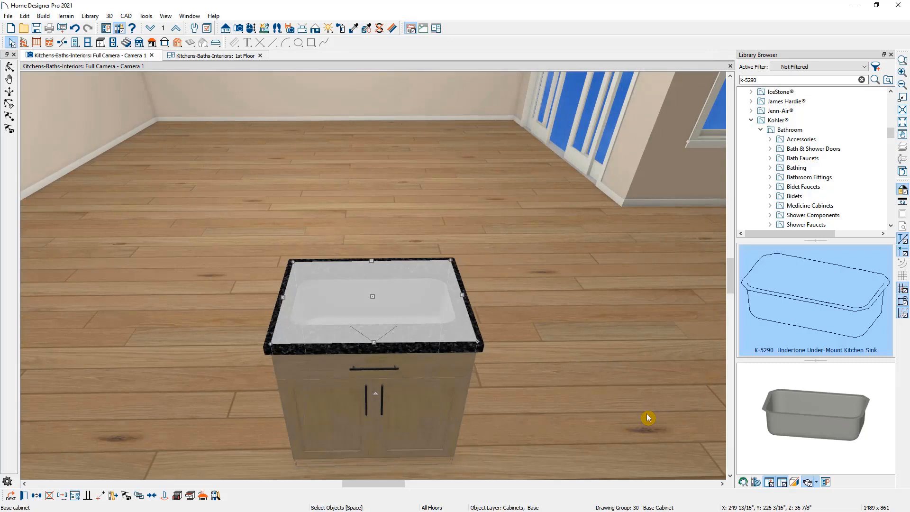
key("Escape")
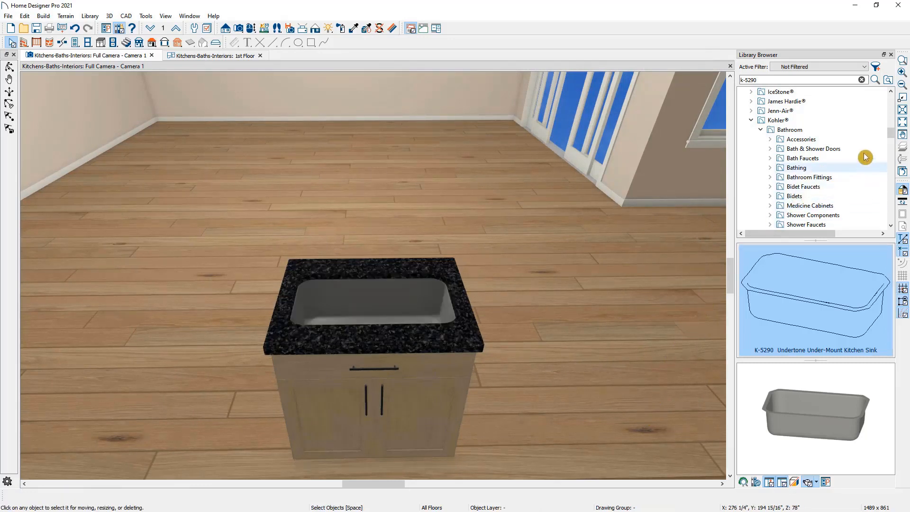
Place the Kohler Sink Faucet - K-99259 Artifacts from the User Catalog on the countertop behind the sink
left_click_drag(890, 133, 883, 223)
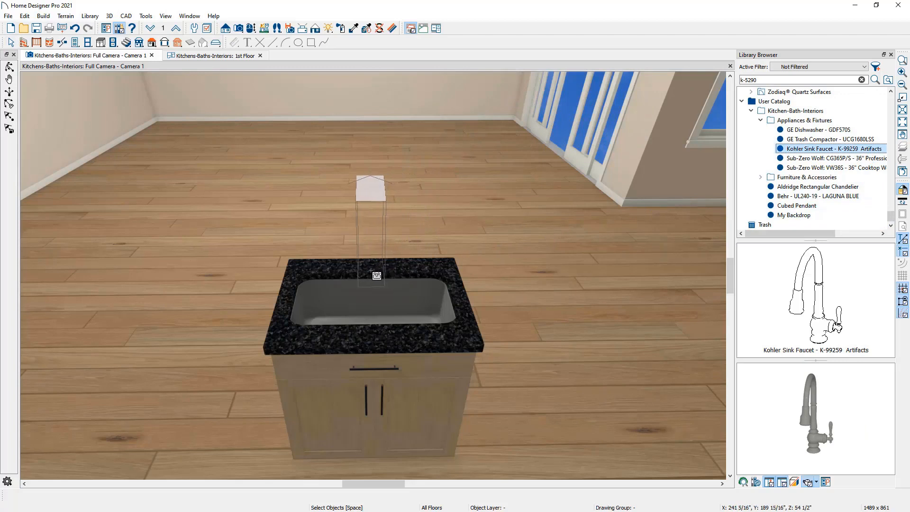
left_click(377, 275)
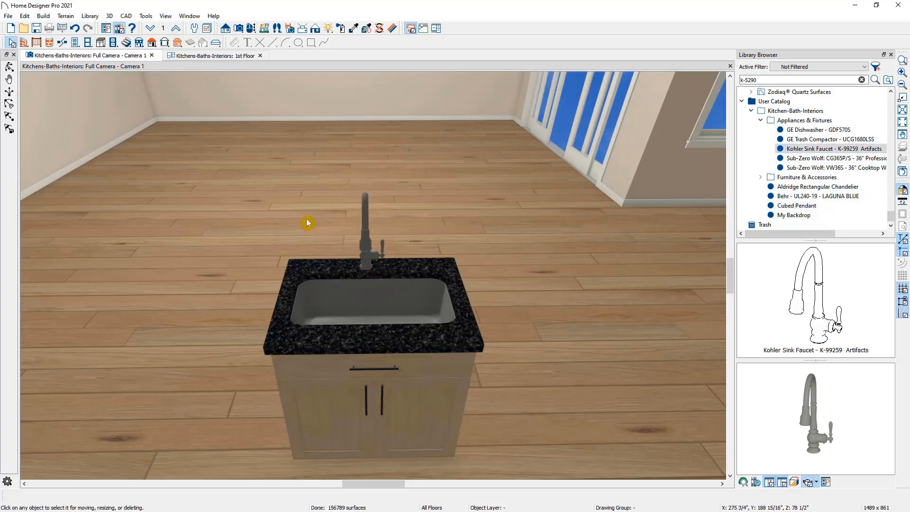
Add a base cabinet to the left of the sink cabinet and insert the GE Dishwasher - GDF570S into it
left_click(100, 42)
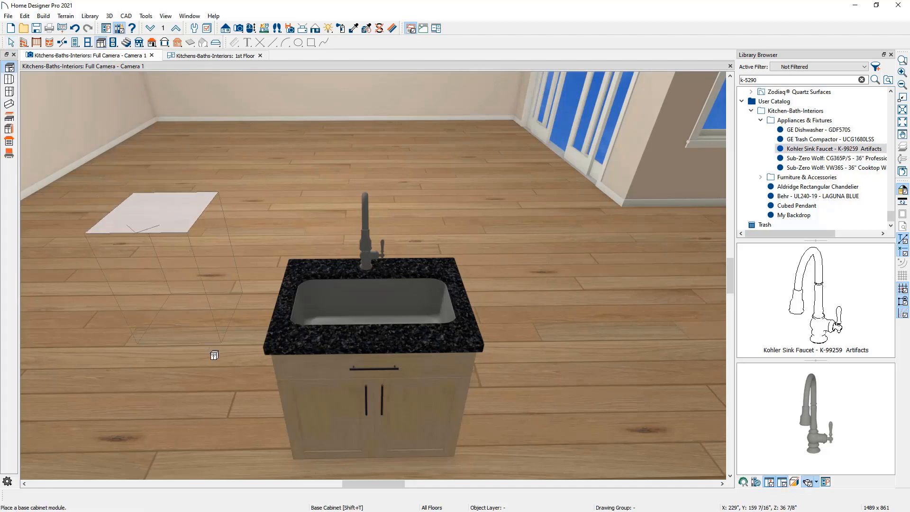
left_click(259, 419)
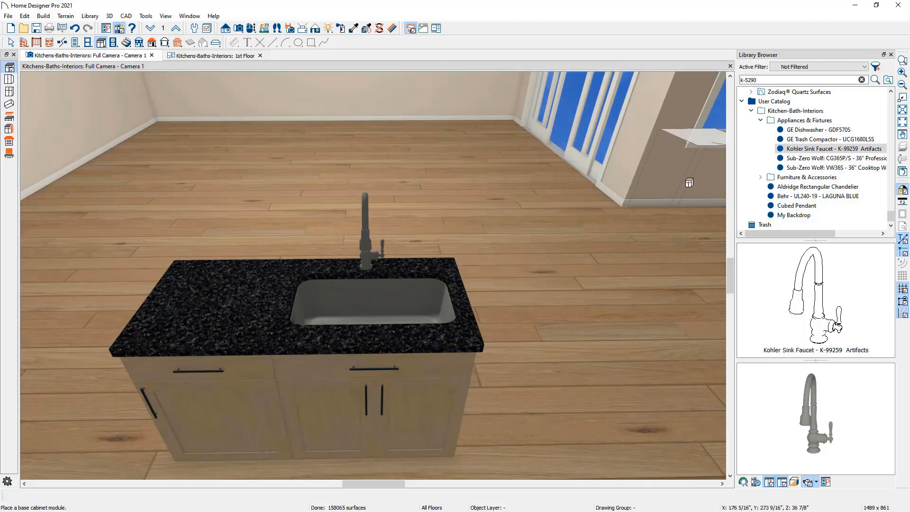
left_click(791, 131)
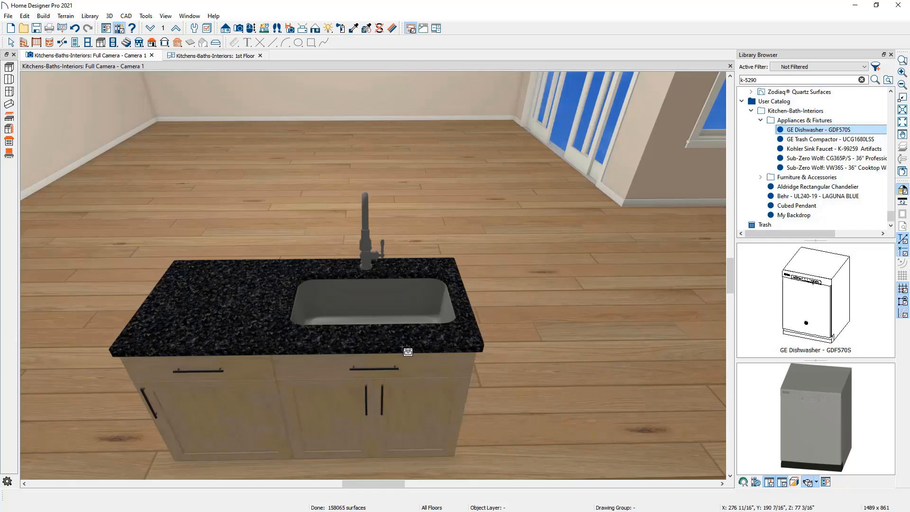
left_click(246, 388)
Add another base cabinet to the left of the dishwasher and narrow it to about 9" wide
middle_click_drag(246, 389, 382, 373)
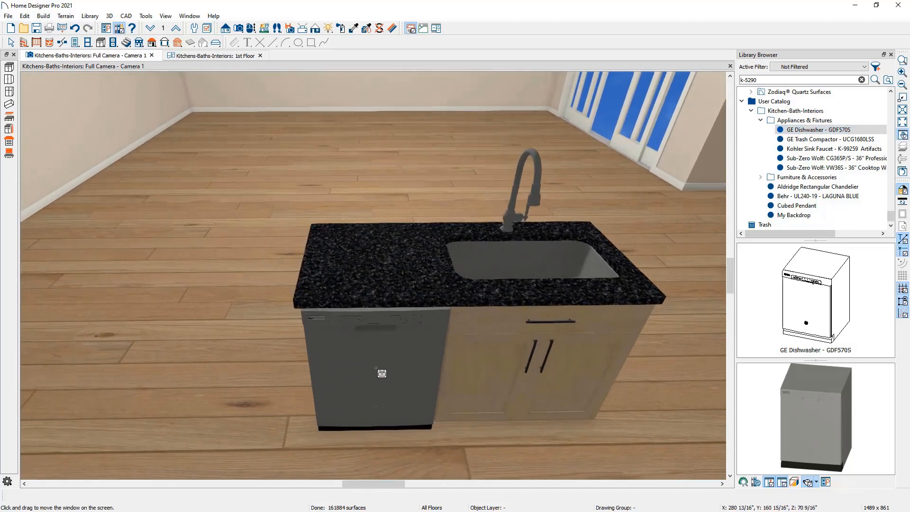
left_click(101, 42)
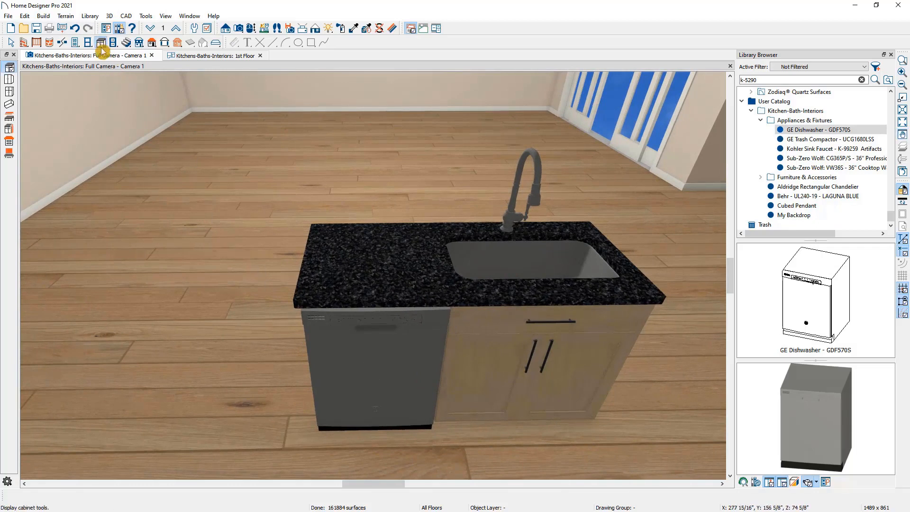
left_click(289, 388)
key("space")
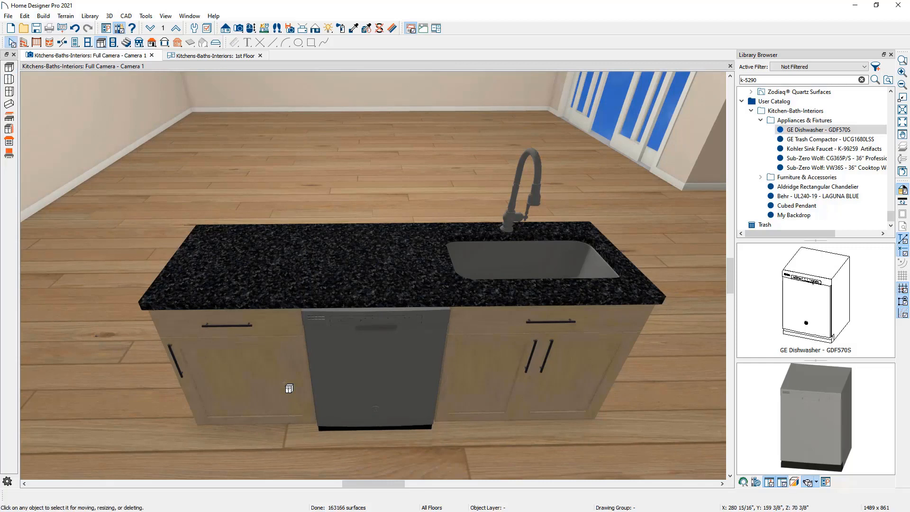
left_click(228, 373)
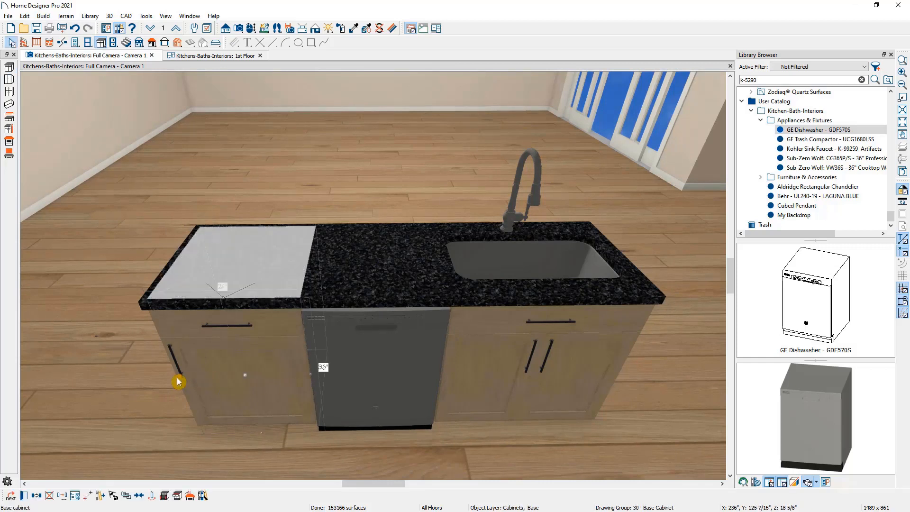
left_click_drag(185, 377, 256, 372)
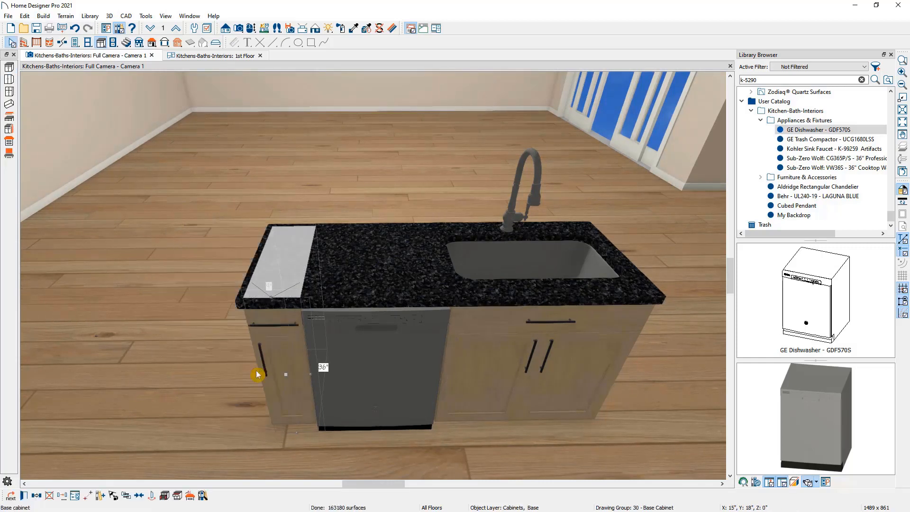
Delete the drawer from the narrow end cabinet's front and set its remaining door's item type to Door - Auto Left
double_click(285, 340)
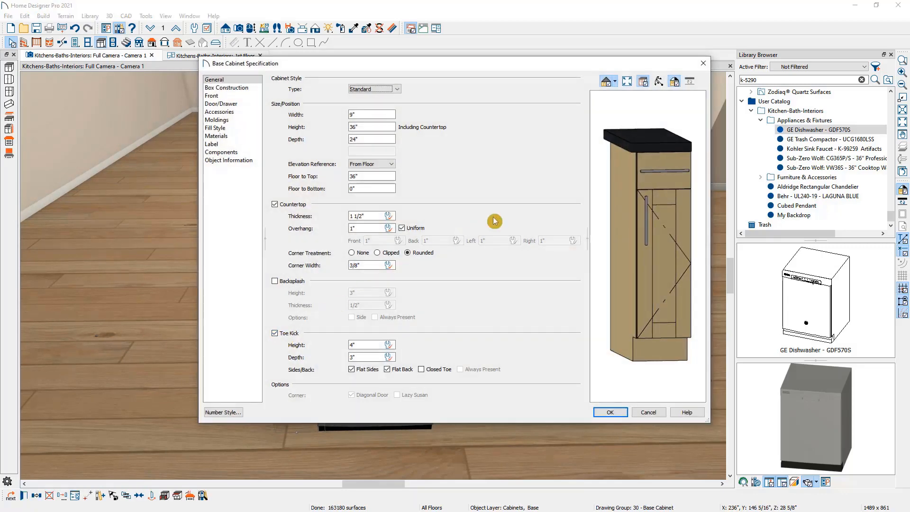
left_click(652, 172)
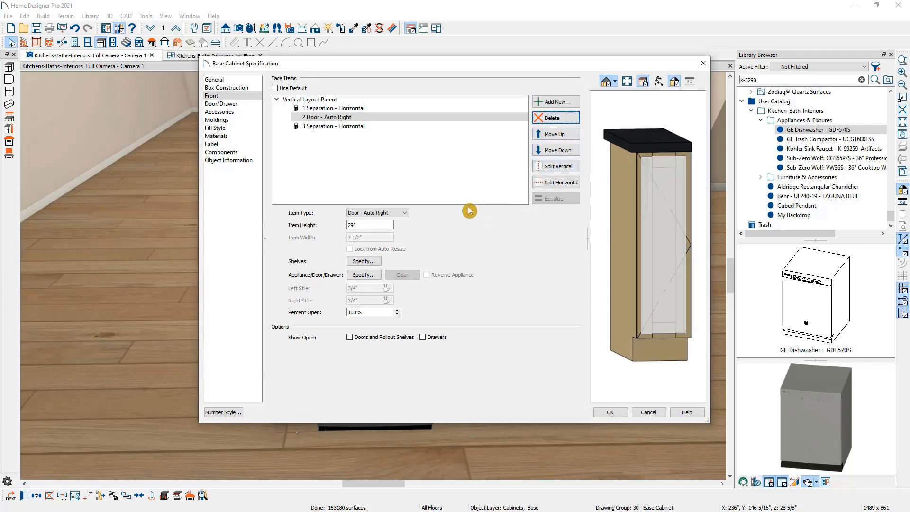
left_click(403, 213)
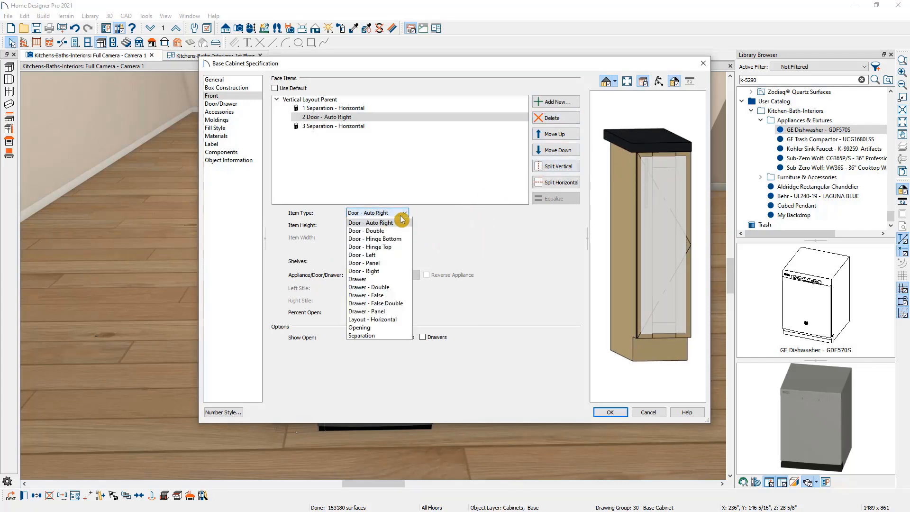
left_click(385, 245)
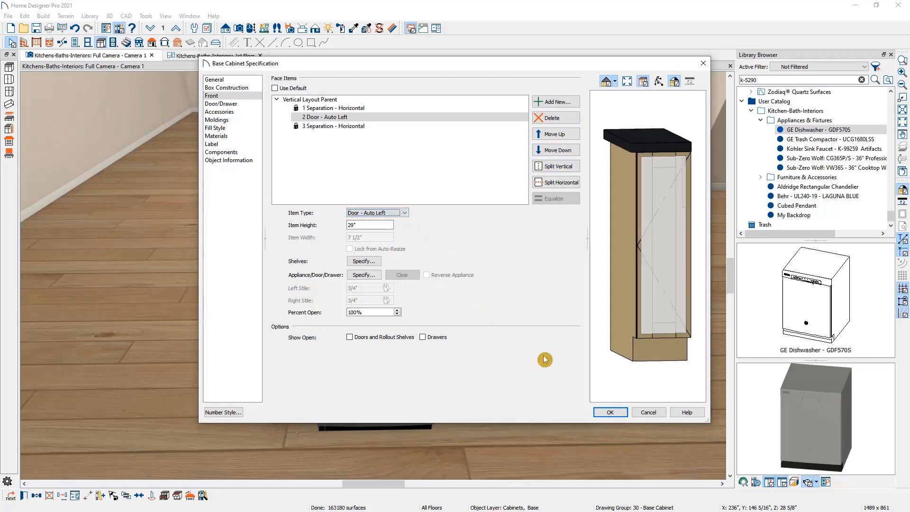
left_click(613, 412)
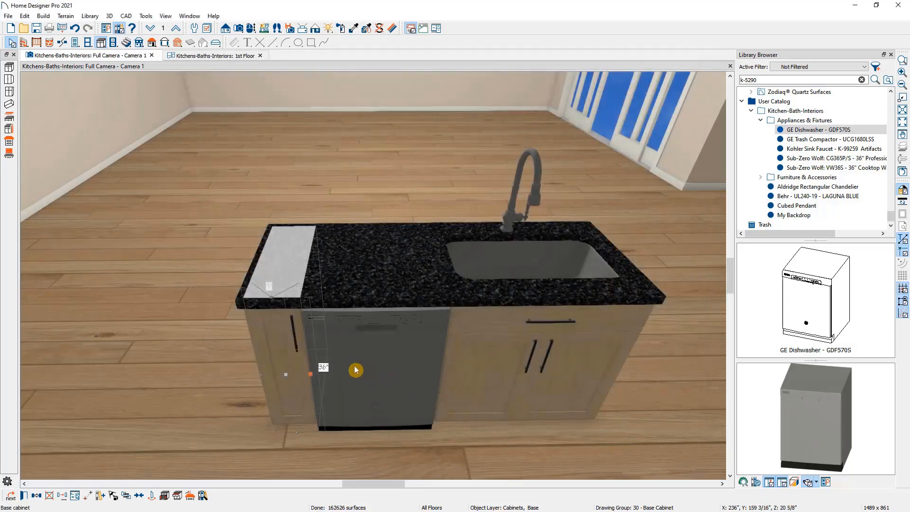
key("Escape")
middle_click_drag(581, 368, 325, 361)
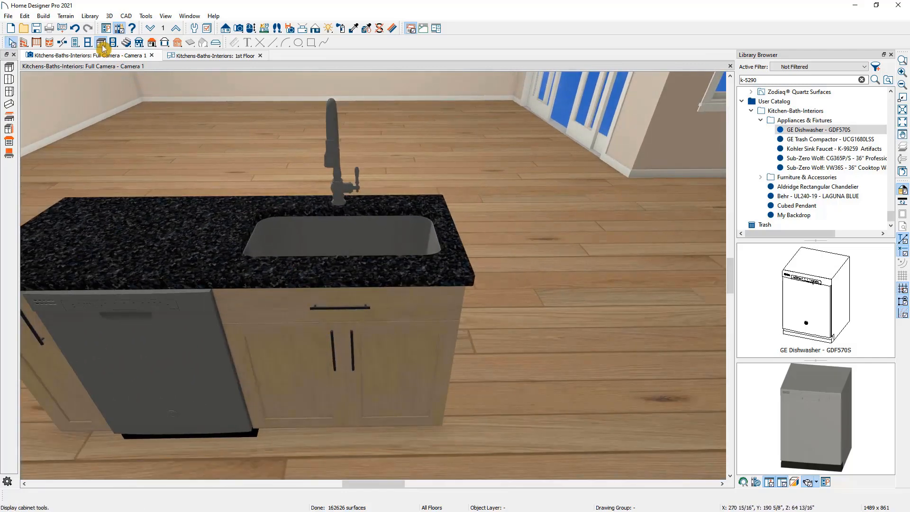
Add a base cabinet on the open side of the sink cabinet, opposite the dishwasher, and narrow its width
left_click(101, 45)
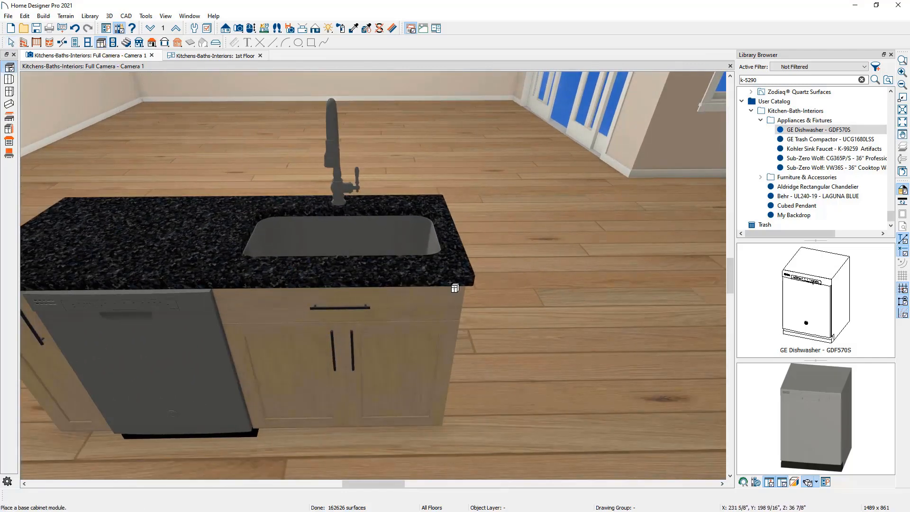
left_click(465, 384)
key("space")
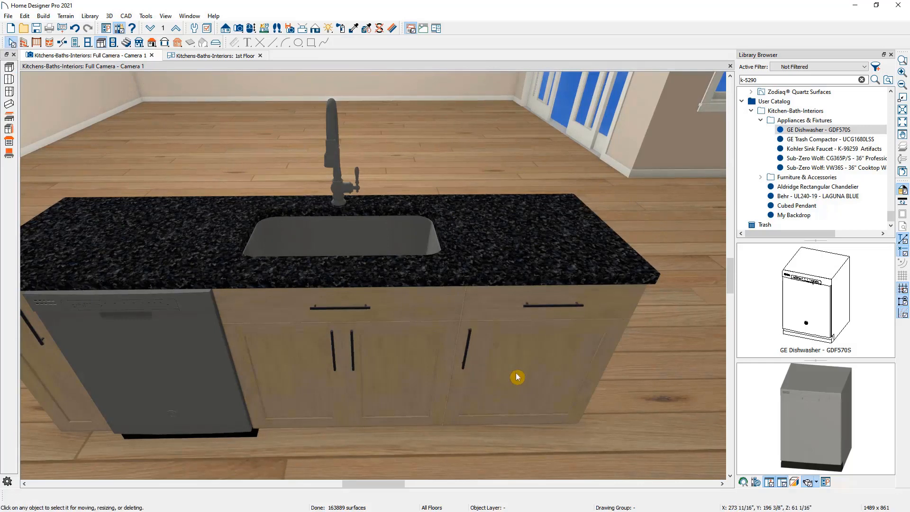
left_click(518, 376)
left_click_drag(601, 373, 542, 371)
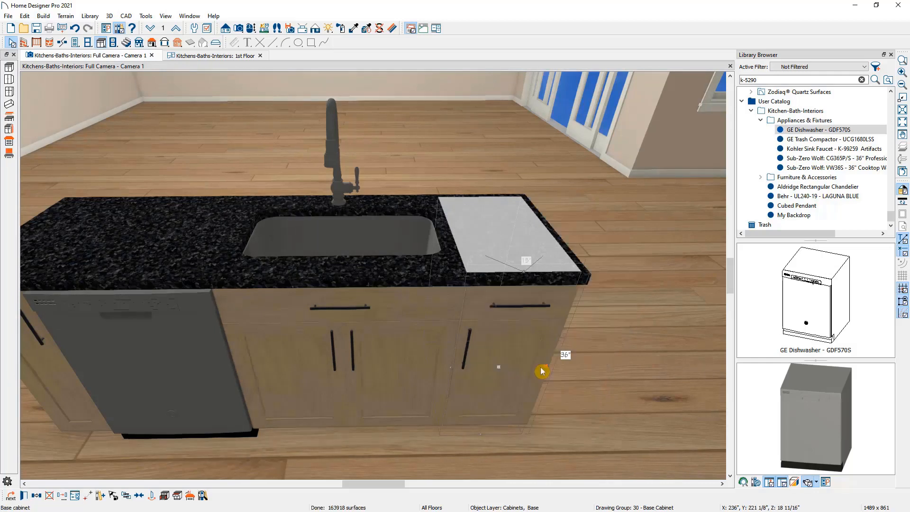
Insert the GE Trash Compactor - UCG1680LSS from the User Catalog into the new base cabinet beside the sink
left_click(815, 143)
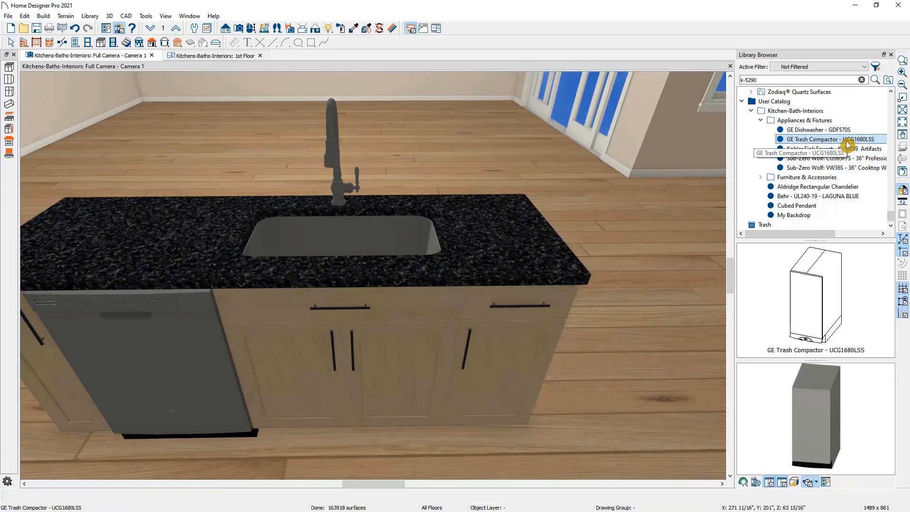
left_click(524, 339)
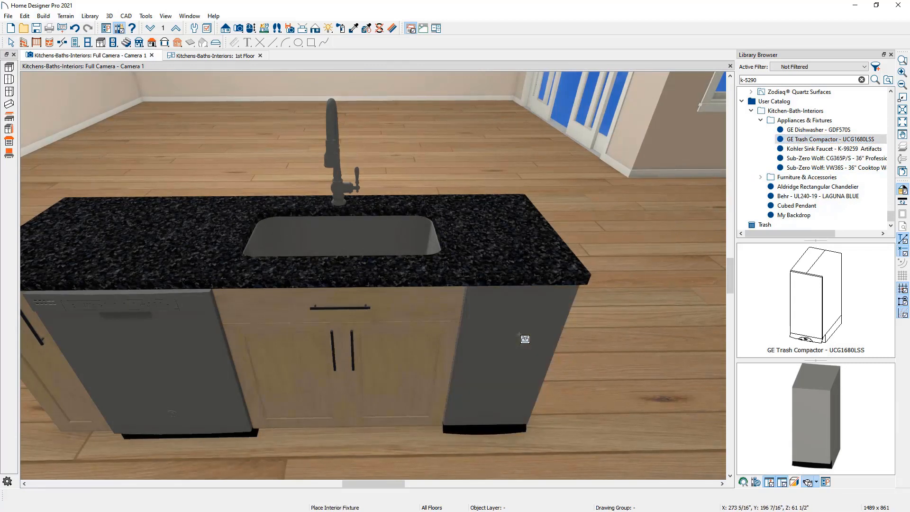
key("space")
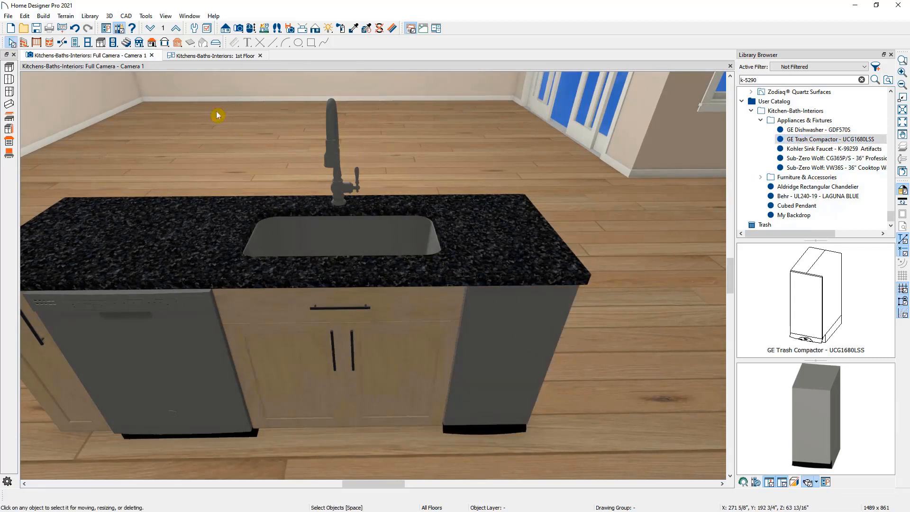
Add another base cabinet beside the trash compactor at the island's end and narrow its width
left_click(100, 42)
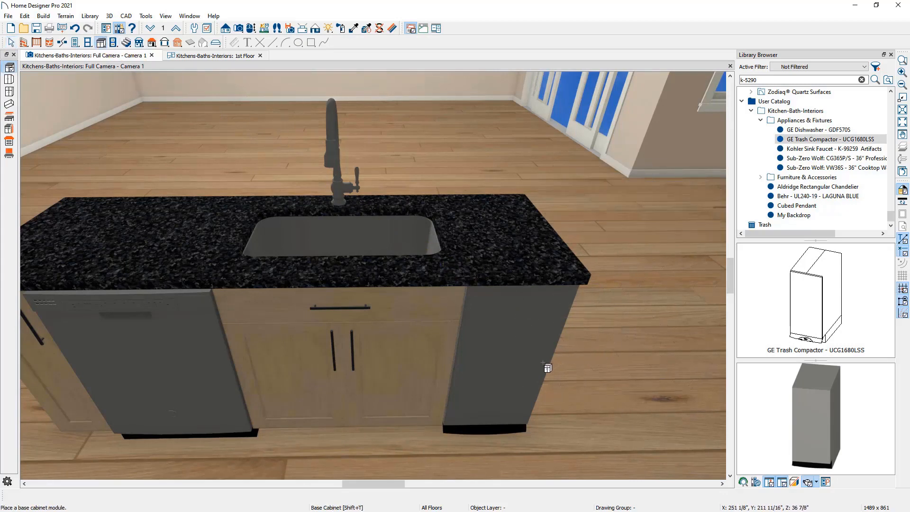
left_click(487, 398)
left_click_drag(582, 383, 483, 376)
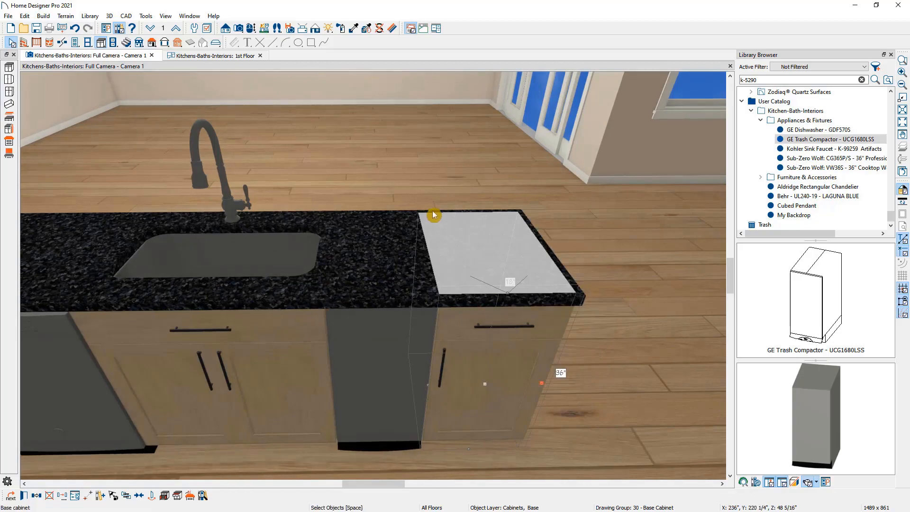
Compare the back side of the island with the Completed Kitchen.png reference picture
left_click(251, 28)
left_click_drag(203, 142, 485, 221)
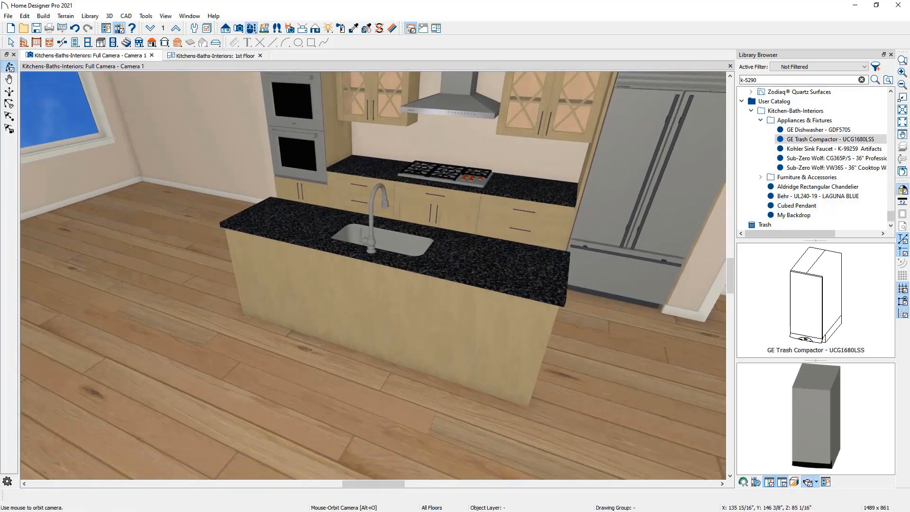
left_click_drag(909, 131, 587, 121)
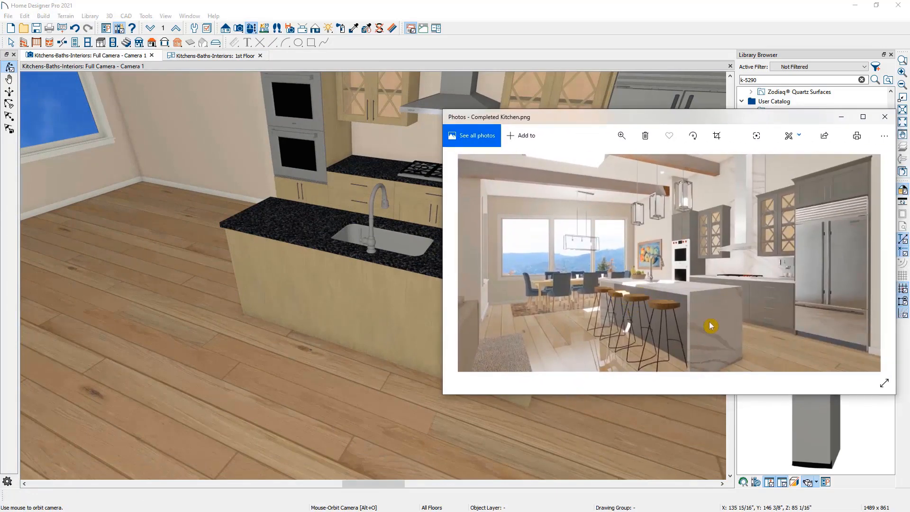
left_click_drag(604, 118, 909, 126)
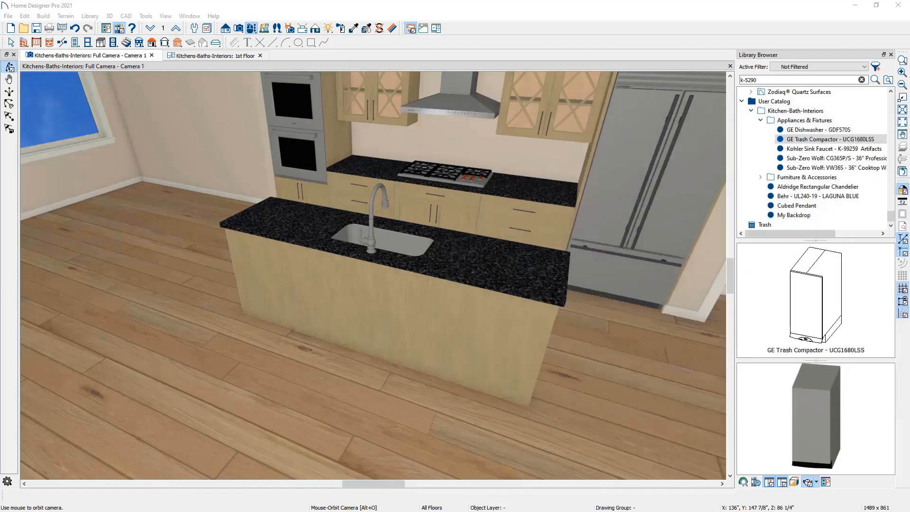
Close the Library Browser and show the 1st Floor plan side by side with the camera view
left_click(888, 60)
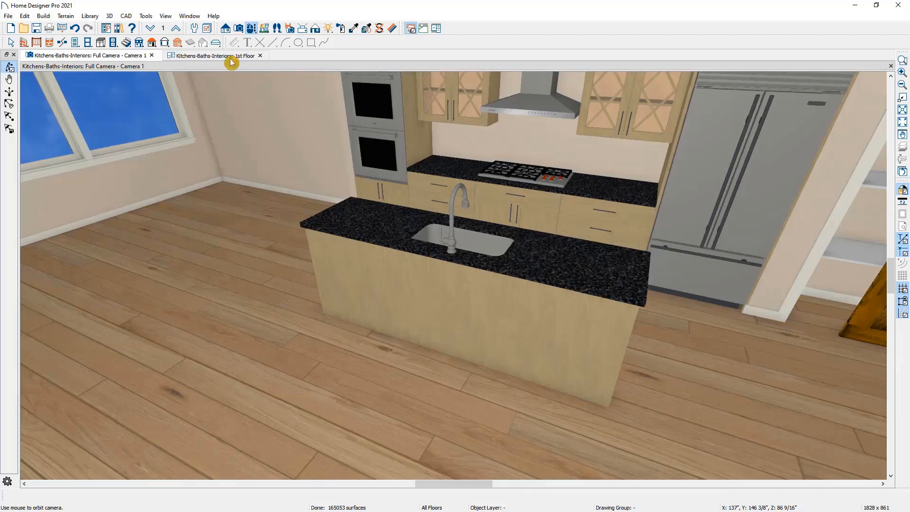
left_click(225, 58)
left_click_drag(174, 89, 142, 114)
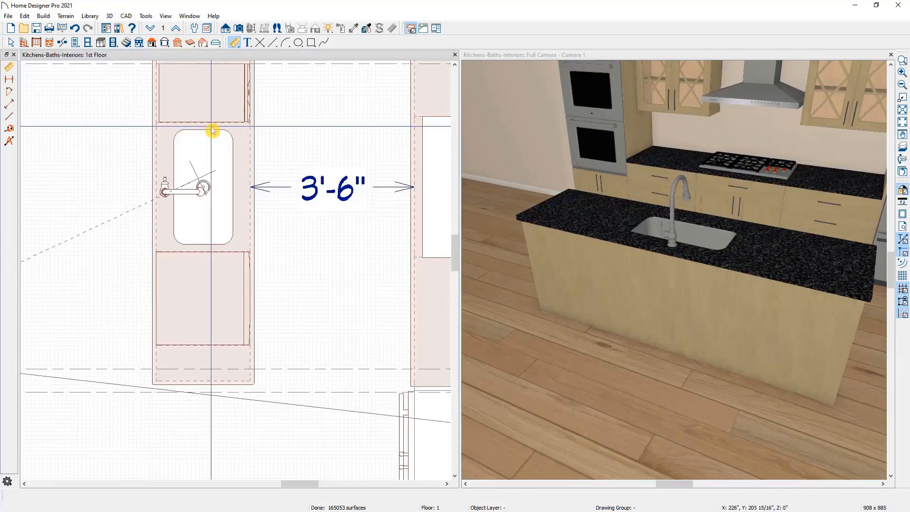
scroll(253, 193, "down", 1)
middle_click_drag(253, 193, 285, 256)
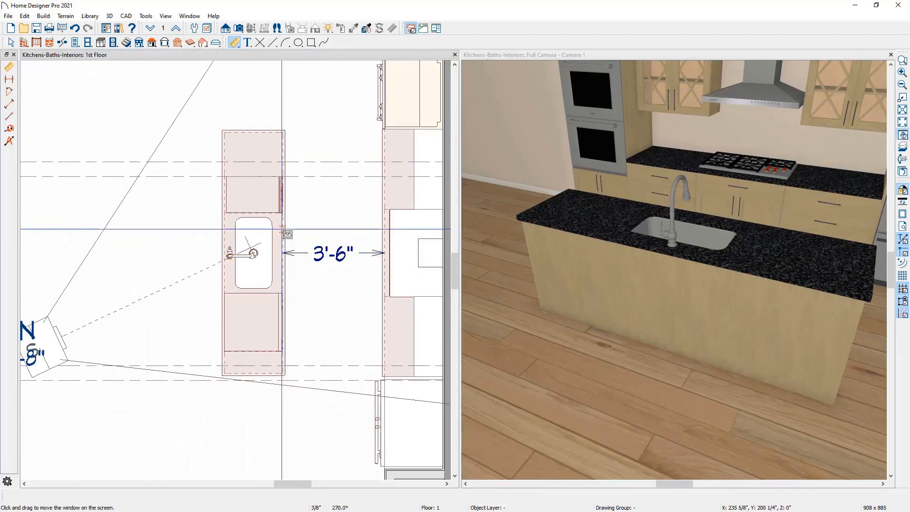
Select all five island base cabinets in the floor plan and generate one custom countertop over them
left_click(101, 44)
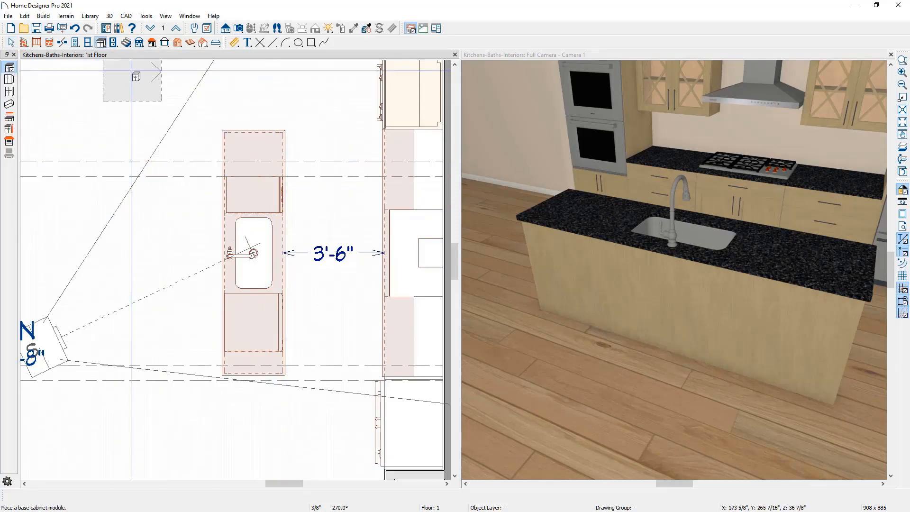
left_click_drag(185, 84, 320, 416)
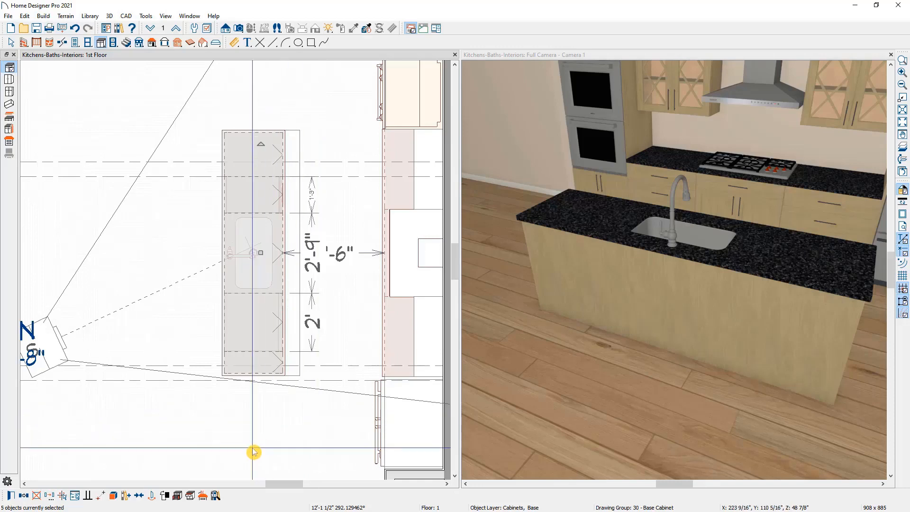
left_click(204, 497)
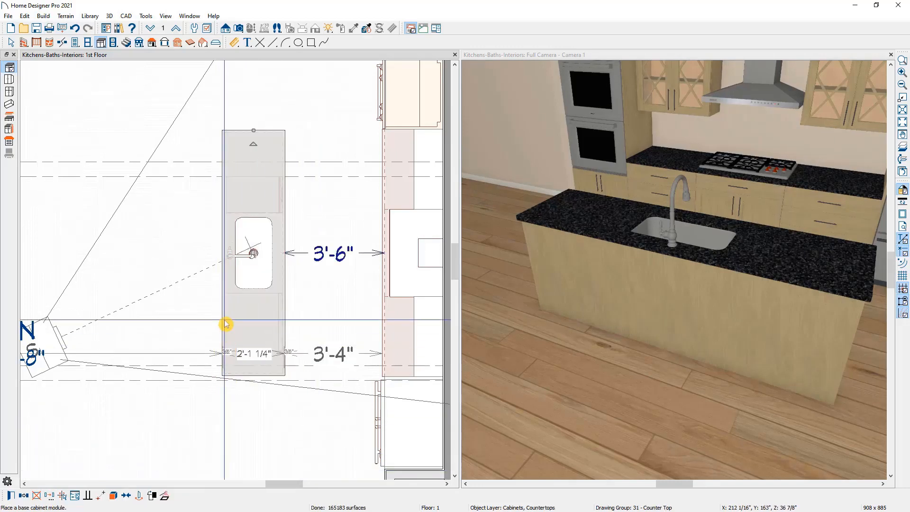
Extend the back edge of the island countertop by 8" by setting its depth to 2' 2"+8
scroll(224, 269, "up", 5)
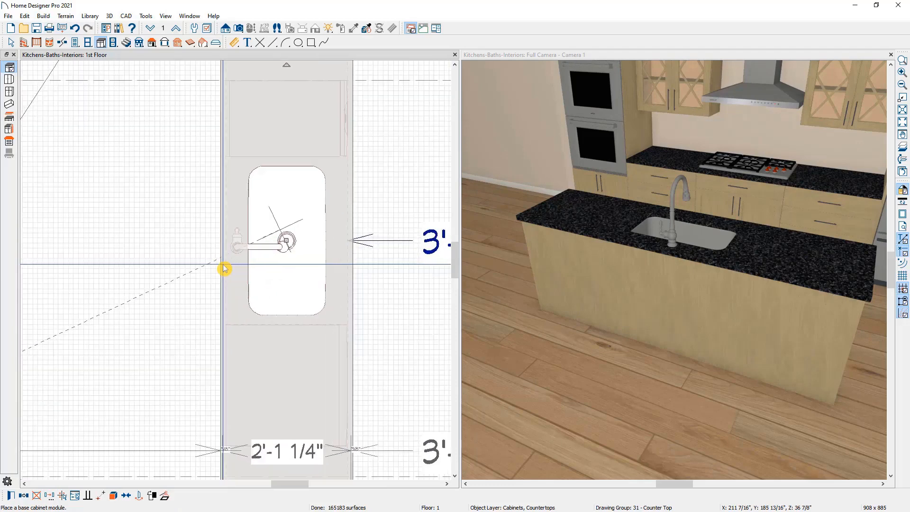
key("Escape")
left_click(221, 243)
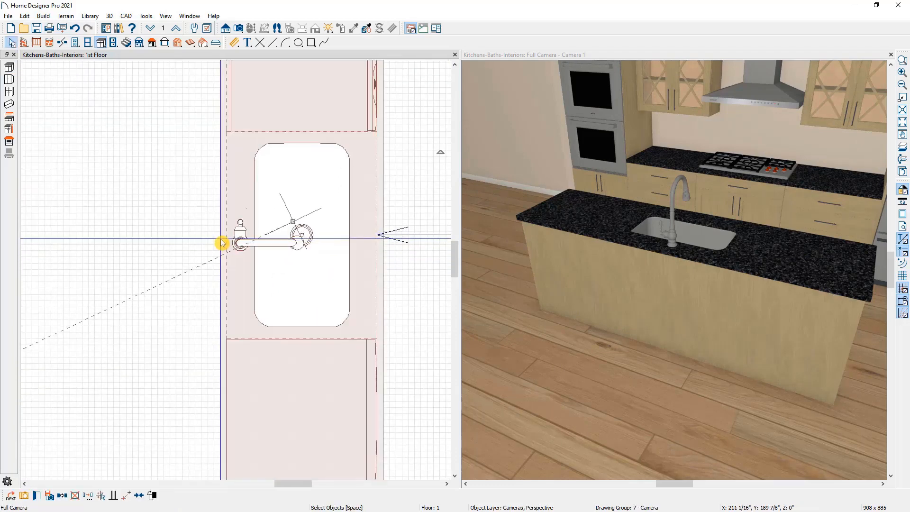
left_click(221, 243)
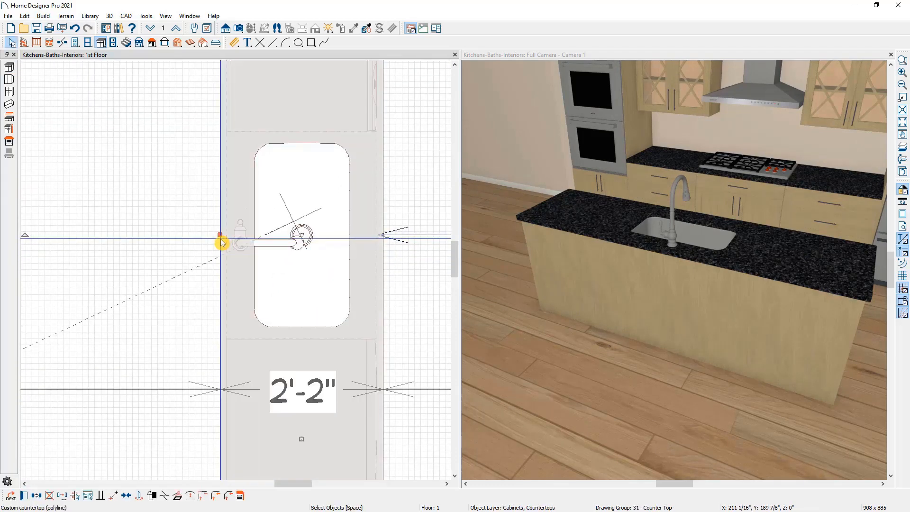
left_click(297, 399)
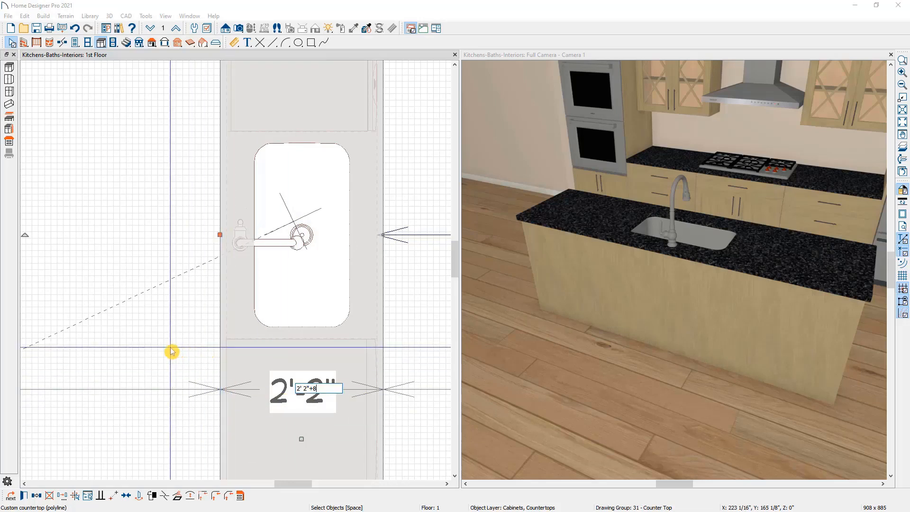
key("Return")
key("Escape")
Restore the tiled camera view to full window size with the island's back and end in view
scroll(171, 348, "down", 1)
scroll(562, 350, "down", 1)
middle_click_drag(563, 344, 560, 331)
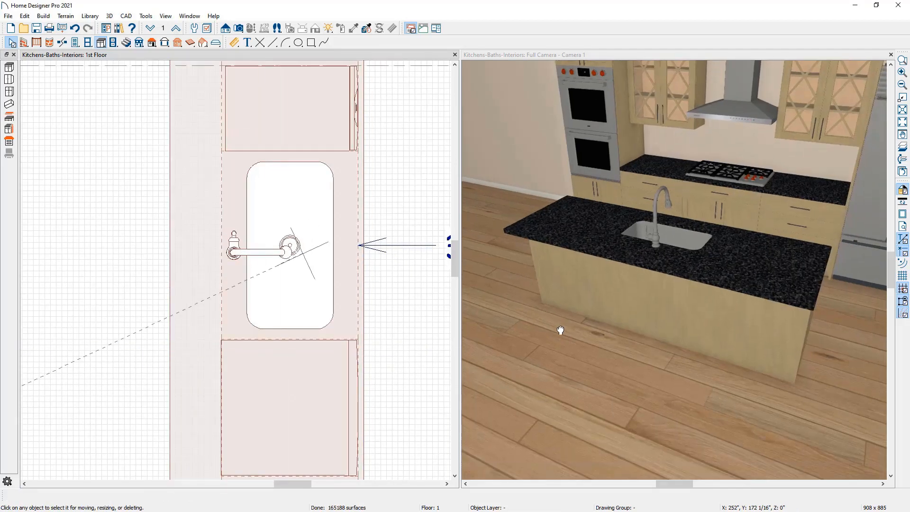
left_click(563, 327)
left_click_drag(658, 328, 609, 298)
left_click_drag(586, 58, 507, 253)
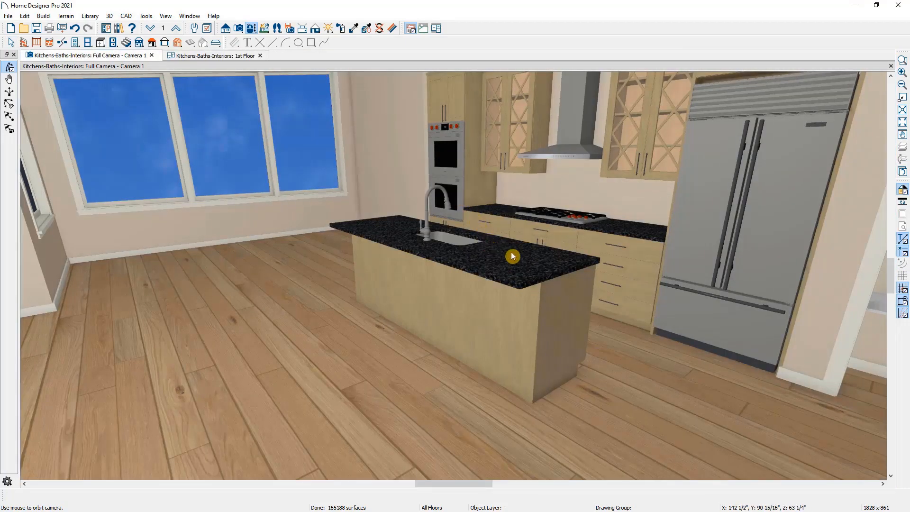
Add a waterfall edge down to the floor at both short ends of the island countertop
key("space")
left_click(558, 268)
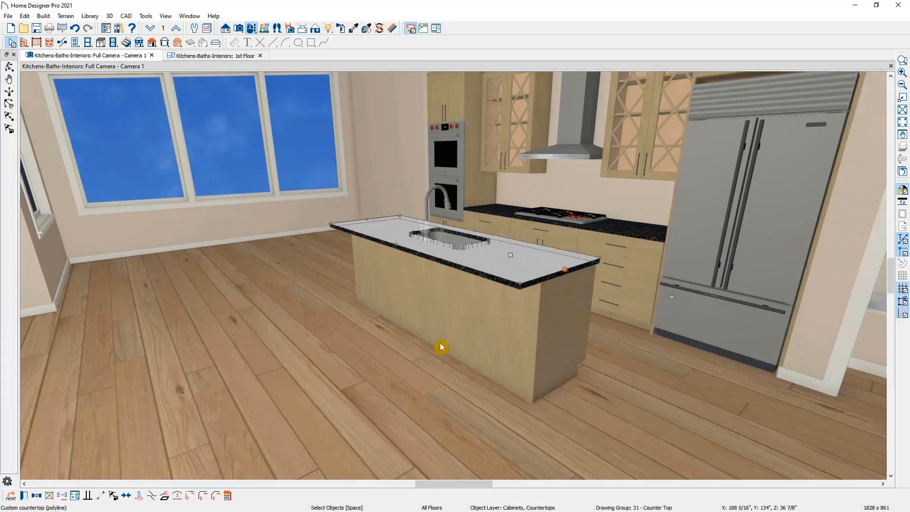
left_click(228, 496)
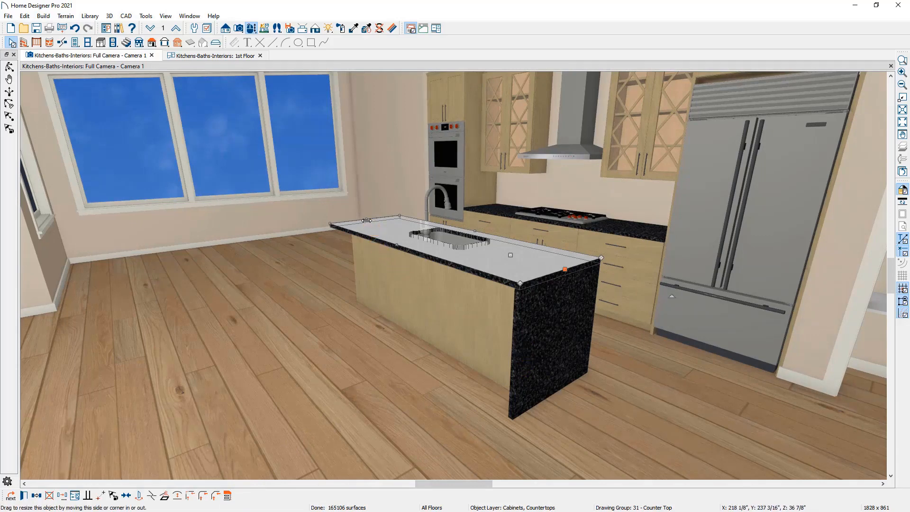
left_click(365, 219)
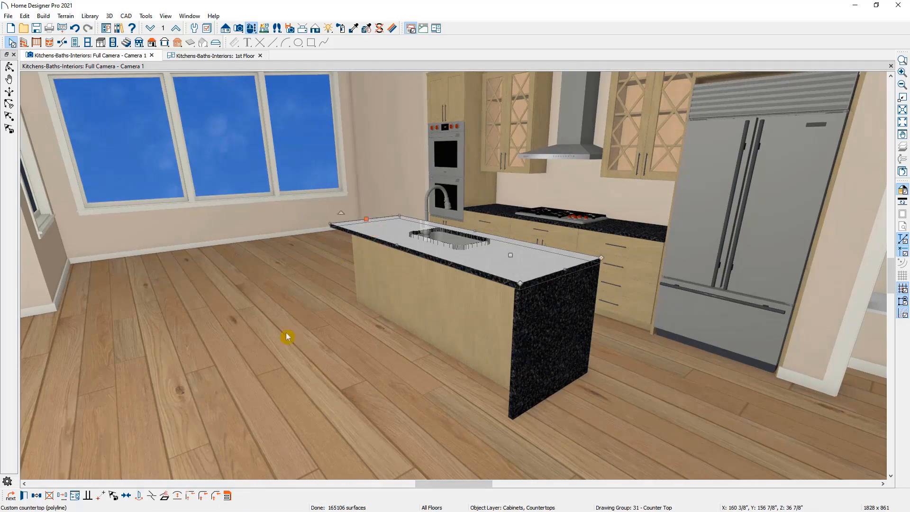
left_click(228, 496)
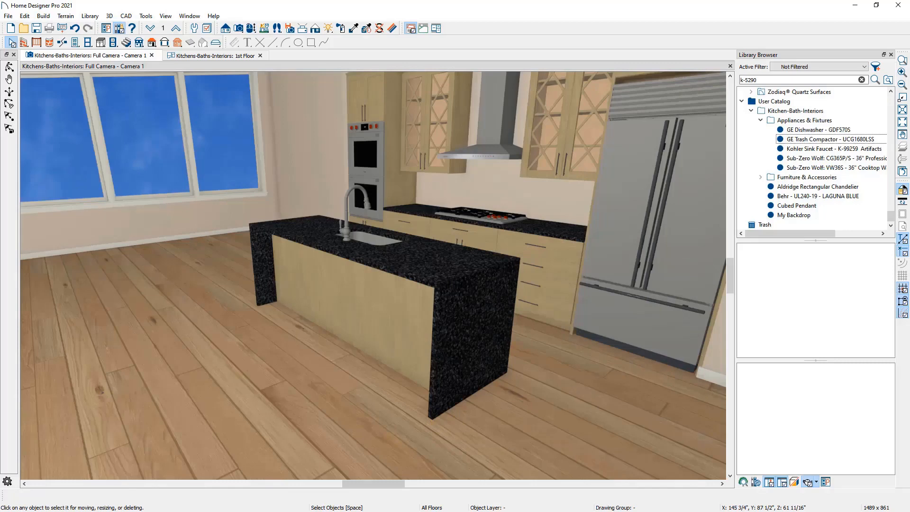
Consult the Completed Kitchen.png reference and create a custom backsplash on the wall behind the cooktop
left_click_drag(909, 146, 315, 132)
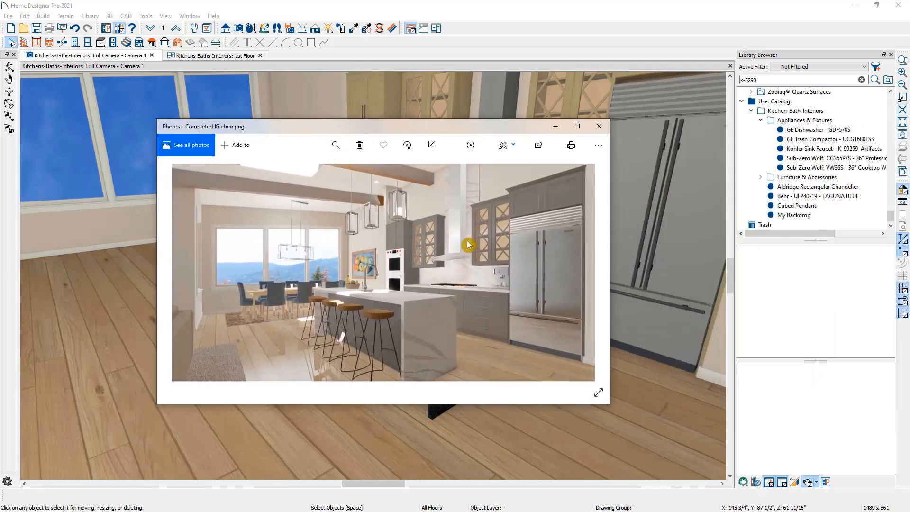
left_click_drag(474, 126, 909, 176)
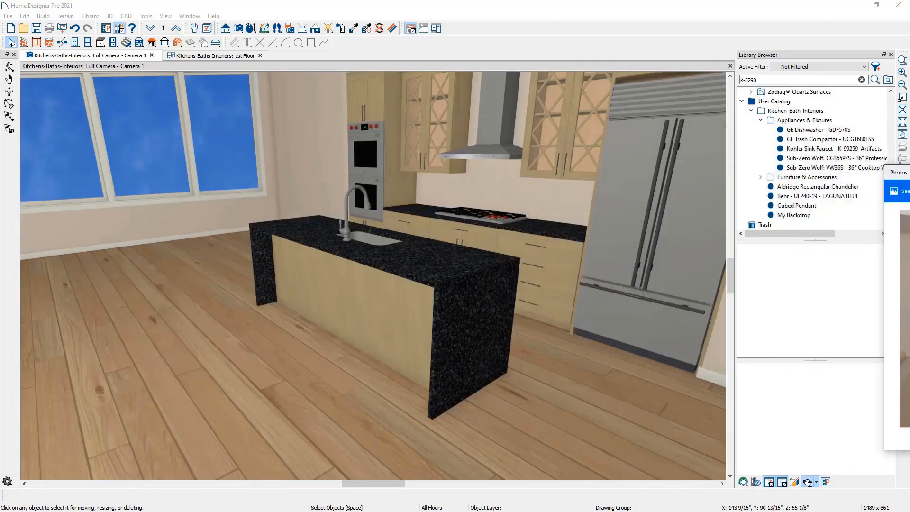
left_click(102, 42)
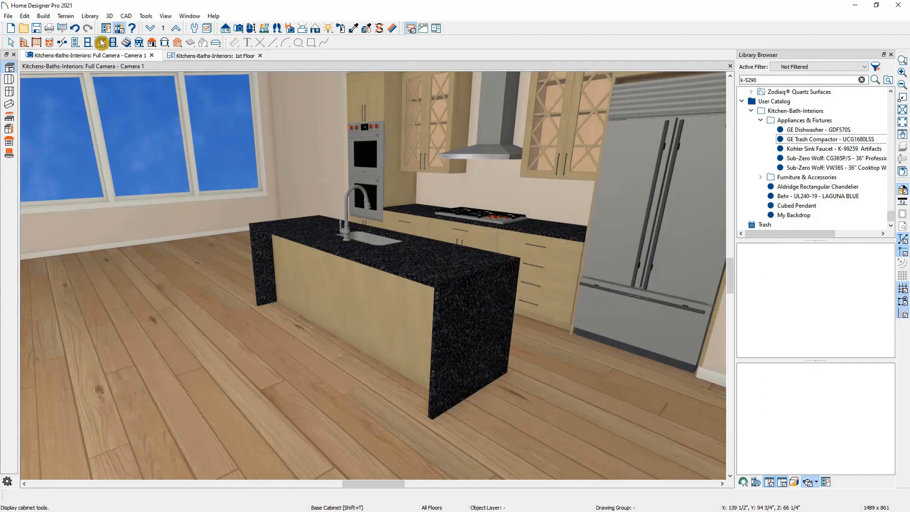
left_click(11, 151)
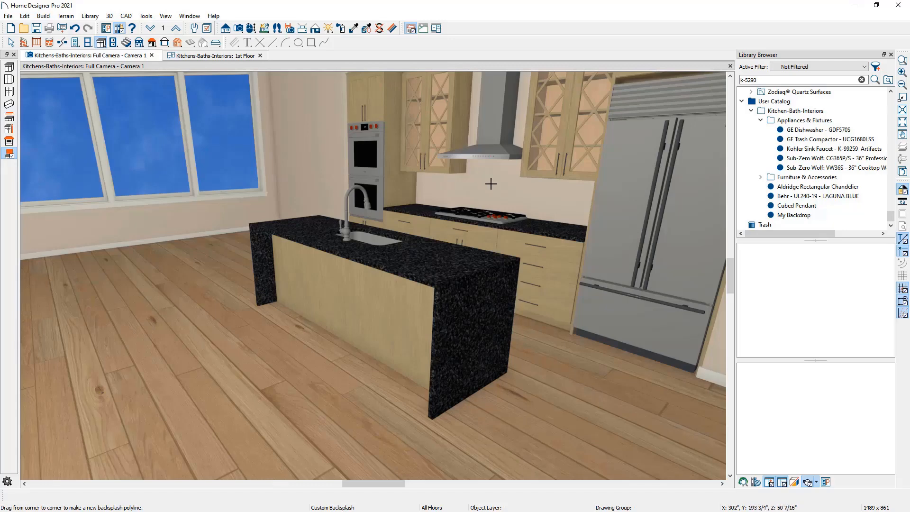
left_click(479, 182)
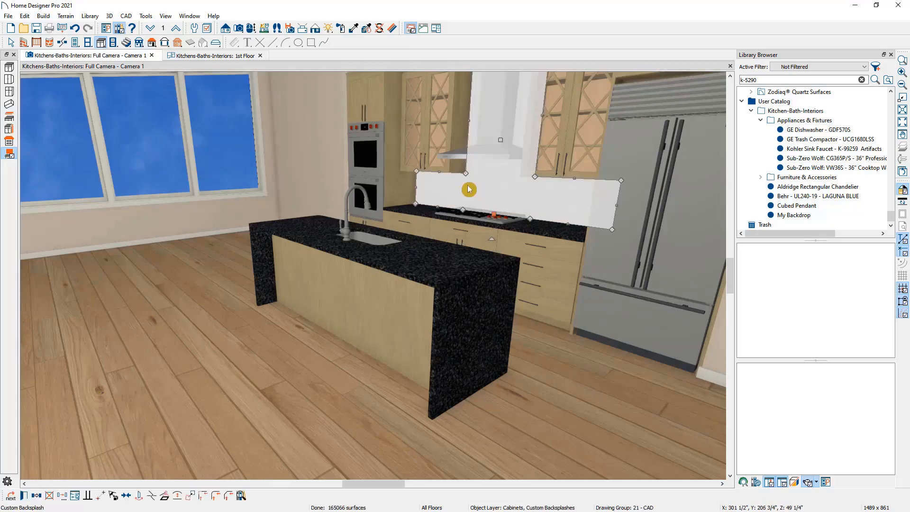
Stretch the top edge of the custom backsplash behind the range hood up to the ceiling
left_click(251, 28)
left_click_drag(388, 114, 431, 224)
key("space")
left_click(433, 208)
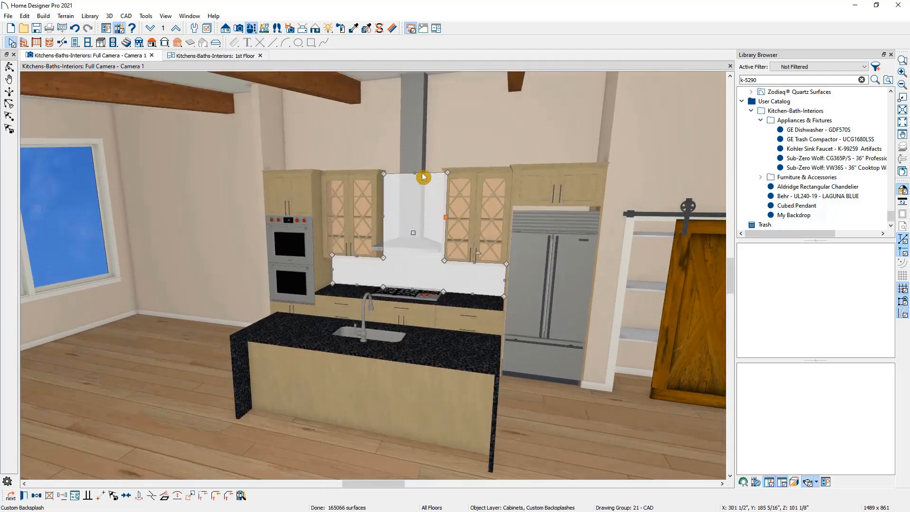
left_click_drag(417, 163, 440, 70)
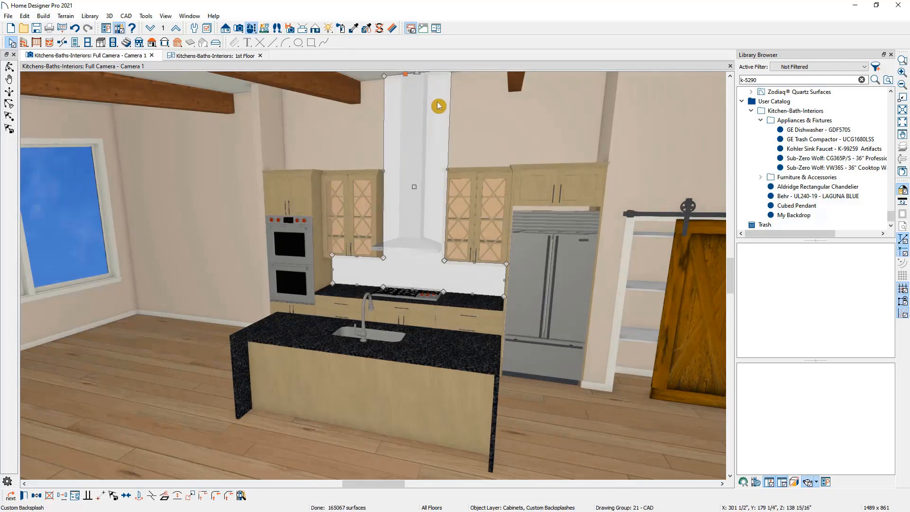
key("Escape")
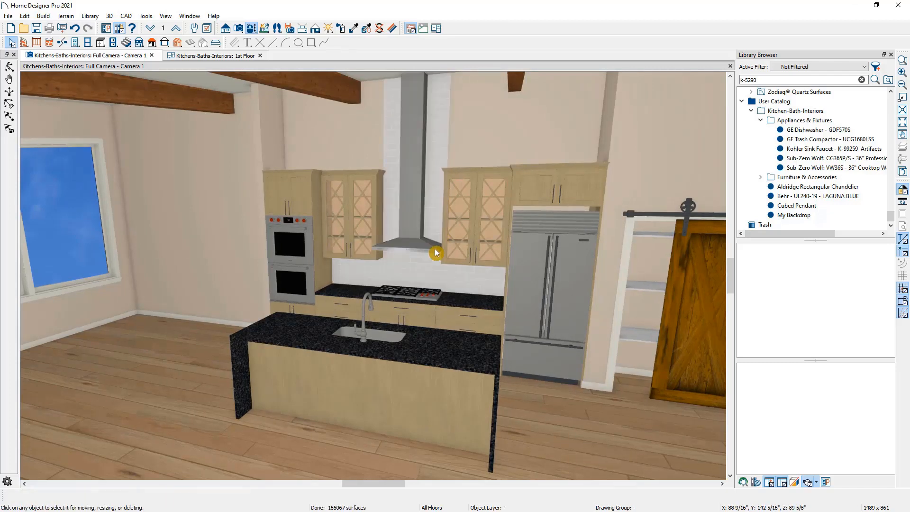
Consult the Completed Kitchen.png reference, and find and select the Brittanicca material in the library
middle_click_drag(97, 310, 292, 228)
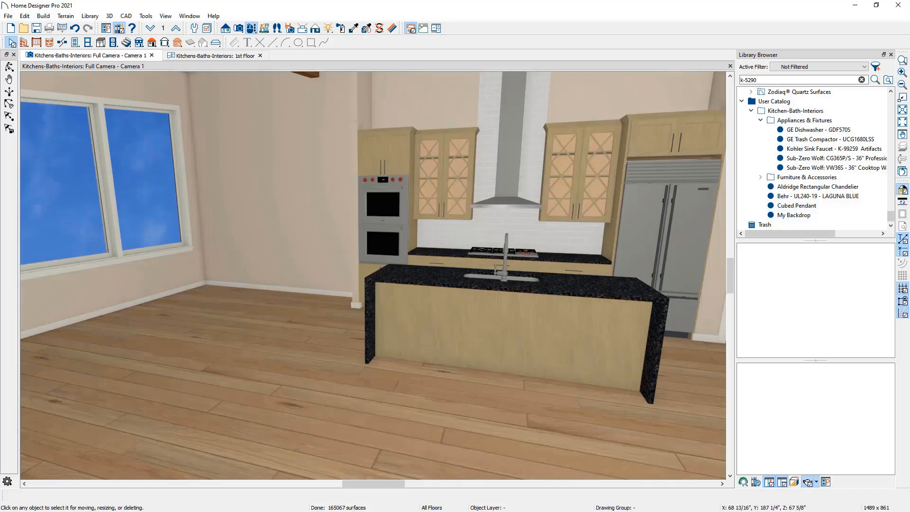
left_click_drag(909, 137, 560, 130)
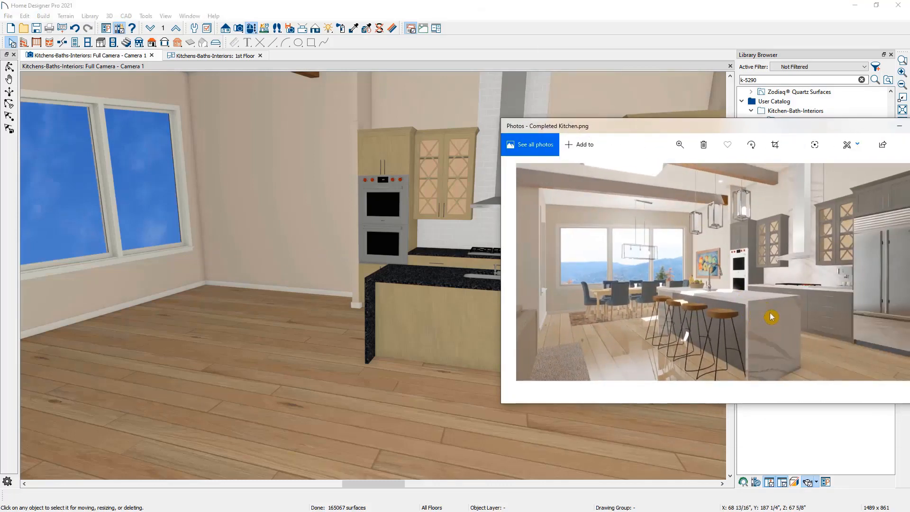
left_click_drag(766, 130, 909, 131)
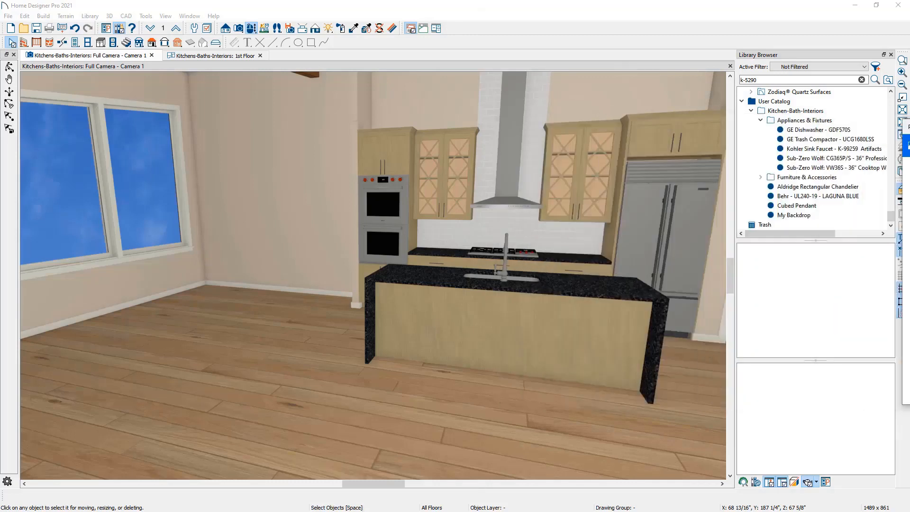
left_click_drag(771, 79, 675, 90)
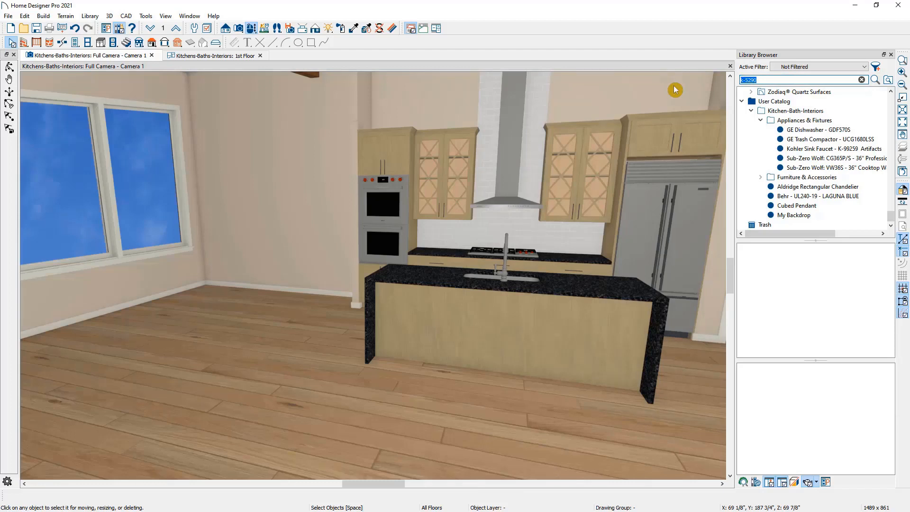
type("brittanicca")
key("Return")
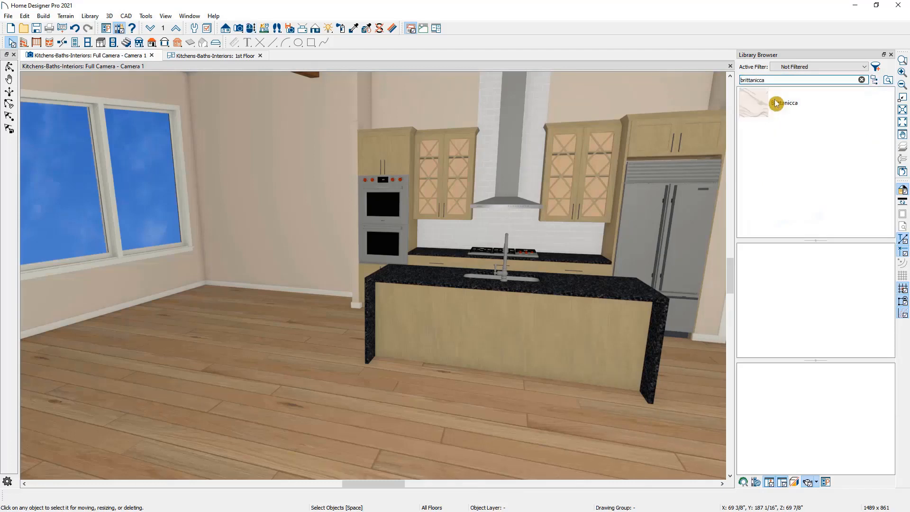
left_click(775, 102)
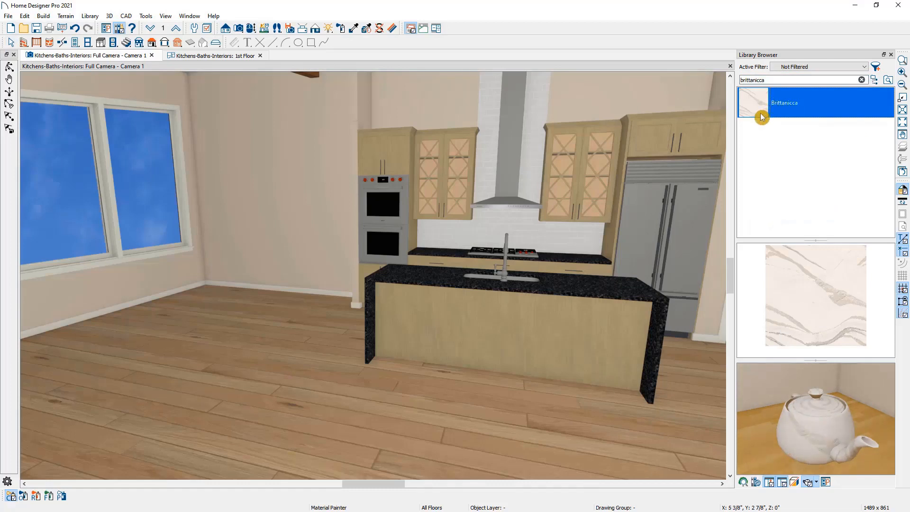
Paint the room's countertops, including the island's waterfall edges, and the backsplash with the Brittanicca material in room mode
left_click(36, 497)
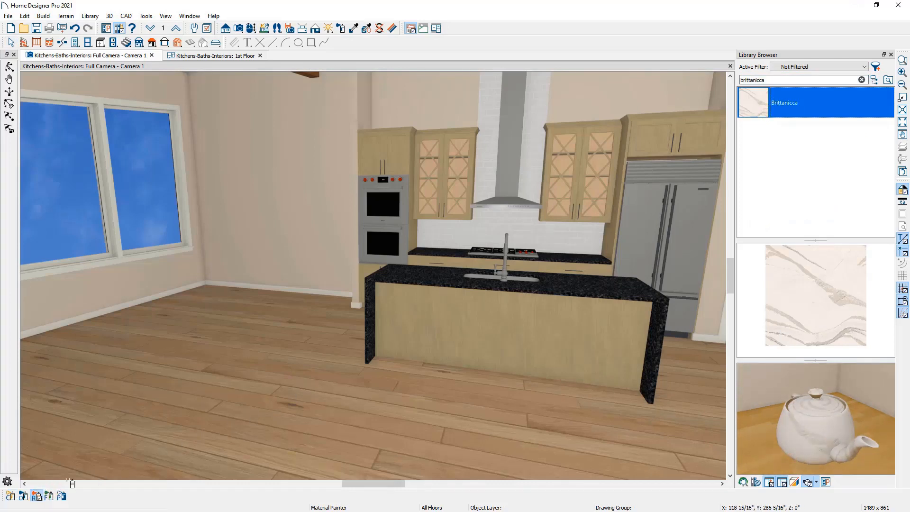
left_click(598, 291)
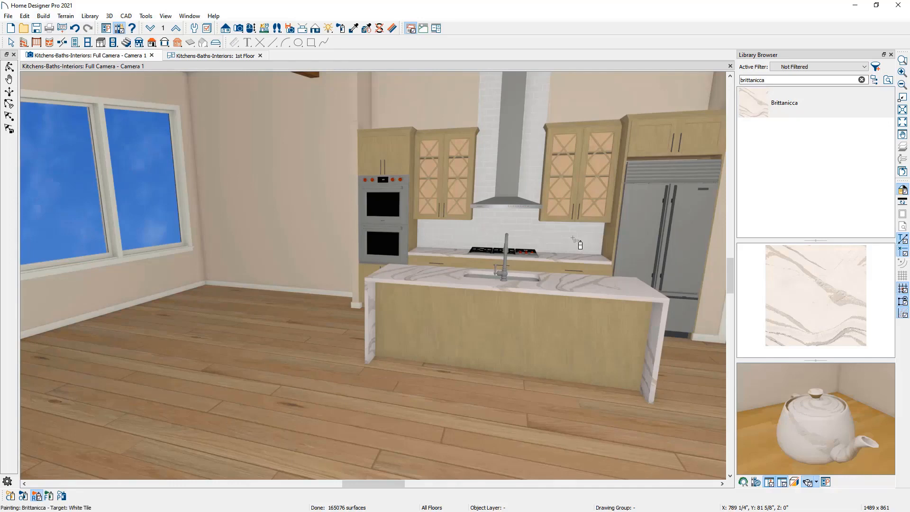
left_click(572, 238)
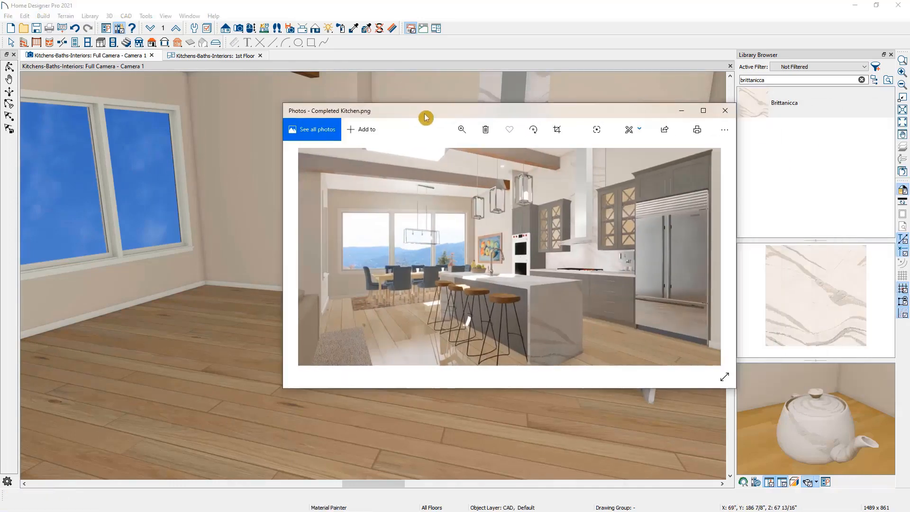
Consult the Completed Kitchen.png reference and bring up the Perfection Kitchens photo among the kitchens image results in the Chrome browser
left_click_drag(427, 116, 216, 97)
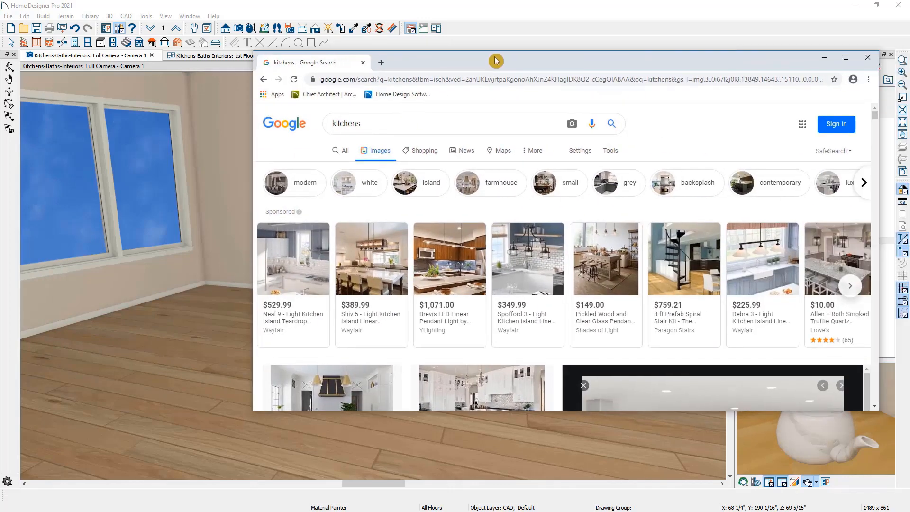
left_click(822, 59)
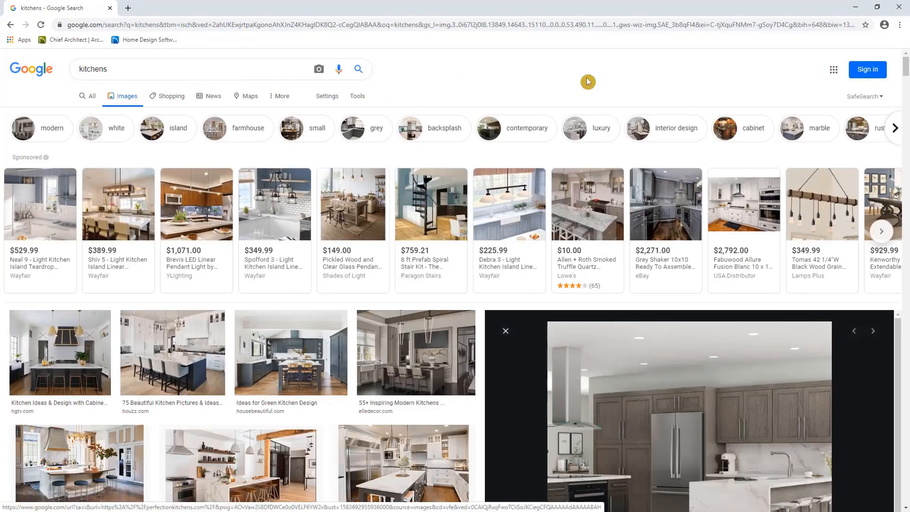
scroll(890, 136, "down", 10)
scroll(894, 141, "down", 3)
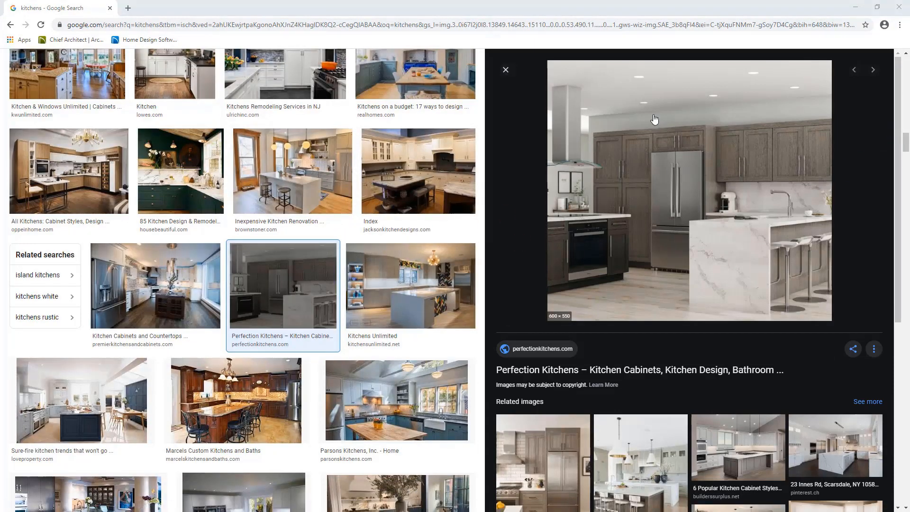
Reduce the browser and Home Designer Pro windows and arrange them side by side with the kitchen photo in view
double_click(632, 15)
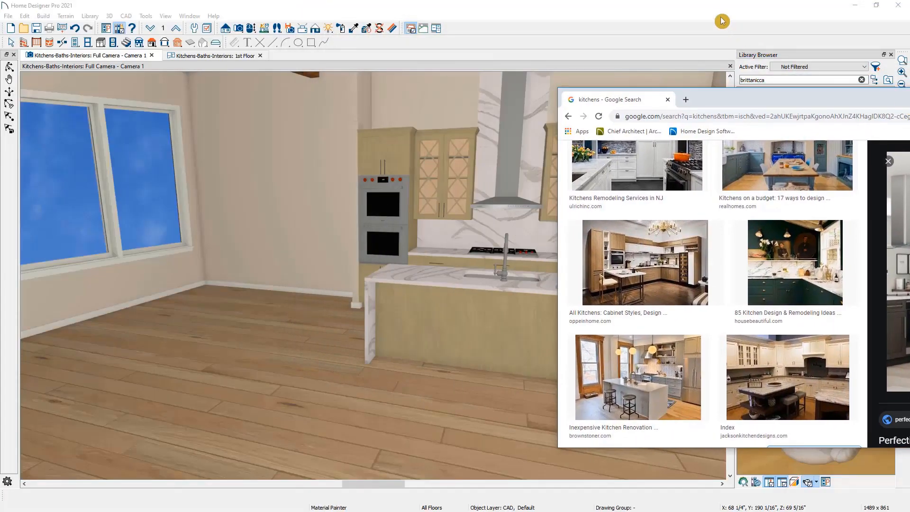
left_click(720, 20)
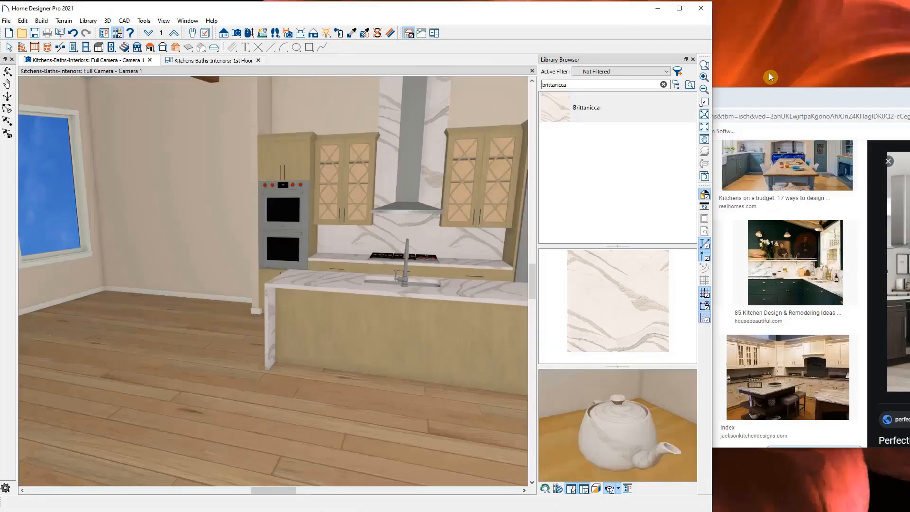
left_click(776, 95)
left_click_drag(777, 96, 496, 20)
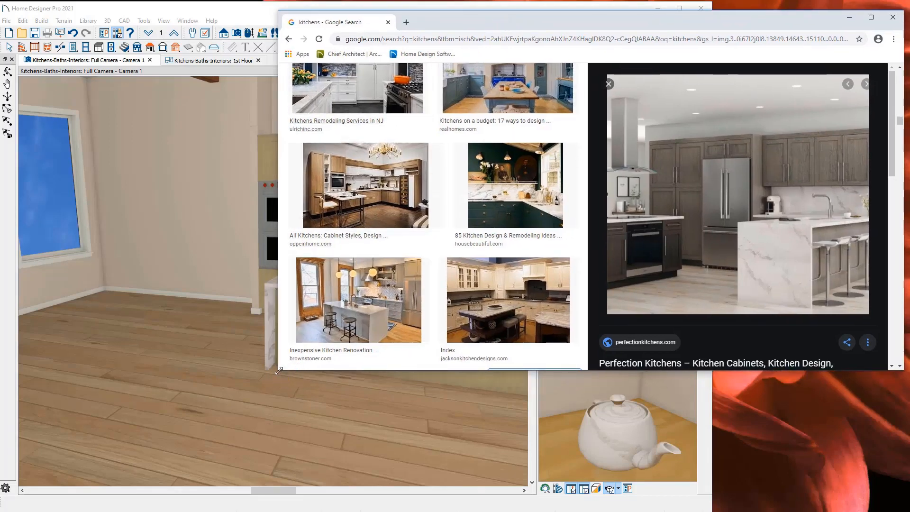
left_click_drag(278, 371, 571, 511)
Adjust the cabinets' Alder - Blonde material so that its texture is blended with a material colour
middle_click_drag(429, 317, 281, 302)
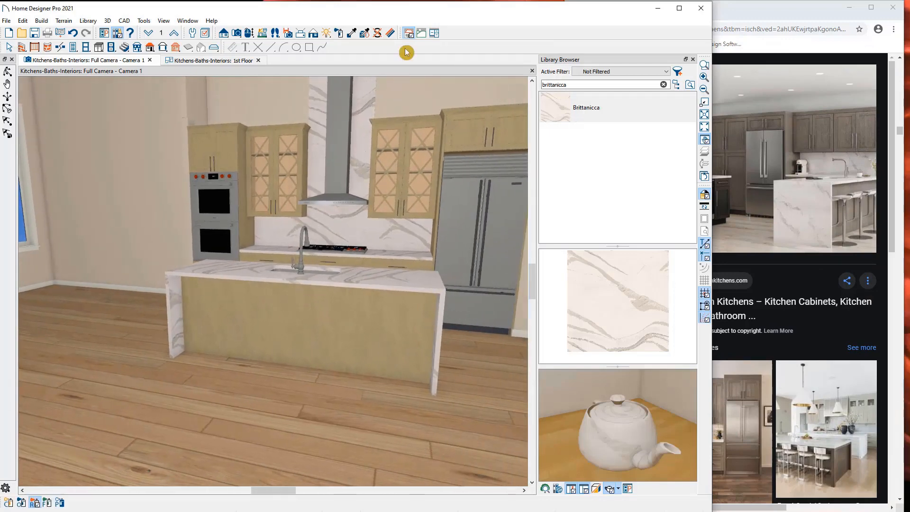
left_click(391, 34)
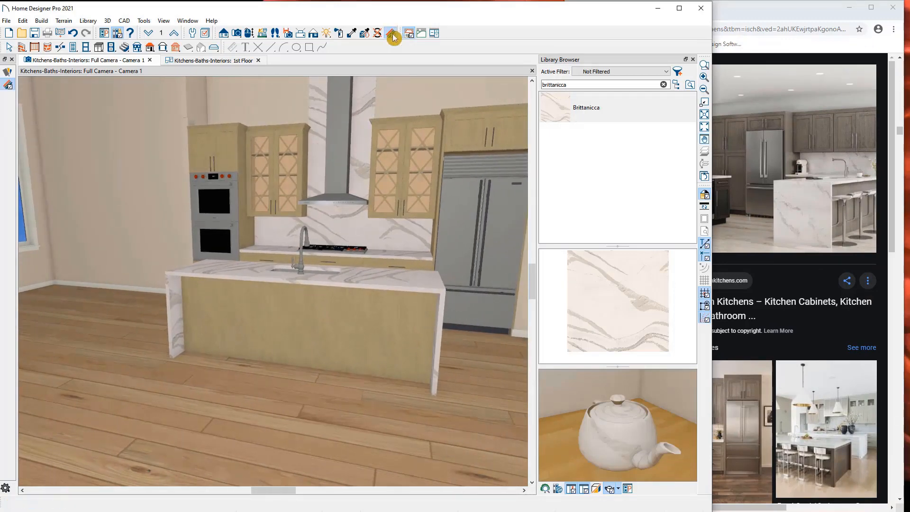
left_click(466, 141)
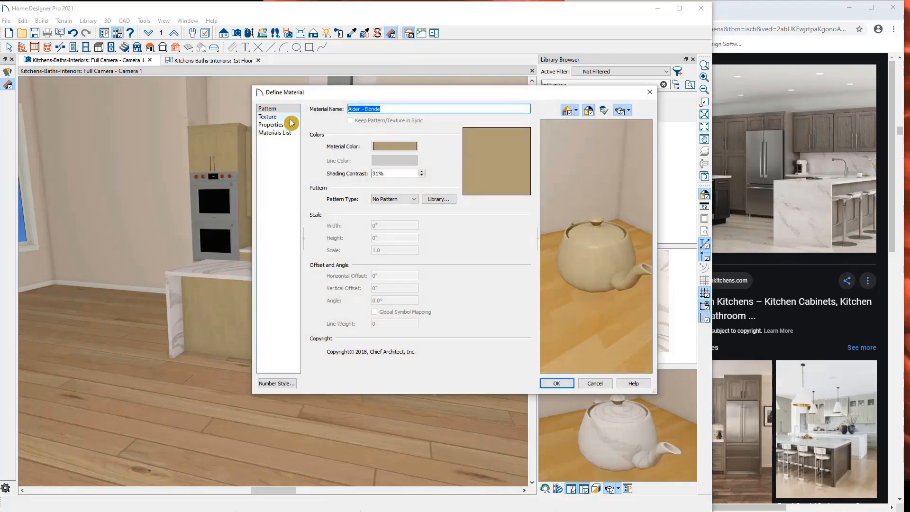
left_click(268, 117)
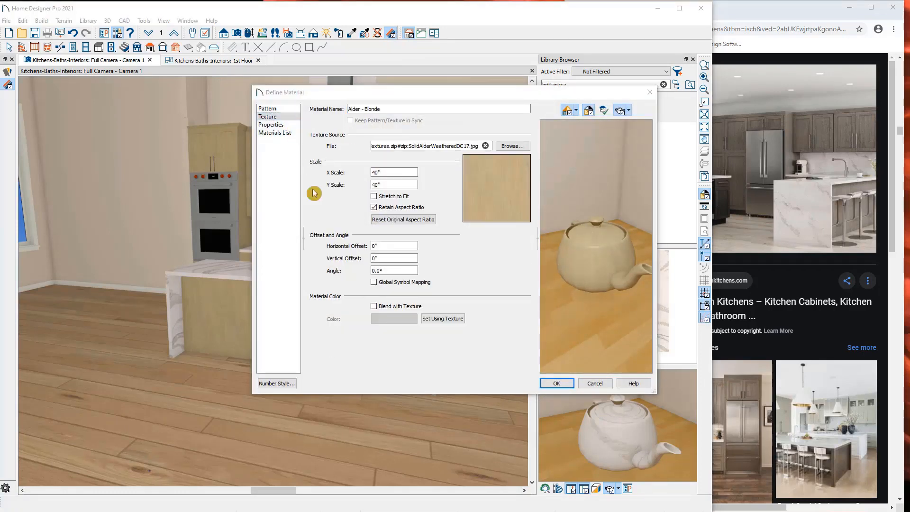
left_click(375, 306)
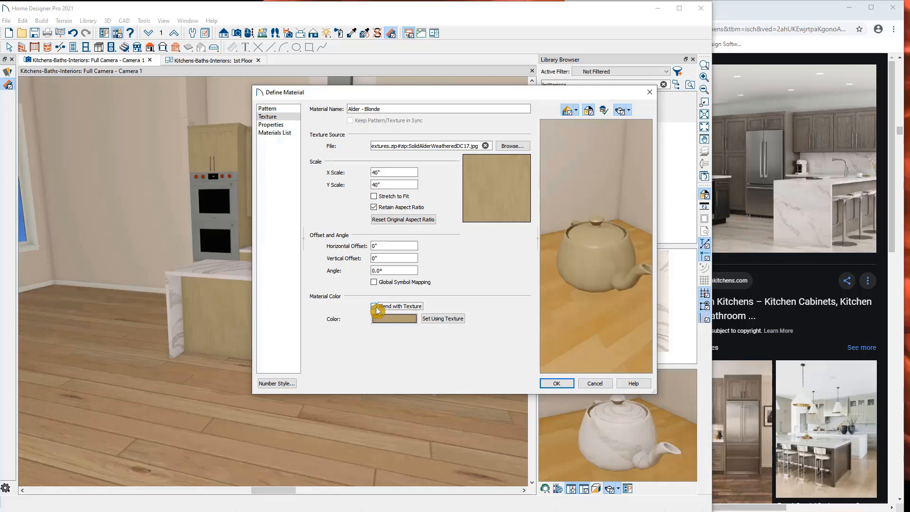
Sample the grey-brown of the upper cabinets in the web photo (RGB 110, 106, 95) as the cabinet material's blend colour
left_click(385, 318)
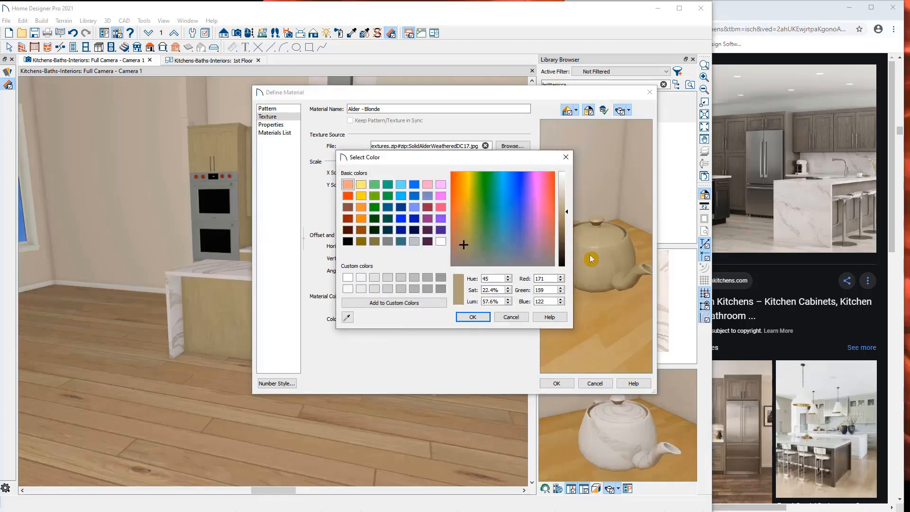
left_click(347, 319)
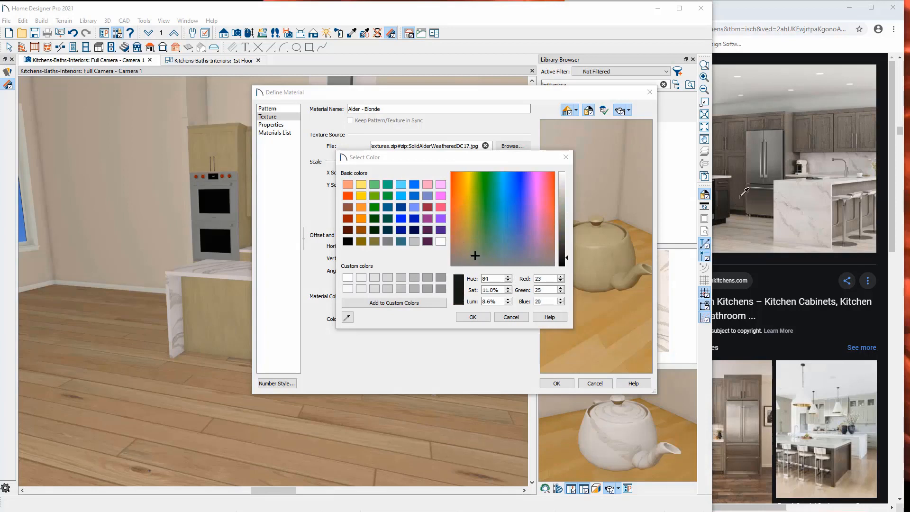
left_click(819, 121)
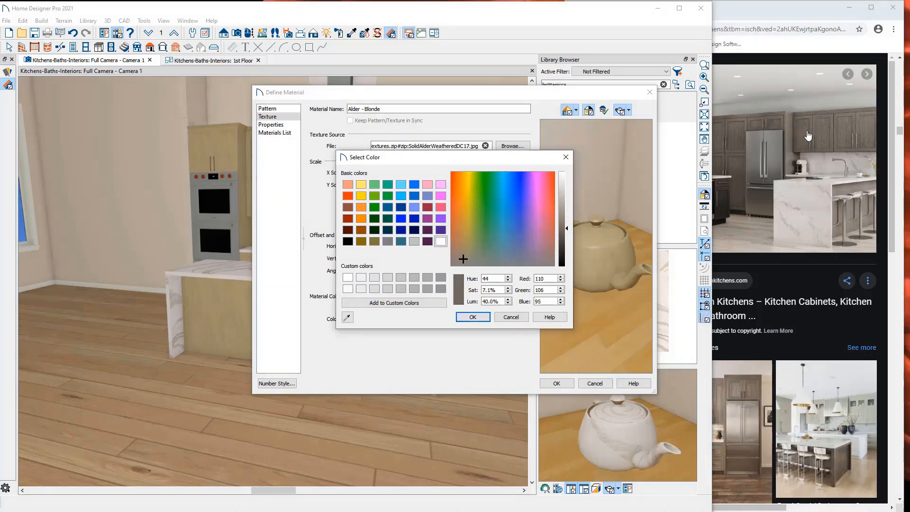
left_click(467, 317)
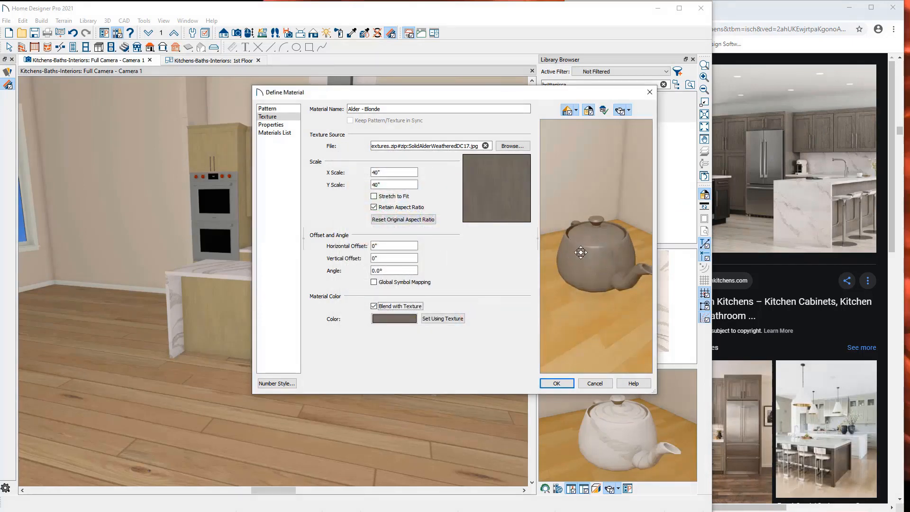
left_click(554, 383)
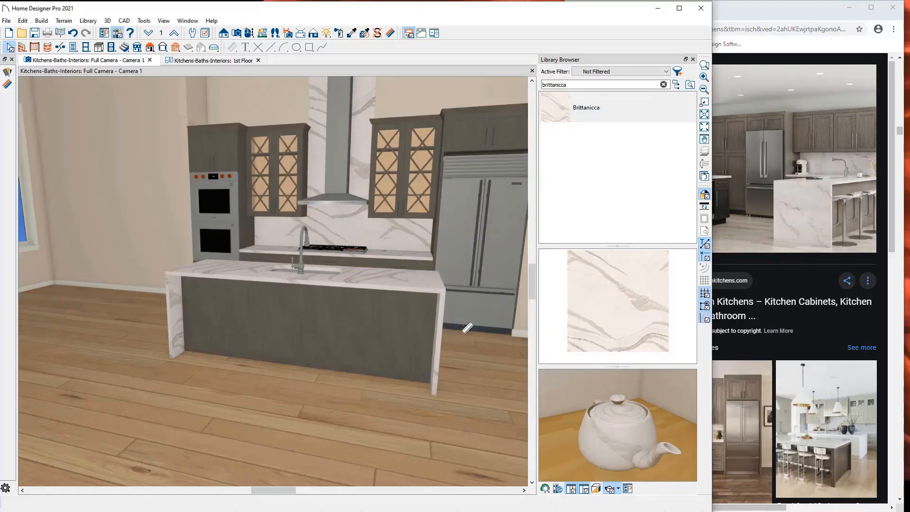
Blend the sliding barn door's wood texture with a grey-brown sampled from the web photo's cabinets (RGB 105, 98, 88)
middle_click_drag(467, 328, 235, 332)
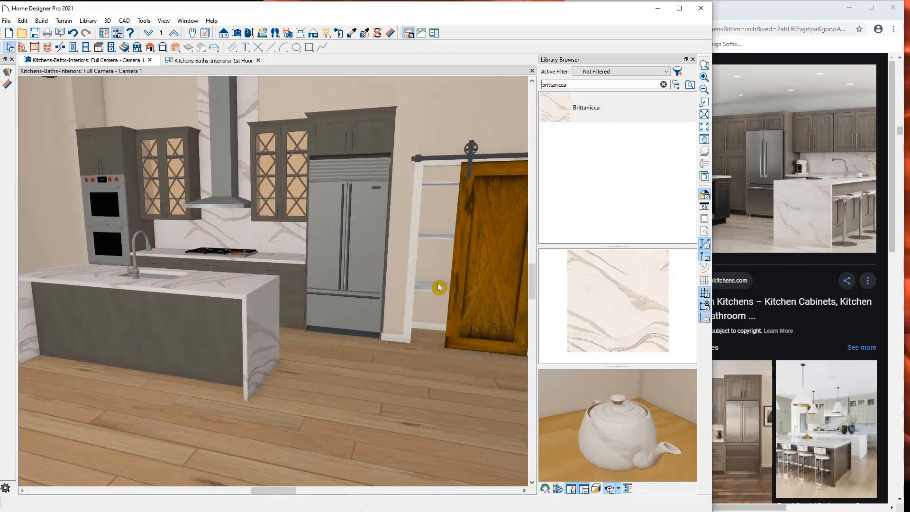
left_click(391, 34)
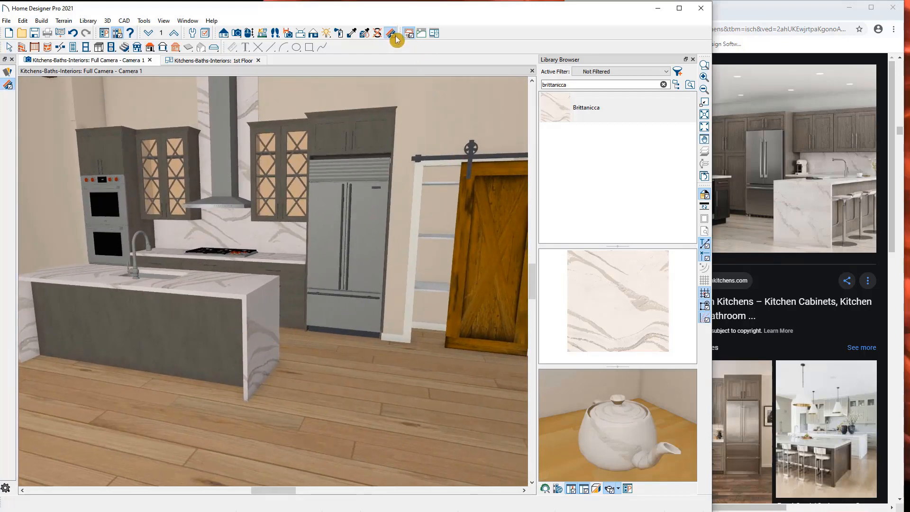
double_click(494, 245)
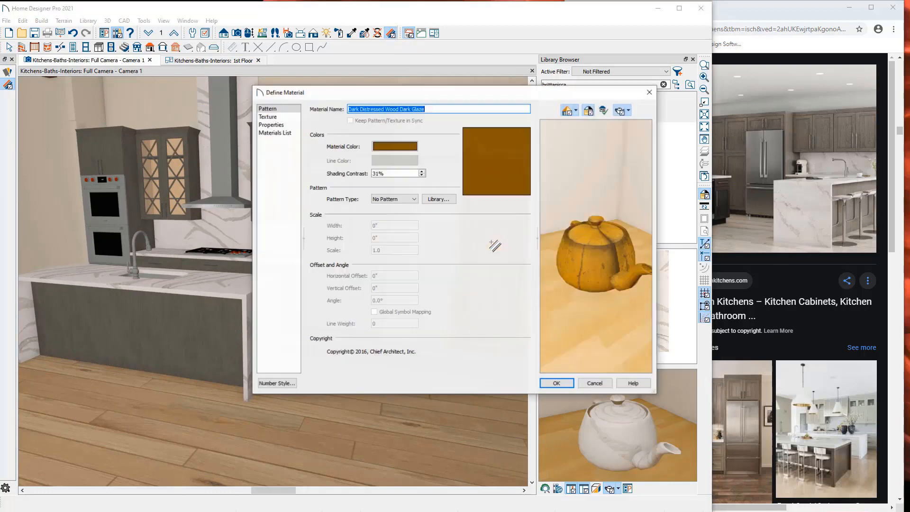
left_click(289, 118)
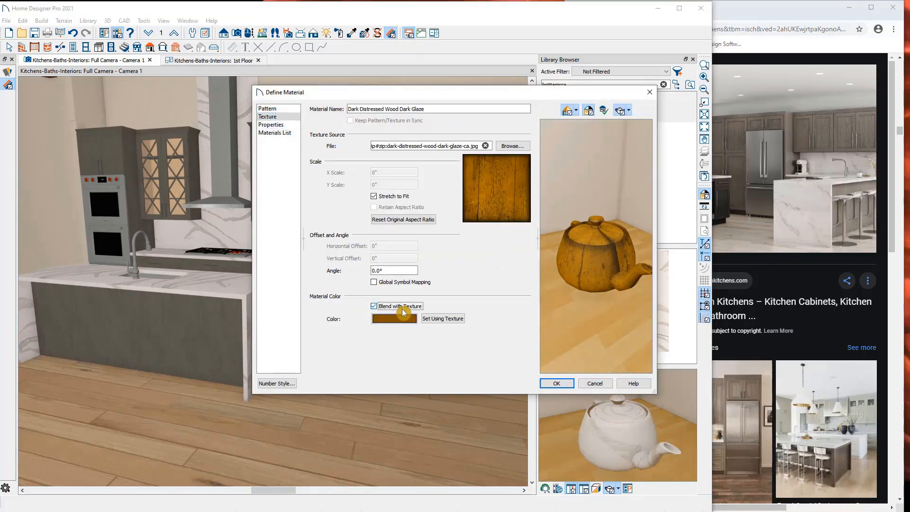
left_click(399, 318)
left_click(347, 317)
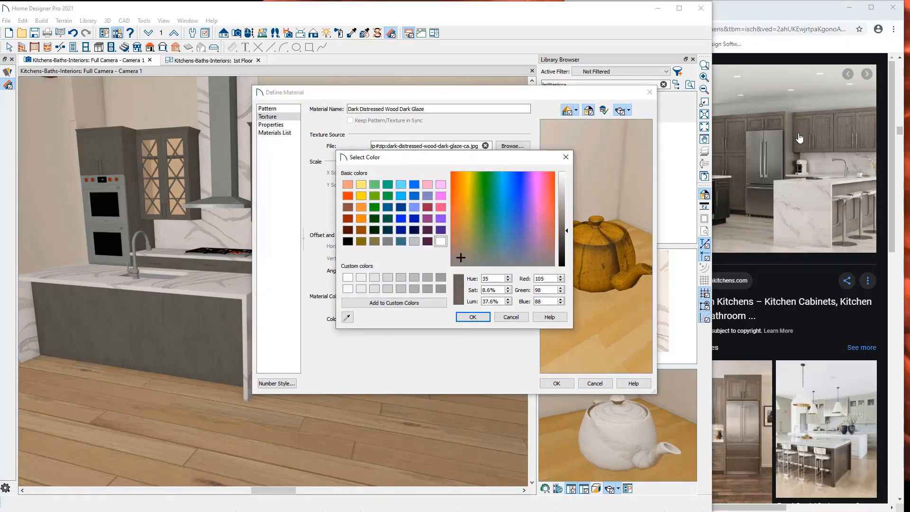
left_click(472, 317)
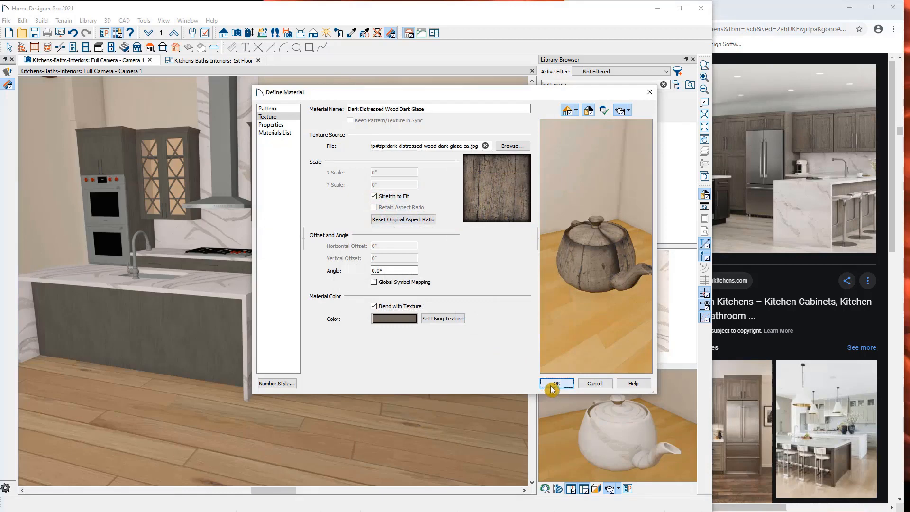
left_click(551, 384)
Close the browser window and maximize the design window
left_click(803, 15)
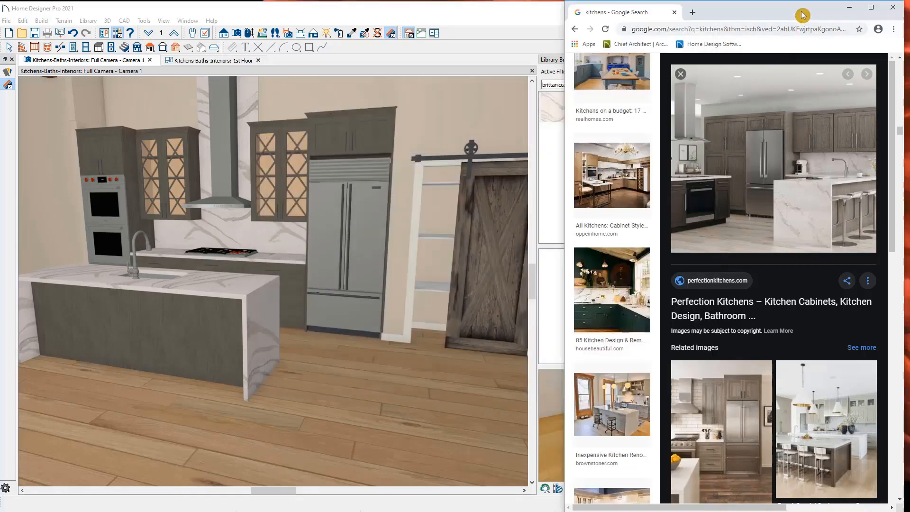
left_click(892, 8)
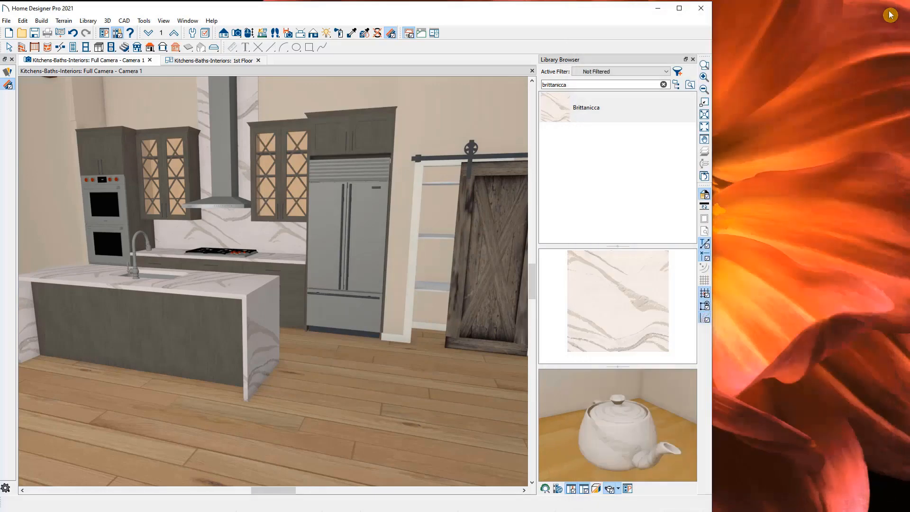
left_click(681, 10)
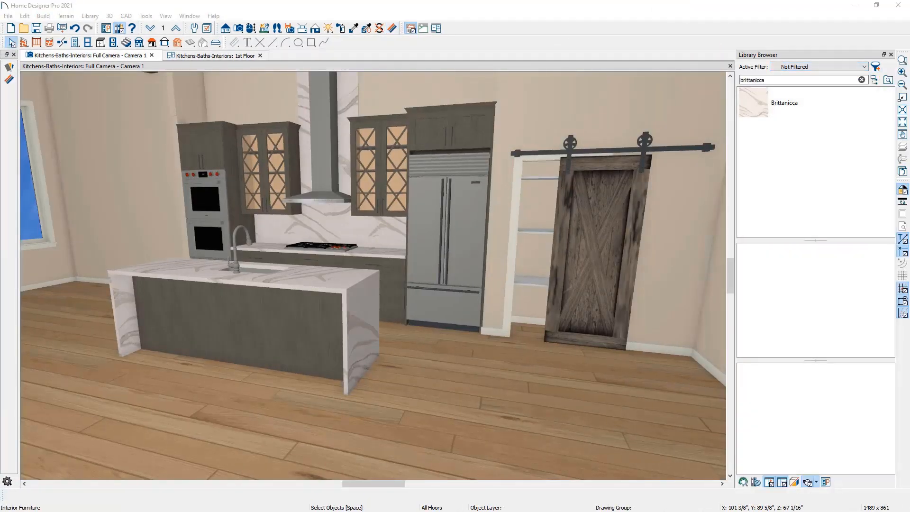
Compare the finished island and cabinets with the Completed Kitchen.png reference placed over the camera view
left_click_drag(908, 116, 550, 98)
left_click_drag(837, 105, 795, 114)
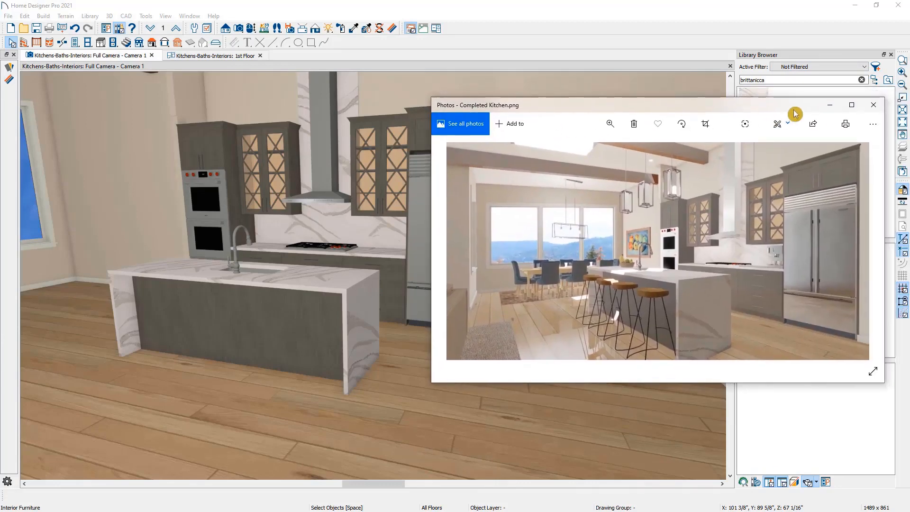
Examine the enlarged Completed Kitchen Full.png reference for the remaining furnishings, and clear it from the design view
key("Right")
left_click(852, 108)
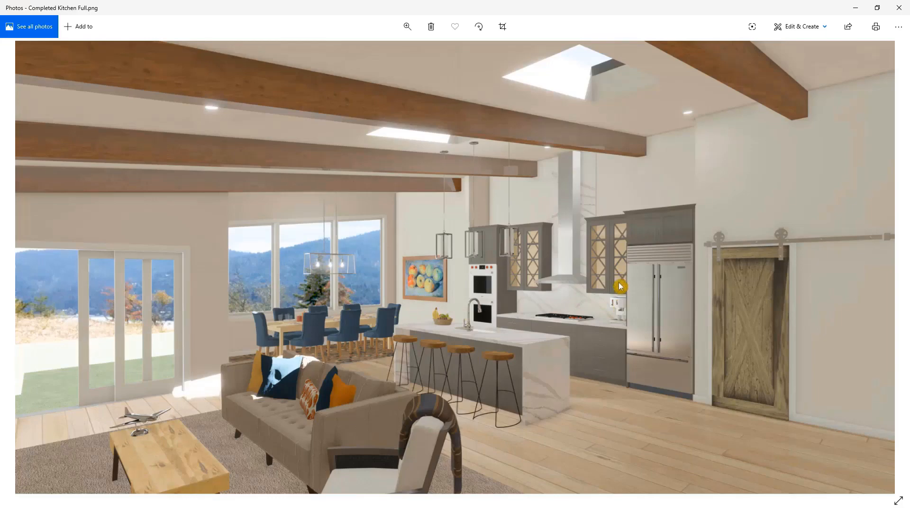
left_click_drag(577, 14, 909, 43)
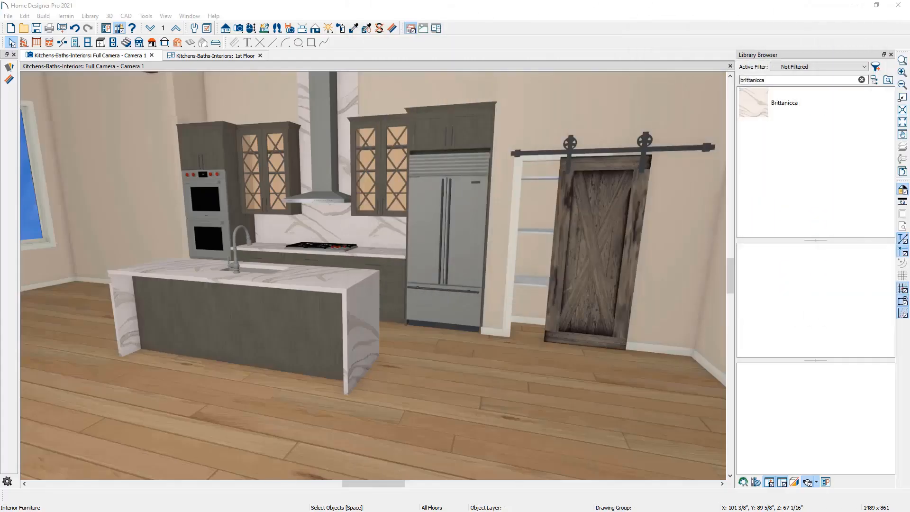
Clear the library search and browse the accessory categories in the Home Designer Bonus Catalogs
left_click(862, 80)
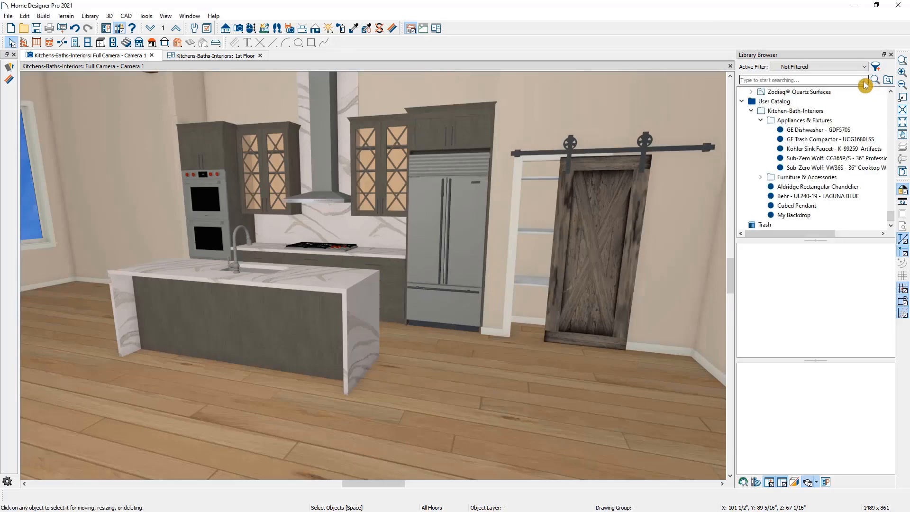
left_click_drag(891, 215, 894, 92)
left_click(742, 111)
left_click(742, 101)
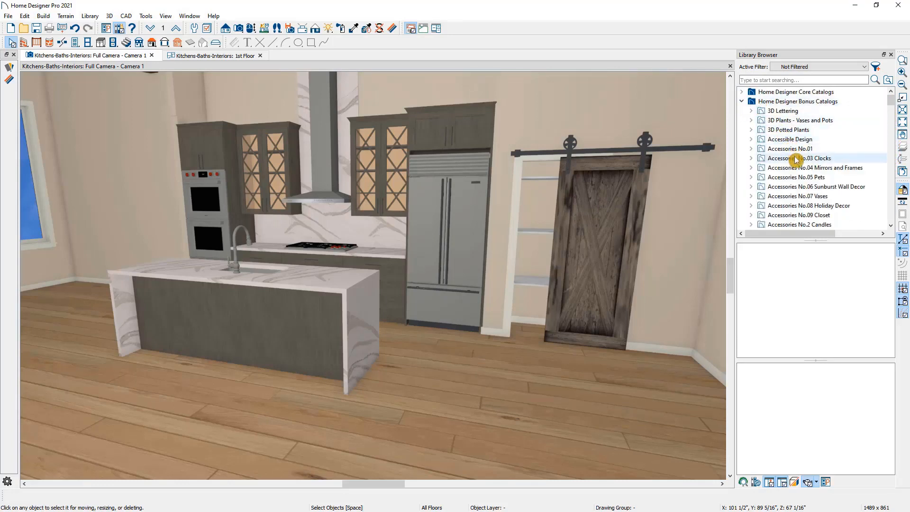
scroll(792, 170, "down", 1)
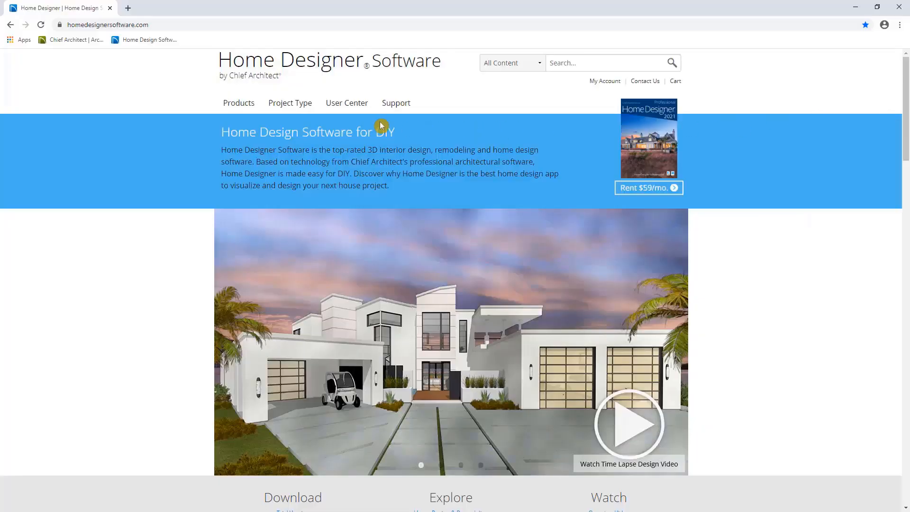
On the Home Designer website, open Catalog & Content Downloads and examine the 3D Library's product family and product filters
mouse_move(363, 108)
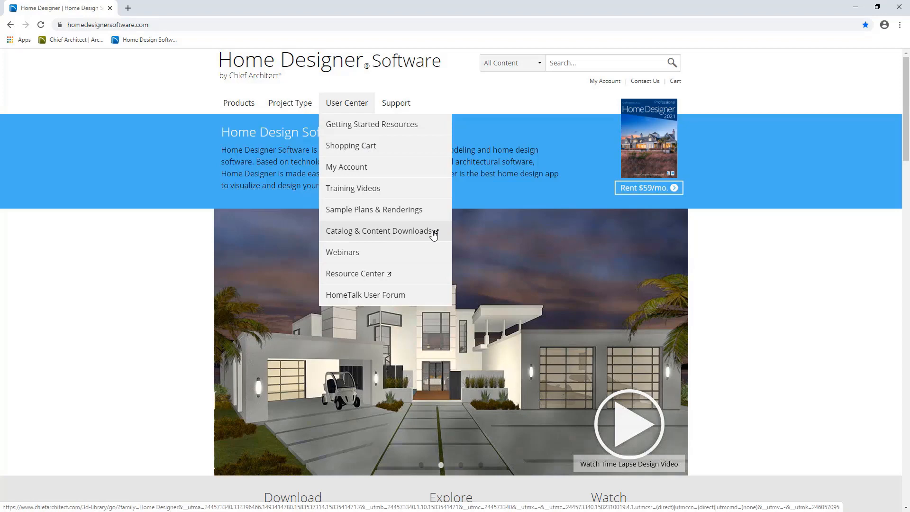
left_click(433, 235)
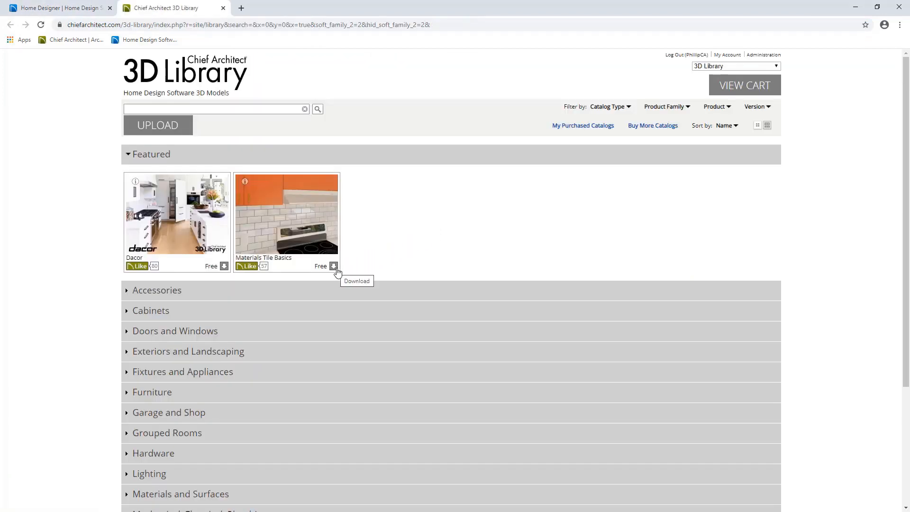
mouse_move(671, 108)
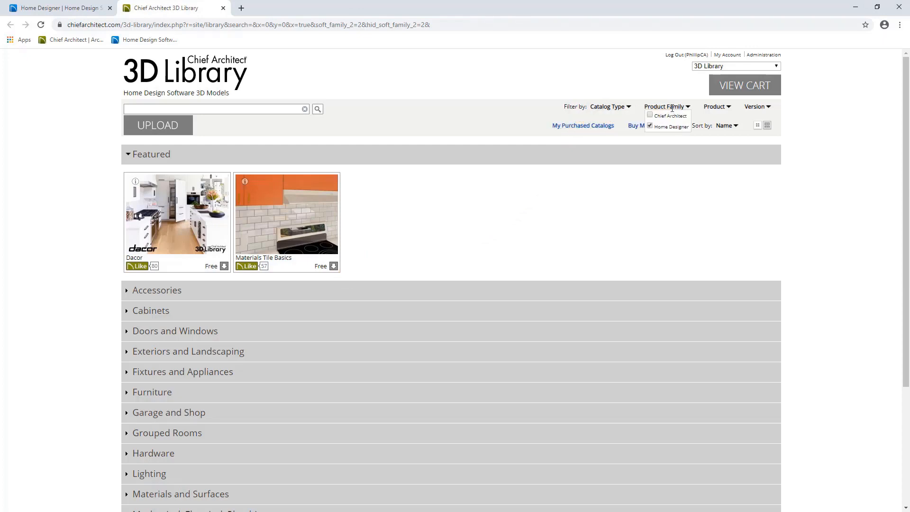
mouse_move(720, 106)
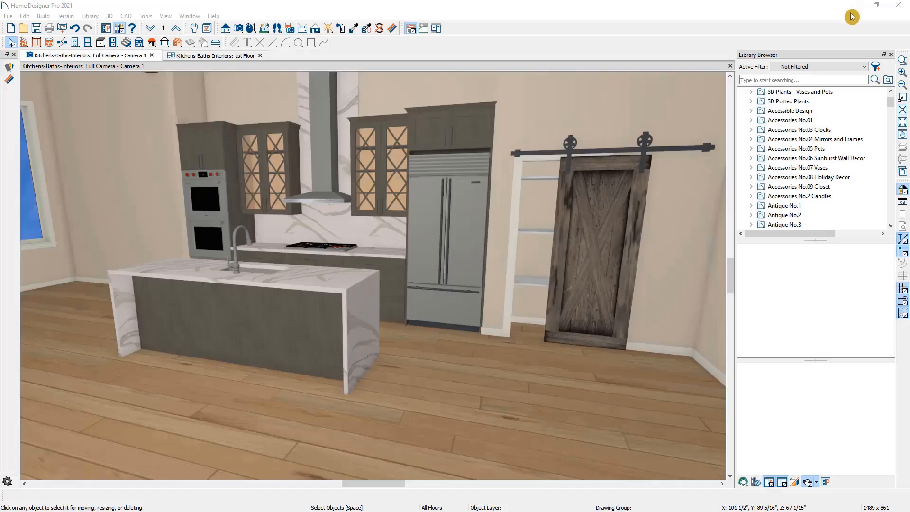
Search the library for "fruit bas", place the Fruit Basket on the island countertop beside the sink, and add it to the library
left_click(823, 81)
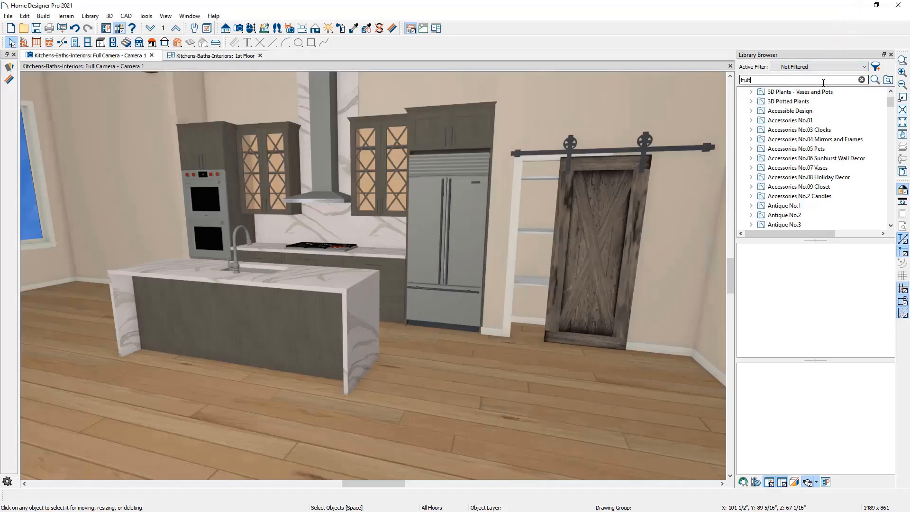
type("fruit bas")
left_click(785, 103)
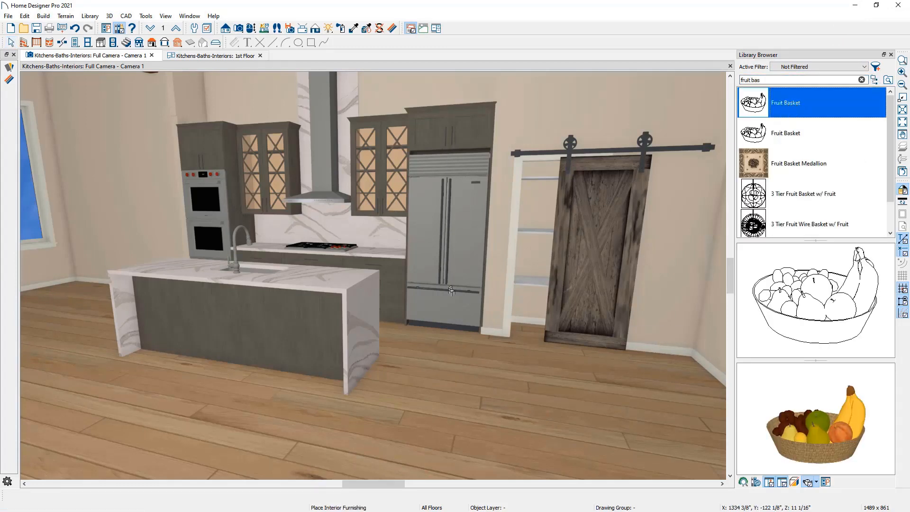
left_click(188, 283)
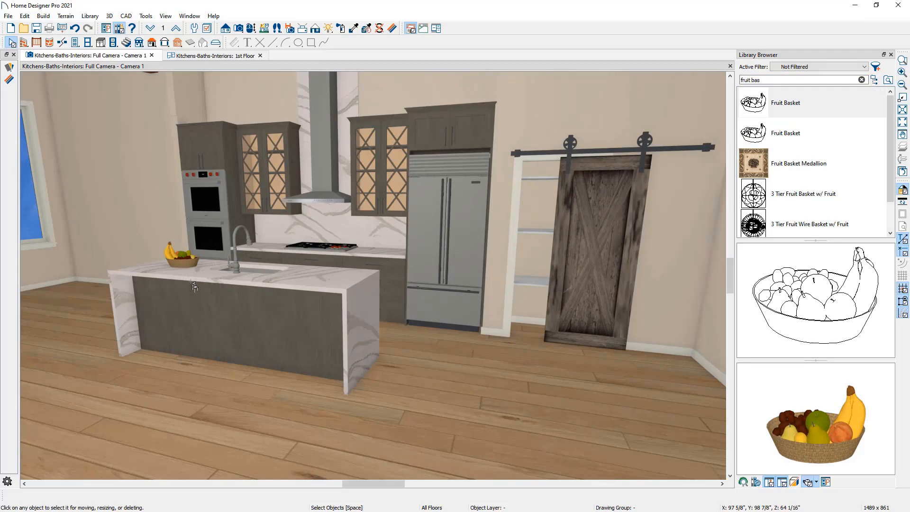
left_click(183, 256)
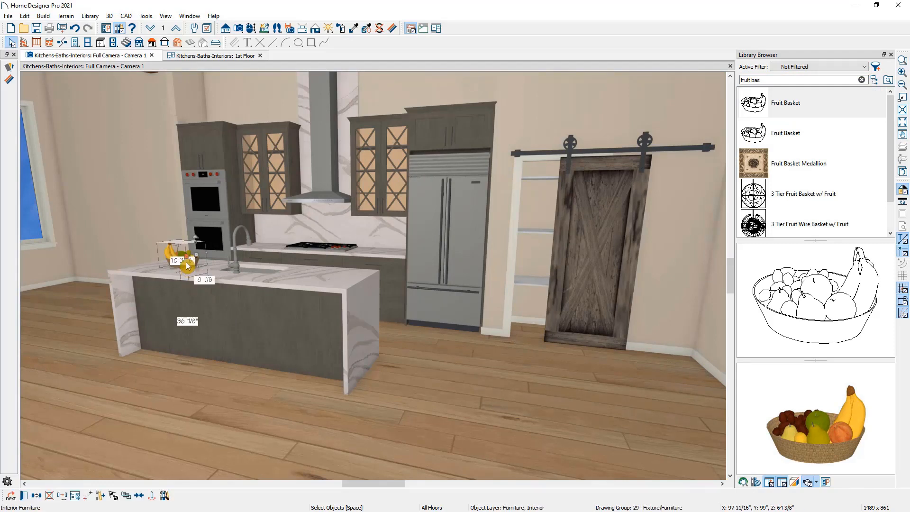
left_click(100, 499)
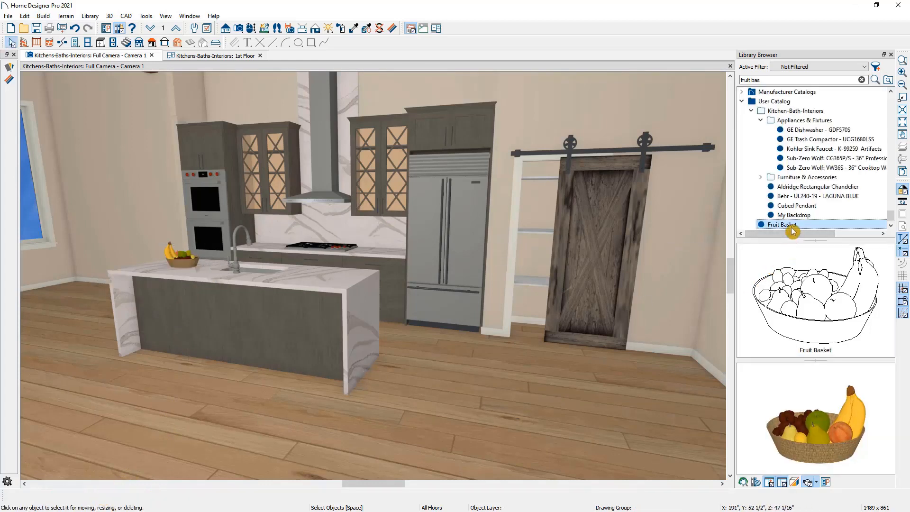
In the 1st Floor plan, combine the island's base cabinets, countertop, faucet and fruit basket into one architectural block
left_click(252, 28)
left_click_drag(267, 81, 282, 261)
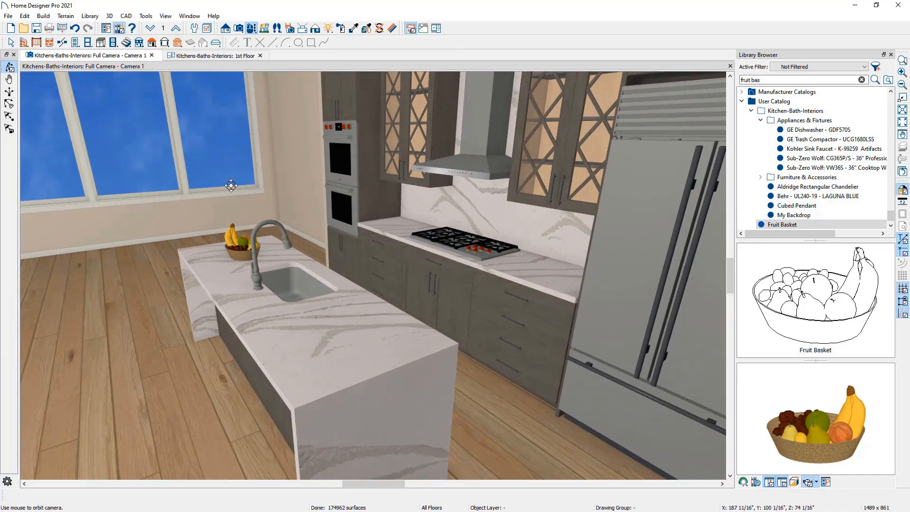
left_click(235, 57)
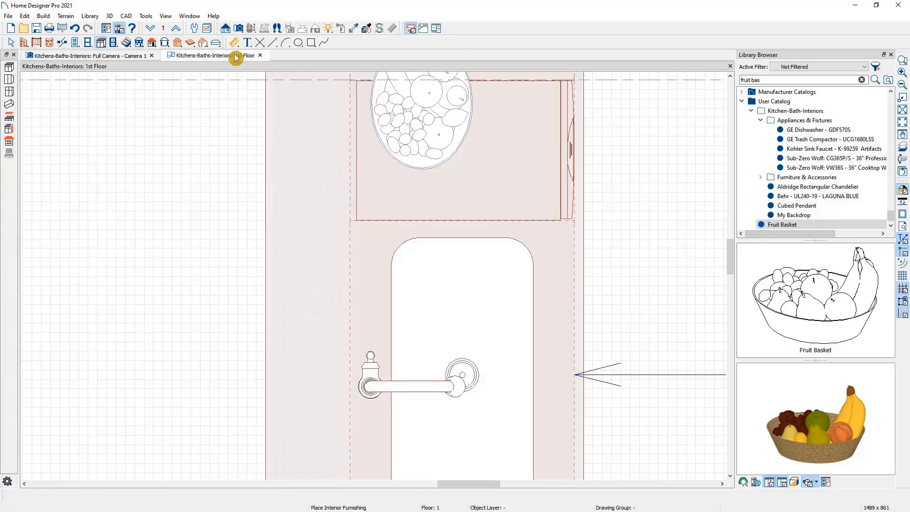
scroll(374, 265, "down", 3)
key("space")
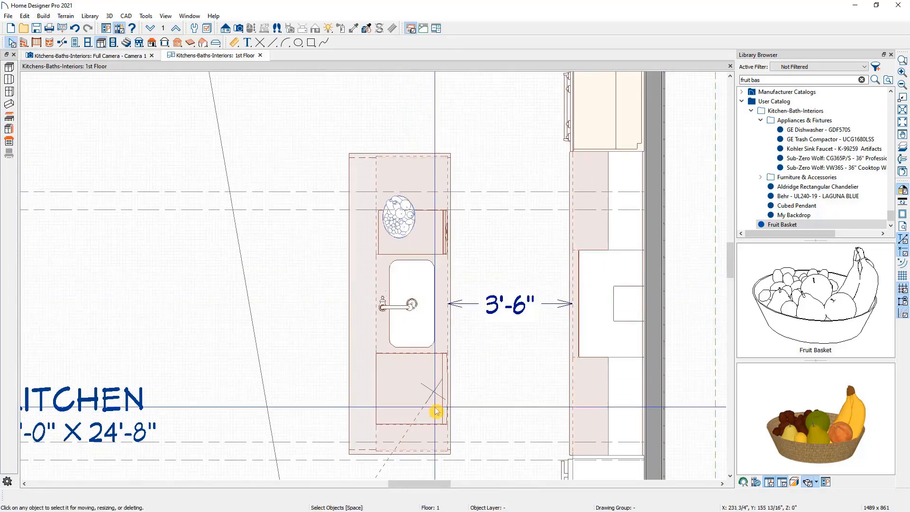
left_click(100, 42)
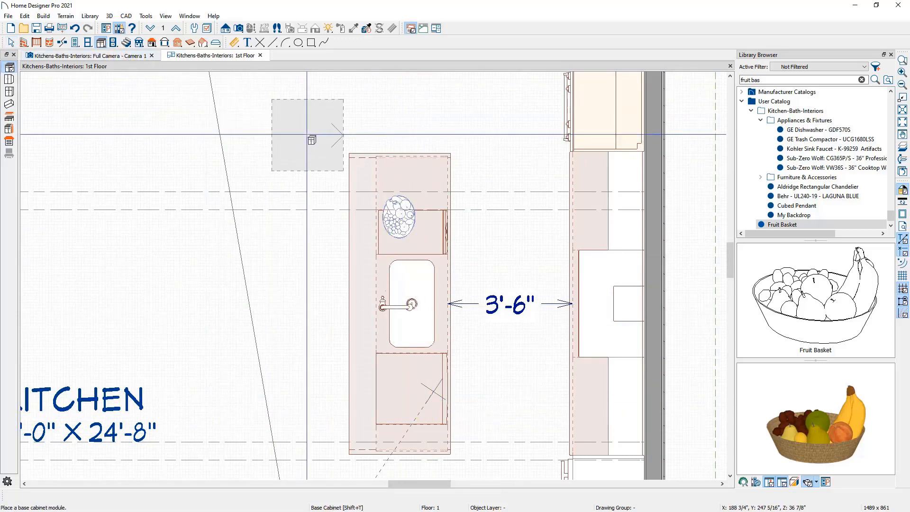
left_click_drag(278, 114, 495, 466)
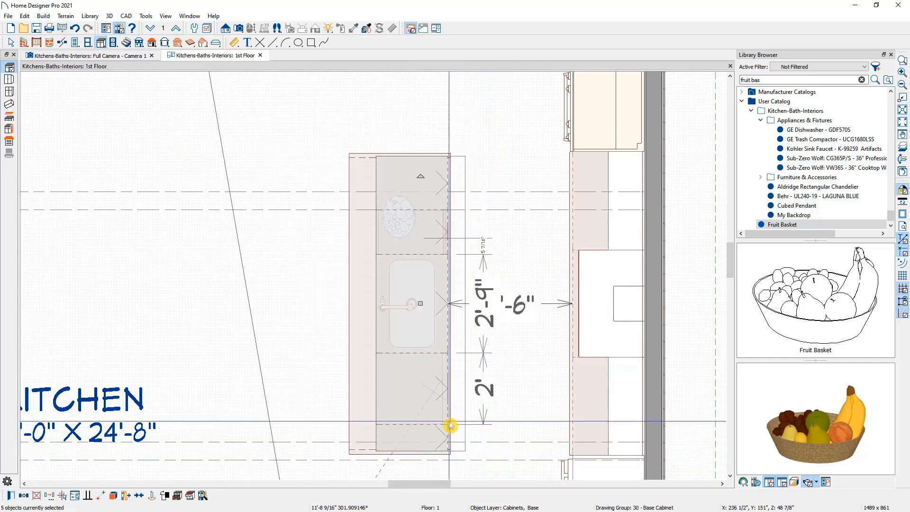
left_click(353, 303, "shift")
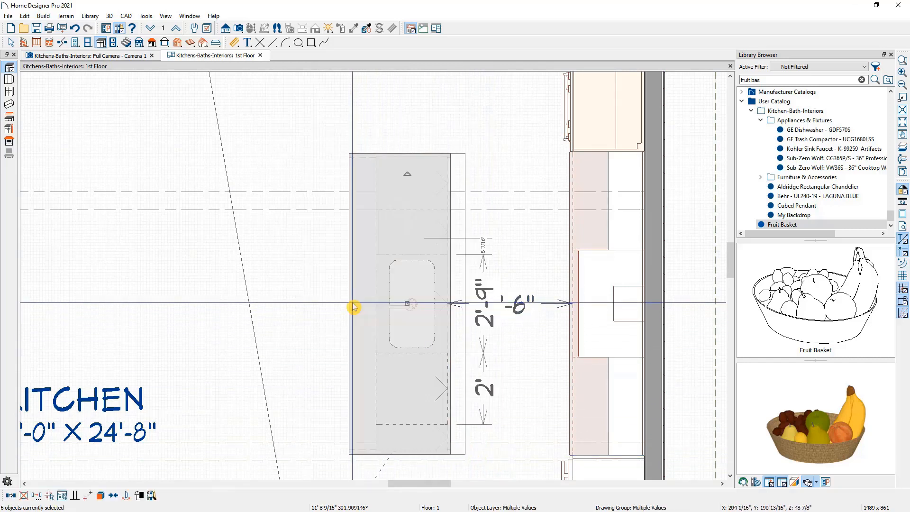
left_click(397, 313, "shift")
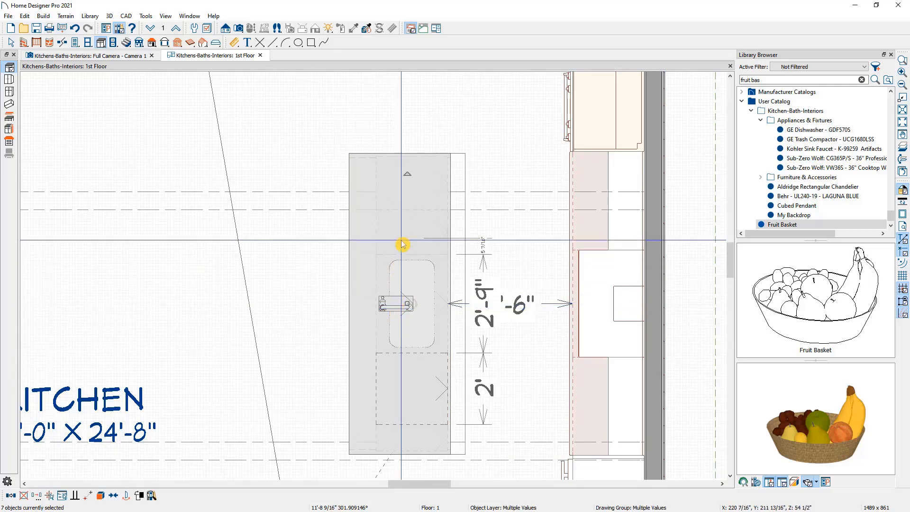
left_click(407, 222, "shift")
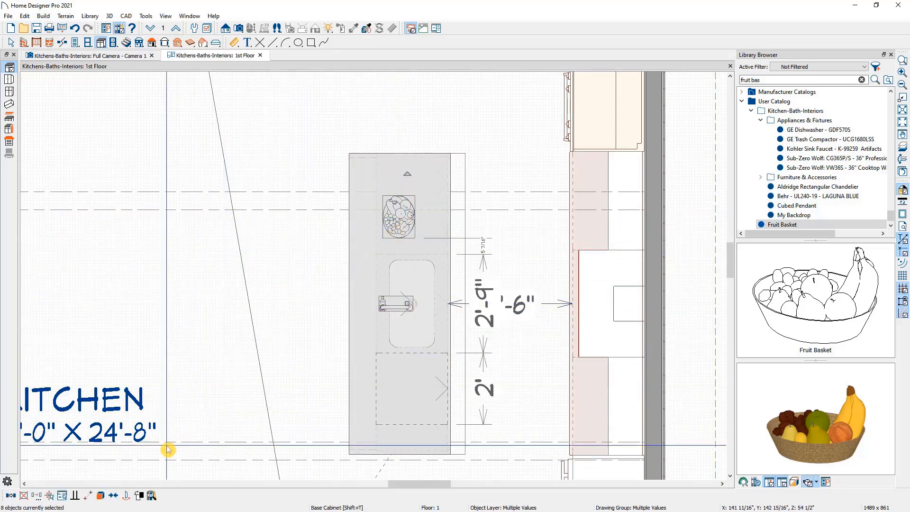
left_click(103, 495)
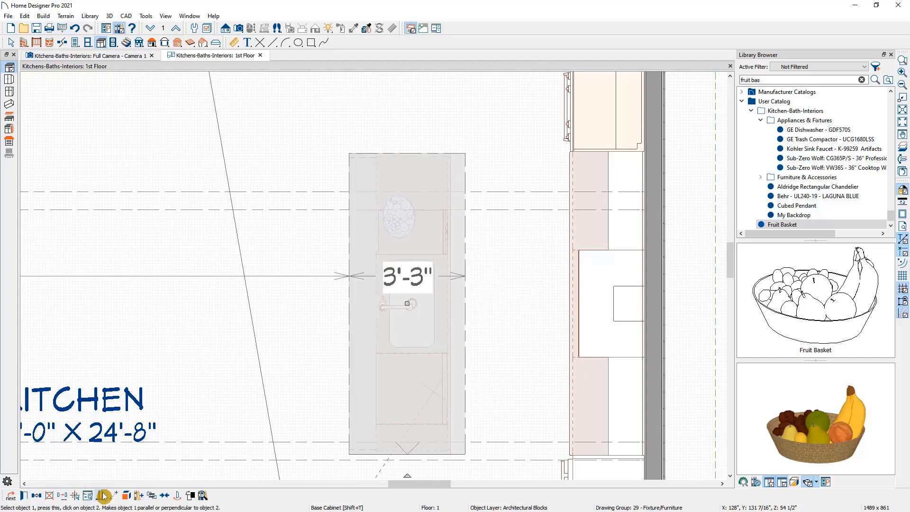
Add the island block to the library and name it "My Island"
left_click(138, 496)
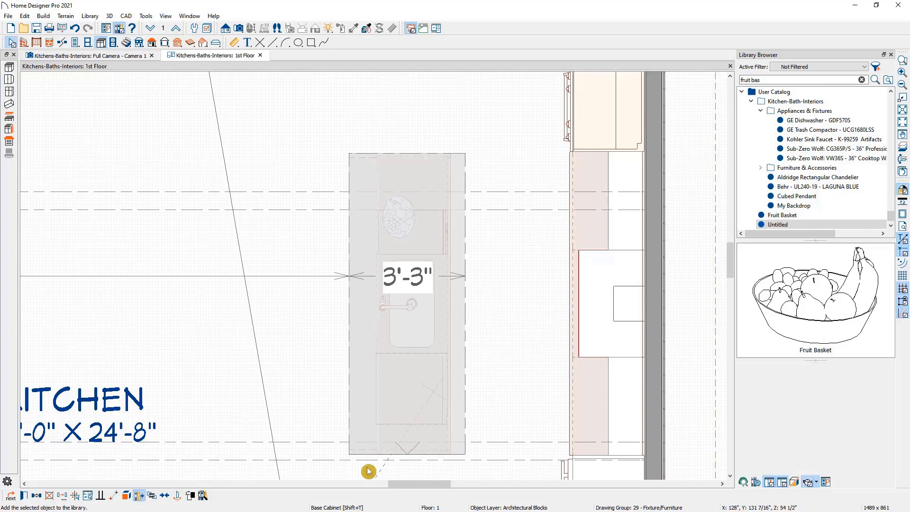
mouse_move(850, 436)
left_mouse_down()
mouse_move(738, 432)
mouse_move(857, 429)
left_mouse_up()
left_click(790, 225)
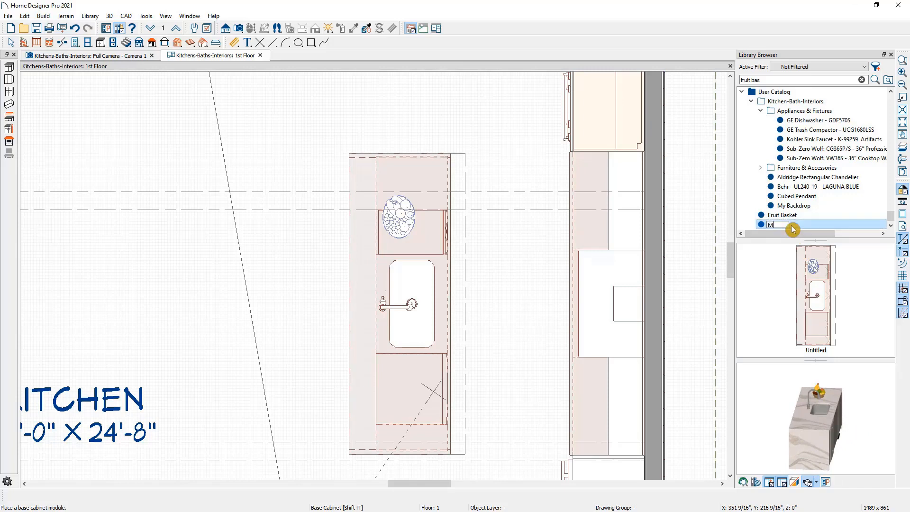
type("My Island")
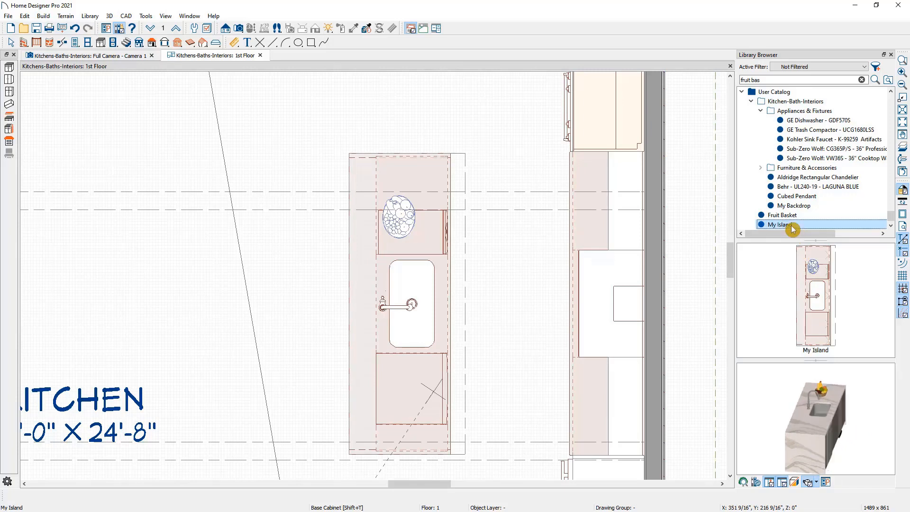
key("Return")
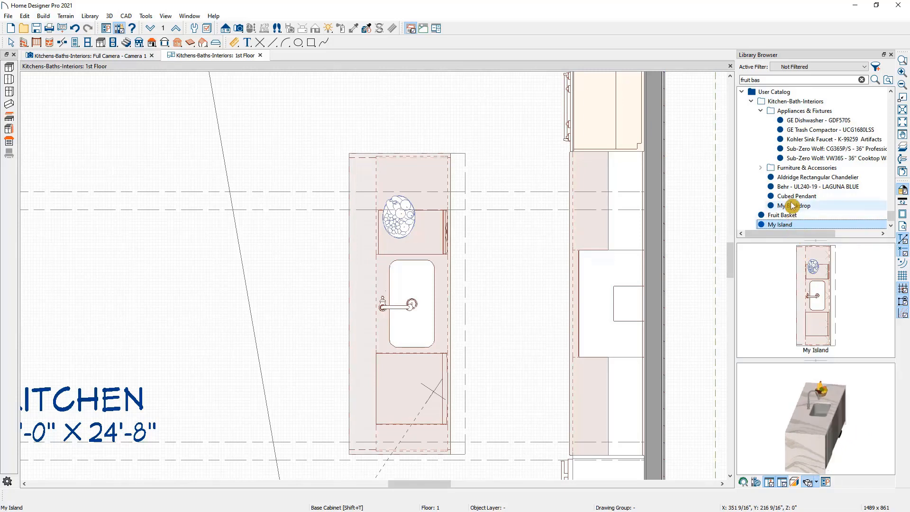
Place the Chairs block from the Furniture & Accessories folder along the island's outer side, opposite the cooktop wall
left_click(762, 169)
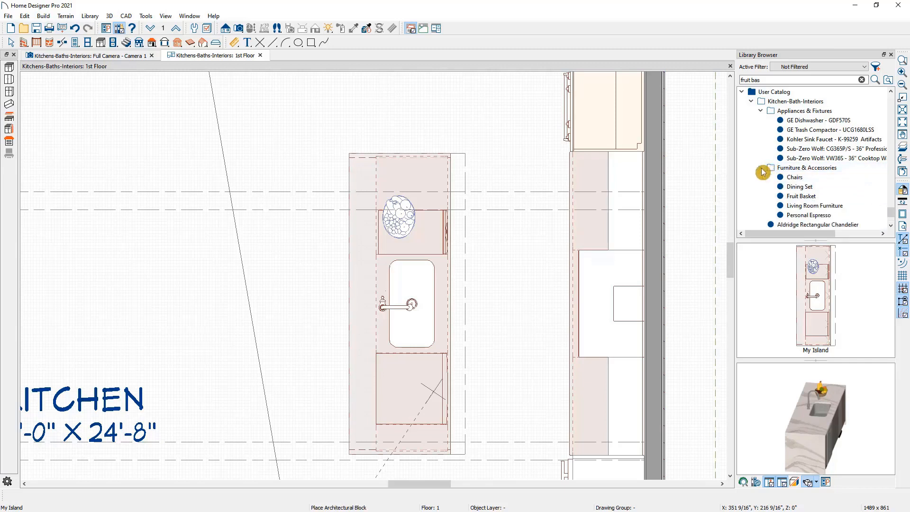
scroll(763, 172, "down", 2)
scroll(762, 171, "up", 2)
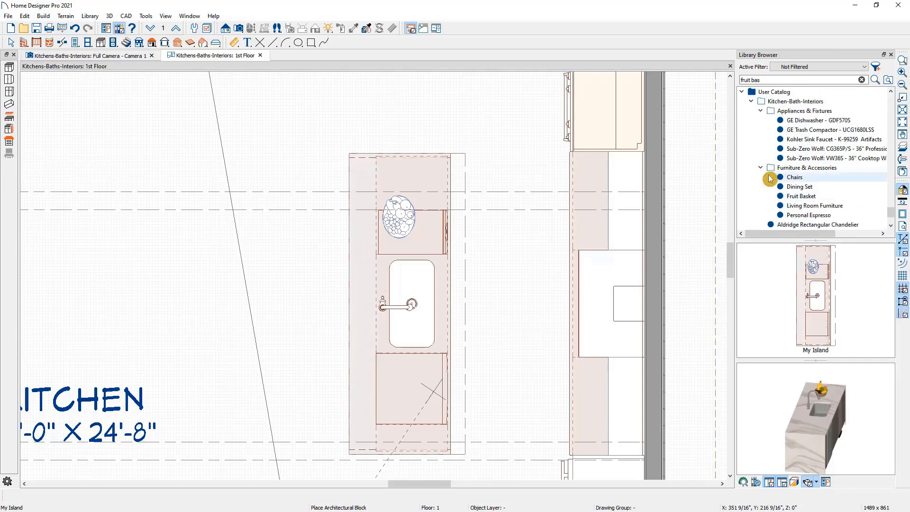
left_click(775, 178)
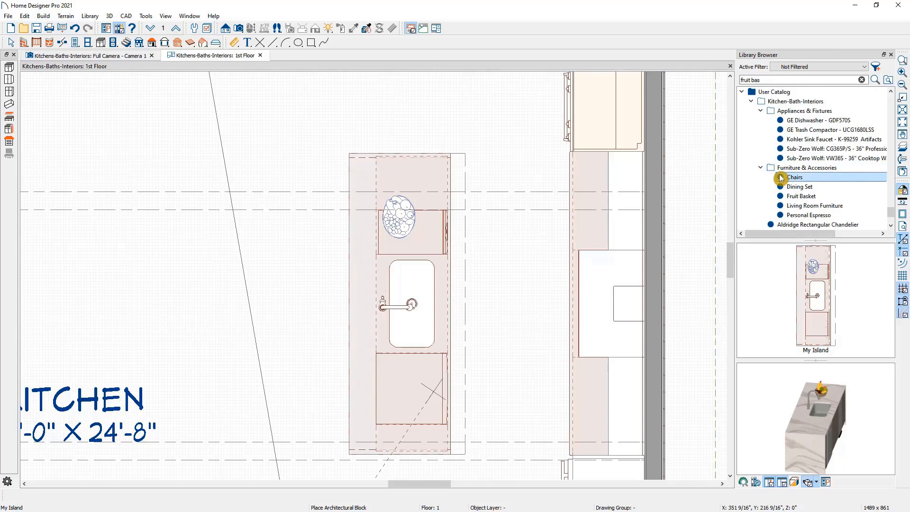
left_click(339, 309)
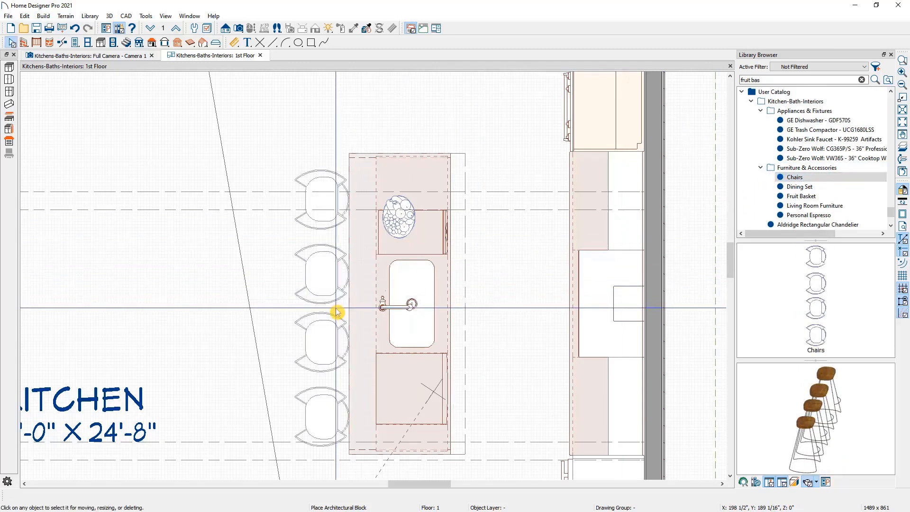
Move the row of chairs about 8 inches toward the island so the stools tuck under the countertop overhang
left_click(337, 312)
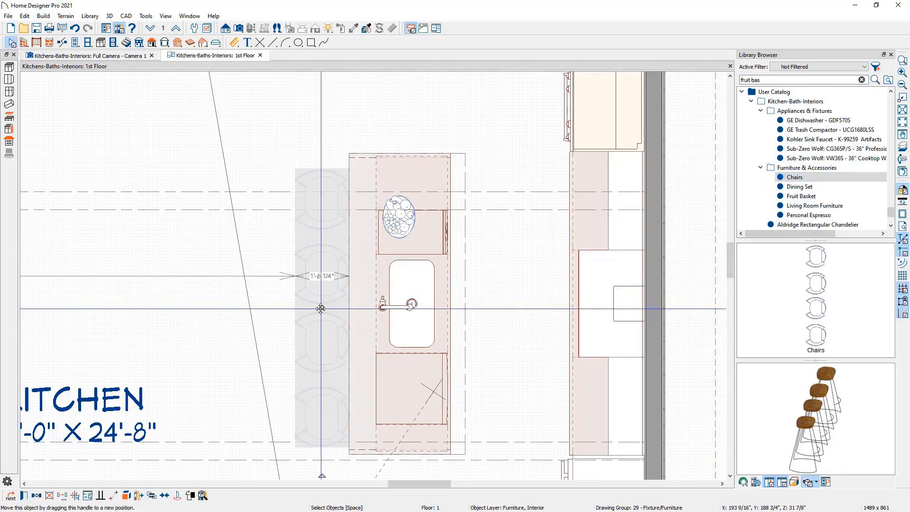
scroll(331, 312, "down", 4)
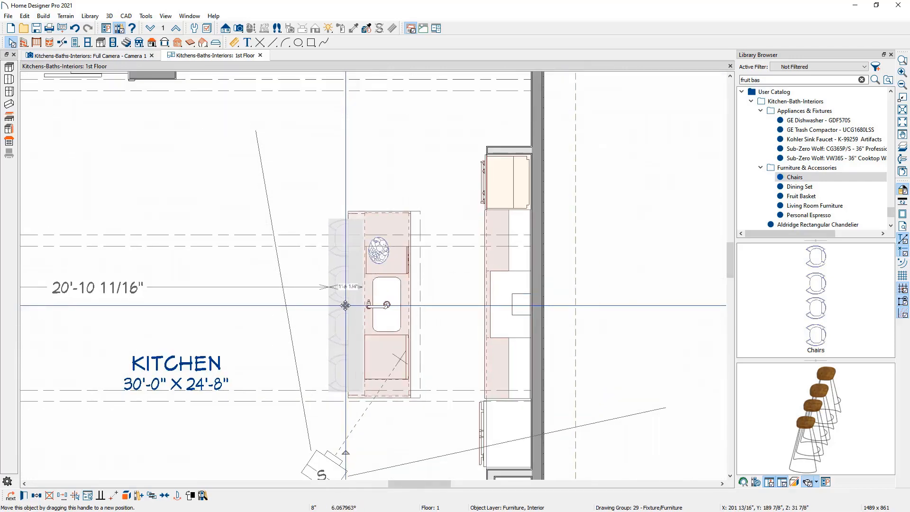
scroll(345, 305, "down", 3)
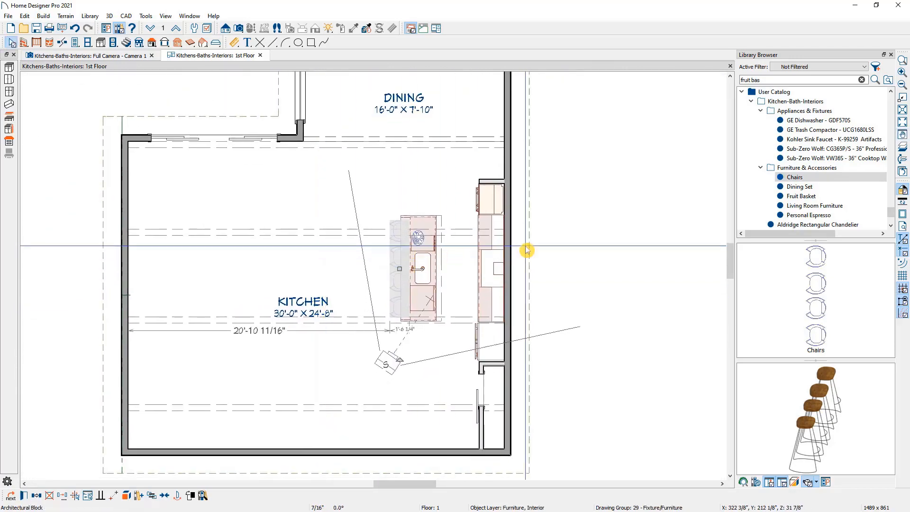
Place the Living Room Furniture block in the open area of the kitchen and shift it about 1'-9" against the wall opposite the cooktop
left_click(808, 209)
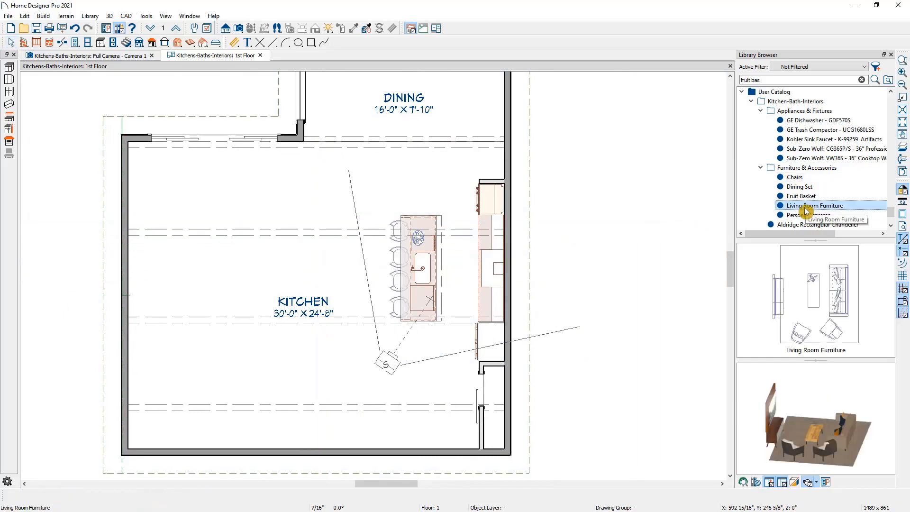
left_click(231, 269)
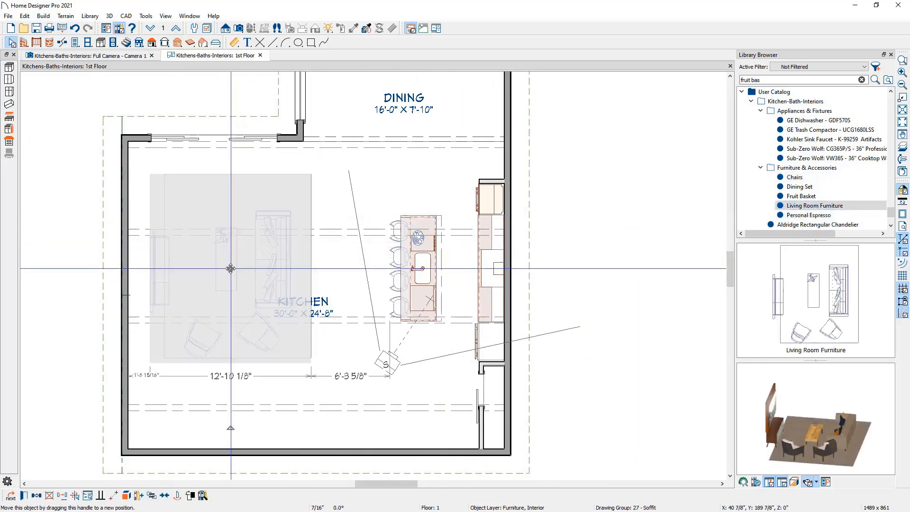
left_click_drag(230, 269, 202, 267)
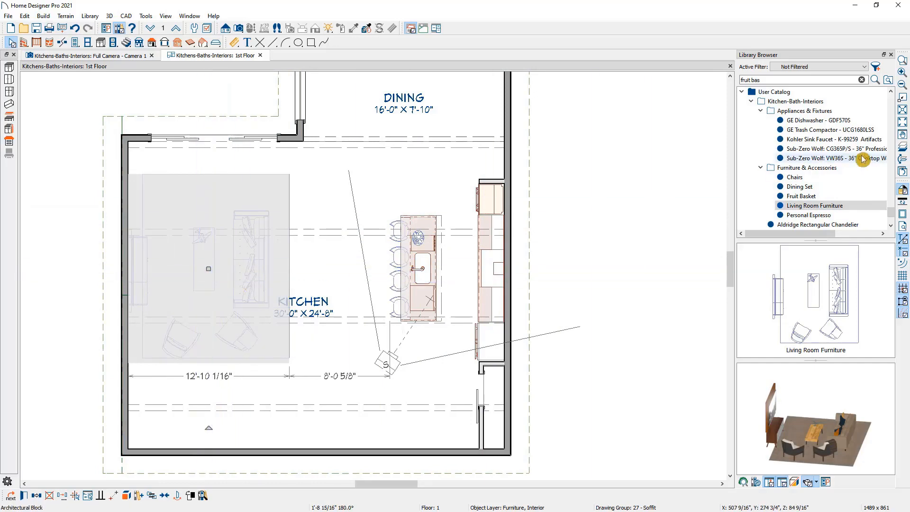
Browse the Manufacturer Catalogs in the library
scroll(782, 161, "up", 4)
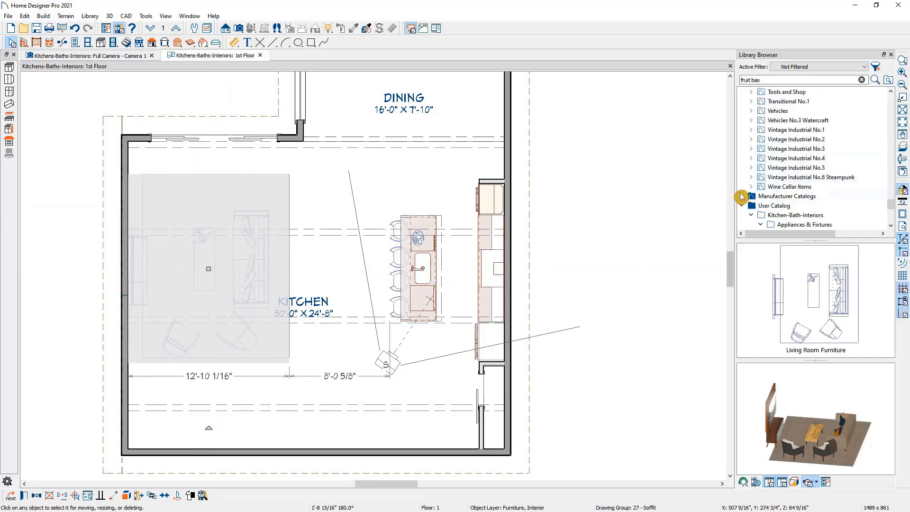
left_click(741, 196)
scroll(833, 183, "down", 2)
left_click_drag(892, 157, 888, 204)
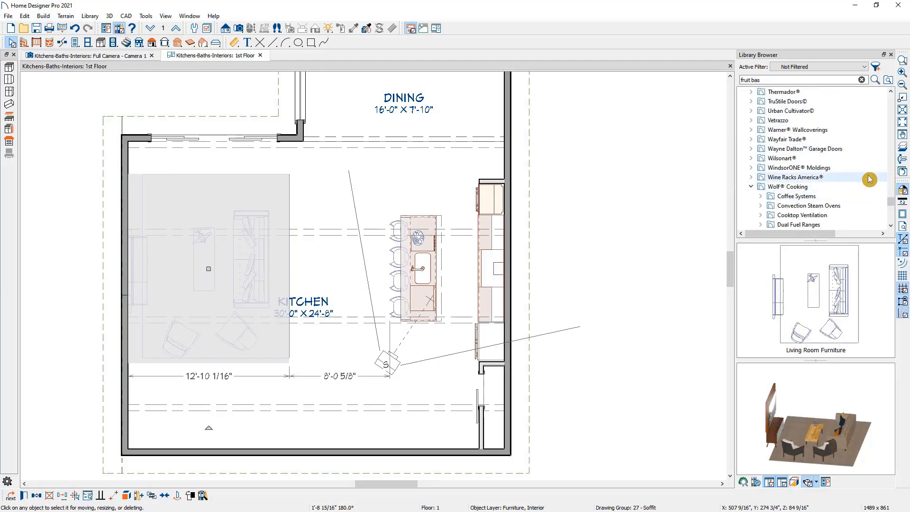
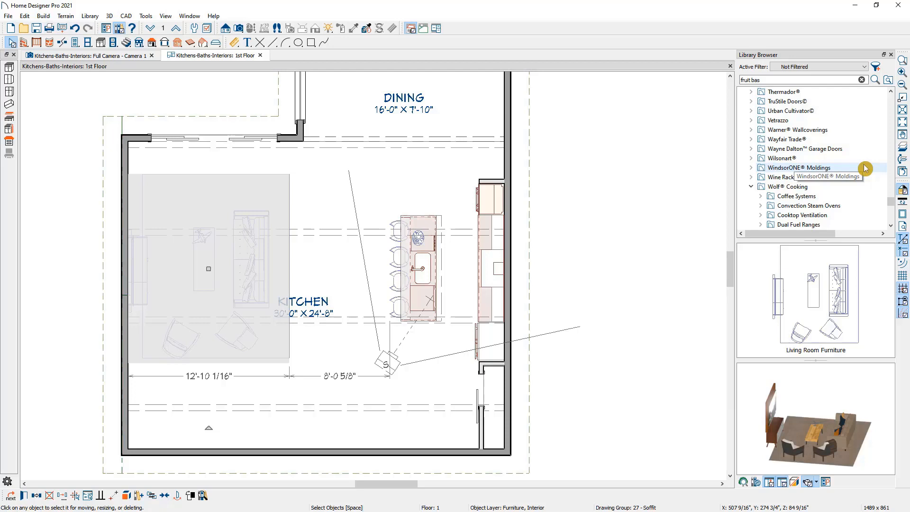
scroll(863, 164, "down", 10)
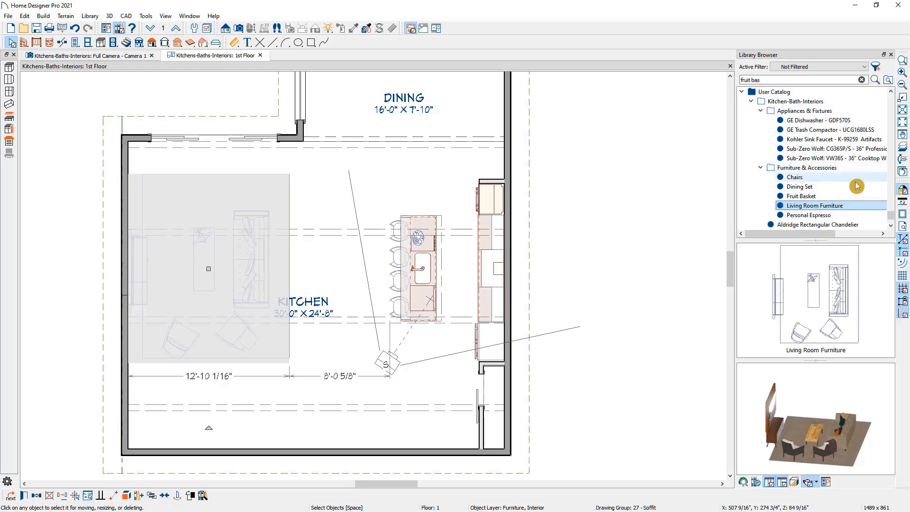
Place the Dining Set block in the dining area beneath the windows and close the library browser
left_click(800, 187)
middle_click_drag(440, 102, 465, 155)
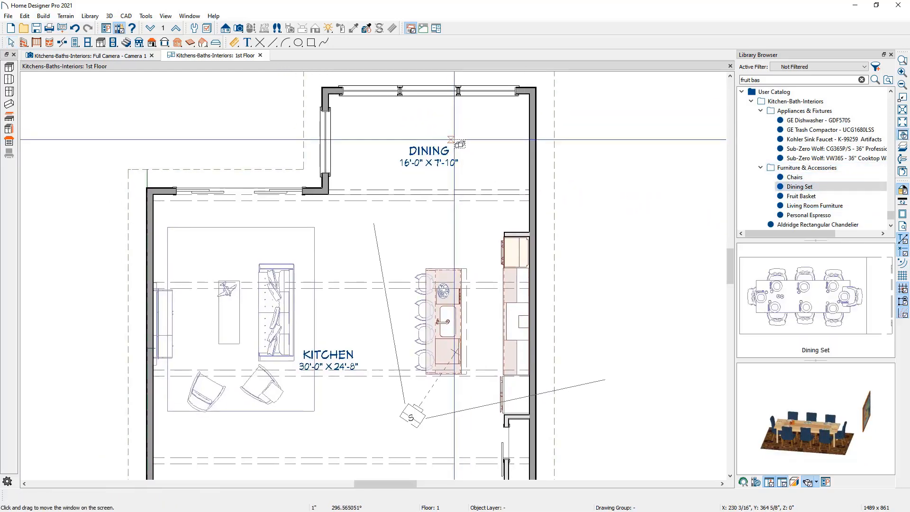
left_click(454, 139)
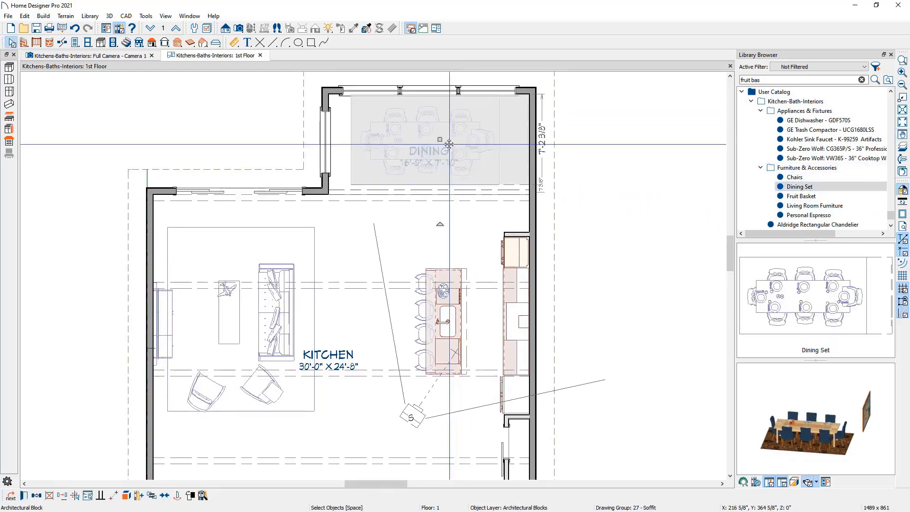
left_click(892, 55)
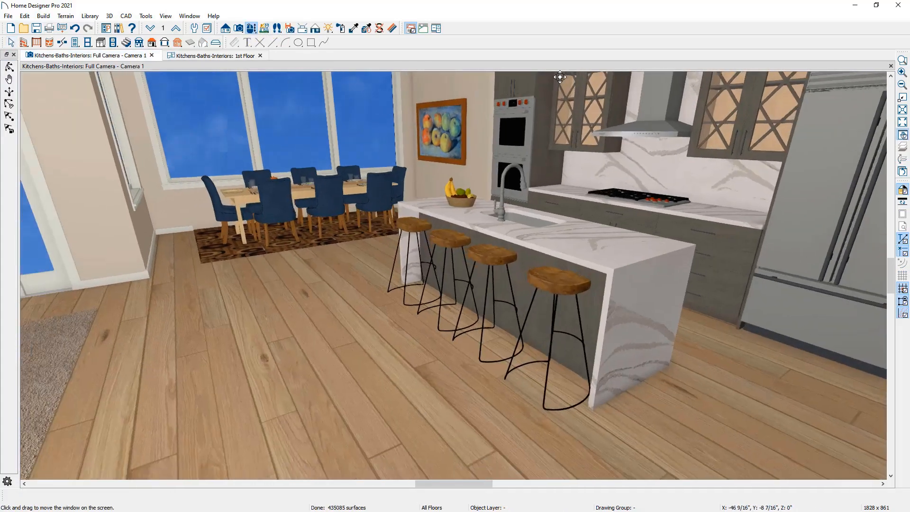
Examine the furnished kitchen and dining area in the Camera 1 view
left_click_drag(560, 76, 333, 216)
middle_click_drag(512, 211, 278, 294)
left_click_drag(509, 241, 519, 231)
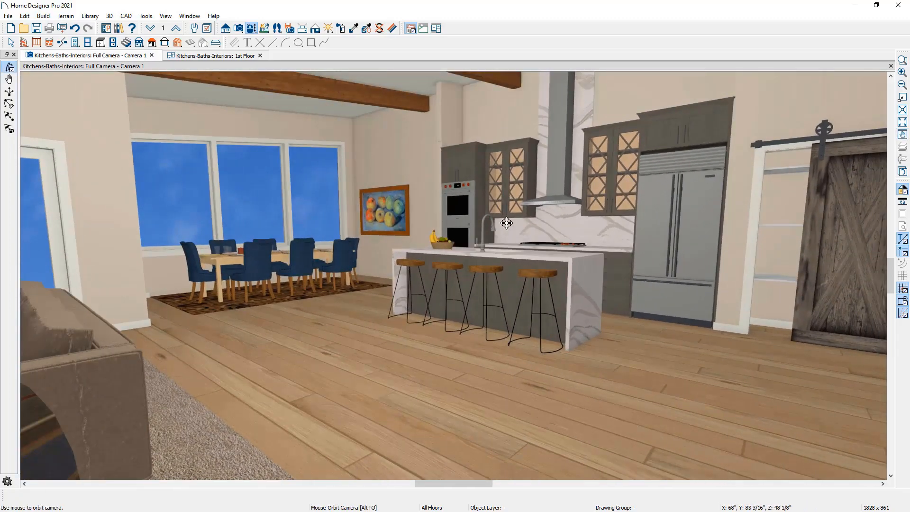
In the 1st Floor plan, auto place electrical outlets throughout the combined kitchen and dining room
left_click(239, 56)
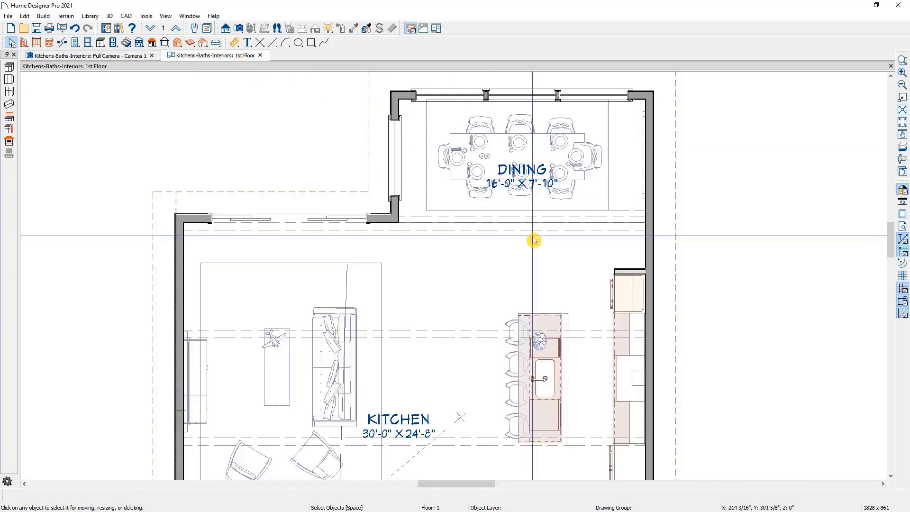
scroll(527, 237, "down", 3)
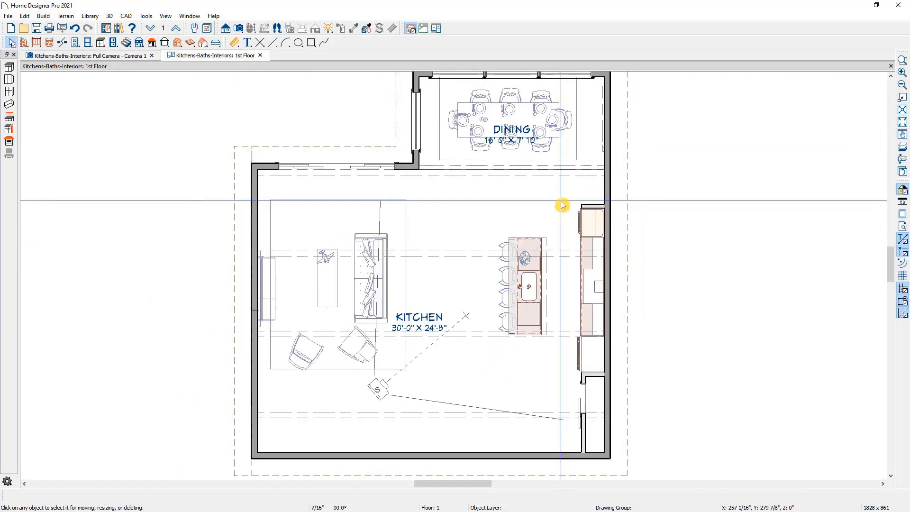
left_click(113, 43)
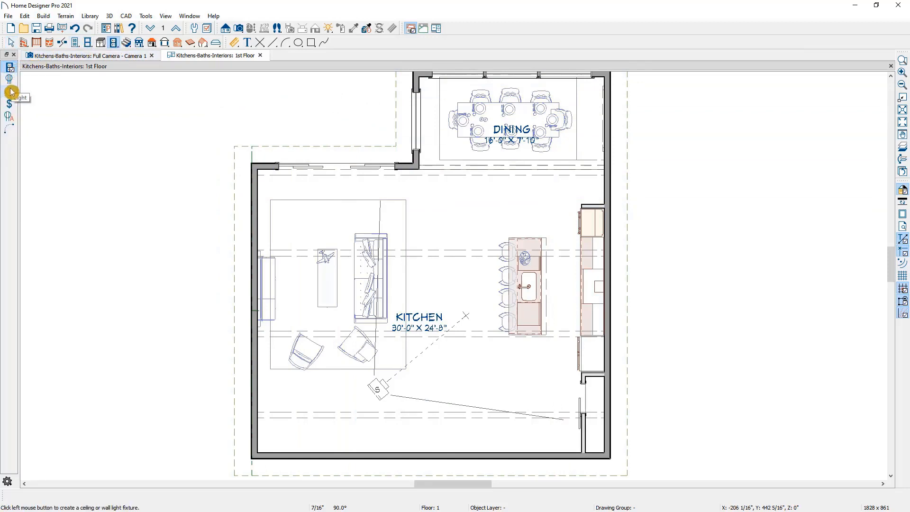
left_click(11, 119)
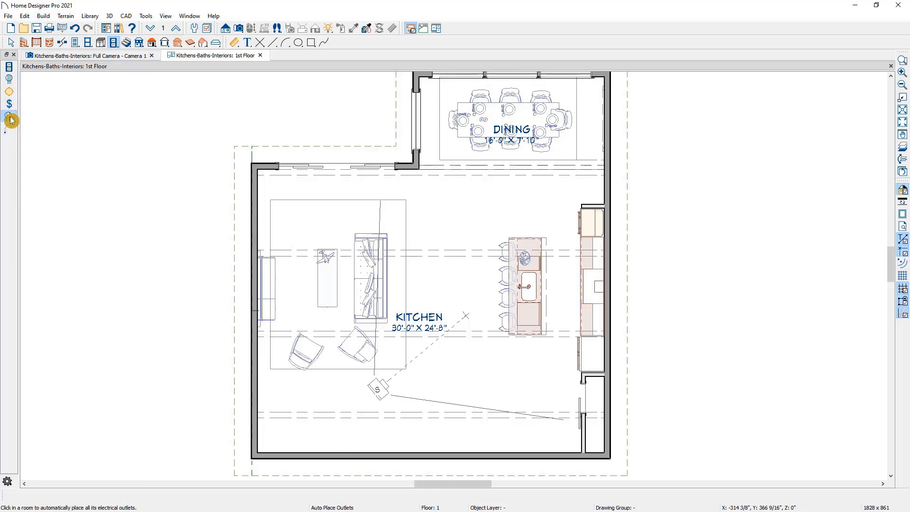
left_click(552, 302)
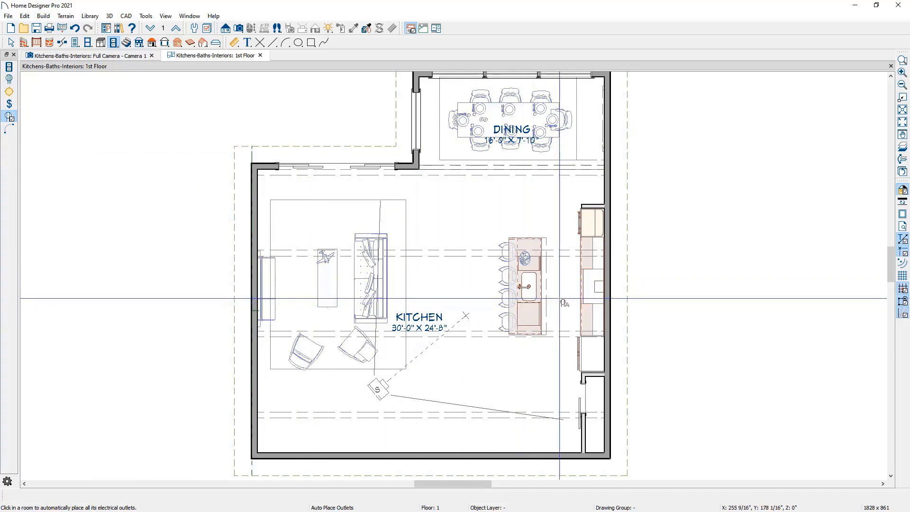
key("space")
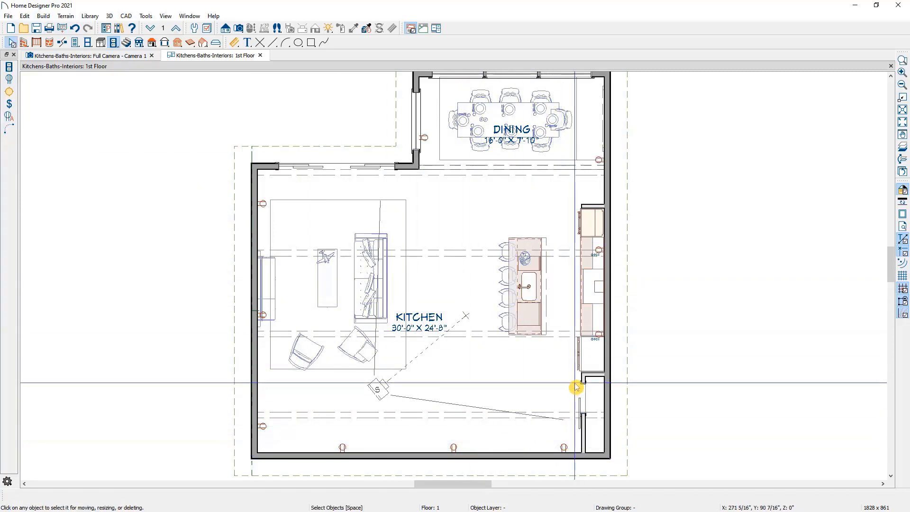
Inspect the GFCI outlets along the cooktop wall in plan and on the backsplash in the Camera 1 view
scroll(609, 341, "up", 2)
scroll(610, 340, "up", 2)
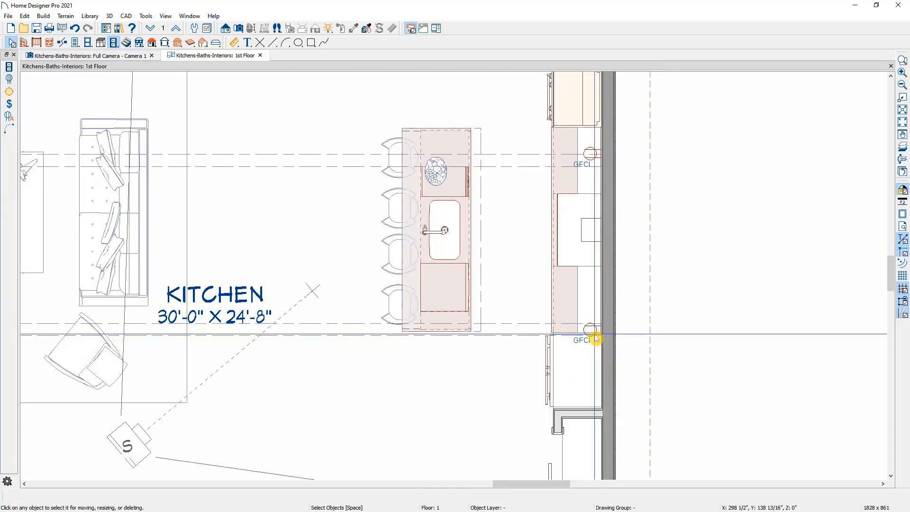
left_click(121, 56)
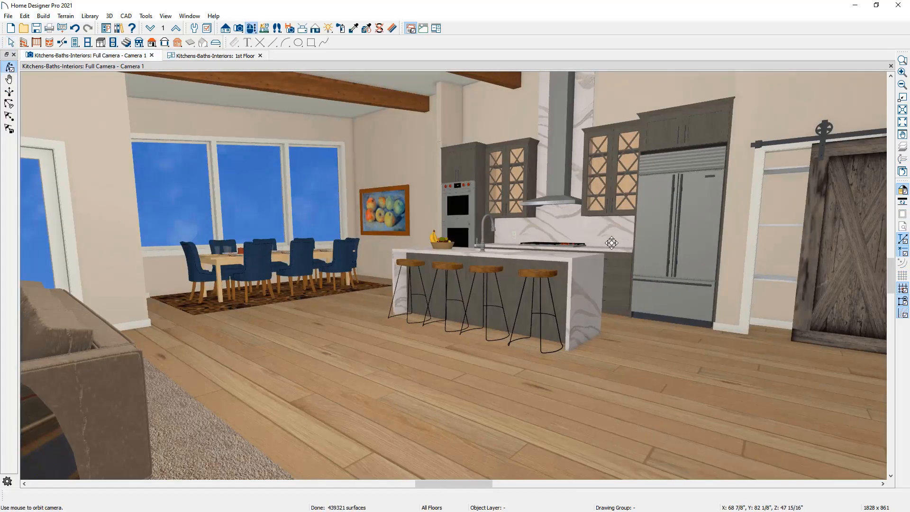
scroll(611, 243, "up", 6)
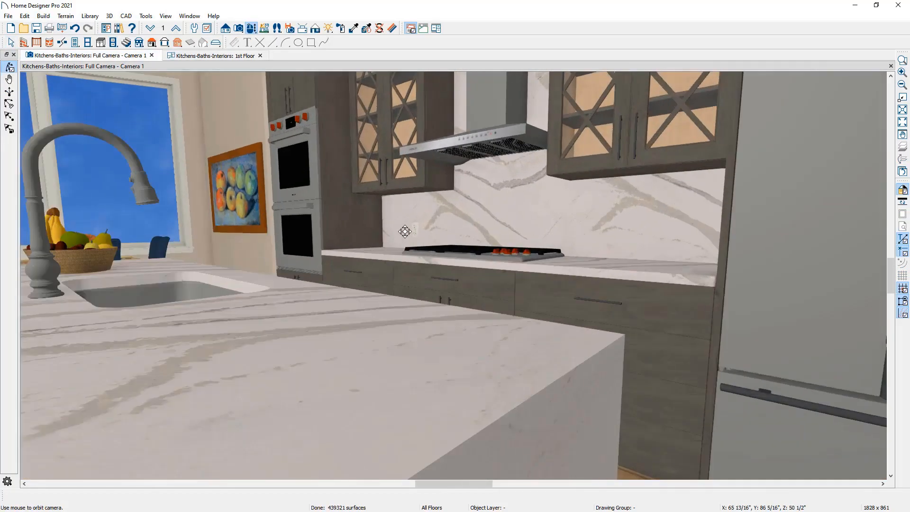
In the 1st Floor plan, place a recessed ceiling light in the aisle in front of the wall oven cabinet
left_click(236, 57)
scroll(374, 182, "down", 4)
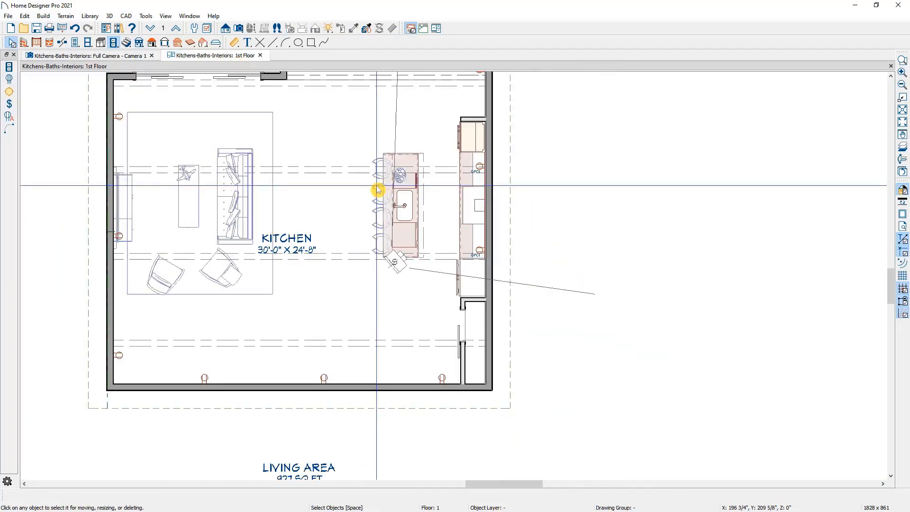
middle_click_drag(394, 190, 391, 227)
scroll(392, 227, "up", 1)
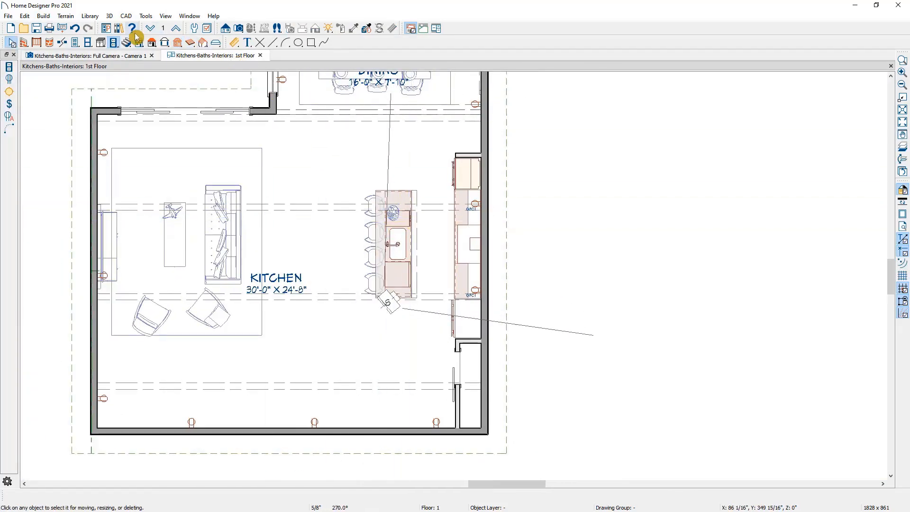
left_click(114, 45)
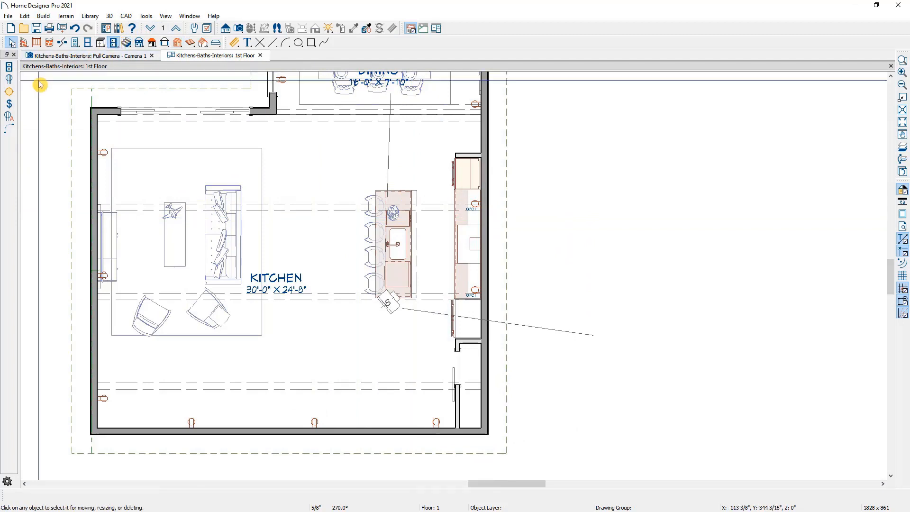
left_click(11, 93)
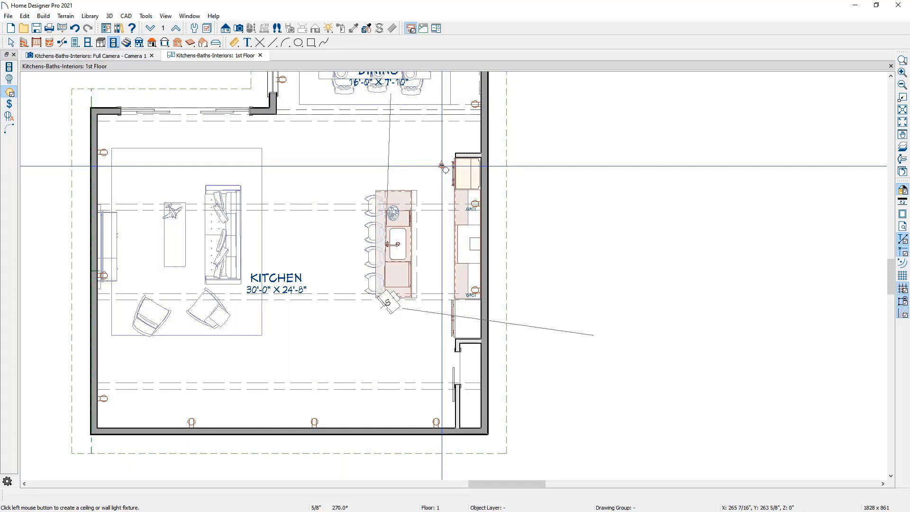
scroll(444, 169, "up", 5)
key("Escape")
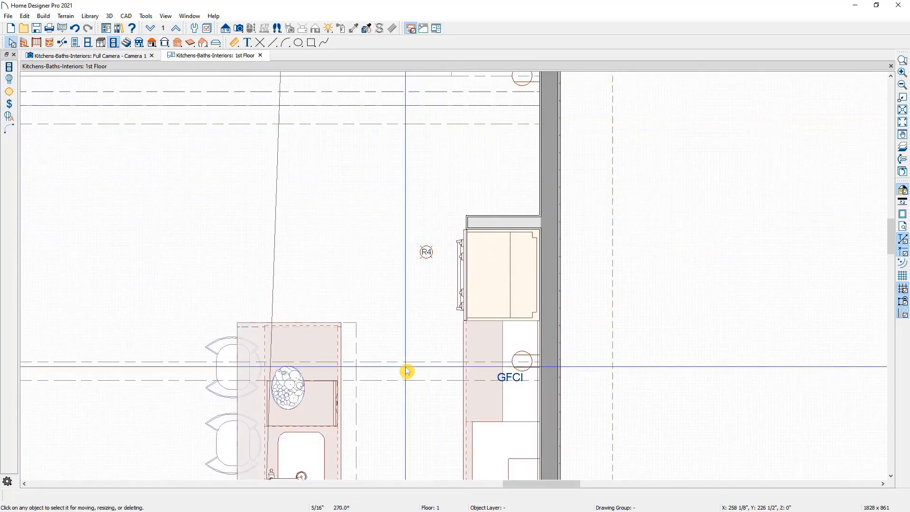
Center the recessed light between the two neighbouring ceiling beams, using a temporary CAD line drawn from beam to beam
left_click(275, 44)
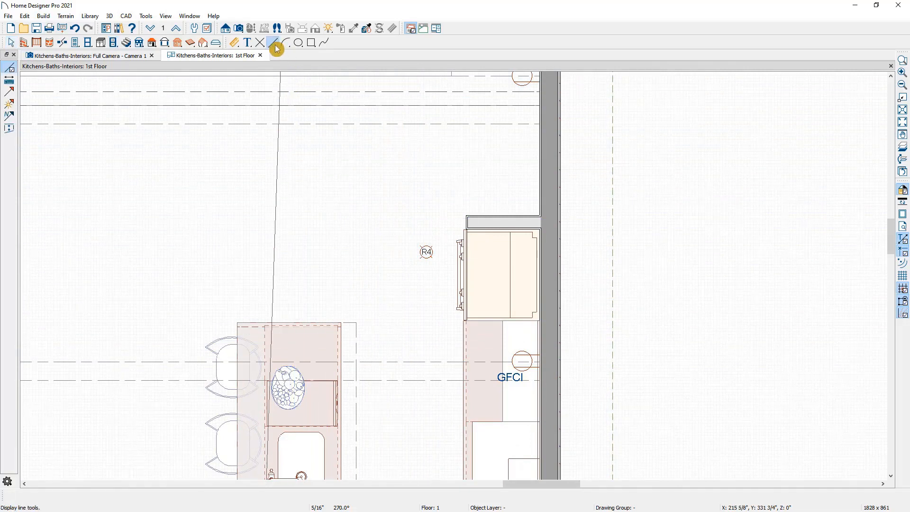
left_click_drag(391, 124, 392, 361)
left_click_drag(392, 290, 428, 252)
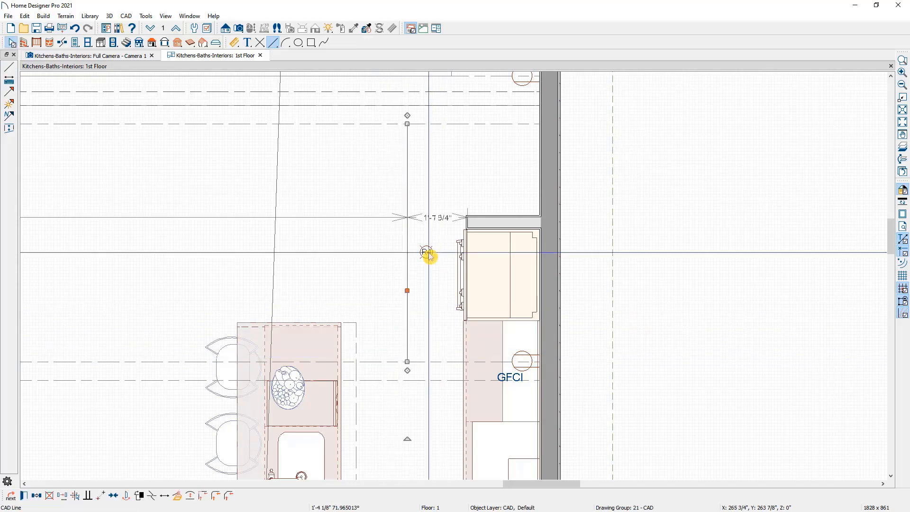
left_click(426, 252)
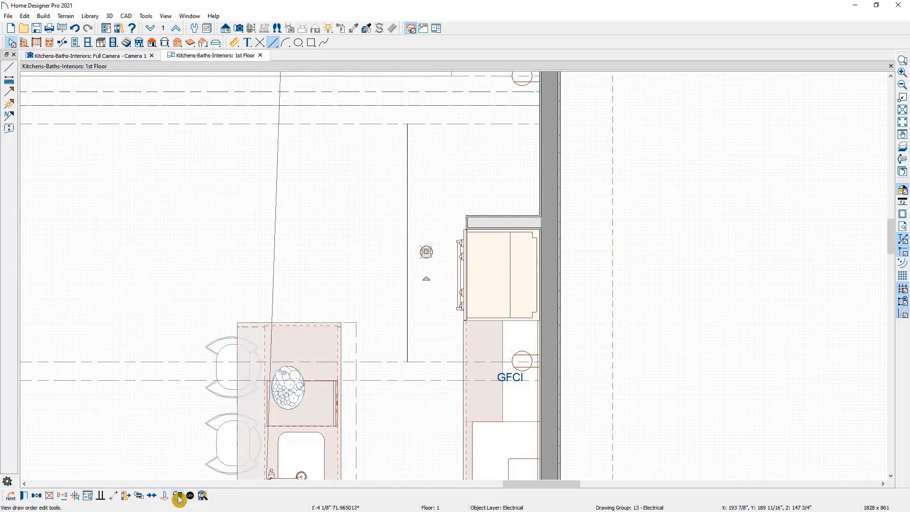
left_click(153, 496)
left_click(409, 246)
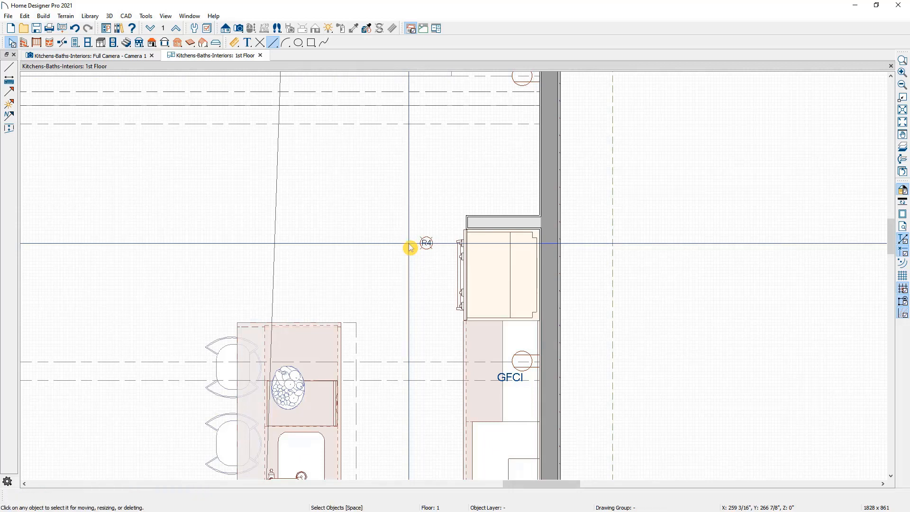
Replicate the recessed light as 2 copies with a Y delta of -84 along the aisle between island and cooktop wall
scroll(410, 247, "down", 5)
middle_click_drag(410, 244, 450, 185)
scroll(449, 186, "down", 1)
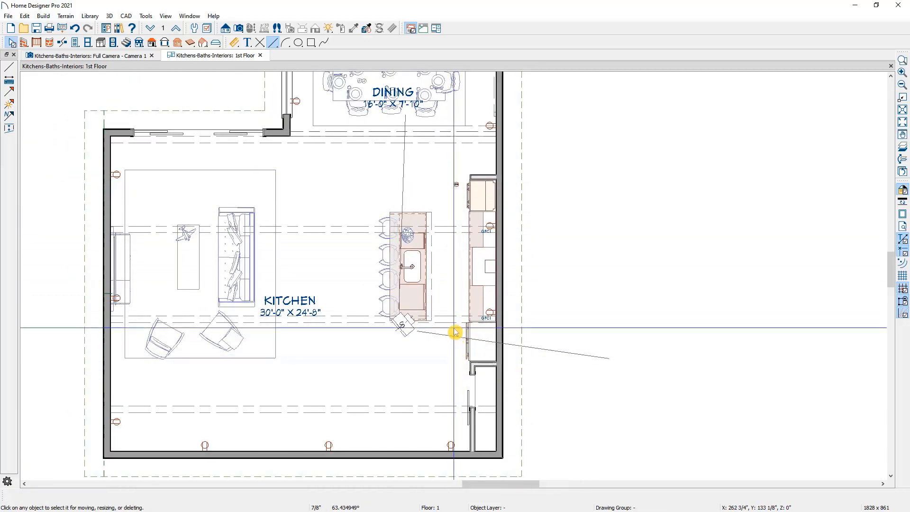
left_click(456, 184)
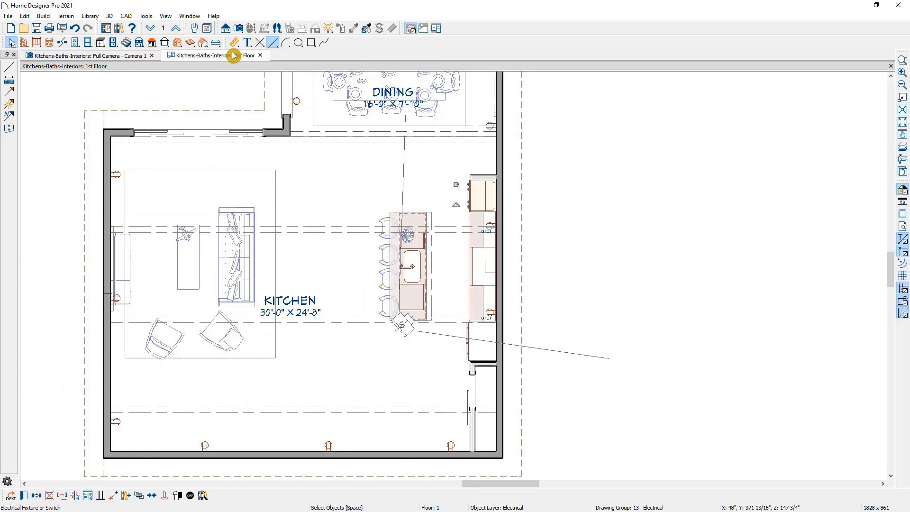
left_click(62, 496)
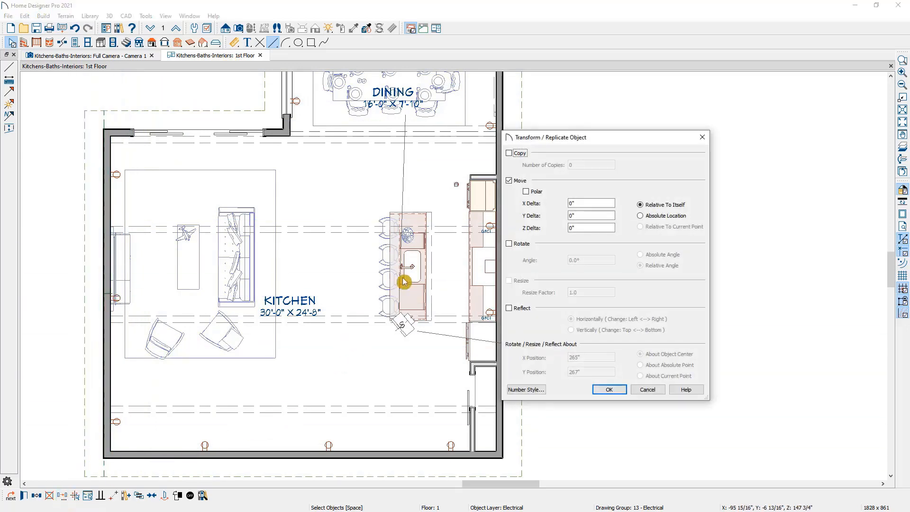
left_click(514, 154)
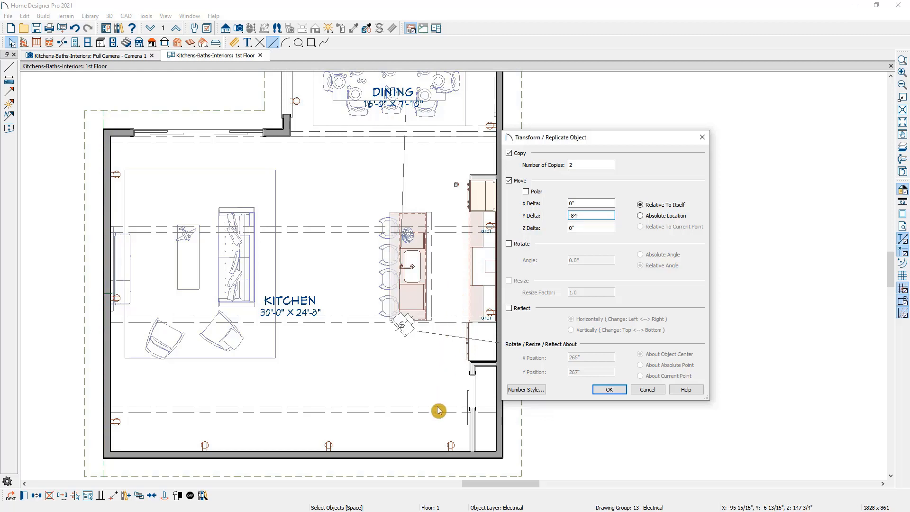
left_click(608, 389)
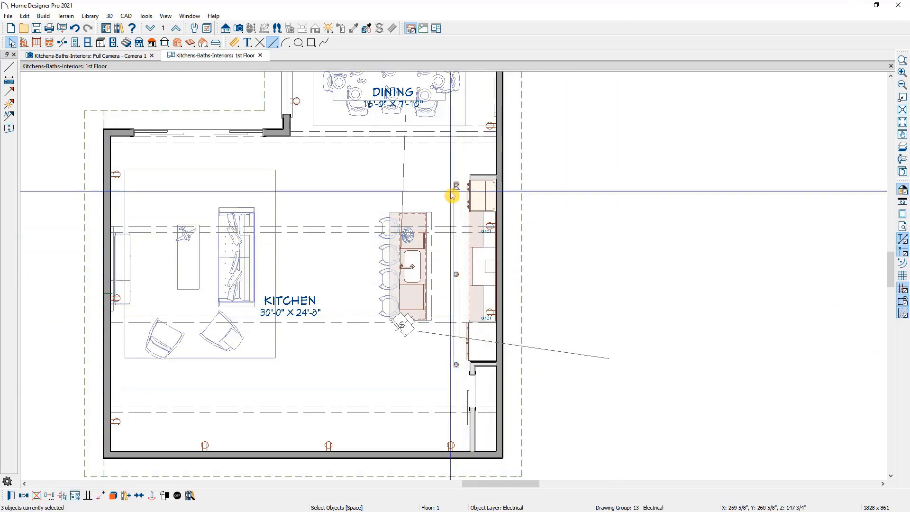
Replicate the three aisle recessed lights as 3 copies with an X delta of -96 across the kitchen and living area
left_click(50, 496)
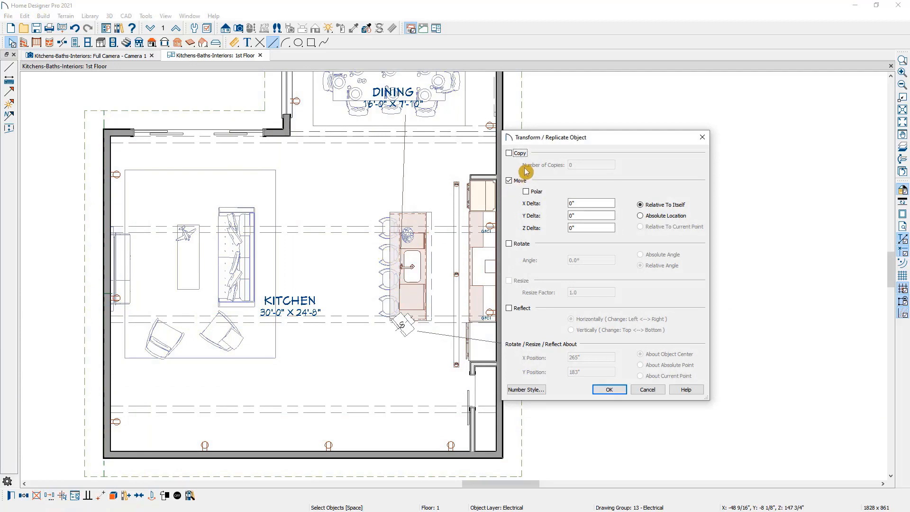
left_click(520, 155)
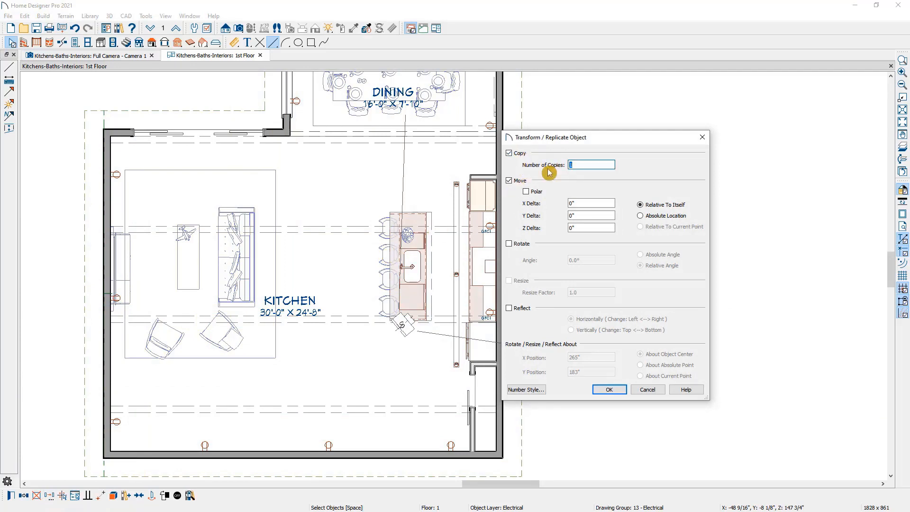
type("3")
double_click(575, 203)
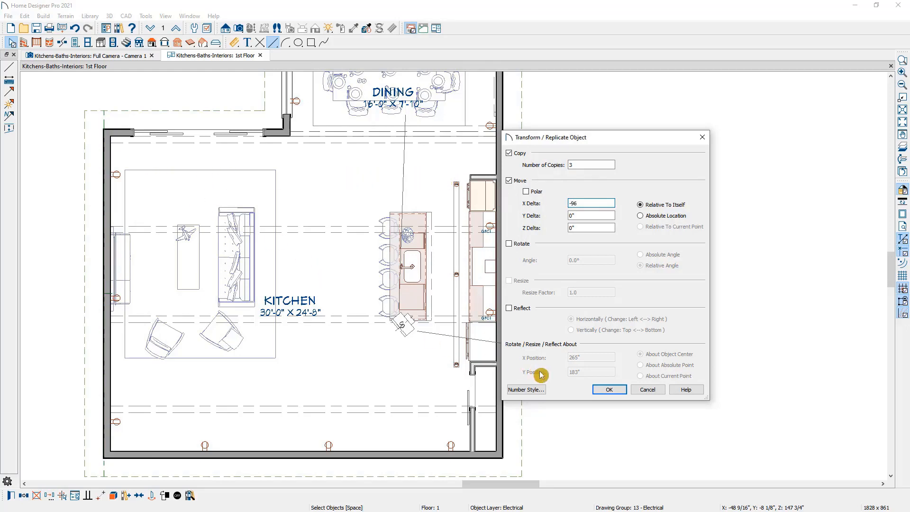
left_click(597, 391)
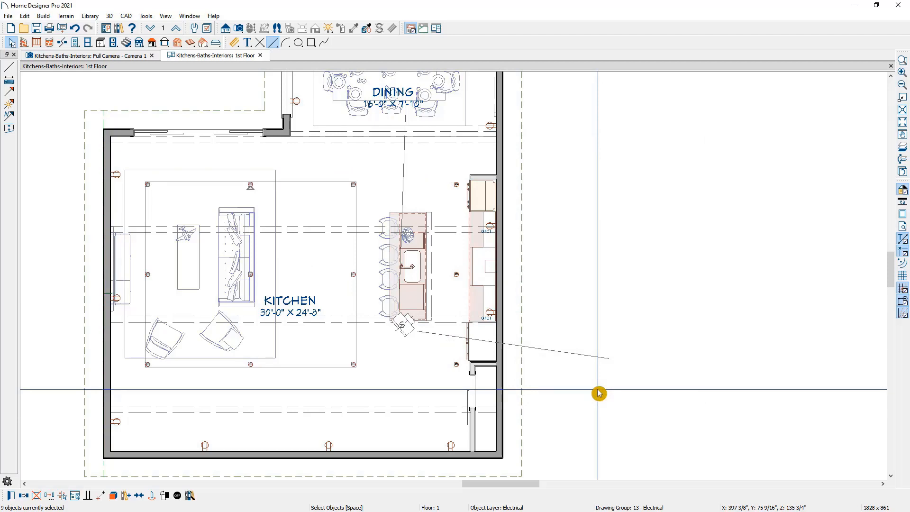
Place an electrical switch on the short wall section beside the sliding doors, near the living area corner
scroll(281, 164, "up", 5)
middle_click_drag(281, 160, 480, 208)
left_click(439, 199)
scroll(439, 199, "up", 1)
scroll(480, 207, "up", 1)
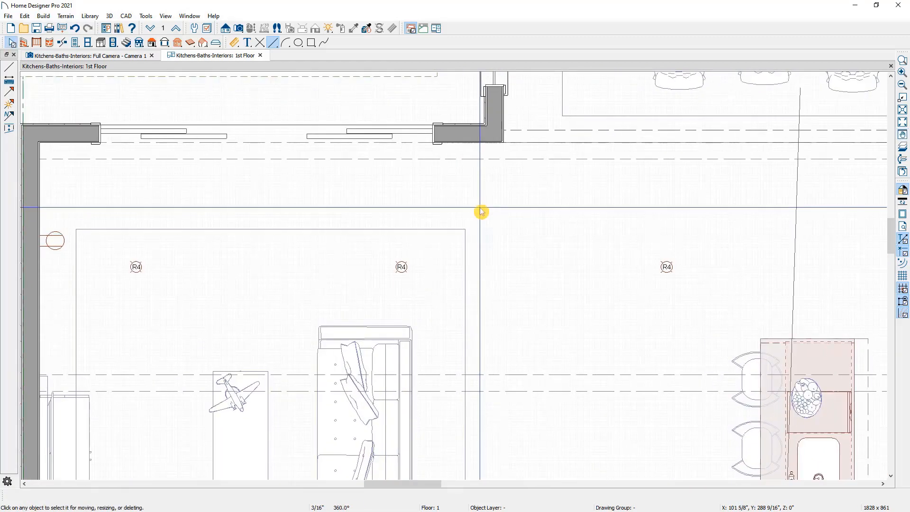
left_click(113, 42)
left_click(11, 106)
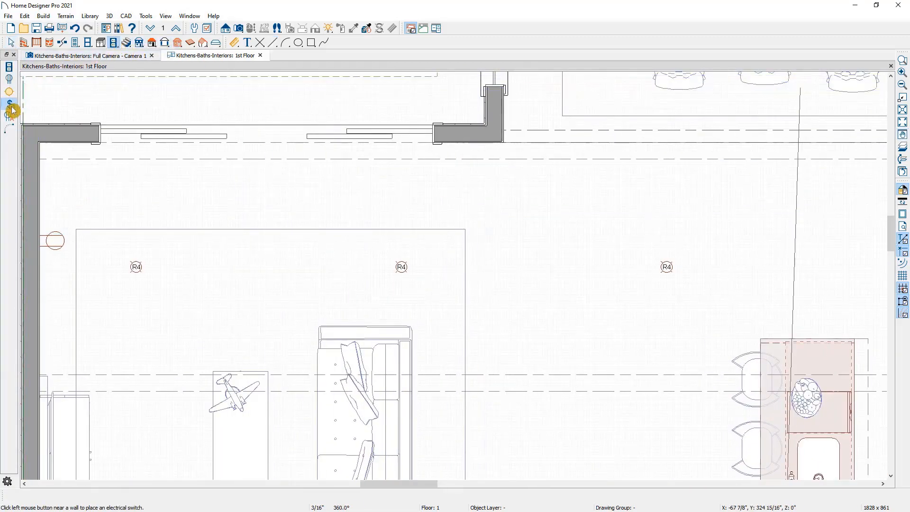
left_click(75, 152)
Wire the switch through the first three recessed lights of the upper row, and flip the last connection arc downward
left_click(10, 135)
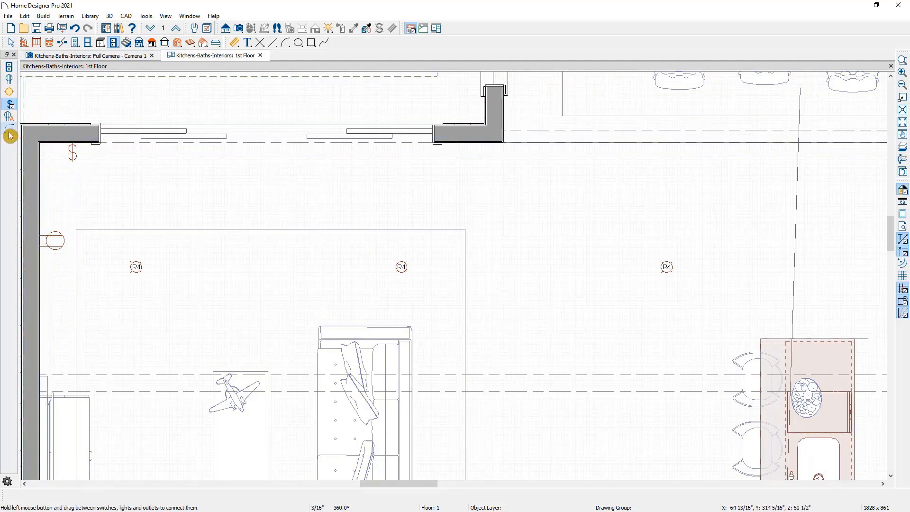
left_click_drag(73, 152, 666, 267)
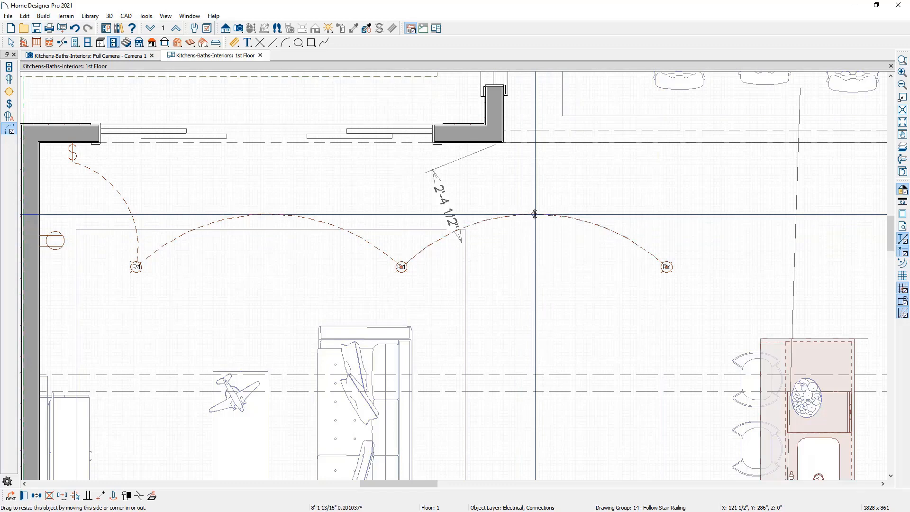
left_click_drag(535, 215, 539, 312)
Place the Cubed Pendant from the user library above the kitchen island
scroll(538, 311, "down", 3)
middle_click_drag(539, 311, 395, 168)
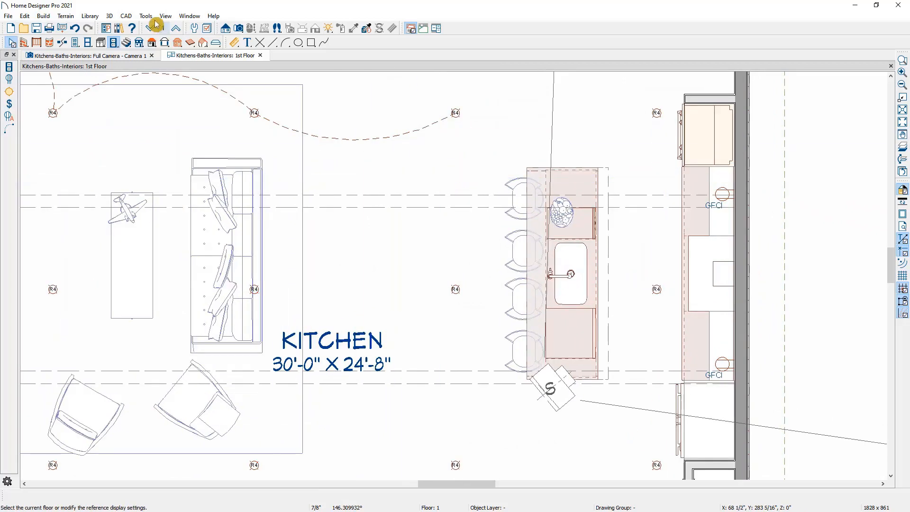
left_click(119, 29)
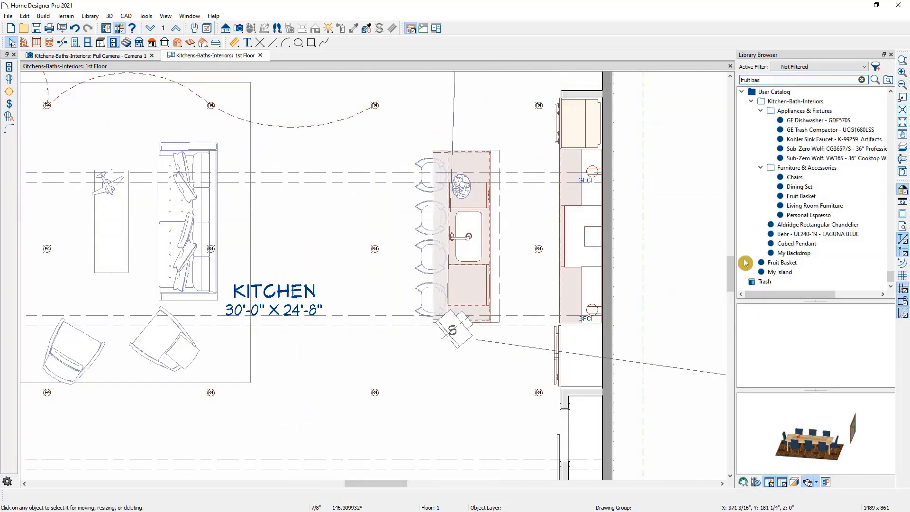
left_click(787, 245)
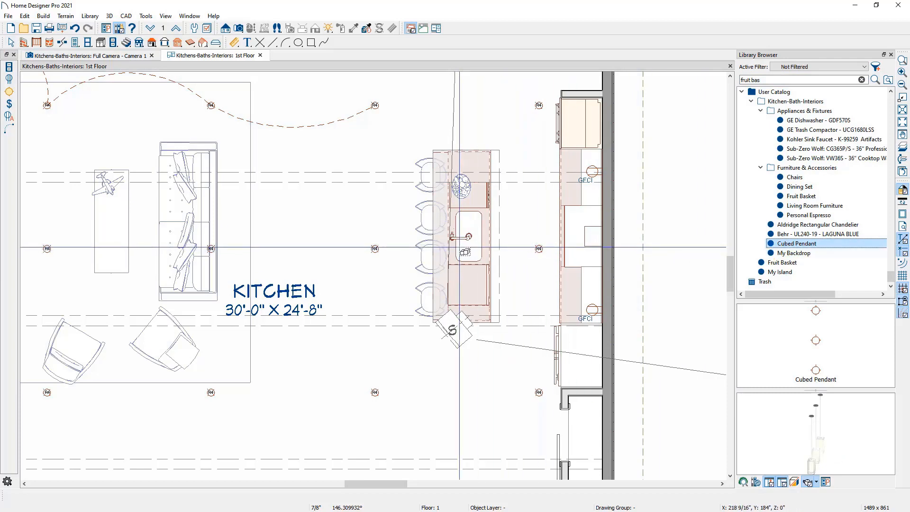
left_click(457, 236)
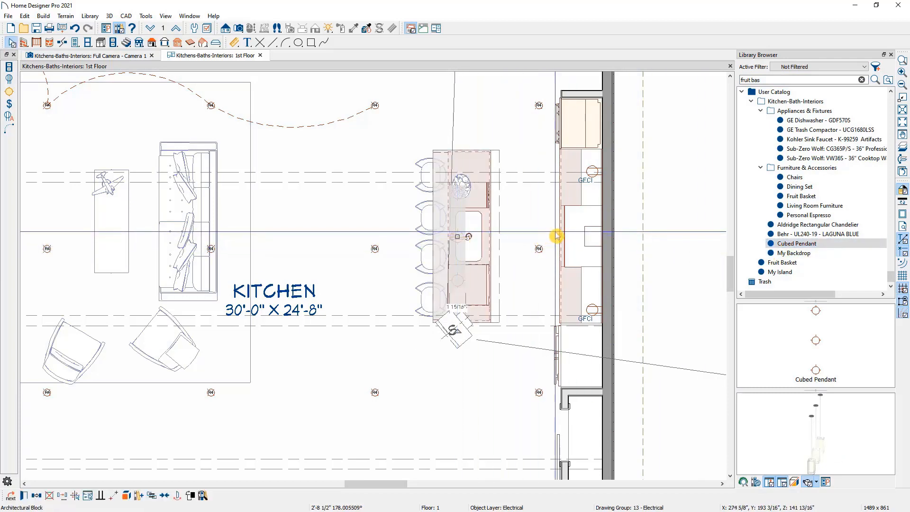
Add the Aldridge Rectangular Chandelier from the library to the dining area and center it on the dining table
middle_click_drag(641, 156, 664, 375)
scroll(647, 238, "down", 1)
left_click(839, 227)
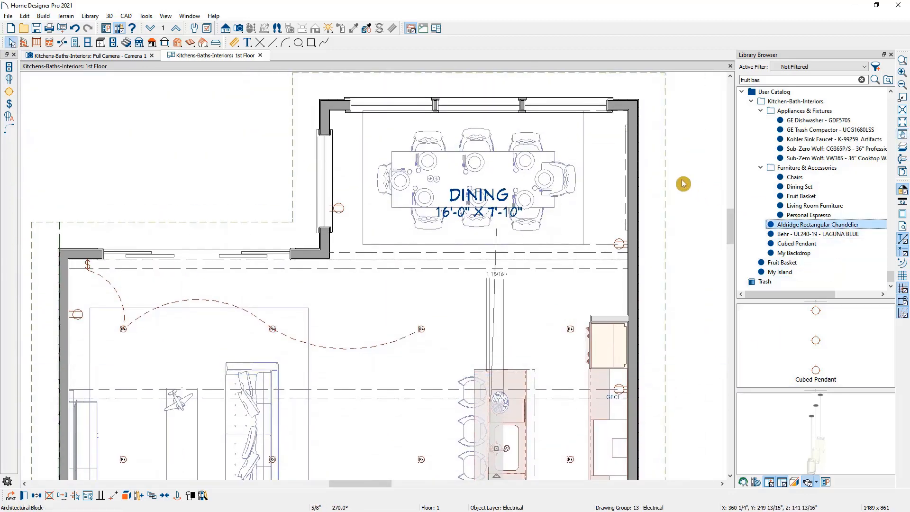
left_click(599, 179)
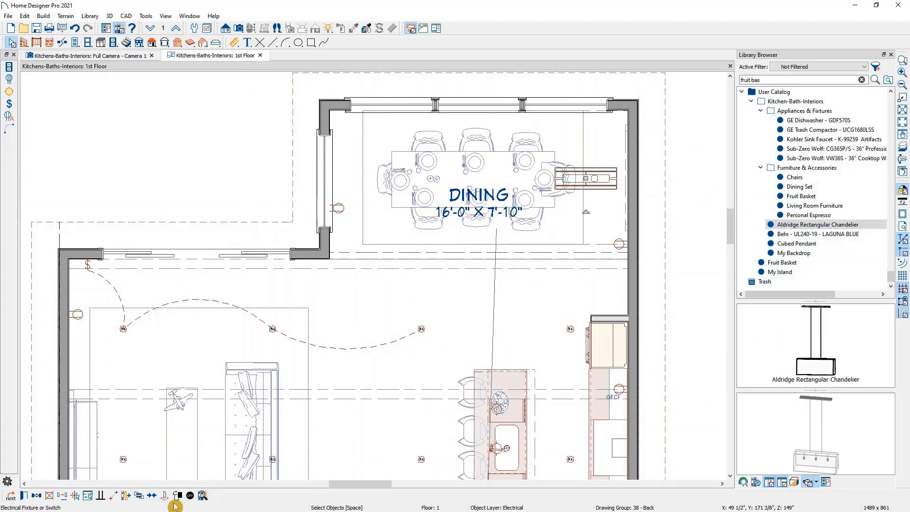
left_click(152, 496)
left_click(478, 180)
left_click_drag(908, 63, 503, 66)
left_click(776, 60)
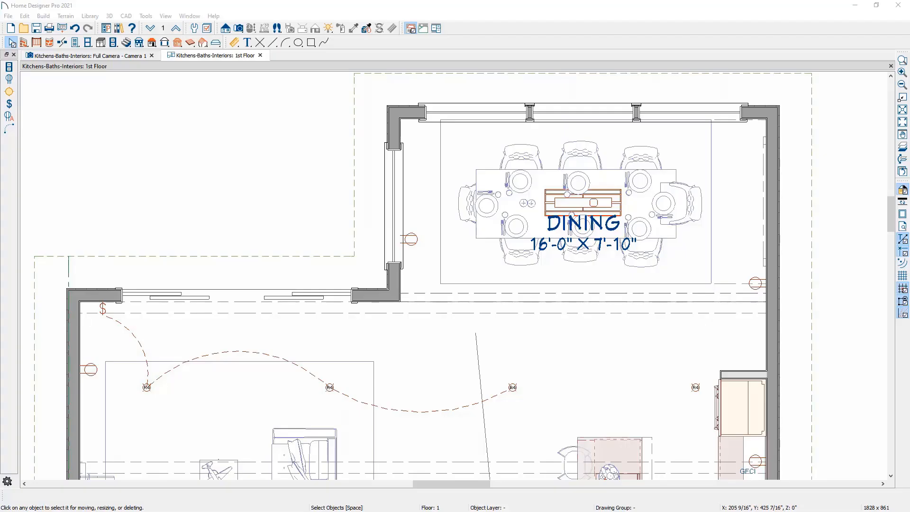
Draw a 2' square skylight in the roof between the dining area and the island, and widen it to 4'
middle_click_drag(317, 216, 219, 98)
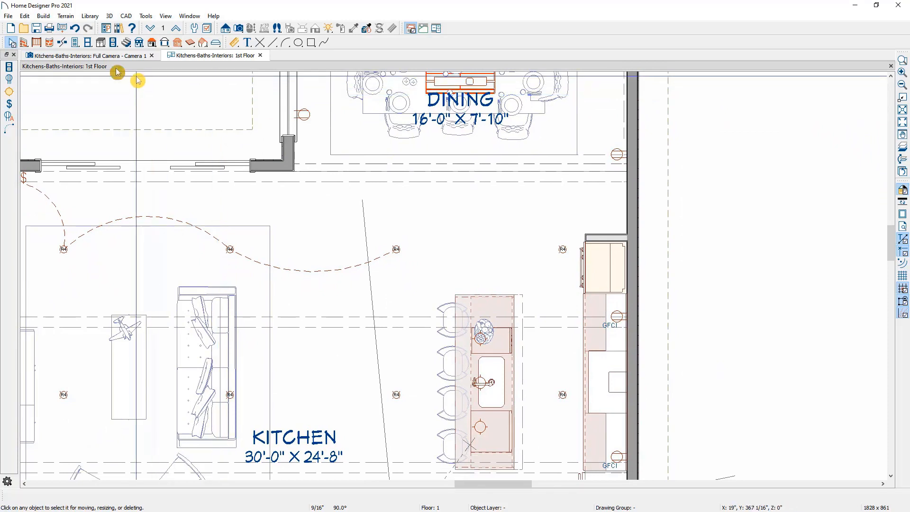
left_click(43, 16)
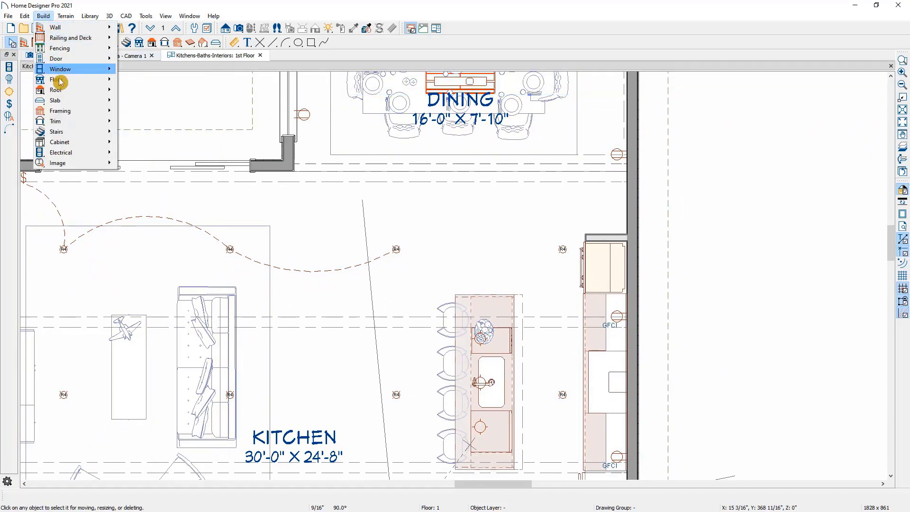
mouse_move(73, 92)
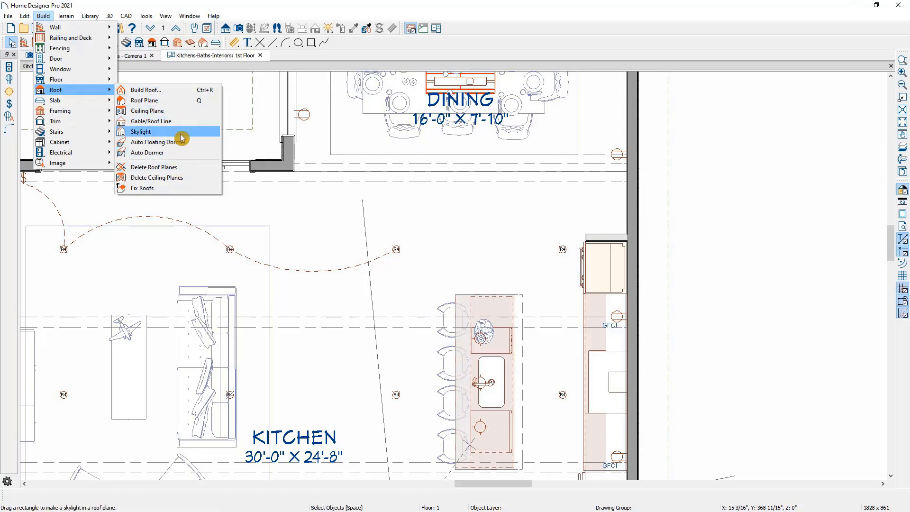
left_click(181, 134)
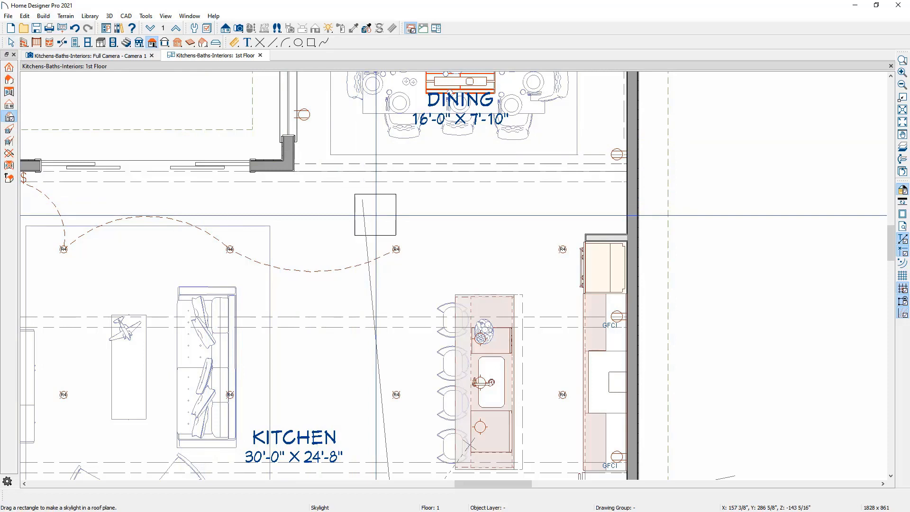
key("space")
left_click(401, 216)
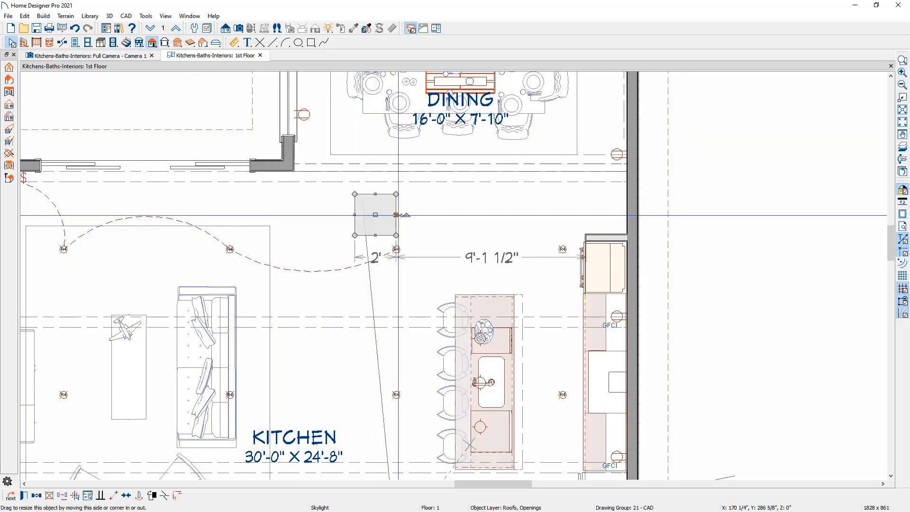
left_click_drag(397, 215, 434, 219)
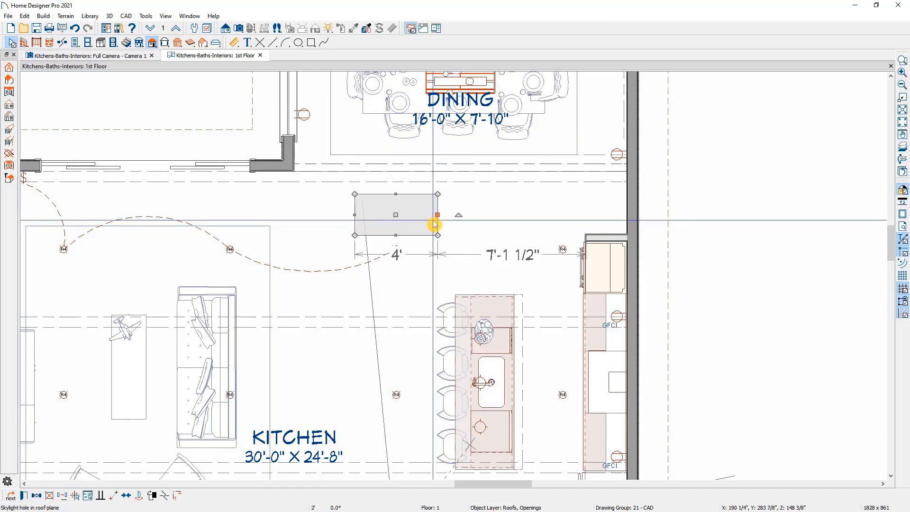
key("Escape")
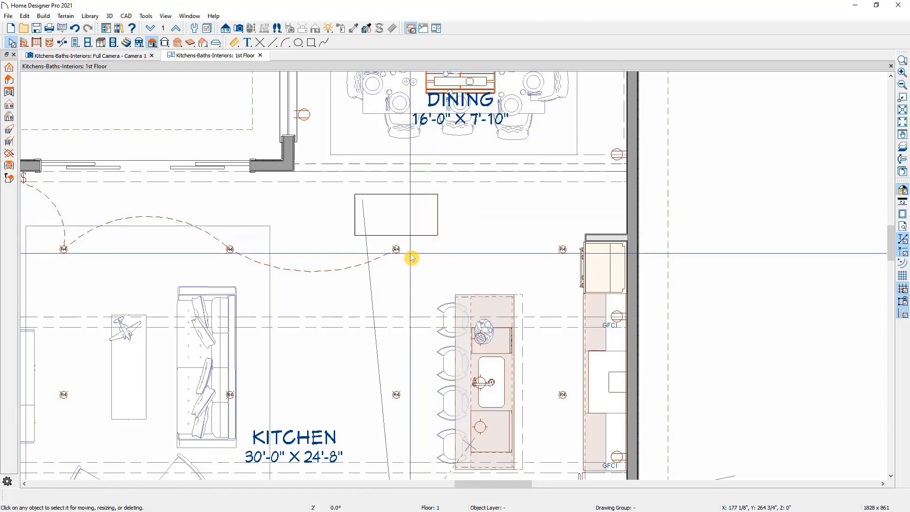
Center the skylight on the nearby recessed light at the end of the wired row
left_click(419, 236)
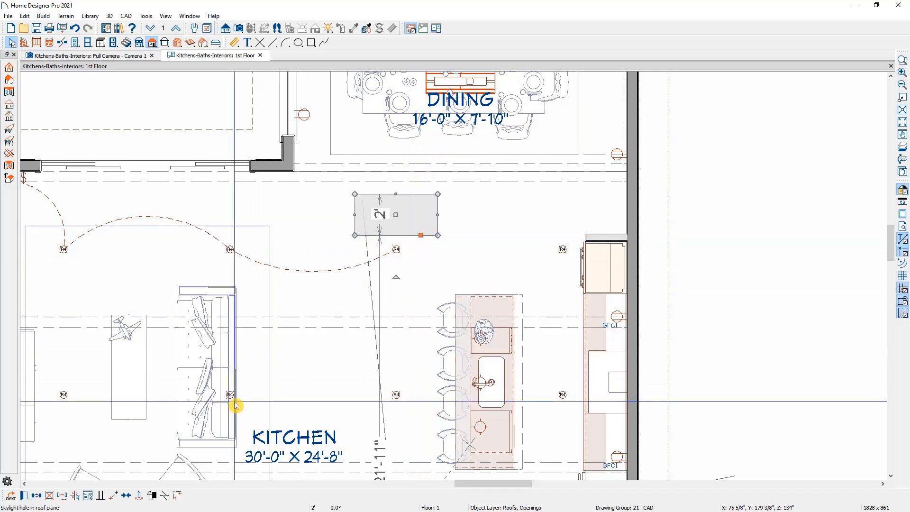
scroll(400, 258, "up", 5)
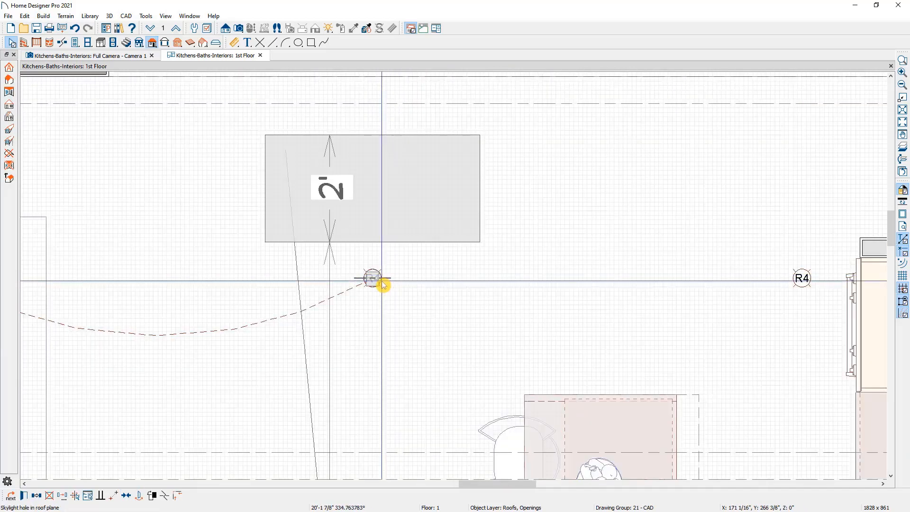
left_click(382, 284)
key("Escape")
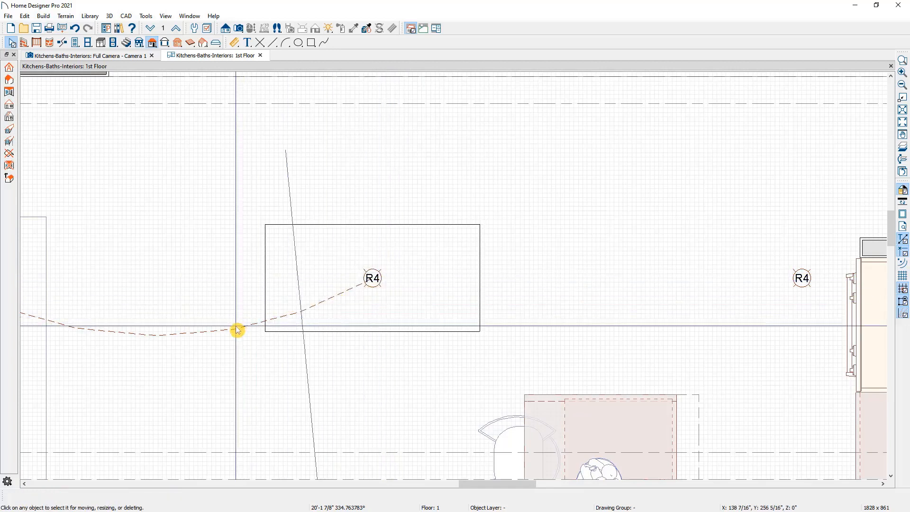
Delete the wiring connection that runs into the skylight and the recessed light inside it
left_click(237, 328)
key("Escape")
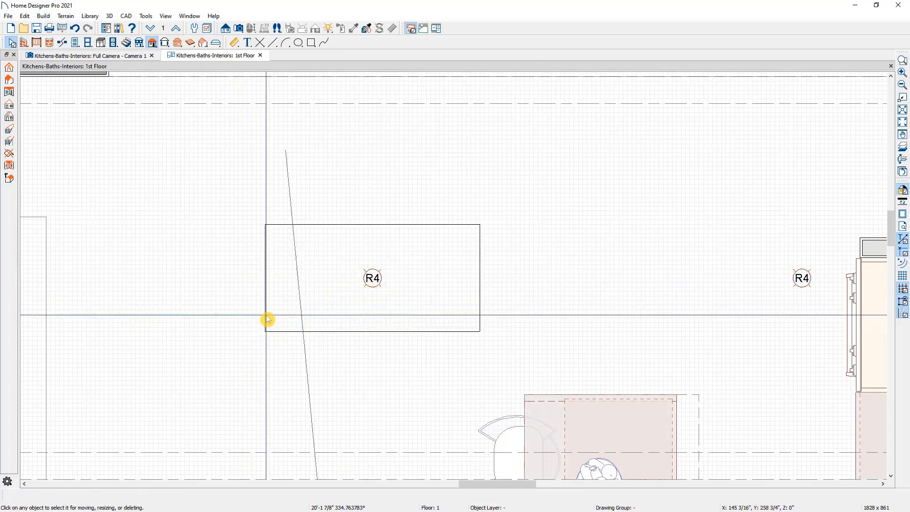
left_click(372, 278)
key("Escape")
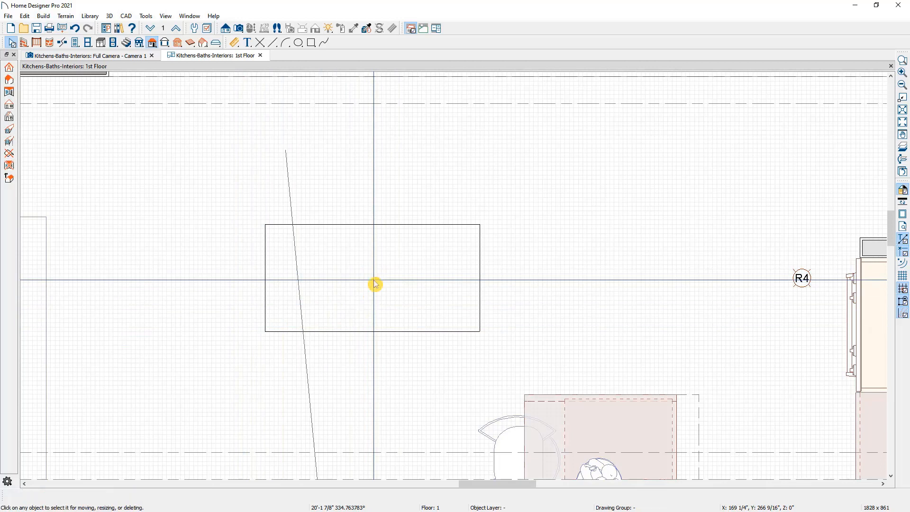
Replicate the skylight as 2 copies with a Y delta of -84 down the room
scroll(374, 282, "down", 5)
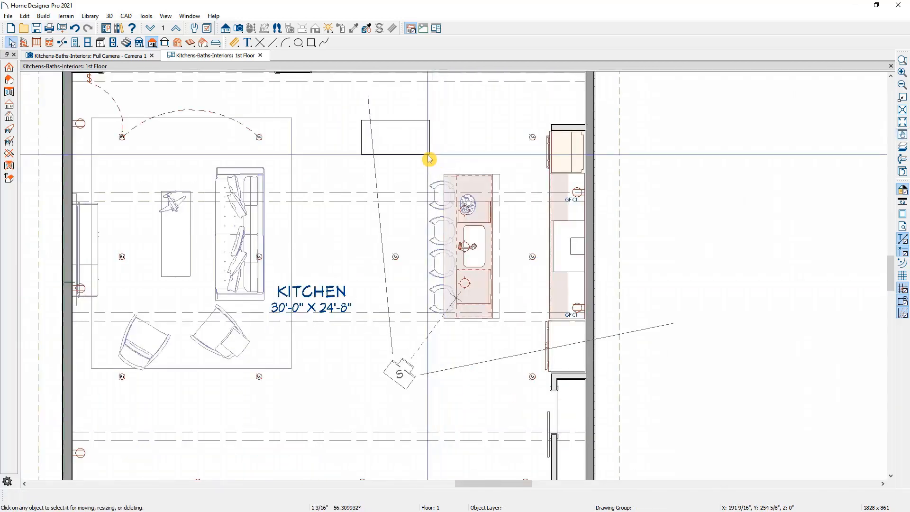
left_click(428, 155)
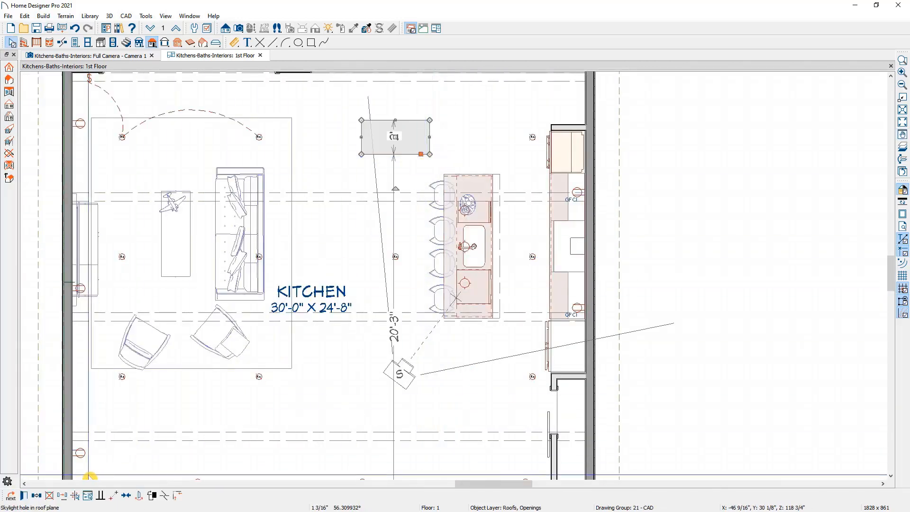
left_click(62, 495)
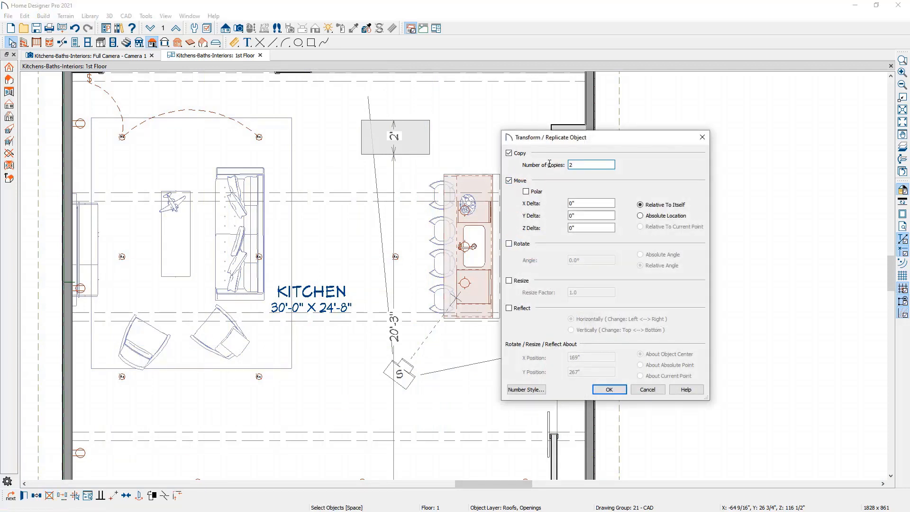
left_click(598, 215)
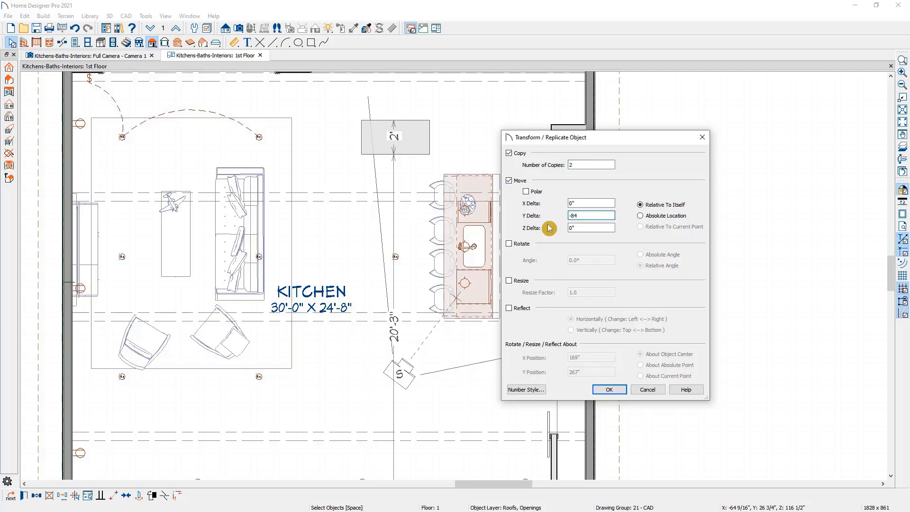
left_click(609, 389)
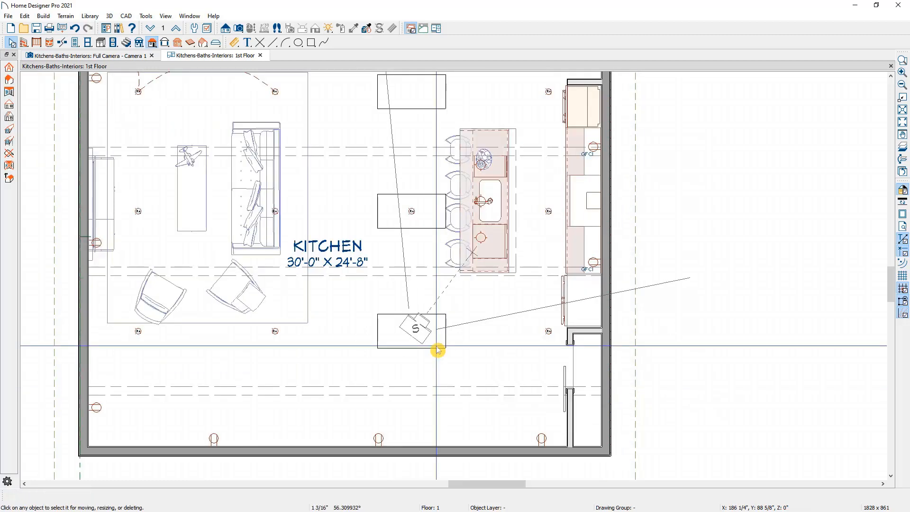
Delete the recessed light inside the middle skylight, and orbit the Camera 1 view so its plan symbol clears the last skylight
left_click(418, 216)
key("Delete")
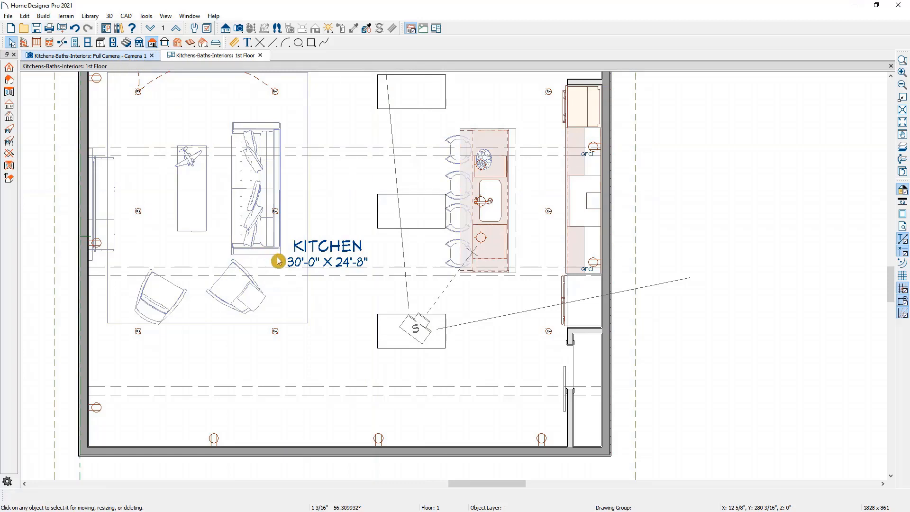
key("ctrl+Tab")
left_click_drag(321, 267, 394, 276)
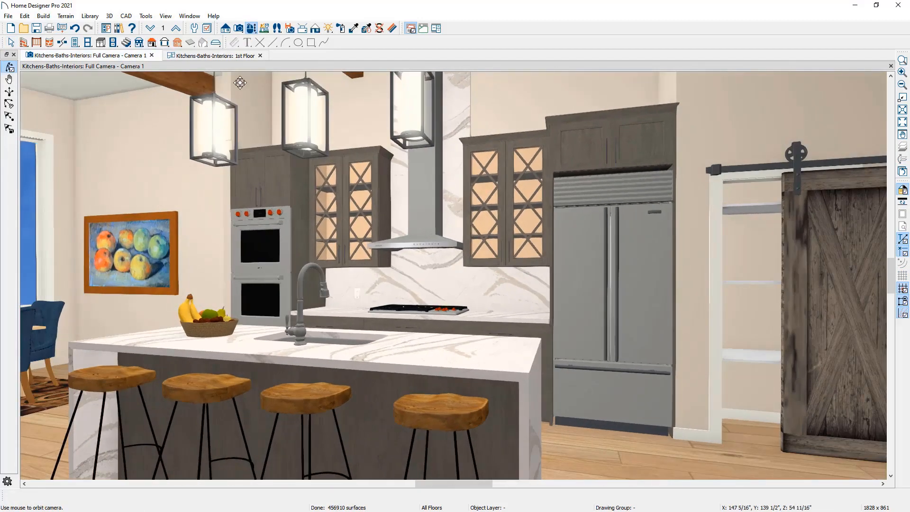
left_click(230, 56)
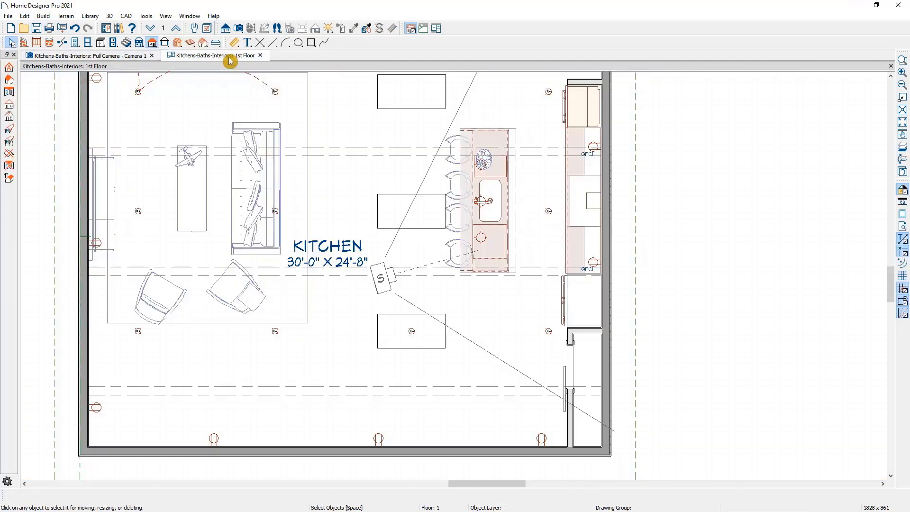
Delete the recessed light inside the last skylight, and reframe the Camera 1 view on the dining area and kitchen
left_click(407, 336)
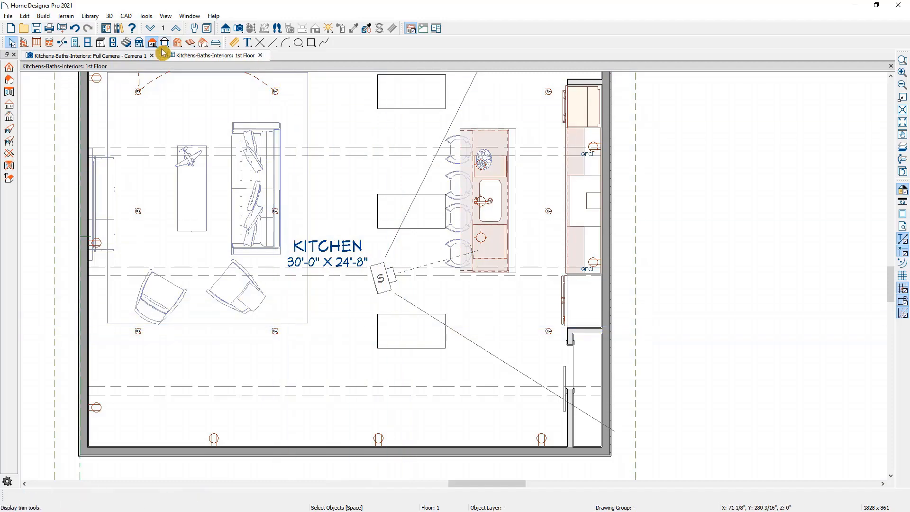
left_click(122, 56)
scroll(338, 196, "down", 4)
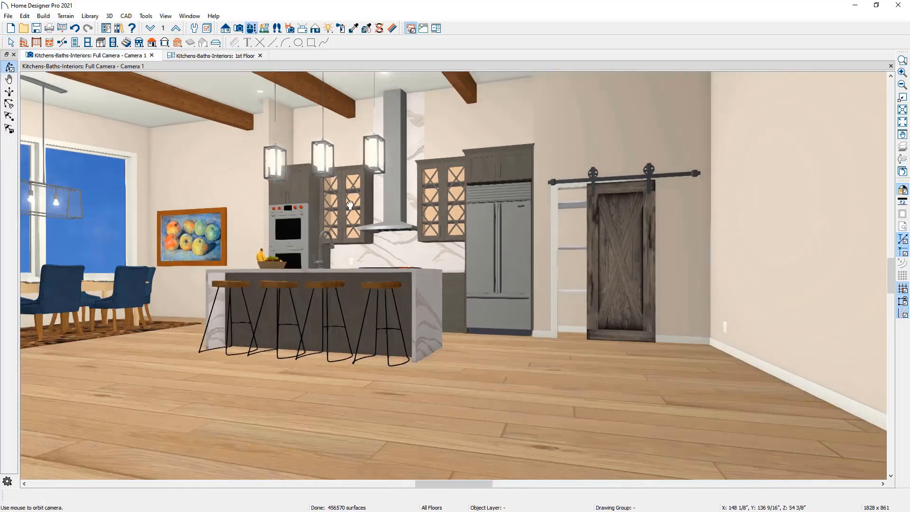
middle_click_drag(365, 186, 381, 311)
left_click_drag(382, 311, 490, 246)
middle_click_drag(490, 246, 495, 244)
scroll(496, 244, "down", 2)
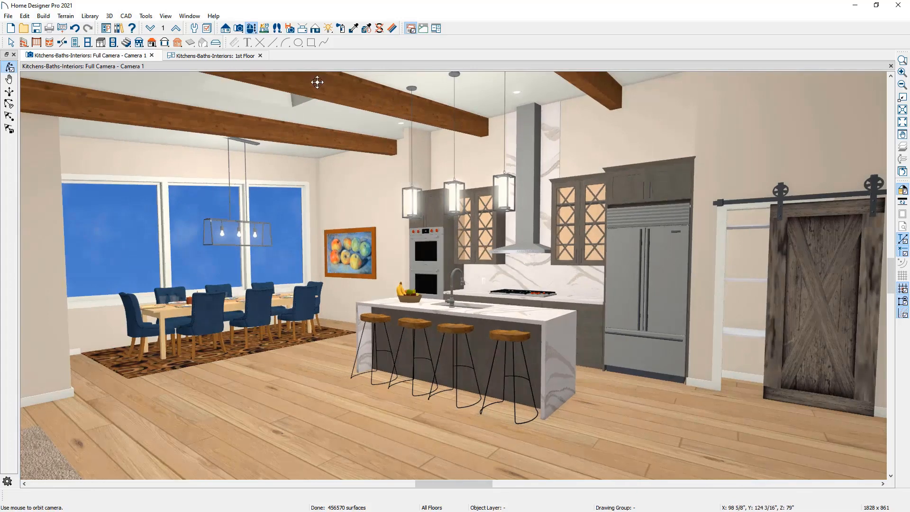
Try the vector, glass house, line drawing and watercolor rendering techniques on the Camera 1 view
left_click(317, 31)
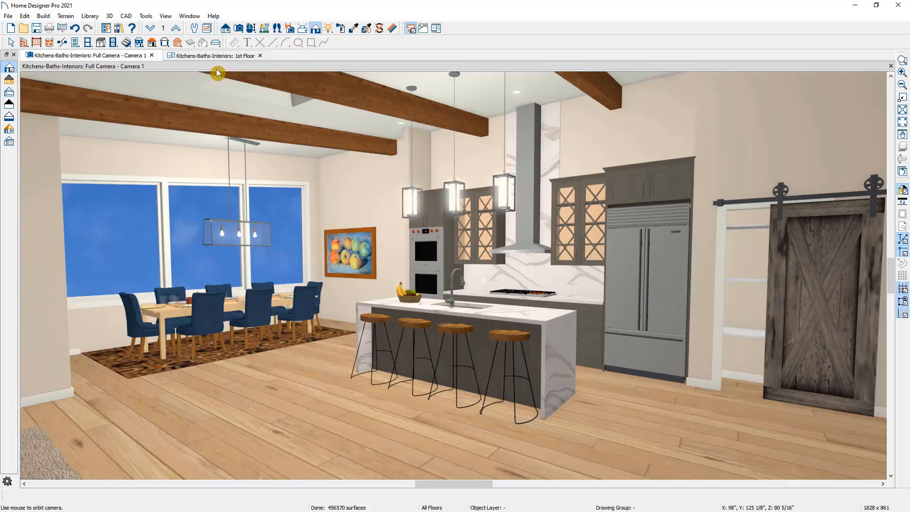
left_click(9, 84)
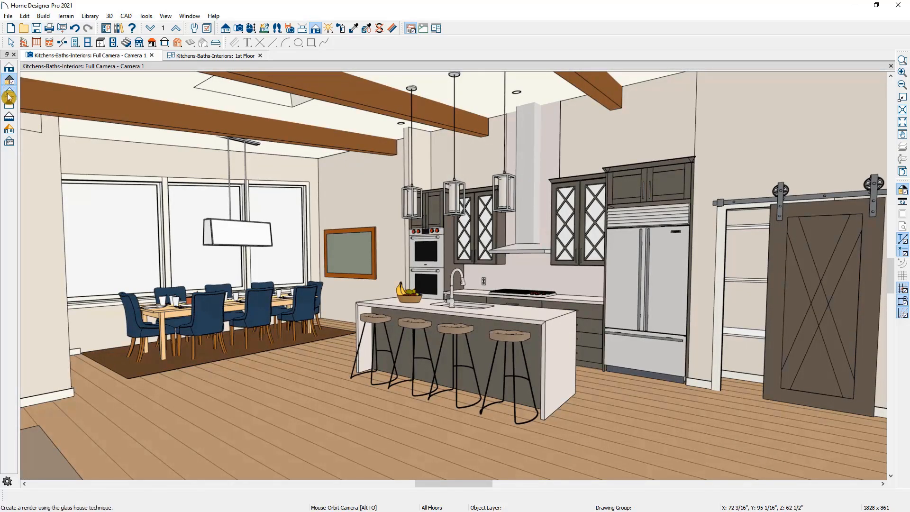
left_click(9, 96)
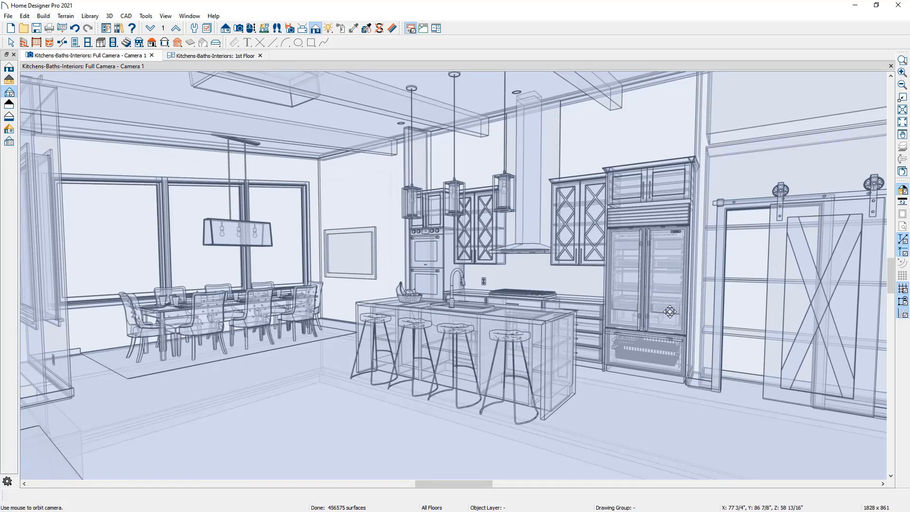
left_click(10, 105)
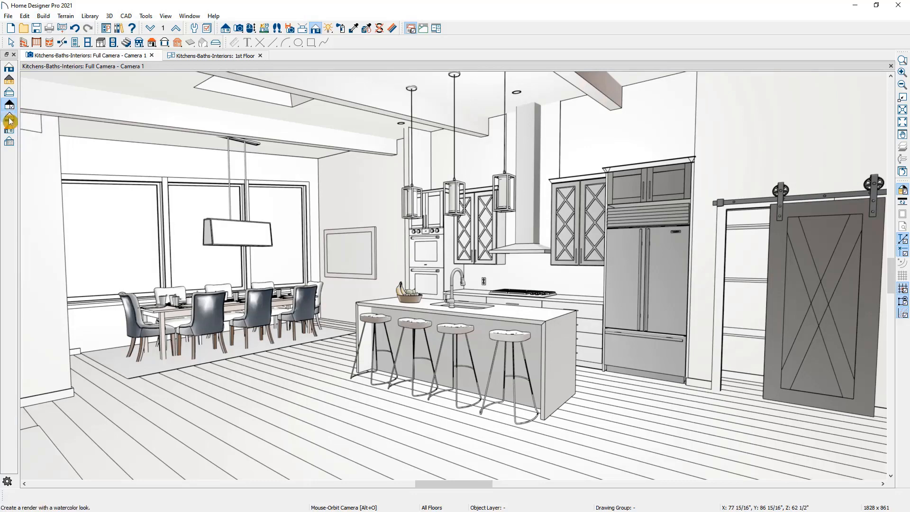
left_click(10, 122)
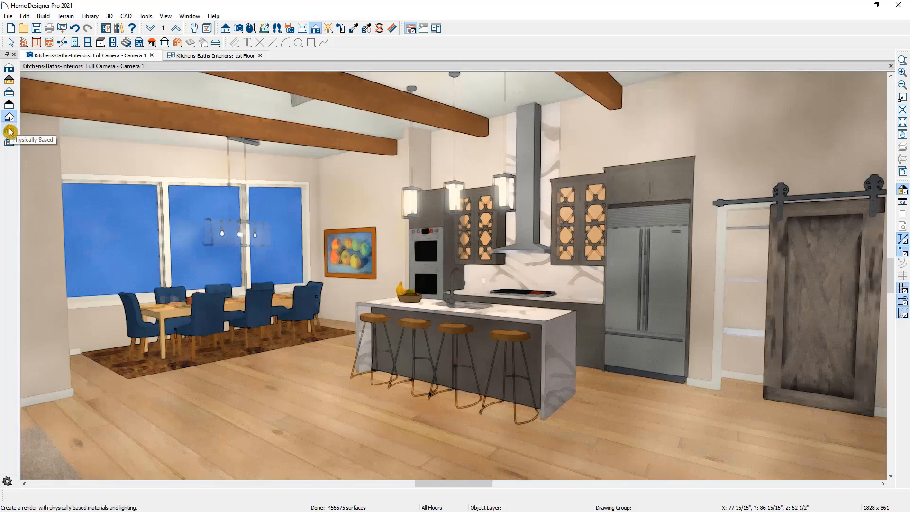
Render the Camera 1 view with the Physically Based technique and move the camera closer to the island
left_click(10, 131)
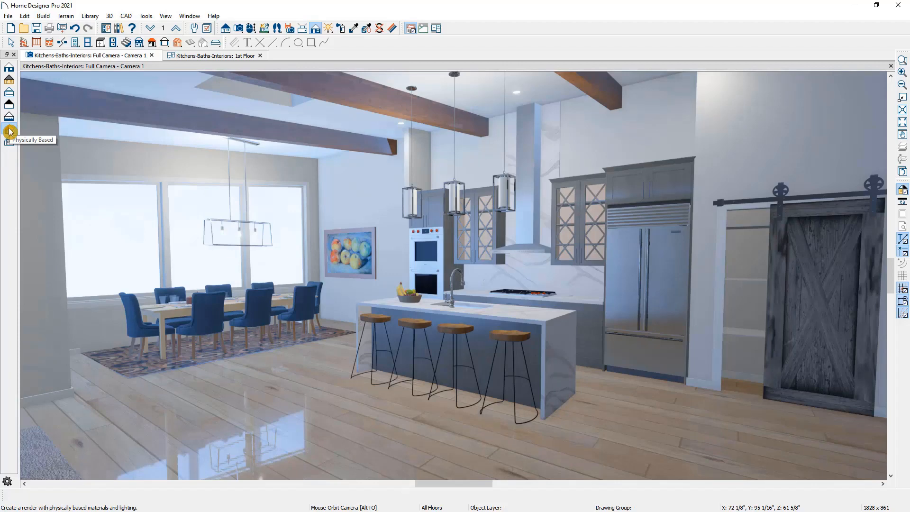
left_click(249, 30)
scroll(579, 317, "up", 3)
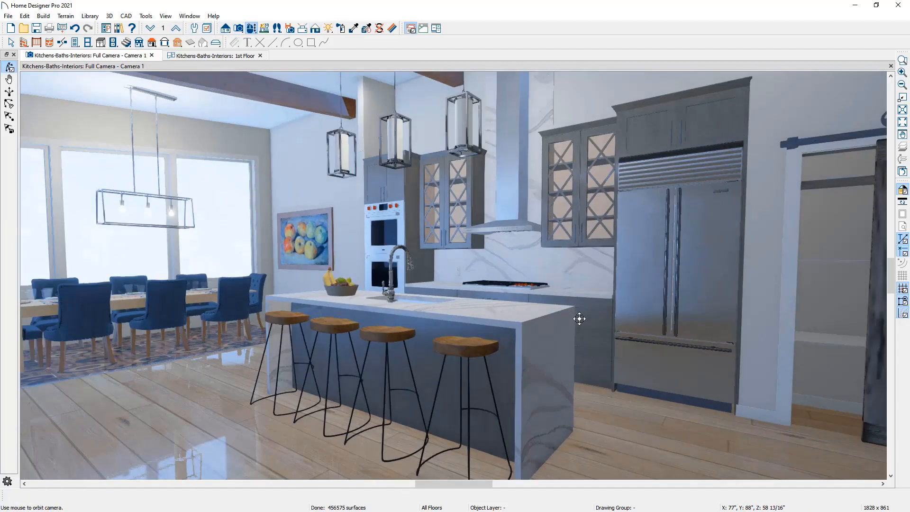
scroll(578, 318, "up", 2)
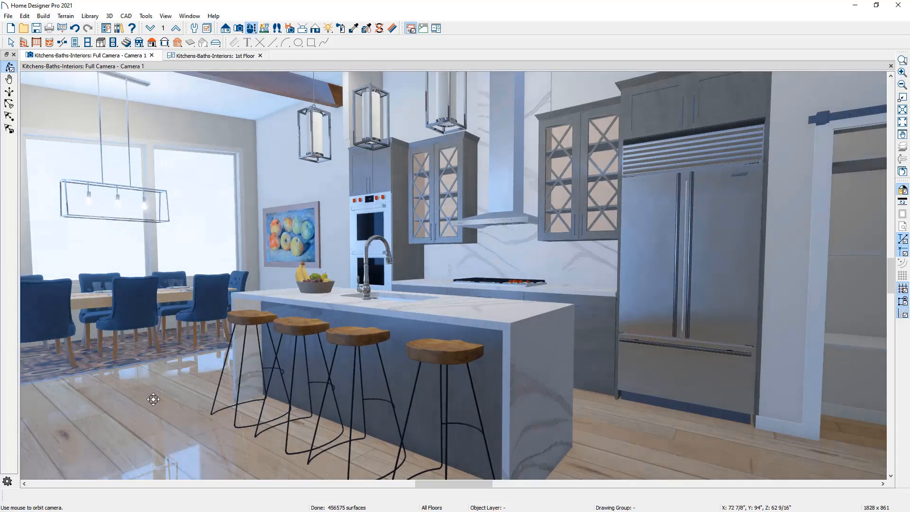
key("alt+o")
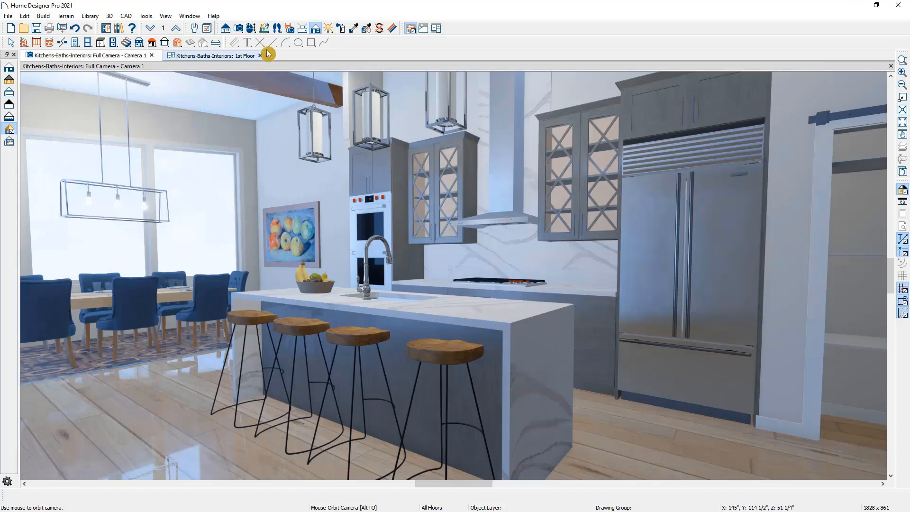
Neutralize the blue color cast of the rendered view, and orbit the camera to take in the dining table and barn door
left_click(265, 30)
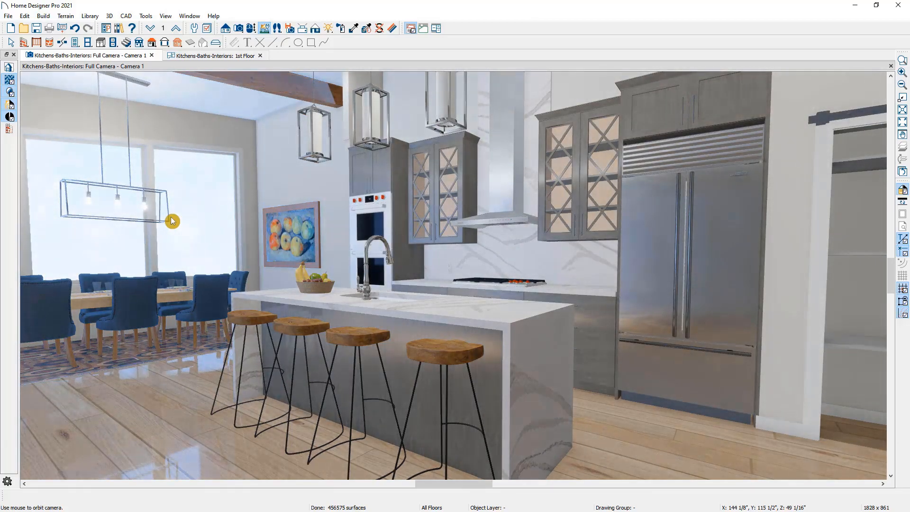
left_click_drag(171, 221, 172, 253)
left_click_drag(130, 210, 224, 221)
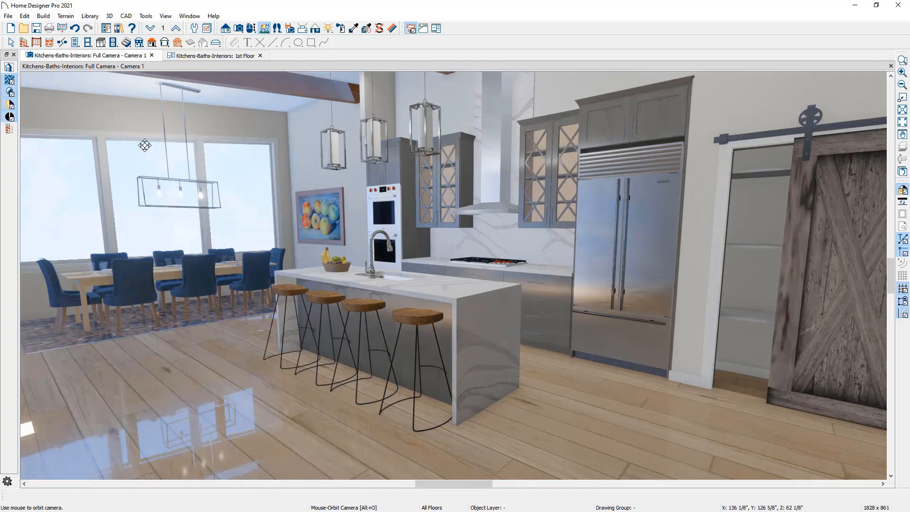
Apply the Brassy Sunset sky backdrop from the bonus catalogs' Backdrops library to the Camera 1 view
left_click(118, 28)
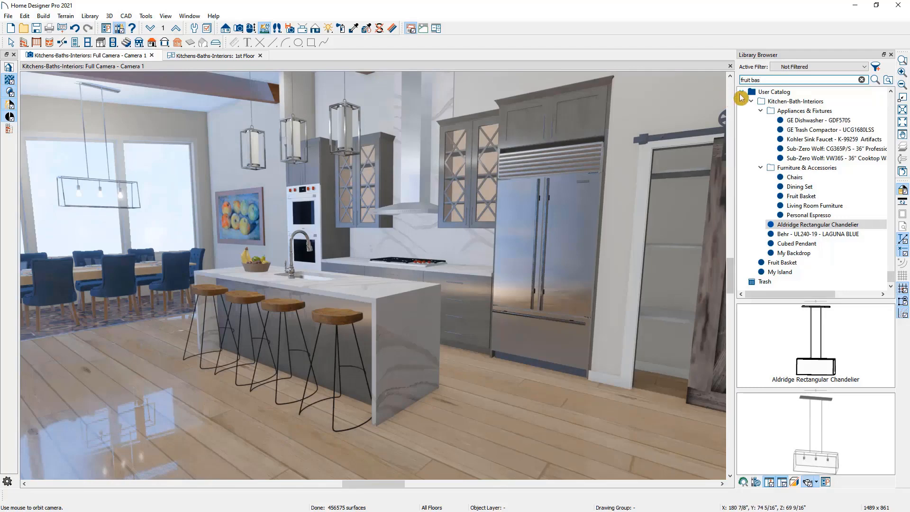
left_click(741, 92)
scroll(777, 172, "up", 15)
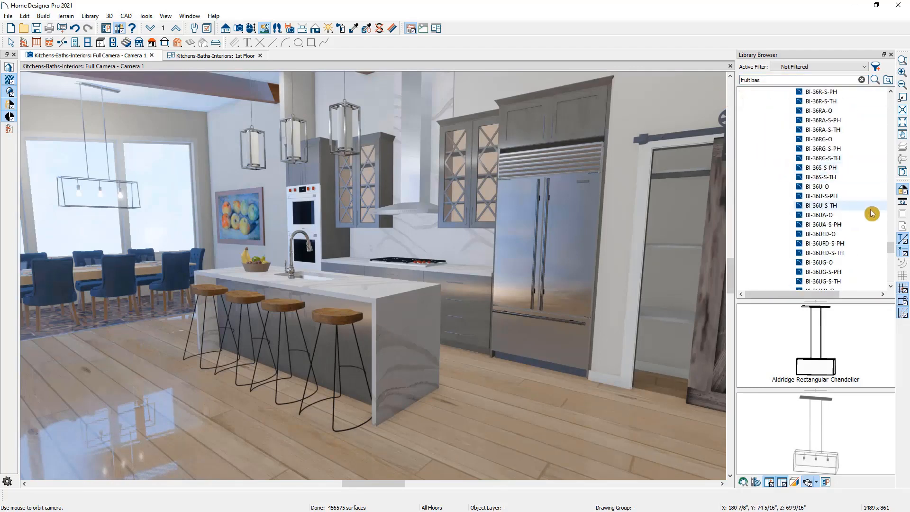
scroll(887, 246, "up", 15)
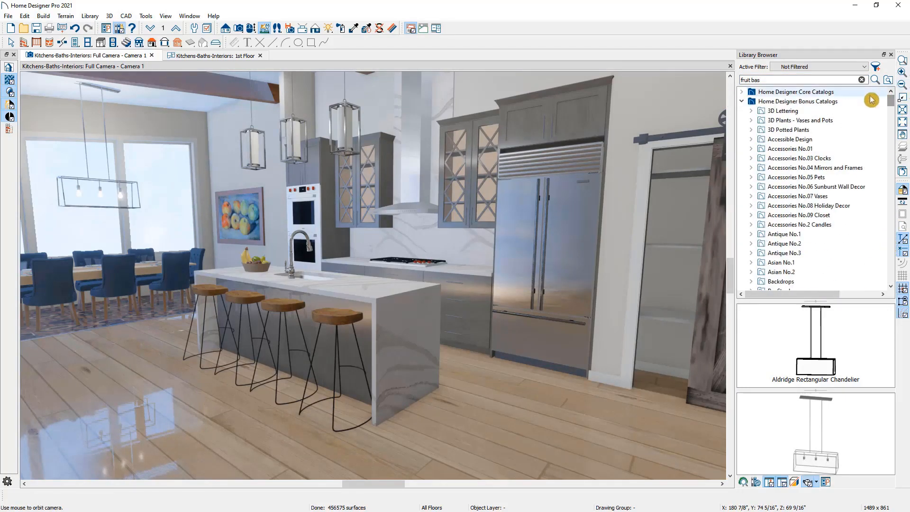
scroll(833, 170, "down", 4)
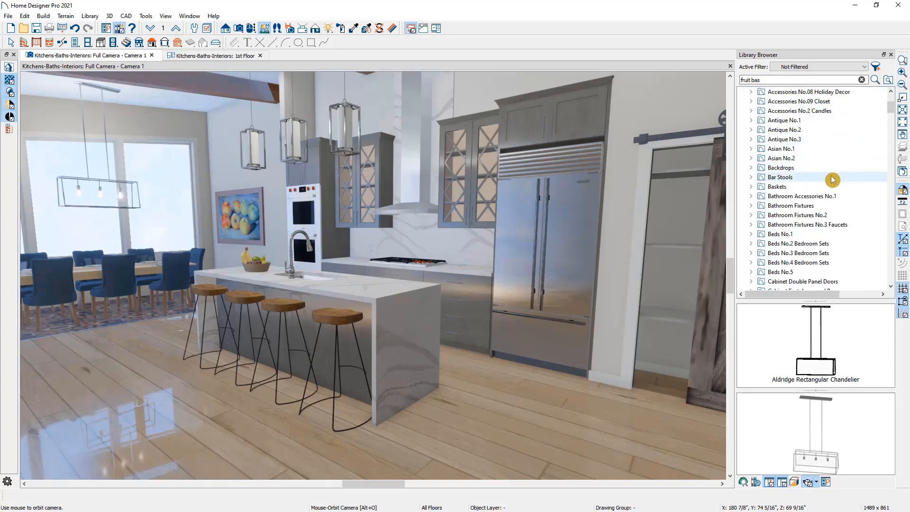
left_click(832, 170)
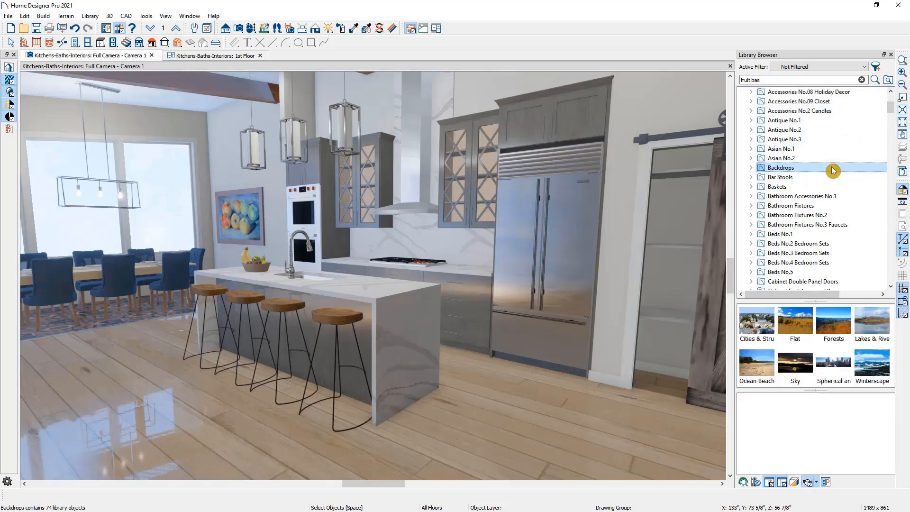
double_click(803, 363)
left_click(756, 323)
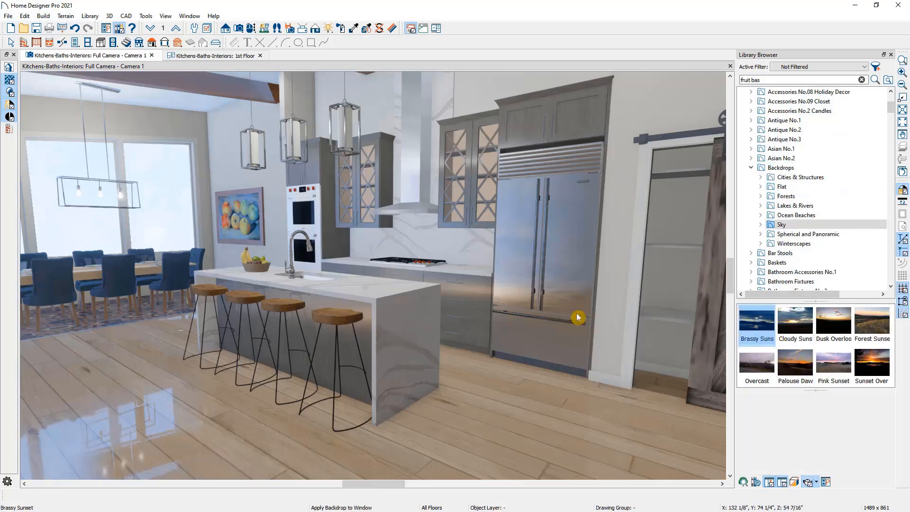
left_click(160, 225)
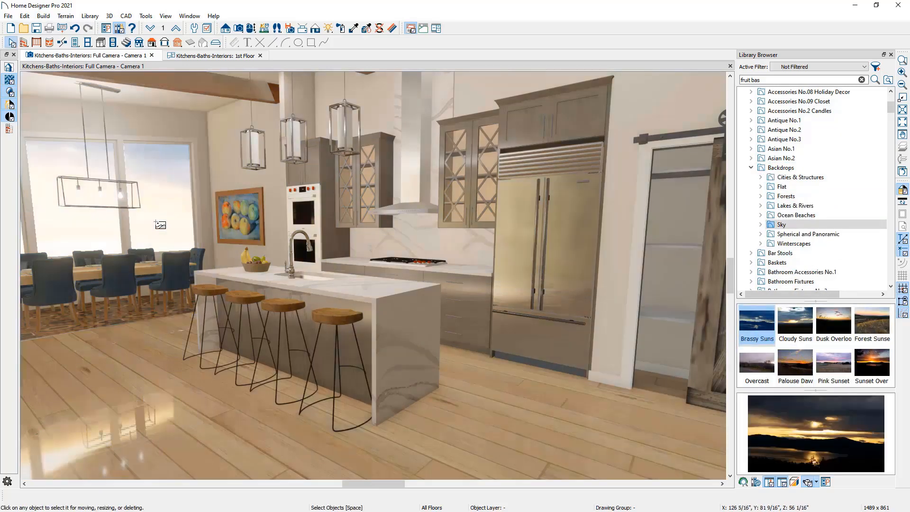
Apply My Backdrop from the User Catalog to the Camera 1 view, and orbit to show the landscape through the dining windows
left_click_drag(890, 107, 901, 284)
left_click(743, 273)
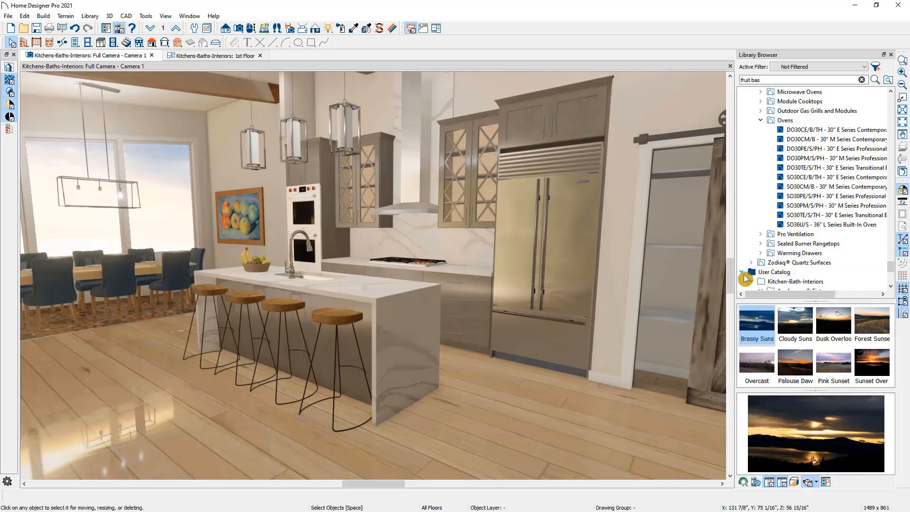
scroll(755, 268, "down", 4)
scroll(758, 270, "down", 1)
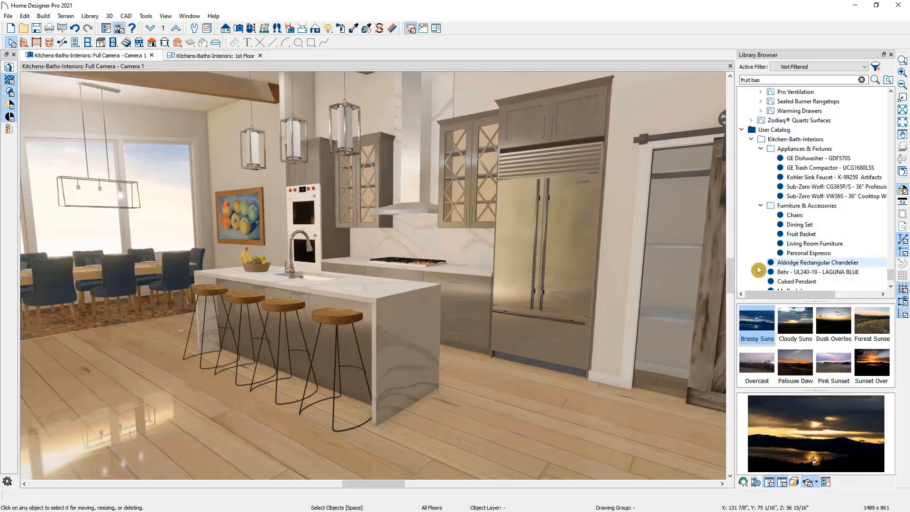
scroll(759, 269, "down", 1)
left_click(791, 263)
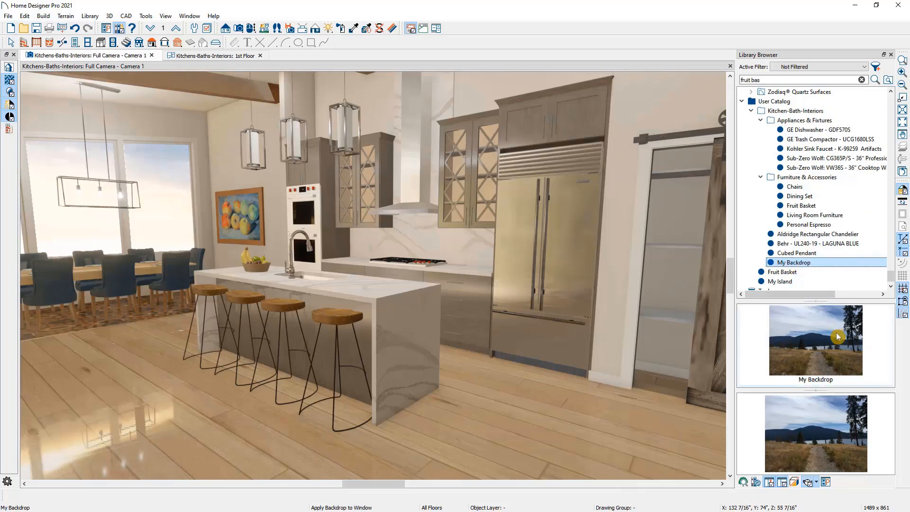
left_click(228, 231)
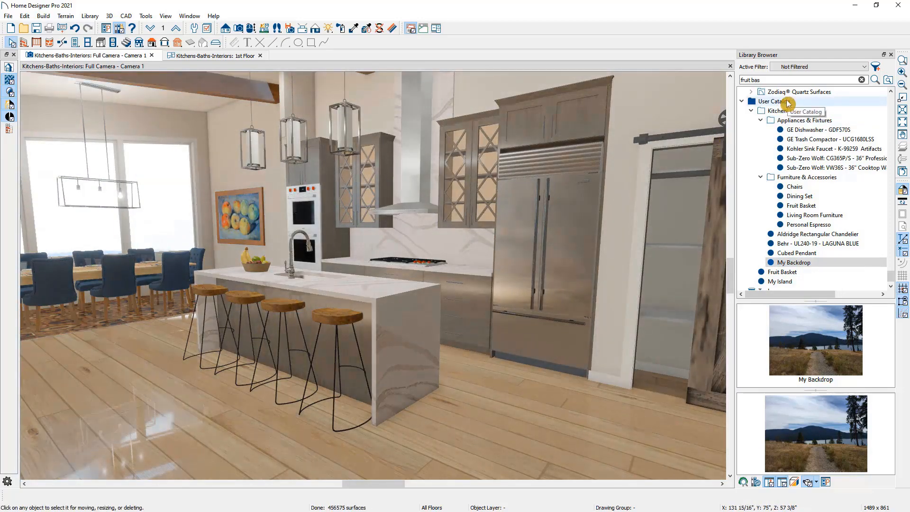
left_click(250, 31)
scroll(353, 221, "down", 2)
middle_click_drag(353, 221, 400, 220)
left_click_drag(401, 220, 413, 316)
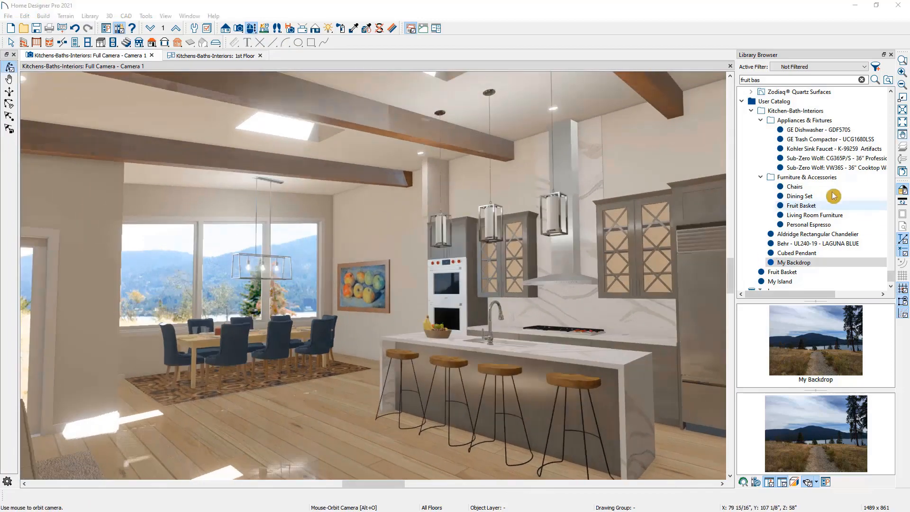
Examine the sample sheet Layout.jpg full size in Photos for its arrangement of floor plan, elevation and render, and return to Home Designer
left_click_drag(909, 47, 371, 15)
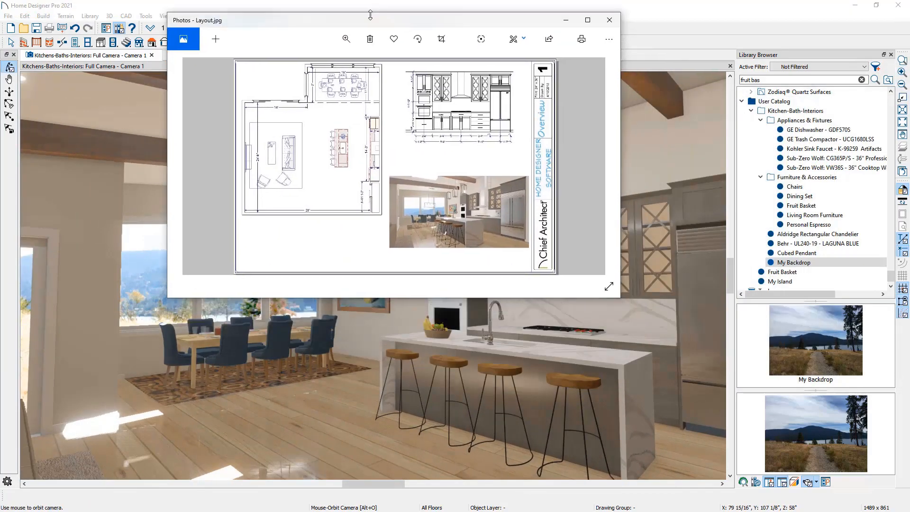
left_click(585, 25)
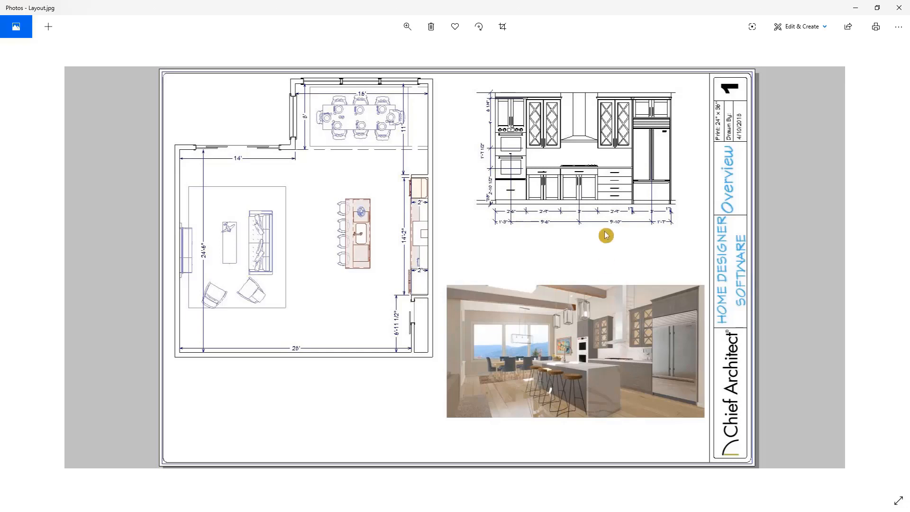
left_click_drag(564, 13, 909, 62)
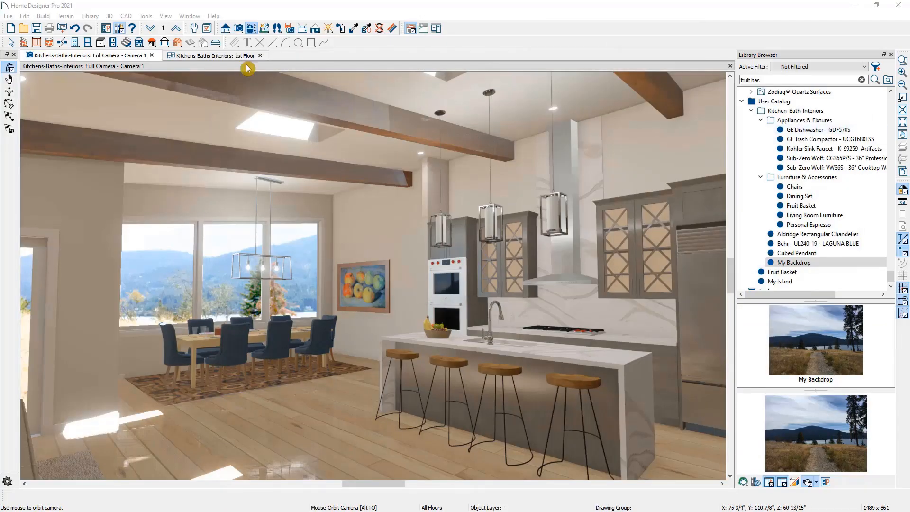
Open the Kitchens-Baths-Interiors layout file, close the Library Browser and fit the whole blank sheet in view
left_click(8, 16)
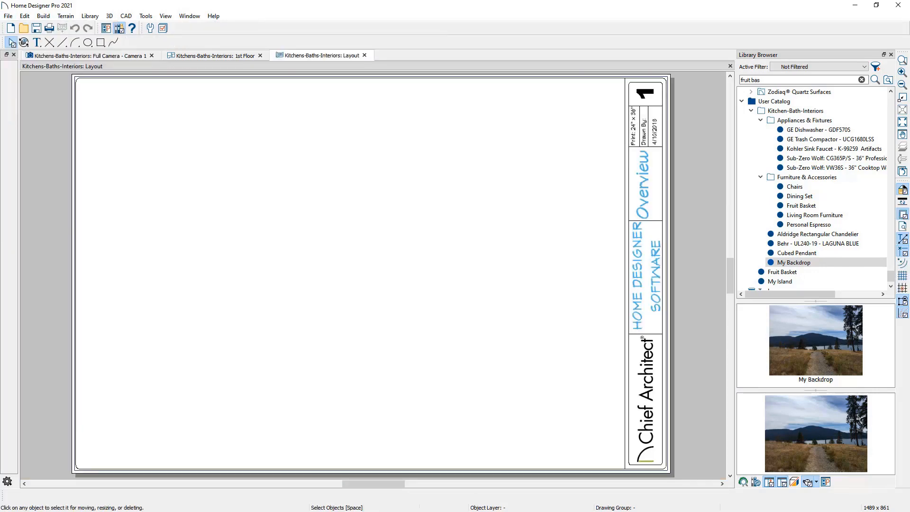
left_click(892, 55)
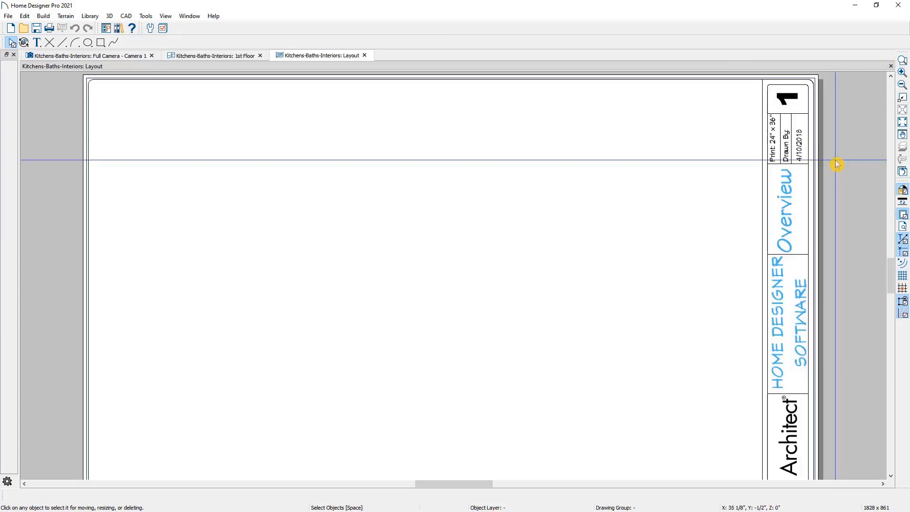
scroll(823, 232, "down", 4)
middle_click_drag(823, 238, 751, 211)
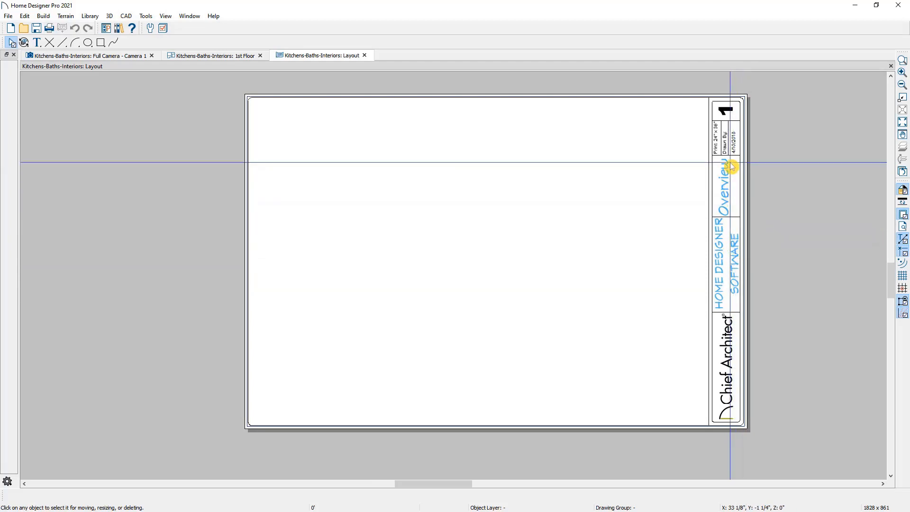
scroll(731, 166, "up", 2)
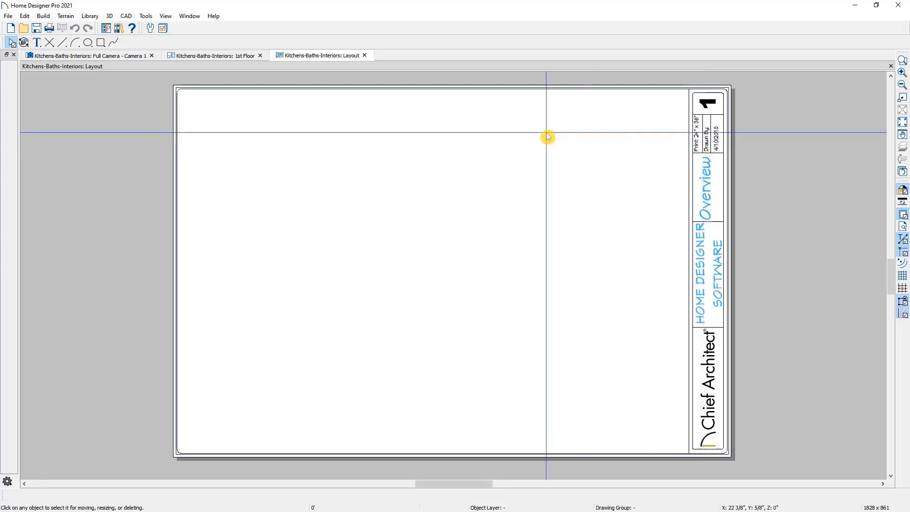
In the 1st Floor plan view, hide the Cabinets, Soffits layer, the Electrical layer and the Electrical, Connections layer
left_click(236, 56)
scroll(352, 186, "down", 6)
middle_click_drag(363, 183, 251, 286)
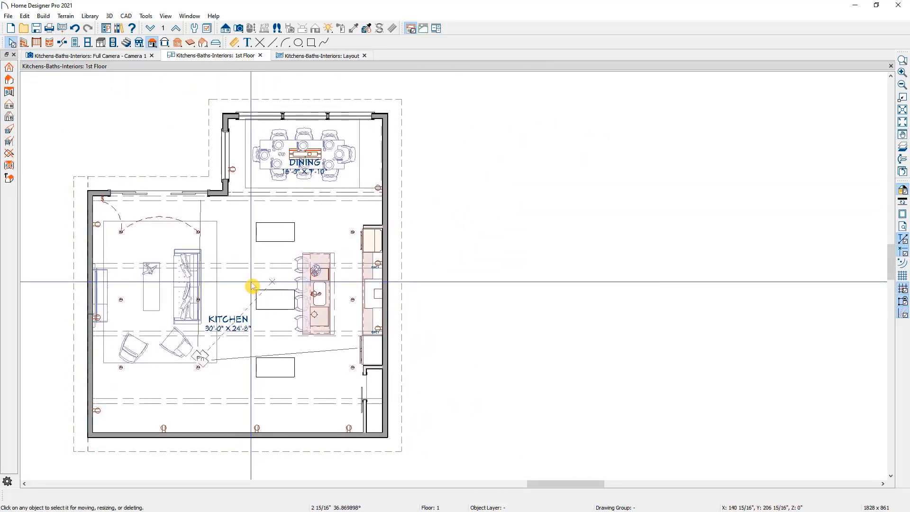
left_click(210, 31)
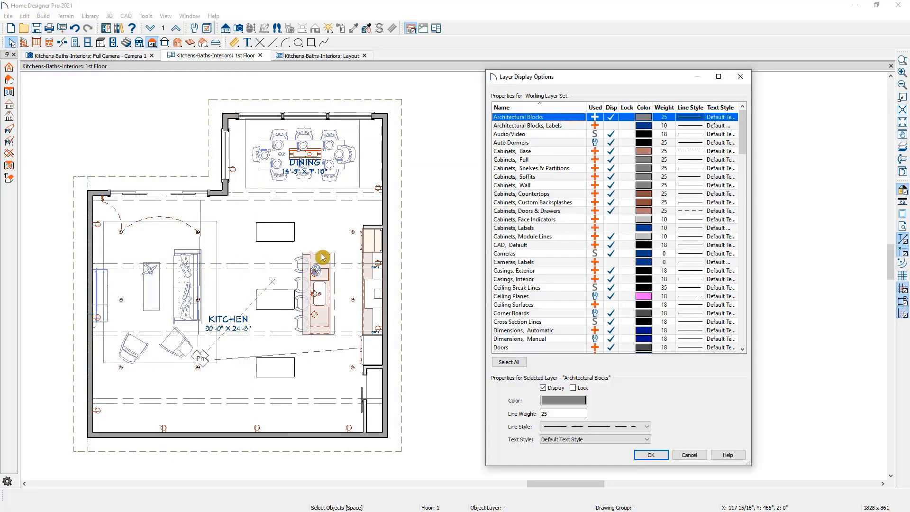
left_click(547, 177)
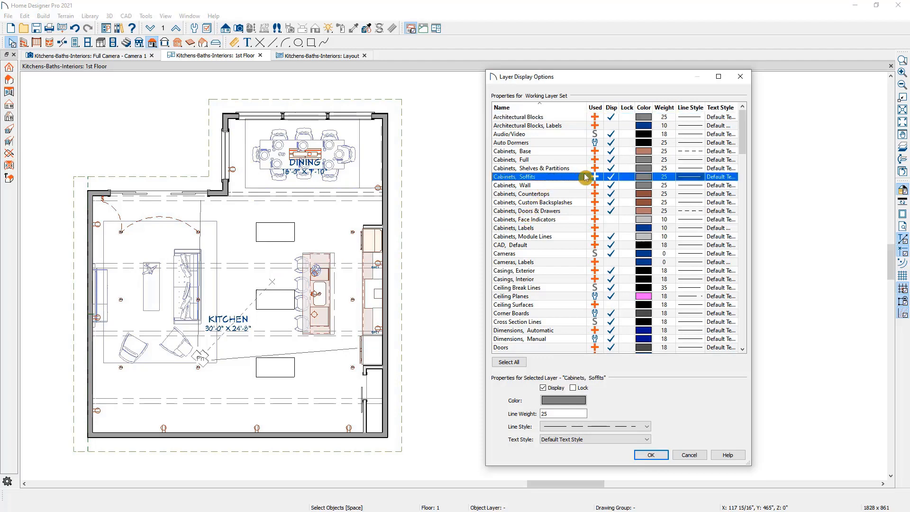
scroll(612, 183, "down", 4)
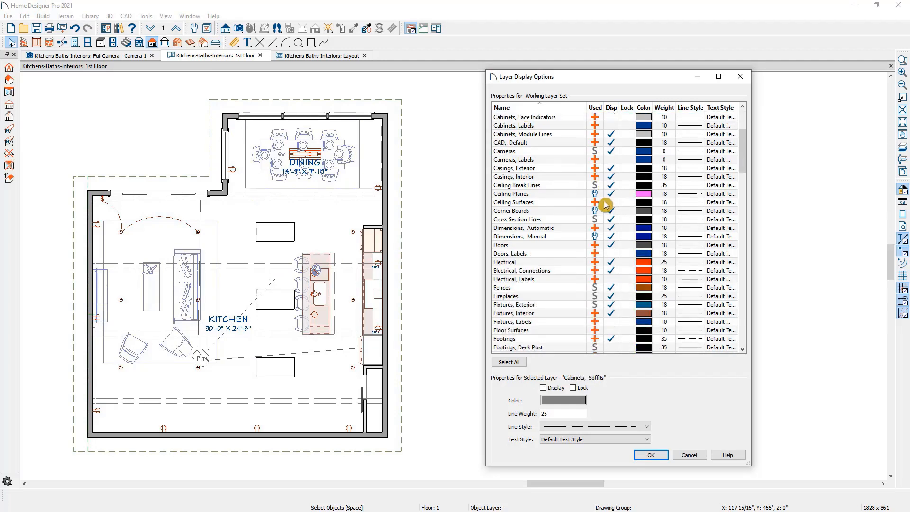
left_click(612, 262)
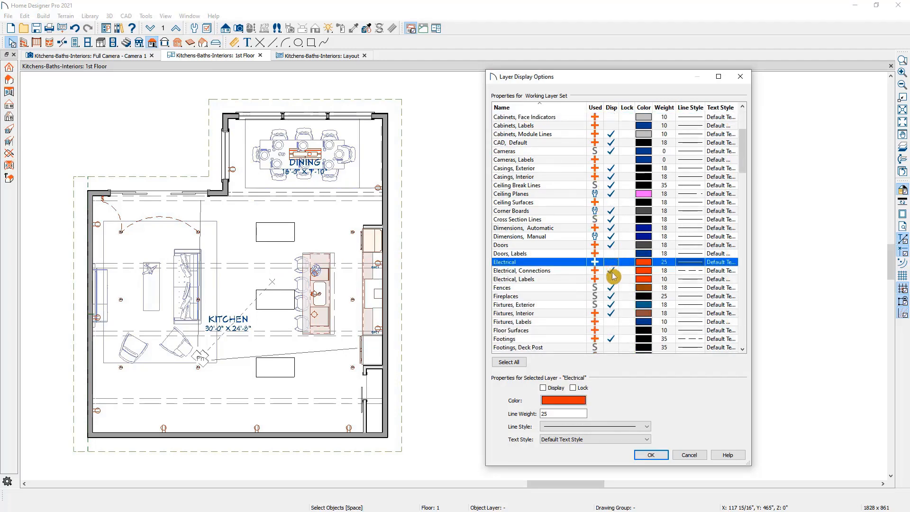
left_click(613, 272)
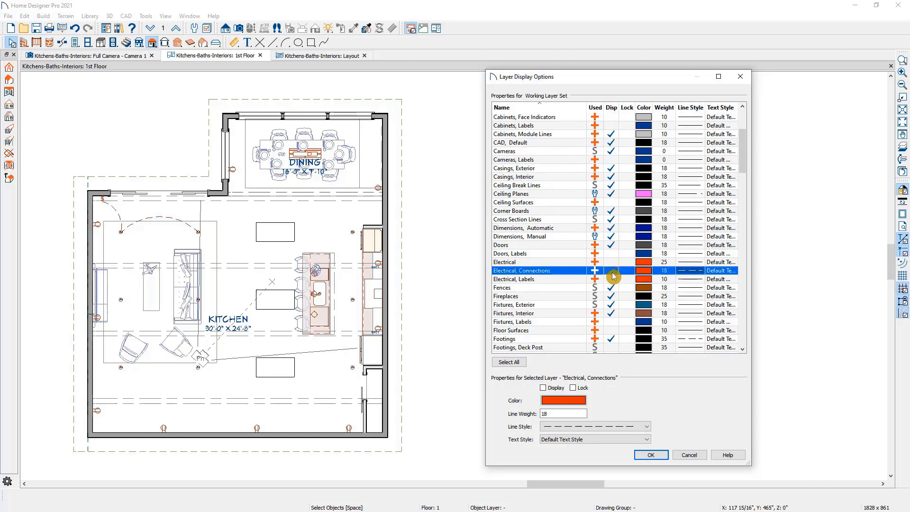
Hide the Roof Planes, Roofs, Openings and Rooms, Interior Dimensions layers in the floor plan and apply the layer display changes
key("r")
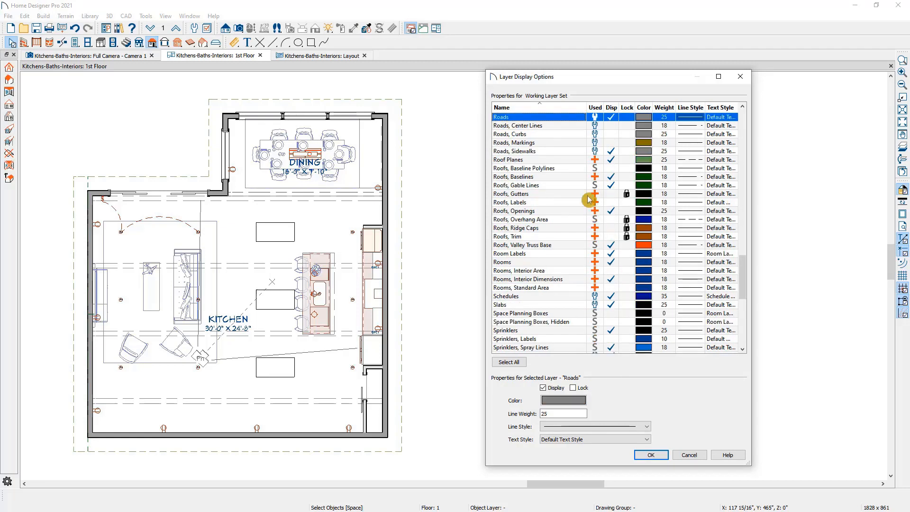
left_click(586, 162)
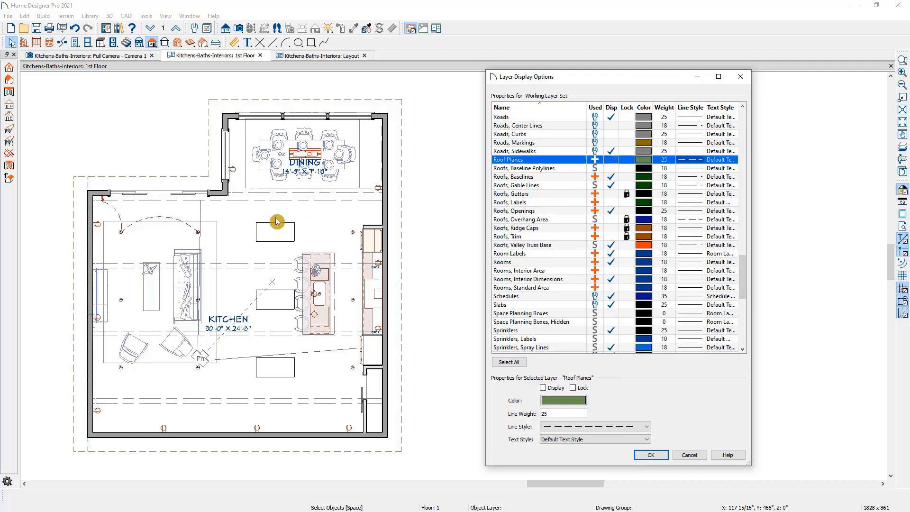
left_click(612, 211)
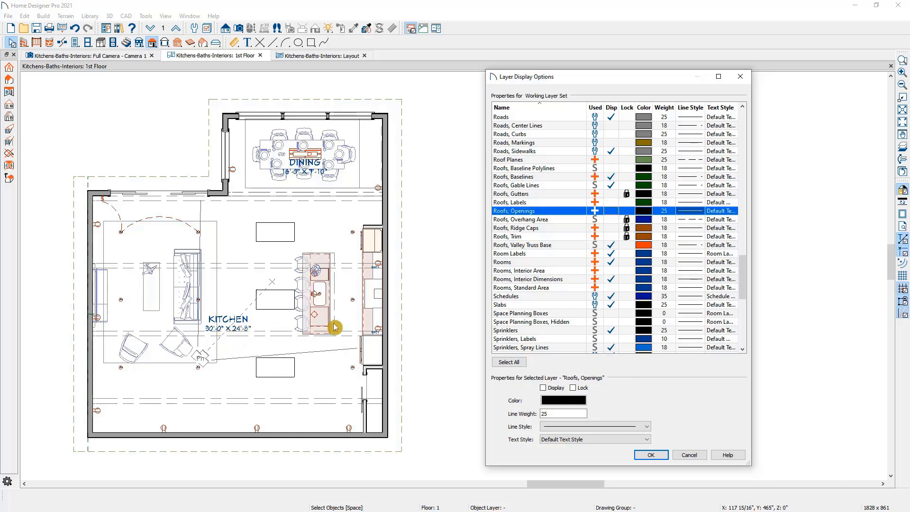
left_click(571, 280)
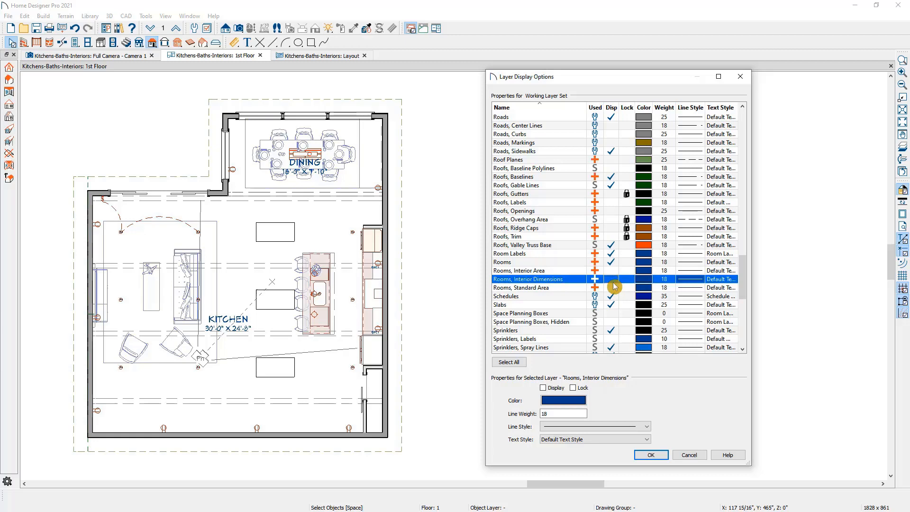
left_click(651, 454)
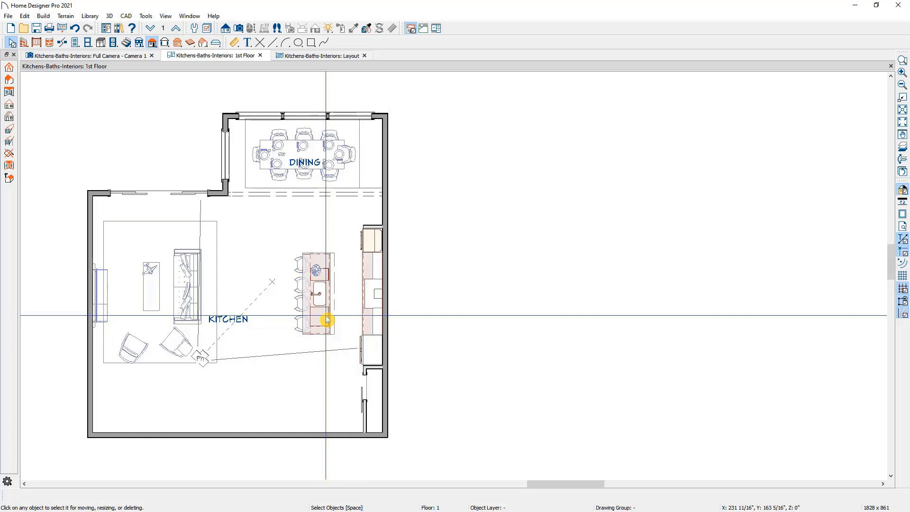
Send the entire floor plan view to the layout at a scale of 1/2 in = 1 ft
left_click(8, 15)
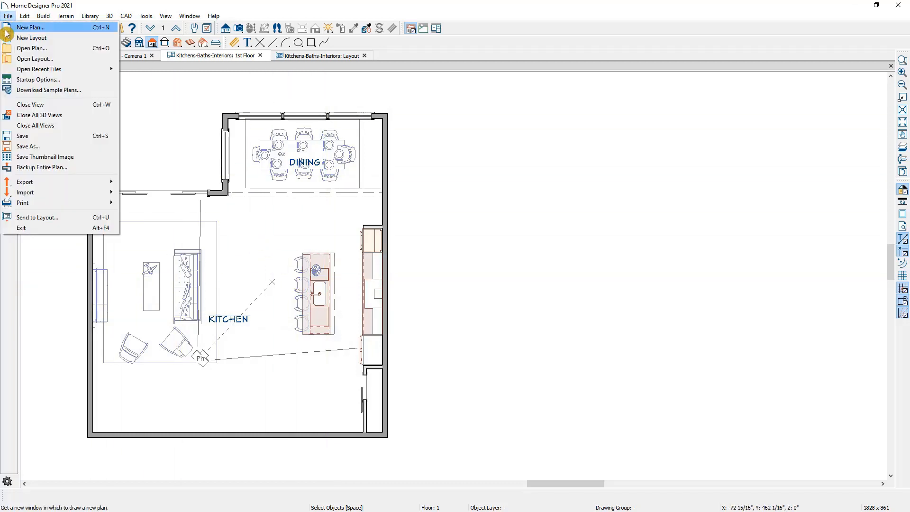
left_click(37, 217)
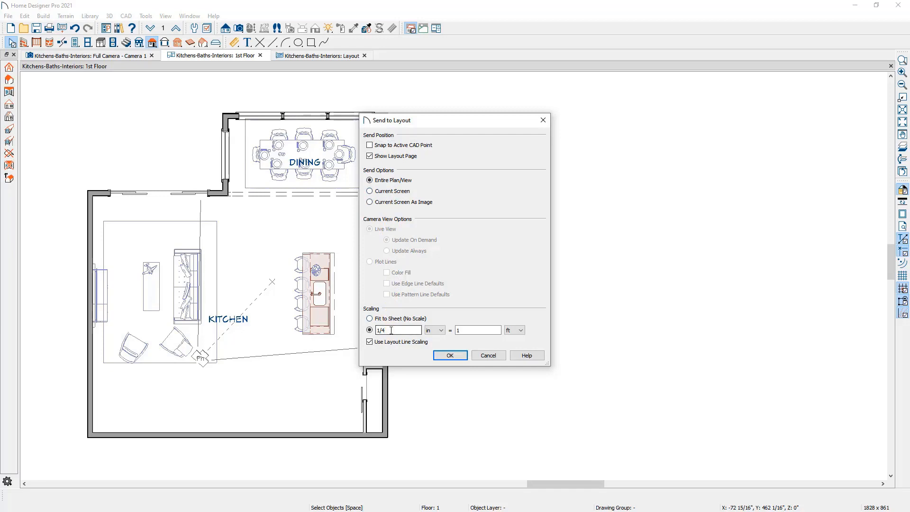
type("2")
left_click(442, 356)
Move the floor plan box to the sheet's upper-left corner and crop its lower edge to remove the living area label
left_click(519, 349)
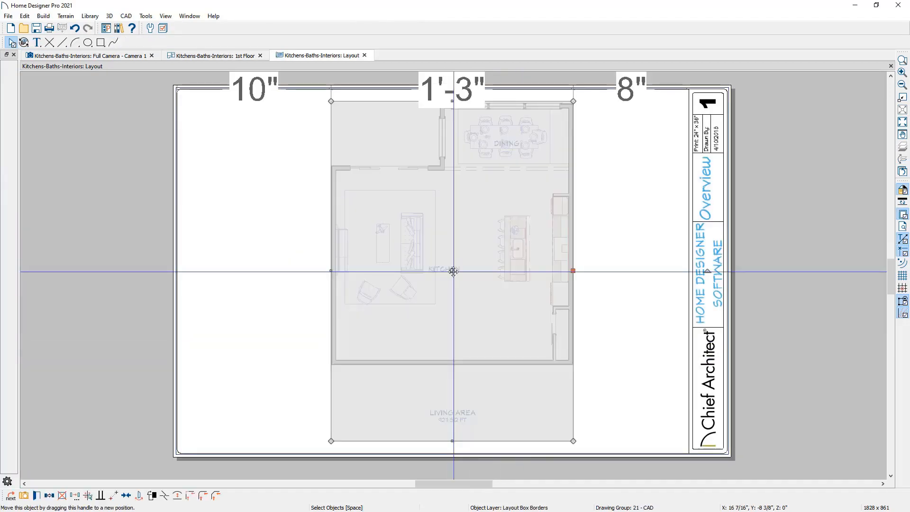
left_click_drag(450, 329, 299, 258)
left_click_drag(297, 427, 298, 361)
left_click(103, 290)
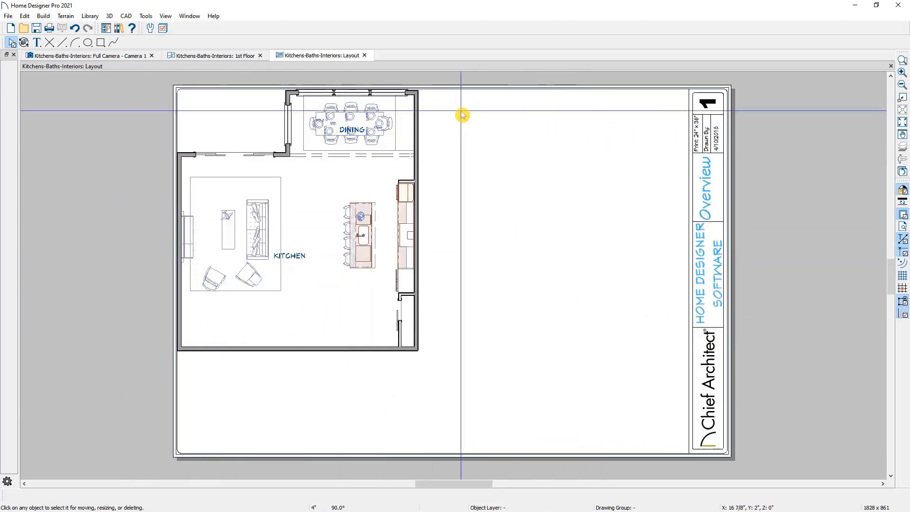
Create a wall elevation from the floor plan facing the kitchen wall with the ovens, cooktop and refrigerator
left_click(222, 56)
scroll(325, 288, "up", 3)
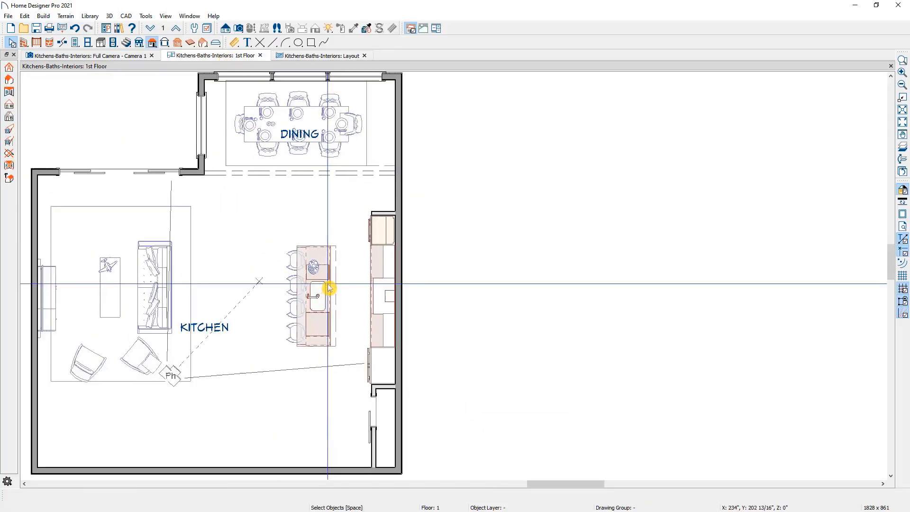
left_click(228, 31)
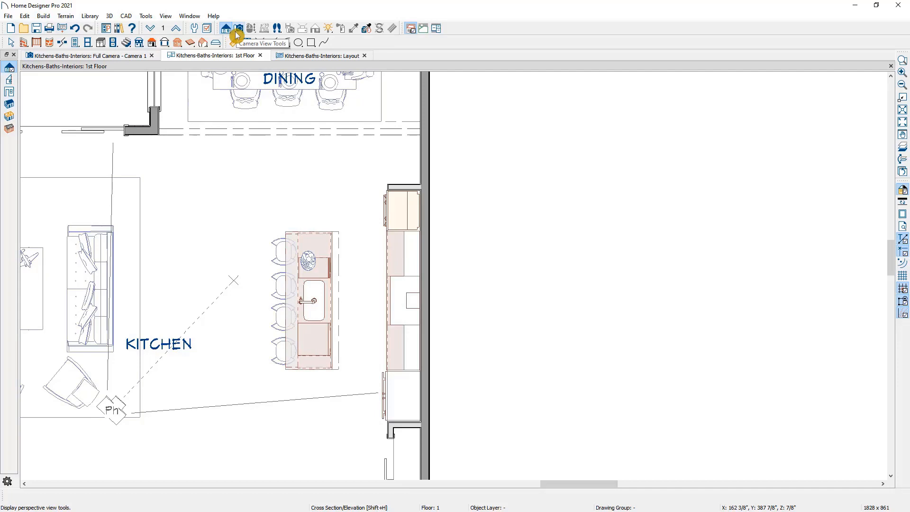
left_click(10, 94)
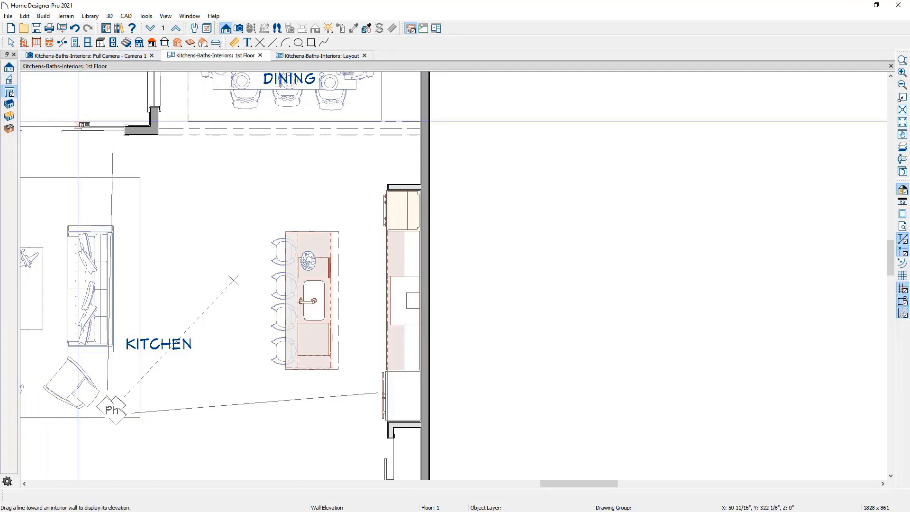
left_click_drag(372, 303, 399, 302)
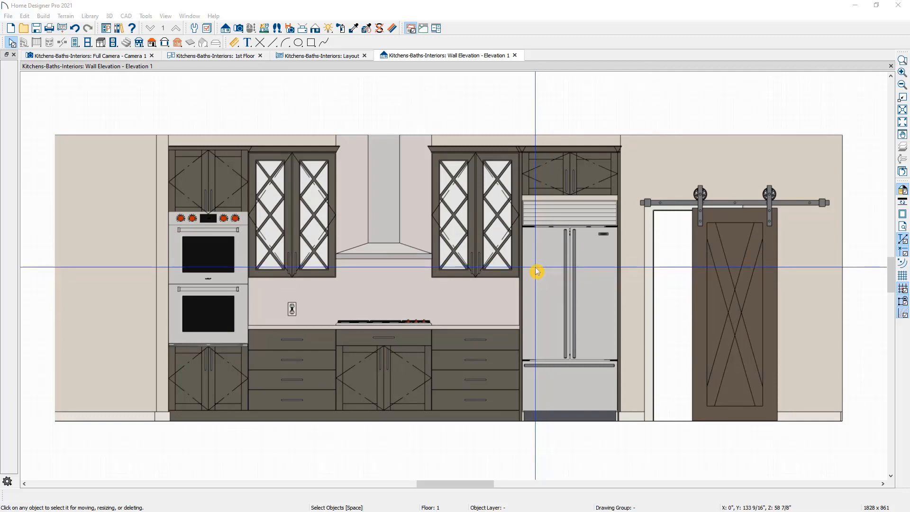
Open the Locate Objects settings of the dimension defaults and stop dimensions from locating cabinet corners
left_click(196, 33)
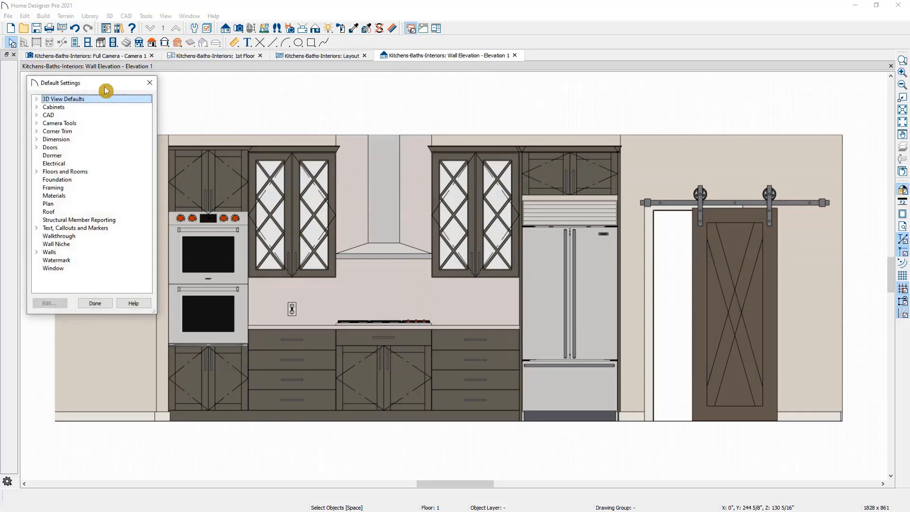
left_click(37, 139)
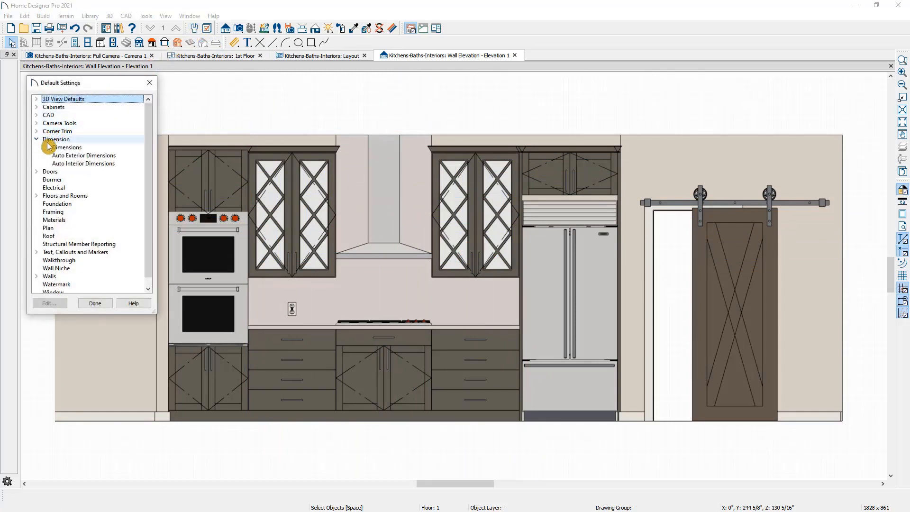
double_click(91, 149)
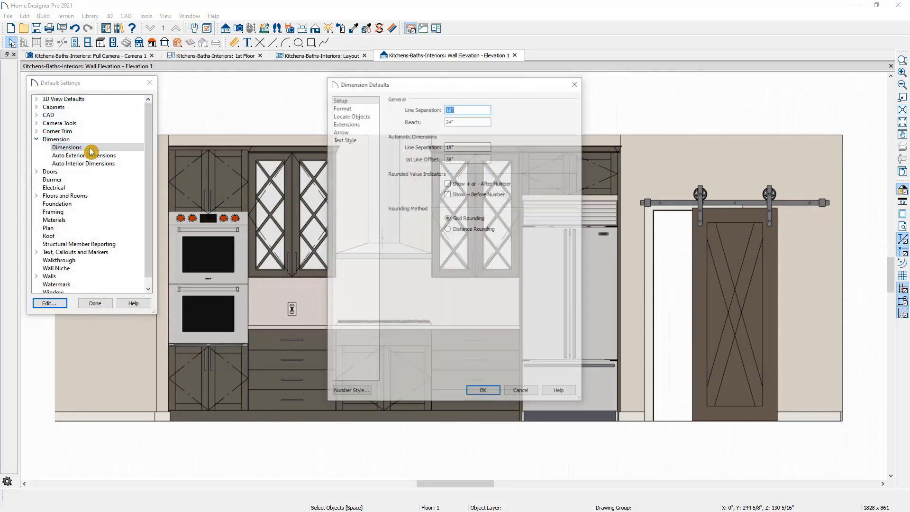
left_click(342, 116)
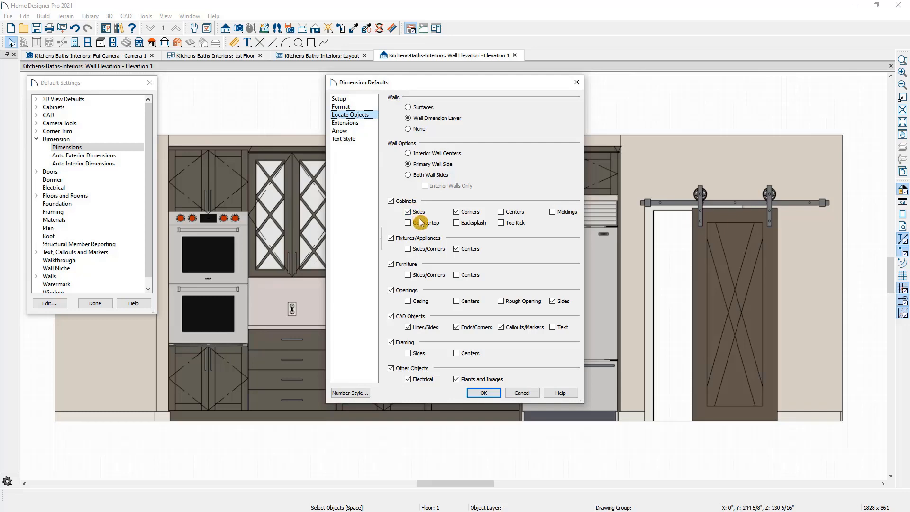
left_click(468, 215)
Exclude fixtures/appliances, furniture, openings, CAD objects, framing and other objects from the dimension defaults, and apply the settings
left_click(396, 238)
left_click(399, 263)
left_click(399, 290)
left_click(399, 316)
left_click(400, 342)
left_click(397, 368)
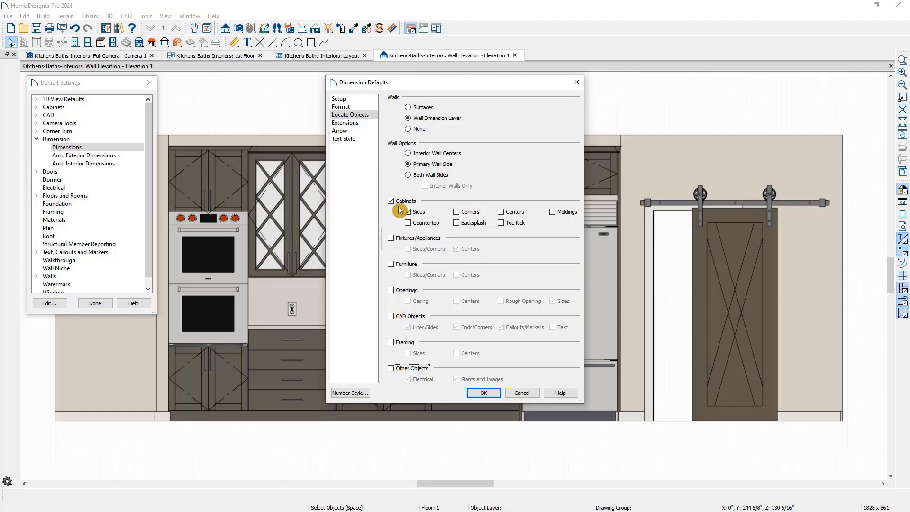
left_click(473, 394)
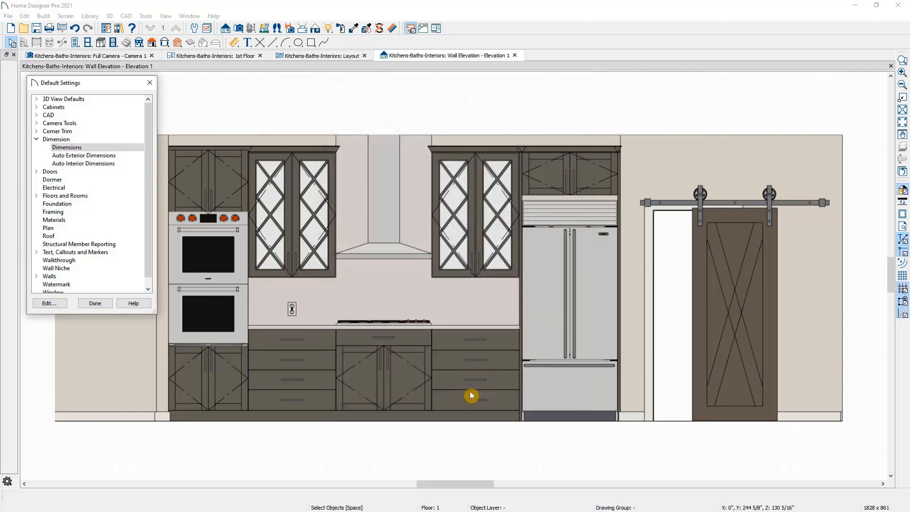
left_click(95, 302)
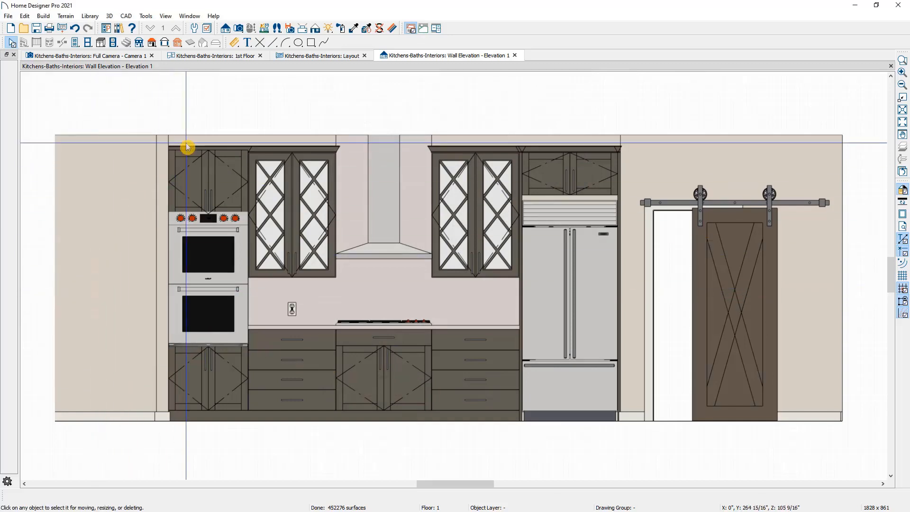
Dimension the base cabinet run from the oven cabinet to the refrigerator's end panel, and place the dimension line below the floor
left_click(235, 42)
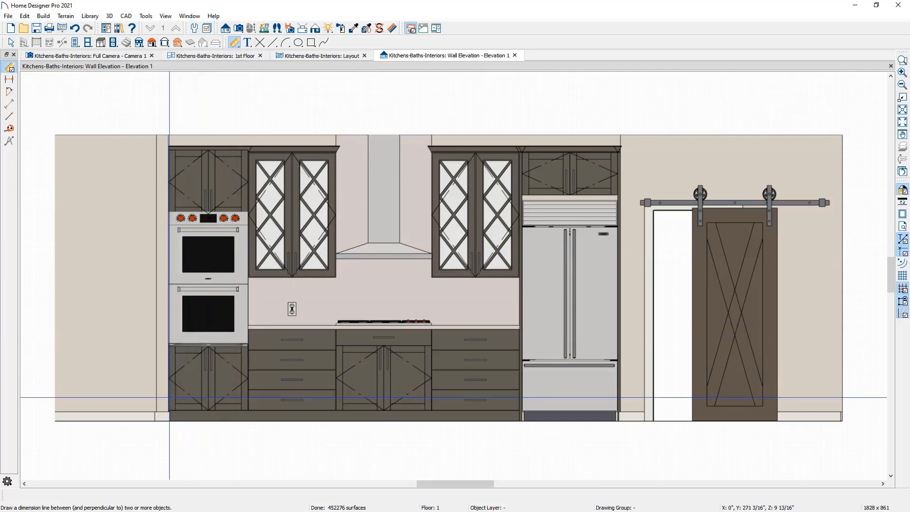
left_click_drag(167, 401, 622, 383)
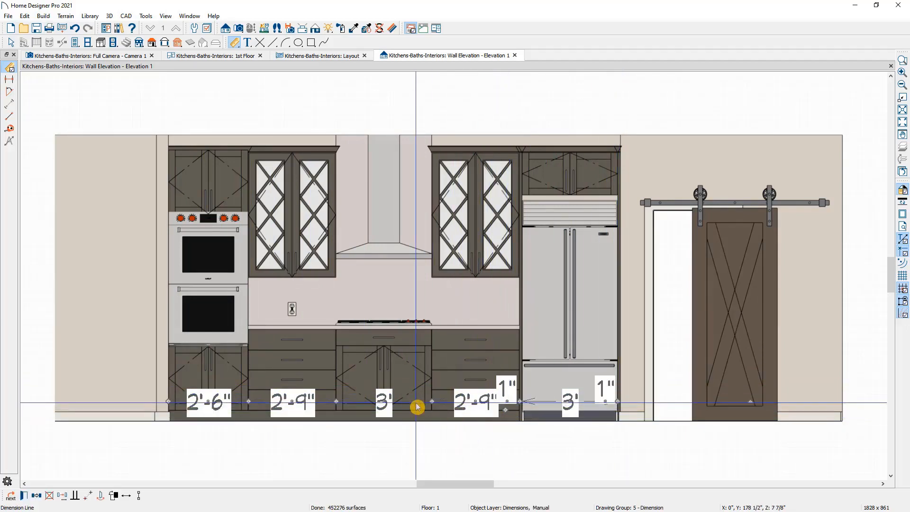
left_click_drag(415, 401, 330, 406)
Remove the dimension's extension line at the near edge of the cooktop cabinet beside the oven-side drawers, and undo the removal
scroll(355, 462, "up", 2)
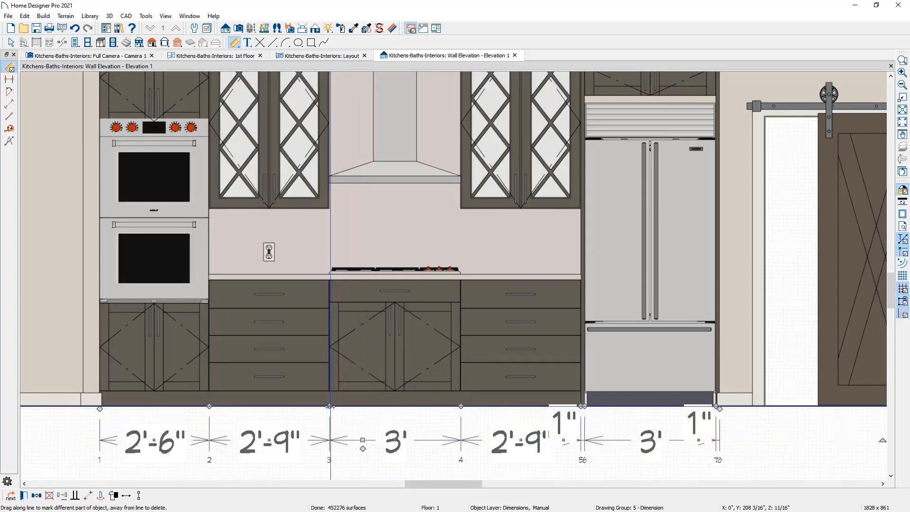
left_click_drag(330, 406, 363, 459)
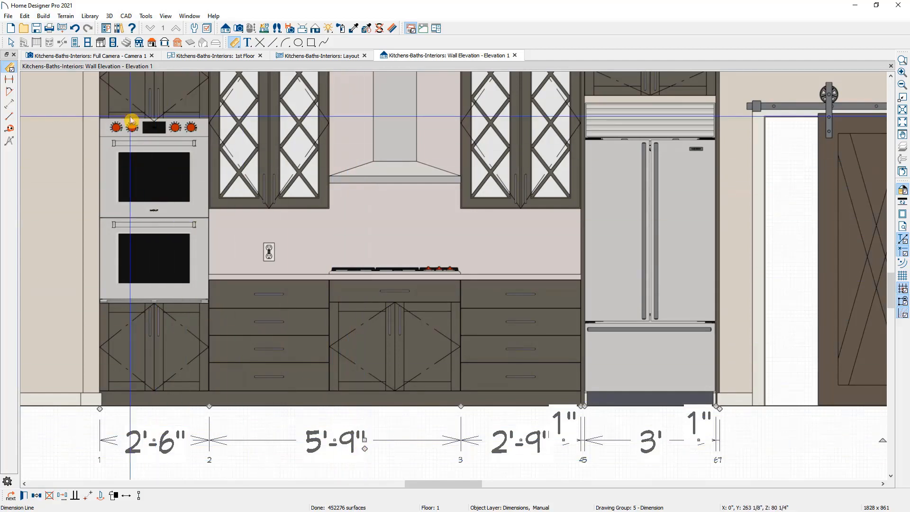
left_click(78, 33)
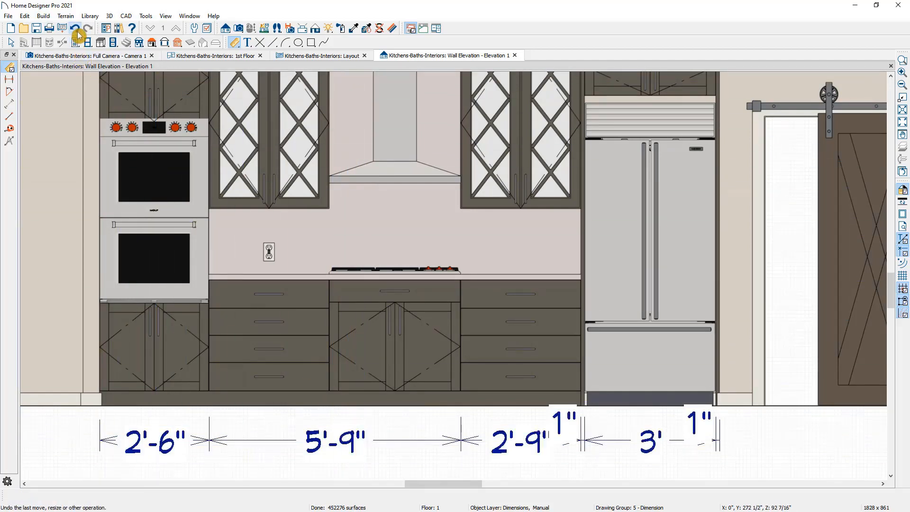
left_click(76, 29)
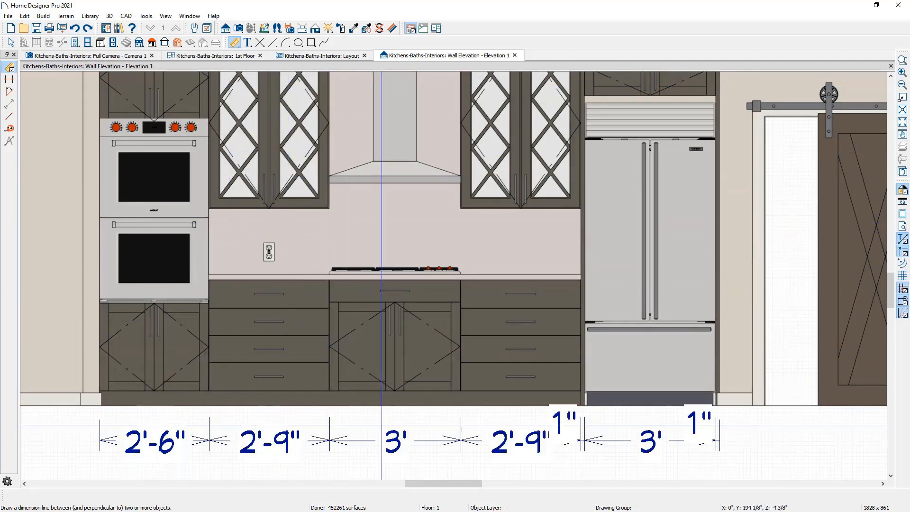
Add an extension line to the cabinet dimension at the centre of the cooktop base cabinet
left_click(356, 441)
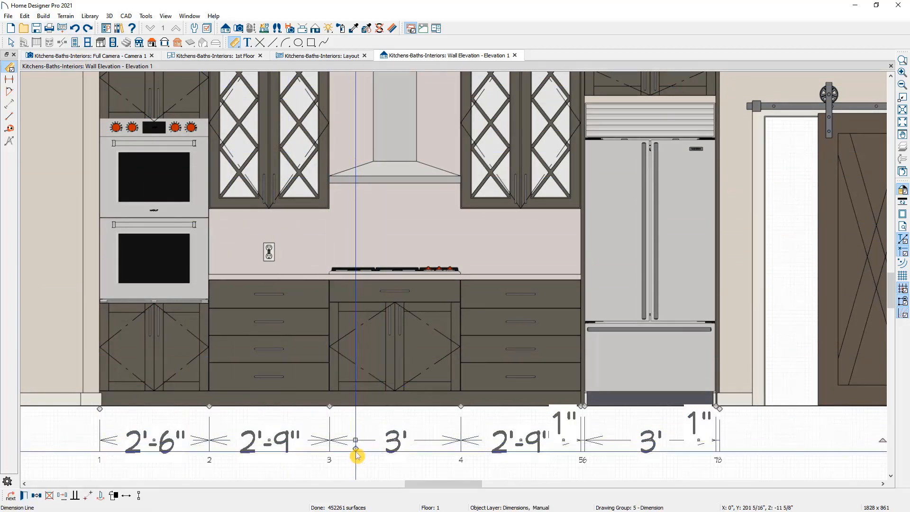
left_click_drag(355, 447, 398, 355)
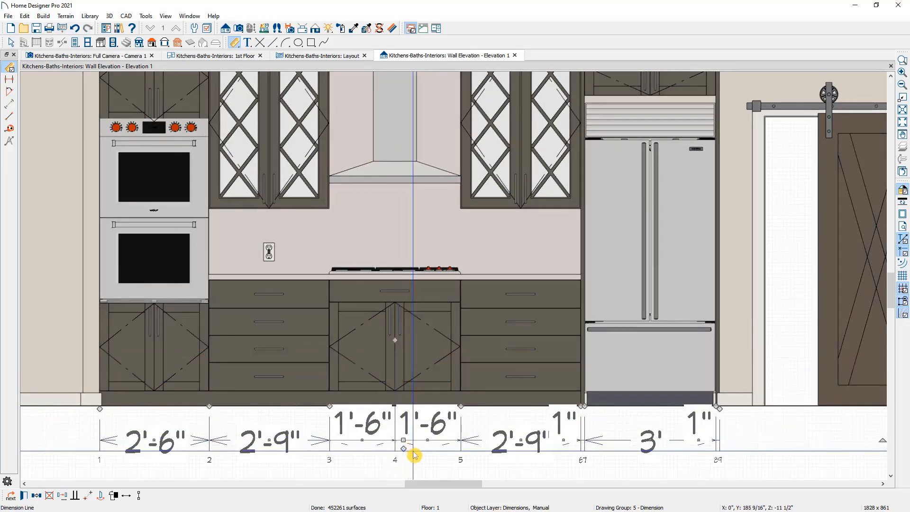
scroll(413, 453, "down", 3)
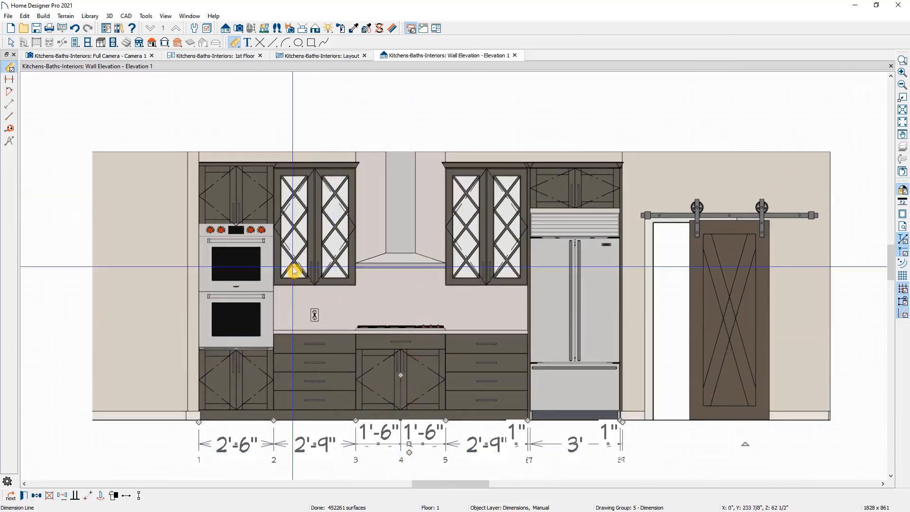
Undo the extension line added to the dimension at the centre of the cooktop base cabinet
left_click(75, 28)
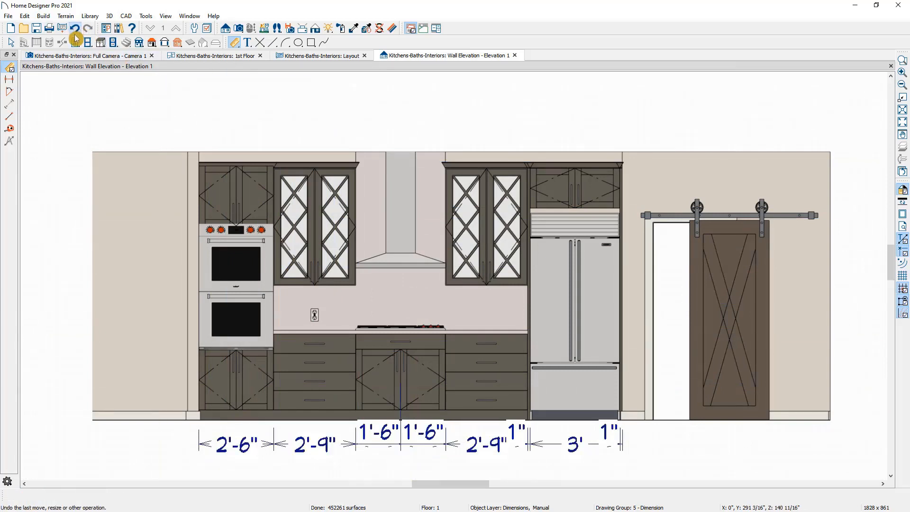
left_click(75, 30)
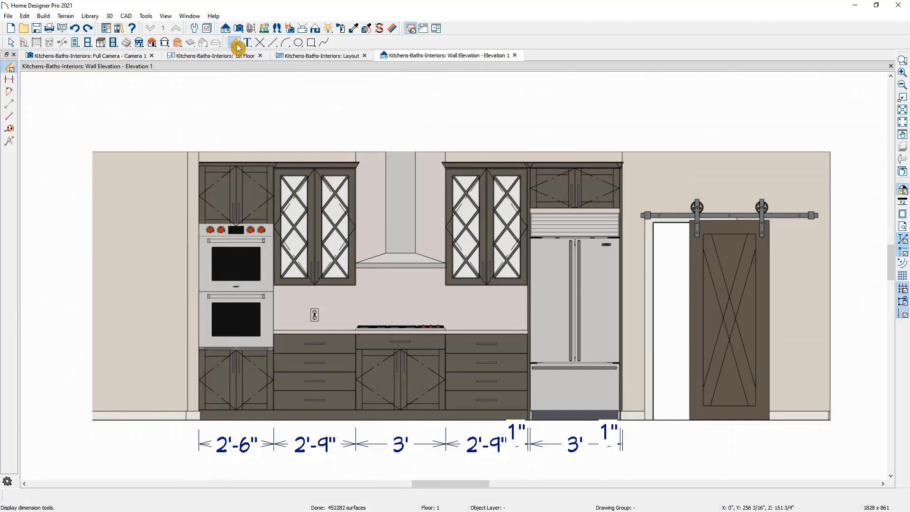
Add an end-to-end vertical dimension on the tall oven cabinet, from the floor to the cabinet's top
left_click(9, 80)
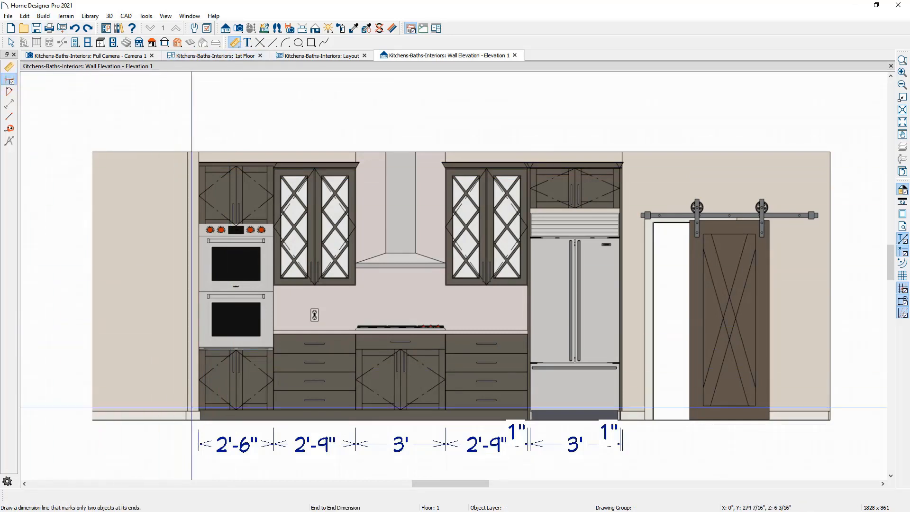
left_click_drag(206, 420, 209, 166)
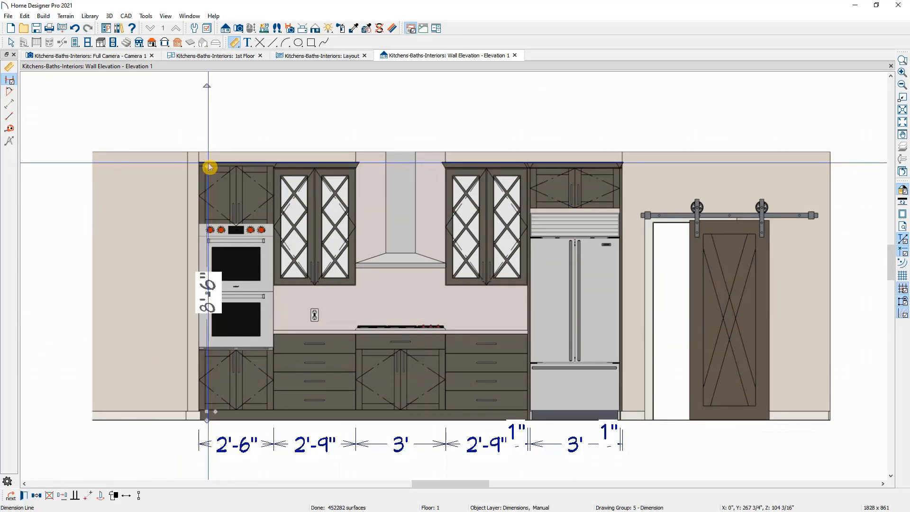
Send the entire wall elevation to the layout as a live view at a scale of 1/2 in = 1 ft
left_click(62, 29)
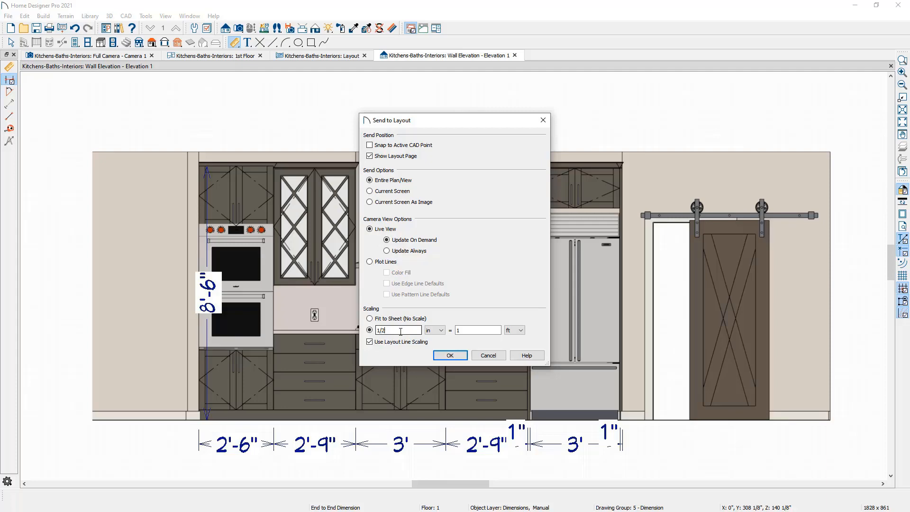
left_click(447, 356)
Place the elevation beside the floor plan in the sheet's upper right area and crop both its sides to the cabinet run
left_click(467, 310)
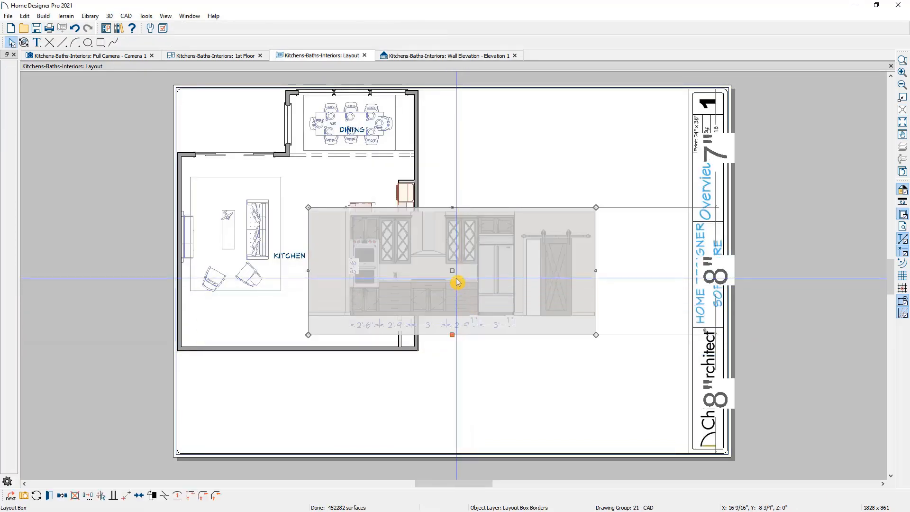
left_click_drag(454, 272, 585, 152)
left_click_drag(729, 151, 653, 151)
left_click_drag(472, 155, 494, 153)
left_click_drag(561, 151, 563, 162)
left_click(37, 43)
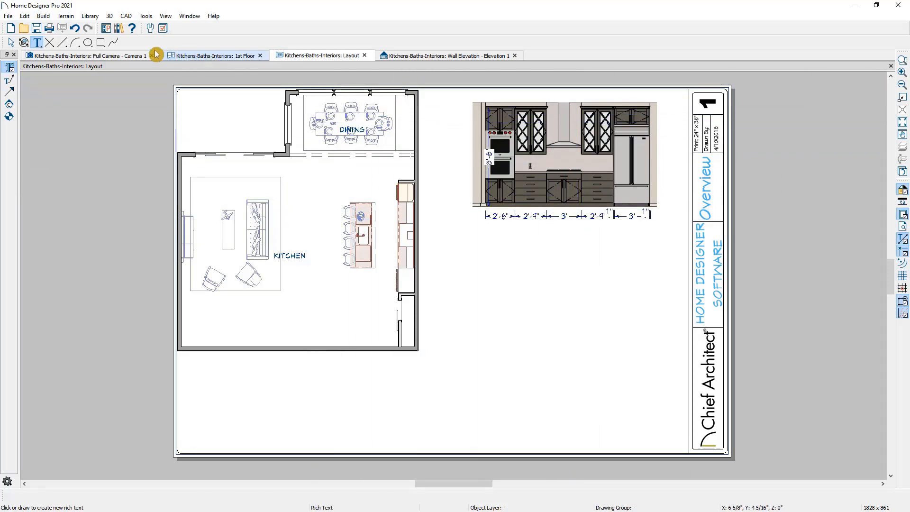
Send the rendered Camera 1 view to the layout using the Current Screen As Image option
left_click(113, 58)
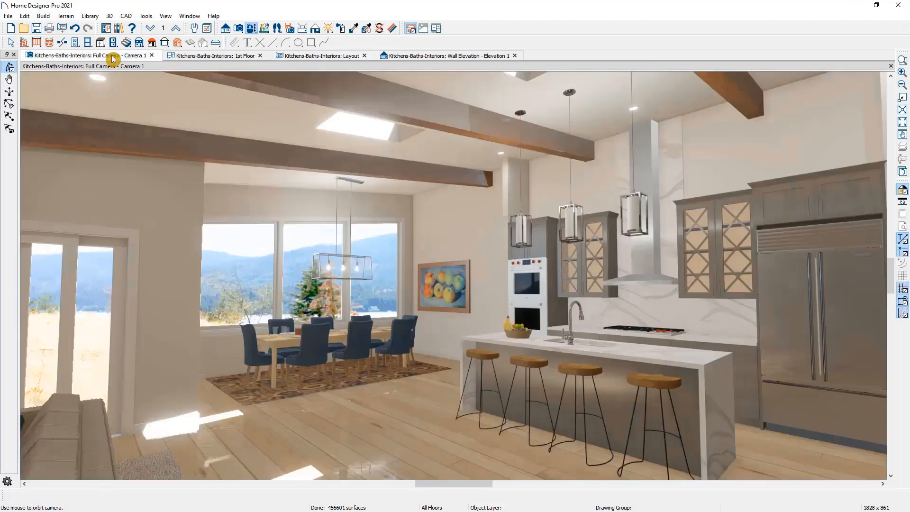
left_click(62, 29)
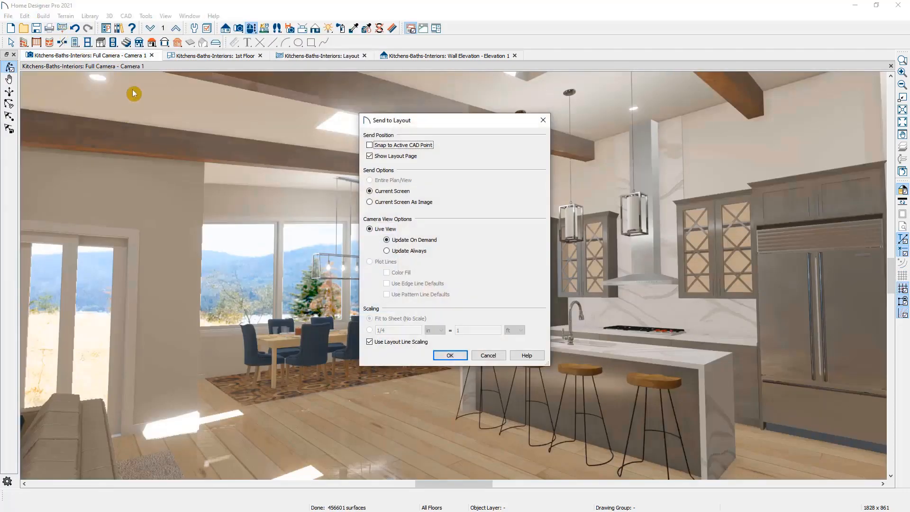
left_click(380, 202)
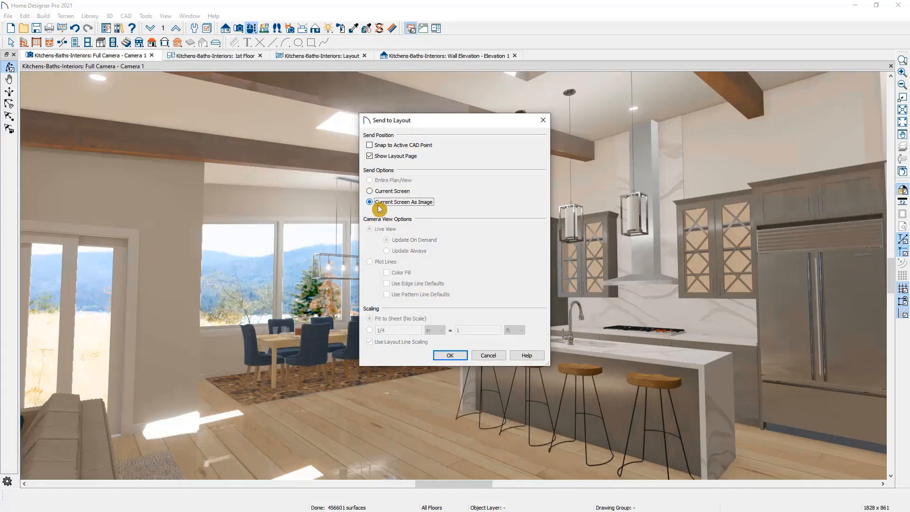
left_click(449, 355)
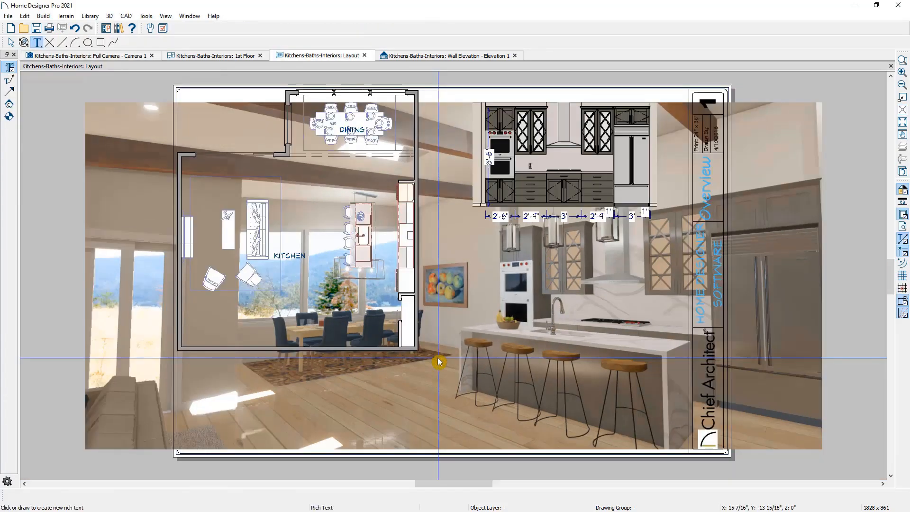
Shrink the camera image to about 1'-2" wide and place it below the elevation, between the floor plan and the title block
key("space")
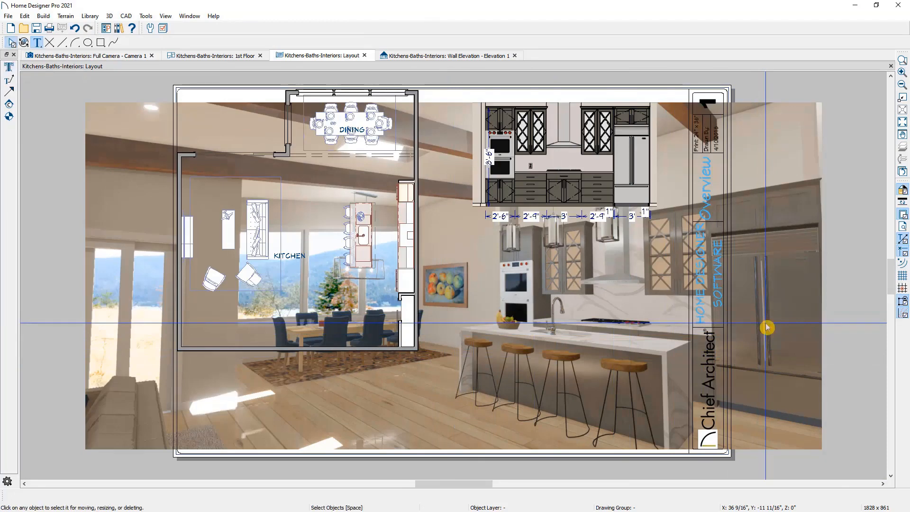
left_click(769, 327)
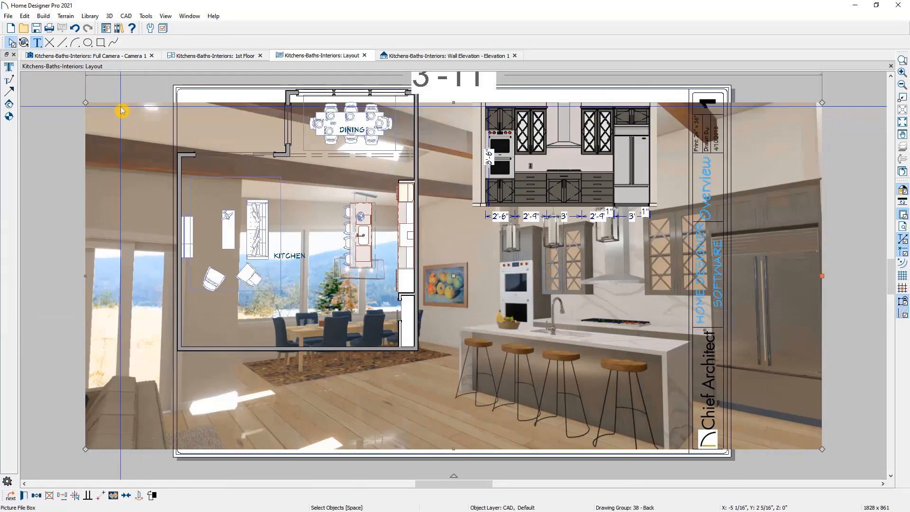
left_click_drag(88, 105, 652, 340)
left_click_drag(692, 387, 545, 385)
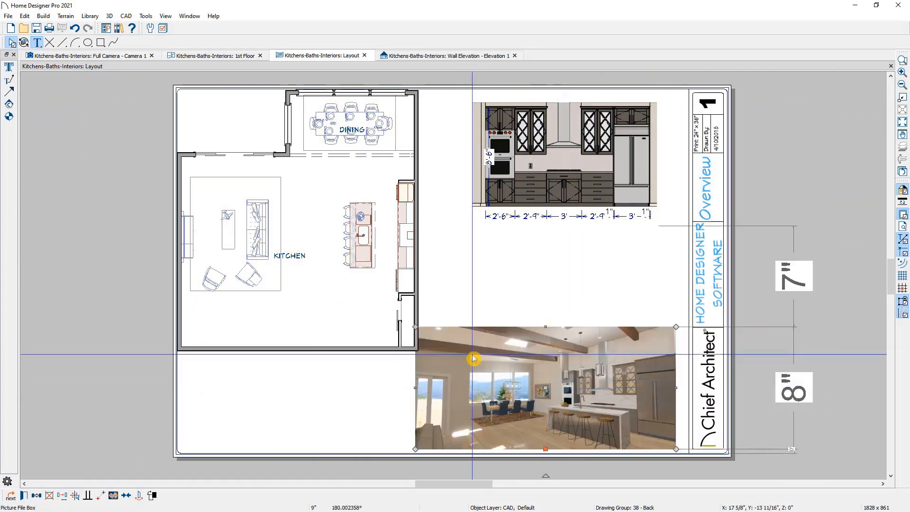
left_click_drag(416, 327, 457, 350)
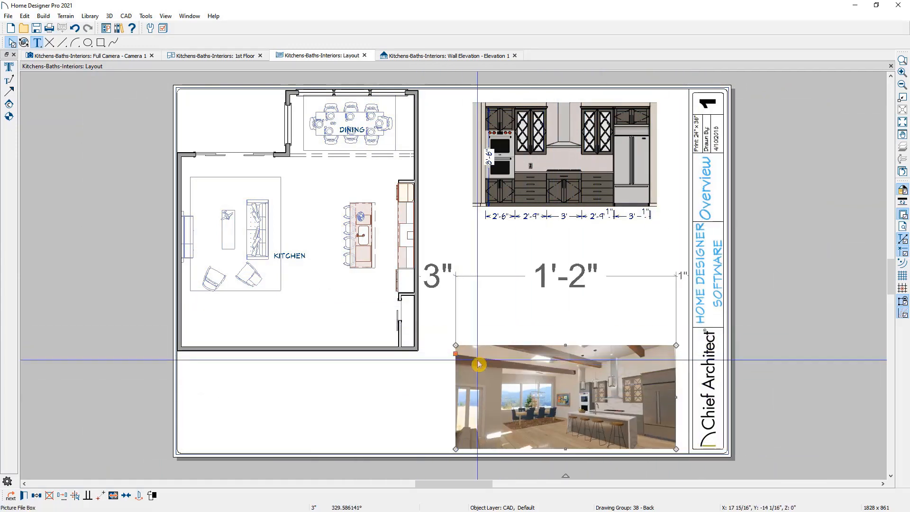
left_click_drag(566, 404, 552, 369)
left_click(790, 374)
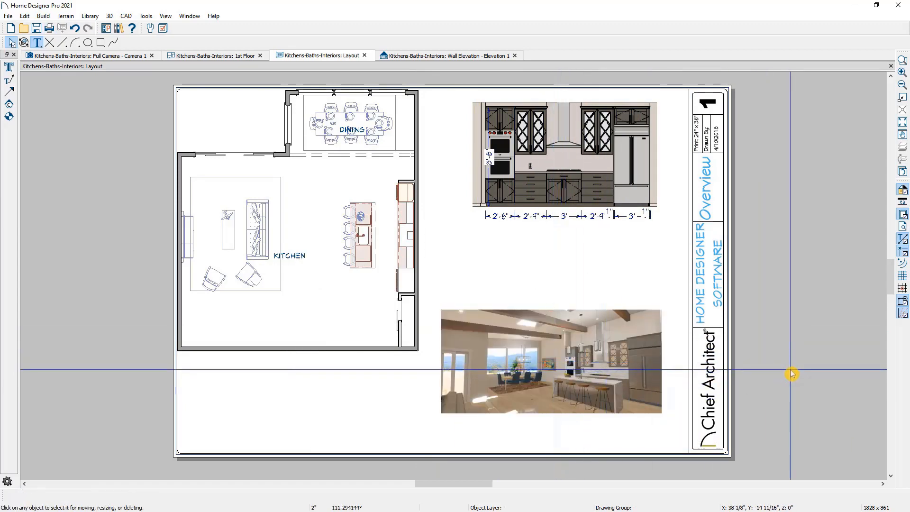